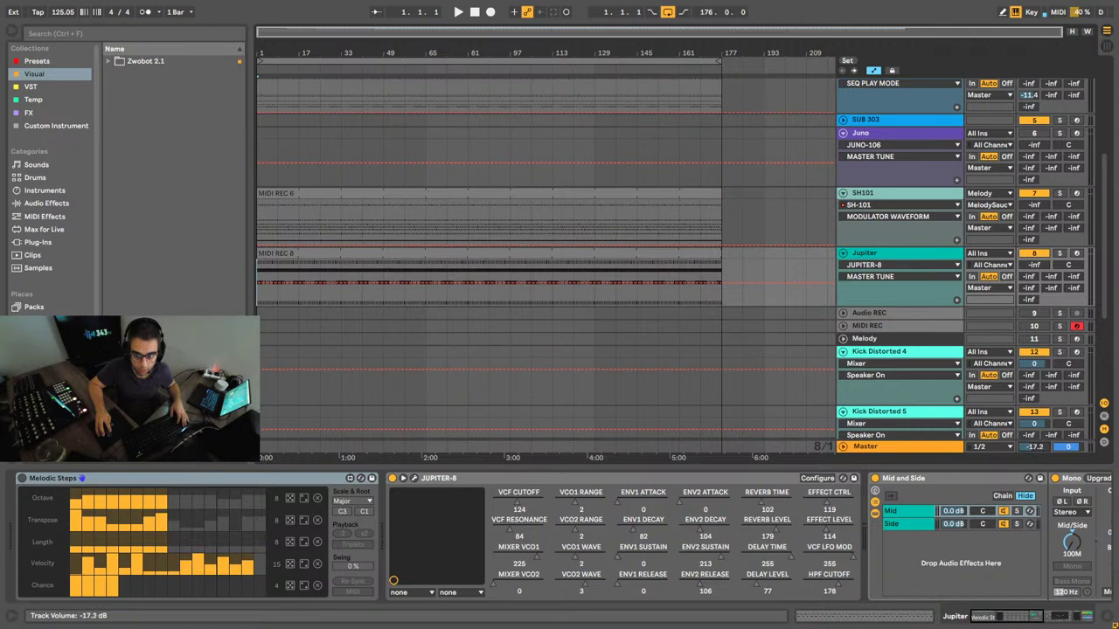
# Step: Start playback and set the SH101 track's volume to 0 dB
pyautogui.press('space')
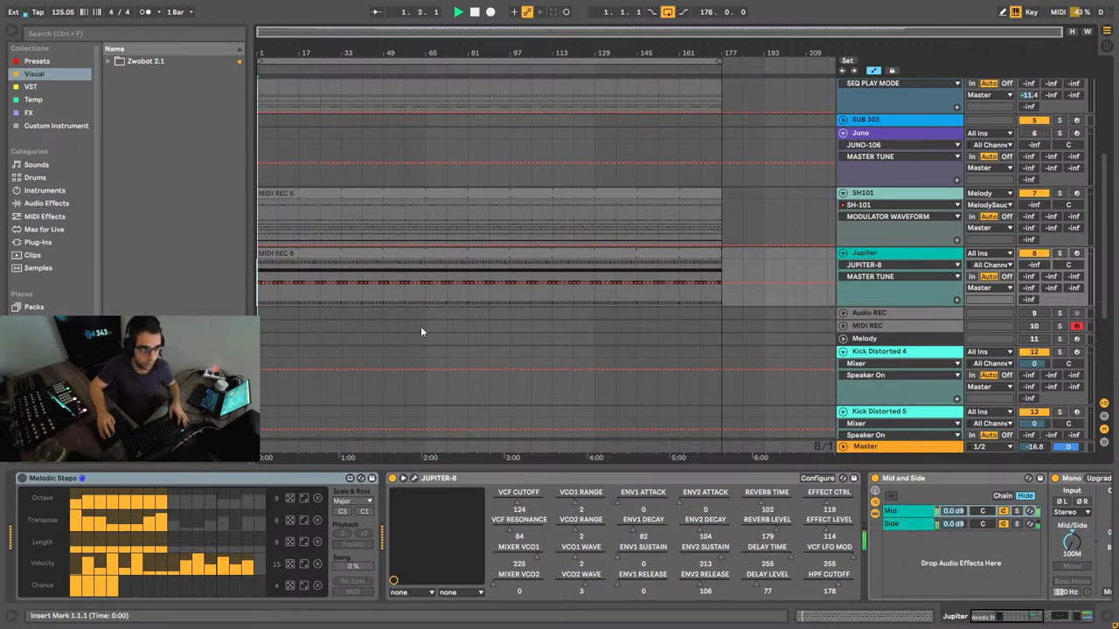
pyautogui.scroll(2, 441, 241)
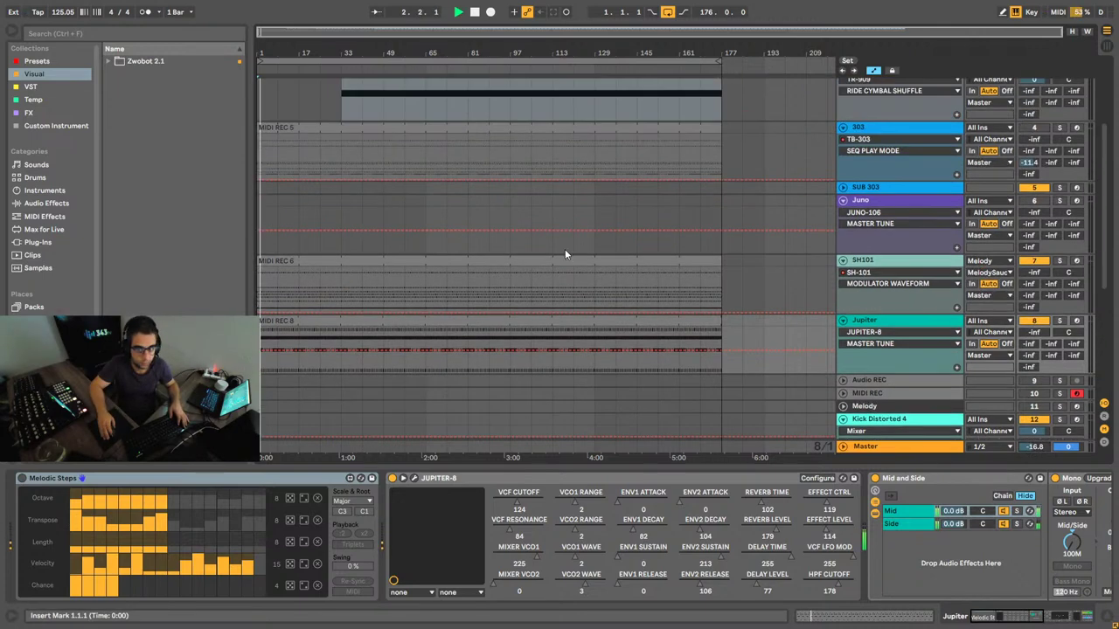
pyautogui.click(1033, 332)
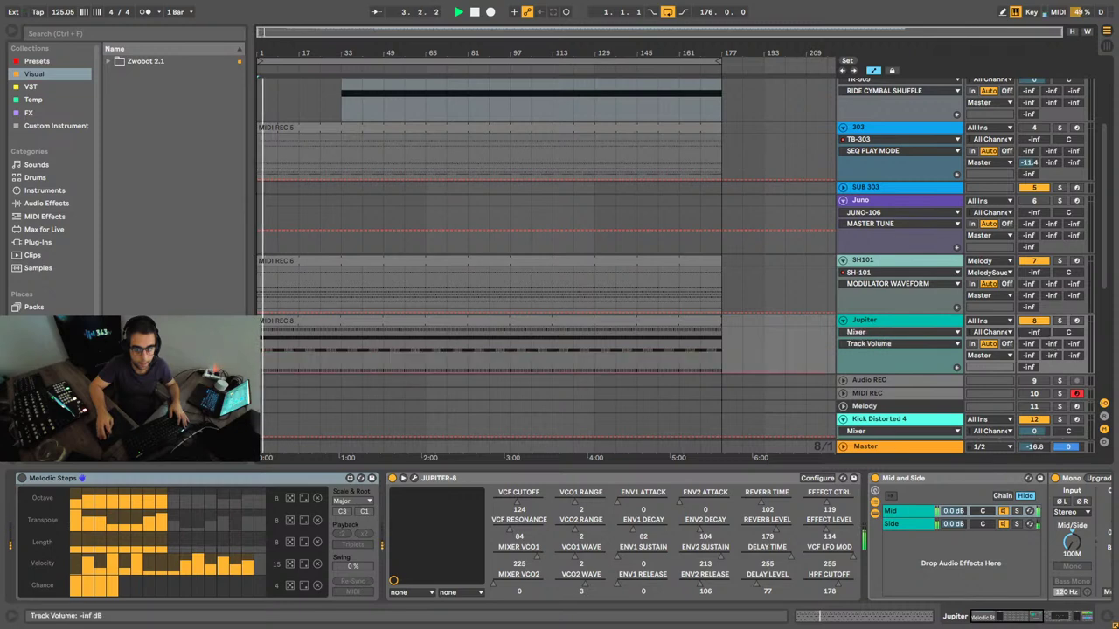
pyautogui.doubleClick(1028, 274)
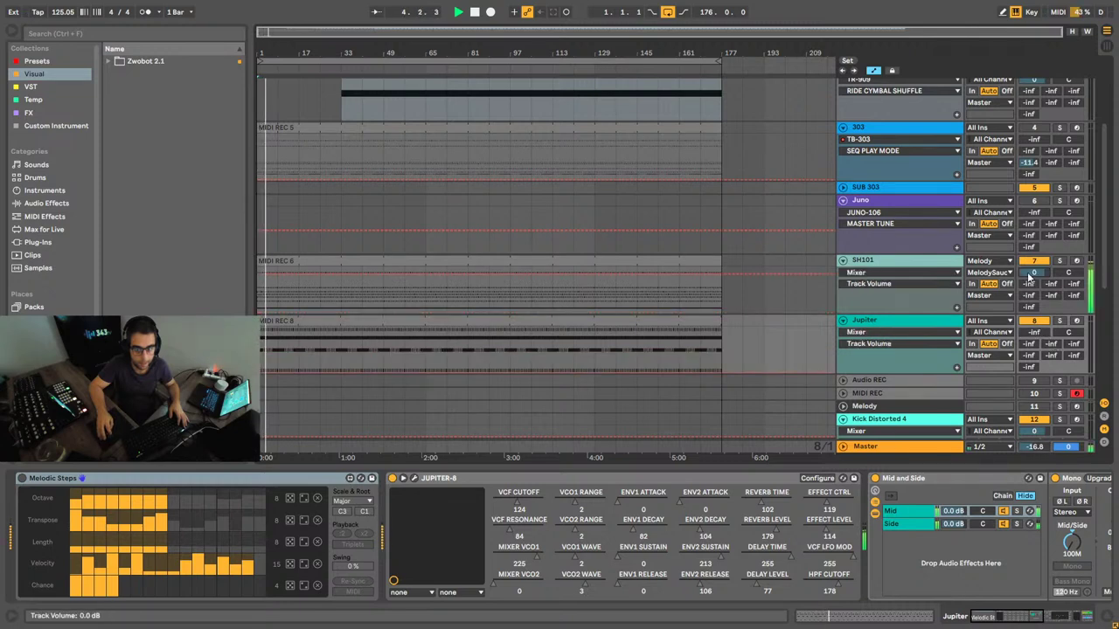
# Step: Examine the effects chain on the Kick track
pyautogui.scroll(4, 464, 282)
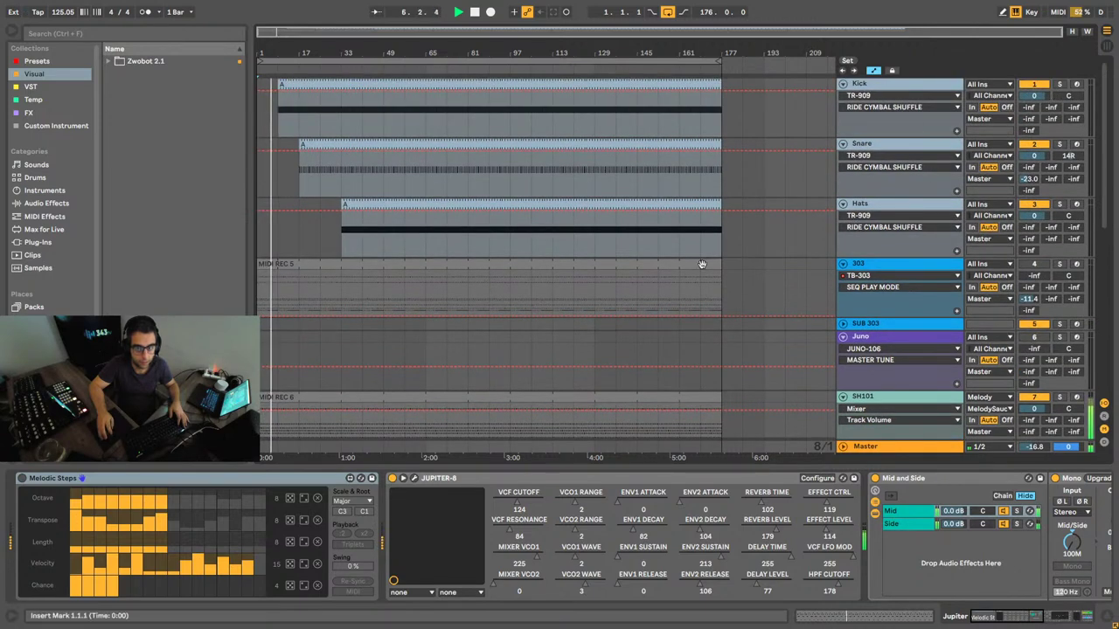
pyautogui.click(904, 89)
pyautogui.moveTo(1019, 614); pyautogui.dragTo(1068, 613)
pyautogui.scroll(-5, 535, 262)
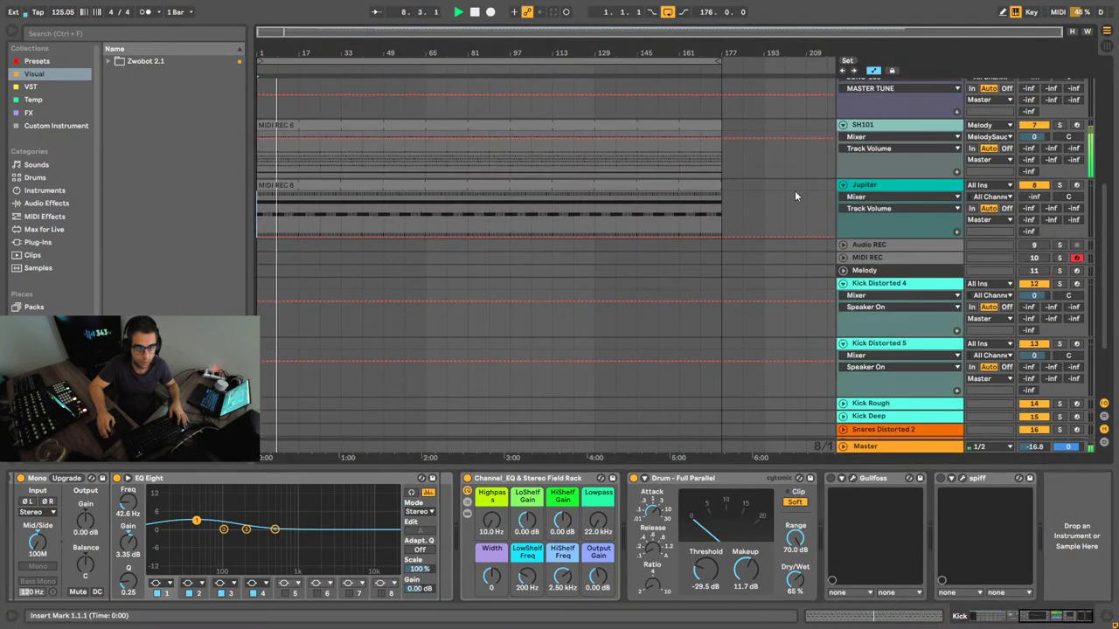
# Step: Show the VCF FREQ automation on the SH101 track and remove its peak at bar 41
pyautogui.click(885, 239)
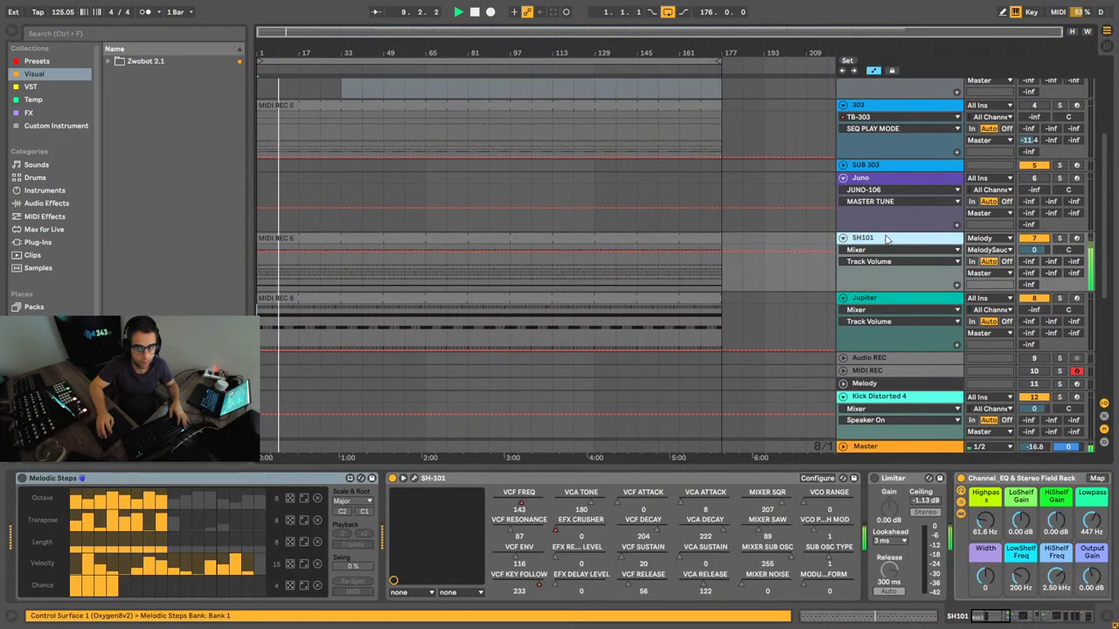
pyautogui.click(598, 238)
pyautogui.click(522, 501)
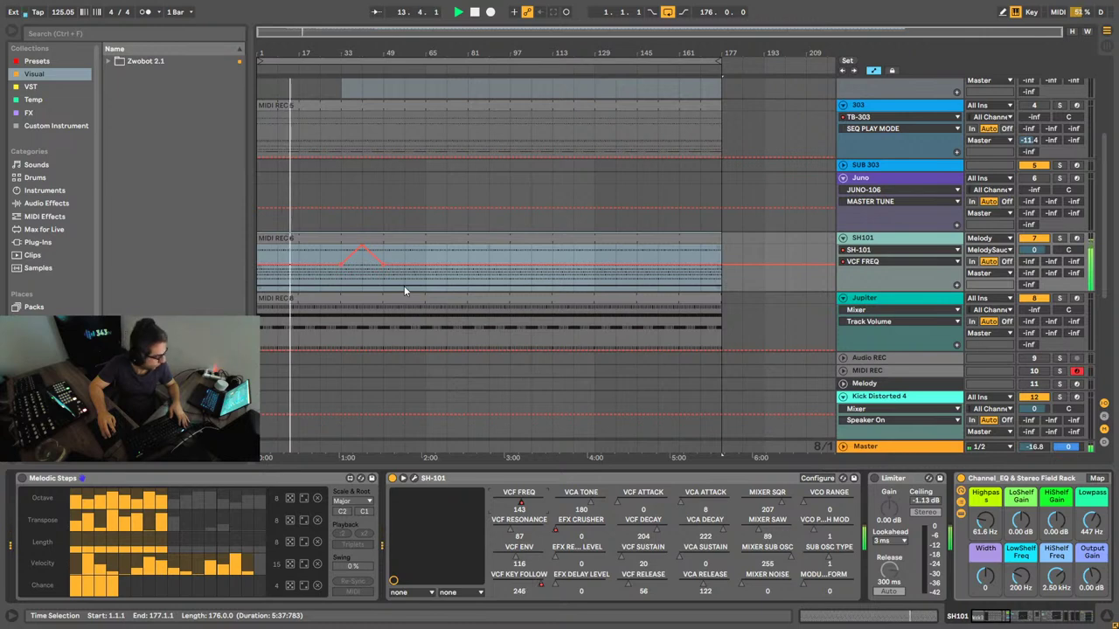
pyautogui.moveTo(357, 250)
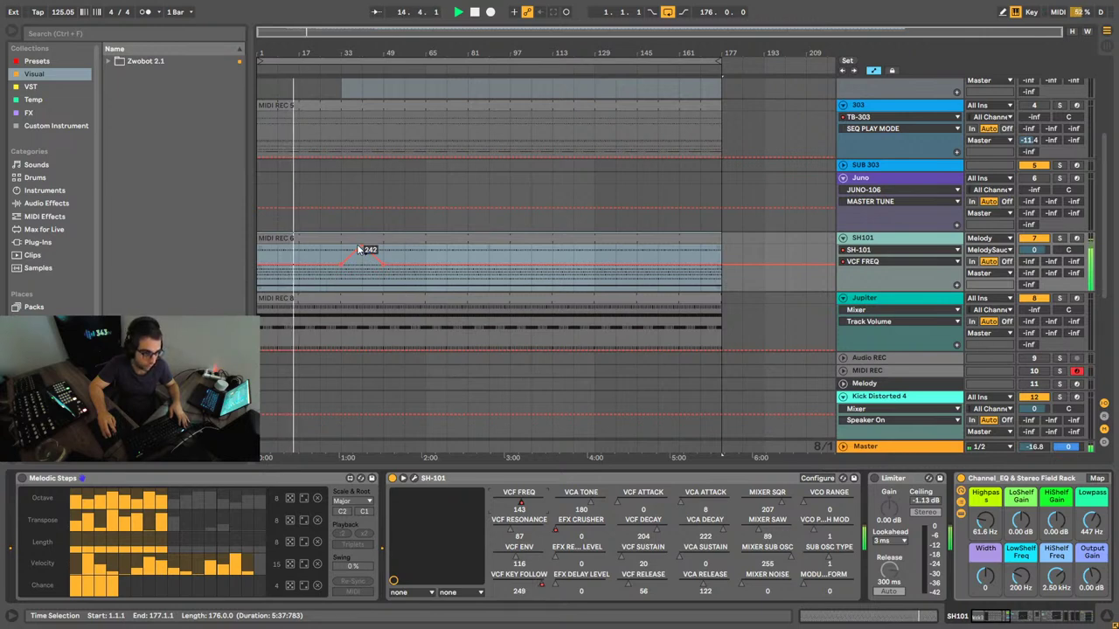
pyautogui.click(357, 276)
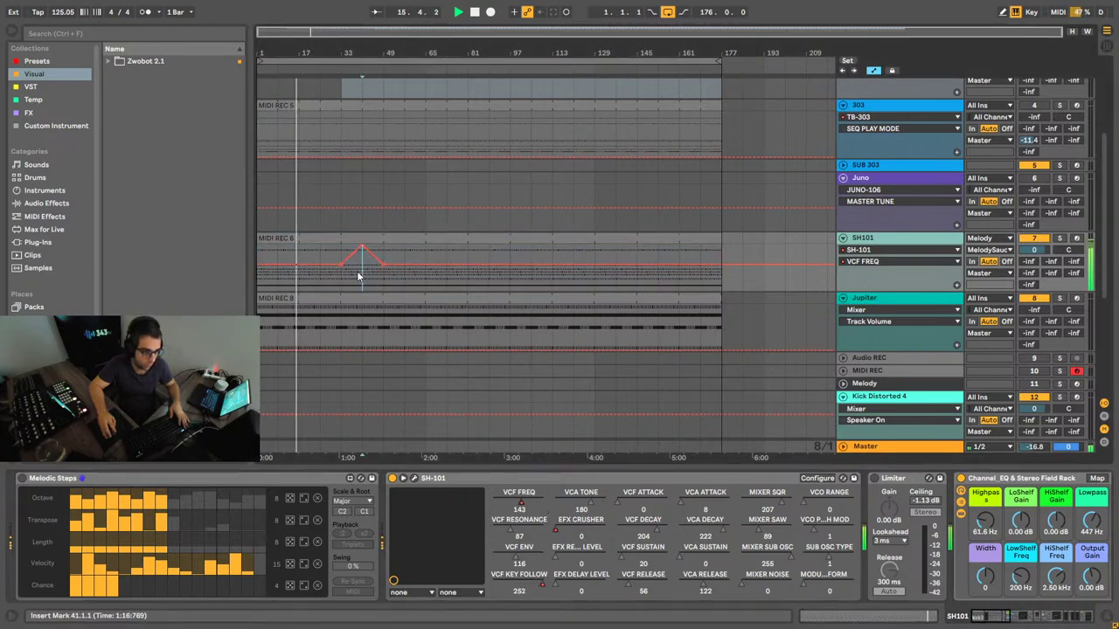
pyautogui.click(362, 247)
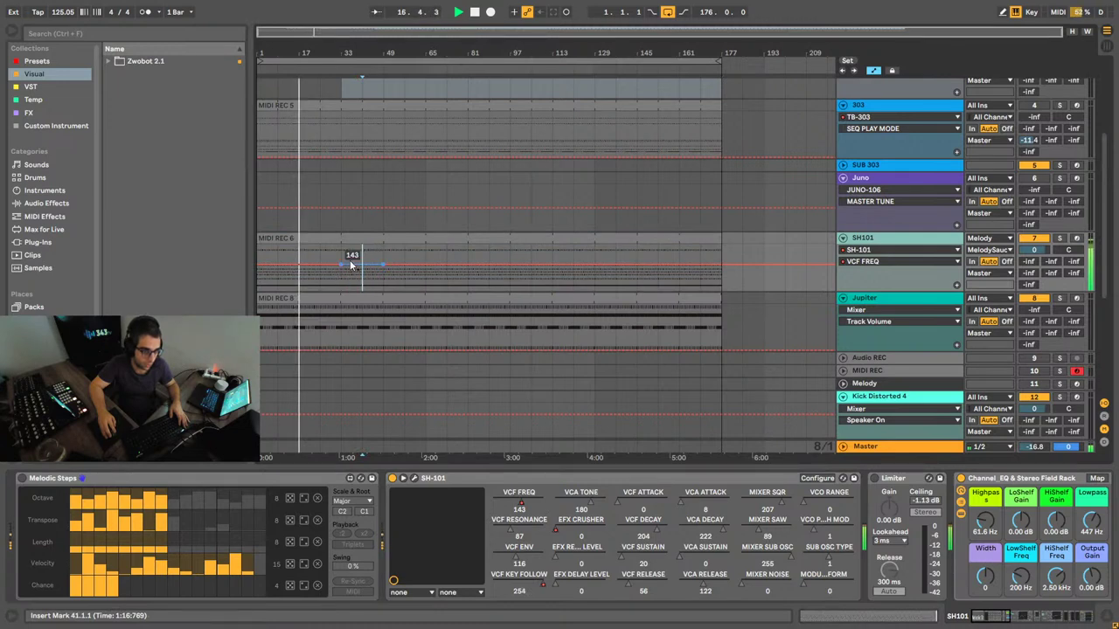
pyautogui.click(279, 259)
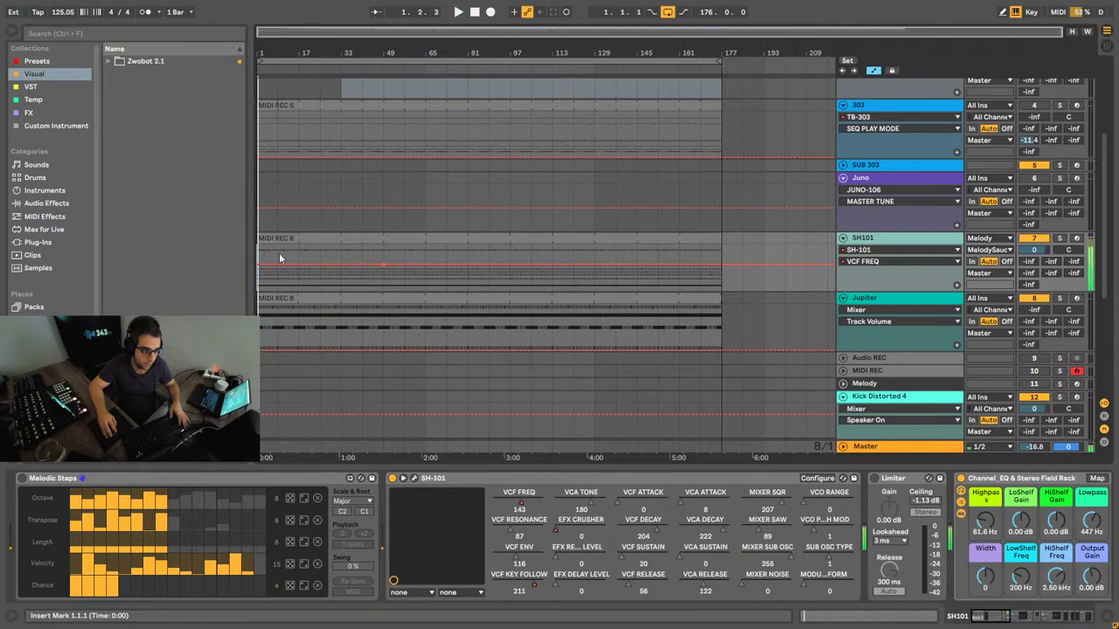
# Step: Lower the SH101 track's VCF FREQ automation line to 97, with the insert marker at bar 17
pyautogui.scroll(3, 280, 288)
pyautogui.click(299, 328)
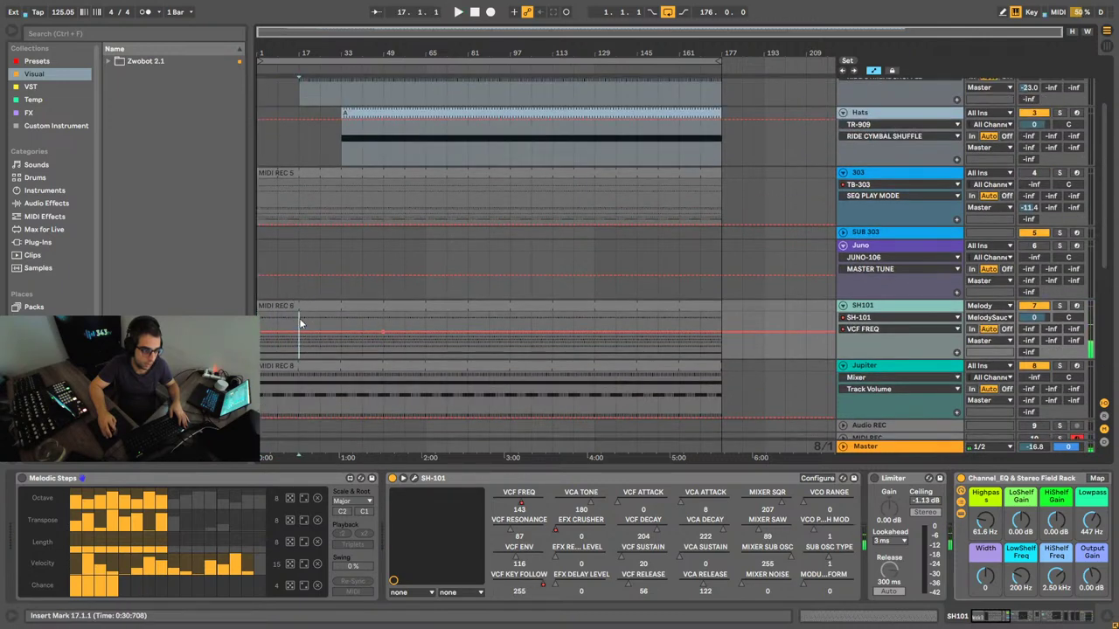
pyautogui.scroll(4, 319, 318)
pyautogui.scroll(-3, 318, 320)
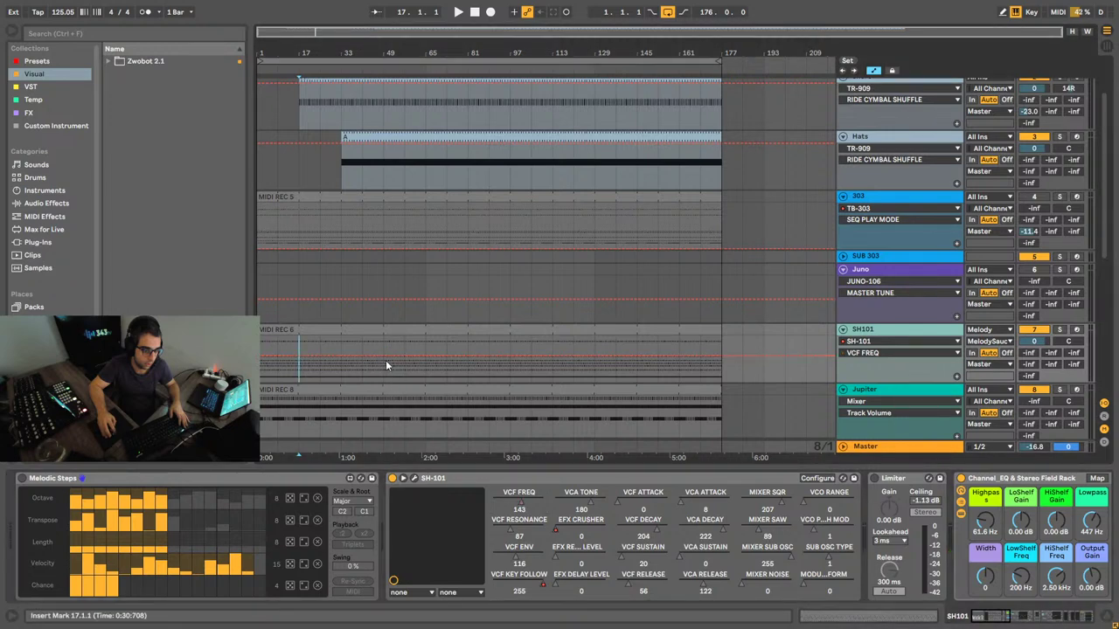
pyautogui.moveTo(386, 356); pyautogui.dragTo(383, 363)
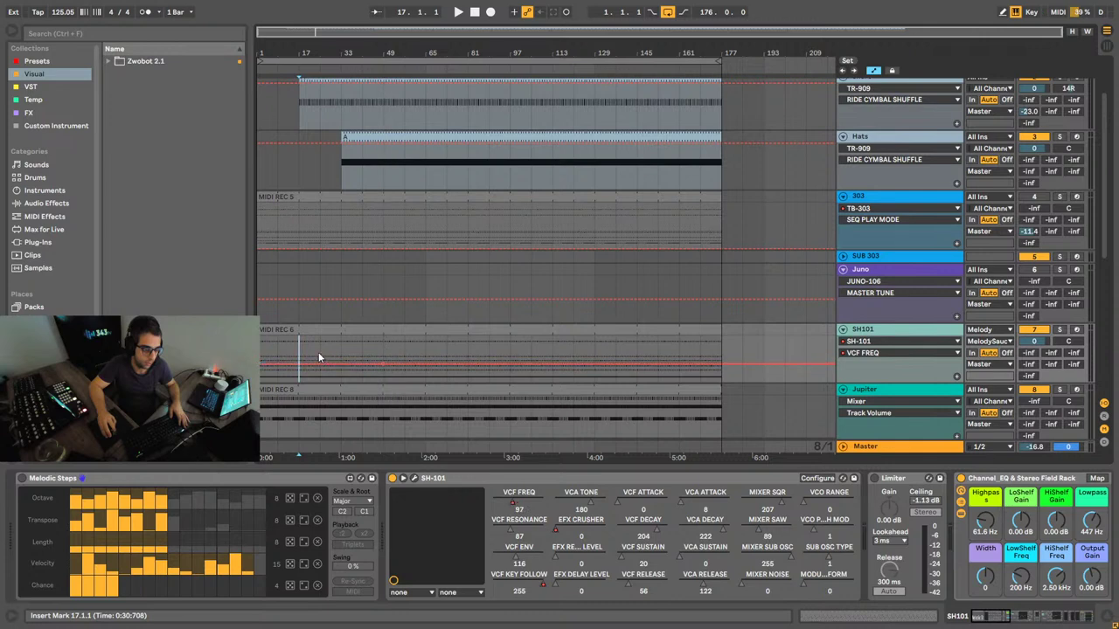
# Step: Play from bar 17 and set the SH-101's VCF FREQ to a constant 112
pyautogui.press('space')
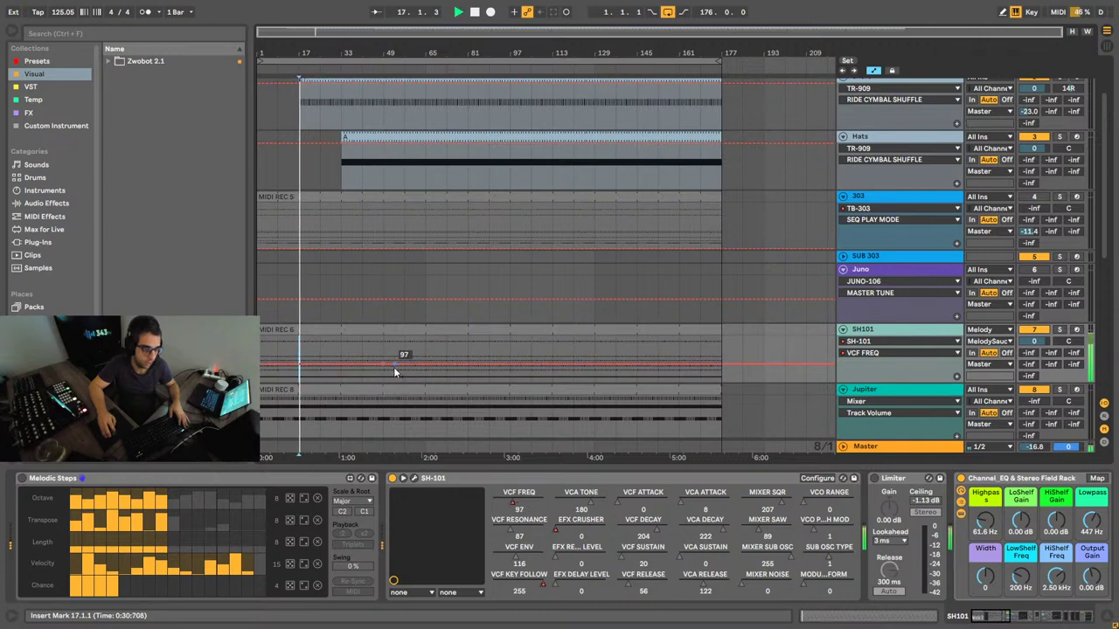
pyautogui.moveTo(385, 364); pyautogui.dragTo(385, 358)
pyautogui.moveTo(516, 500); pyautogui.dragTo(513, 517)
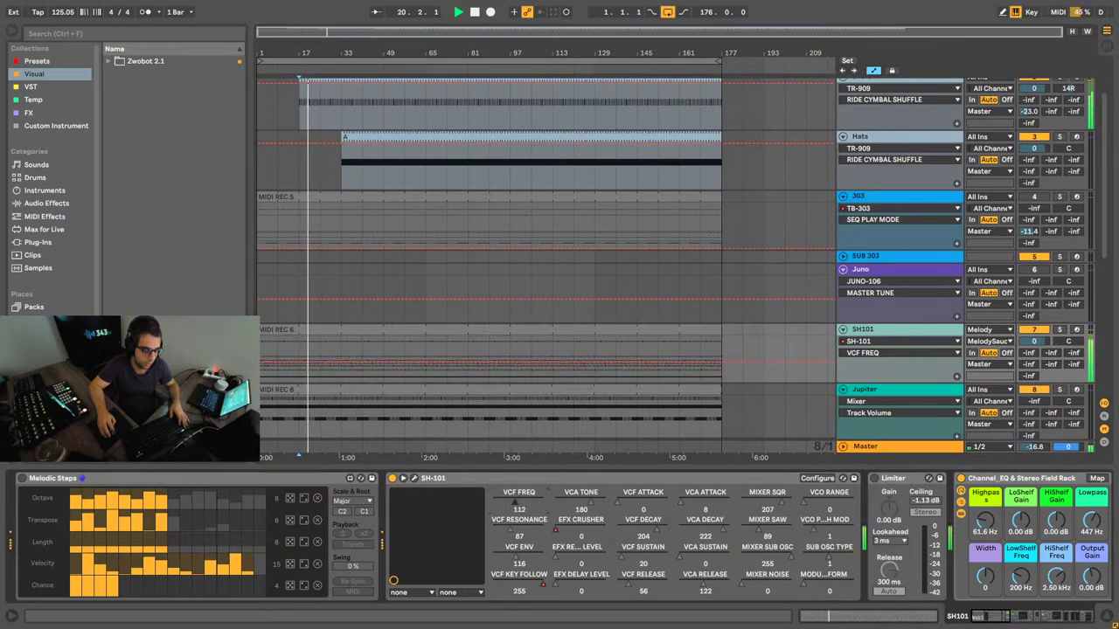
# Step: Open the SH-101 editor and set the VCF keyboard follow to 55, briefly muting the Kick track to compare
pyautogui.click(415, 478)
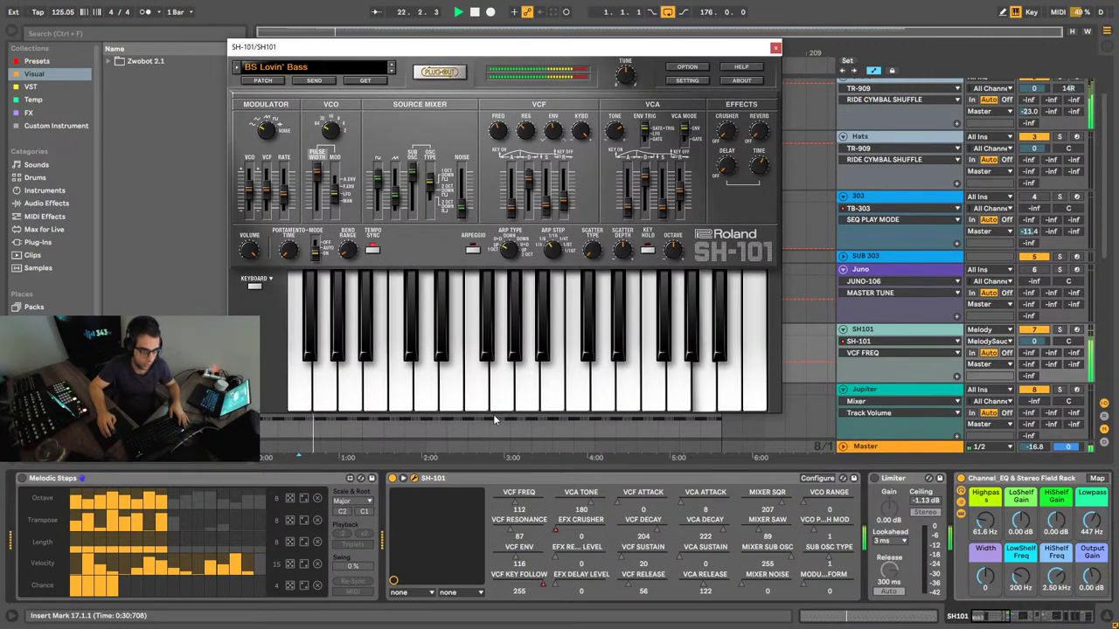
pyautogui.moveTo(580, 132); pyautogui.dragTo(587, 158)
pyautogui.scroll(2, 954, 90)
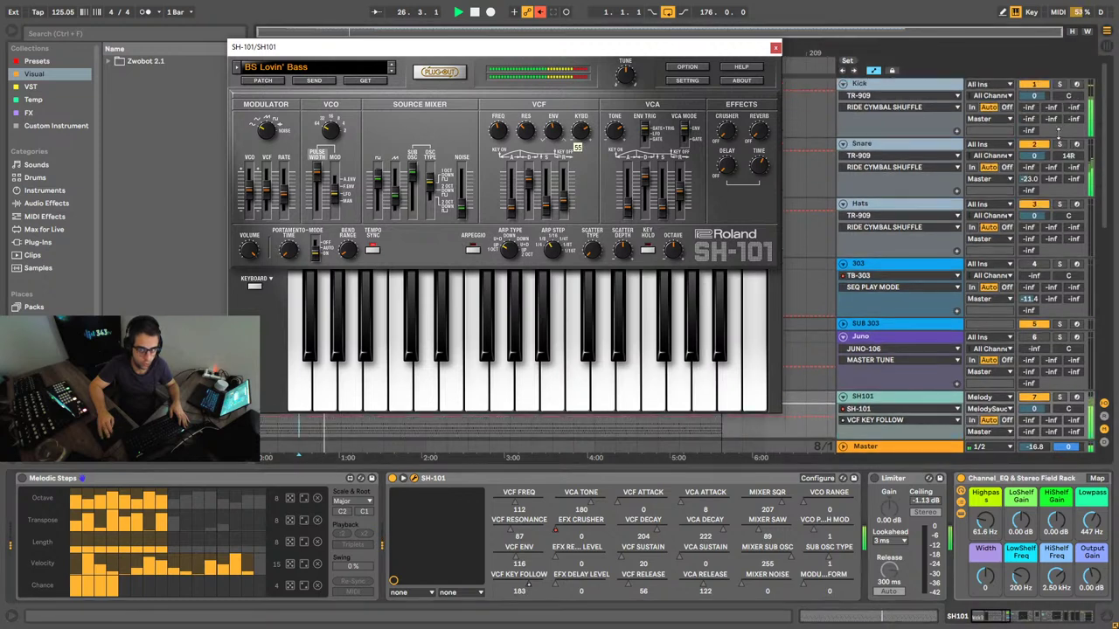
pyautogui.click(756, 147)
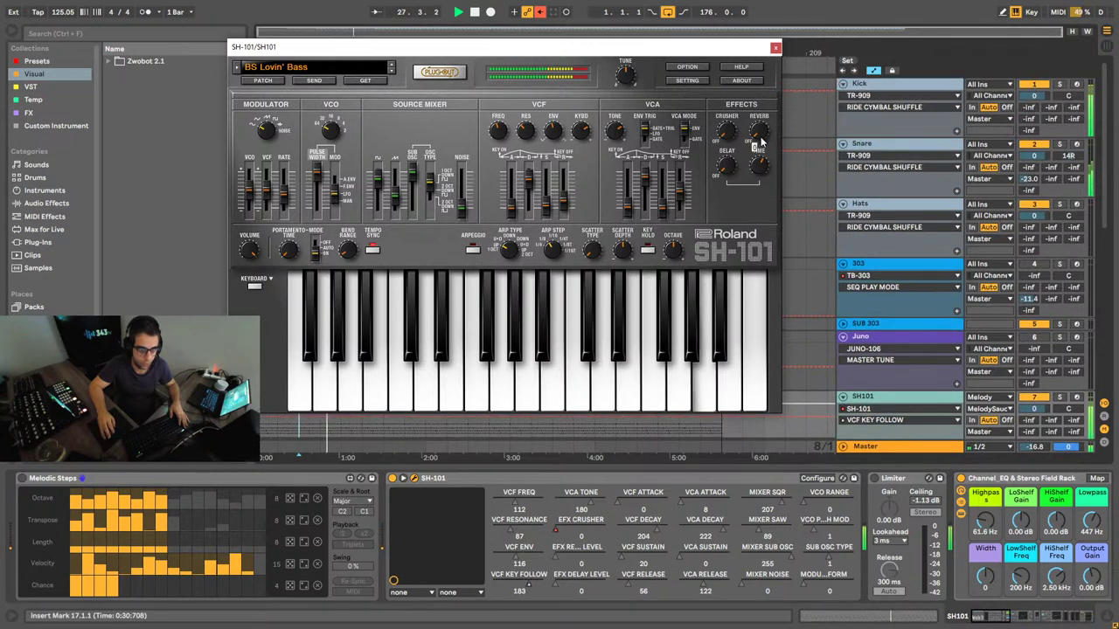
pyautogui.click(1036, 85)
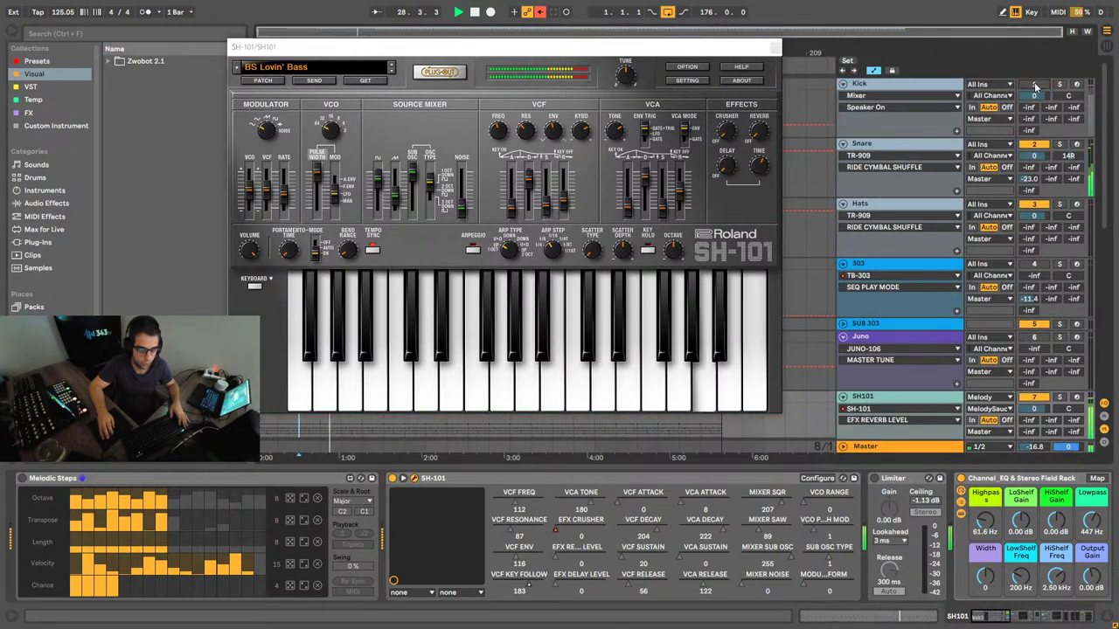
pyautogui.click(1036, 84)
# Step: Reduce the SH-101's VCF keyboard follow to 5 while listening to the drums and bass together
pyautogui.click(334, 128)
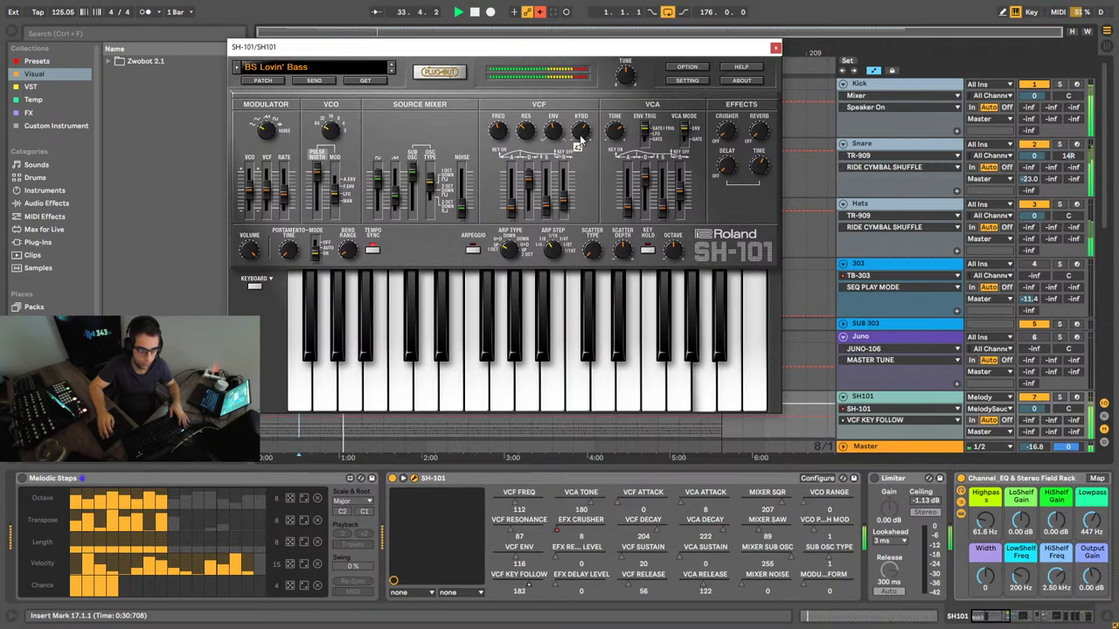
pyautogui.moveTo(582, 141); pyautogui.dragTo(577, 142)
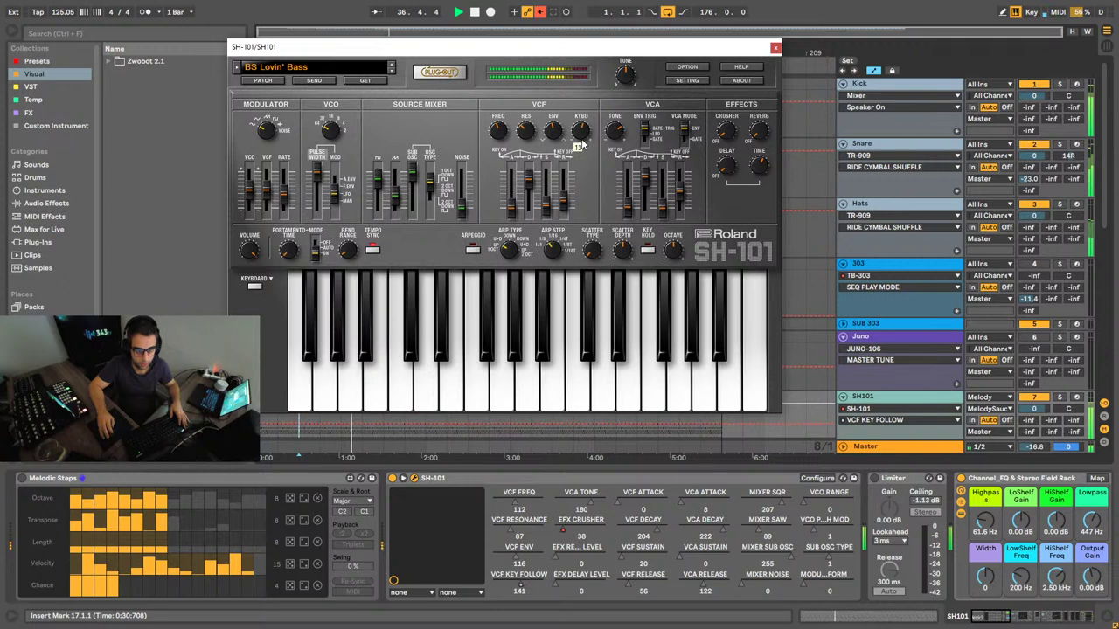
pyautogui.moveTo(580, 142); pyautogui.dragTo(584, 146)
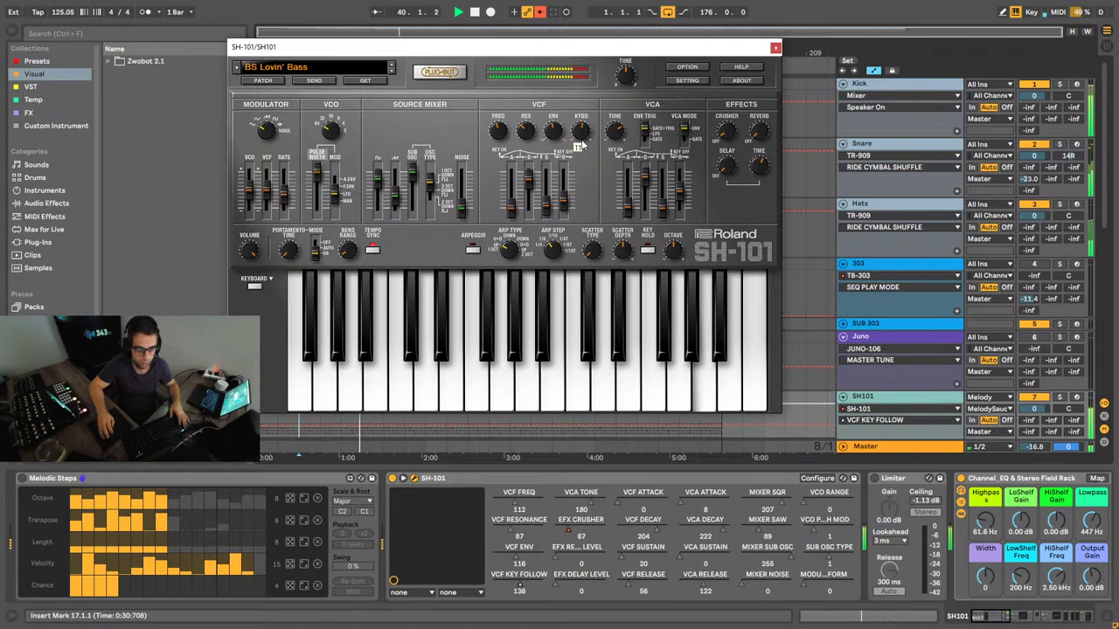
pyautogui.moveTo(582, 141); pyautogui.dragTo(578, 134)
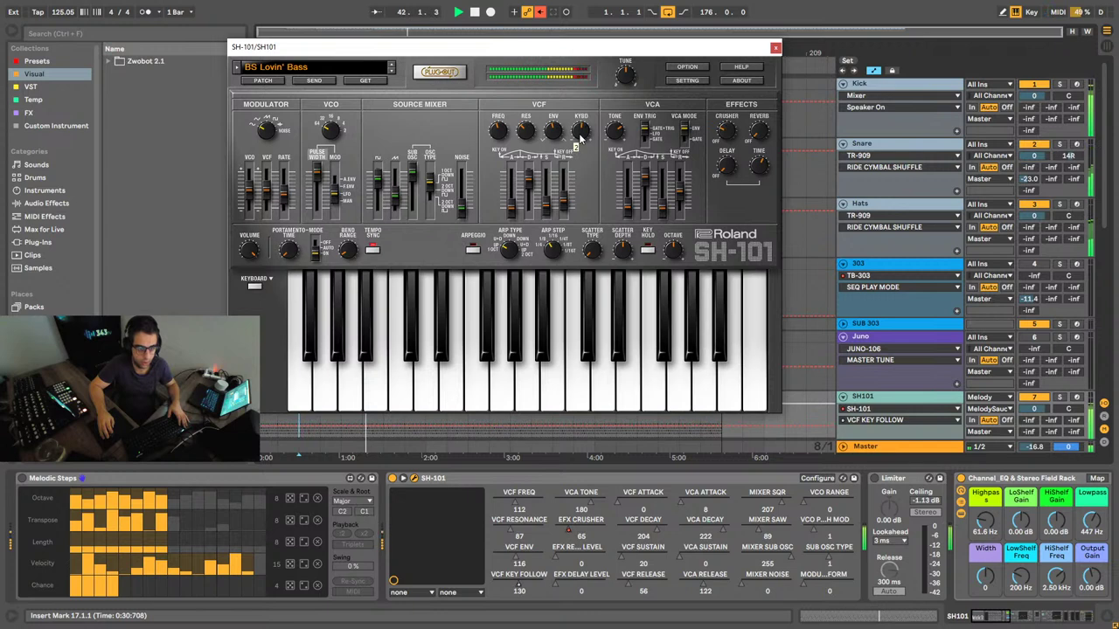
pyautogui.moveTo(581, 137); pyautogui.dragTo(586, 137)
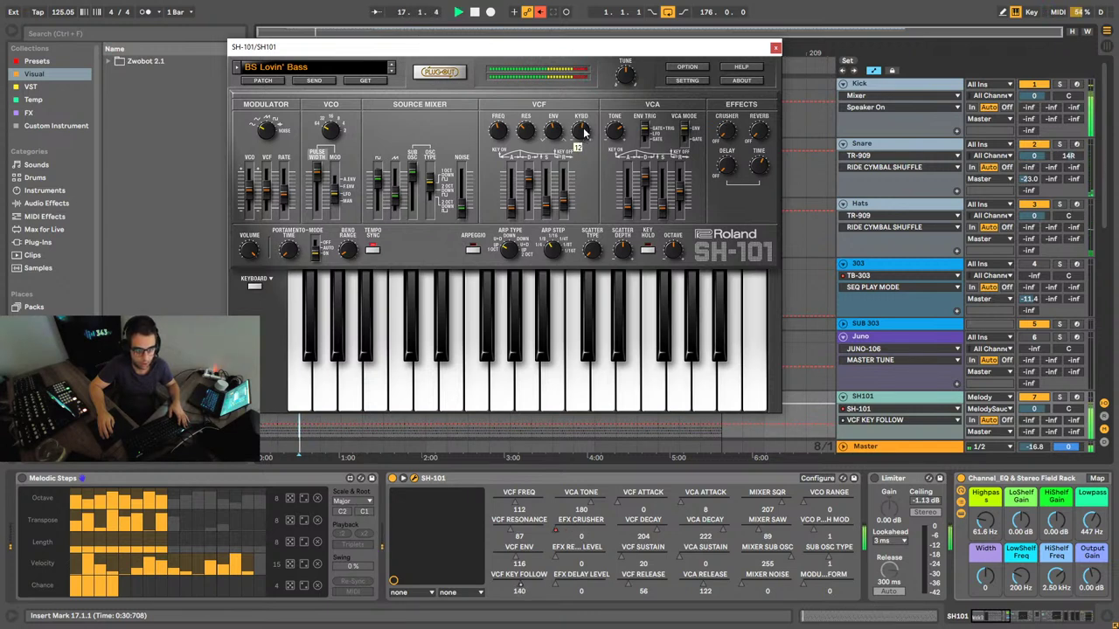
pyautogui.moveTo(584, 131); pyautogui.dragTo(585, 130)
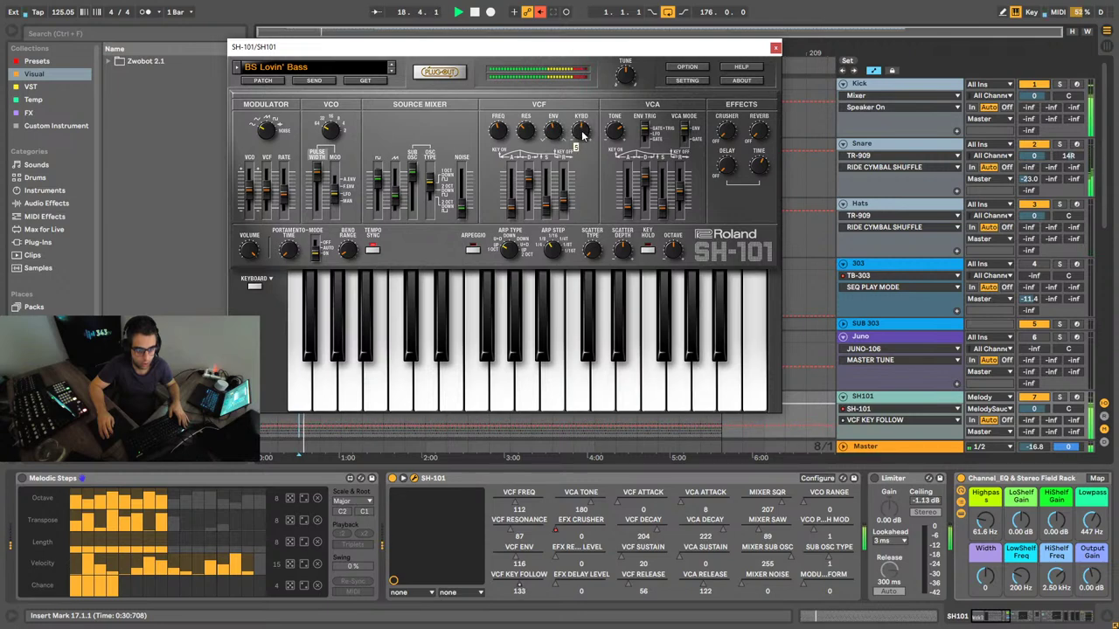
# Step: Move the SH-101 editor aside, stop playback and delete the VCF KEY FOLLOW automation
pyautogui.click(555, 532)
pyautogui.moveTo(612, 55); pyautogui.dragTo(965, 113)
pyautogui.click(544, 588)
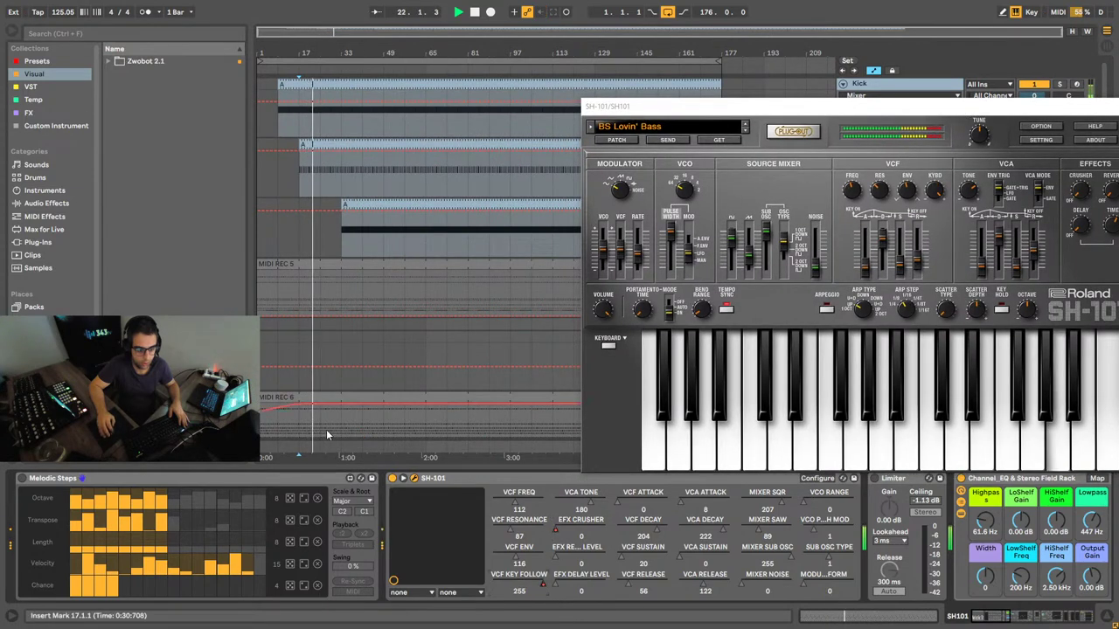
pyautogui.rightClick(541, 580)
pyautogui.click(296, 330)
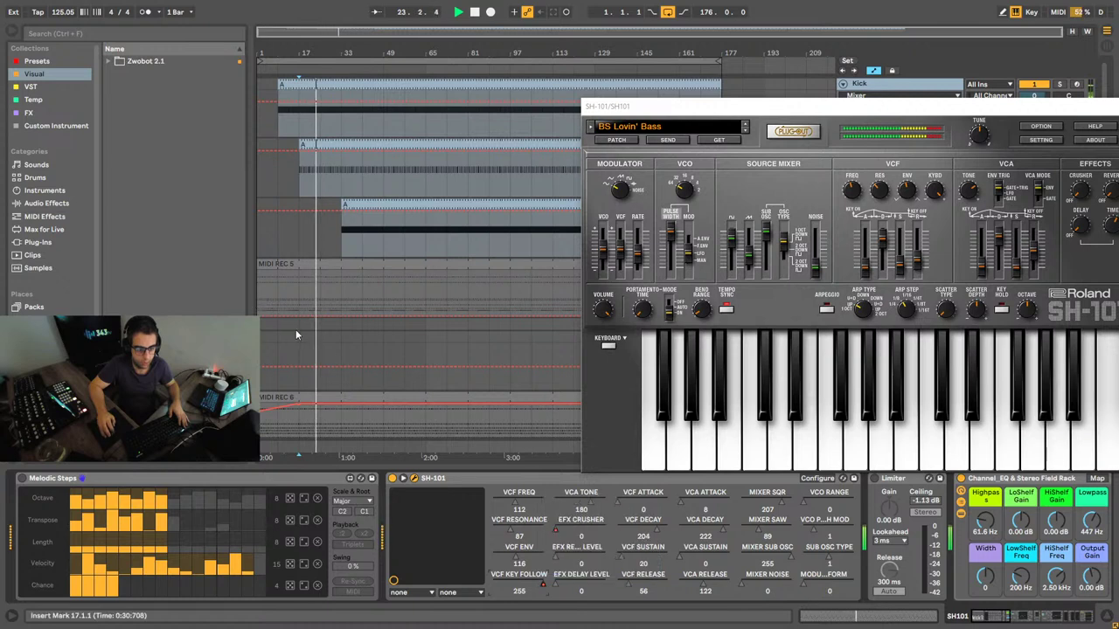
pyautogui.click(297, 420)
pyautogui.press('space')
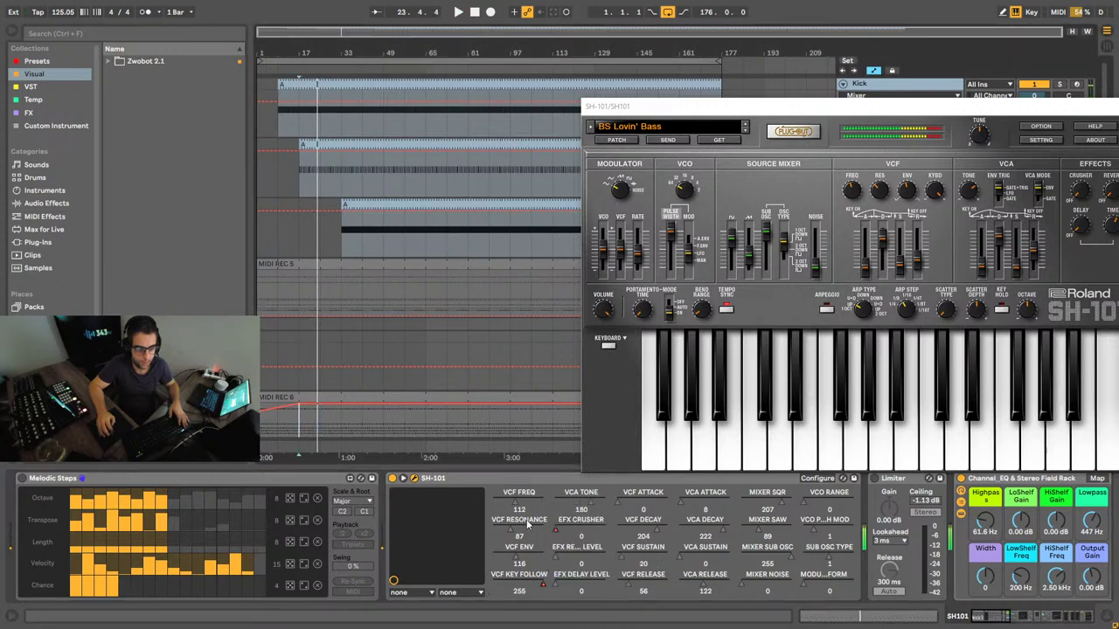
pyautogui.rightClick(541, 582)
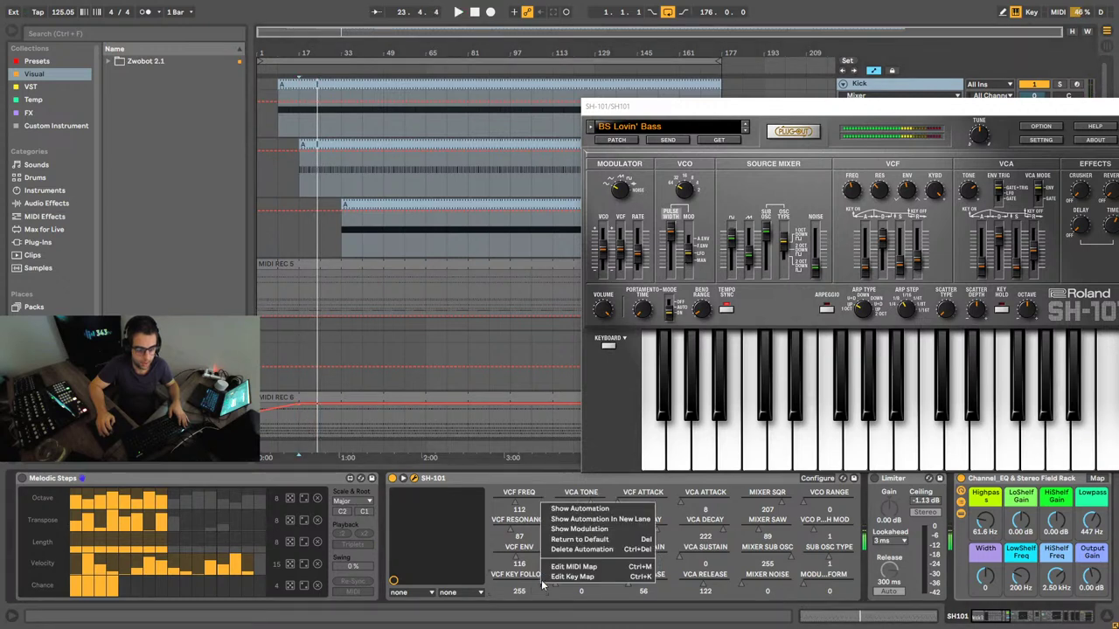
pyautogui.click(593, 541)
# Step: Play from the start of the song and set the SH-101's VCF KEY FOLLOW to 133 and VCF ENV to 121
pyautogui.click(298, 419)
pyautogui.click(266, 417)
pyautogui.press('space')
pyautogui.moveTo(709, 108); pyautogui.dragTo(337, 81)
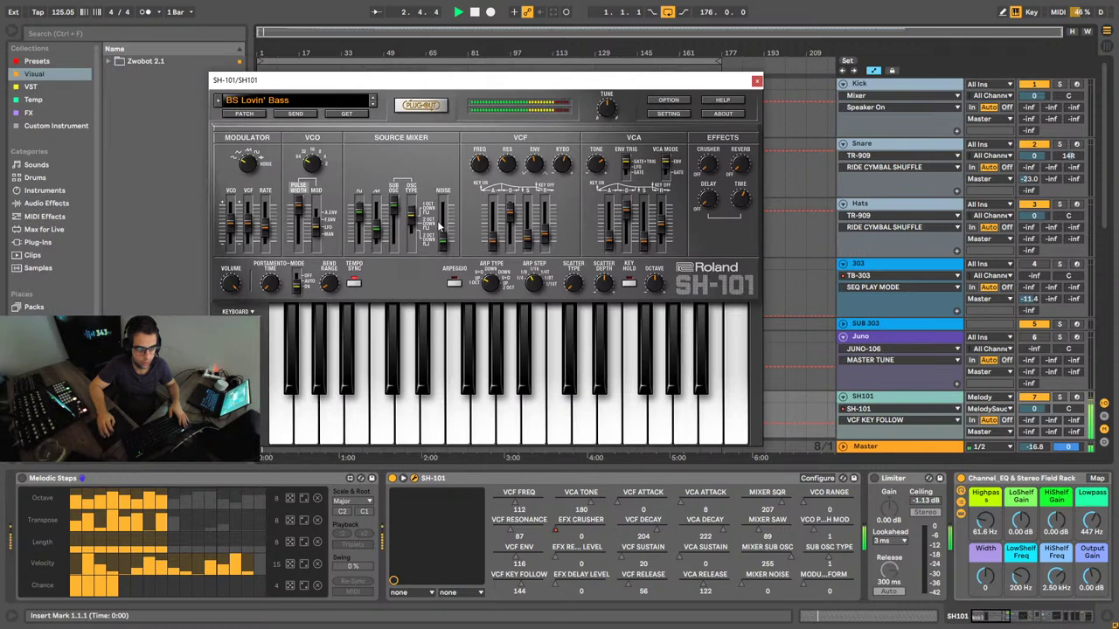
pyautogui.press('space')
pyautogui.moveTo(566, 165); pyautogui.dragTo(557, 177)
pyautogui.moveTo(375, 84); pyautogui.dragTo(381, 108)
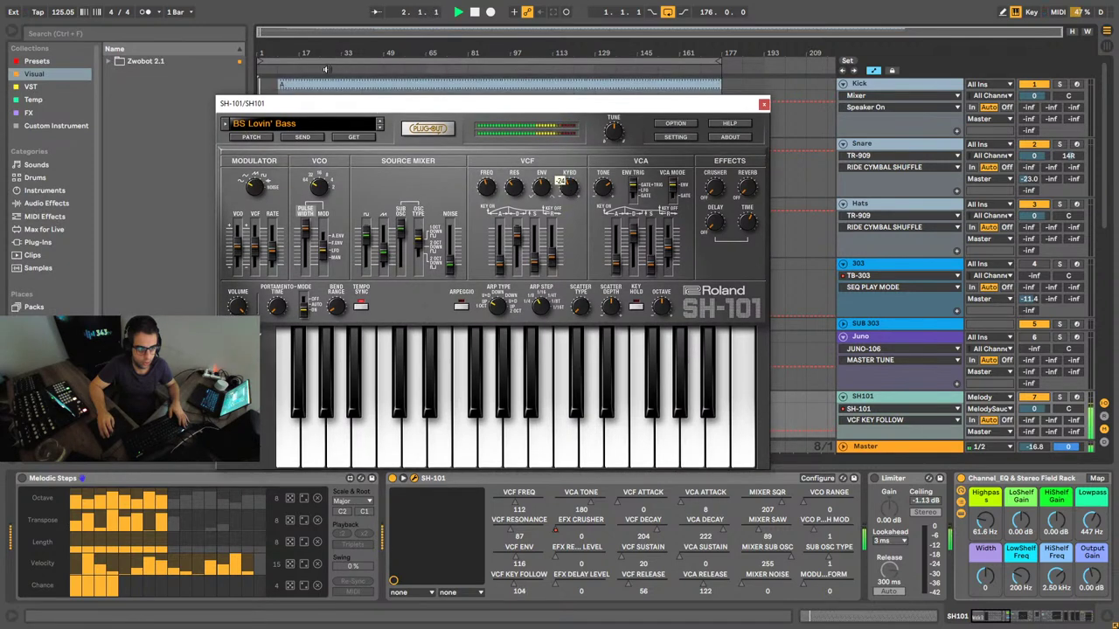
pyautogui.moveTo(570, 189); pyautogui.dragTo(543, 187)
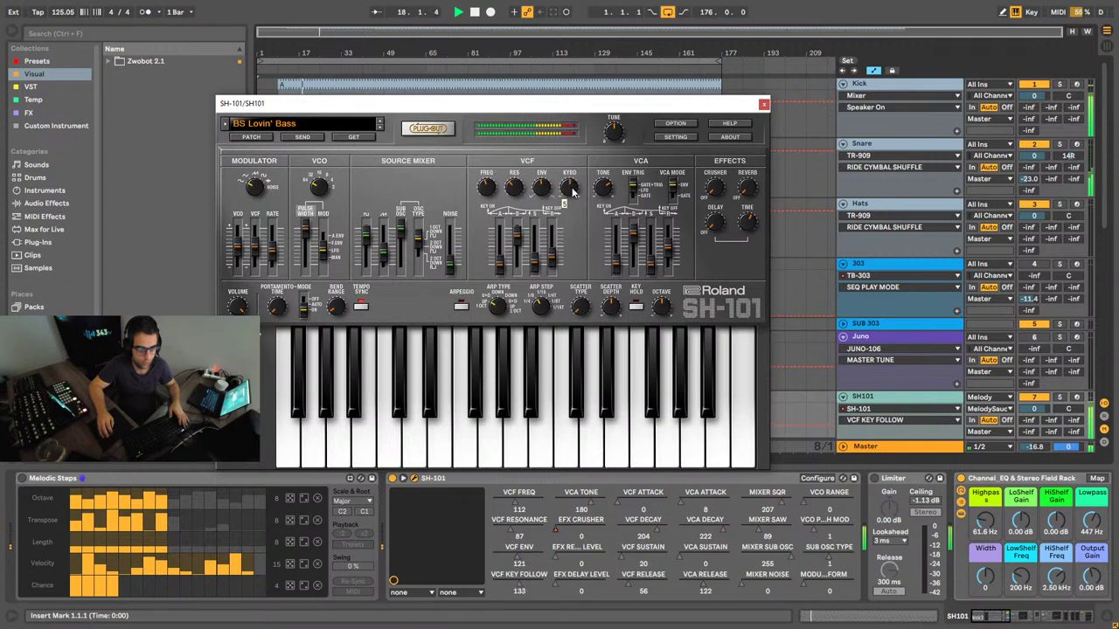
# Step: On the Bass - Punch and Parallel compressor, set the threshold to -17.5 dB, makeup to 7.78 dB and dry/wet to 25%
pyautogui.moveTo(1005, 616); pyautogui.dragTo(1039, 616)
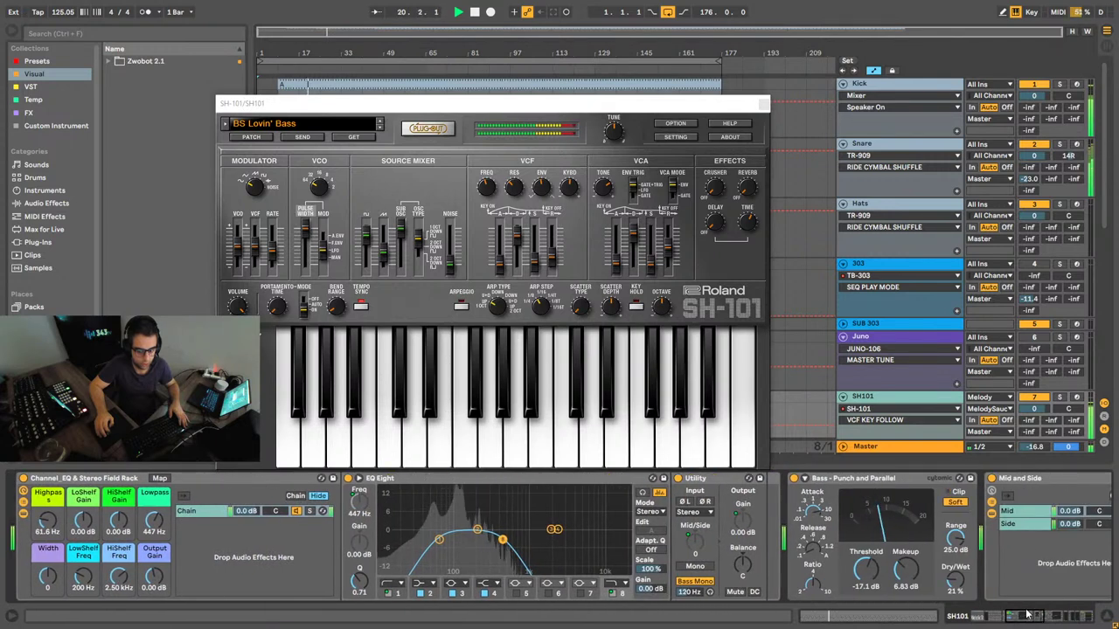
pyautogui.moveTo(865, 570); pyautogui.dragTo(866, 584)
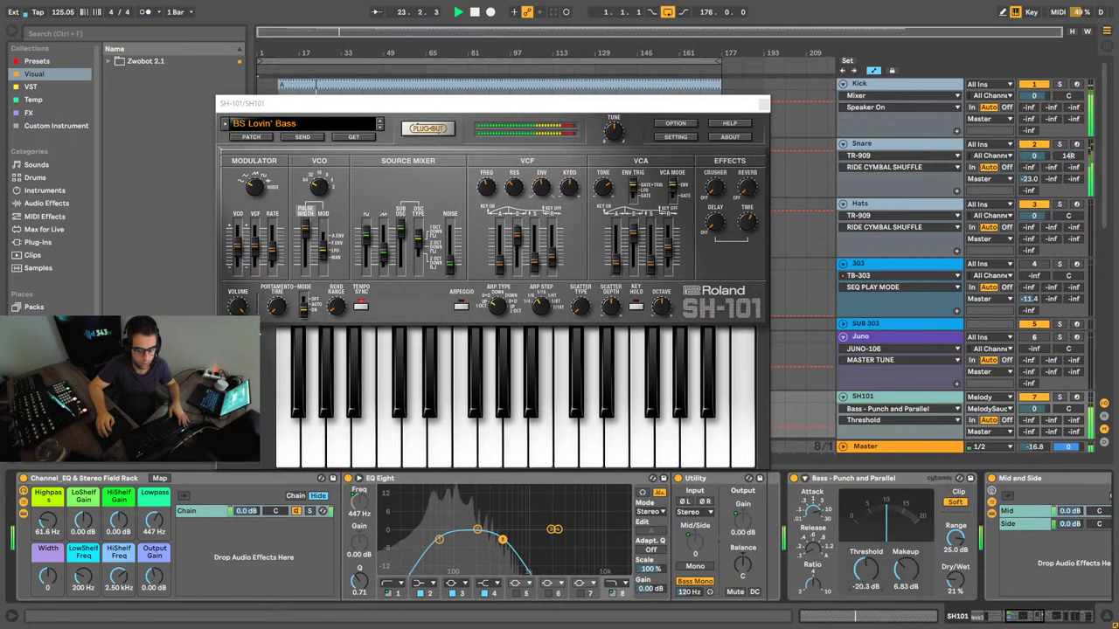
pyautogui.moveTo(872, 577); pyautogui.dragTo(873, 612)
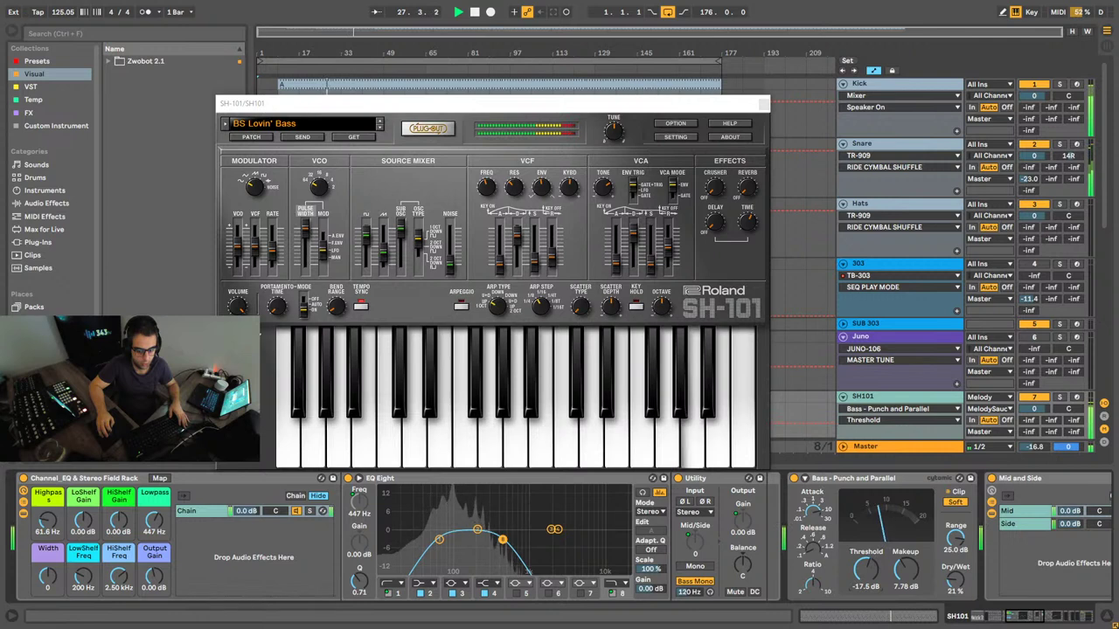
pyautogui.moveTo(955, 576); pyautogui.dragTo(955, 571)
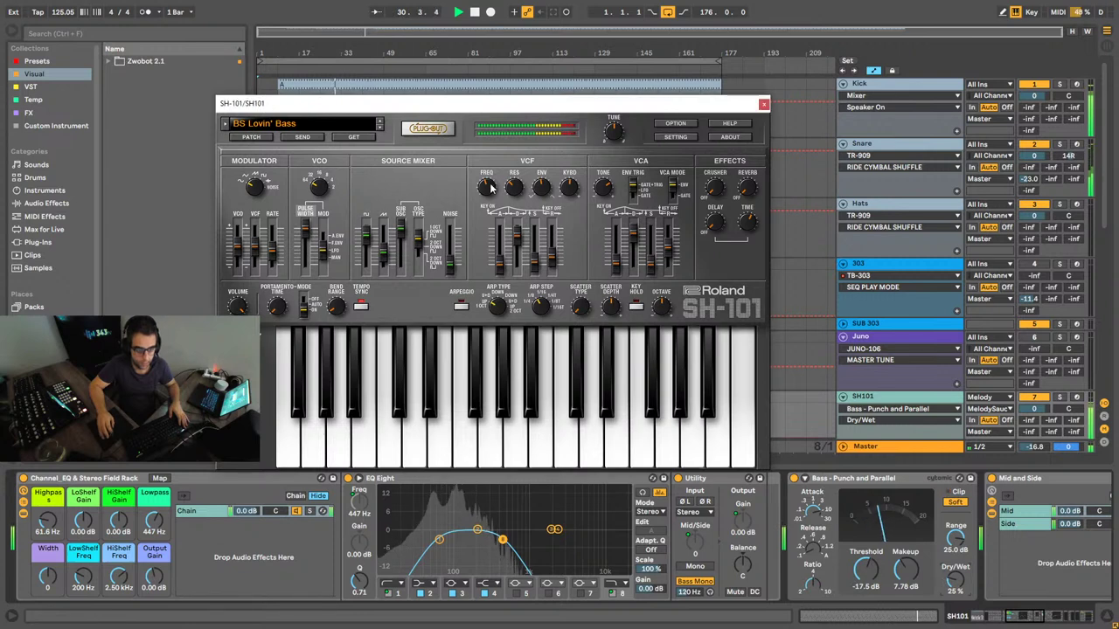
# Step: Set the SH-101's VCF resonance to 78 and restart playback from bar 9 with the SH101 track's devices shown
pyautogui.click(519, 191)
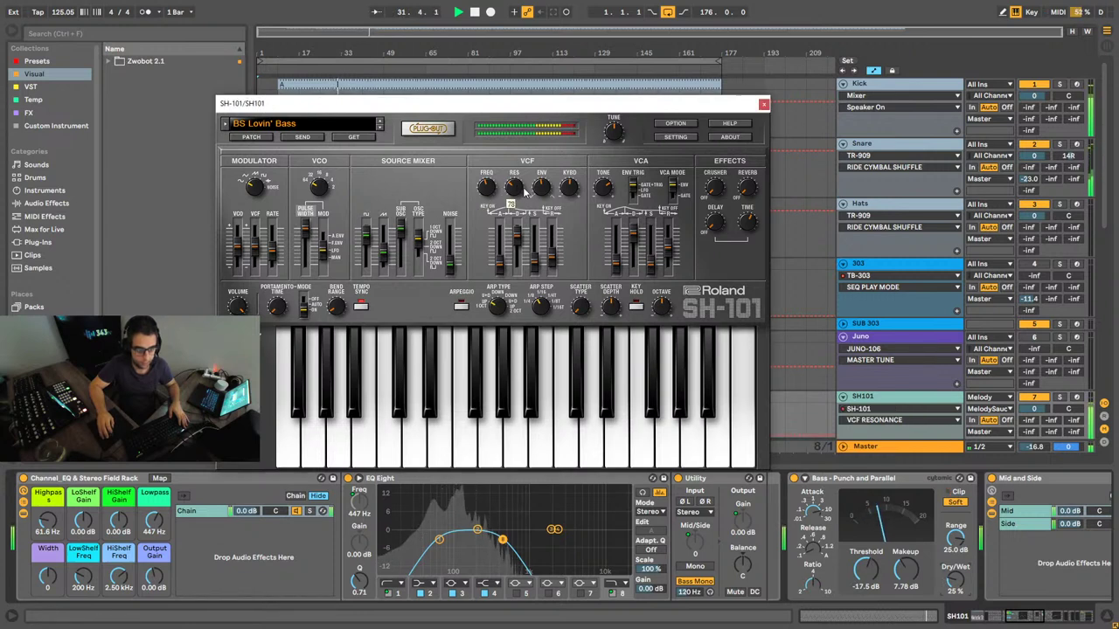
pyautogui.moveTo(292, 112); pyautogui.dragTo(311, 150)
pyautogui.click(284, 111)
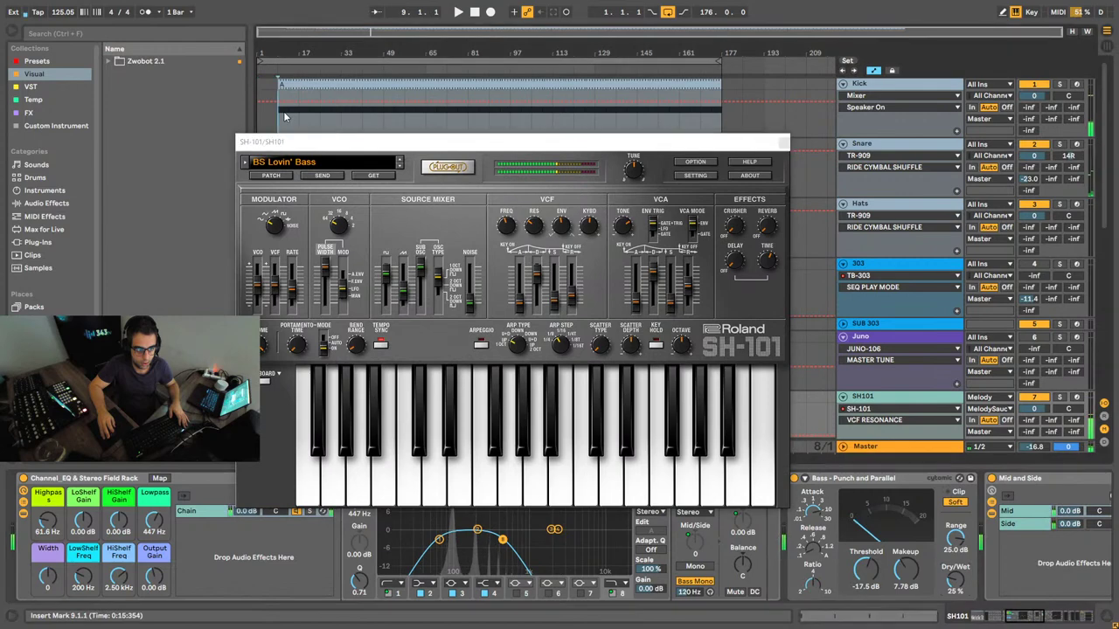
pyautogui.click(315, 81)
pyautogui.scroll(-5, 709, 409)
pyautogui.scroll(5, 769, 379)
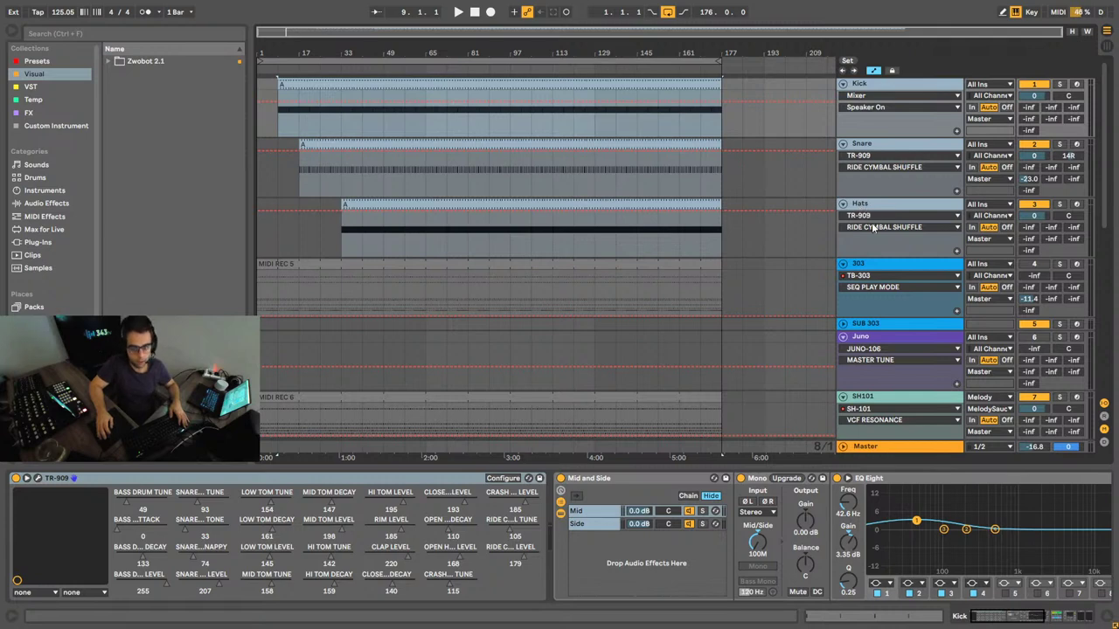
pyautogui.click(889, 395)
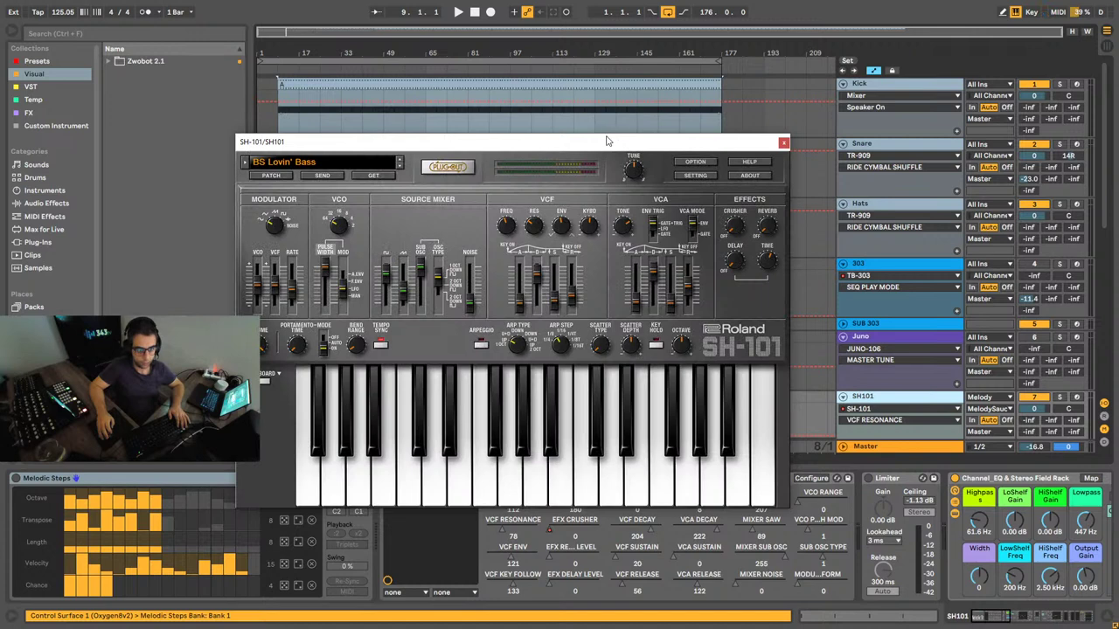
pyautogui.click(296, 66)
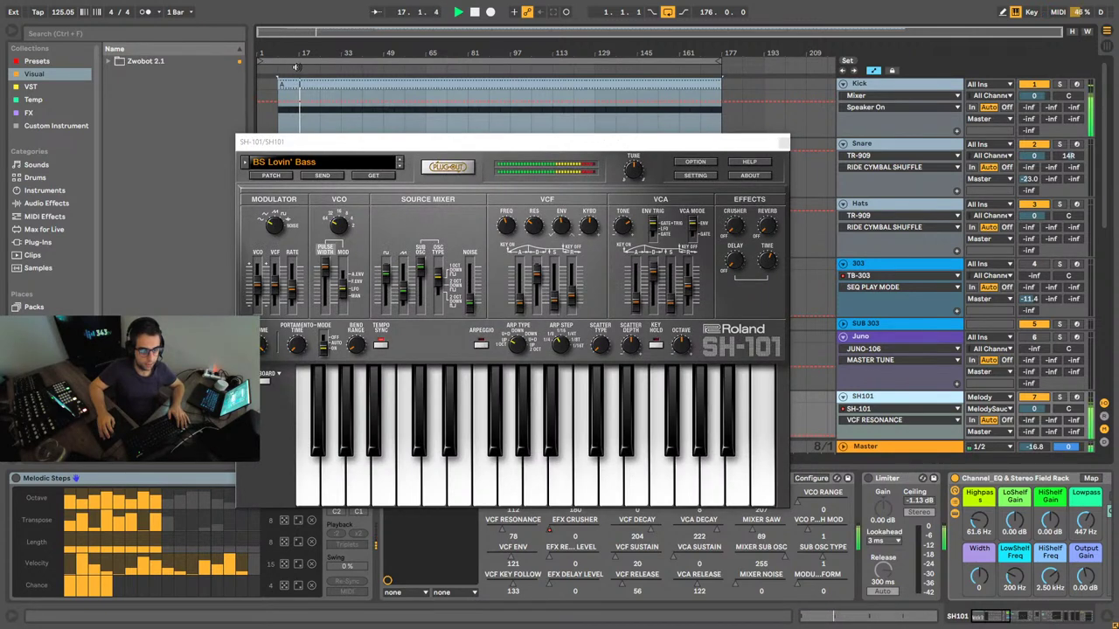
# Step: Move the SH-101 editor clear of the clips and set its VCF resonance to 100 and VCF frequency to 115
pyautogui.moveTo(489, 141); pyautogui.dragTo(761, 99)
pyautogui.moveTo(829, 103); pyautogui.dragTo(794, 101)
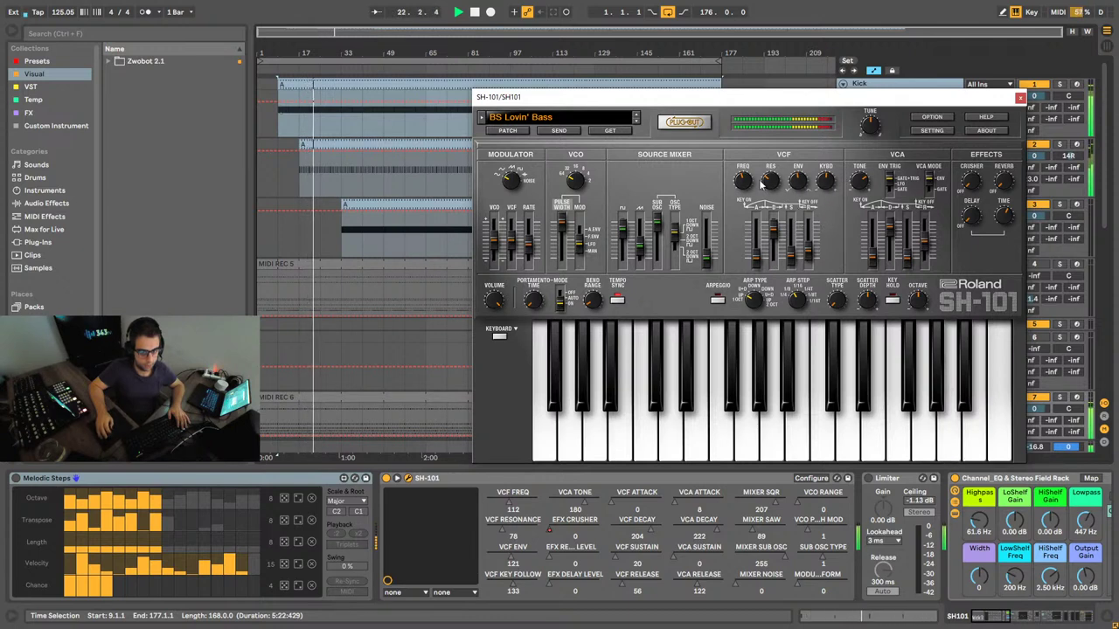
pyautogui.moveTo(769, 185); pyautogui.dragTo(770, 177)
pyautogui.moveTo(770, 179); pyautogui.dragTo(744, 209)
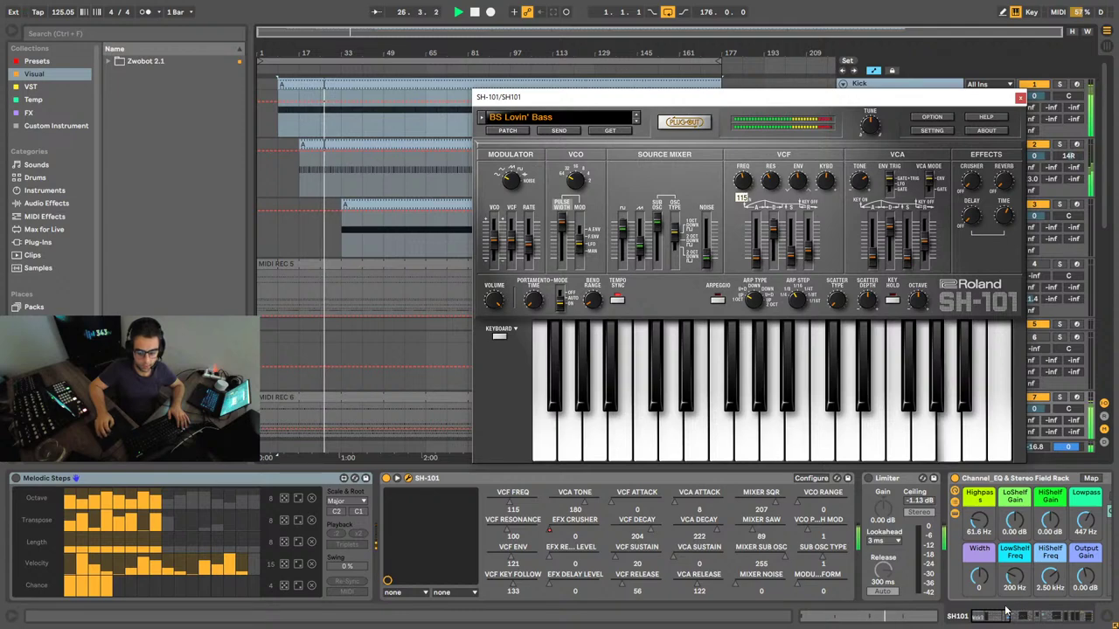
# Step: Open soothe2 on the SH101 track and set its band 1 to 204 Hz with 3.0 dB sensitivity
pyautogui.click(1031, 617)
pyautogui.moveTo(1031, 618); pyautogui.dragTo(1067, 619)
pyautogui.click(698, 478)
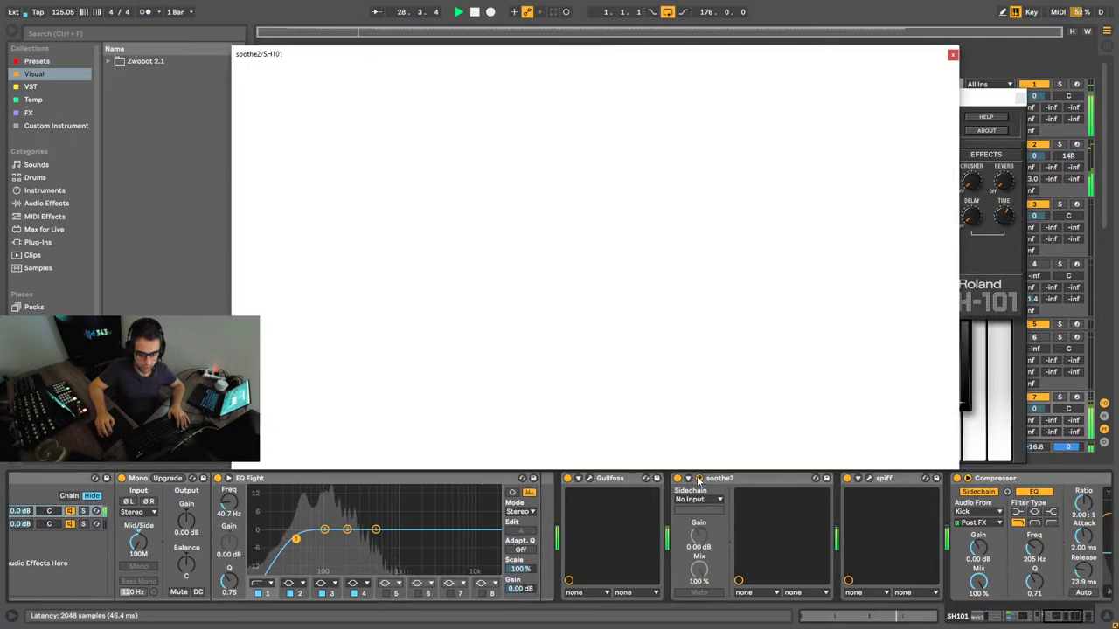
pyautogui.moveTo(526, 185); pyautogui.dragTo(505, 349)
pyautogui.moveTo(505, 303); pyautogui.dragTo(515, 229)
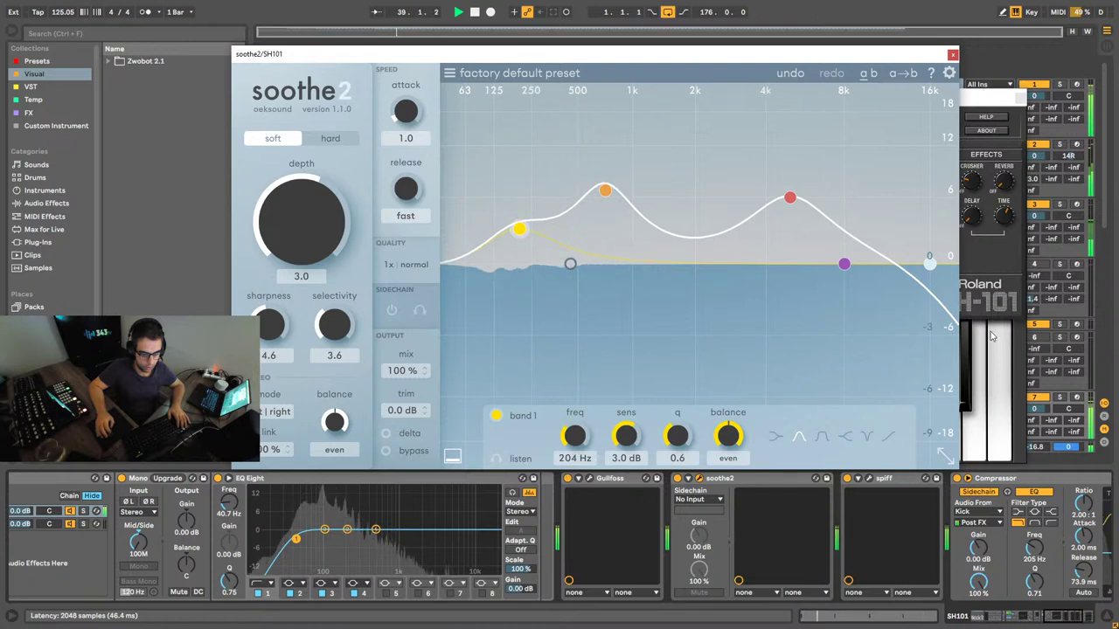
# Step: Move soothe2 off the SH-101 editor and raise the synth's VCF resonance
pyautogui.moveTo(865, 53); pyautogui.dragTo(444, 89)
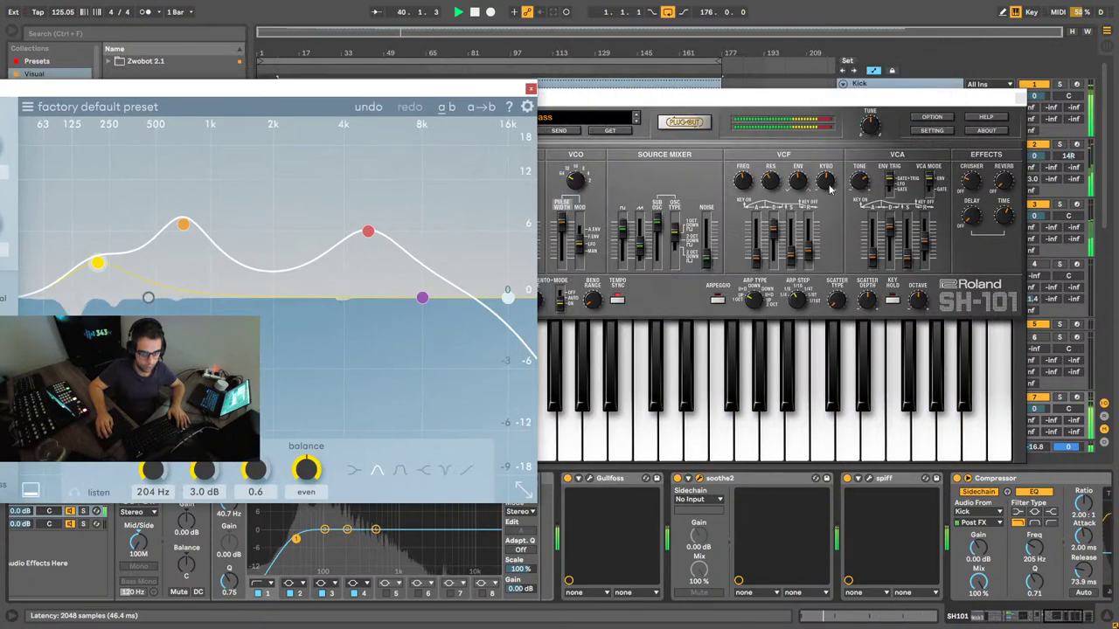
pyautogui.click(830, 188)
pyautogui.moveTo(780, 182); pyautogui.dragTo(783, 178)
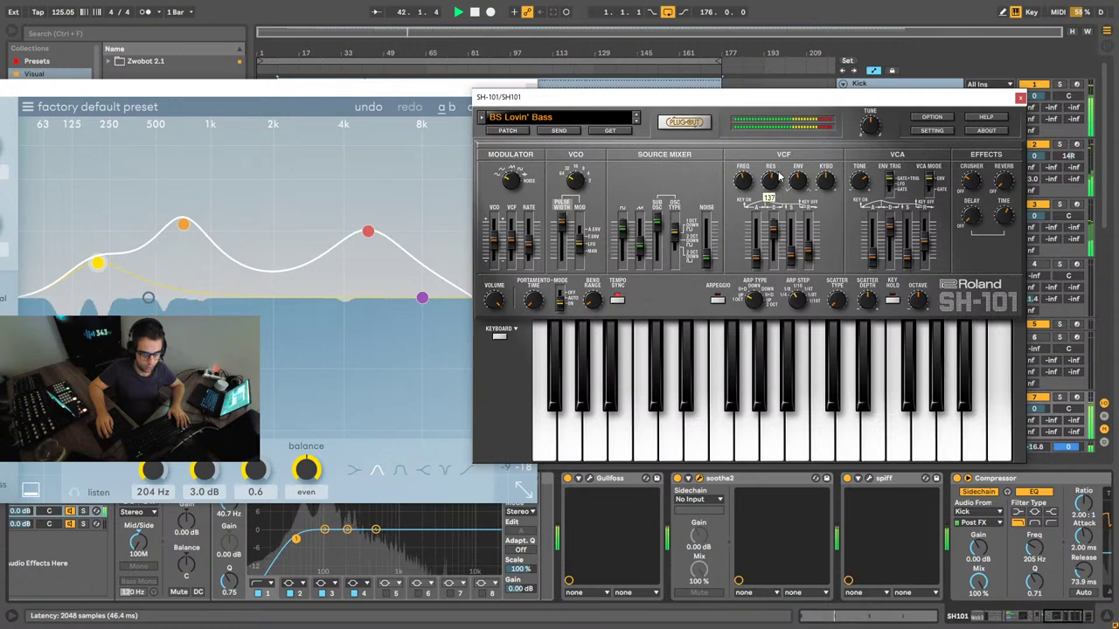
# Step: Arrange the soothe2 and SH-101 windows so the curve and VCF controls are accessible, and resume playback from earlier in the arrangement
pyautogui.moveTo(297, 91); pyautogui.dragTo(680, 188)
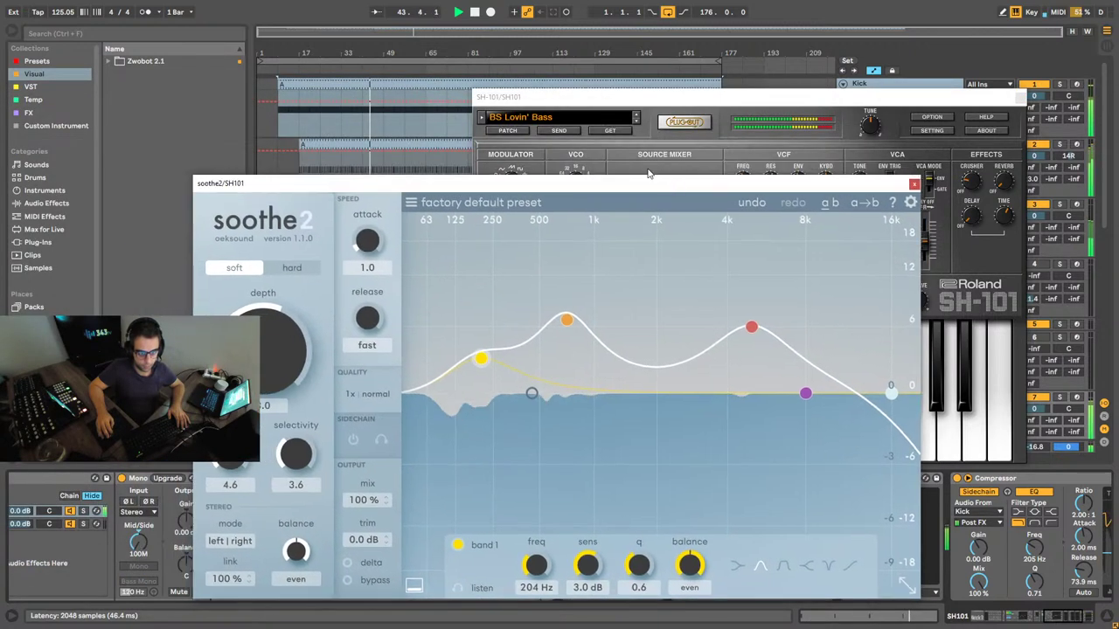
pyautogui.click(336, 82)
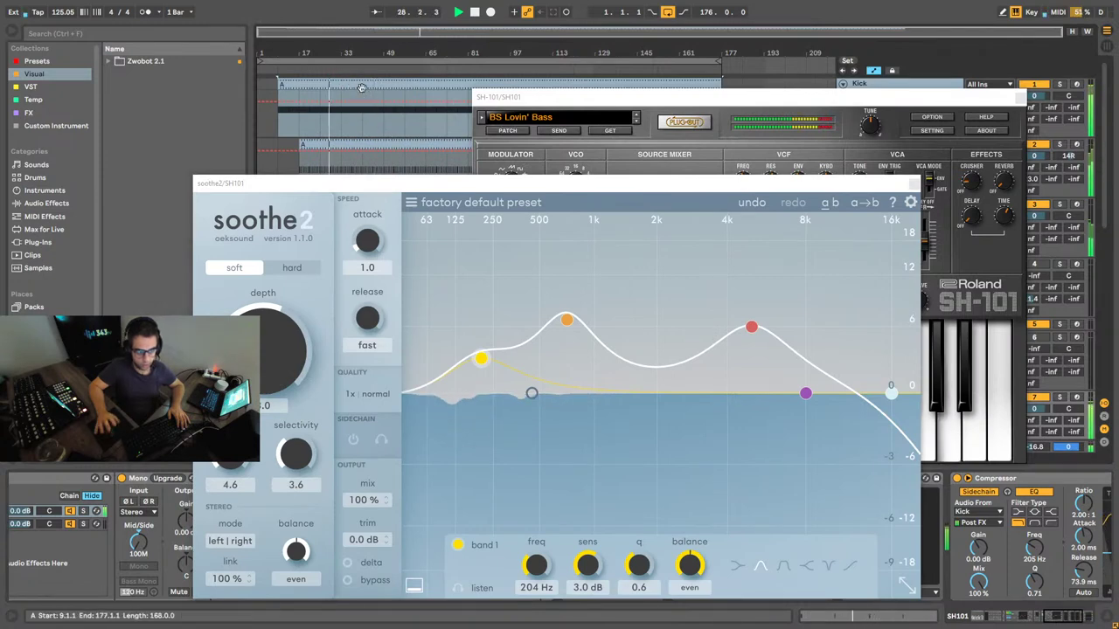
pyautogui.moveTo(638, 191); pyautogui.dragTo(570, 276)
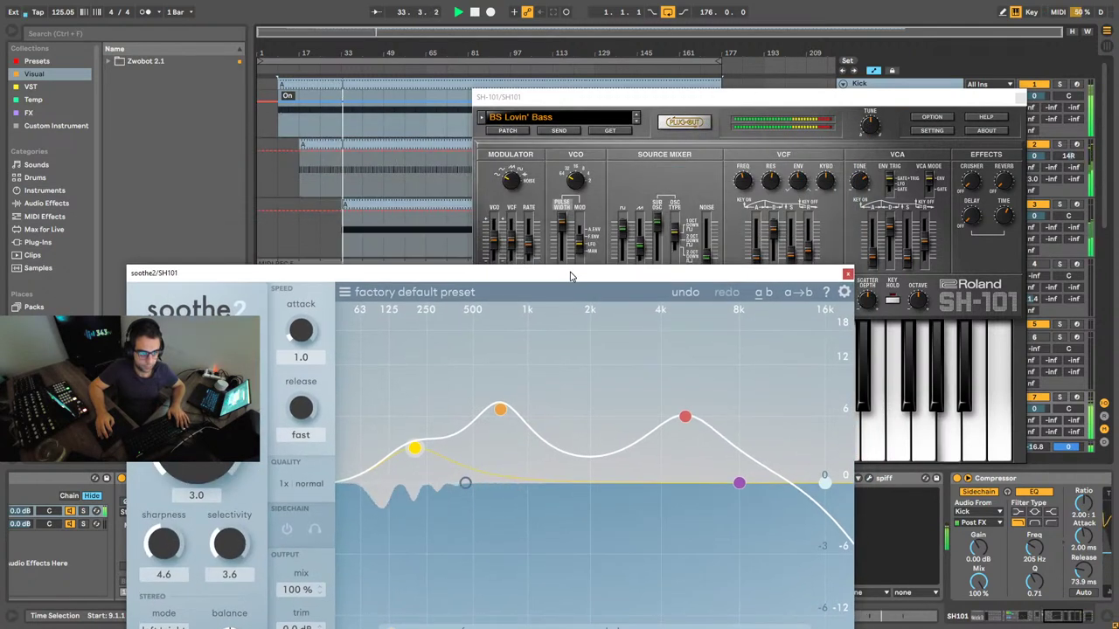
pyautogui.moveTo(608, 99); pyautogui.dragTo(550, 76)
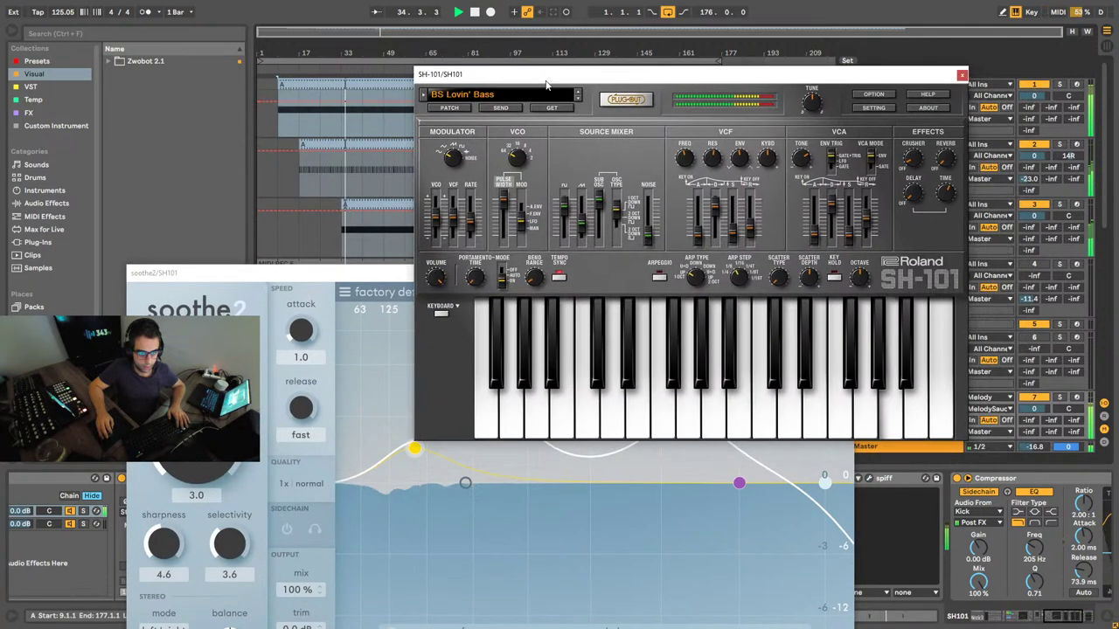
pyautogui.moveTo(370, 270); pyautogui.dragTo(367, 259)
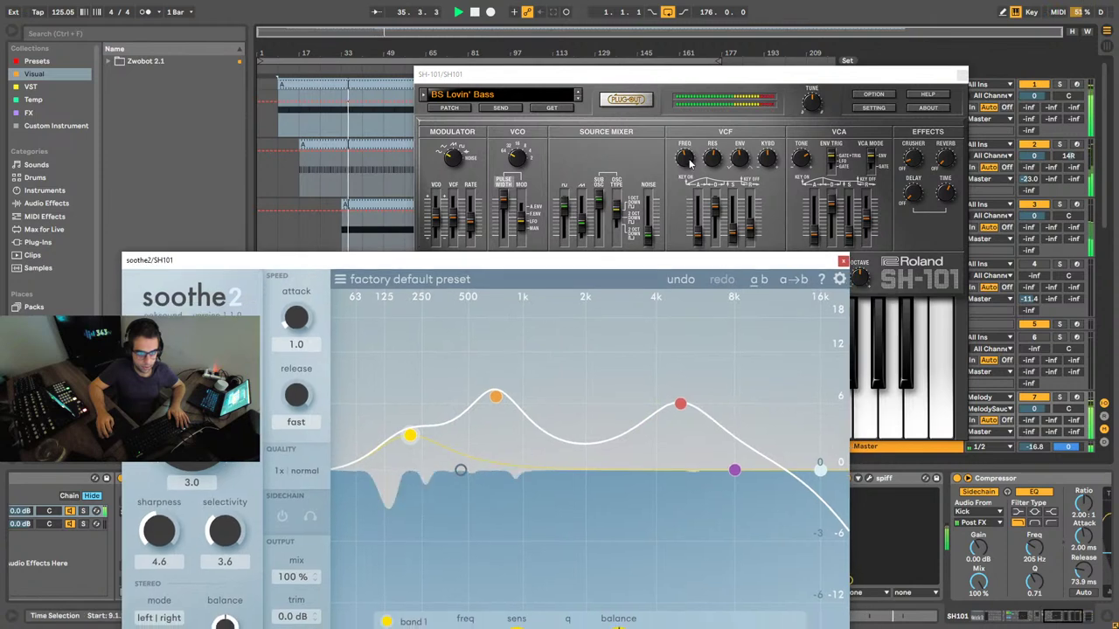
# Step: Set the SH-101's VCF frequency to 125 and lower its resonance while watching soothe2's reduction curve
pyautogui.click(687, 160)
pyautogui.moveTo(687, 157); pyautogui.dragTo(692, 163)
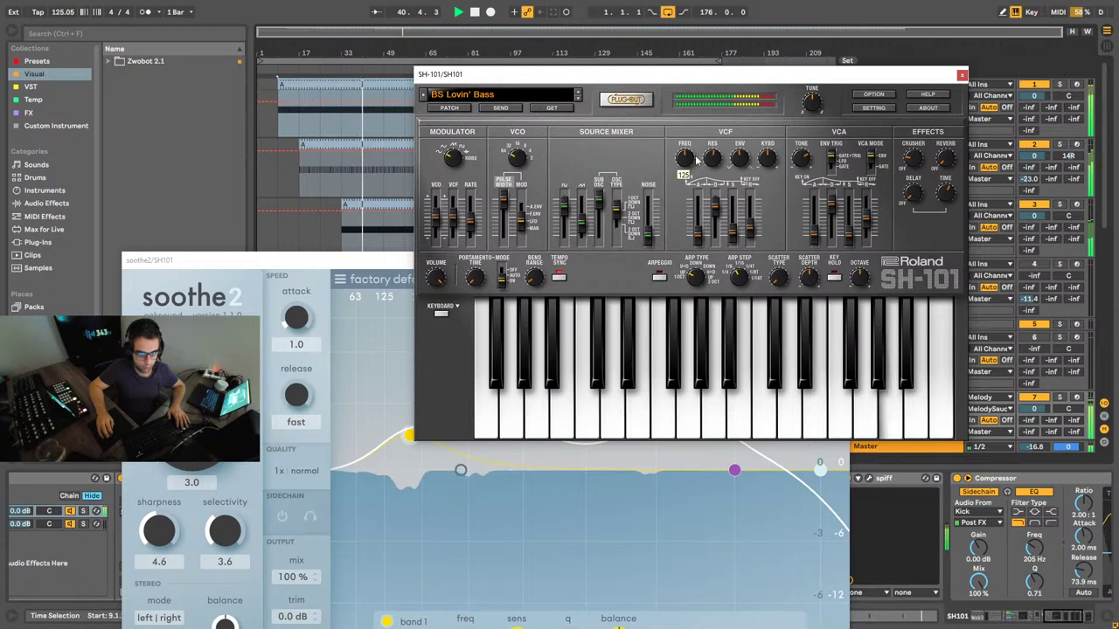
pyautogui.moveTo(714, 161); pyautogui.dragTo(687, 161)
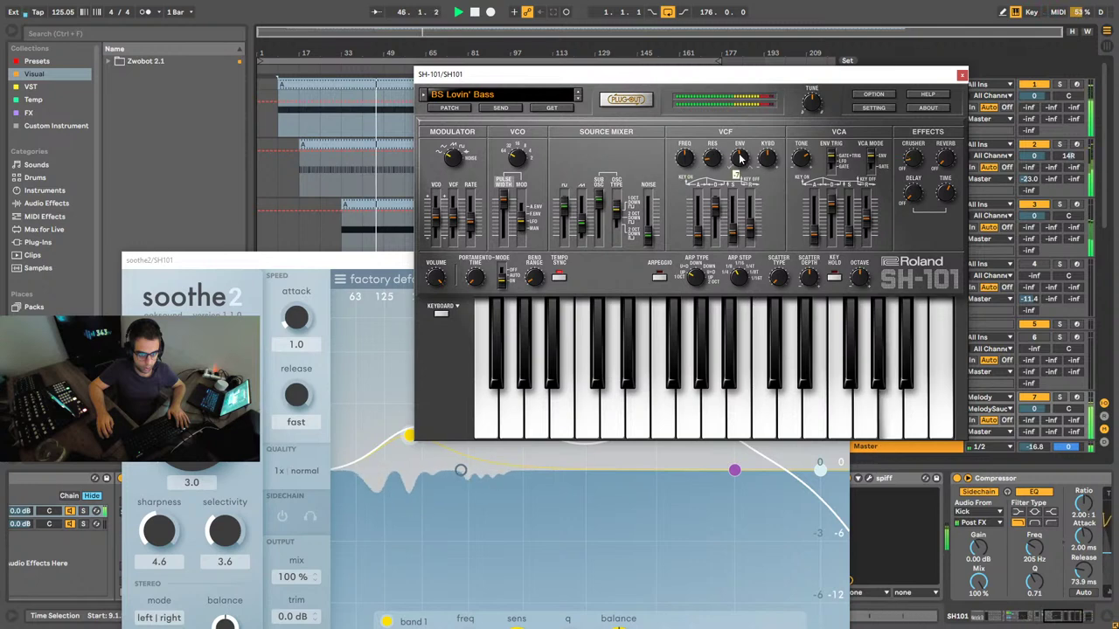
# Step: Readjust the SH-101's VCF envelope amount and resonance while the bass plays
pyautogui.moveTo(739, 152); pyautogui.dragTo(738, 151)
pyautogui.scroll(2, 740, 156)
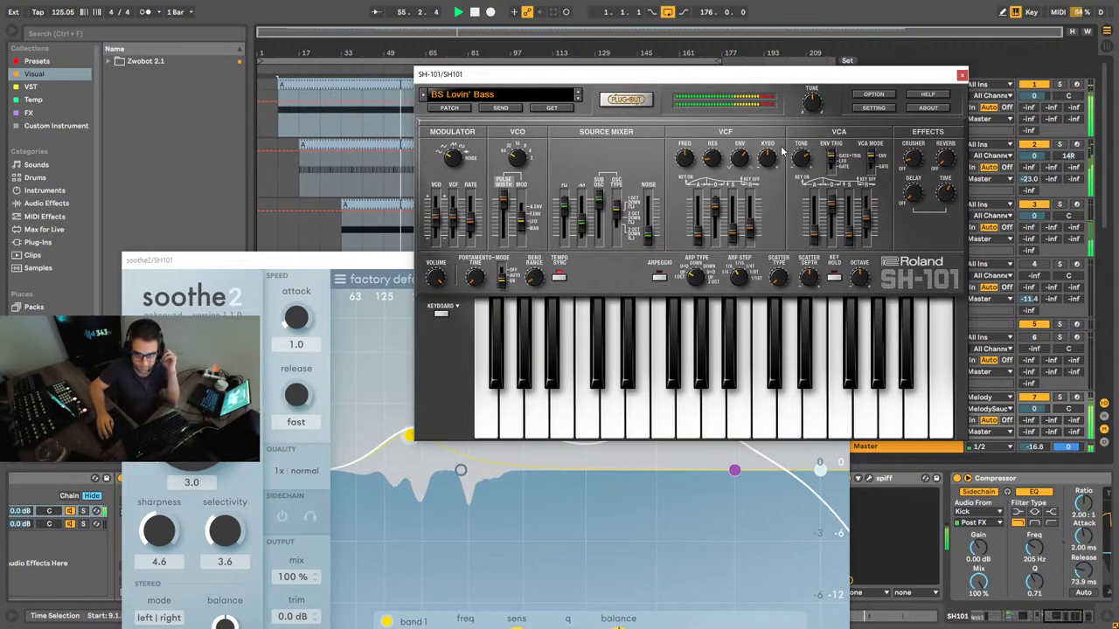
pyautogui.moveTo(714, 162); pyautogui.dragTo(713, 158)
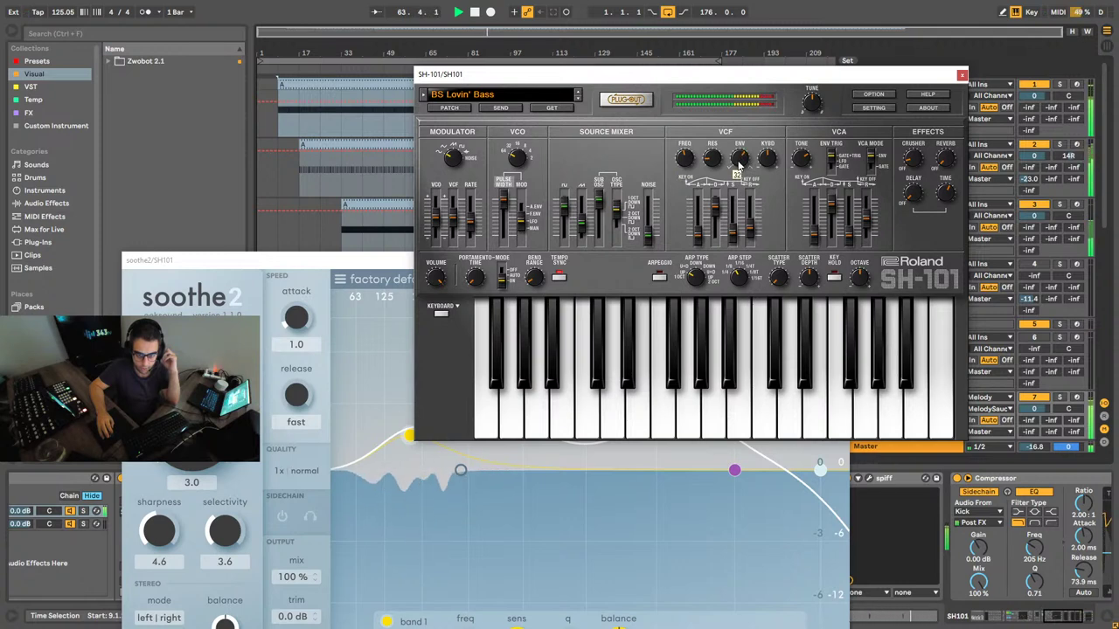
# Step: Fine-tune the SH-101's VCF key follow, set the VCF envelope decay to 230 and close the synth editor
pyautogui.moveTo(766, 157); pyautogui.dragTo(766, 161)
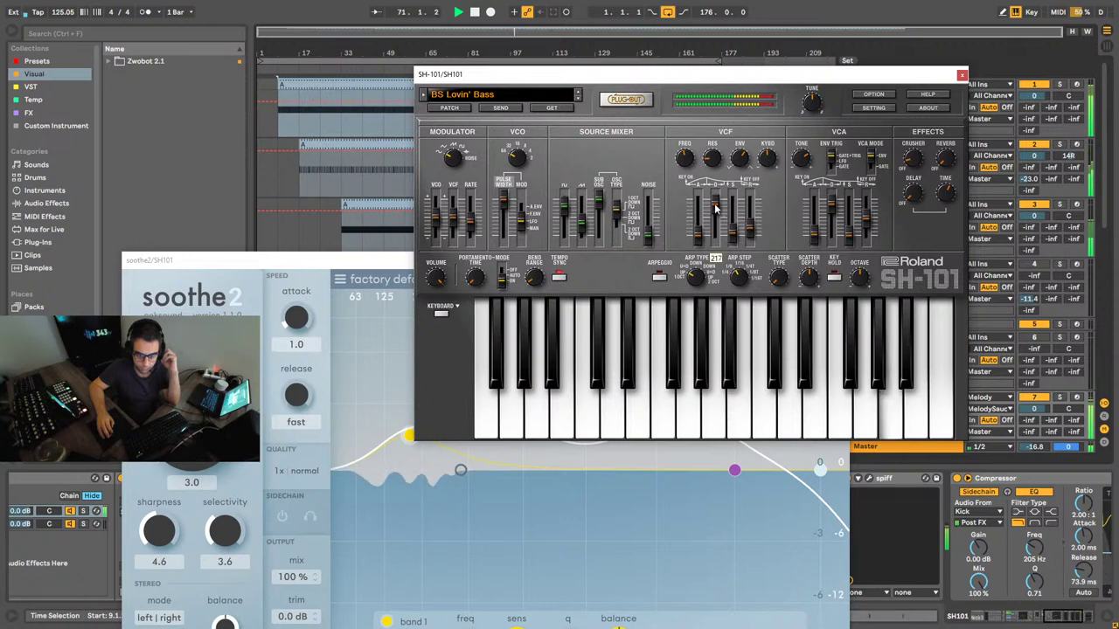
pyautogui.moveTo(715, 208); pyautogui.dragTo(716, 206)
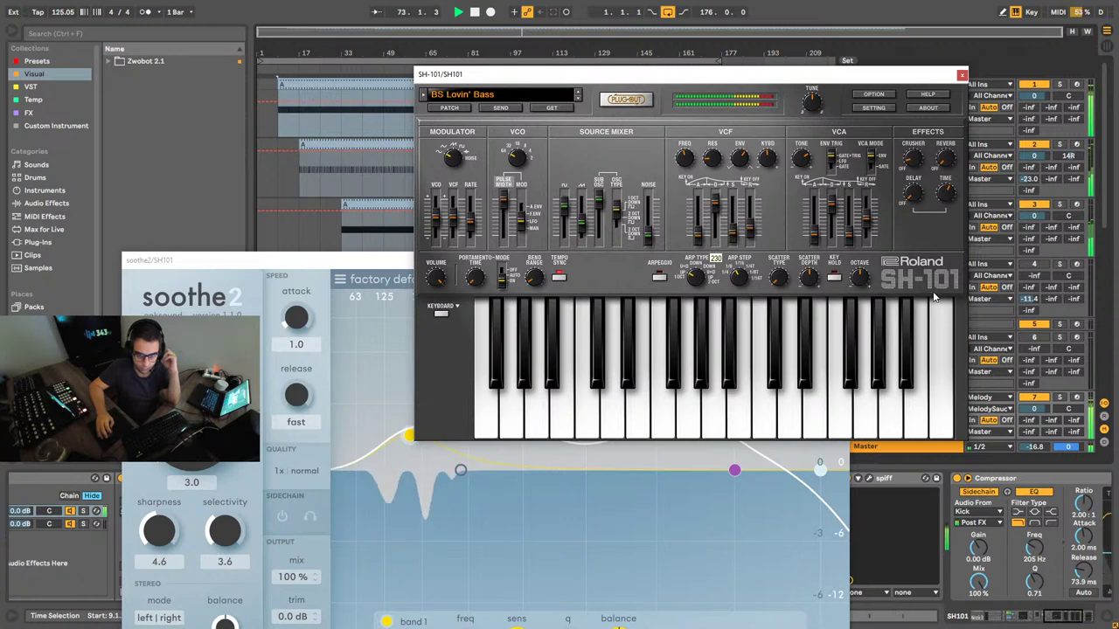
pyautogui.click(962, 77)
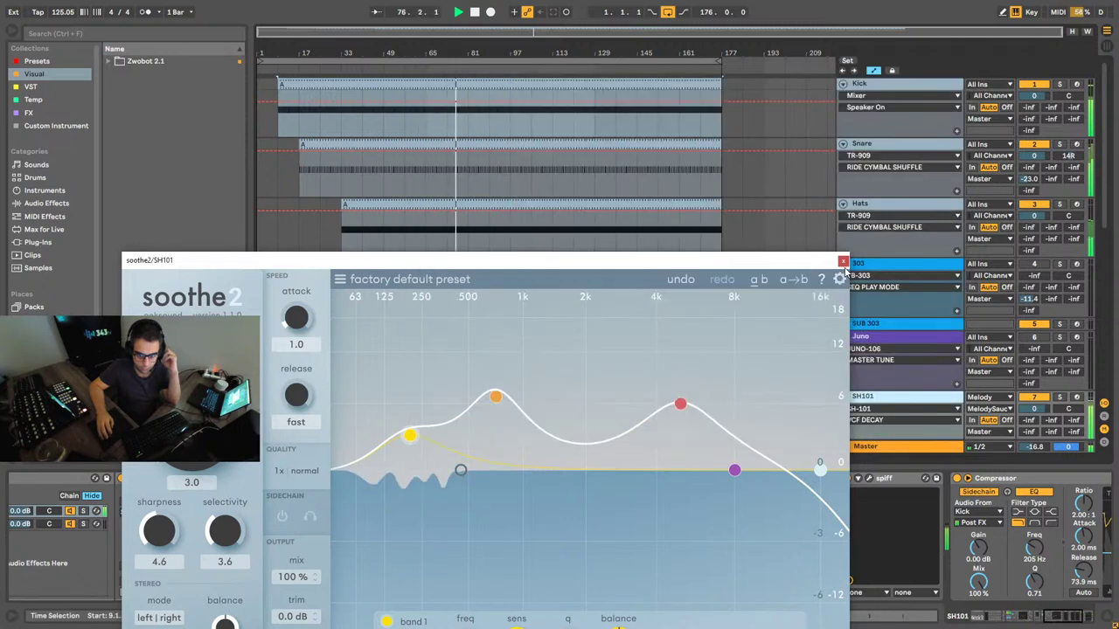
# Step: Set soothe2's band 1 to 208 Hz with 4.3 dB sensitivity, switching the band off and on to compare
pyautogui.moveTo(773, 263); pyautogui.dragTo(880, 100)
pyautogui.click(495, 459)
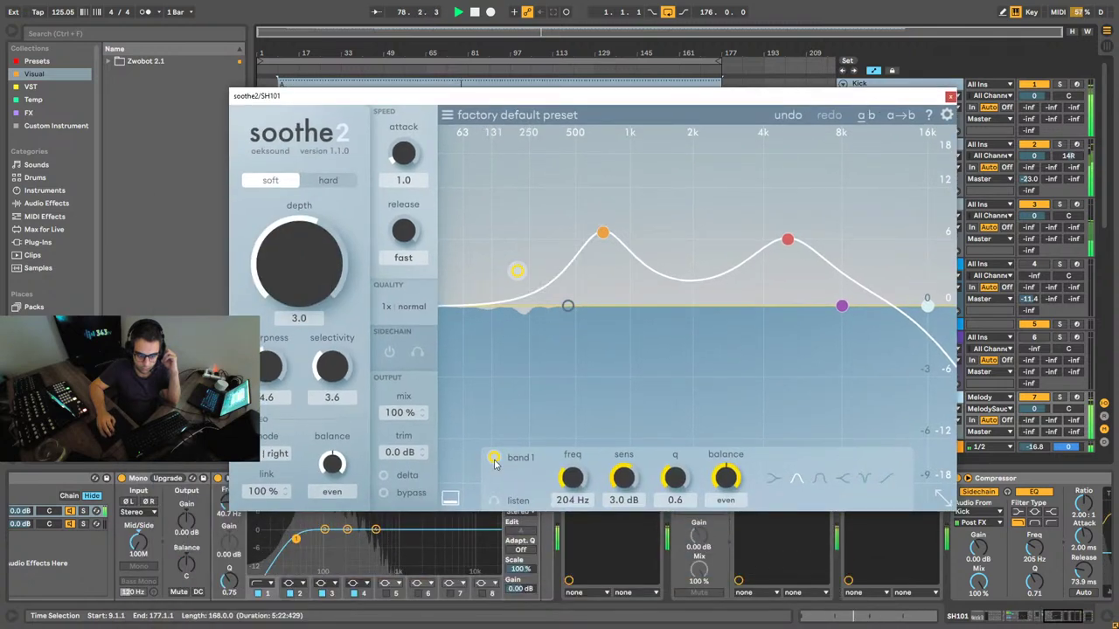
pyautogui.click(494, 459)
pyautogui.moveTo(511, 267); pyautogui.dragTo(520, 265)
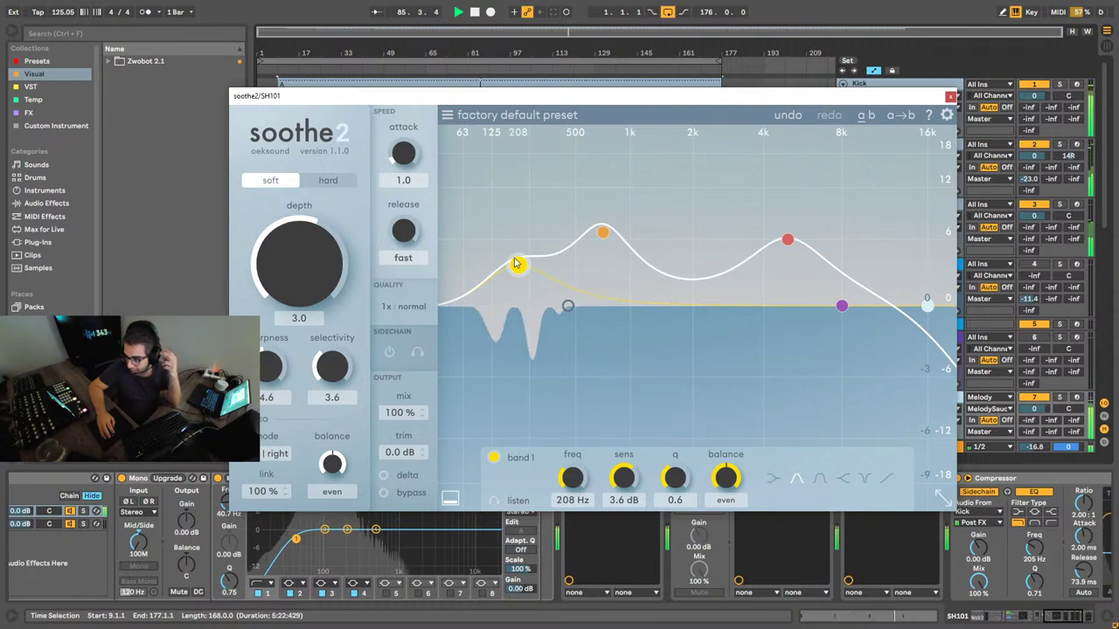
pyautogui.moveTo(515, 261); pyautogui.dragTo(515, 262)
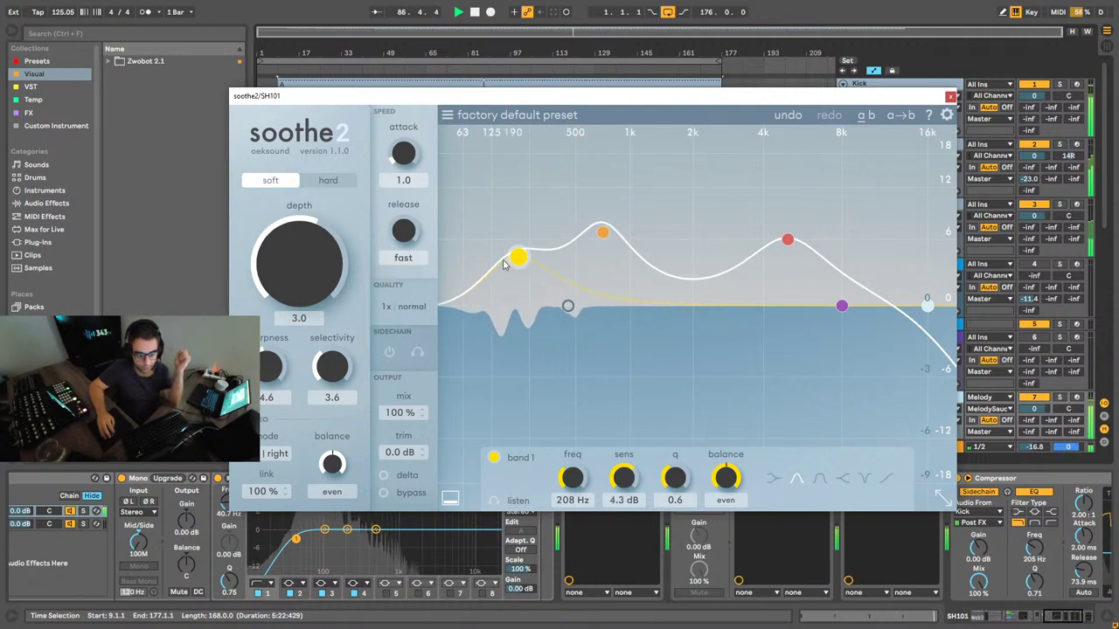
pyautogui.click(494, 458)
pyautogui.click(494, 458)
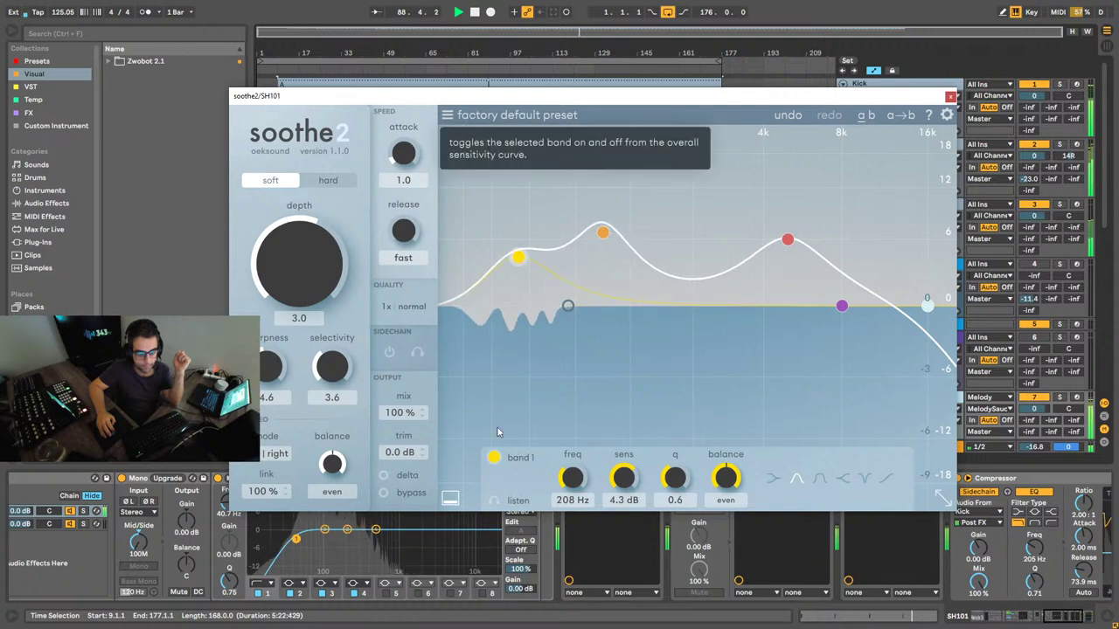
# Step: Move soothe2's band 2 to 1.1 kHz with 5.8 dB sensitivity and compare it on and off with band 3 disabled
pyautogui.moveTo(602, 232); pyautogui.dragTo(643, 240)
pyautogui.doubleClick(644, 241)
pyautogui.doubleClick(787, 239)
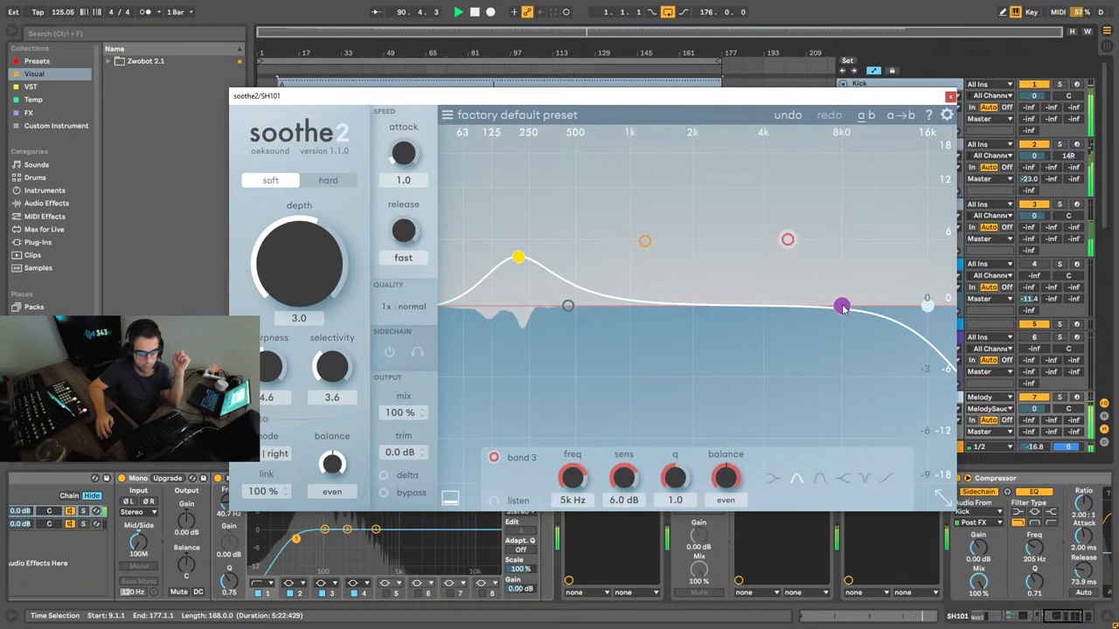
pyautogui.doubleClick(644, 243)
pyautogui.doubleClick(644, 243)
pyautogui.doubleClick(644, 243)
pyautogui.doubleClick(644, 243)
pyautogui.doubleClick(644, 243)
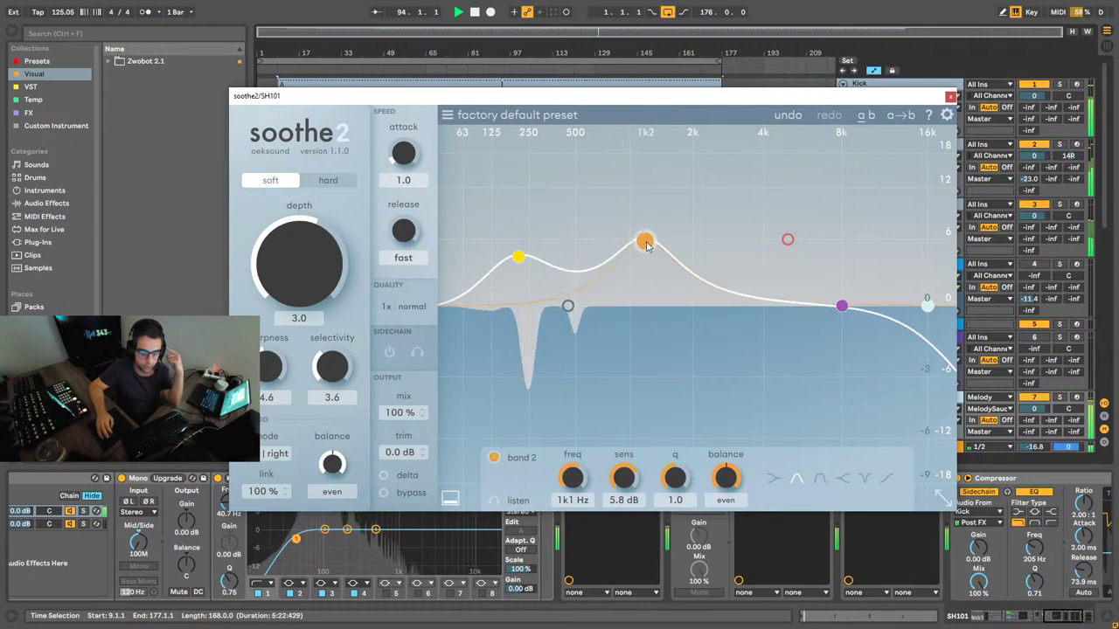
# Step: Re-enable soothe2's band 3 and close the plugin window
pyautogui.click(790, 239)
pyautogui.doubleClick(790, 239)
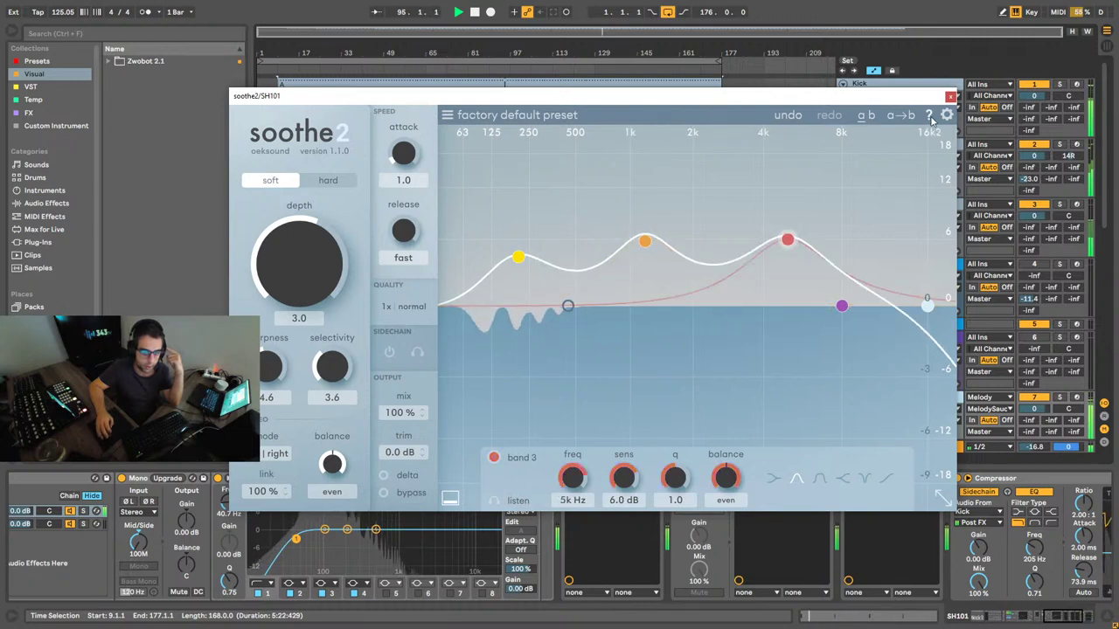
pyautogui.click(951, 95)
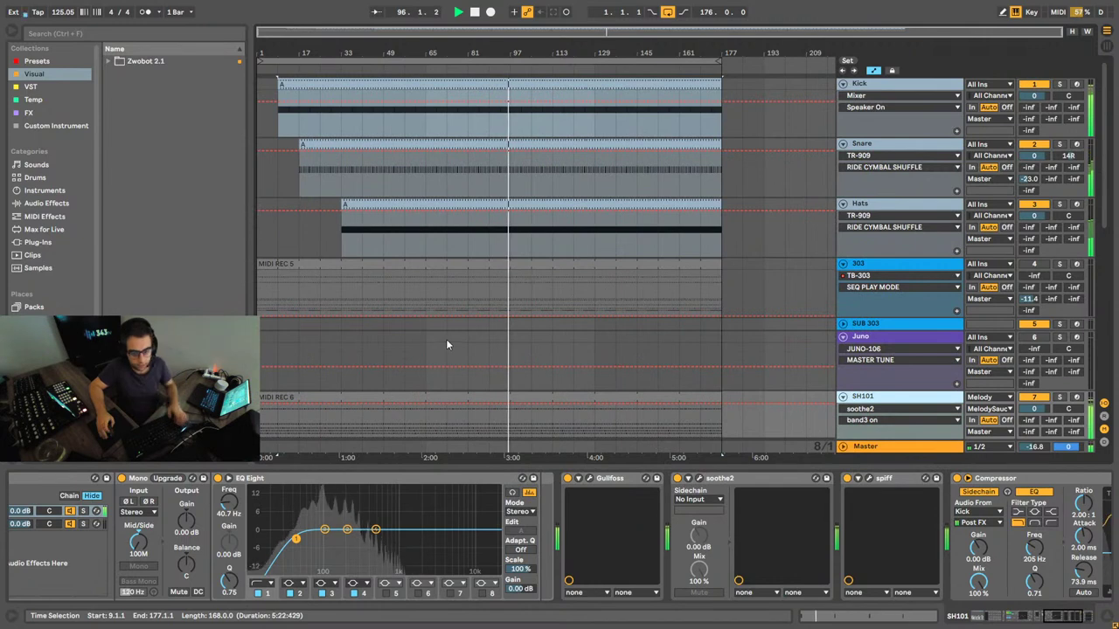
# Step: Raise the SH-101's VCF frequency to 124 in its editor and close the synth window
pyautogui.click(865, 143)
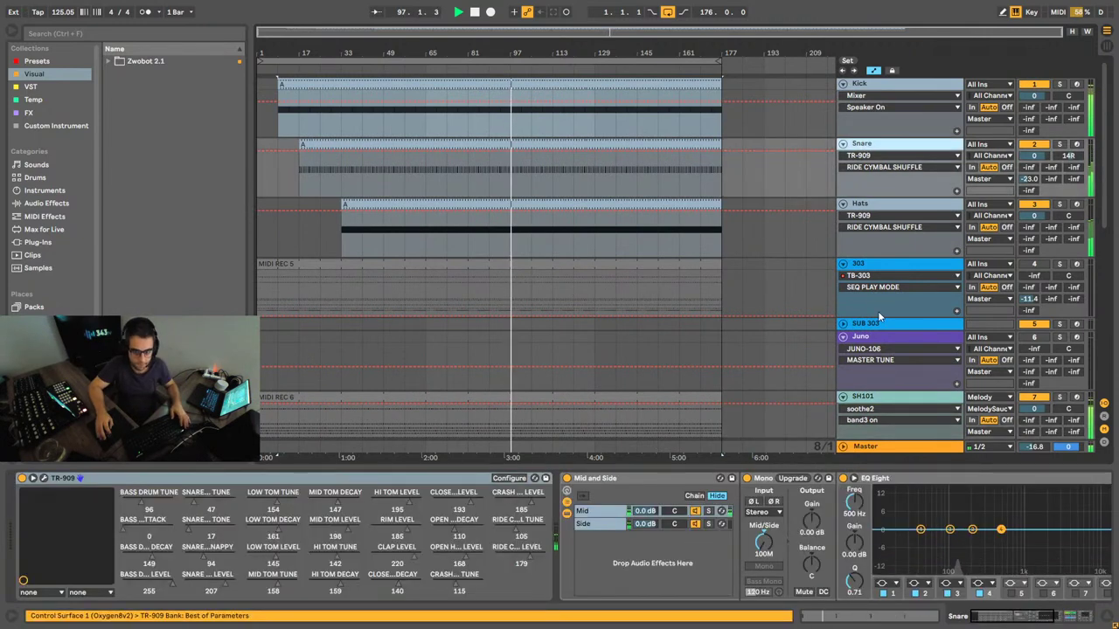
pyautogui.scroll(-4, 876, 279)
pyautogui.click(866, 216)
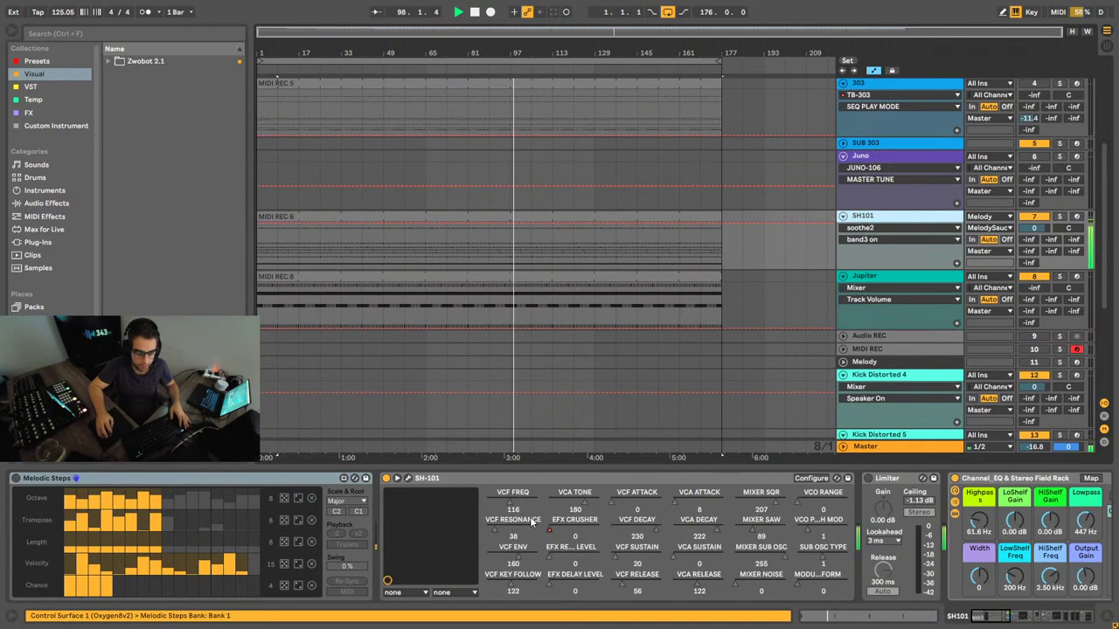
pyautogui.click(407, 478)
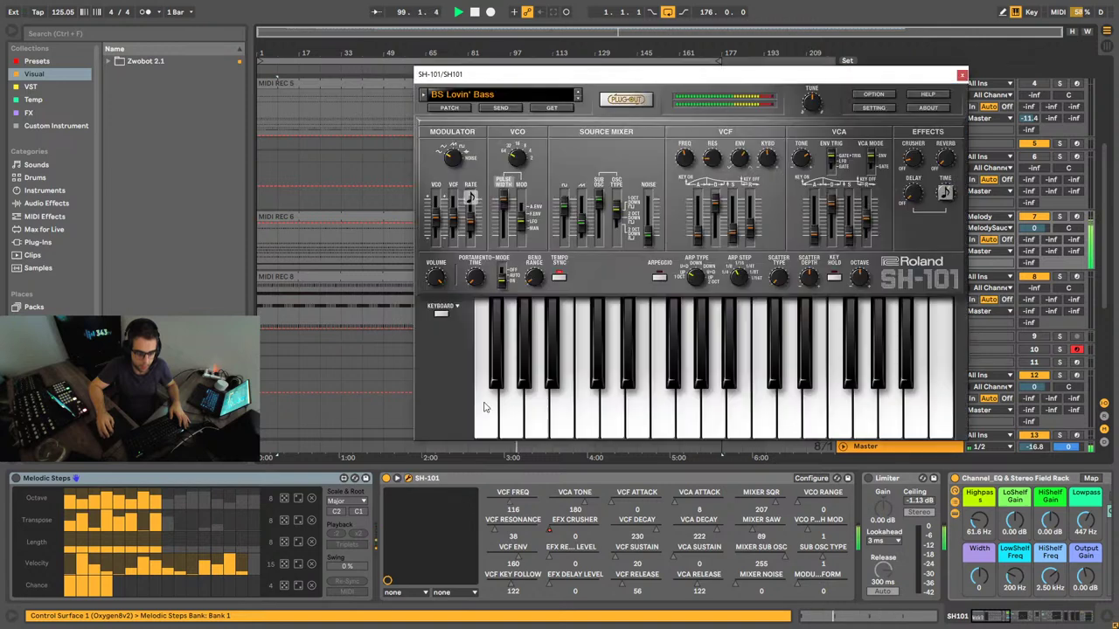
pyautogui.scroll(3, 685, 158)
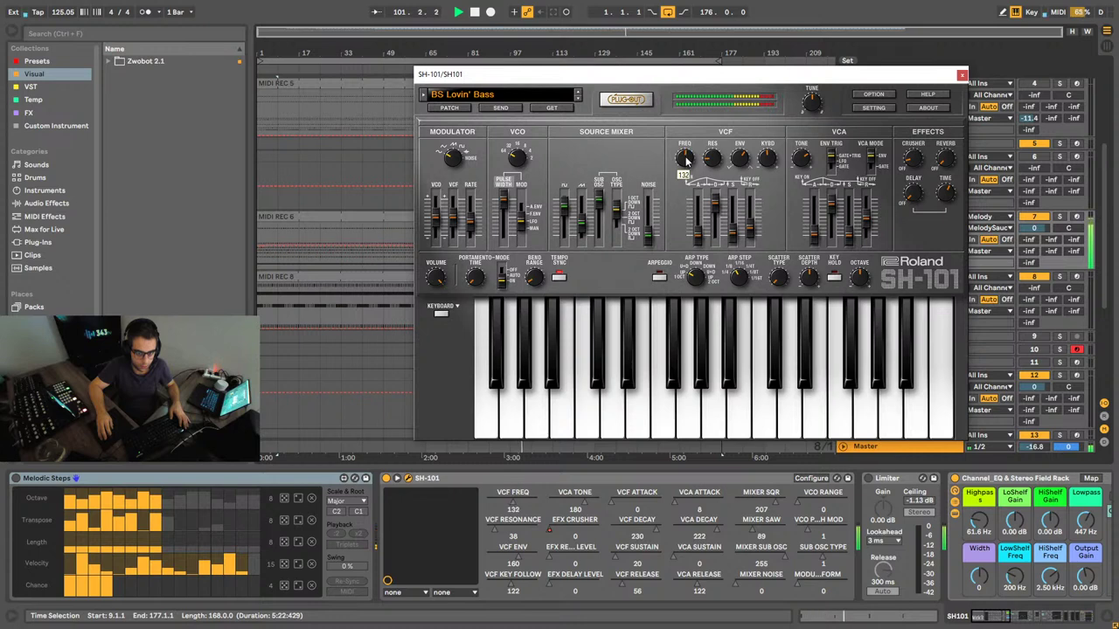
pyautogui.moveTo(687, 150)
pyautogui.mouseDown()
pyautogui.moveTo(689, 136)
pyautogui.moveTo(698, 160)
pyautogui.mouseUp()
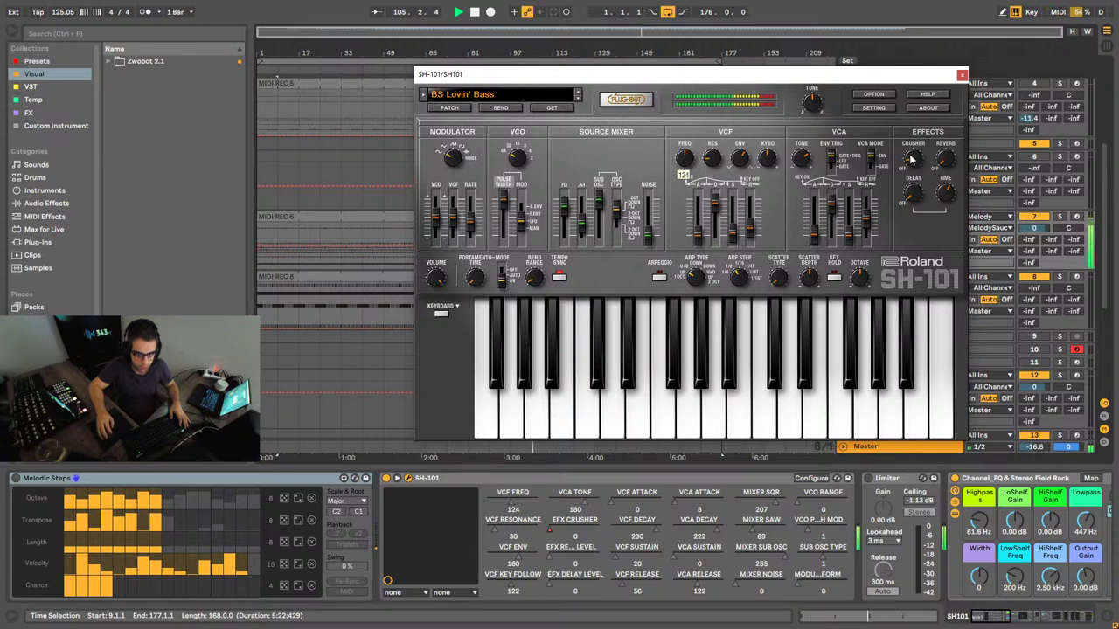
pyautogui.click(962, 74)
# Step: Adjust the SH101's Bass - Punch and Parallel compressor to 52% dry/wet with 5.24 dB makeup gain
pyautogui.moveTo(990, 616); pyautogui.dragTo(1031, 616)
pyautogui.moveTo(787, 582); pyautogui.dragTo(787, 535)
pyautogui.moveTo(701, 577); pyautogui.dragTo(737, 559)
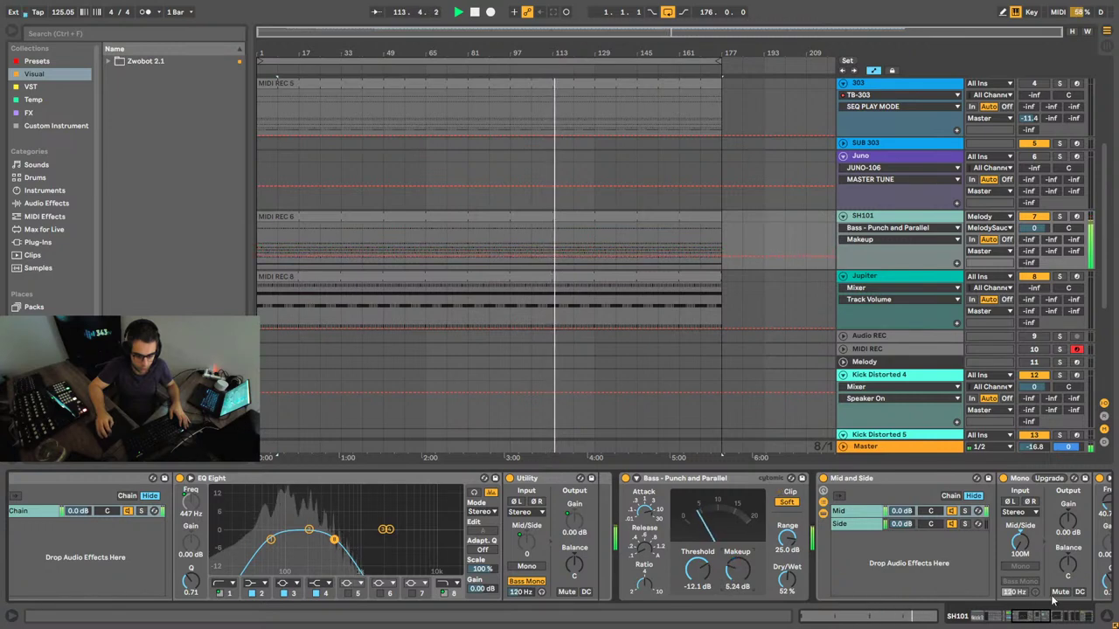
# Step: Lower the highpass of the SH101's Channel_EQ & Stereo Field Rack to 10 Hz, and delete the rack
pyautogui.moveTo(1044, 617)
pyautogui.mouseDown()
pyautogui.moveTo(1006, 617)
pyautogui.moveTo(1035, 616)
pyautogui.moveTo(1024, 616)
pyautogui.mouseUp()
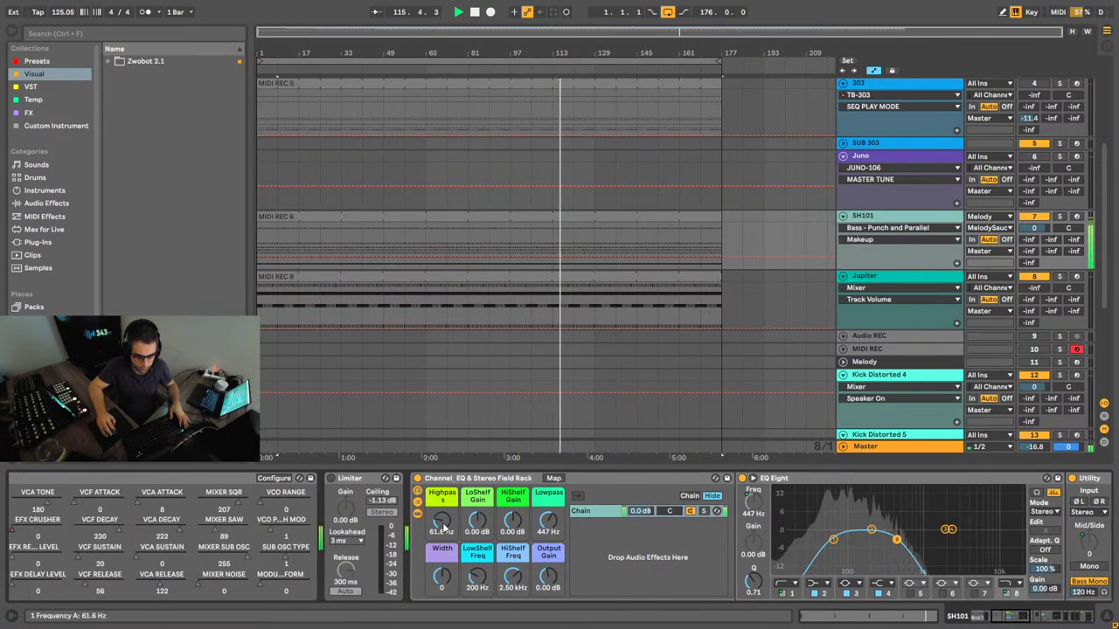
pyautogui.moveTo(441, 523); pyautogui.dragTo(441, 568)
pyautogui.moveTo(1011, 618)
pyautogui.mouseDown()
pyautogui.moveTo(1031, 618)
pyautogui.moveTo(1020, 618)
pyautogui.mouseUp()
pyautogui.click(288, 478)
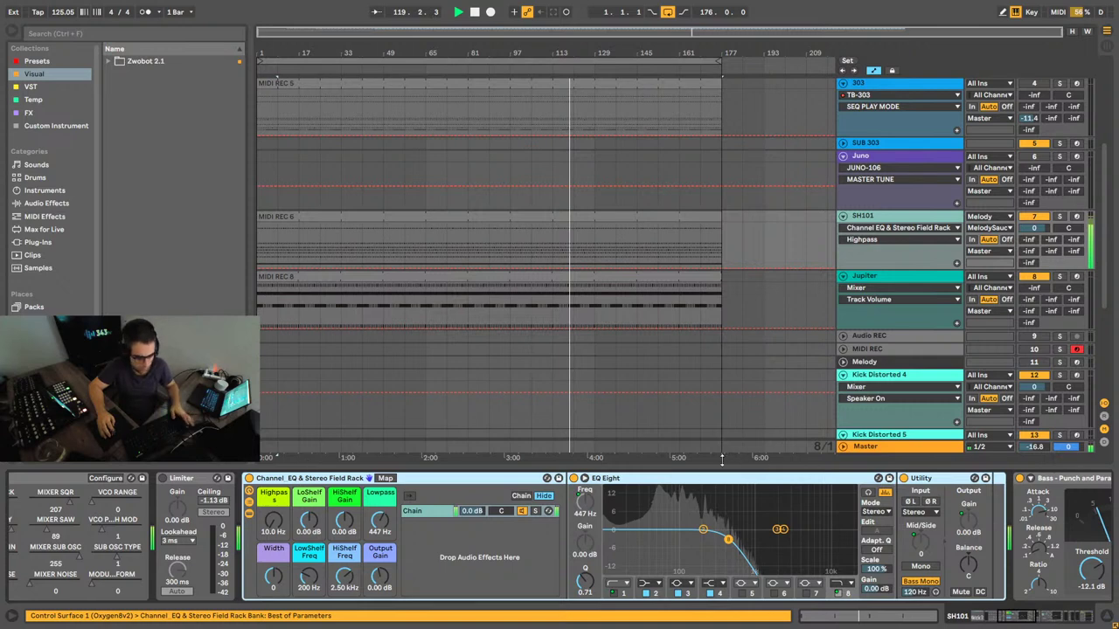
pyautogui.press('Delete')
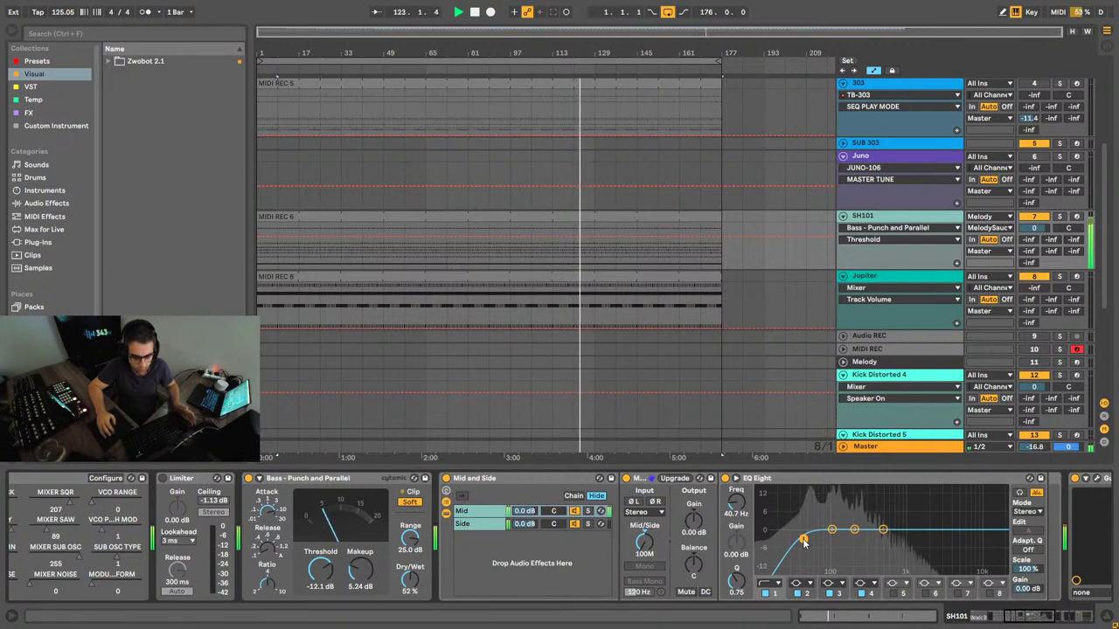
# Step: Set the low-cut band of the SH101's Mid chain EQ Eight to about 39 Hz
pyautogui.moveTo(1023, 617); pyautogui.dragTo(1013, 622)
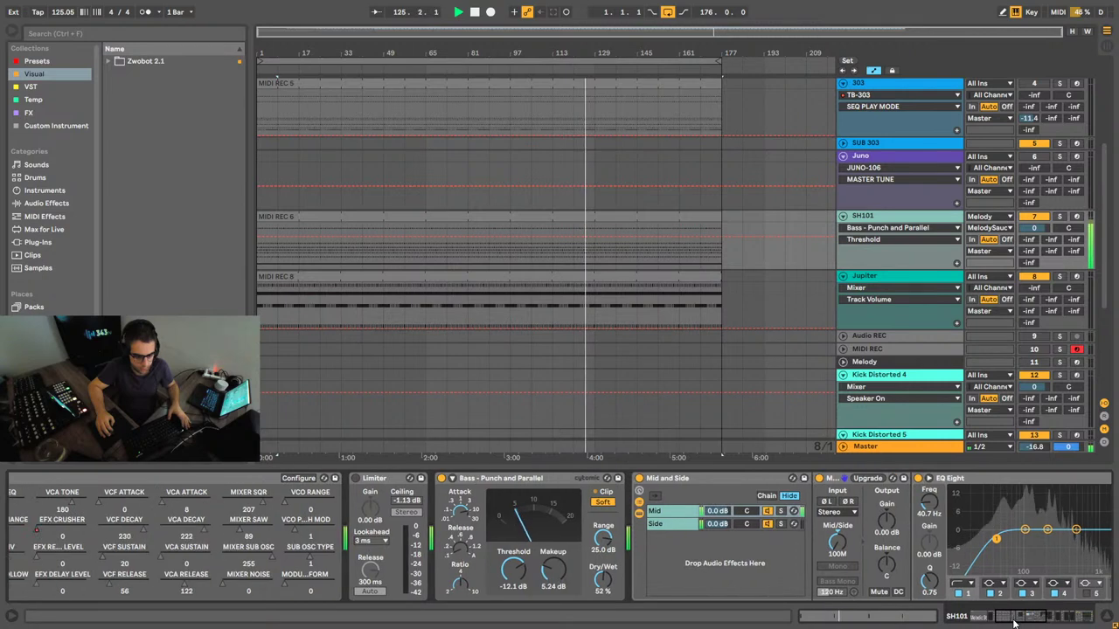
pyautogui.click(1028, 617)
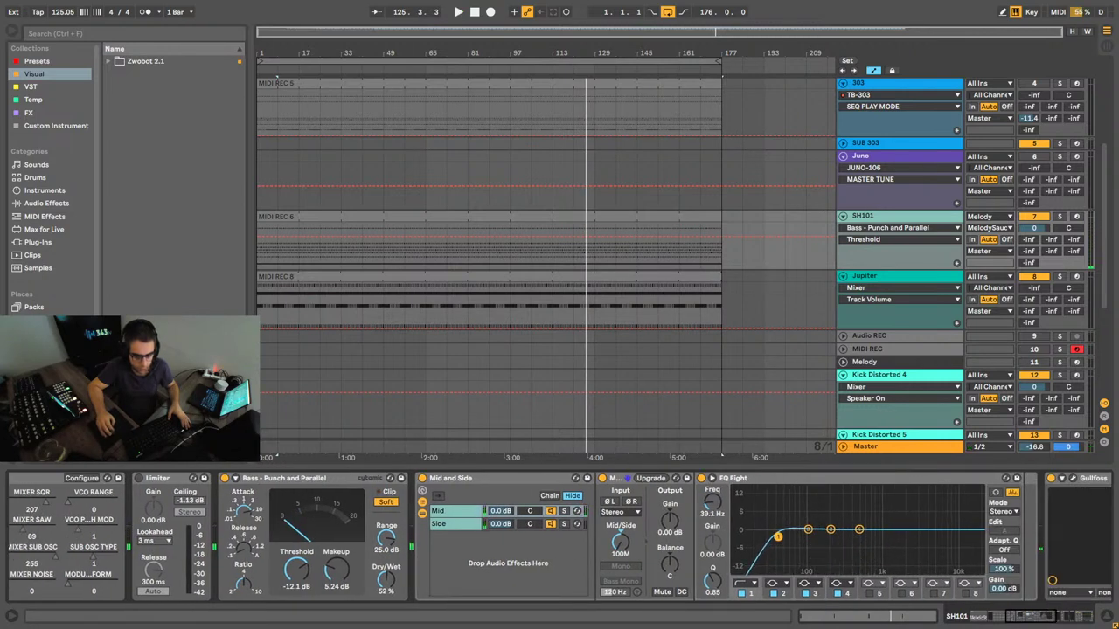
pyautogui.moveTo(778, 536); pyautogui.dragTo(777, 537)
# Step: Spread the remaining EQ Eight bands to 211 Hz with 0.37 dB gain, 1.26 kHz and 5.39 kHz
pyautogui.click(807, 531)
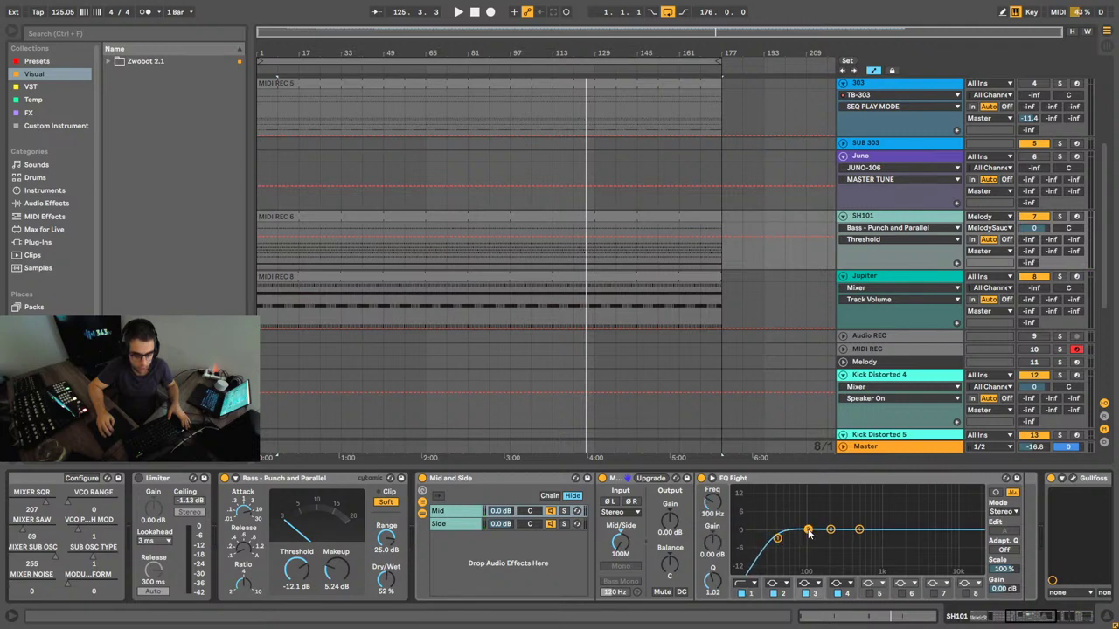
pyautogui.click(859, 531)
pyautogui.moveTo(859, 530); pyautogui.dragTo(938, 530)
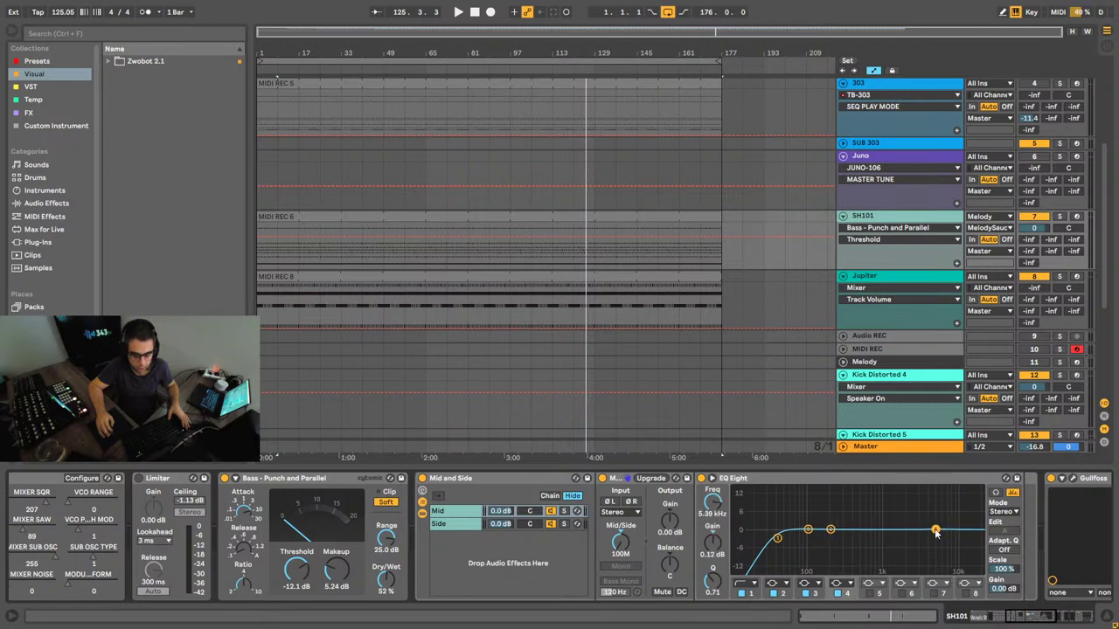
pyautogui.moveTo(829, 530); pyautogui.dragTo(894, 529)
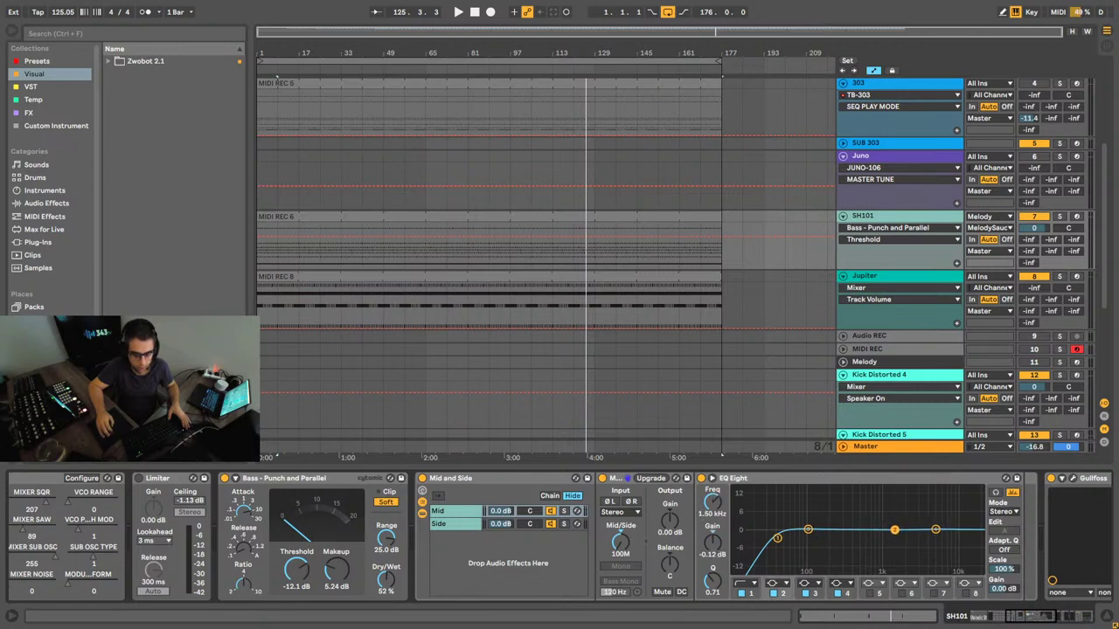
pyautogui.moveTo(808, 530); pyautogui.dragTo(888, 530)
pyautogui.click(833, 534)
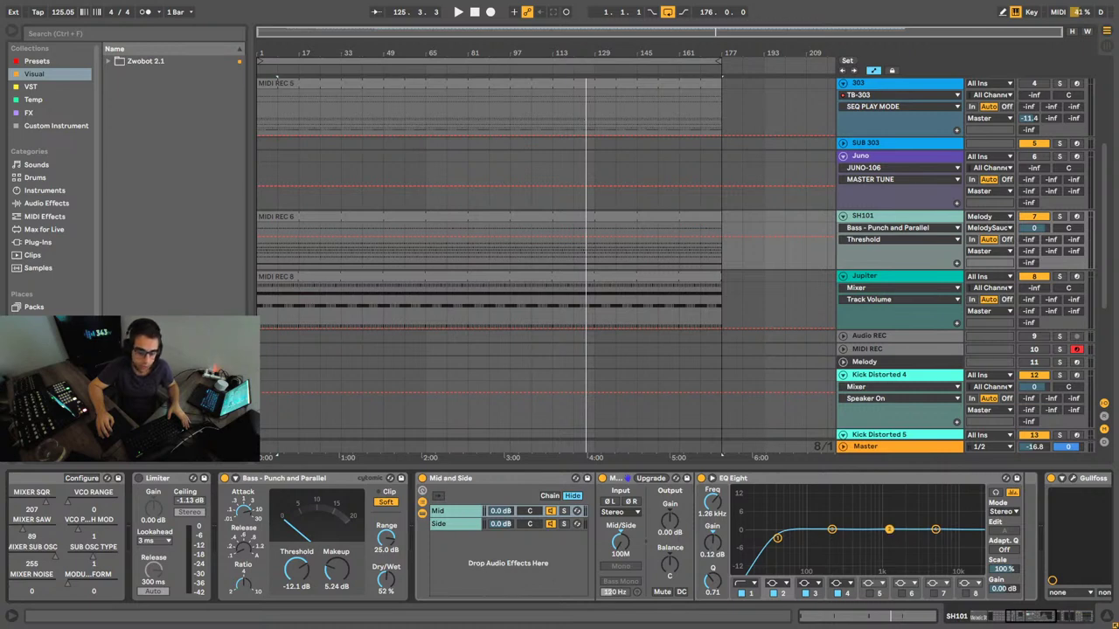
pyautogui.moveTo(831, 531); pyautogui.dragTo(831, 528)
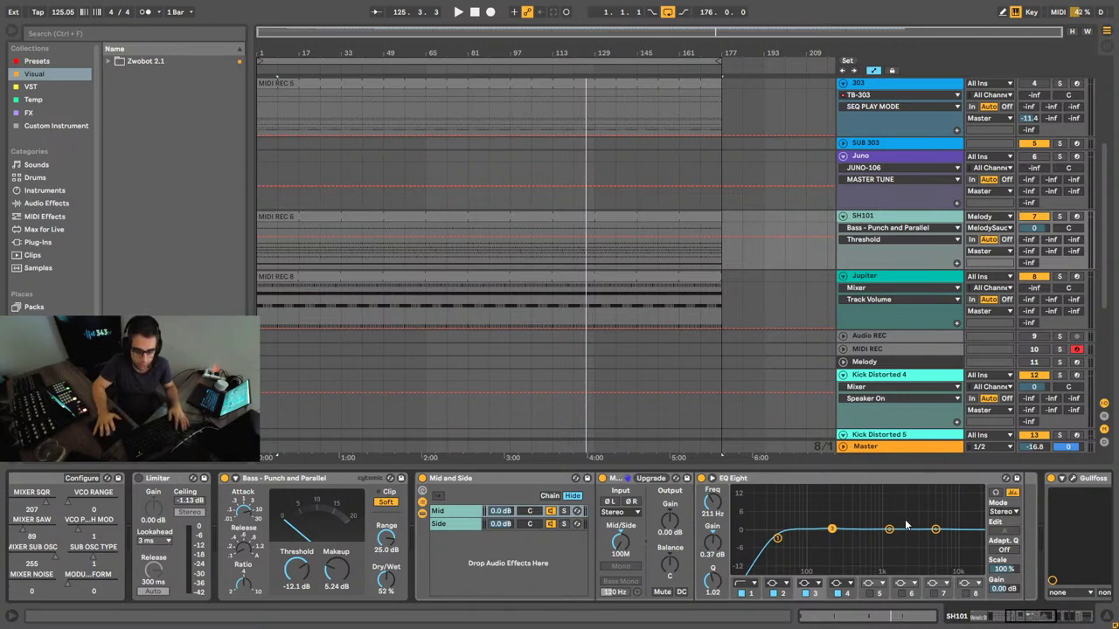
# Step: Play the arrangement from bar 9, switch on the 303 track and bring its volume up to 0 dB
pyautogui.press('space')
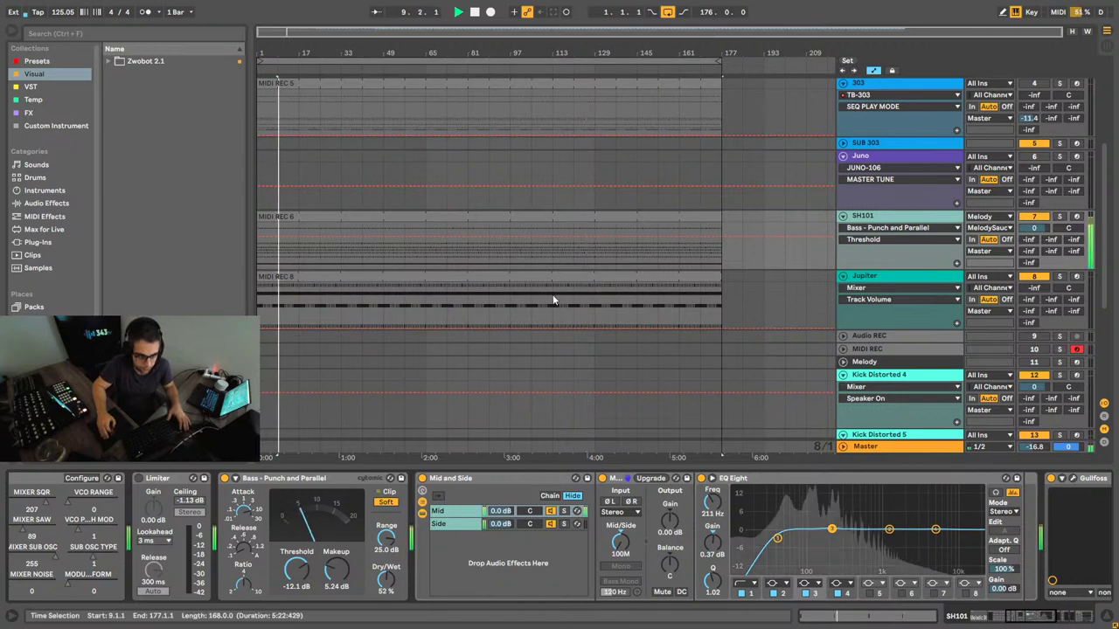
pyautogui.scroll(5, 522, 300)
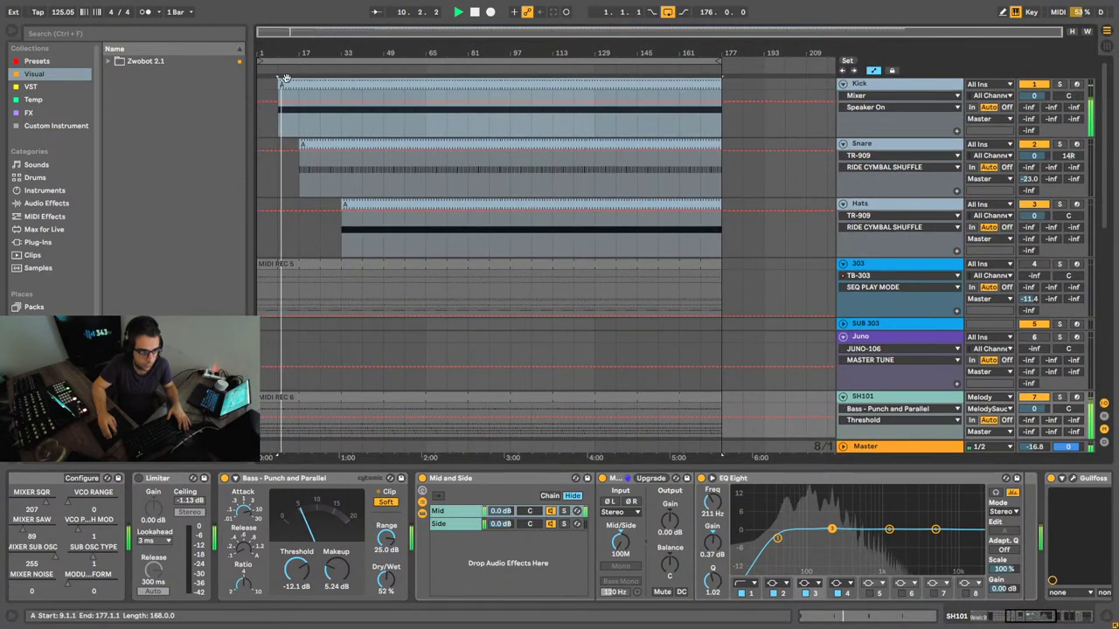
pyautogui.click(319, 174)
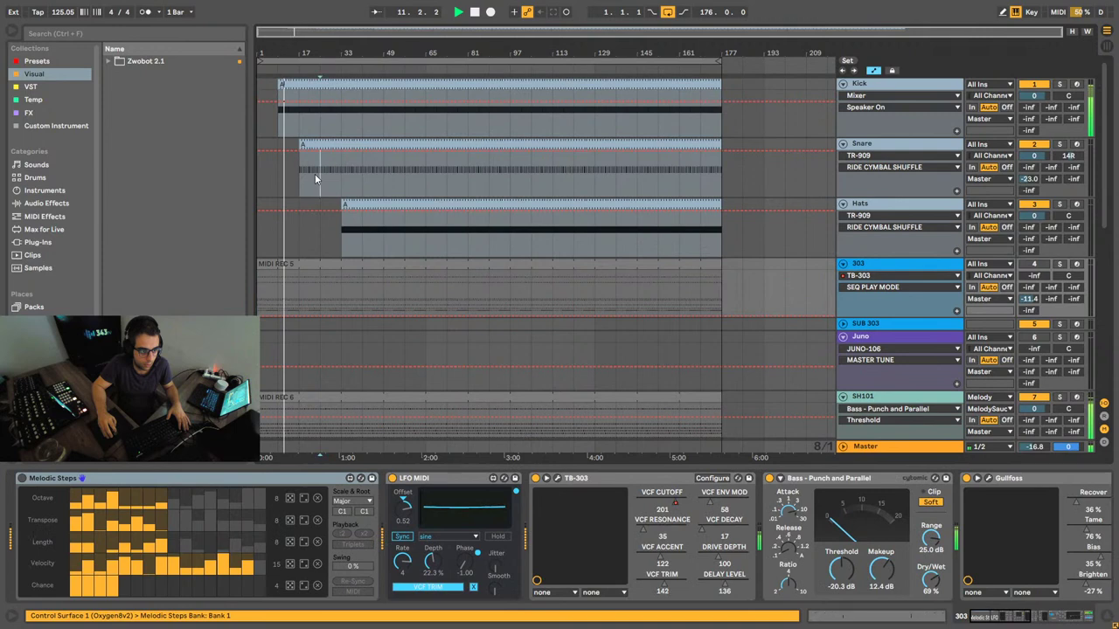
pyautogui.scroll(-3, 463, 252)
pyautogui.scroll(-2, 463, 250)
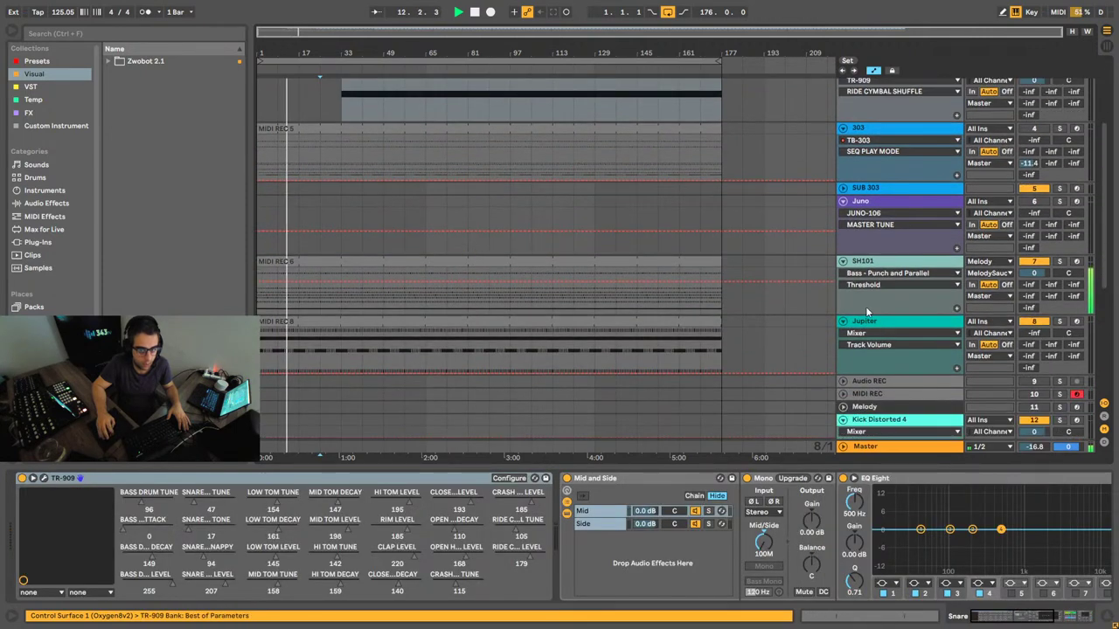
pyautogui.scroll(2, 882, 291)
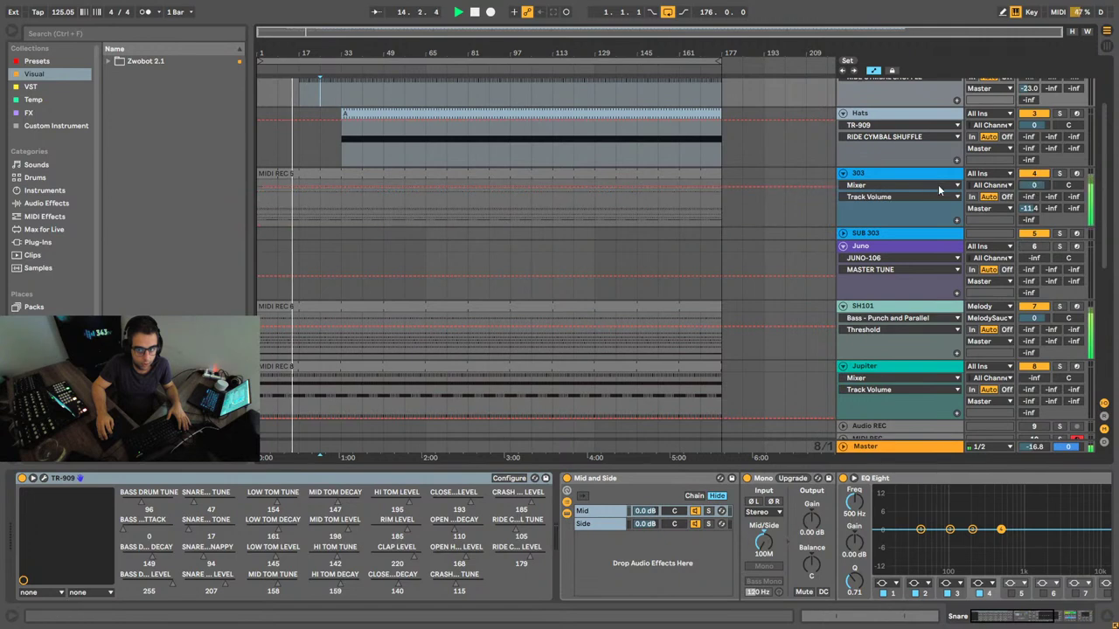
# Step: Flatten the TB-303's VCF cutoff automation by removing its breakpoints, and set the cutoff to about 108
pyautogui.click(893, 180)
pyautogui.click(669, 508)
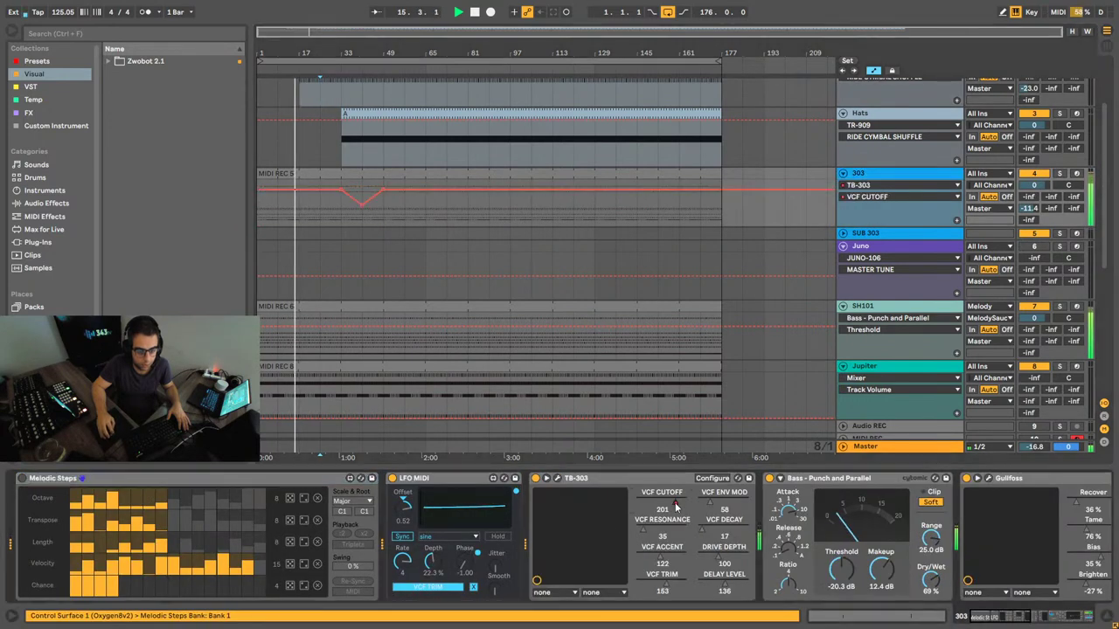
pyautogui.click(383, 190)
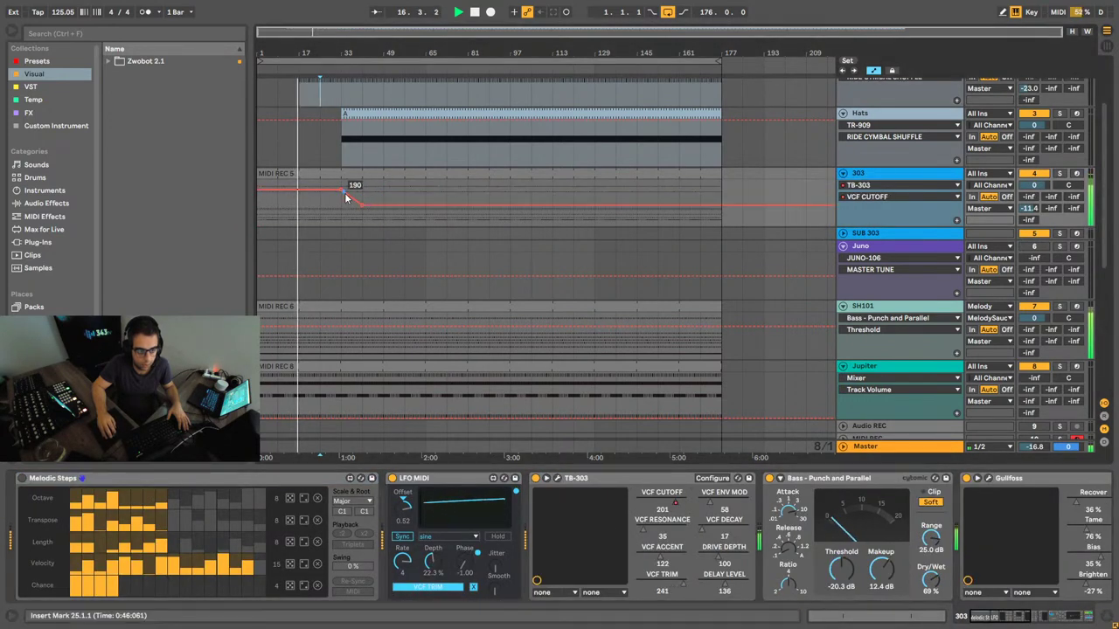
pyautogui.click(342, 191)
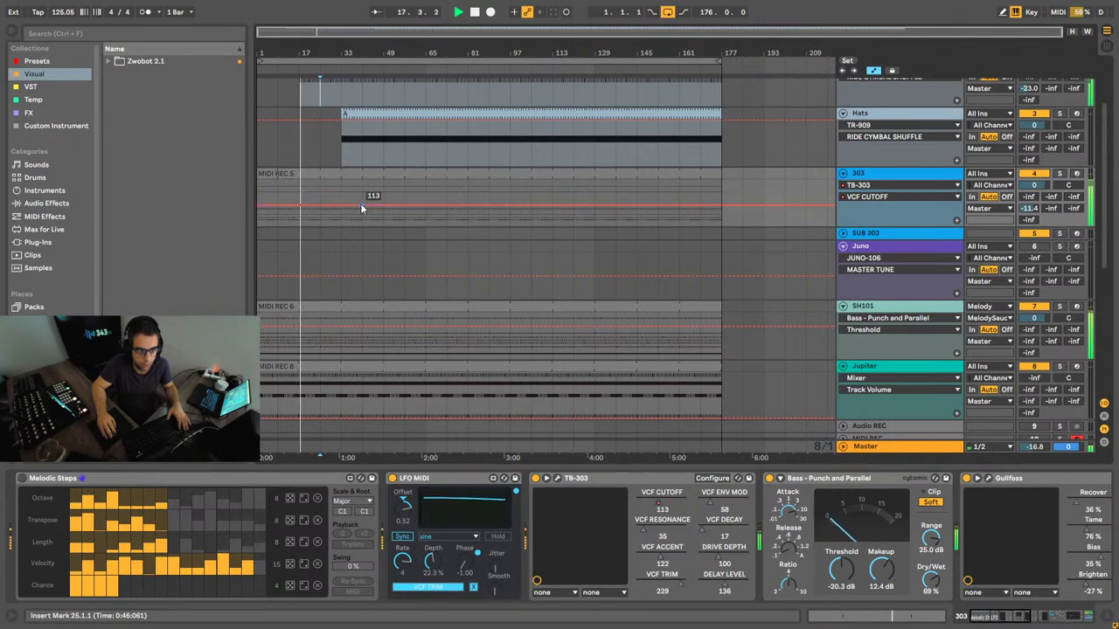
pyautogui.moveTo(660, 505); pyautogui.dragTo(657, 503)
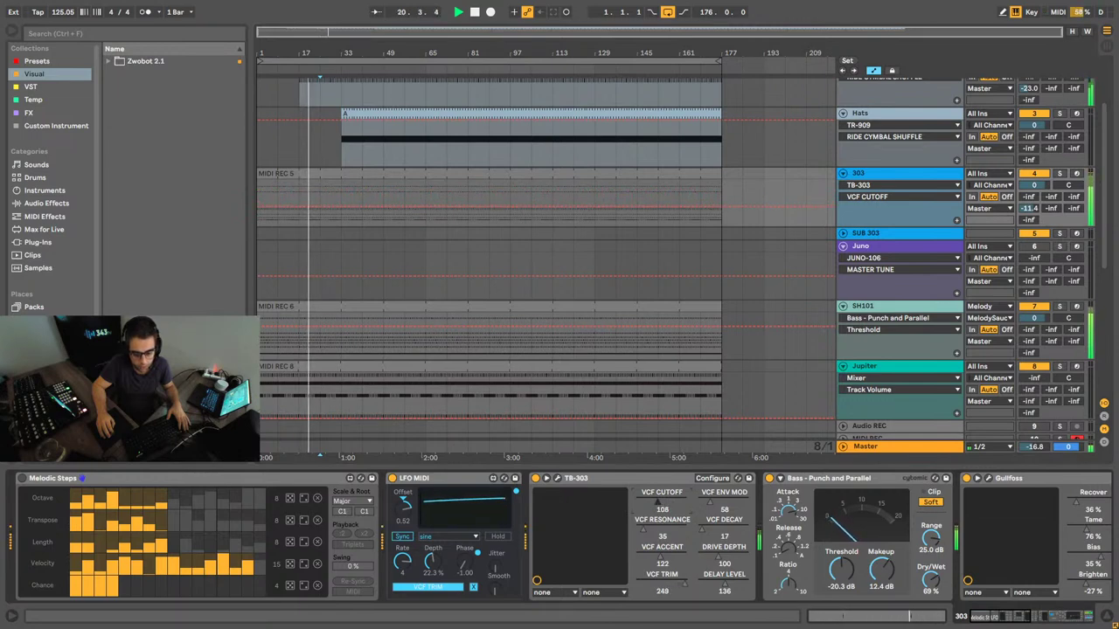
# Step: Set the low cut of the 303's Mid chain EQ Eight to 225 Hz with a Q of 0.36
pyautogui.press('space')
pyautogui.moveTo(998, 617); pyautogui.dragTo(1049, 620)
pyautogui.press('space')
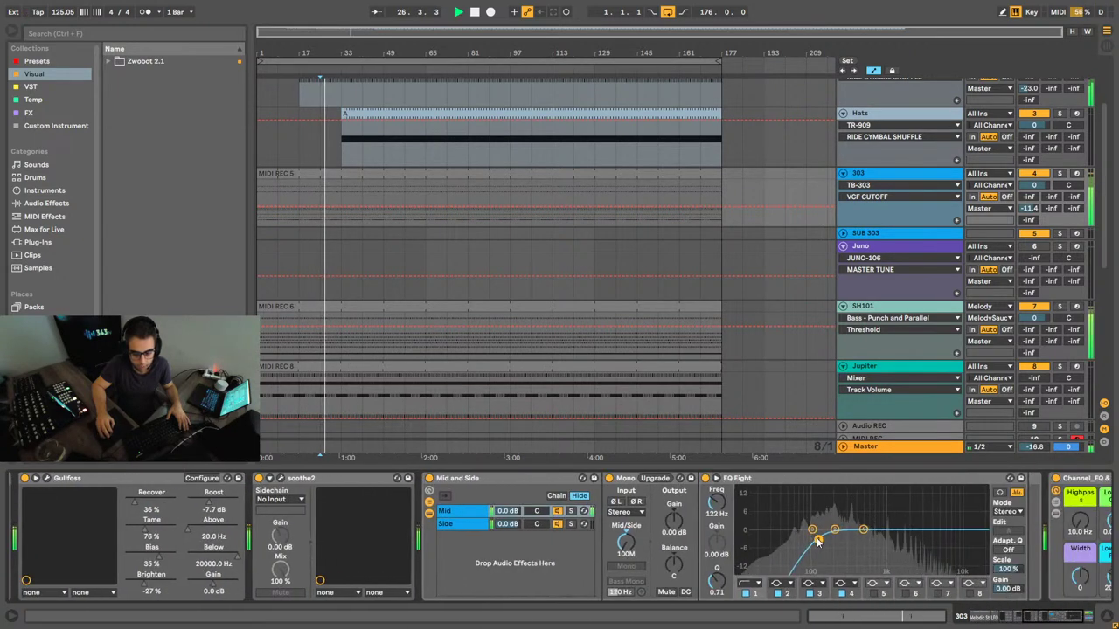
pyautogui.moveTo(821, 541); pyautogui.dragTo(820, 552)
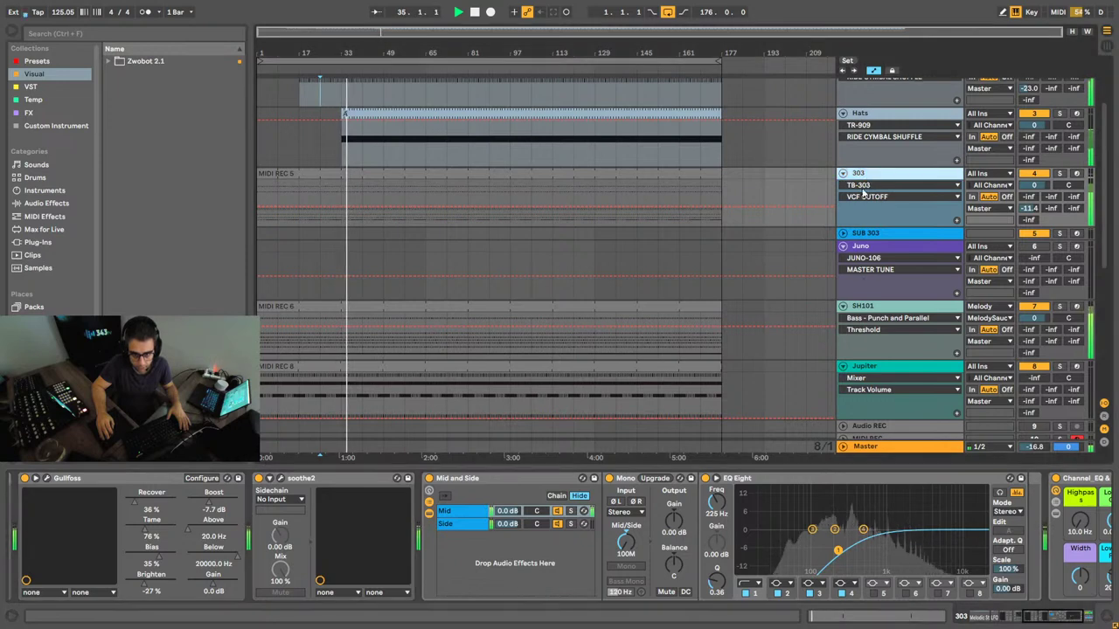
# Step: Open the SH-101 editor on the SH101 track and delete the EFX Crusher automation
pyautogui.click(864, 307)
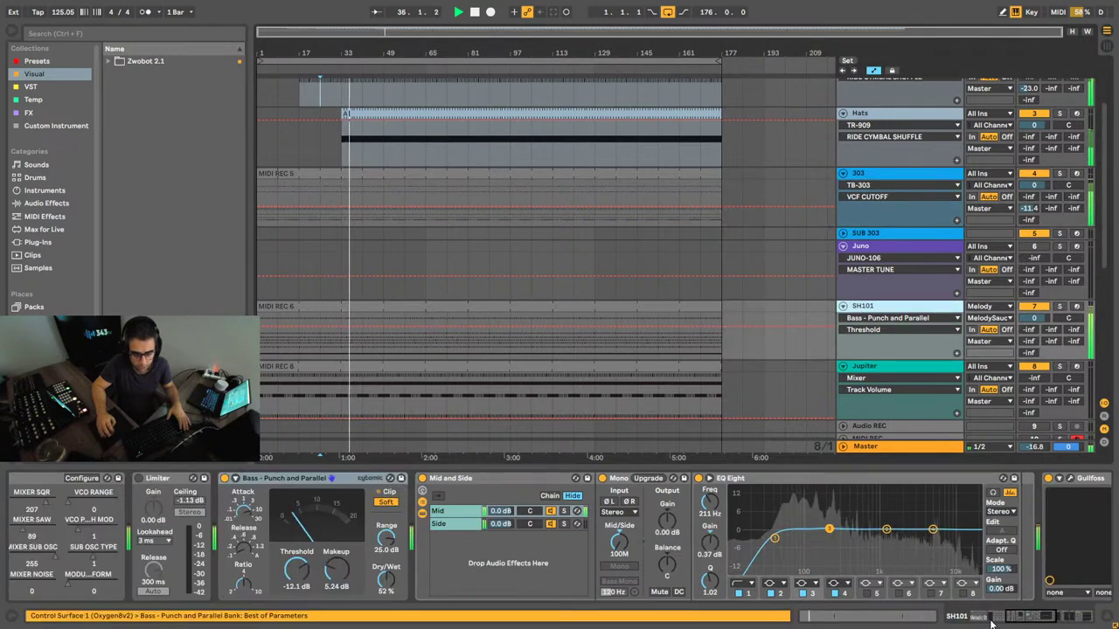
pyautogui.hscroll(-5, 478, 496)
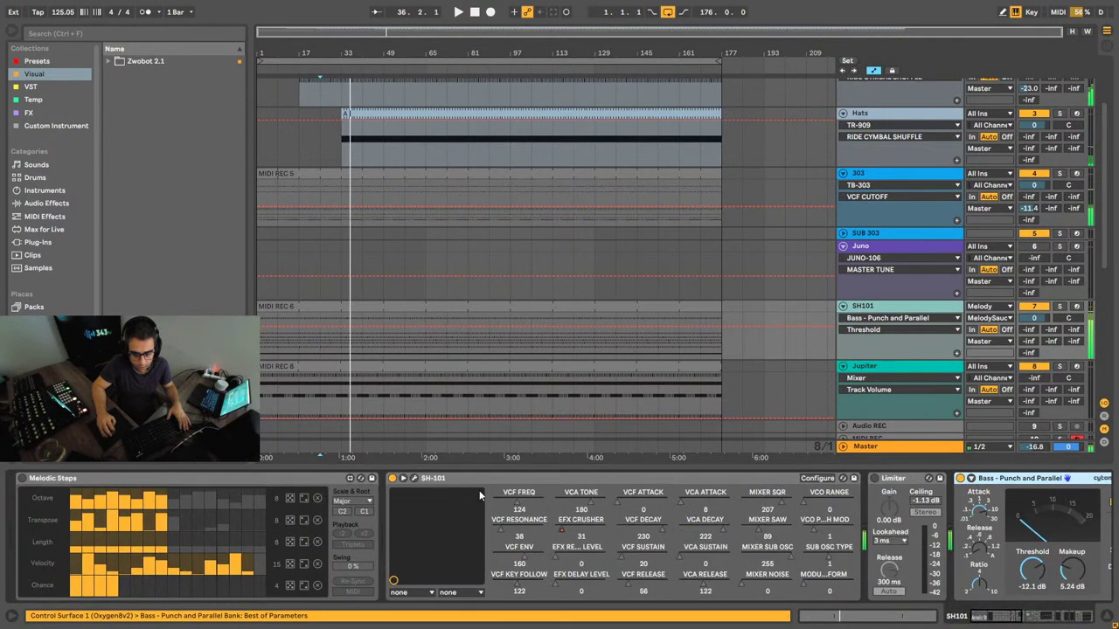
pyautogui.click(415, 479)
pyautogui.rightClick(561, 531)
pyautogui.click(561, 529)
pyautogui.click(561, 529)
pyautogui.rightClick(561, 533)
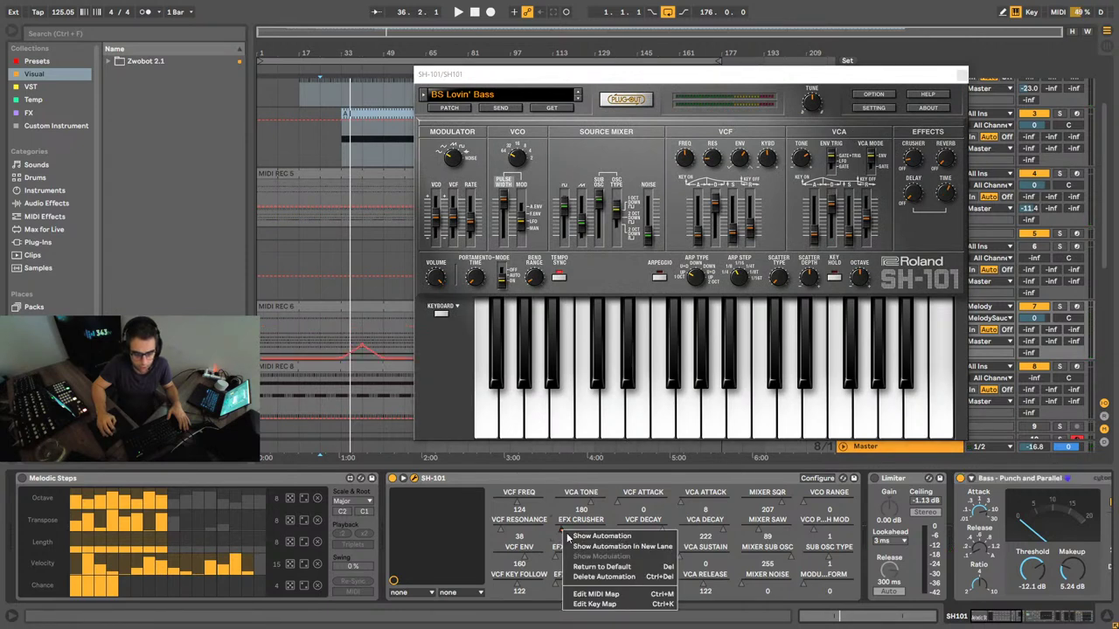
pyautogui.click(621, 577)
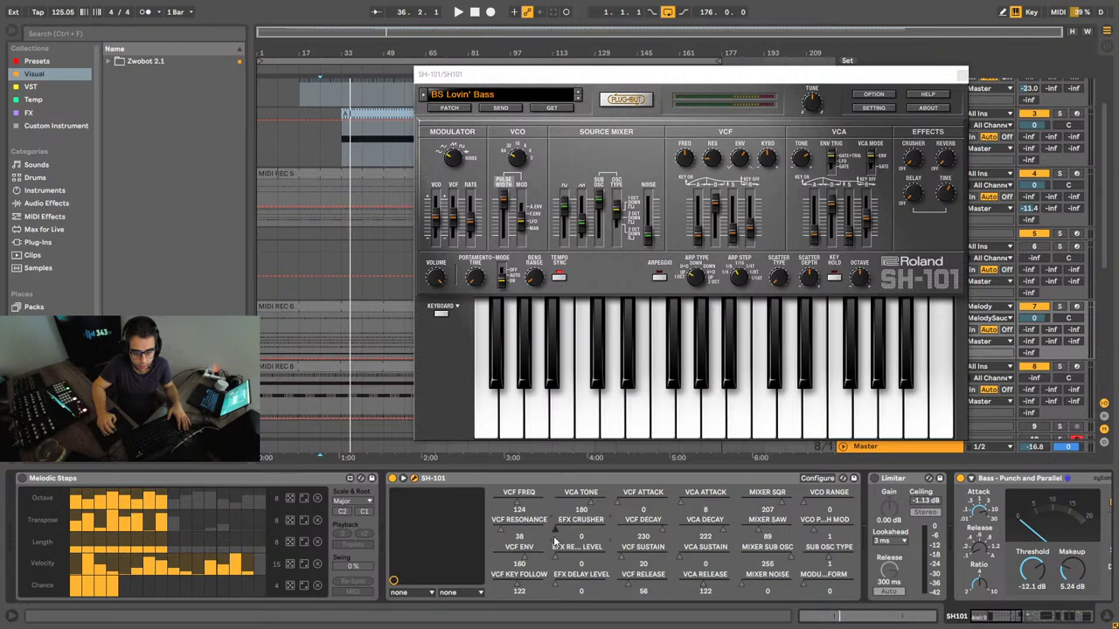
# Step: Leave the SH-101's crusher effect at 0, audition the result in playback and close the editor
pyautogui.moveTo(696, 84); pyautogui.dragTo(590, 85)
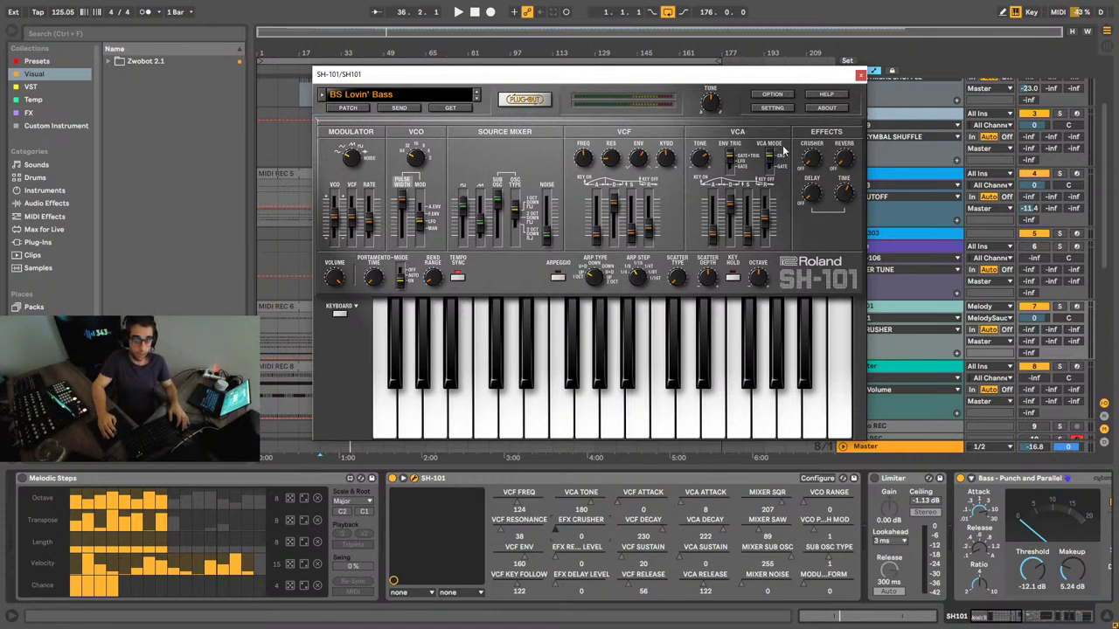
pyautogui.moveTo(817, 157)
pyautogui.mouseDown()
pyautogui.moveTo(819, 90)
pyautogui.moveTo(821, 175)
pyautogui.moveTo(828, 91)
pyautogui.moveTo(828, 145)
pyautogui.mouseUp()
pyautogui.press('space')
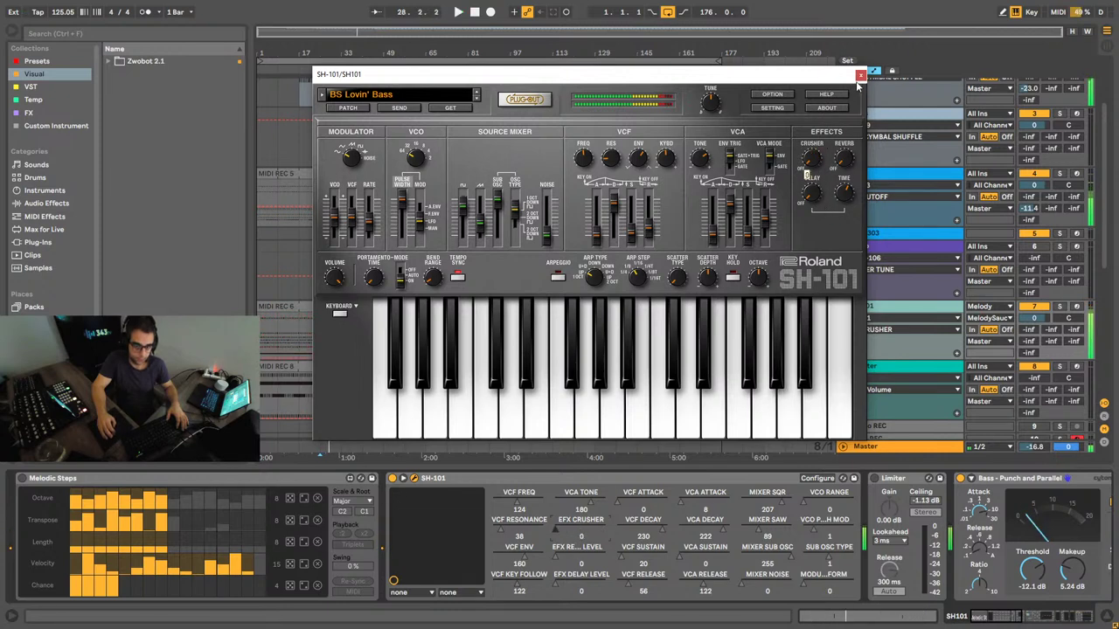
pyautogui.click(860, 75)
# Step: Show the VST collection in the browser and select the Sonarworks Reference 4 plug-in
pyautogui.scroll(3, 707, 246)
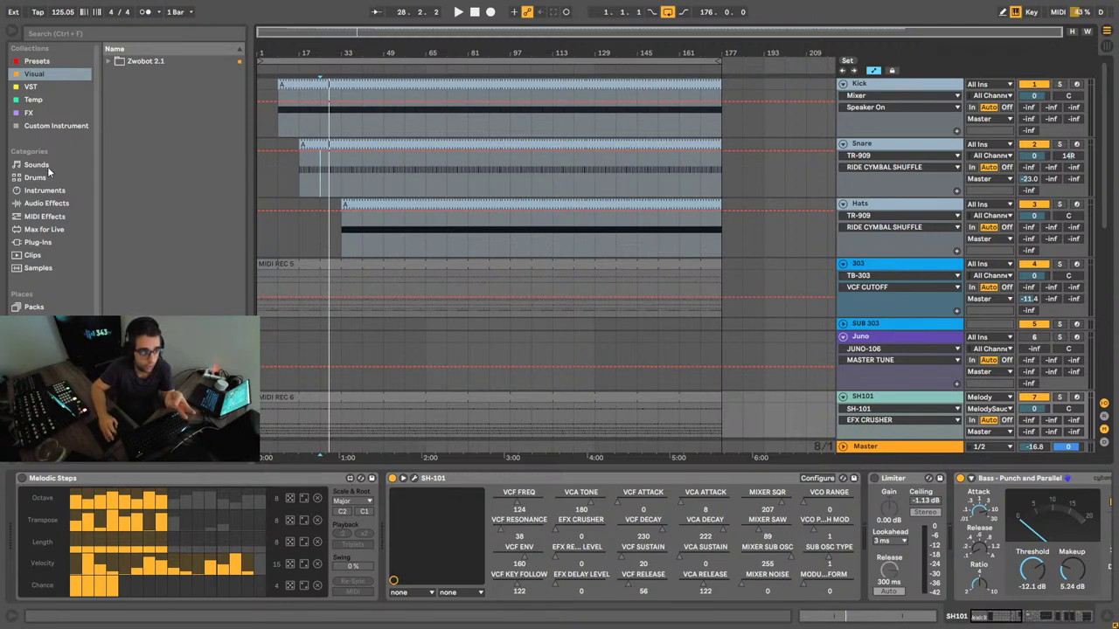
pyautogui.click(38, 88)
pyautogui.click(167, 151)
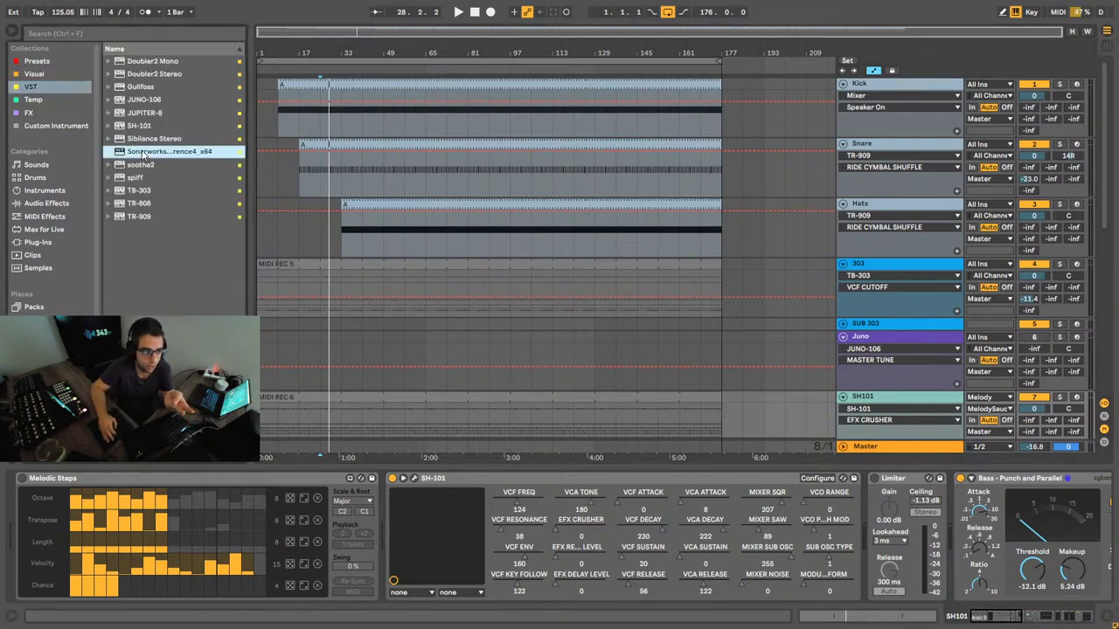
# Step: Inspect the Sonarworks Reference 4 headphone correction curve on the Master track, dismiss its update notice and close the plug-in
pyautogui.click(866, 446)
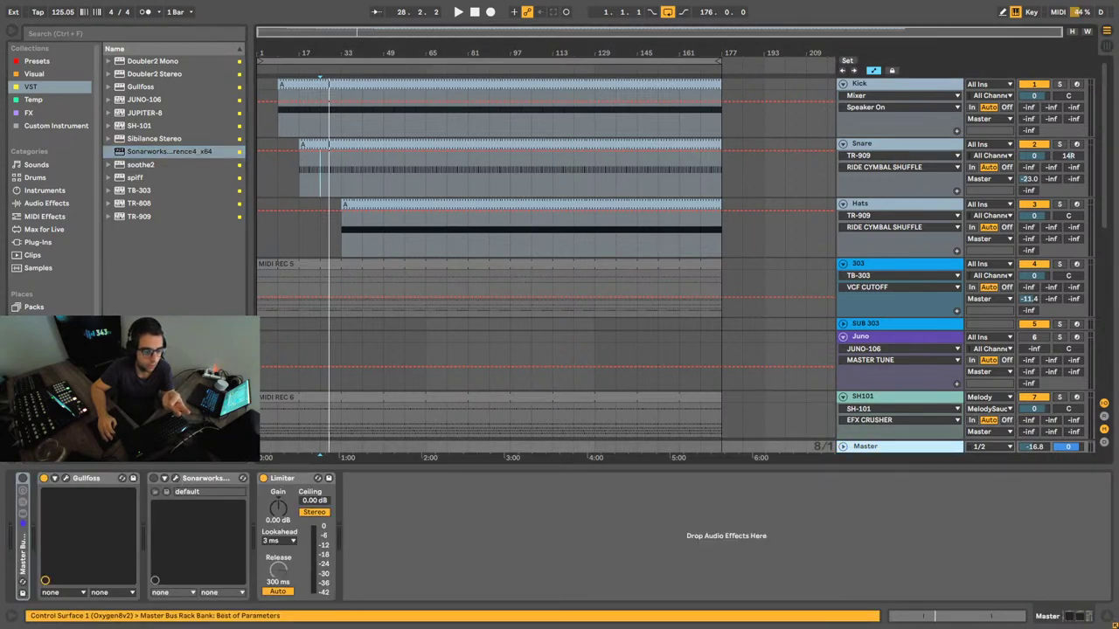
pyautogui.click(176, 478)
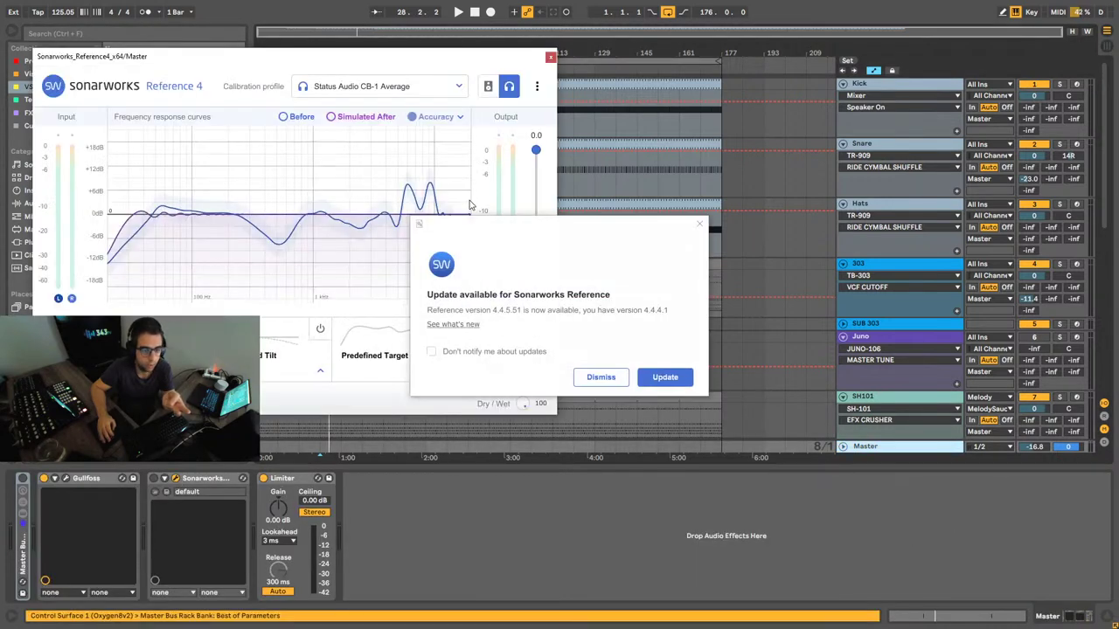
pyautogui.click(698, 226)
pyautogui.moveTo(339, 63); pyautogui.dragTo(656, 96)
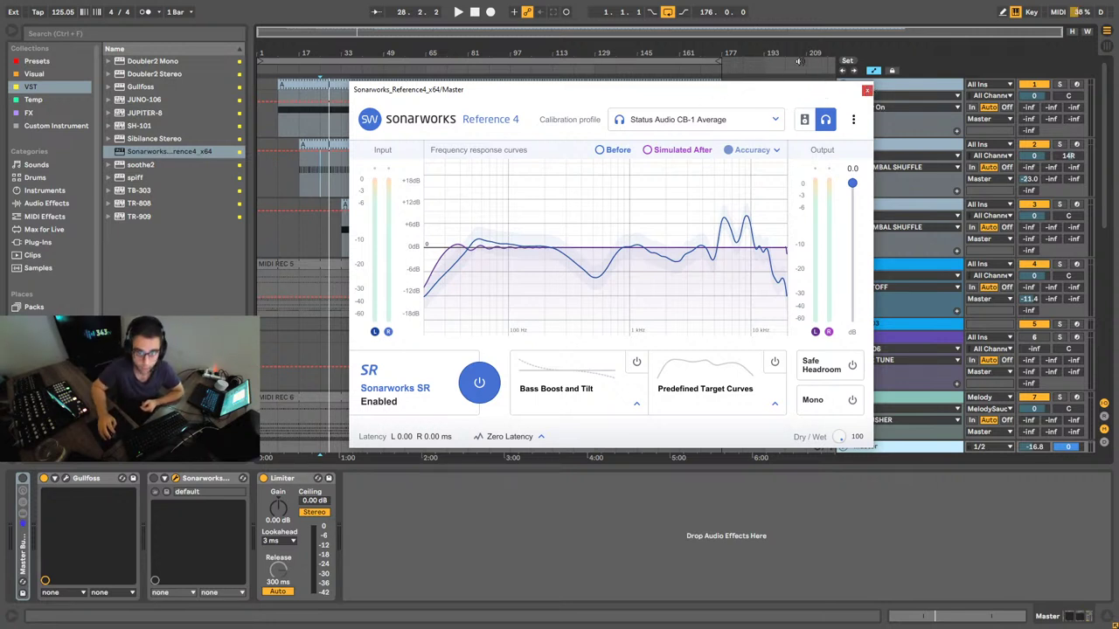
pyautogui.click(866, 91)
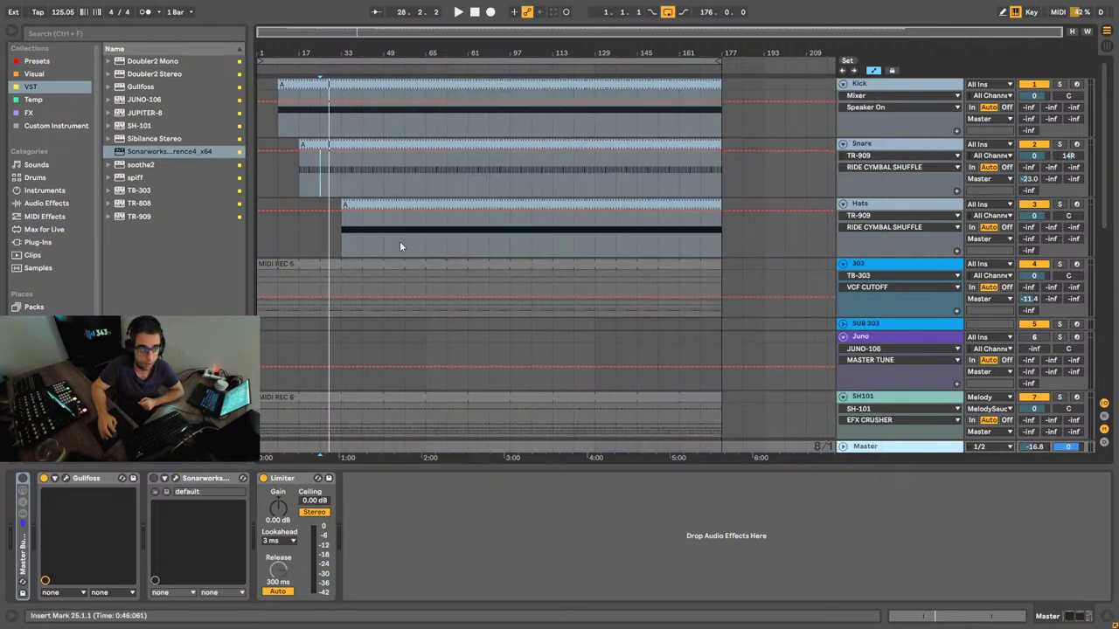
# Step: Show the 303 track's devices, audition the mix from bar 25, and place the insert marker at bar 33
pyautogui.click(360, 234)
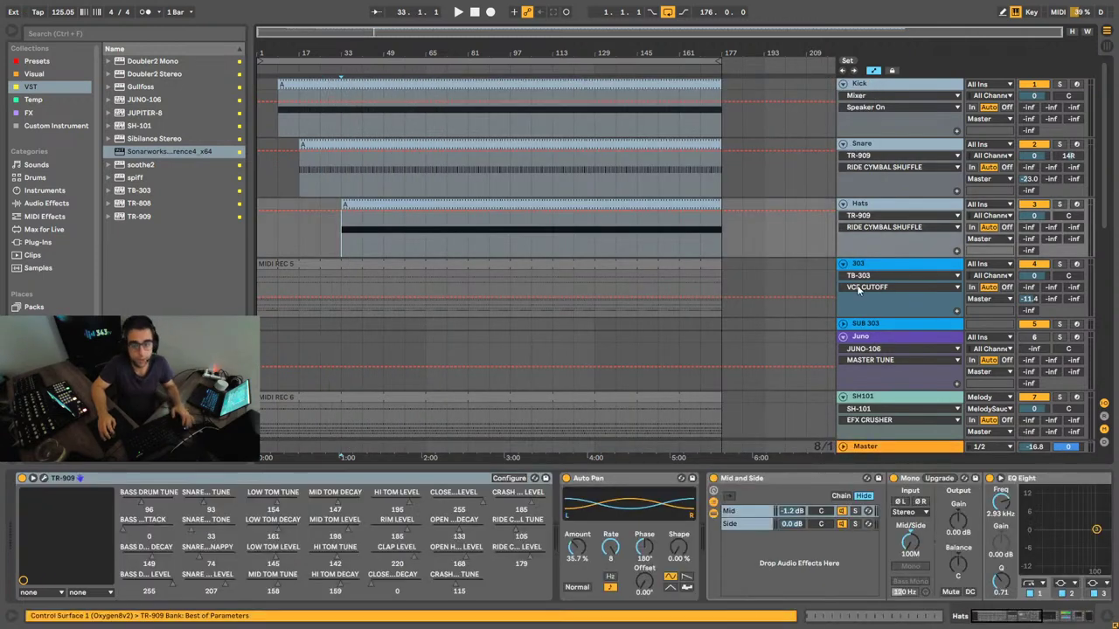
pyautogui.click(334, 275)
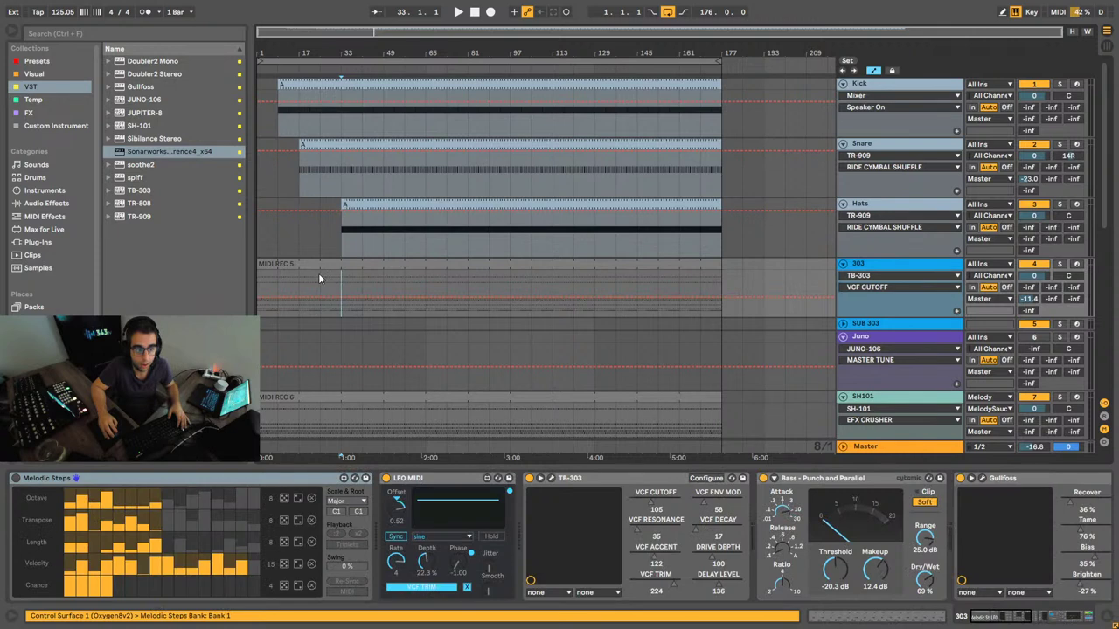
pyautogui.click(825, 404)
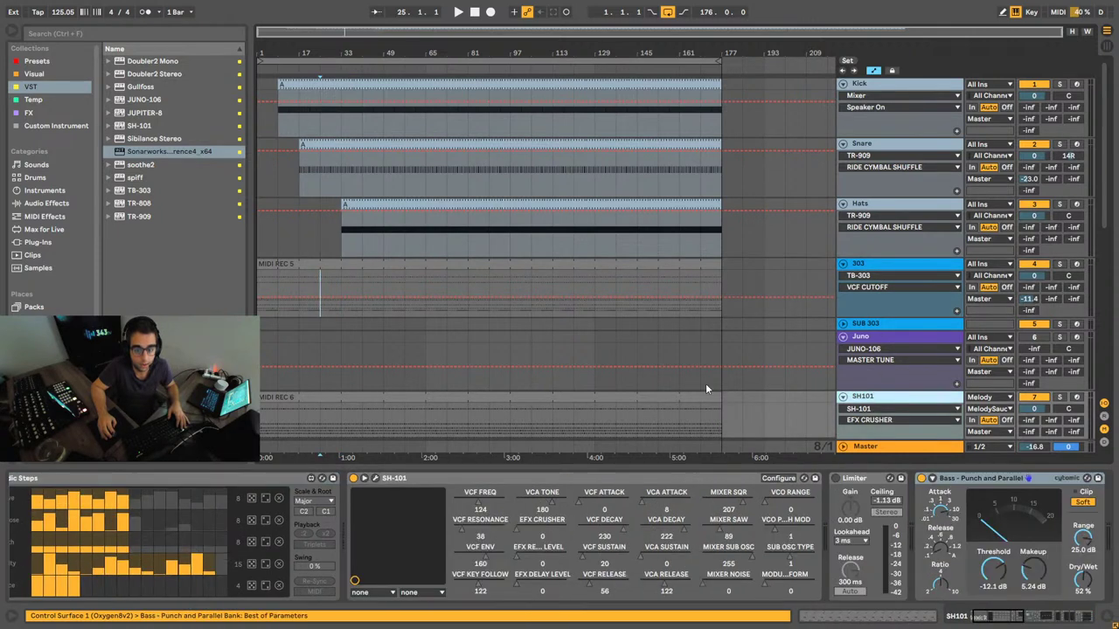
pyautogui.click(346, 286)
pyautogui.press('space')
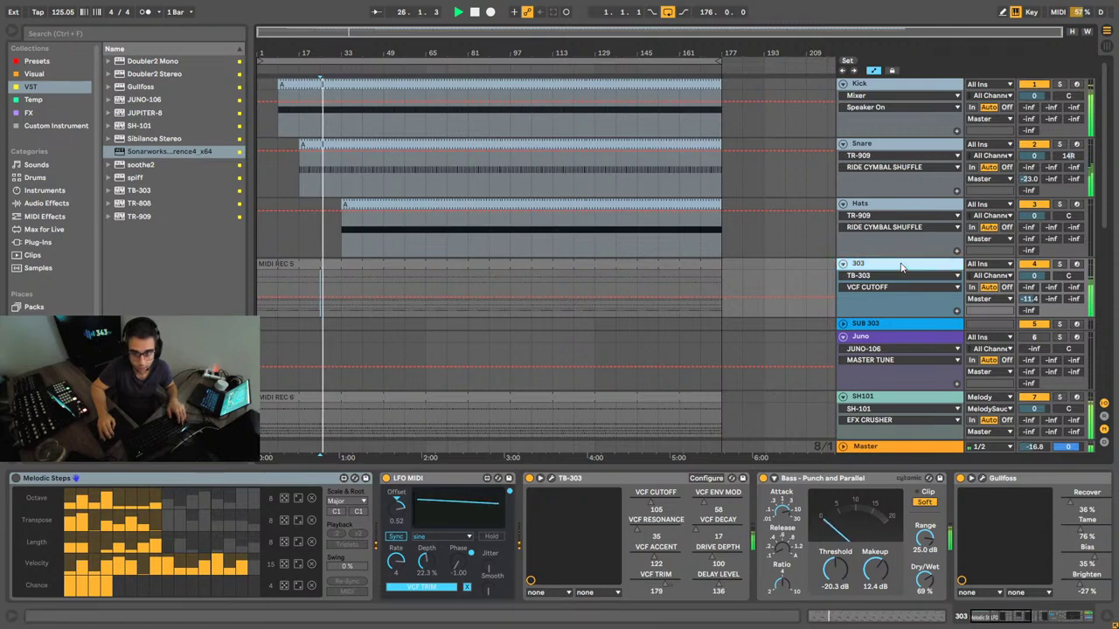
pyautogui.scroll(-2, 439, 318)
pyautogui.click(348, 232)
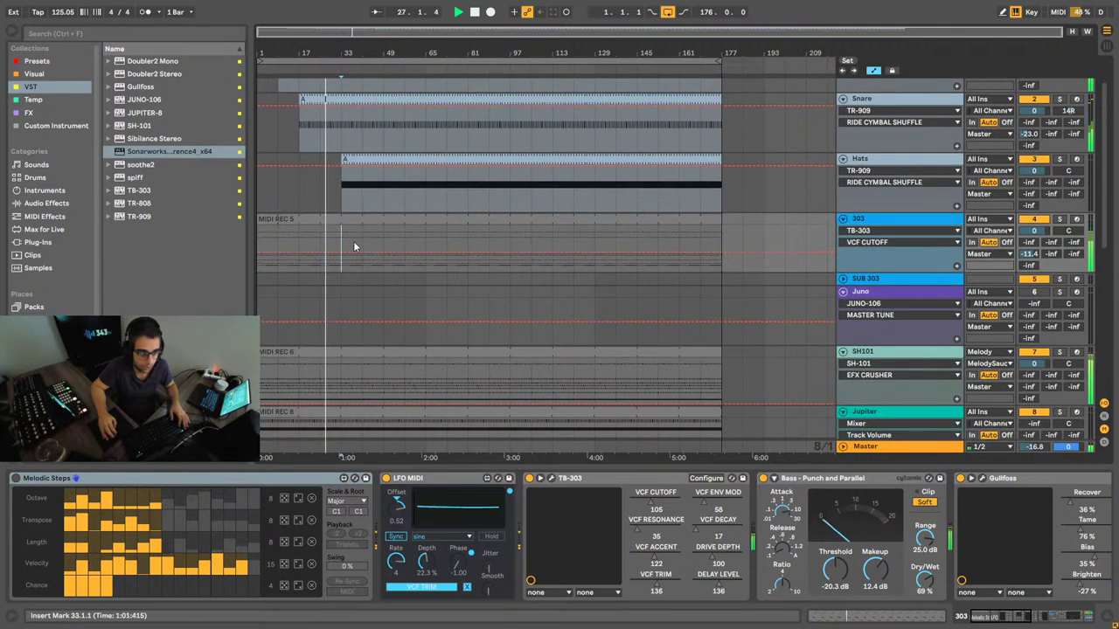
# Step: Tame the 303's LFO MIDI modulation of VCF Trim by setting its offset to 0.28 and depth to 5.58%
pyautogui.click(671, 587)
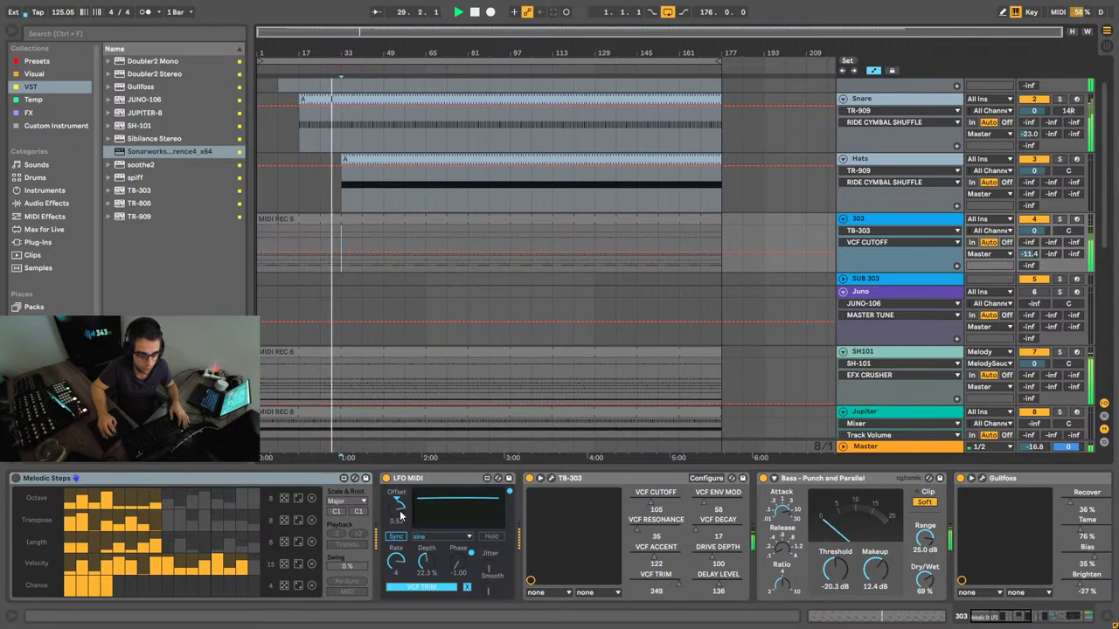
pyautogui.click(426, 567)
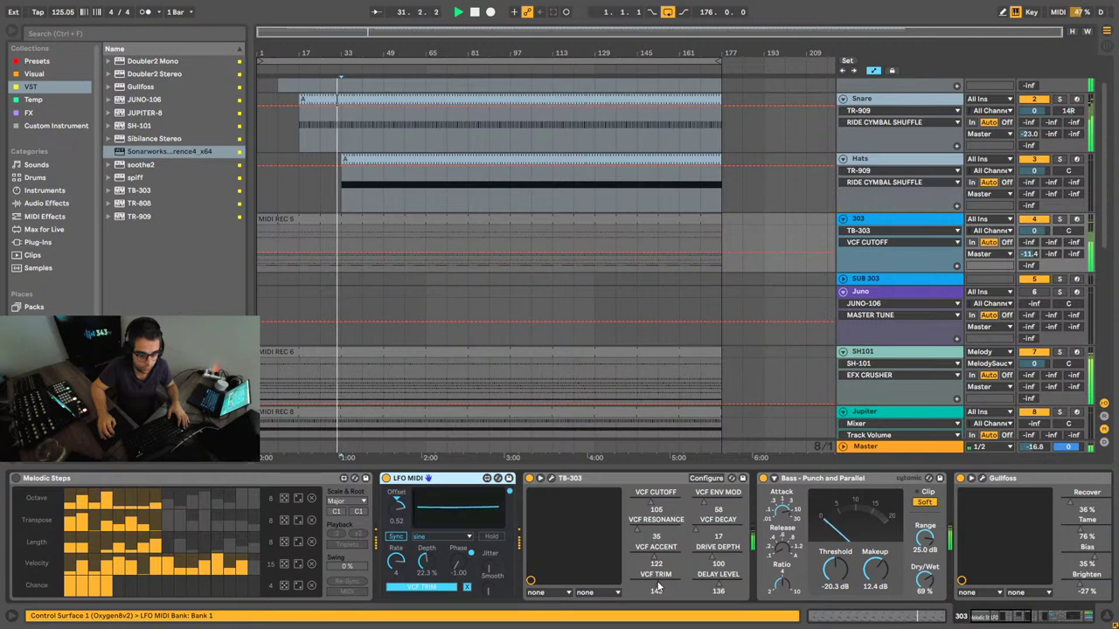
pyautogui.click(422, 560)
pyautogui.press('space')
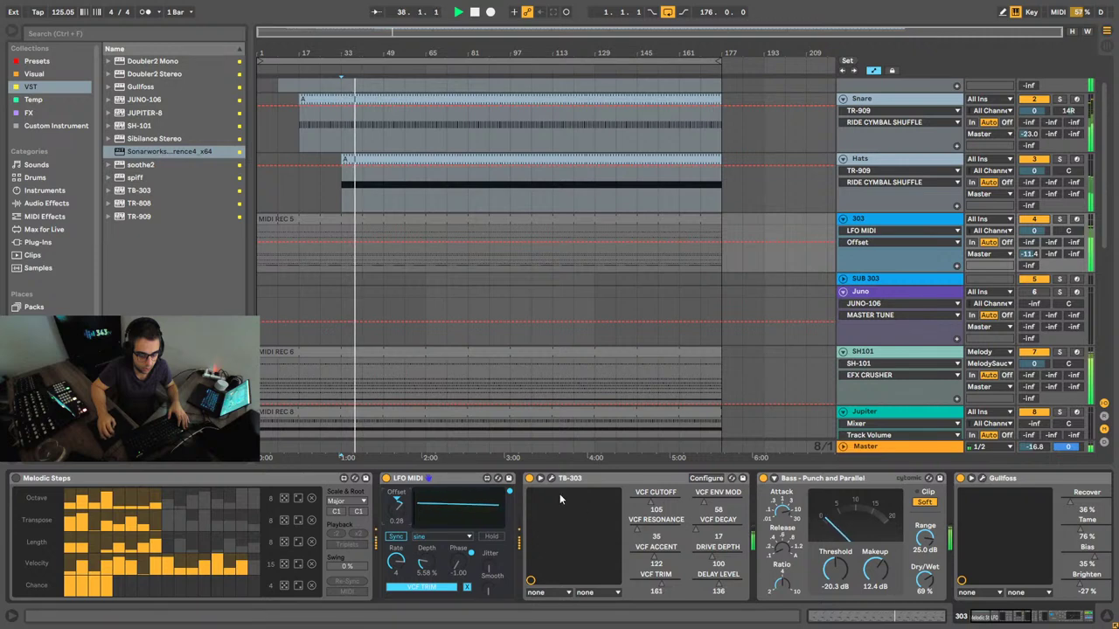
# Step: Insert the spiff plug-in on the 303 track between soothe2 and the Mid and Side rack
pyautogui.moveTo(989, 617); pyautogui.dragTo(1009, 619)
pyautogui.click(1010, 617)
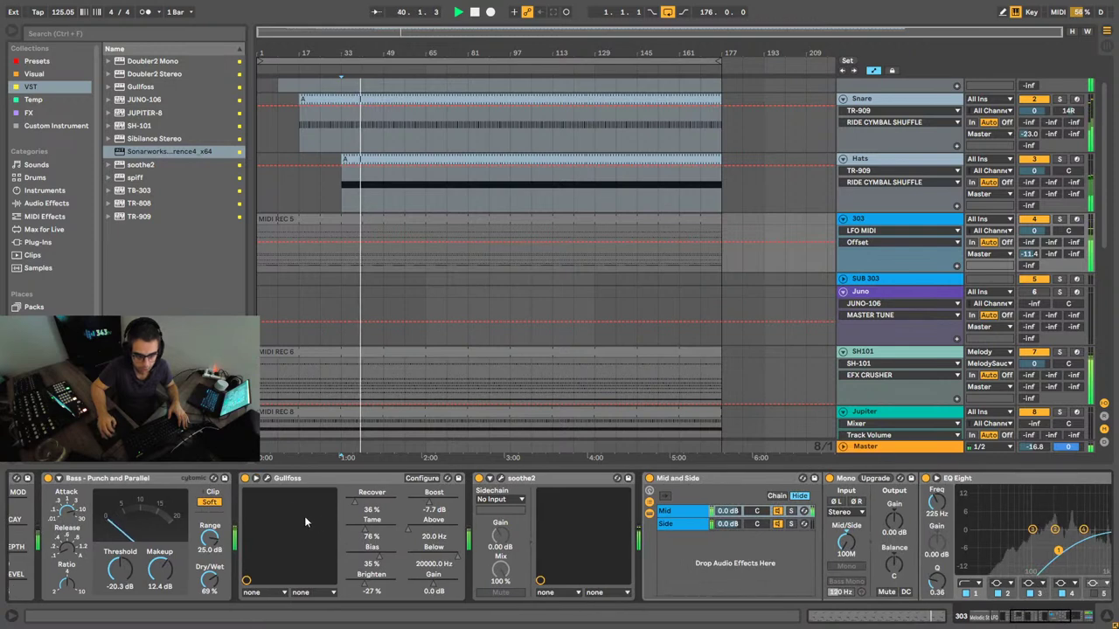
pyautogui.moveTo(1026, 617)
pyautogui.mouseDown()
pyautogui.moveTo(1072, 618)
pyautogui.moveTo(1019, 620)
pyautogui.mouseUp()
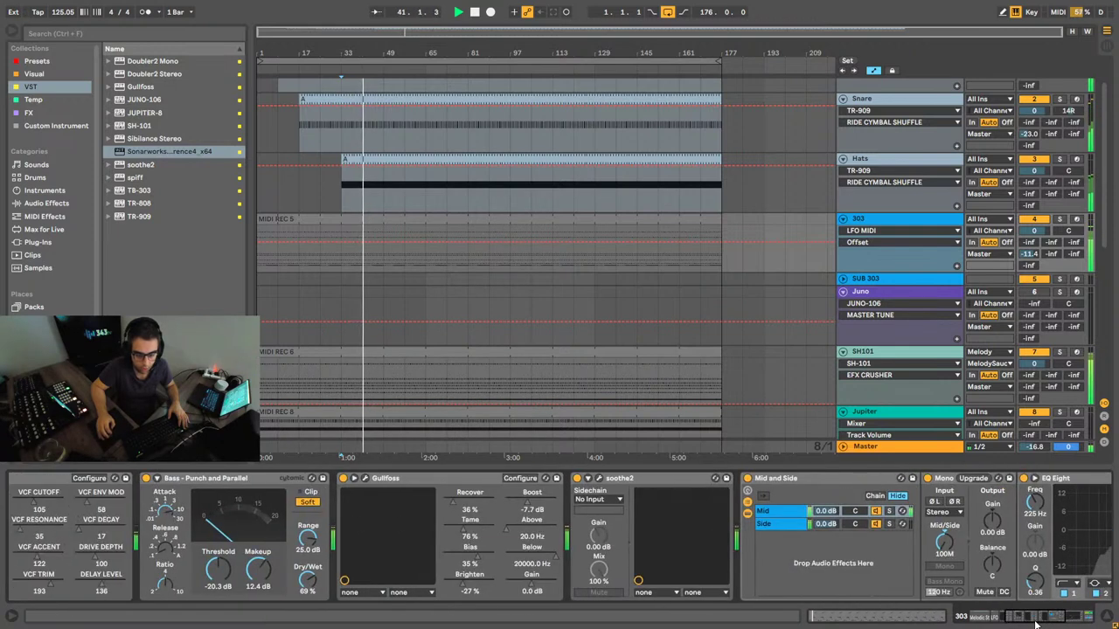
pyautogui.click(254, 480)
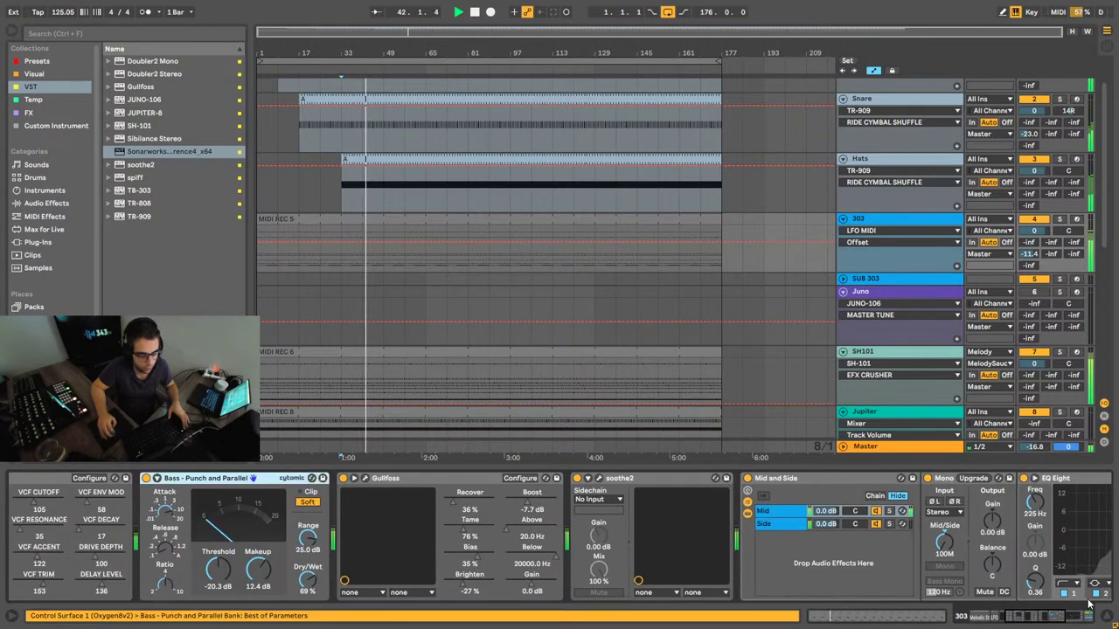
pyautogui.moveTo(1032, 615); pyautogui.dragTo(1025, 615)
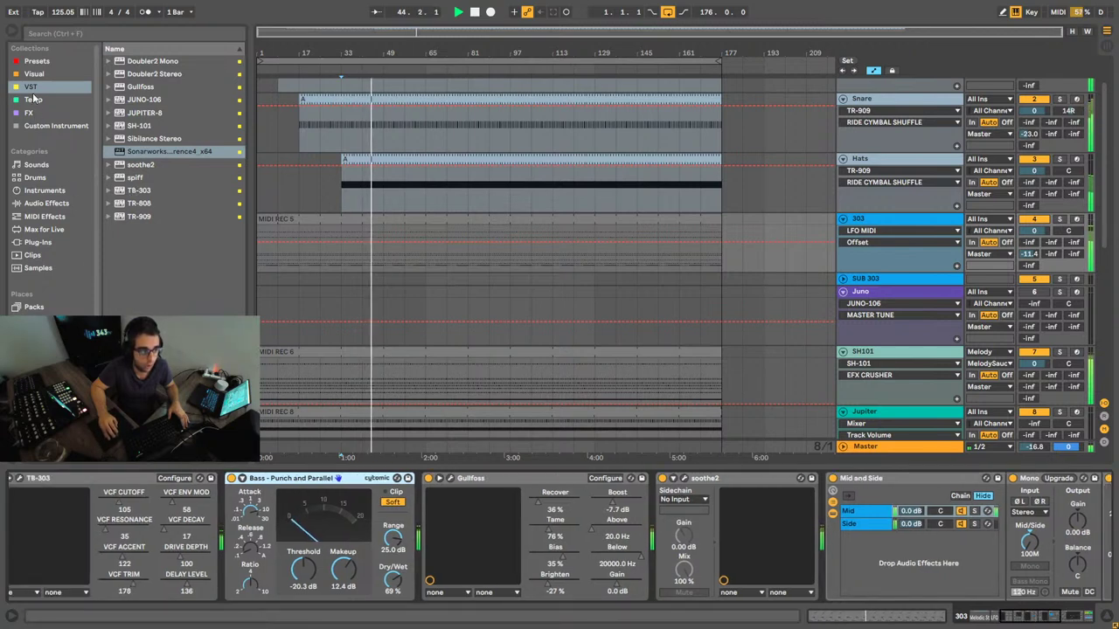
pyautogui.click(145, 178)
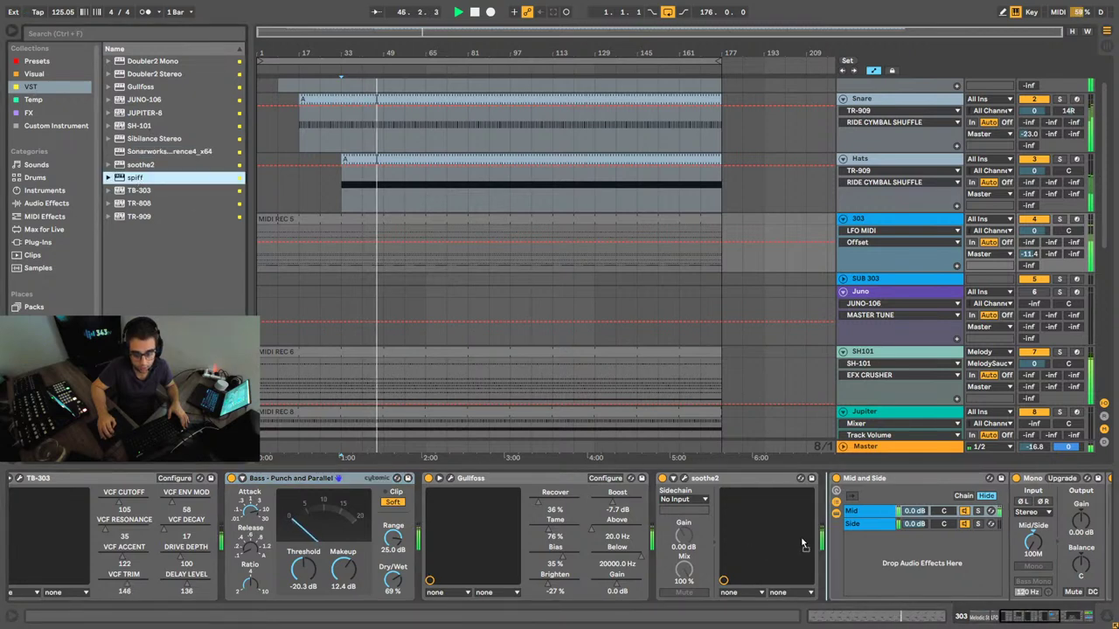
pyautogui.moveTo(801, 542); pyautogui.dragTo(801, 538)
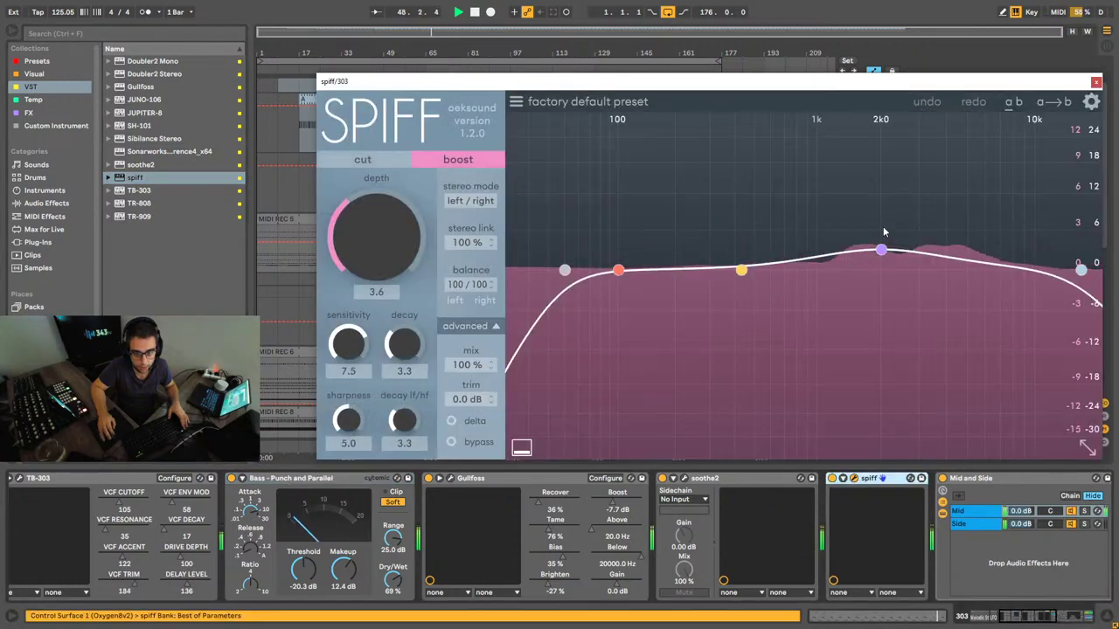
# Step: Try spiff's boost mode with band 2 at 357 Hz and 6.7 dB and band 3 at 2.6 kHz and 5.6 dB
pyautogui.moveTo(881, 250); pyautogui.dragTo(878, 264)
pyautogui.moveTo(741, 270); pyautogui.dragTo(777, 266)
pyautogui.moveTo(881, 268); pyautogui.dragTo(880, 217)
pyautogui.moveTo(777, 266); pyautogui.dragTo(761, 247)
pyautogui.moveTo(880, 229); pyautogui.dragTo(899, 232)
pyautogui.moveTo(762, 247); pyautogui.dragTo(756, 245)
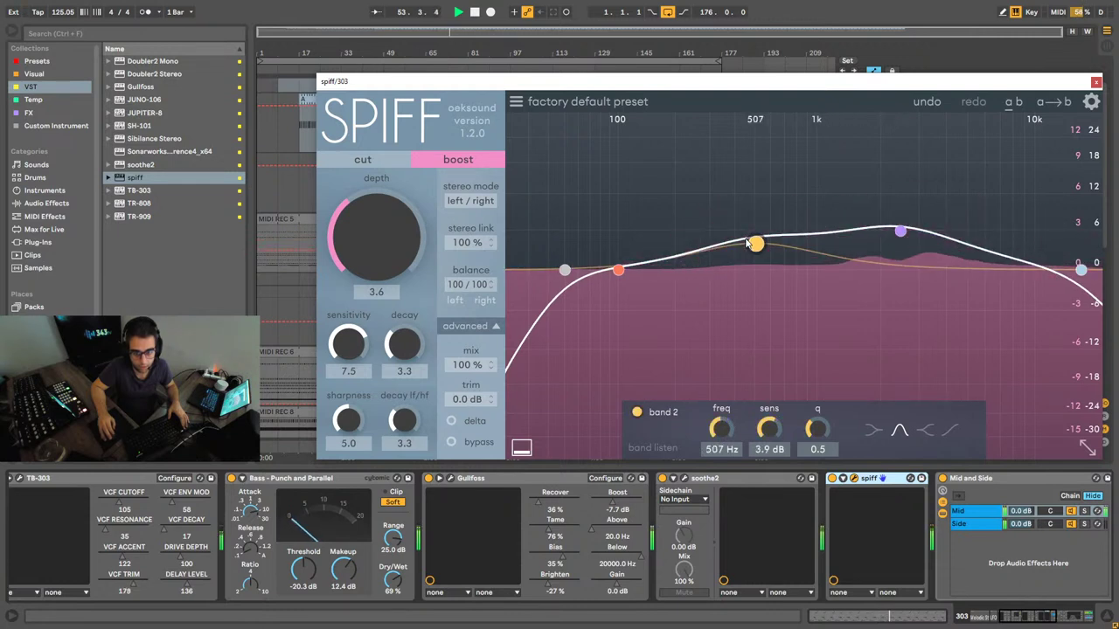
pyautogui.moveTo(898, 233); pyautogui.dragTo(906, 232)
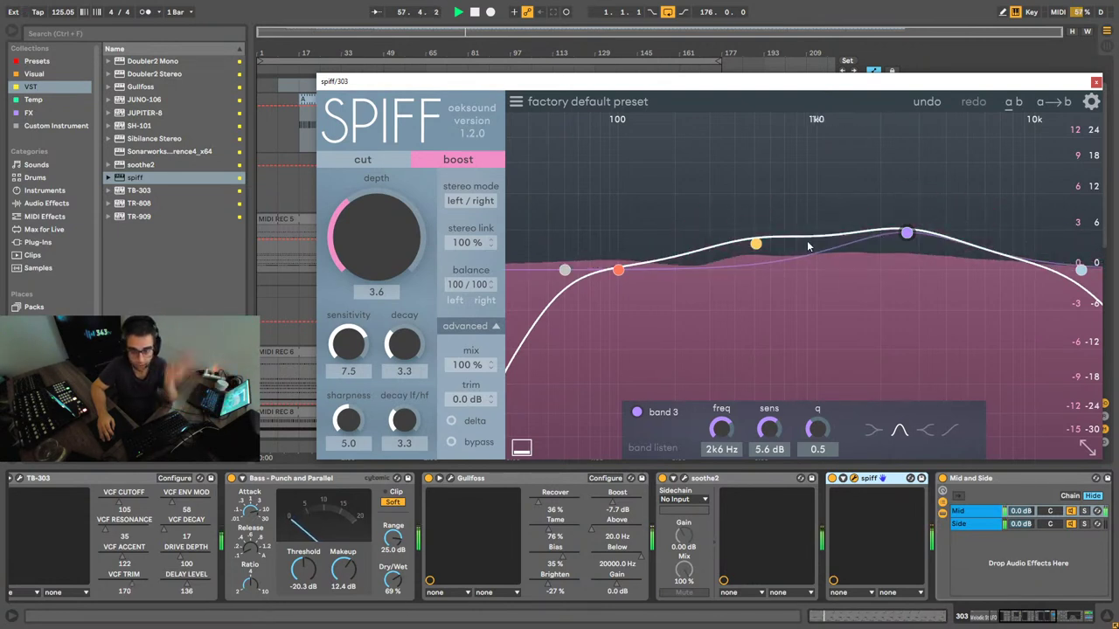
pyautogui.moveTo(755, 245); pyautogui.dragTo(724, 225)
# Step: Try spiff's cut mode with band 2 at 392 Hz and 10 dB and band 3 at 2.8 kHz and 8.8 dB
pyautogui.click(340, 165)
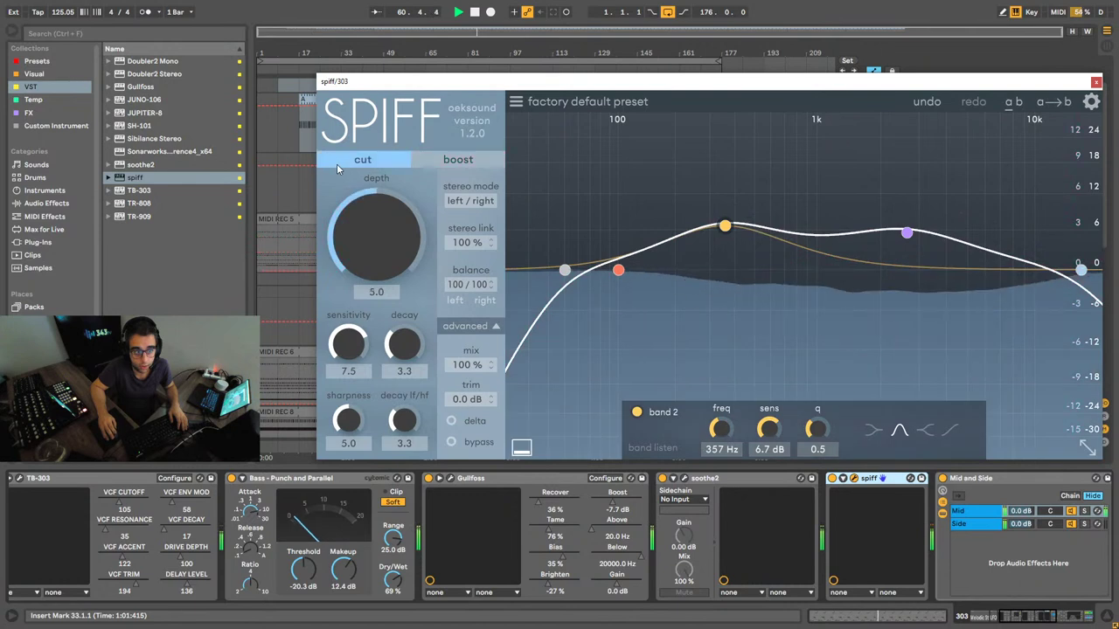
pyautogui.moveTo(907, 232)
pyautogui.mouseDown()
pyautogui.moveTo(908, 356)
pyautogui.moveTo(906, 230)
pyautogui.mouseUp()
pyautogui.moveTo(725, 227); pyautogui.dragTo(726, 196)
pyautogui.moveTo(909, 238); pyautogui.dragTo(915, 221)
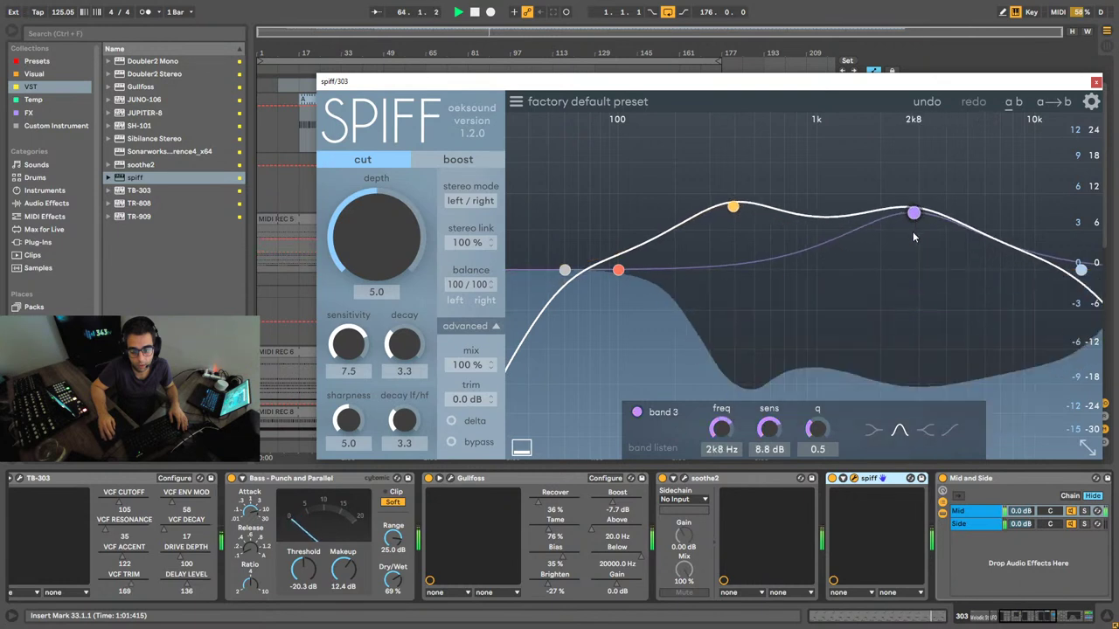
pyautogui.moveTo(733, 206); pyautogui.dragTo(733, 203)
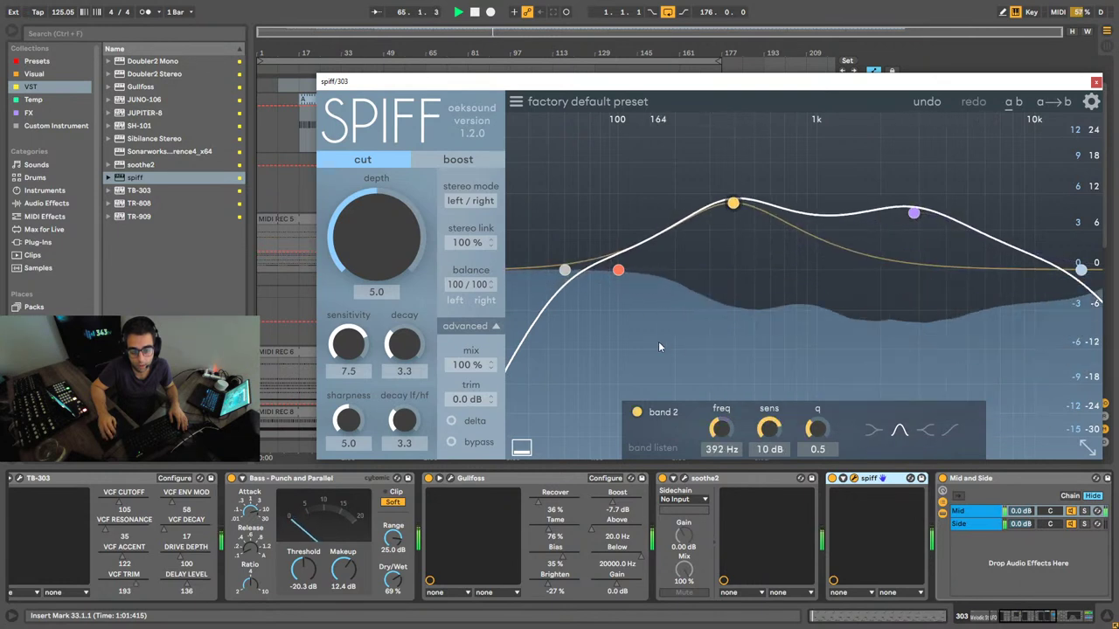
# Step: Set spiff's trim to 5.6 dB, then lower band 2 below 0 dB and band 3 to -13 dB at 5.4 kHz
pyautogui.moveTo(472, 399); pyautogui.dragTo(473, 374)
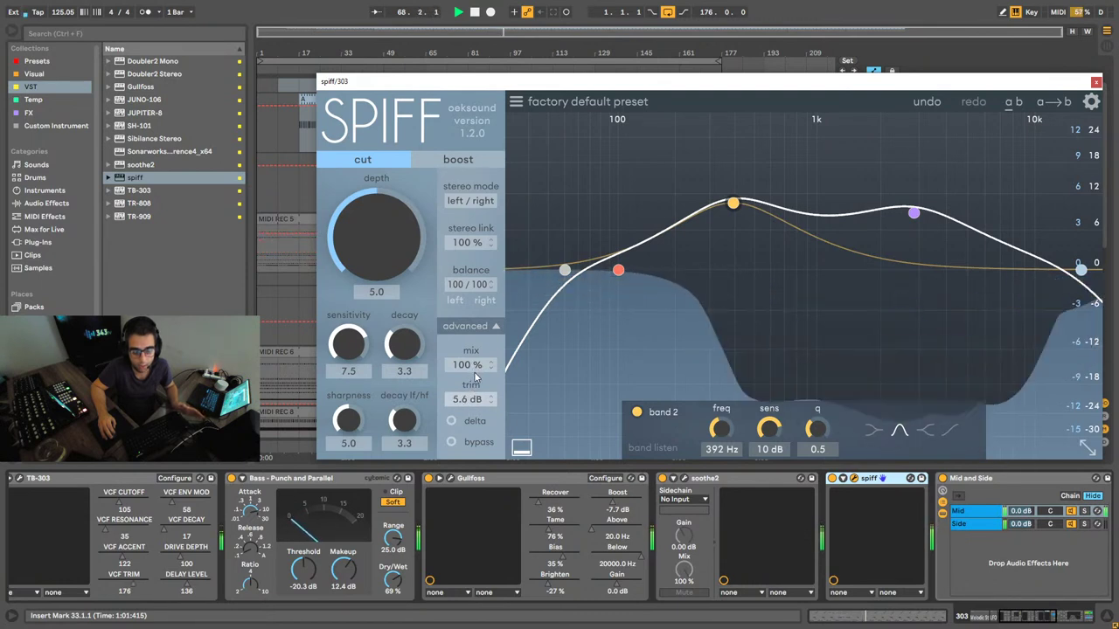
pyautogui.click(912, 234)
pyautogui.moveTo(912, 234); pyautogui.dragTo(910, 320)
pyautogui.moveTo(732, 242); pyautogui.dragTo(735, 320)
pyautogui.moveTo(910, 321); pyautogui.dragTo(975, 354)
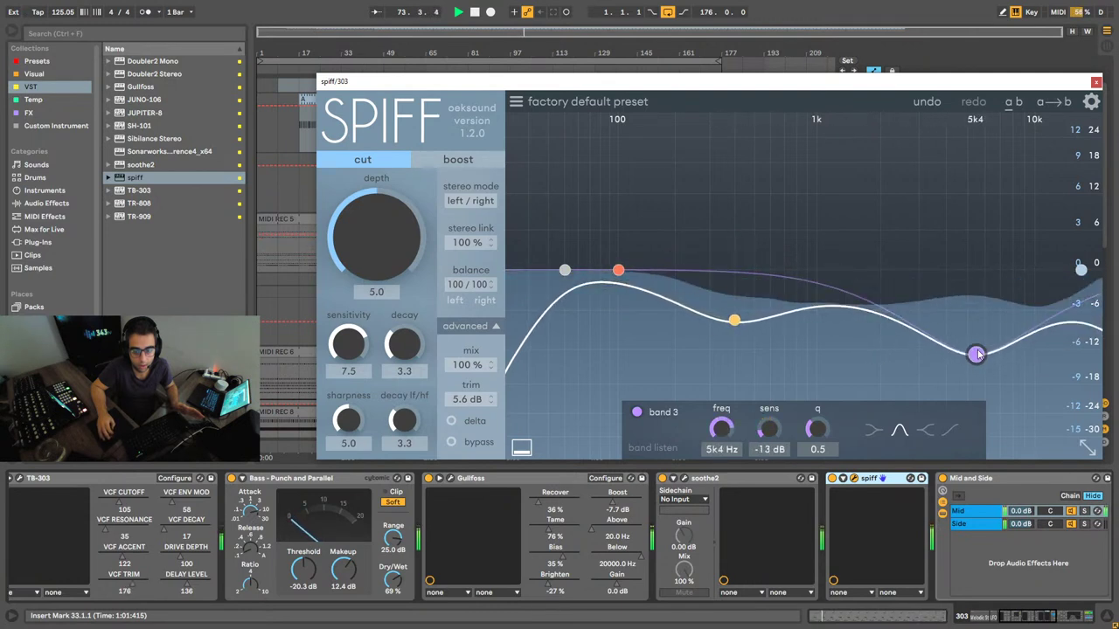
# Step: Compare the 303 with and without spiff's cut processing by toggling the plug-in's bypass during playback
pyautogui.click(469, 441)
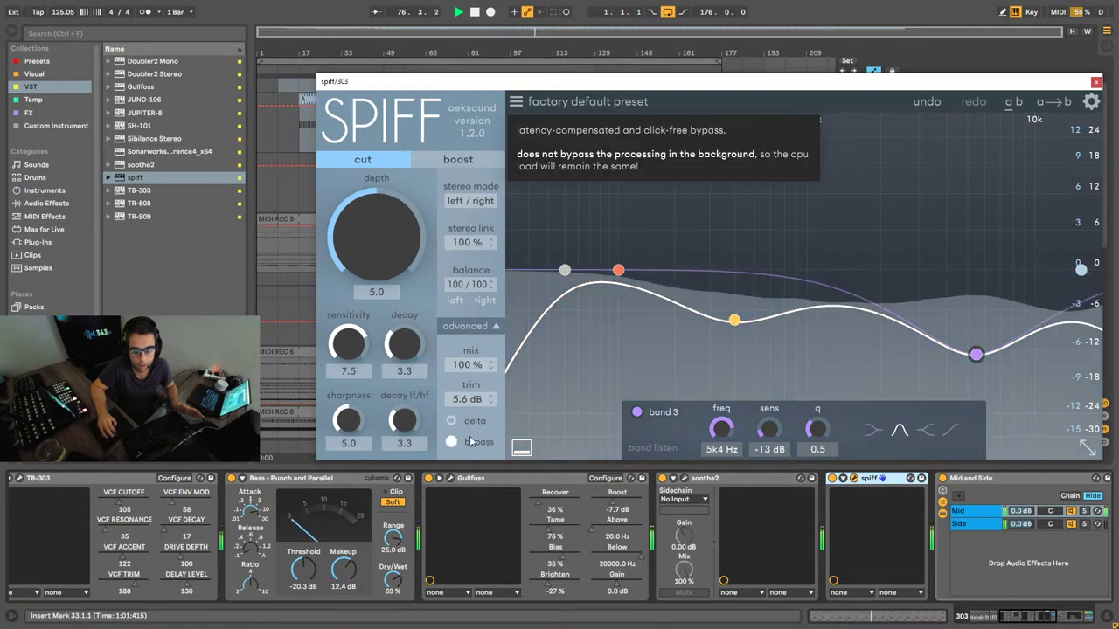
pyautogui.click(470, 442)
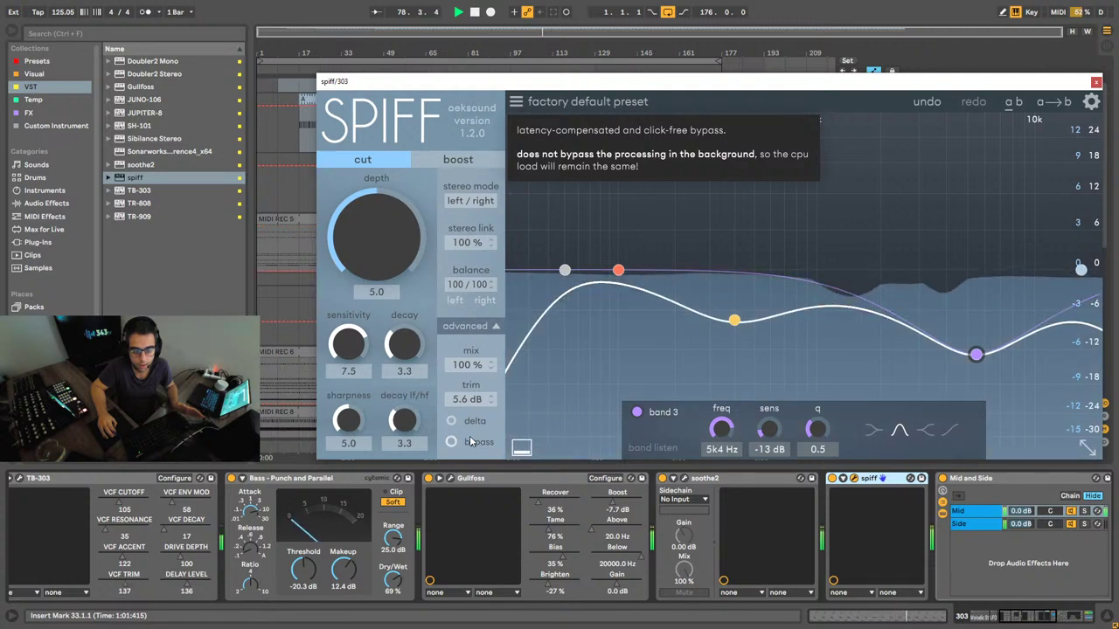
pyautogui.click(470, 441)
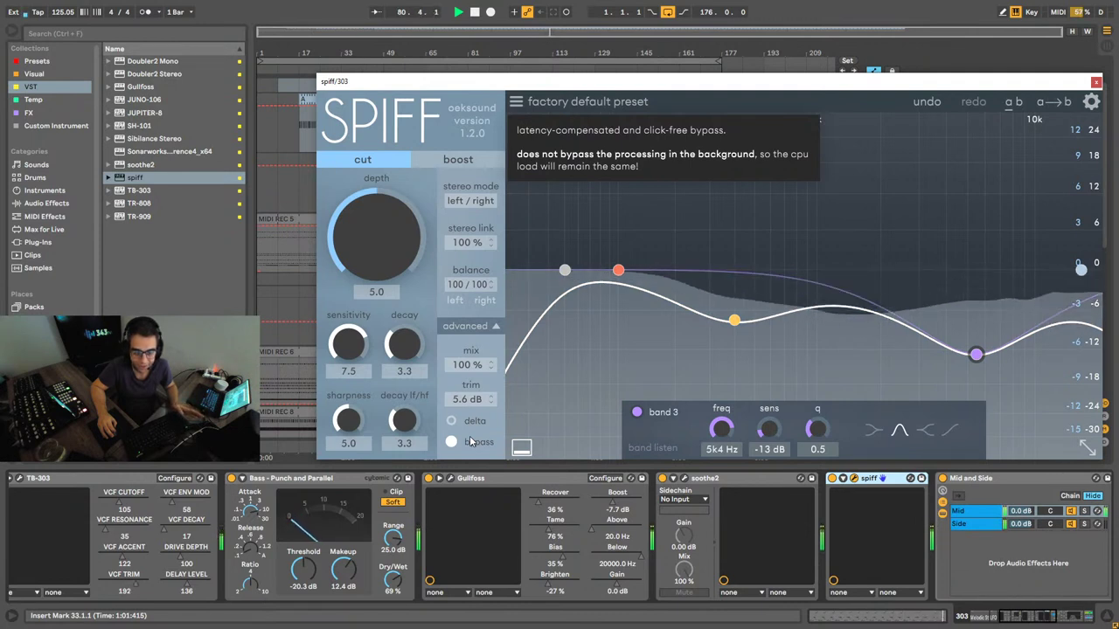
pyautogui.click(469, 442)
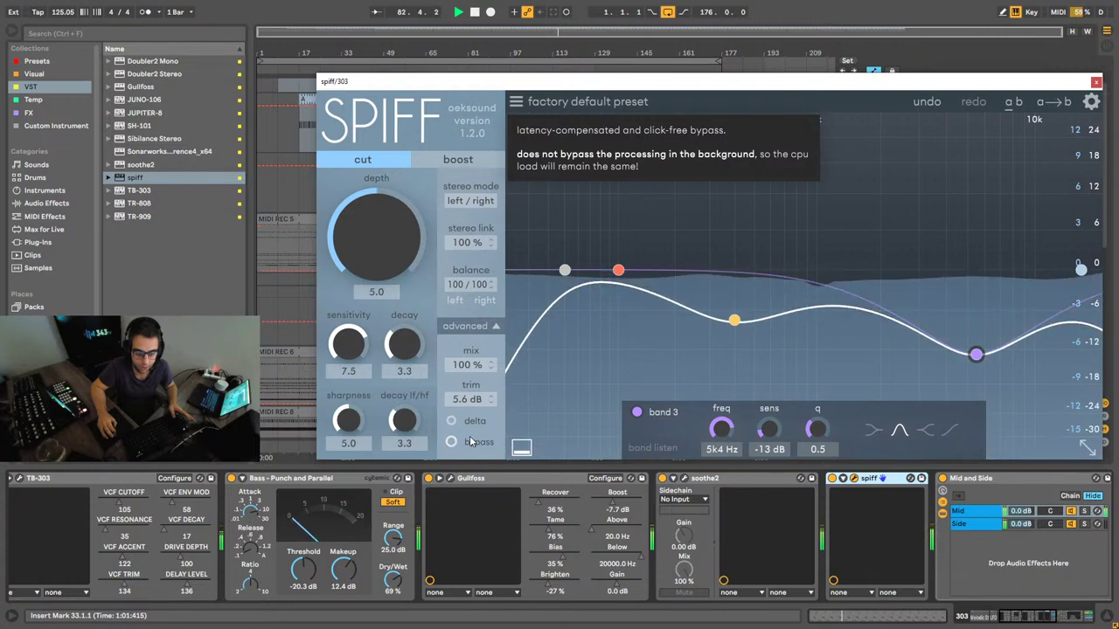
pyautogui.click(470, 441)
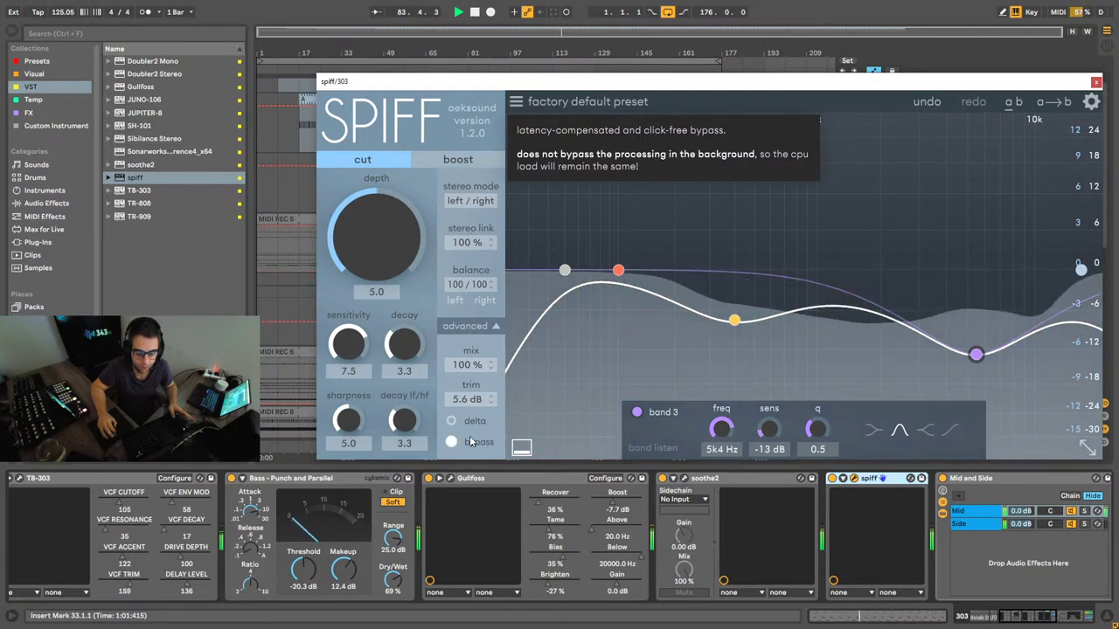
pyautogui.click(470, 441)
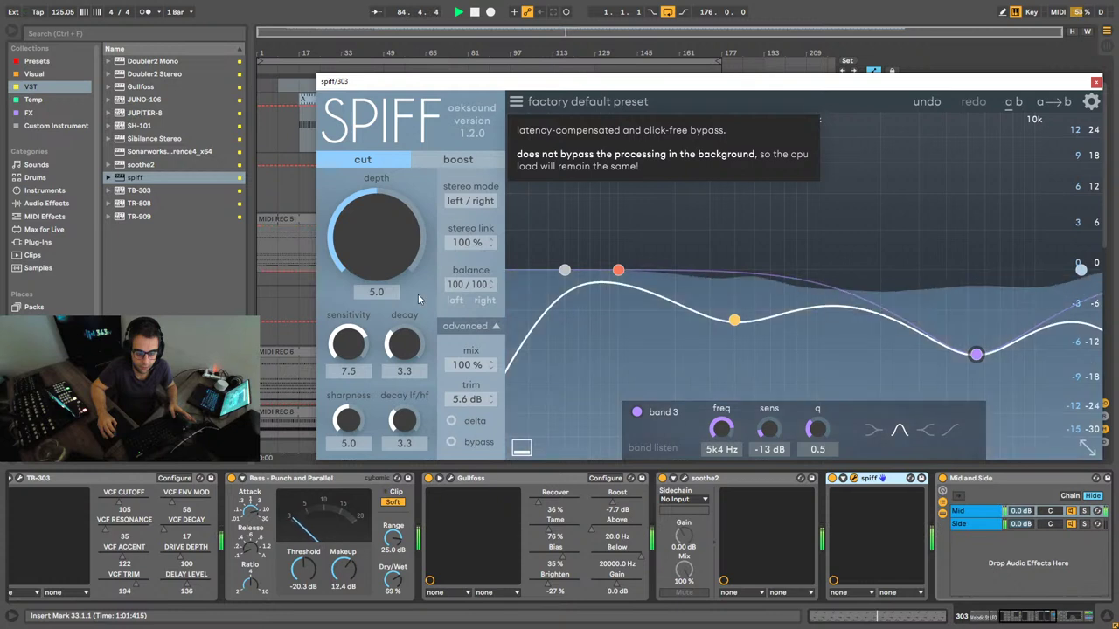
# Step: Switch spiff to boost mode, with band 2 at 805 Hz and 3.7 dB and band 3 at 3.4 kHz and -5.3 dB
pyautogui.click(458, 160)
pyautogui.moveTo(734, 320); pyautogui.dragTo(752, 245)
pyautogui.moveTo(970, 347); pyautogui.dragTo(932, 305)
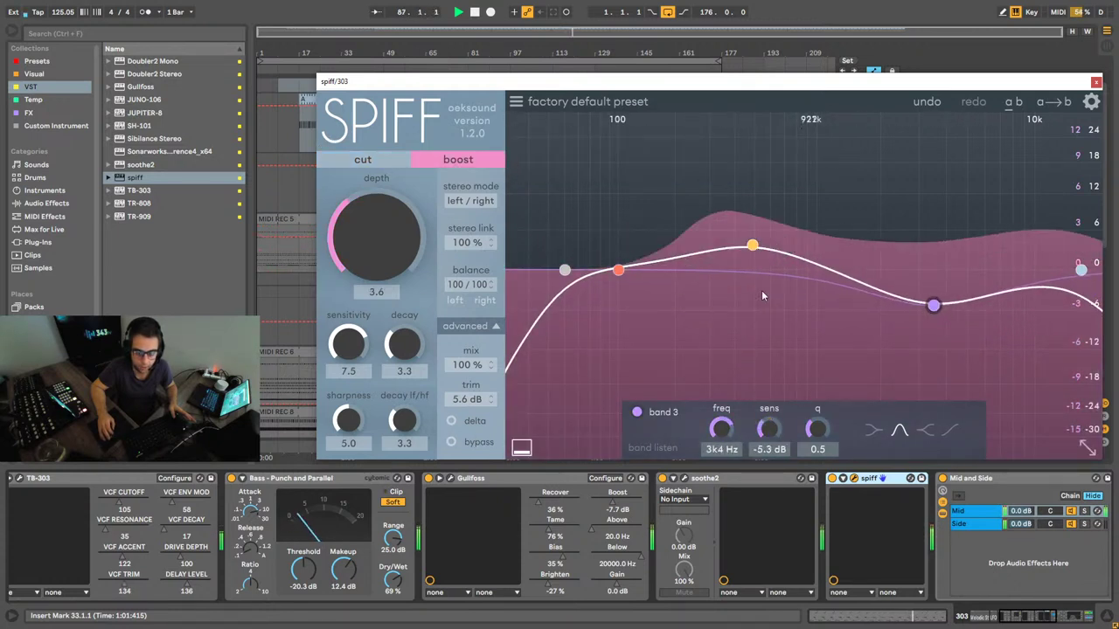
pyautogui.moveTo(752, 245); pyautogui.dragTo(796, 245)
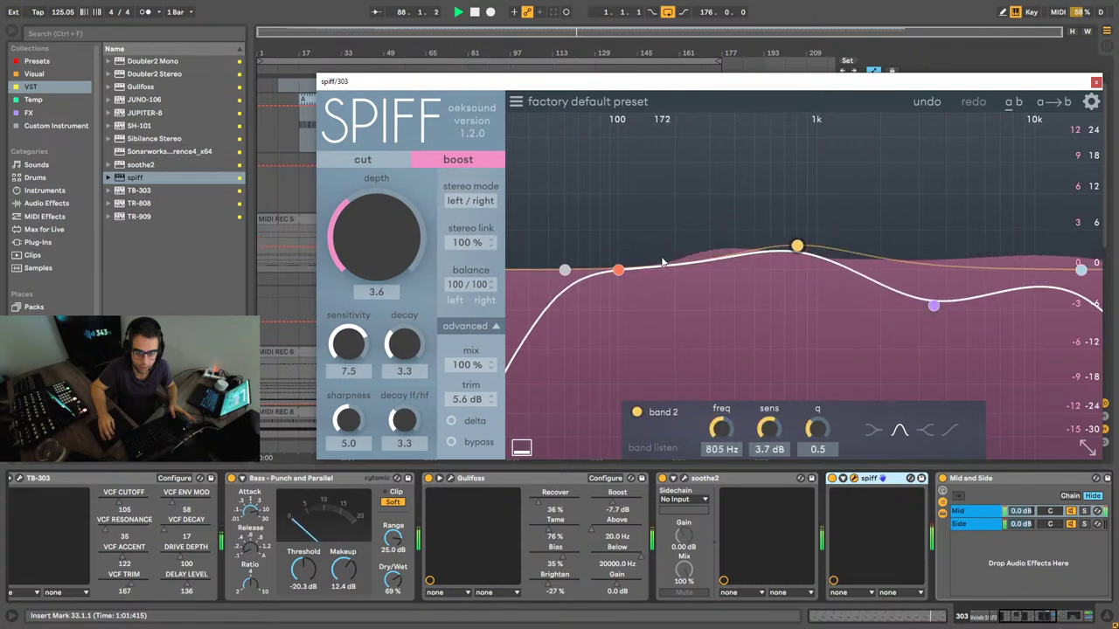
# Step: Raise spiff's low cut and band 2, set band 3 to 4.3 kHz at 2.7 dB and the high cut to 5.8 kHz
pyautogui.moveTo(564, 270); pyautogui.dragTo(706, 268)
pyautogui.moveTo(796, 246); pyautogui.dragTo(798, 221)
pyautogui.moveTo(933, 305); pyautogui.dragTo(954, 253)
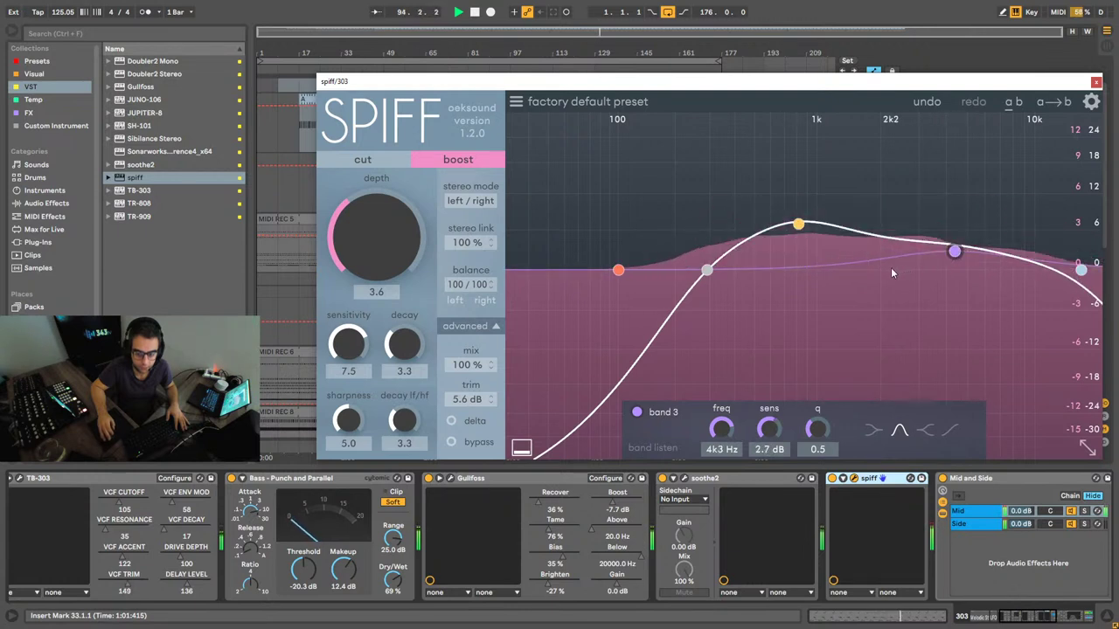
pyautogui.moveTo(1081, 269); pyautogui.dragTo(968, 271)
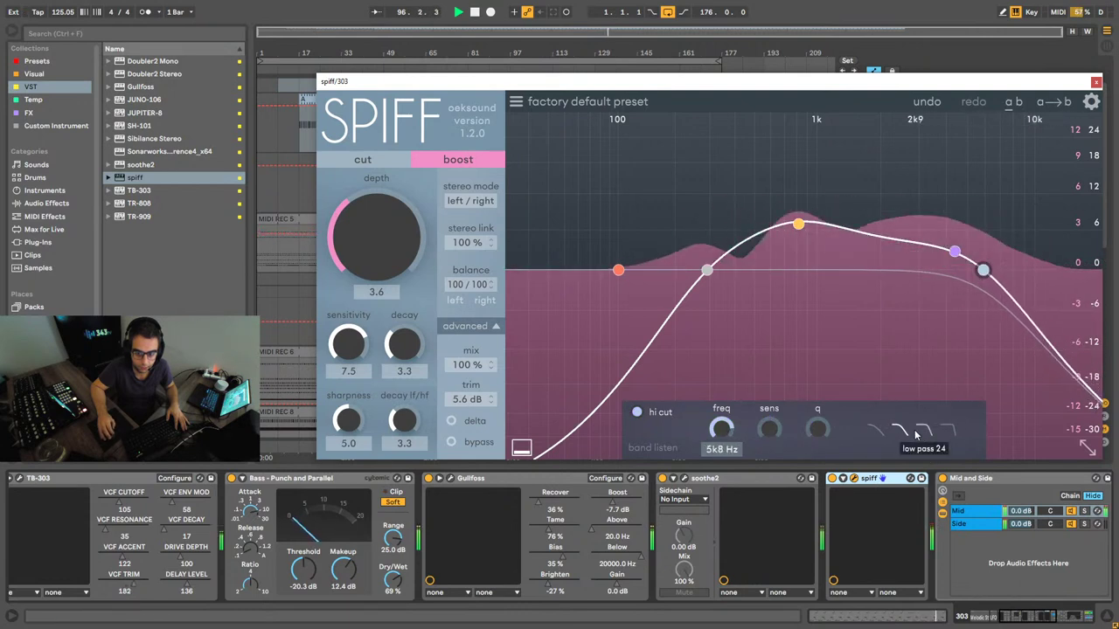
# Step: Give spiff's high cut the steepest slope, lower it to about 3.1 kHz, and set band 3 to 1.4 kHz at 1.5 dB
pyautogui.click(949, 429)
pyautogui.moveTo(983, 270); pyautogui.dragTo(887, 242)
pyautogui.moveTo(964, 276); pyautogui.dragTo(938, 272)
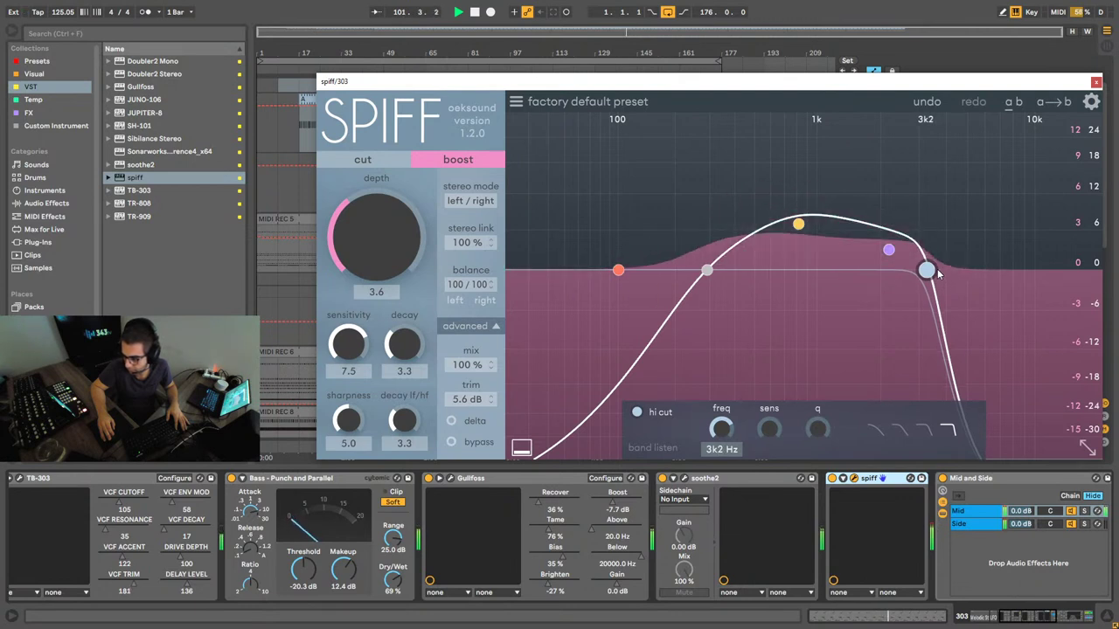
pyautogui.moveTo(937, 269); pyautogui.dragTo(852, 264)
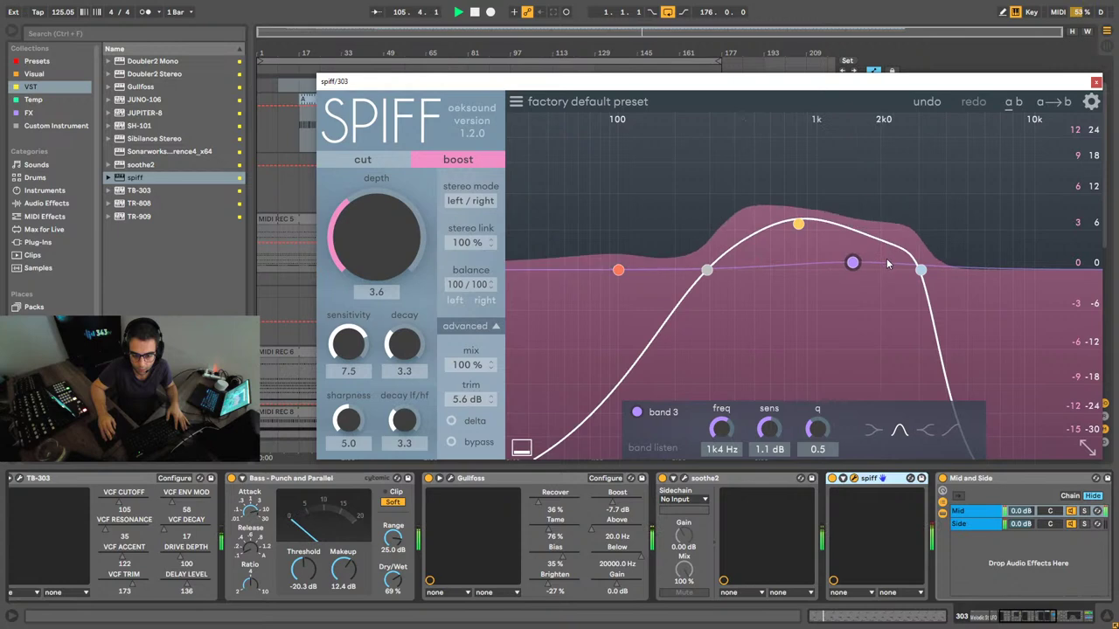
pyautogui.moveTo(852, 262); pyautogui.dragTo(855, 262)
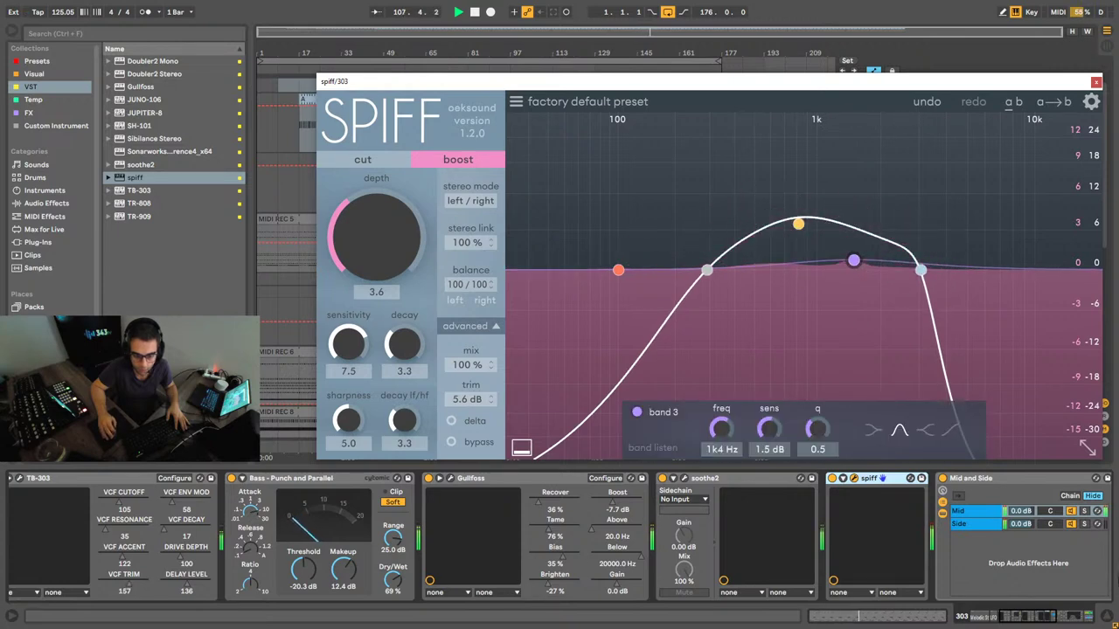
# Step: Set the TB-303's VCF resonance to 24
pyautogui.moveTo(1043, 616); pyautogui.dragTo(983, 616)
pyautogui.moveTo(646, 528); pyautogui.dragTo(638, 528)
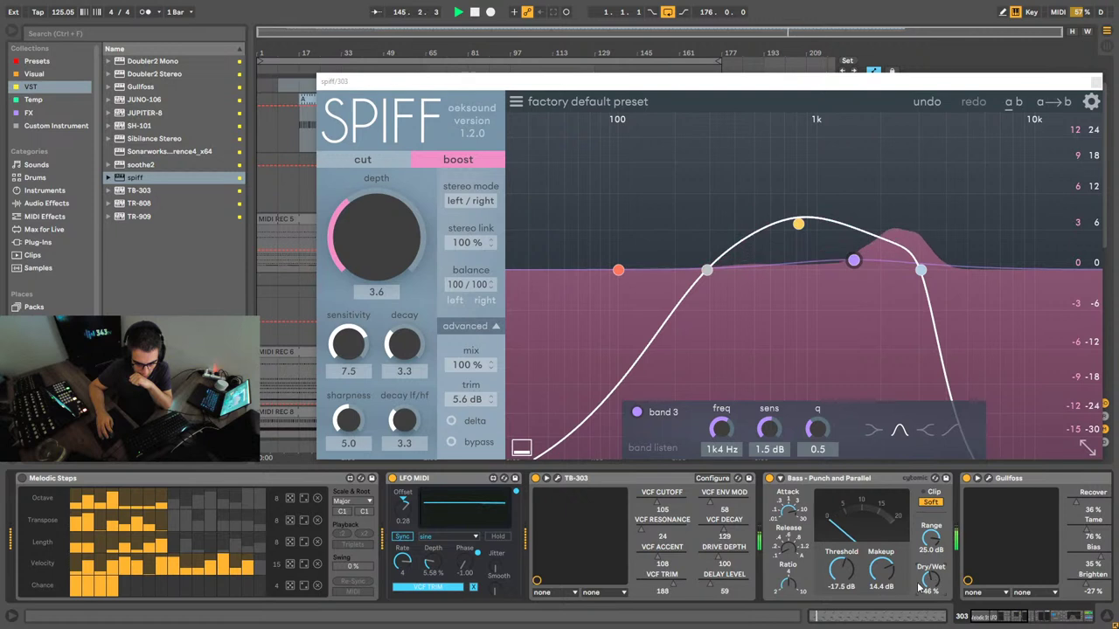
# Step: Set spiff's low cut to 320 Hz with the steepest slope, band 3 to 1 kHz at -2.1 dB, band 2 to 6.8 dB and high cut to 1.7 kHz
pyautogui.moveTo(706, 269)
pyautogui.mouseDown()
pyautogui.moveTo(643, 271)
pyautogui.moveTo(715, 270)
pyautogui.mouseUp()
pyautogui.click(948, 429)
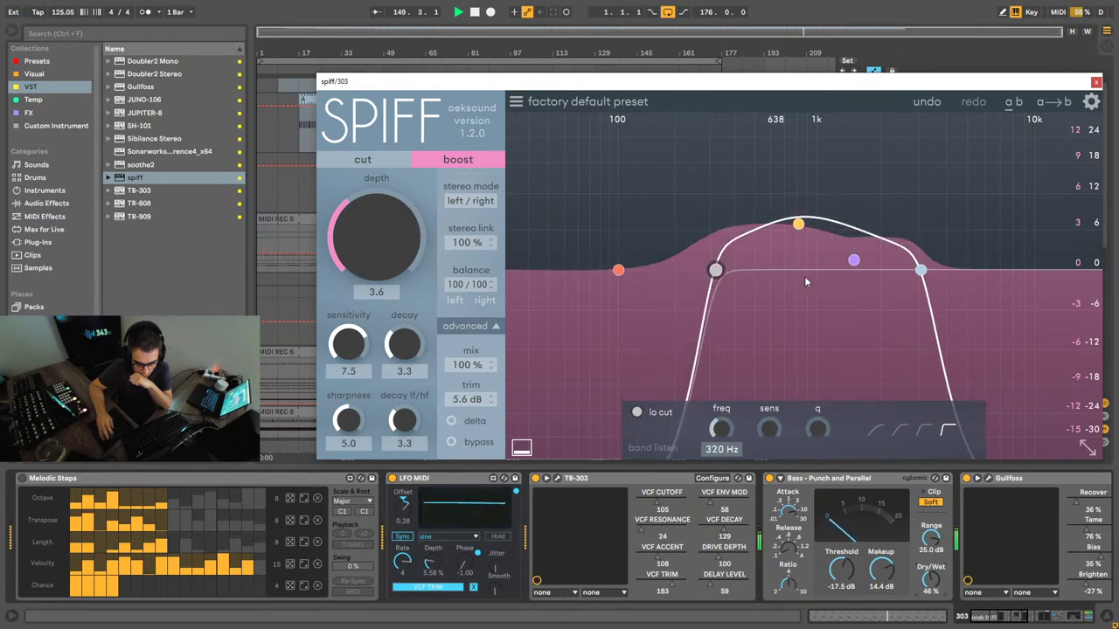
pyautogui.moveTo(921, 272); pyautogui.dragTo(814, 288)
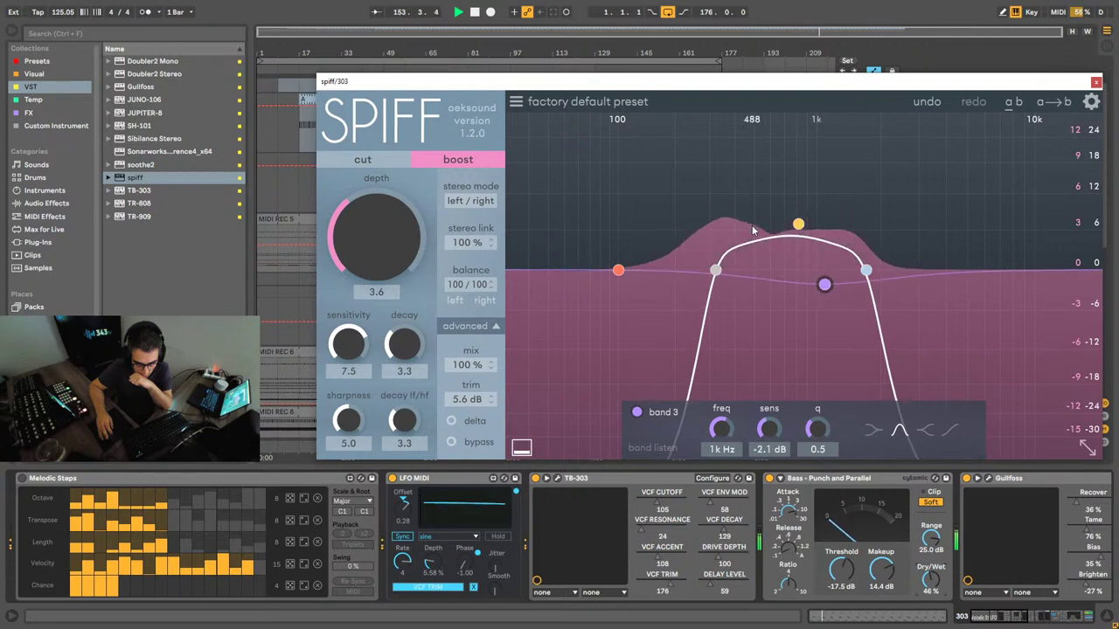
pyautogui.moveTo(795, 229); pyautogui.dragTo(794, 233)
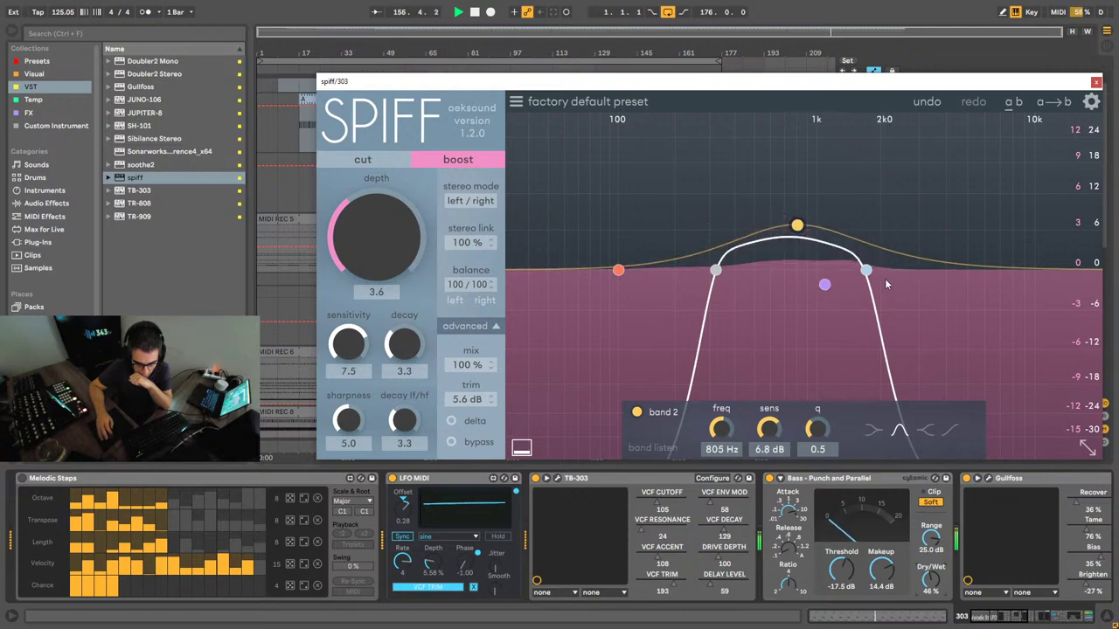
pyautogui.click(867, 271)
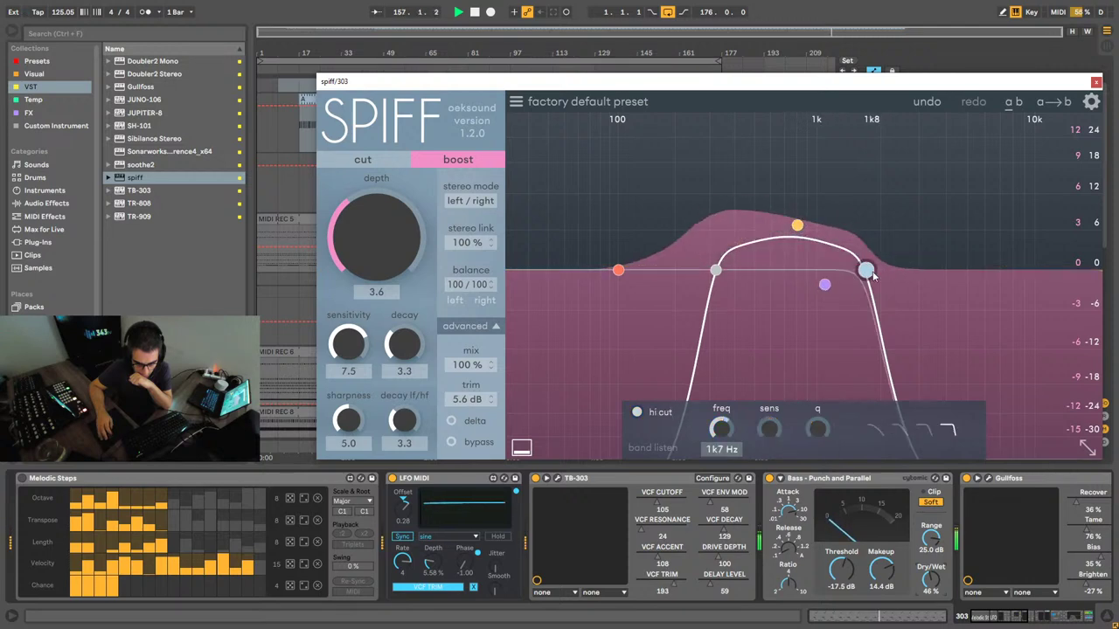
pyautogui.click(1095, 82)
# Step: Set the 303's Bass - Punch and Parallel compressor to 50 % dry/wet and 17.0 dB makeup gain
pyautogui.moveTo(1002, 617); pyautogui.dragTo(1064, 614)
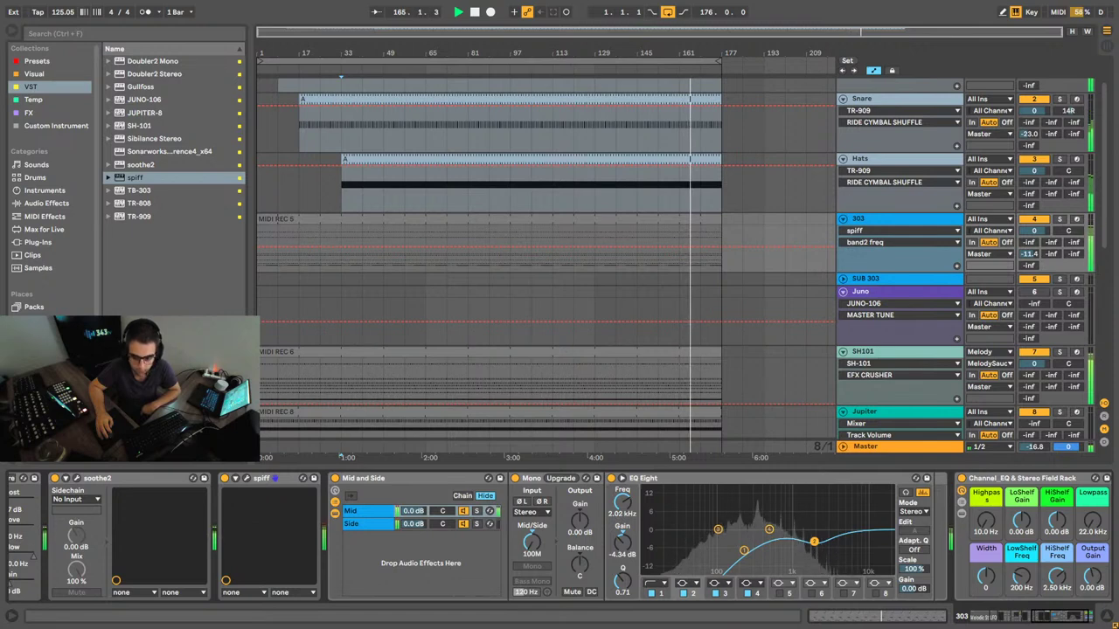
pyautogui.moveTo(1051, 618); pyautogui.dragTo(938, 617)
pyautogui.moveTo(788, 580); pyautogui.dragTo(789, 563)
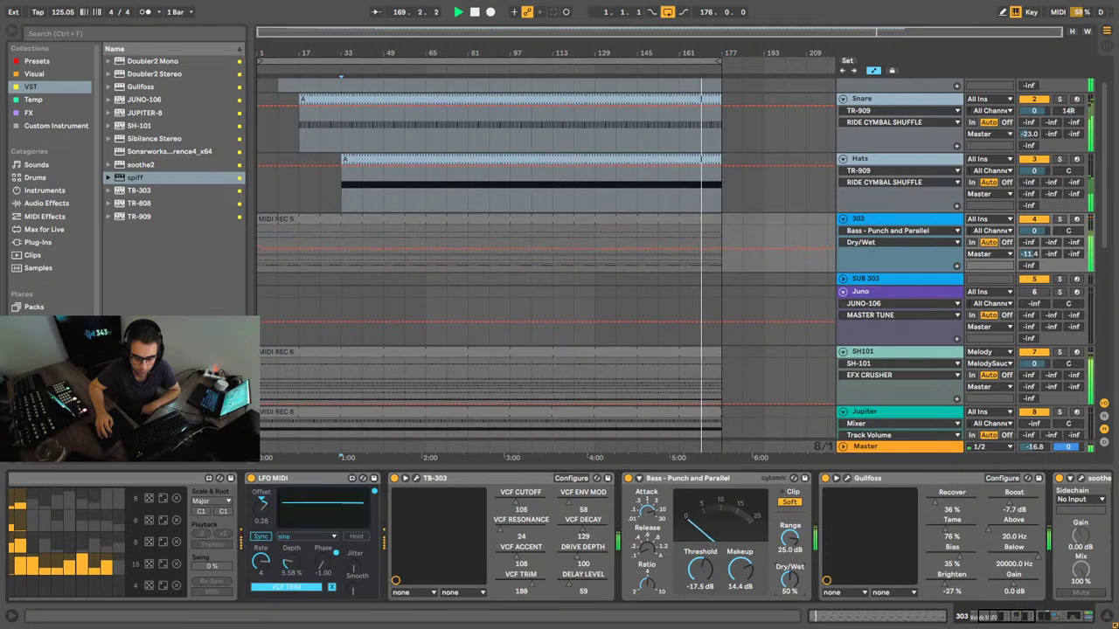
pyautogui.moveTo(740, 580); pyautogui.dragTo(740, 572)
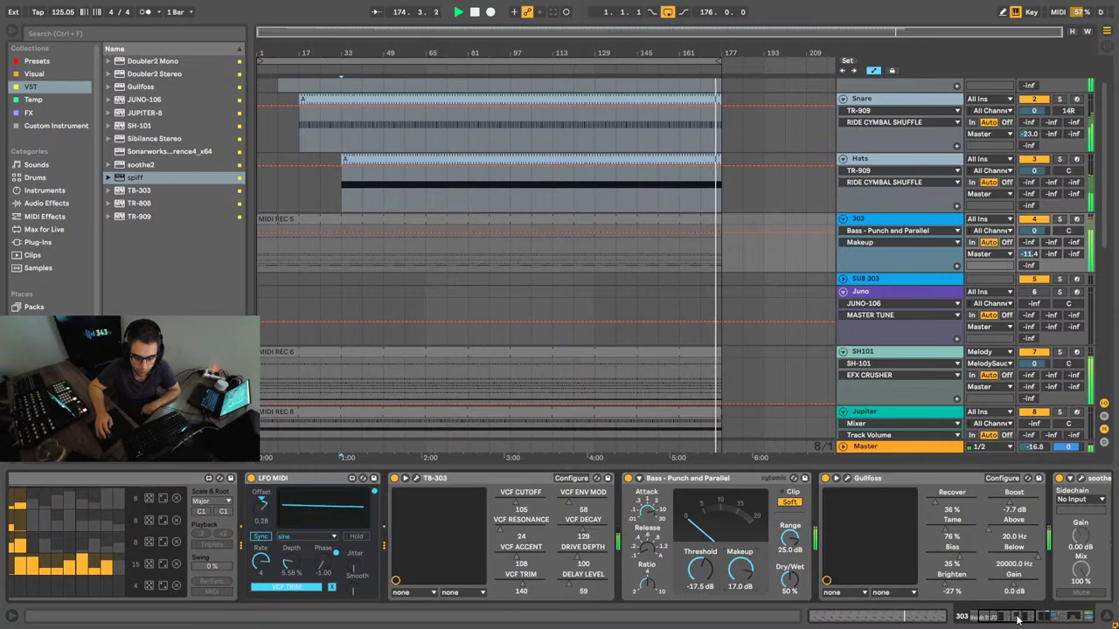
# Step: Bring the Jupiter track into the mix at 0 dB volume and select its MIDI REC 8 clip
pyautogui.moveTo(1016, 616); pyautogui.dragTo(969, 618)
pyautogui.scroll(-5, 432, 339)
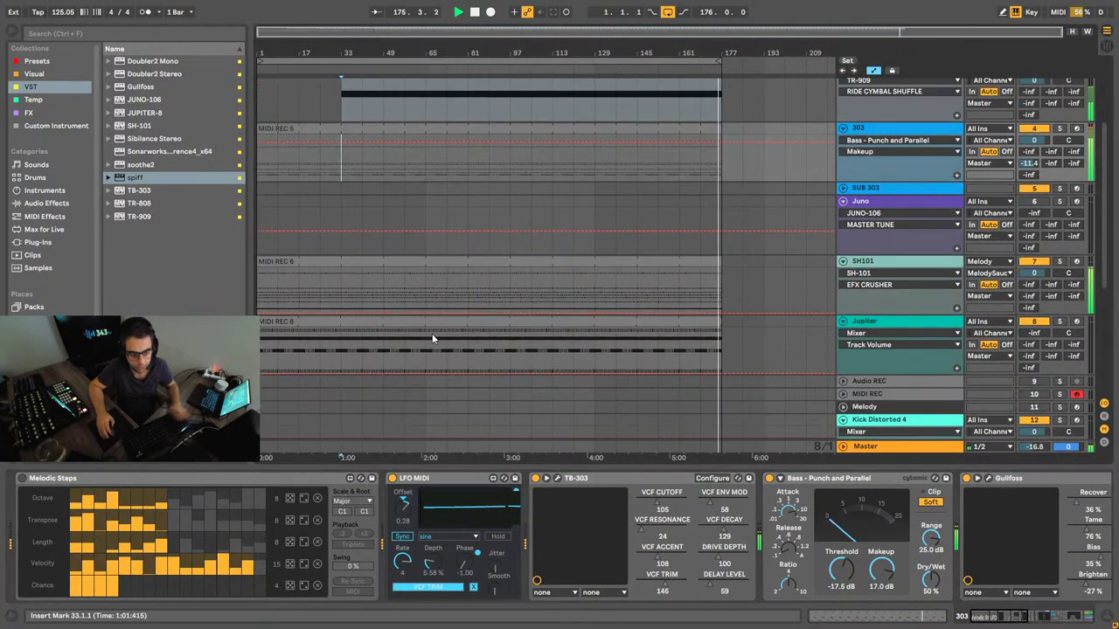
pyautogui.scroll(6, 432, 333)
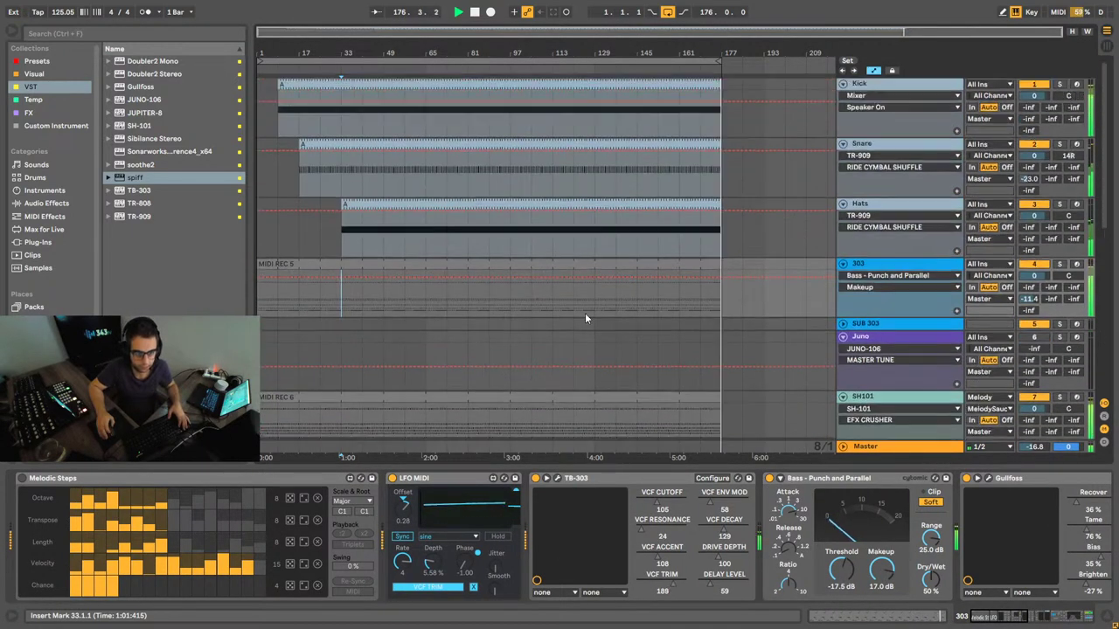
pyautogui.click(595, 310)
pyautogui.scroll(-1, 705, 302)
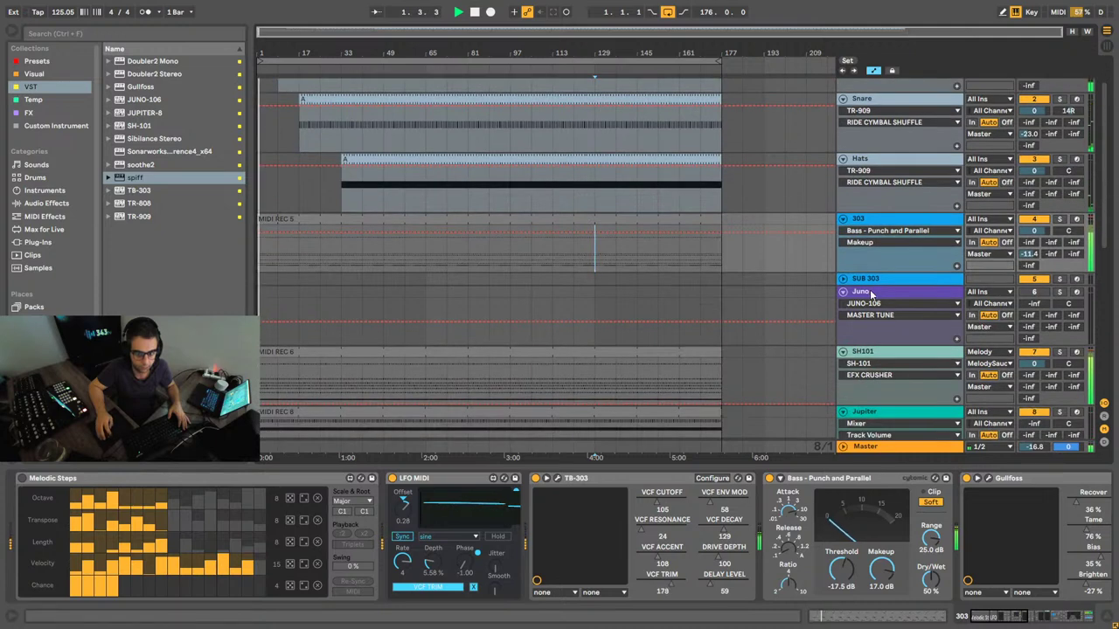
pyautogui.click(710, 336)
pyautogui.click(666, 366)
pyautogui.scroll(-1, 666, 366)
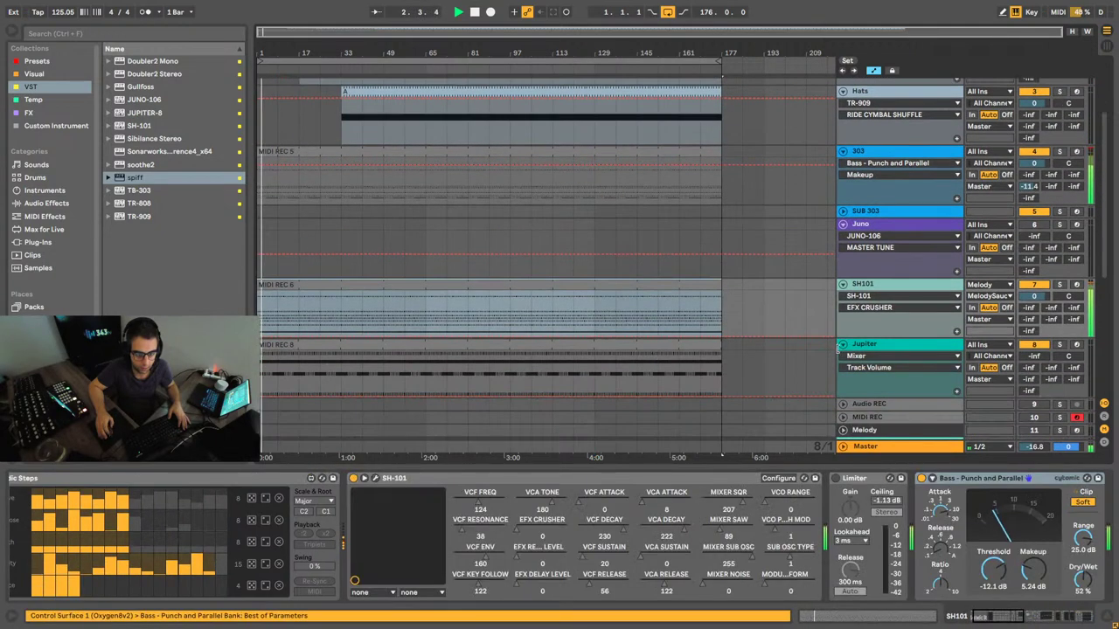
pyautogui.click(928, 343)
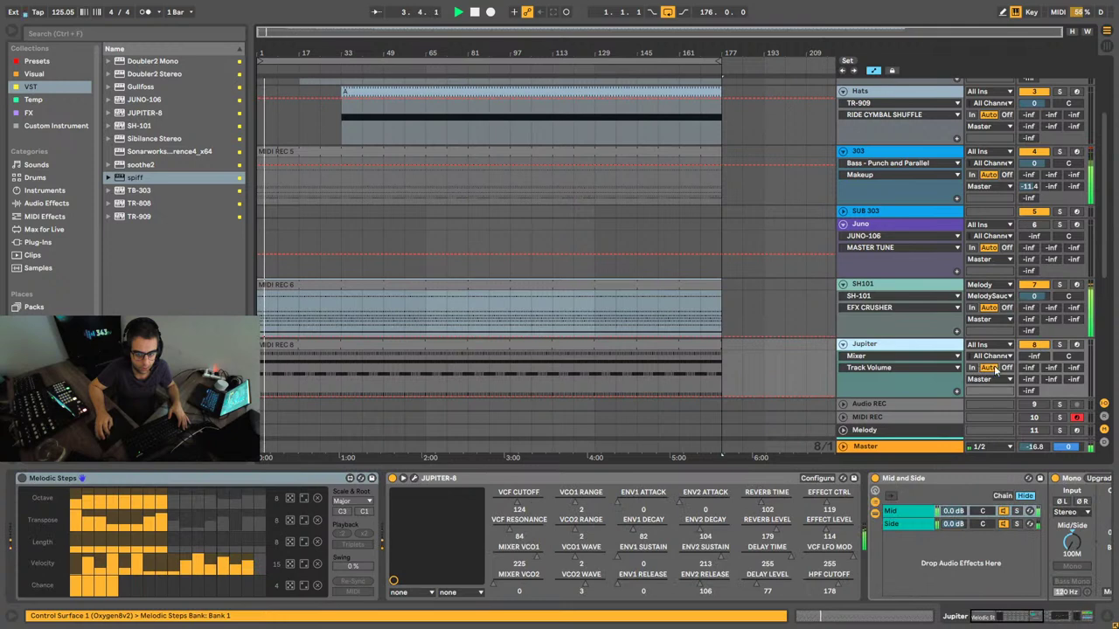
pyautogui.doubleClick(1028, 356)
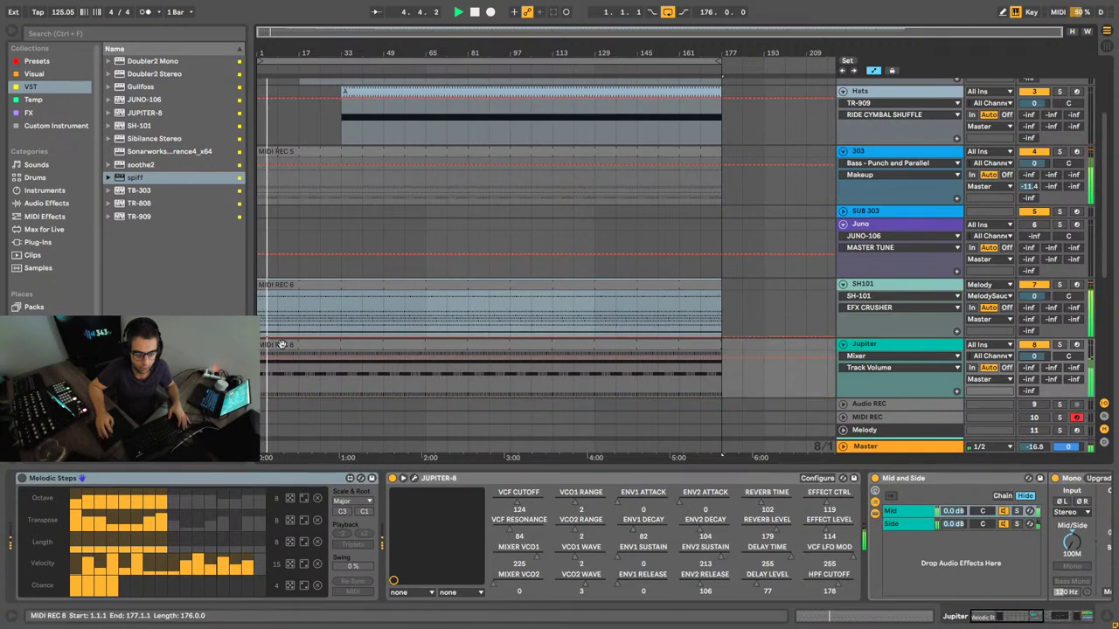
pyautogui.click(526, 375)
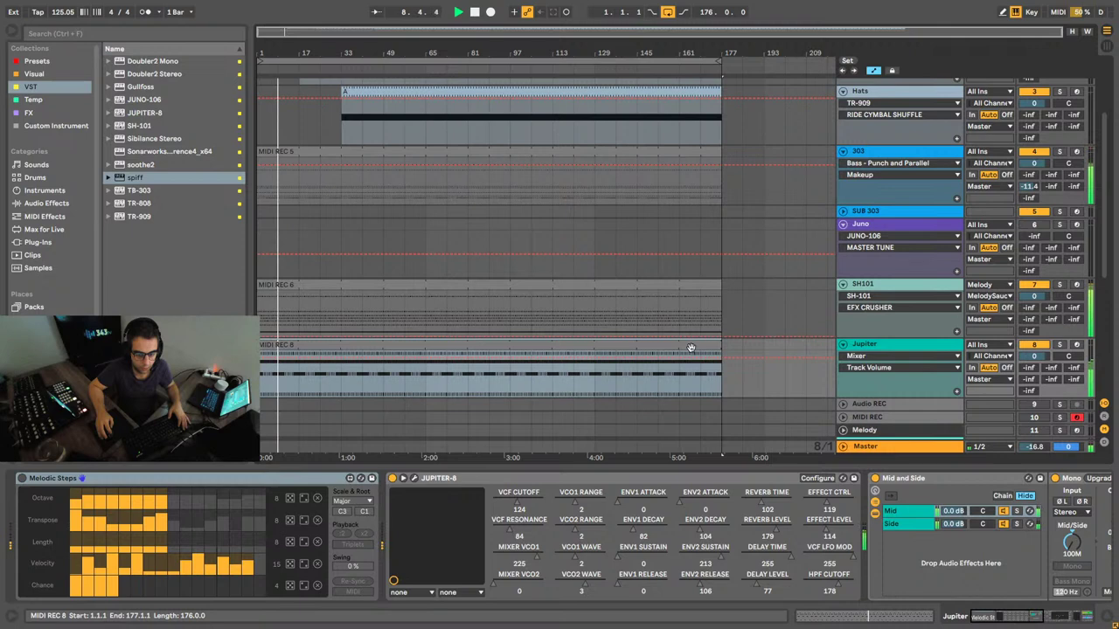
# Step: Set the Jupiter track's Gullfoss to 0 % tame, 1 % brighten and -18.5 dB boost
pyautogui.moveTo(1029, 621)
pyautogui.mouseDown()
pyautogui.moveTo(1053, 617)
pyautogui.moveTo(1019, 616)
pyautogui.moveTo(1040, 616)
pyautogui.mouseUp()
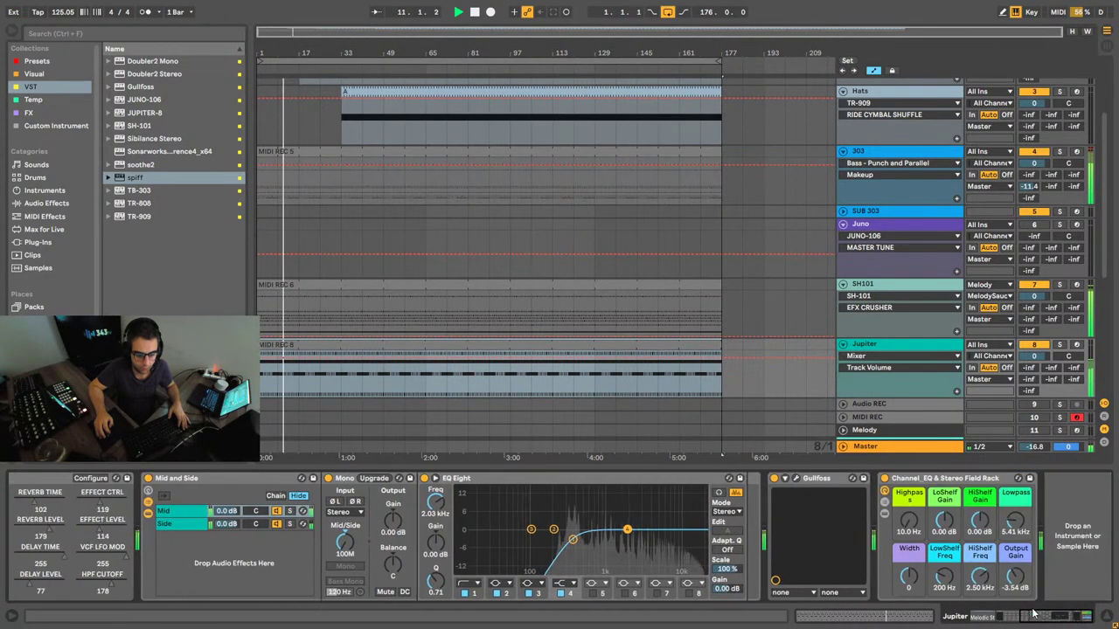
pyautogui.click(784, 478)
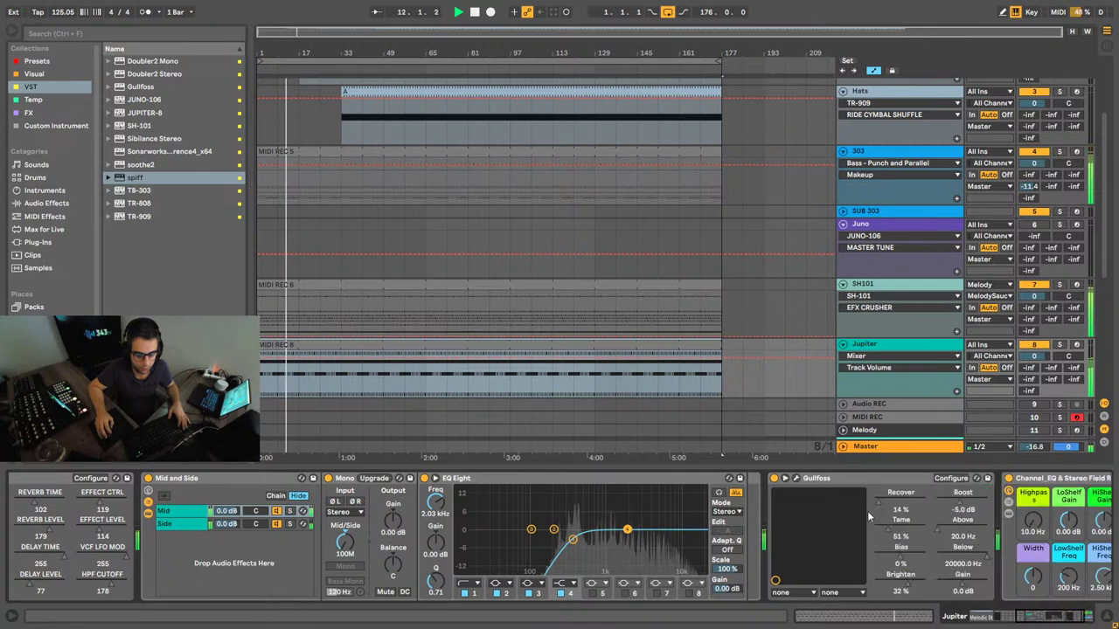
pyautogui.moveTo(887, 531); pyautogui.dragTo(898, 584)
pyautogui.moveTo(900, 622); pyautogui.dragTo(900, 618)
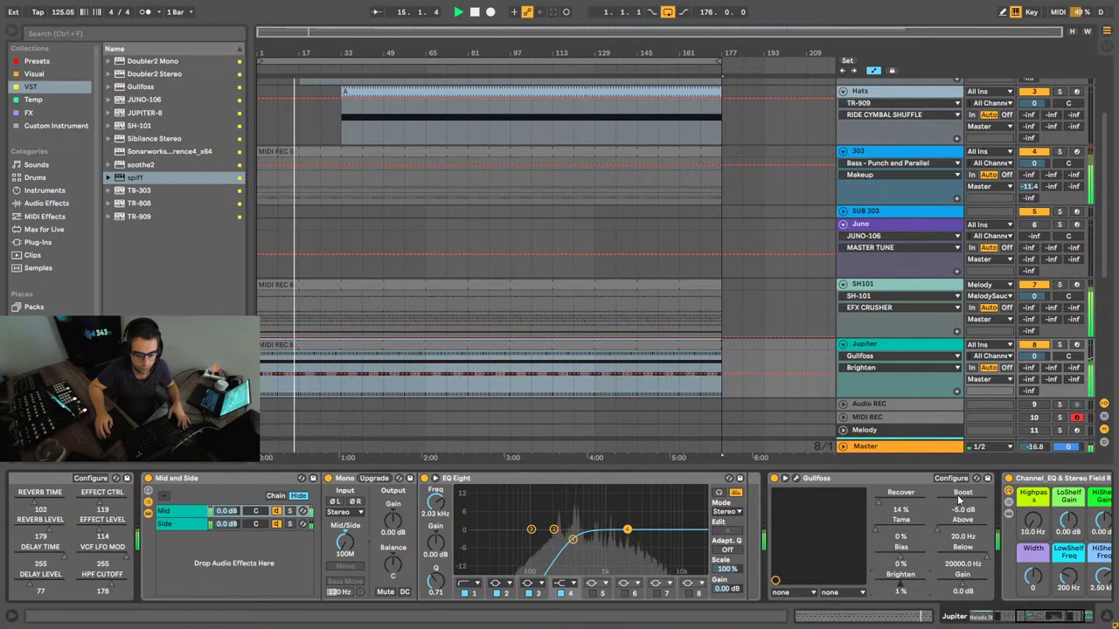
pyautogui.moveTo(962, 510)
pyautogui.mouseDown()
pyautogui.moveTo(962, 489)
pyautogui.moveTo(962, 521)
pyautogui.mouseUp()
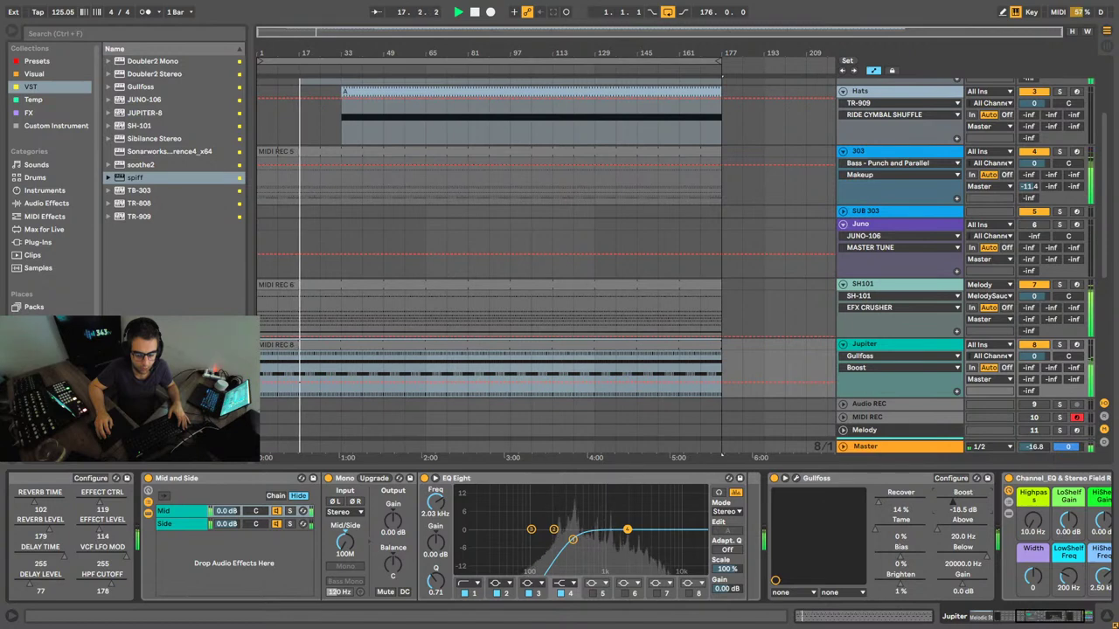
# Step: Set the JUPITER-8's VCF cutoff to 126, resonance to 10, VCO1 mix to 255 and VCO2 mix to 108
pyautogui.moveTo(1020, 614); pyautogui.dragTo(978, 615)
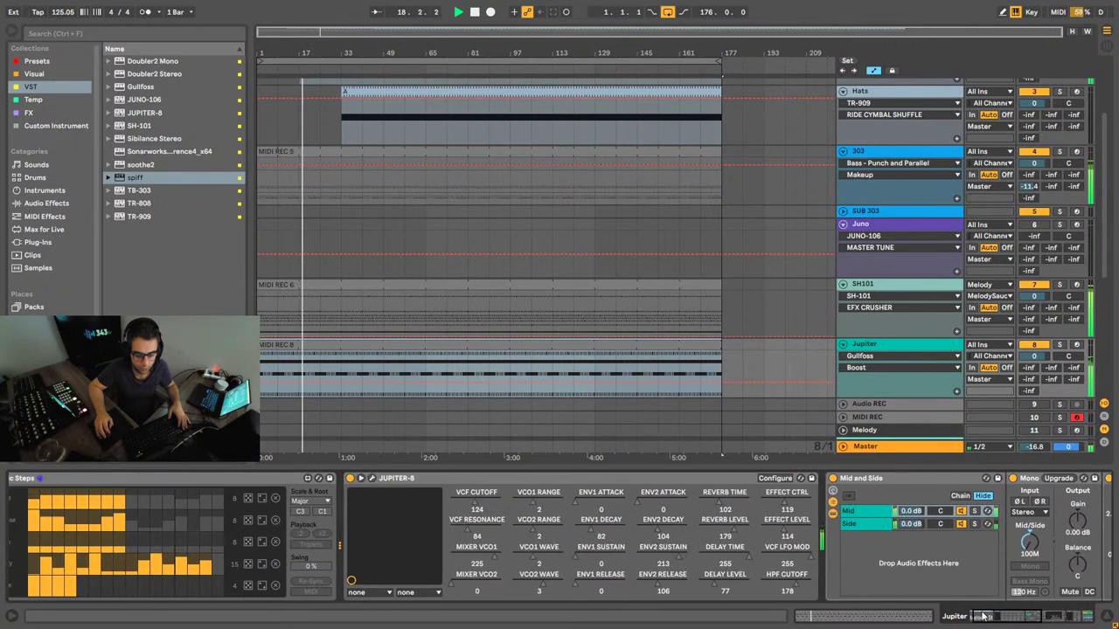
pyautogui.moveTo(473, 501); pyautogui.dragTo(473, 483)
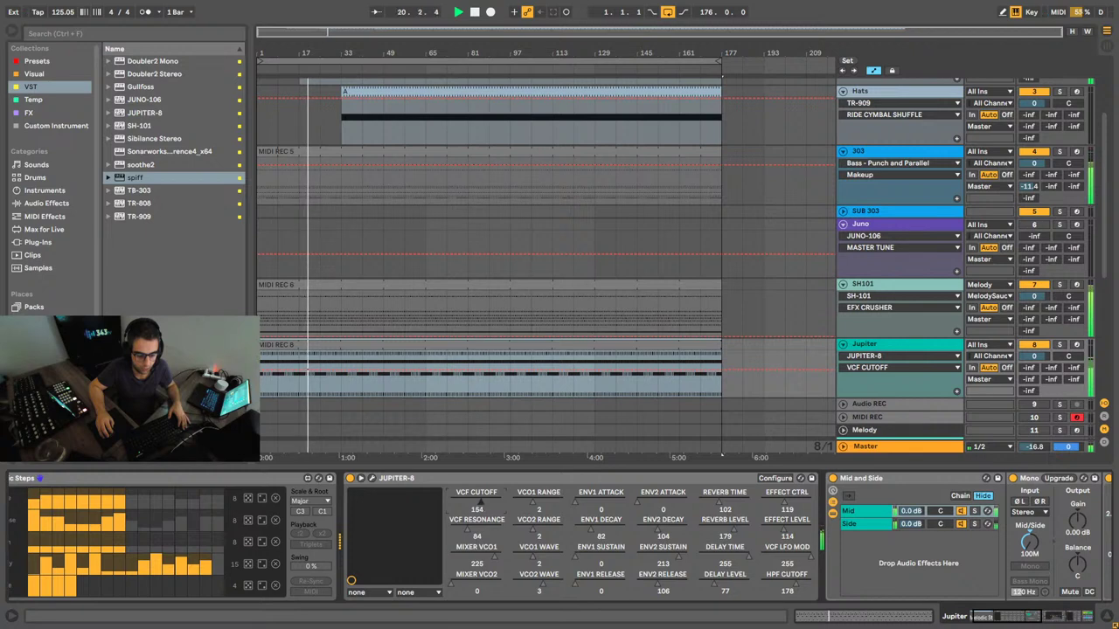
pyautogui.click(475, 524)
pyautogui.click(483, 561)
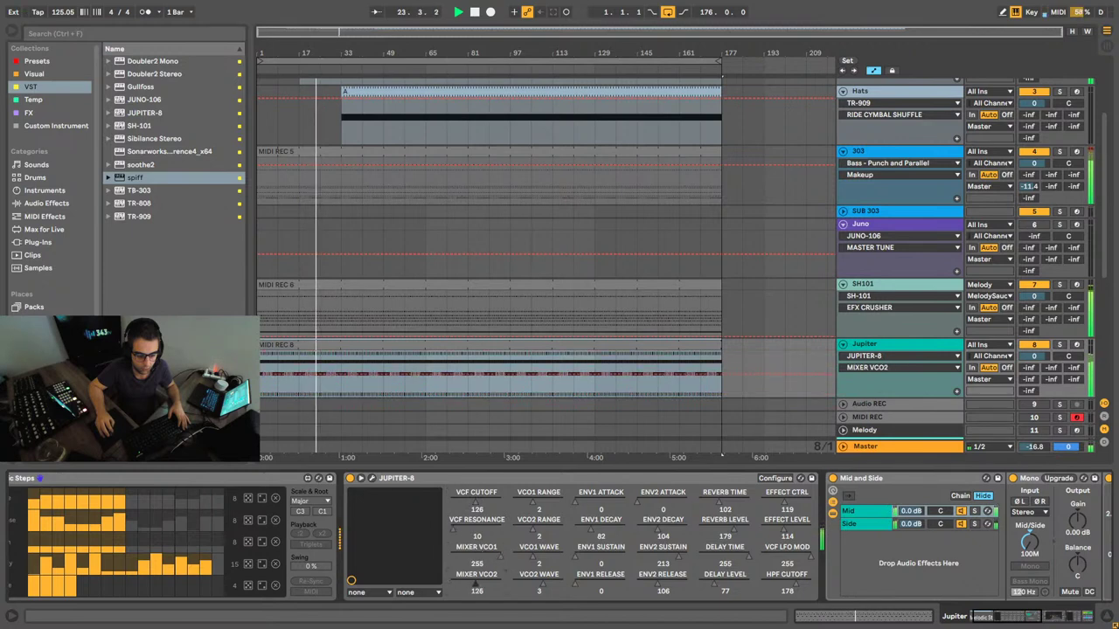
pyautogui.moveTo(500, 583); pyautogui.dragTo(483, 583)
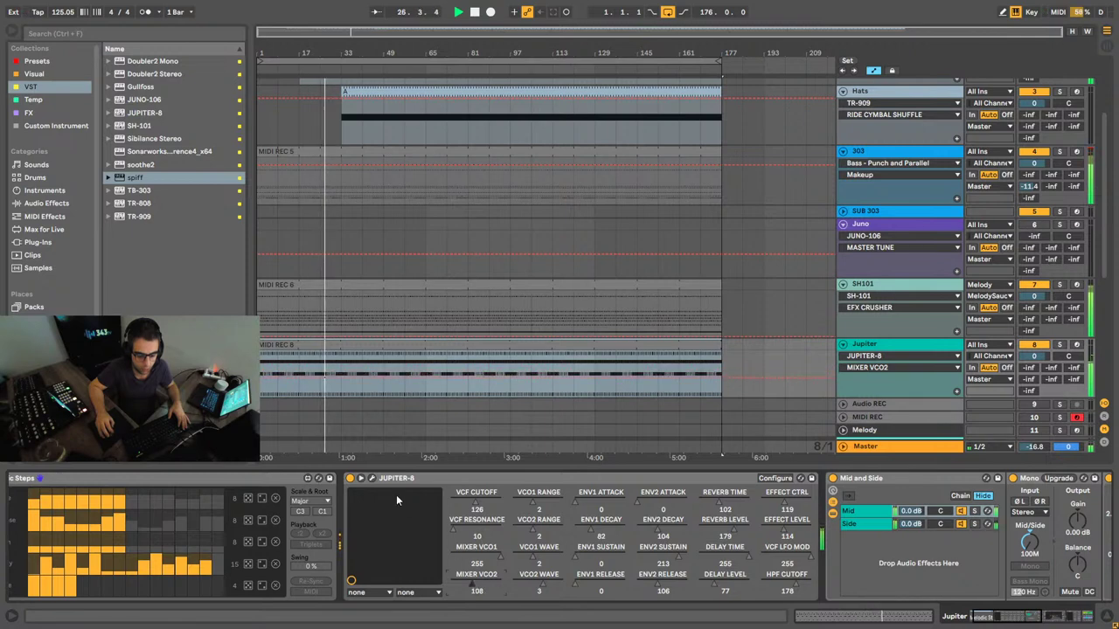
# Step: Load the D-1: PL Autoevolver patch from the Jupiter-8Techno bank into the JUPITER-8
pyautogui.click(351, 479)
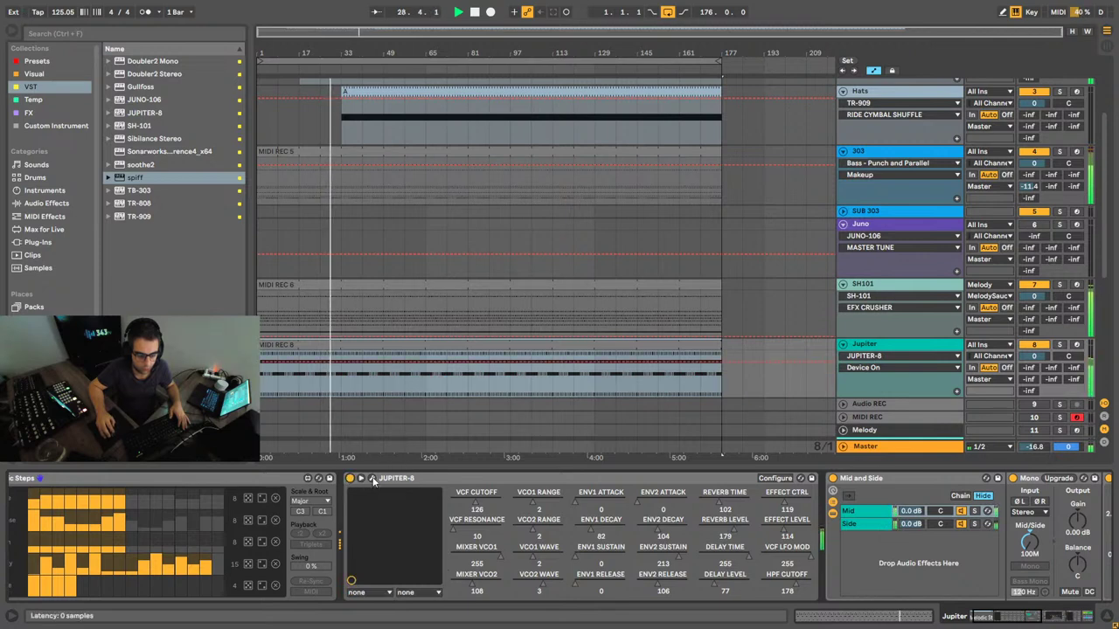
pyautogui.click(371, 478)
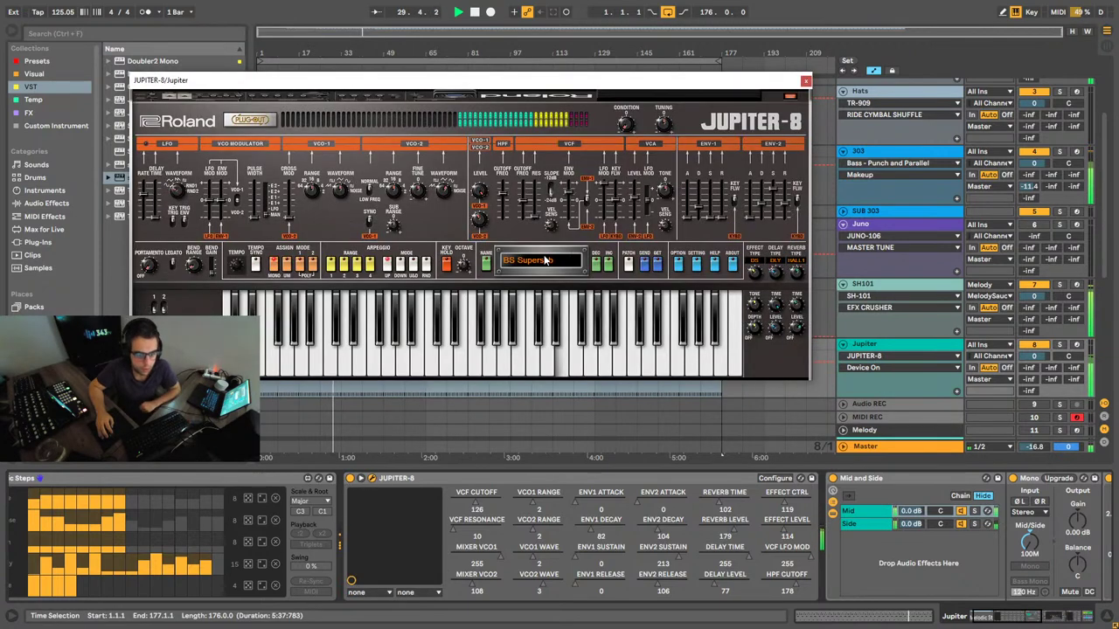
pyautogui.click(575, 256)
pyautogui.moveTo(550, 282)
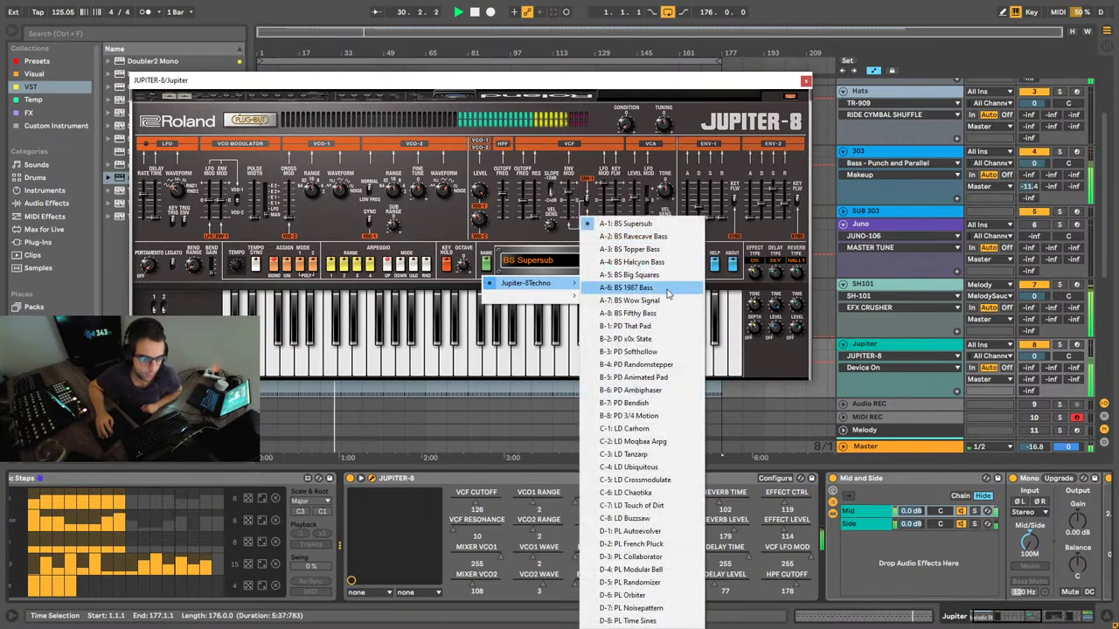
pyautogui.click(643, 533)
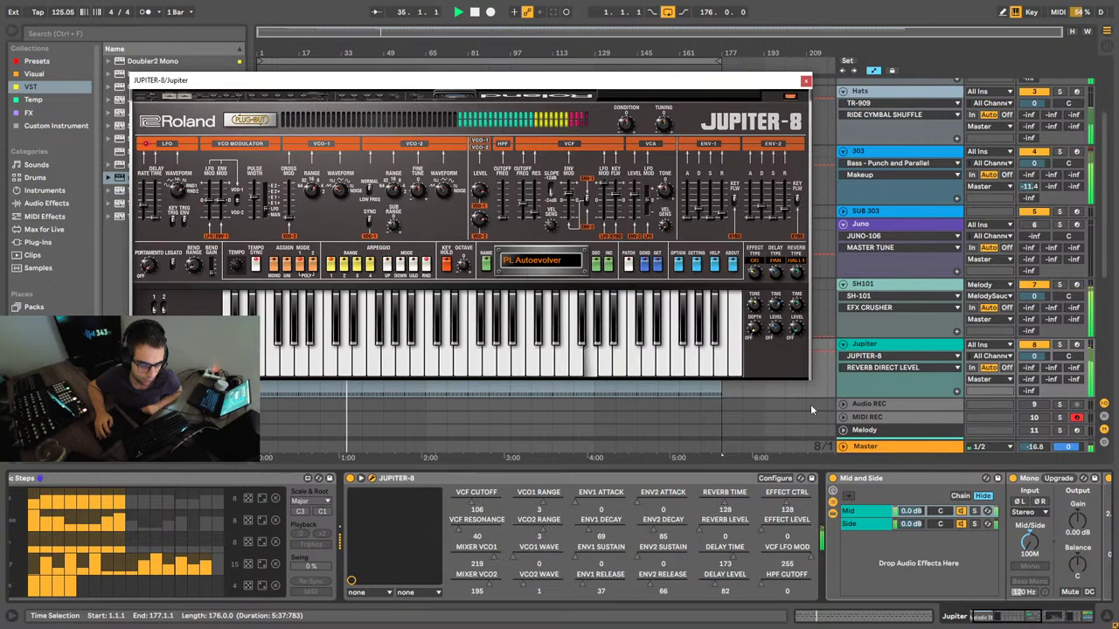
# Step: Check the Jupiter's Side and Mid chains by muting each in turn, and set the Mid chain's volume to -17.0 dB
pyautogui.click(961, 523)
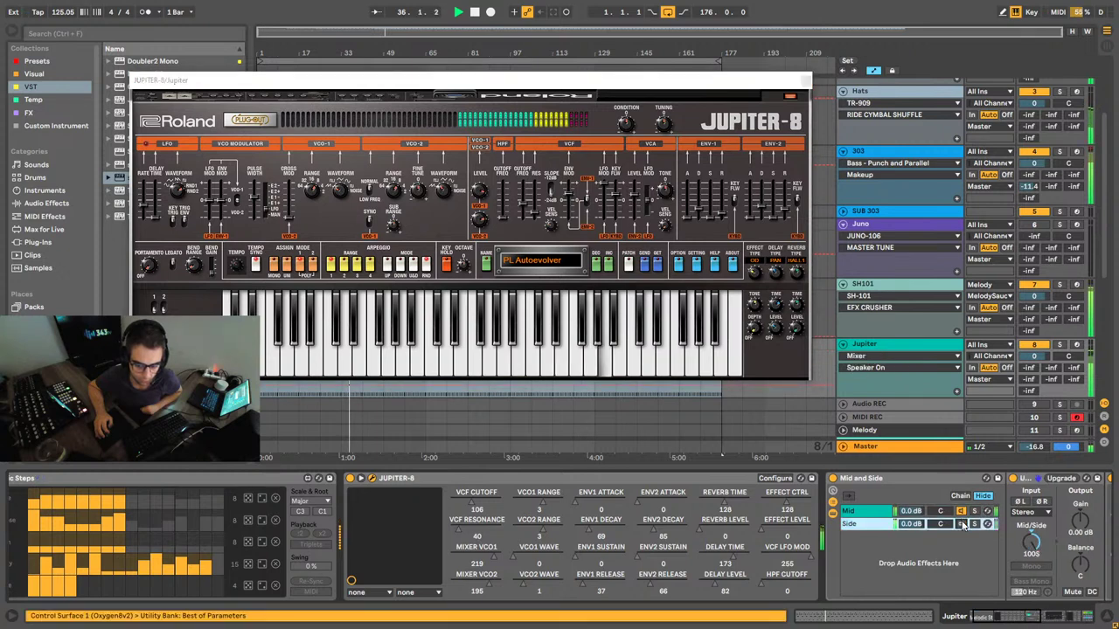
pyautogui.click(962, 523)
pyautogui.click(961, 511)
pyautogui.click(1008, 618)
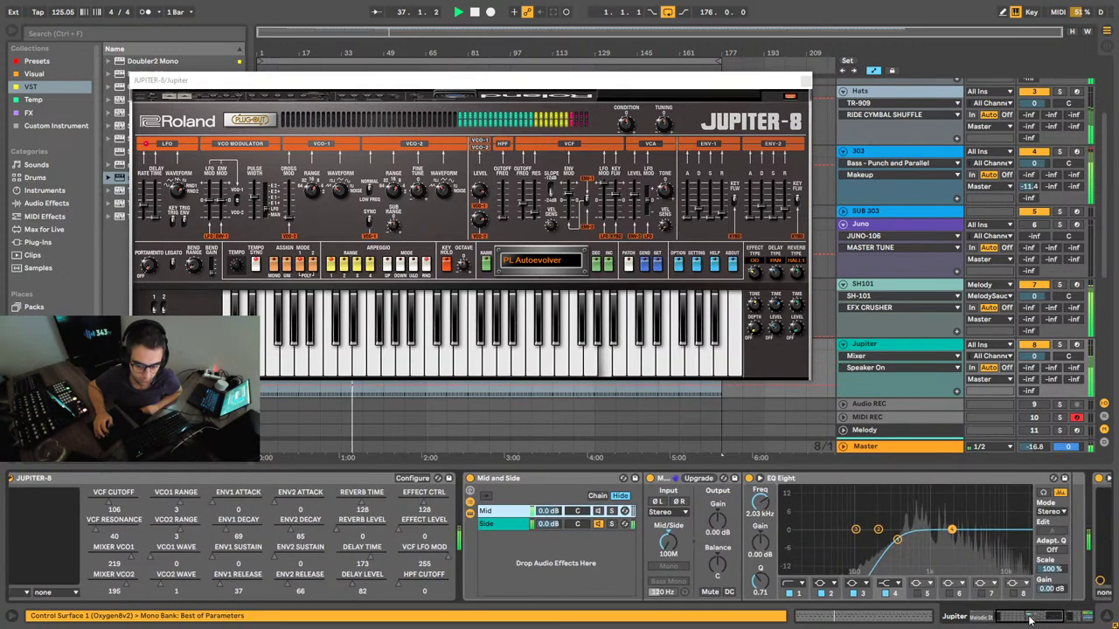
pyautogui.click(516, 512)
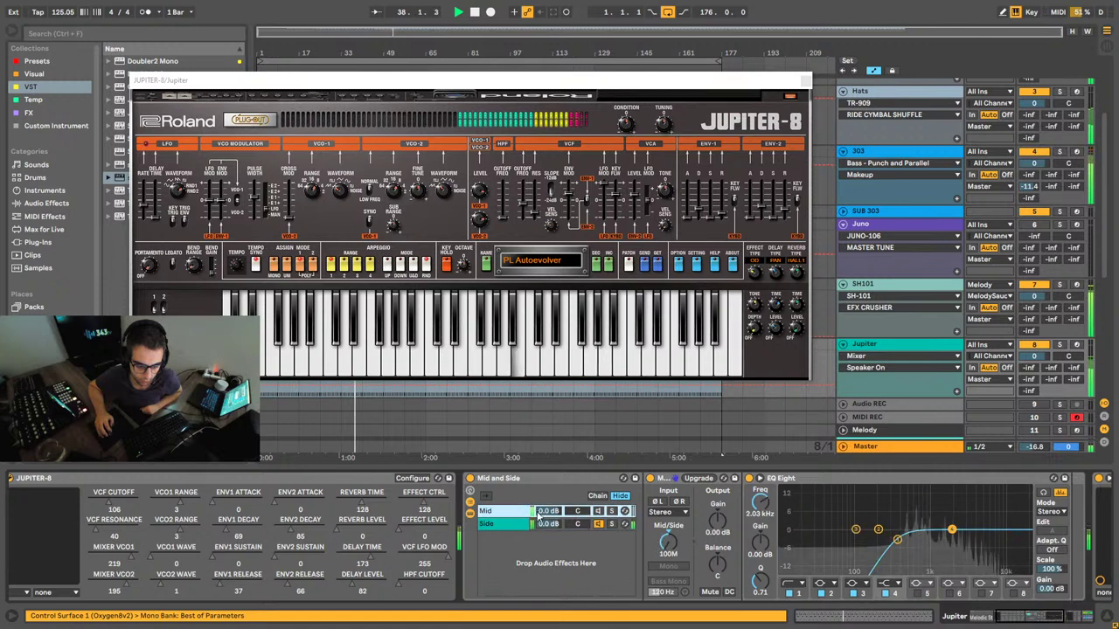
pyautogui.moveTo(548, 511); pyautogui.dragTo(548, 535)
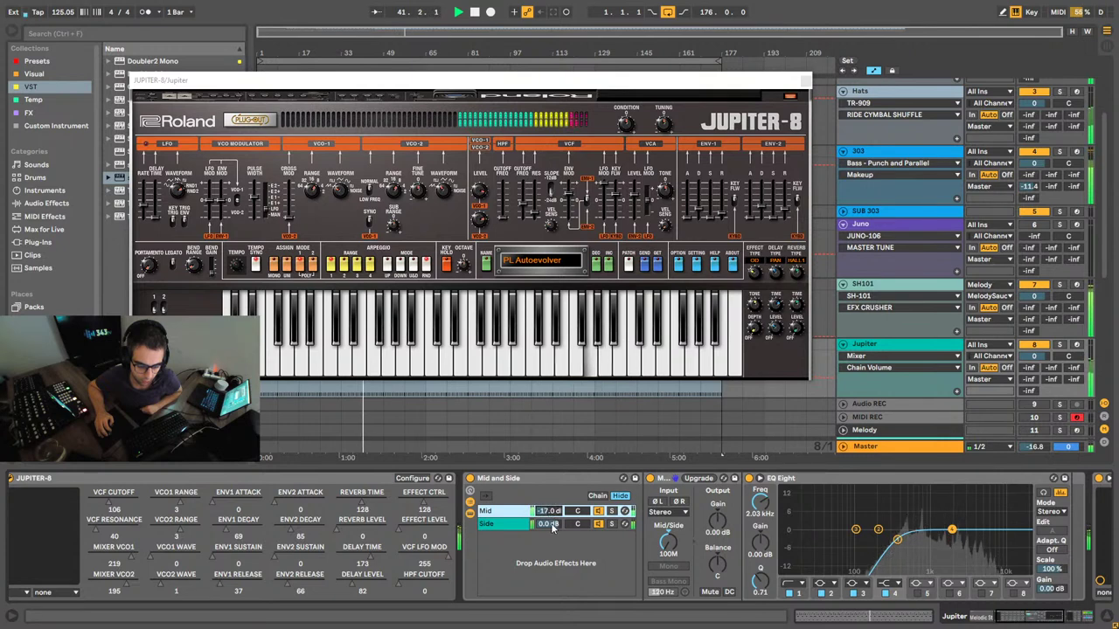
pyautogui.click(947, 618)
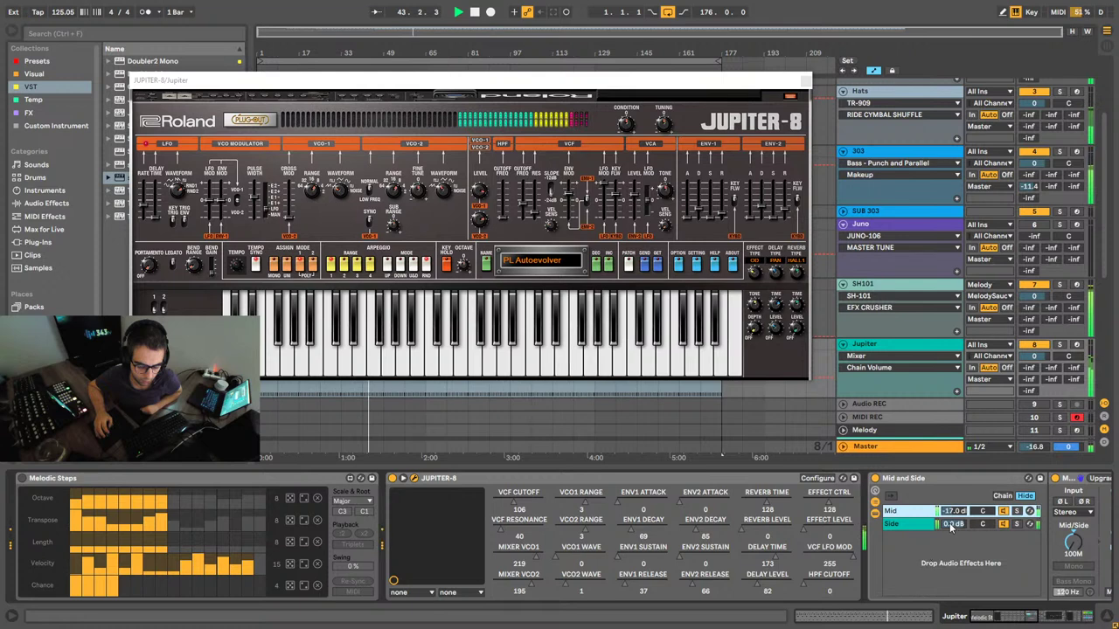
# Step: Switch off the JUPITER-8 device, close its window and select the Juno track
pyautogui.click(391, 479)
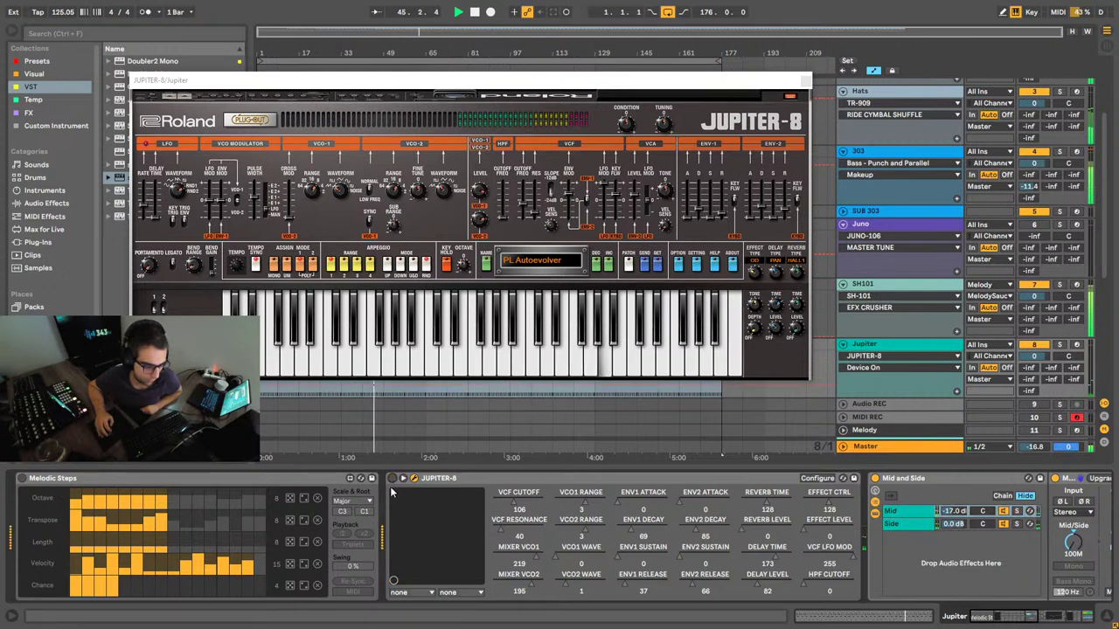
pyautogui.click(805, 82)
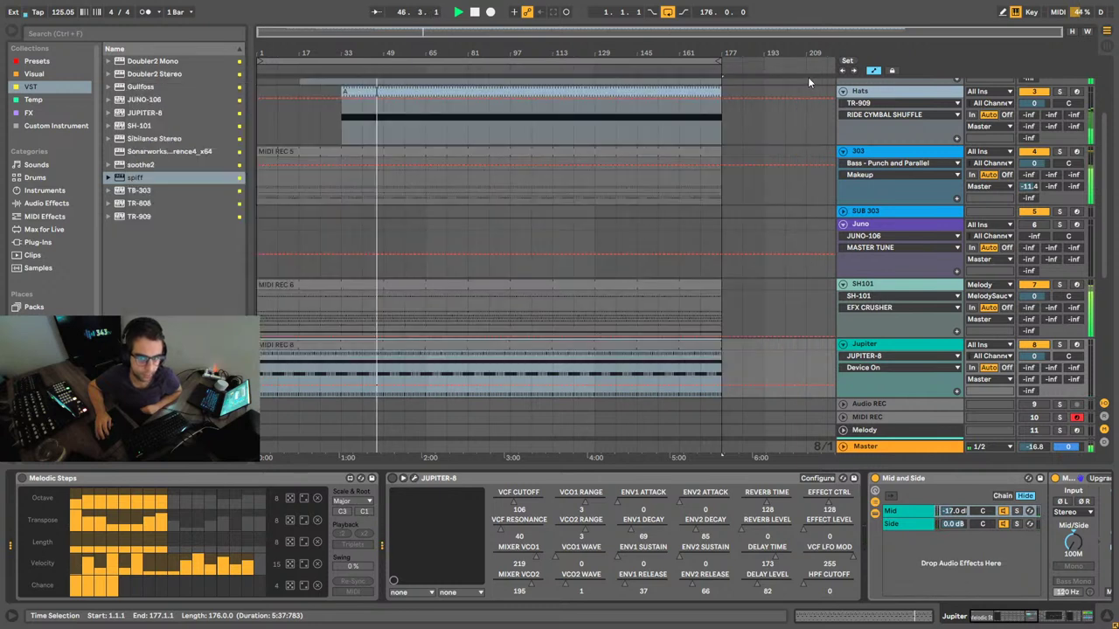
pyautogui.click(789, 230)
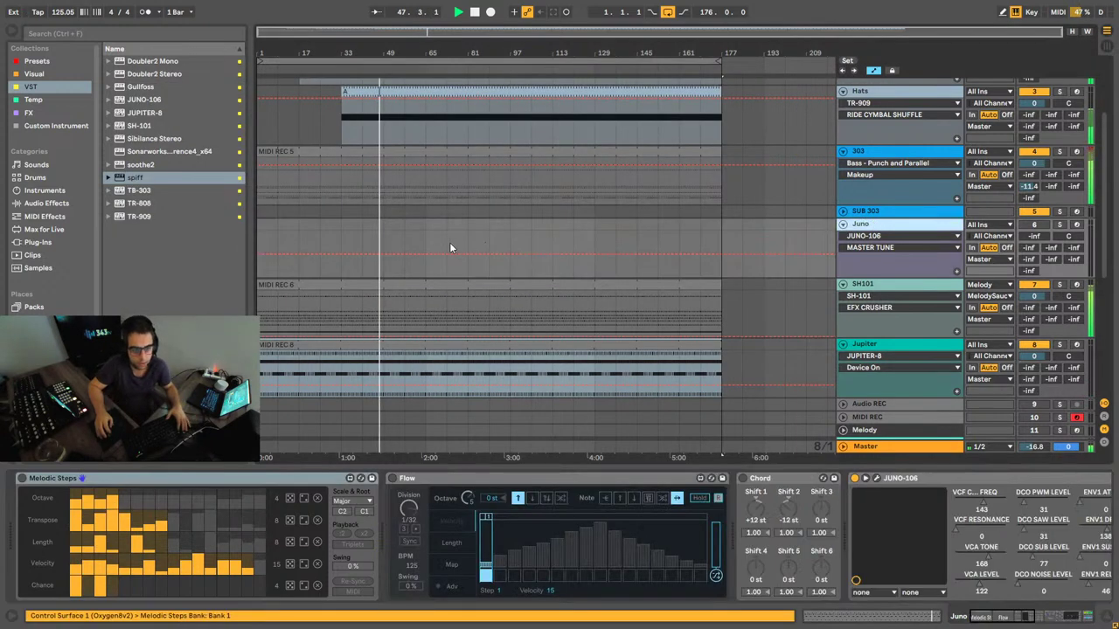
pyautogui.scroll(3, 424, 243)
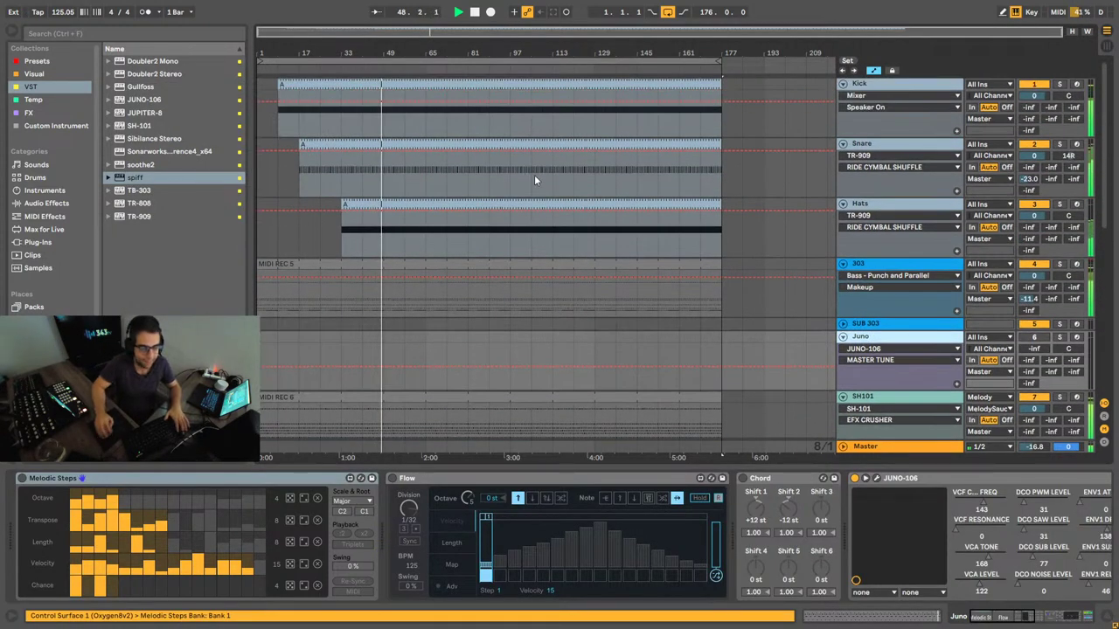
pyautogui.click(879, 330)
pyautogui.click(881, 339)
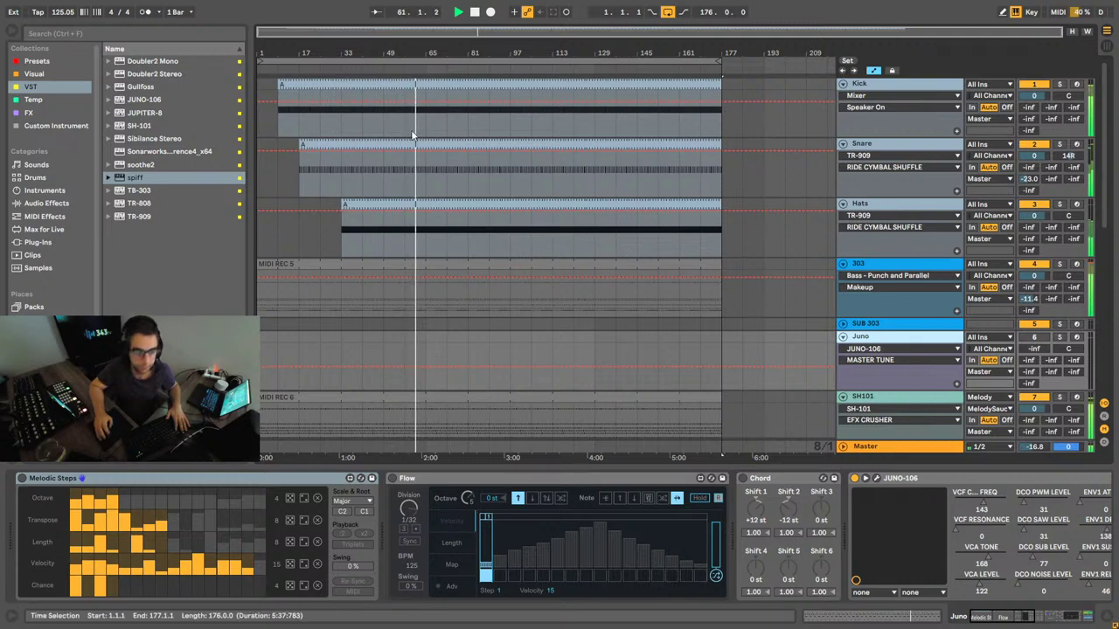
# Step: Place the insert marker at bar 73 on the Hats track, review the arrangement during playback, and stop playback
pyautogui.click(453, 252)
pyautogui.scroll(-3, 764, 209)
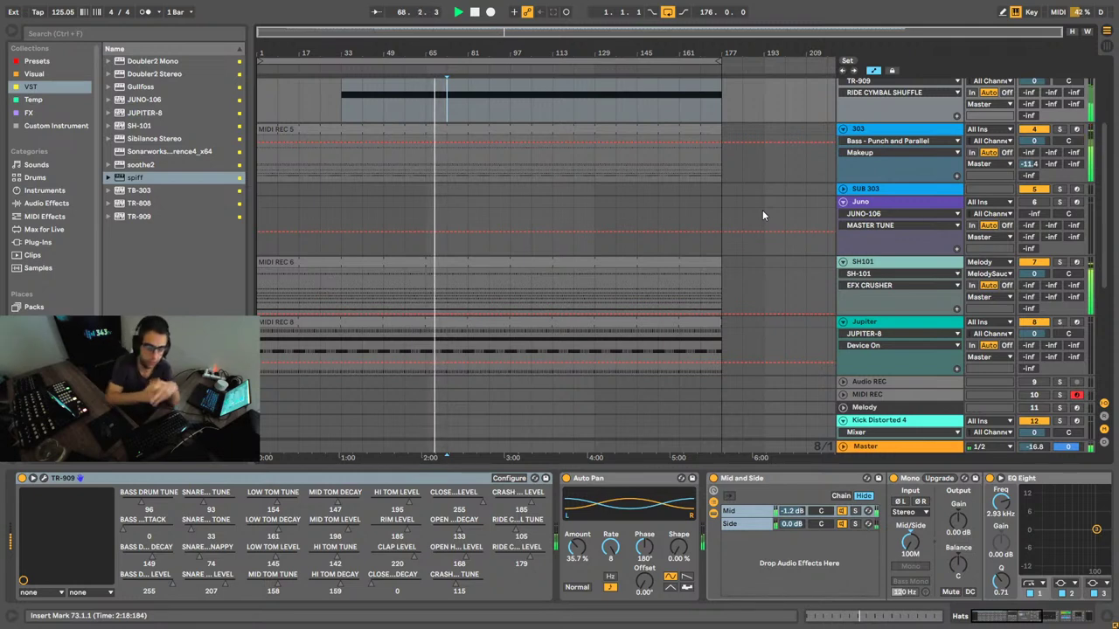
pyautogui.scroll(5, 437, 255)
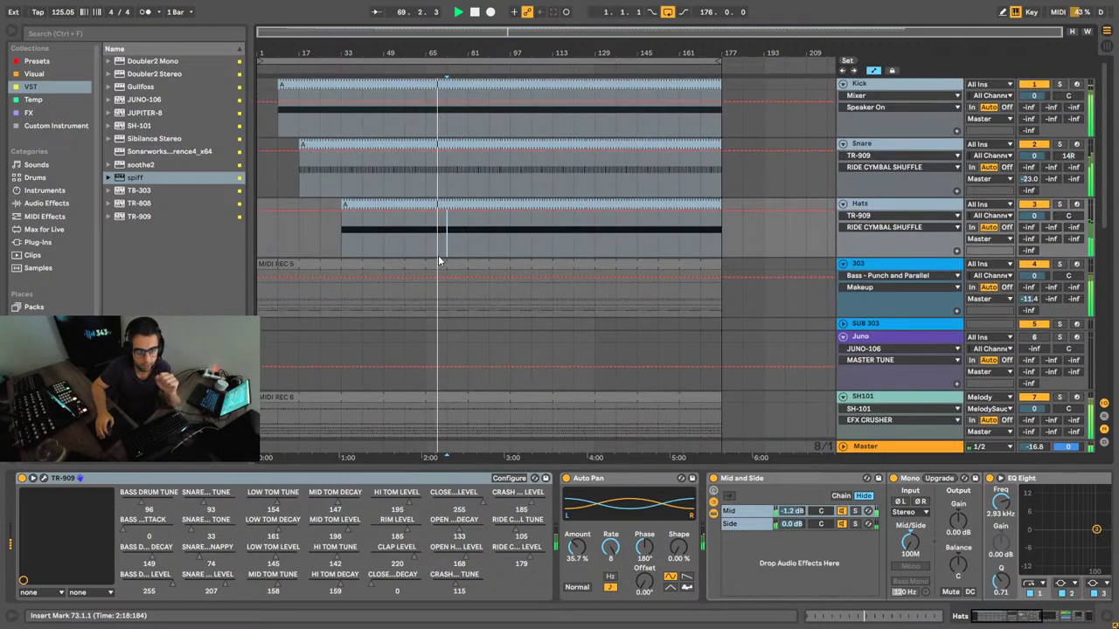
pyautogui.scroll(-4, 441, 312)
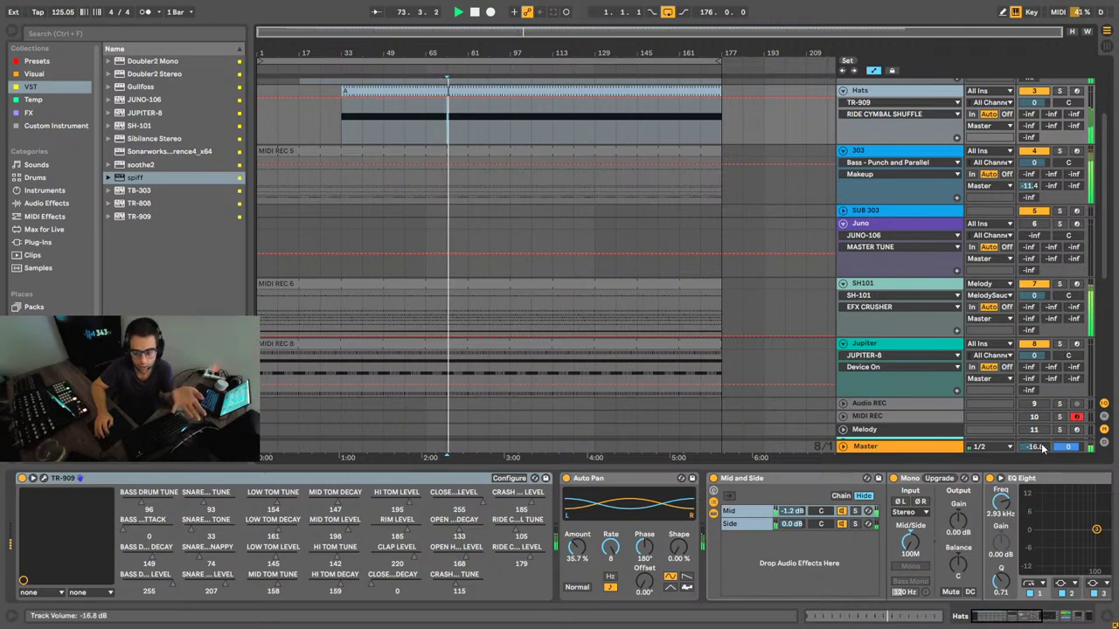
pyautogui.press('space')
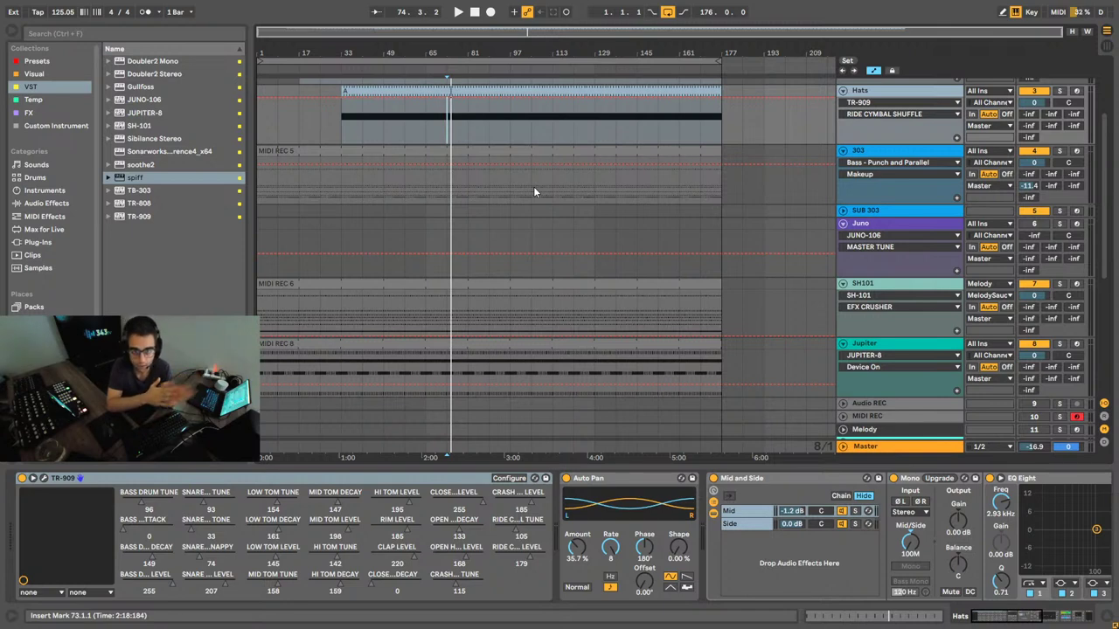
# Step: Open the SH-101 on the SH101 track, look through its patch banks without changing the patch, and close its window
pyautogui.click(844, 284)
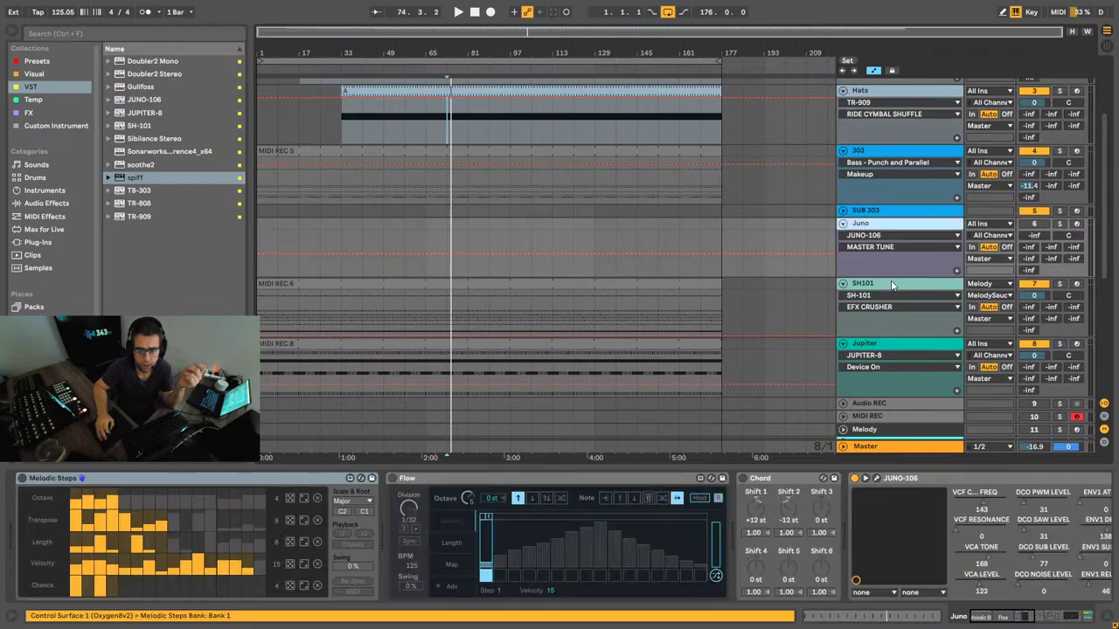
pyautogui.click(376, 478)
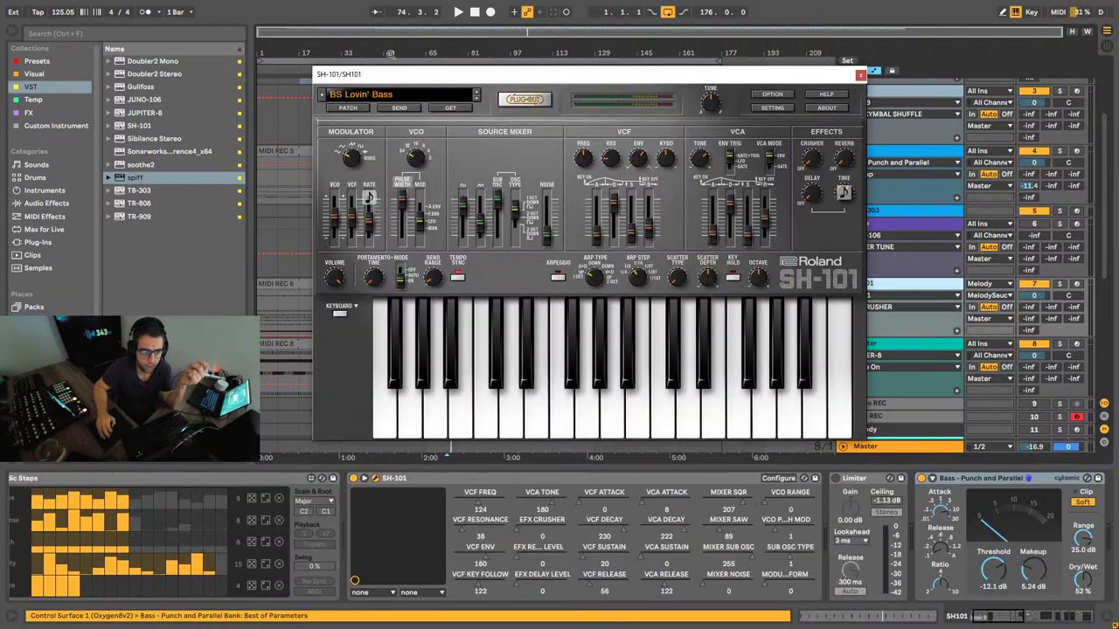
pyautogui.click(428, 91)
pyautogui.moveTo(404, 132)
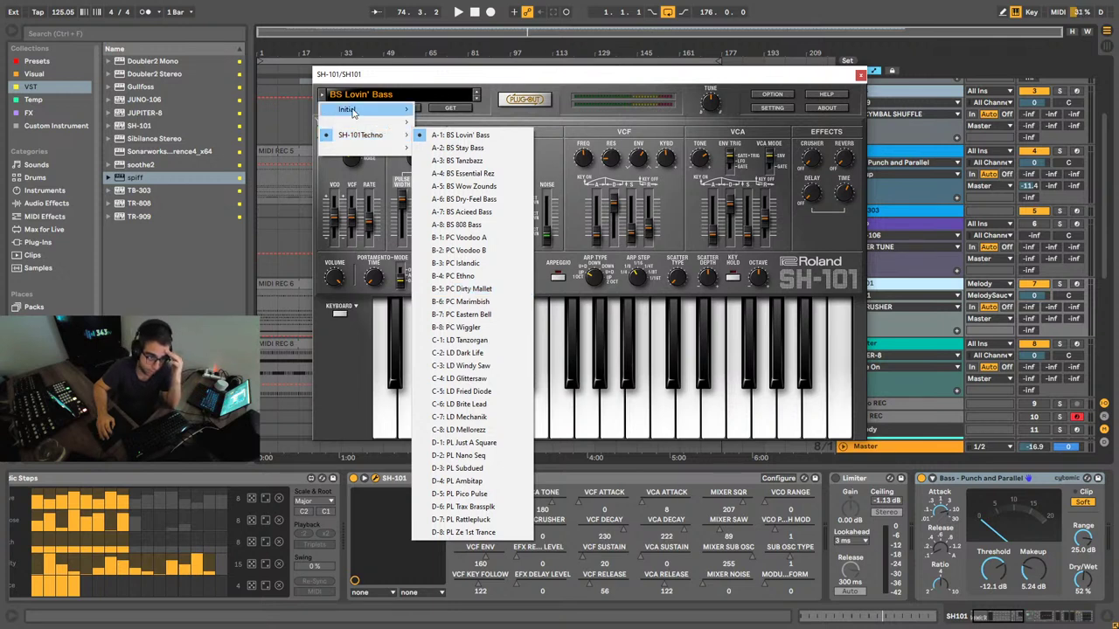
pyautogui.moveTo(354, 110)
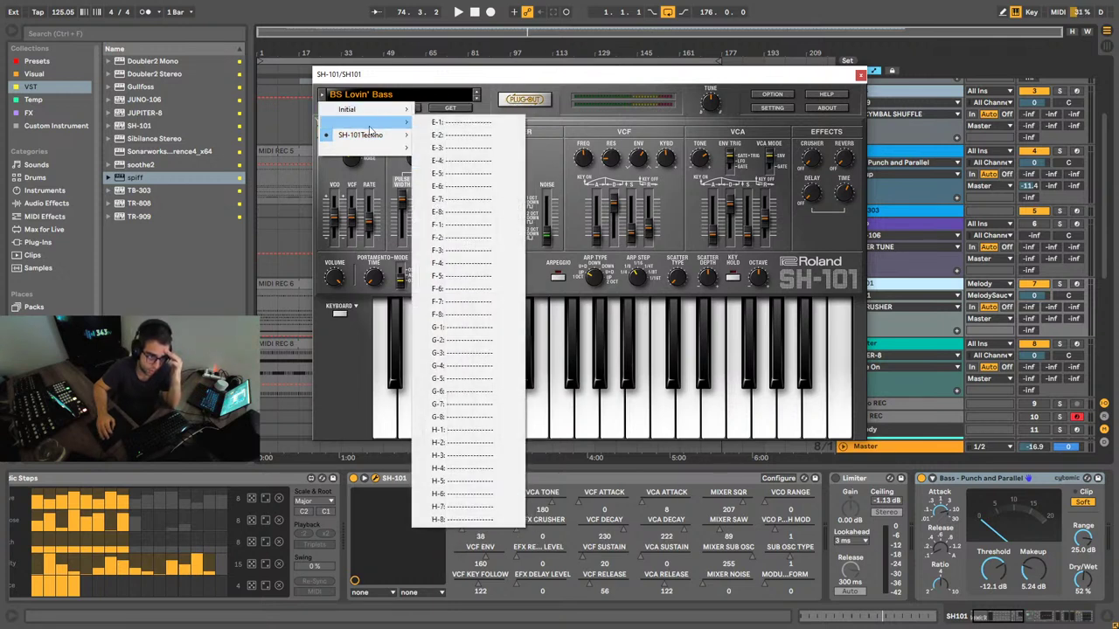
pyautogui.moveTo(372, 148)
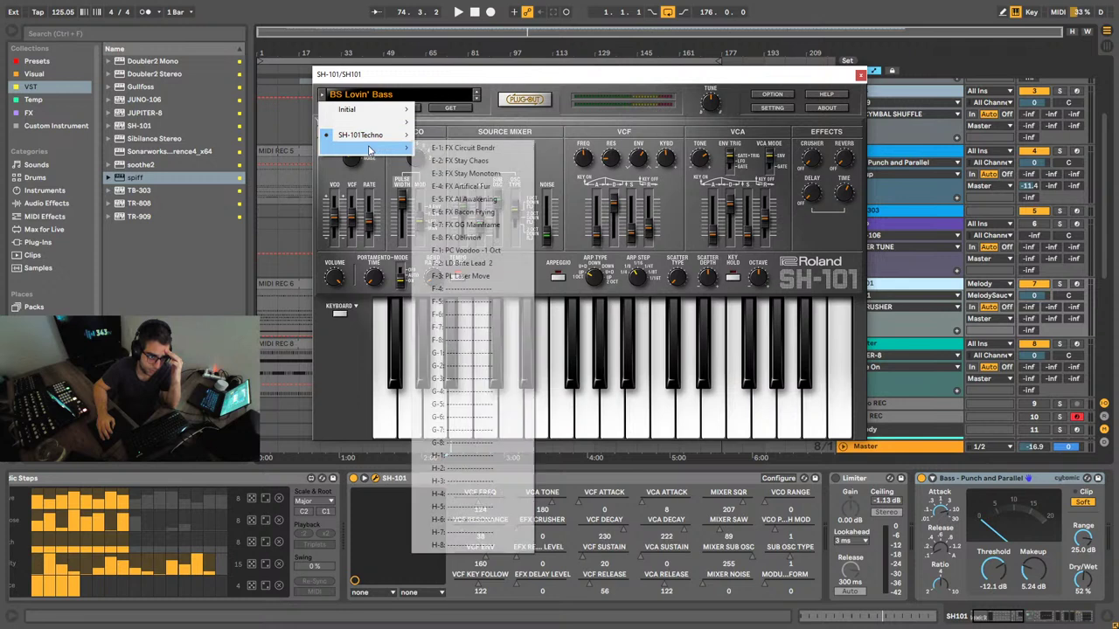
pyautogui.click(560, 125)
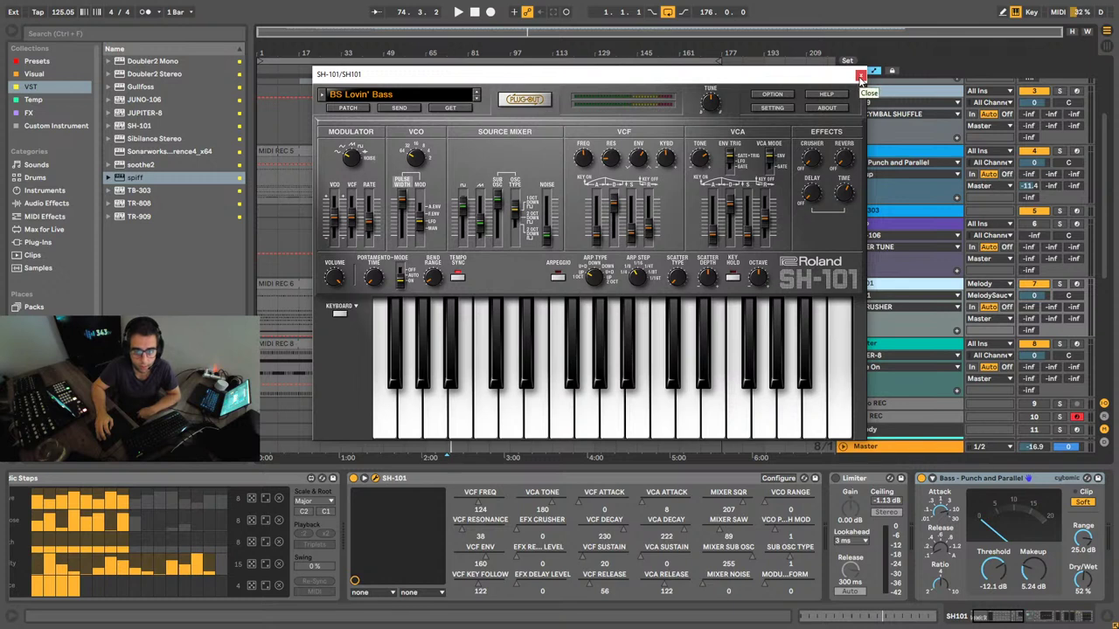
pyautogui.moveTo(837, 76); pyautogui.dragTo(840, 77)
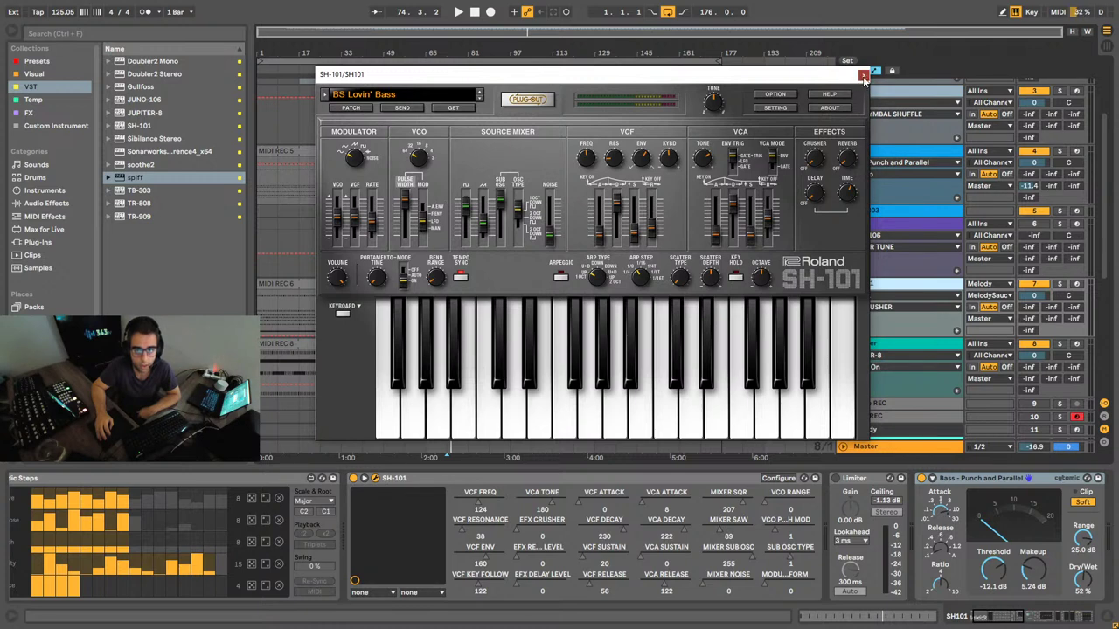
pyautogui.click(863, 76)
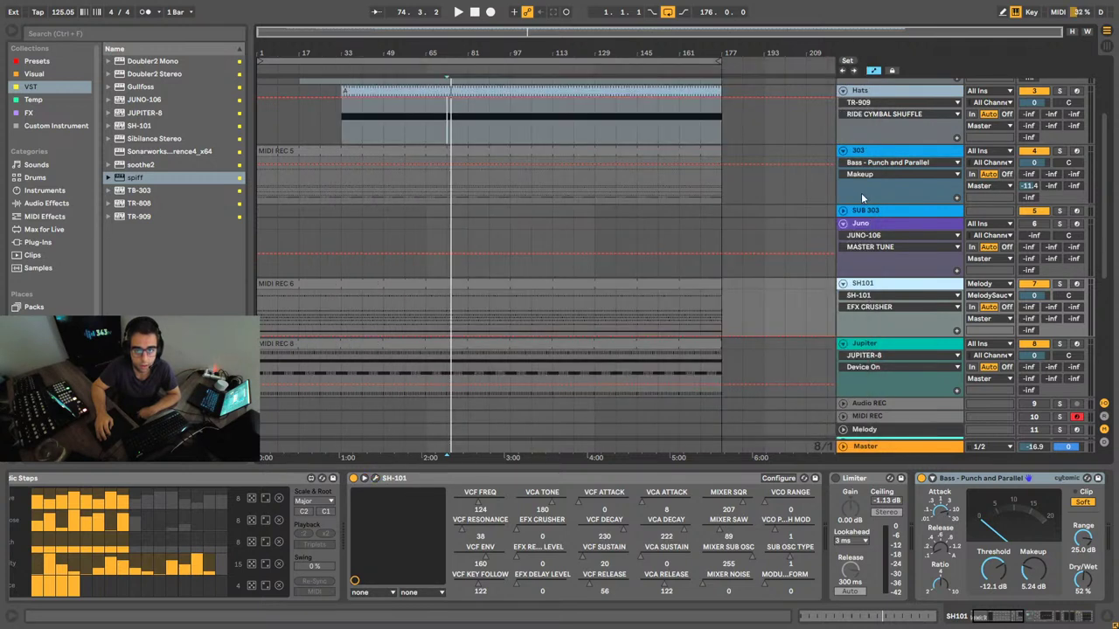
# Step: Examine the Melodic Steps sequence on the 303 track and the Melodic Steps and Flow devices on the Juno track
pyautogui.click(883, 154)
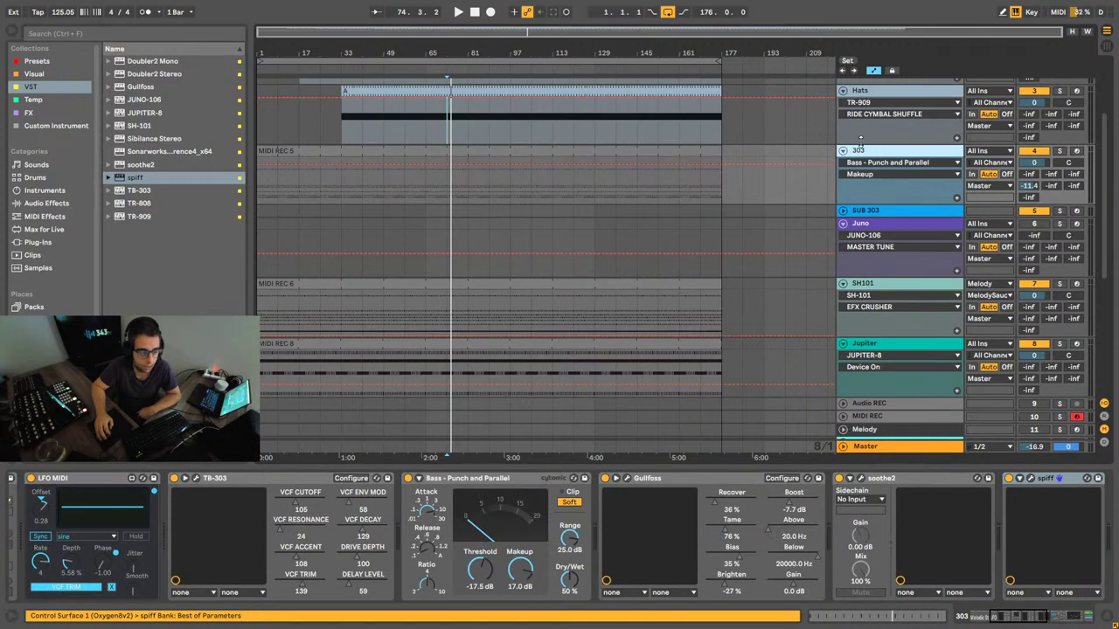
pyautogui.moveTo(1006, 617); pyautogui.dragTo(939, 619)
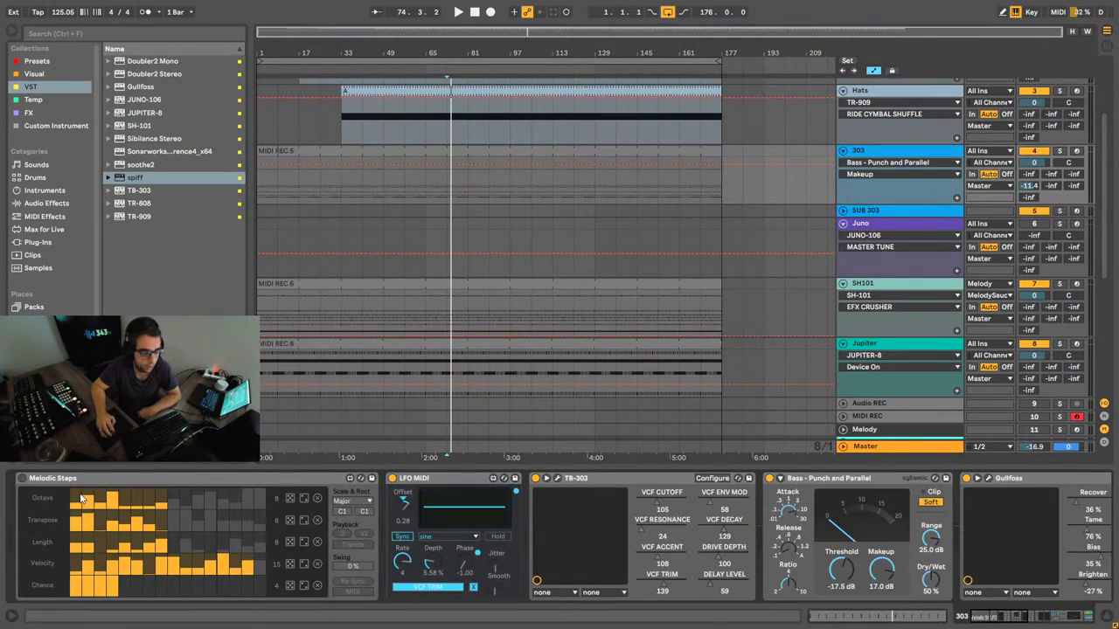
pyautogui.click(871, 223)
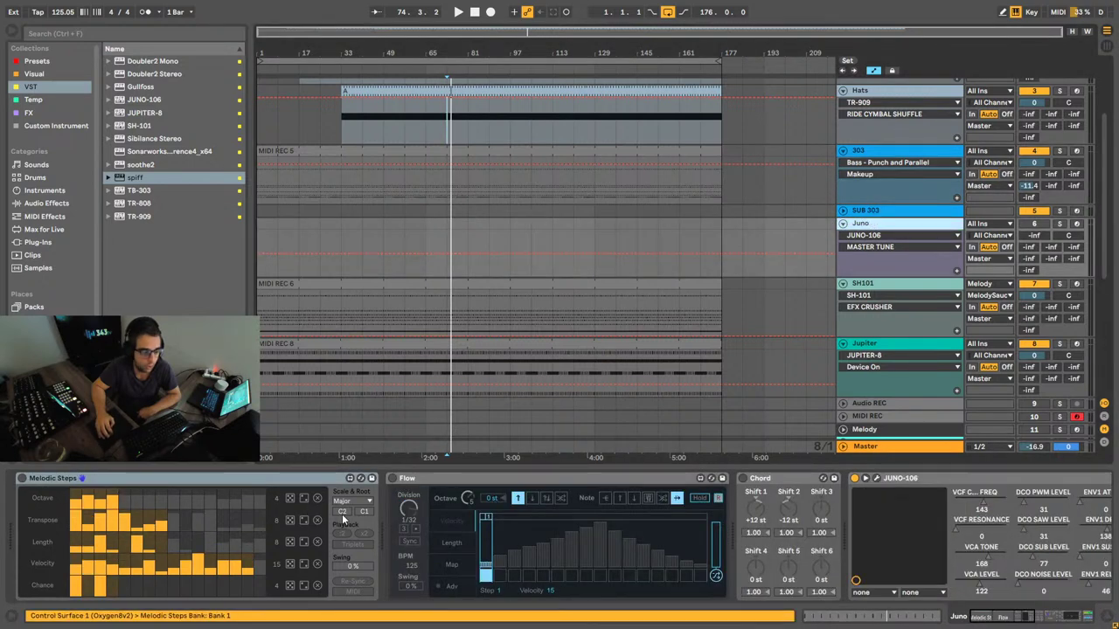
pyautogui.click(401, 479)
pyautogui.click(392, 479)
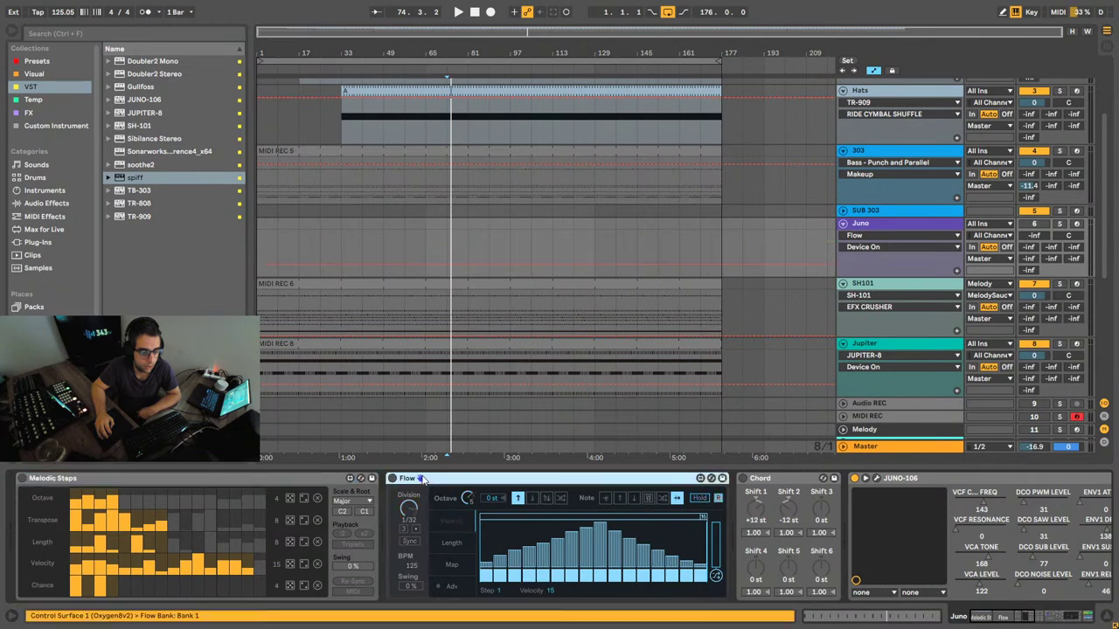
pyautogui.click(294, 484)
pyautogui.click(448, 483)
pyautogui.click(189, 483)
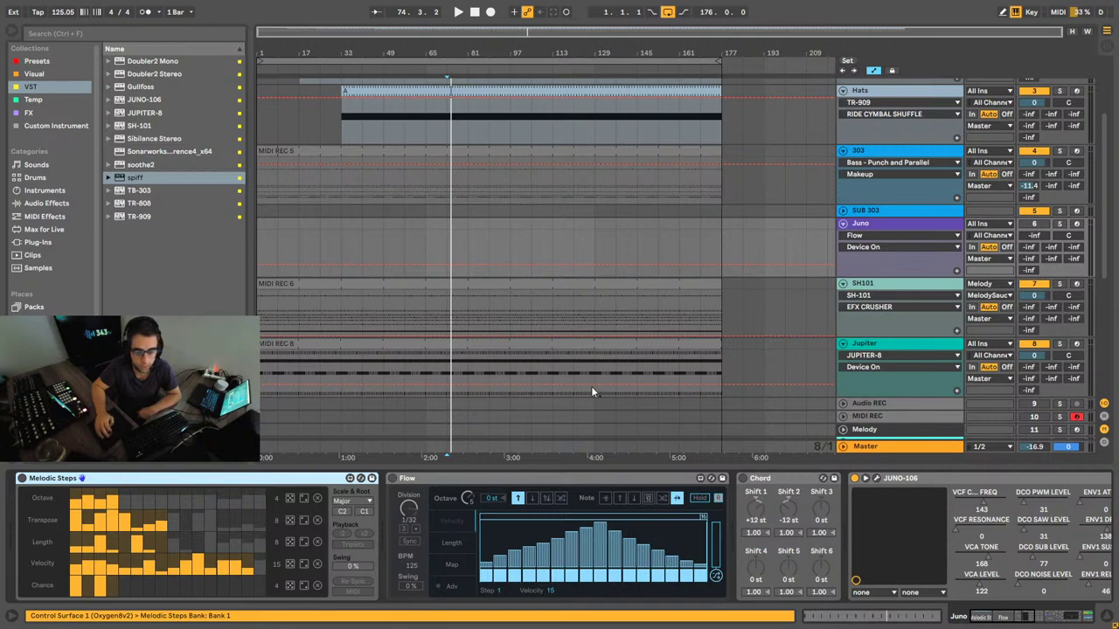
# Step: Place the insert marker at bar 33 on the Snare track and start playback from there
pyautogui.scroll(2, 804, 218)
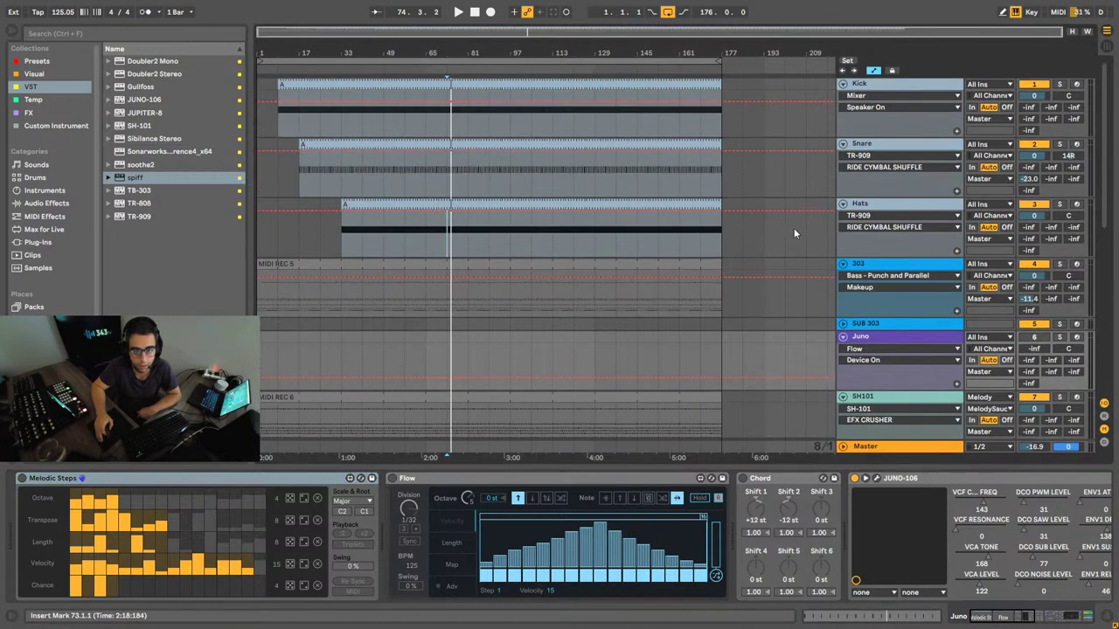
pyautogui.scroll(-3, 797, 227)
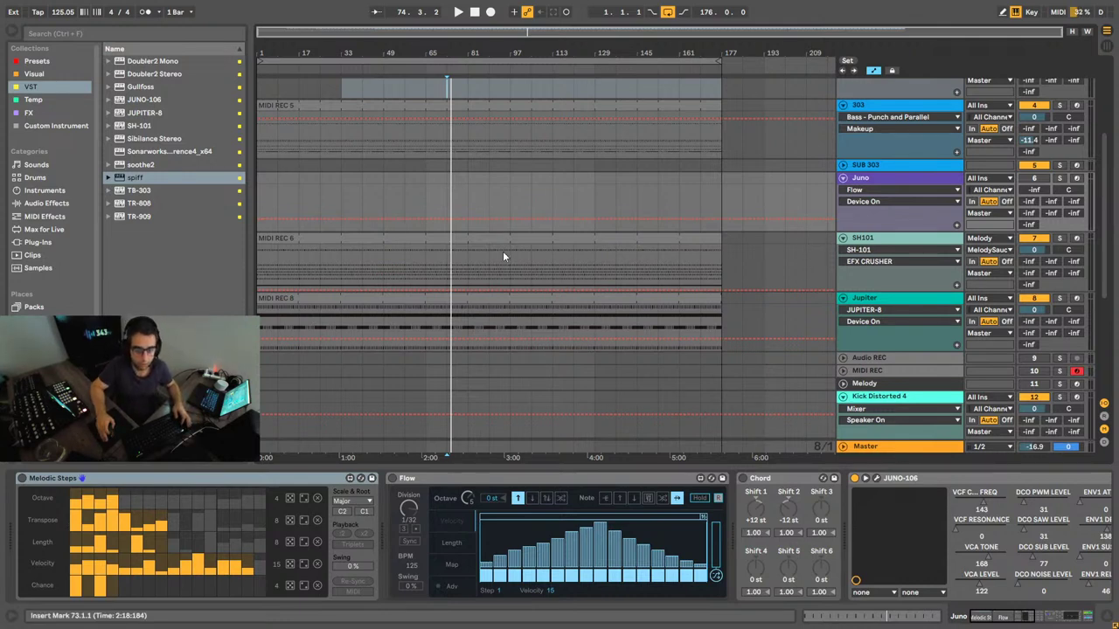
pyautogui.scroll(6, 509, 274)
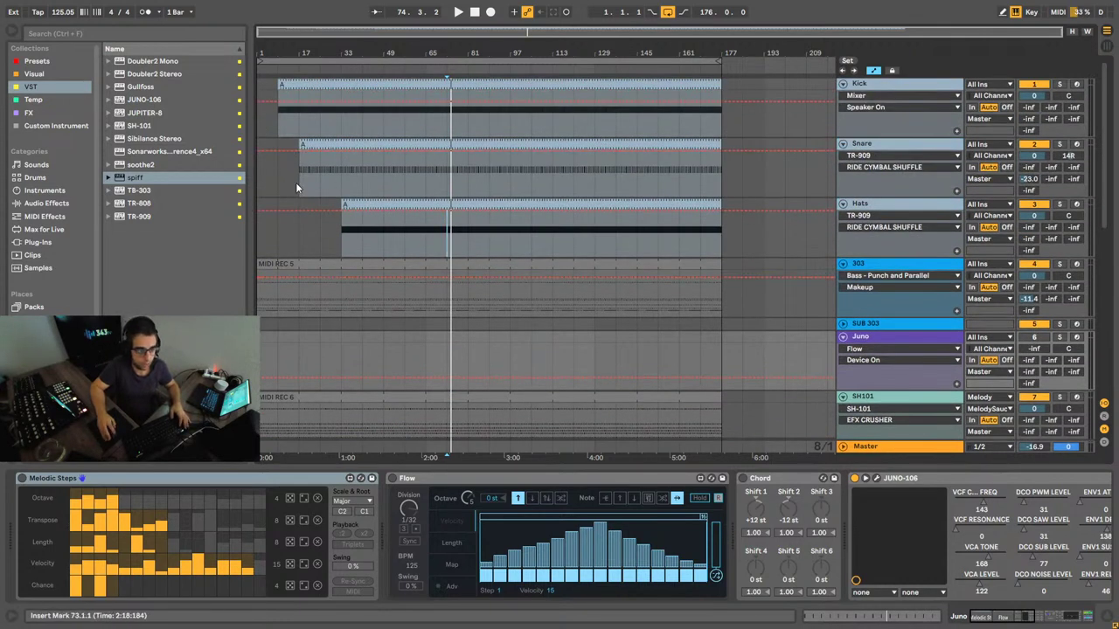
pyautogui.click(289, 181)
pyautogui.click(342, 182)
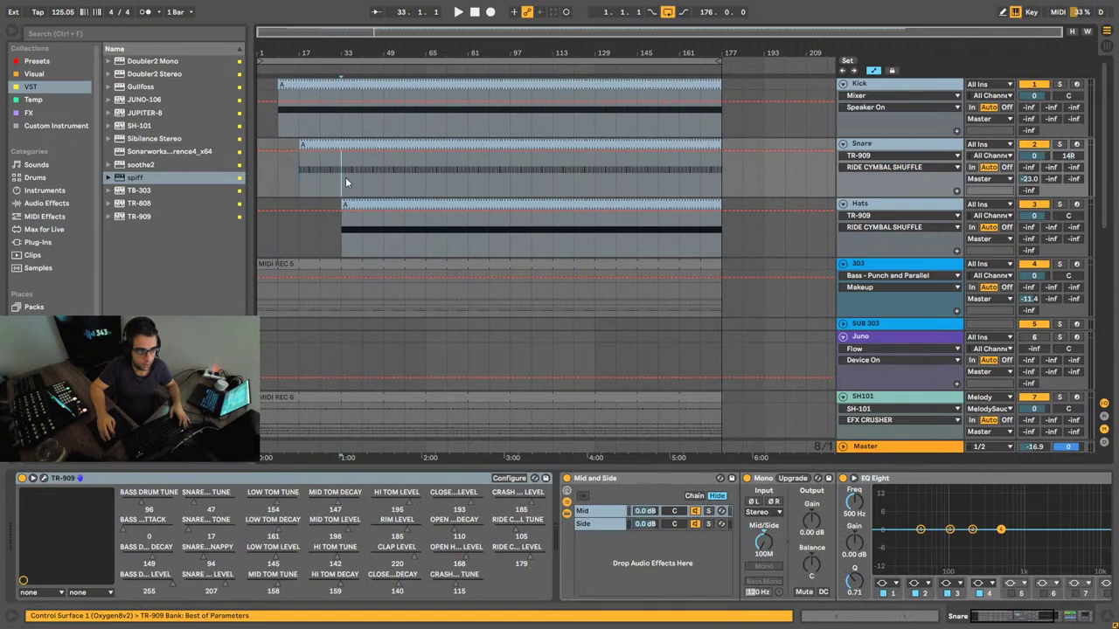
pyautogui.press('space')
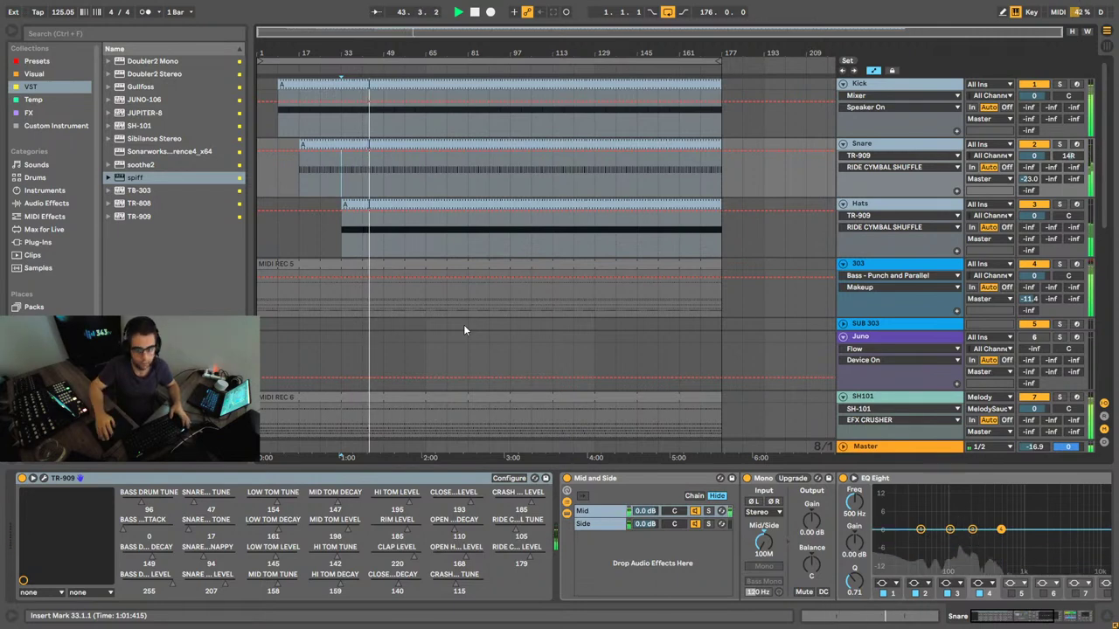
# Step: Bring in the Juno track at 0 dB with its Melodic Steps device switched on, and try out the Flow device
pyautogui.click(553, 337)
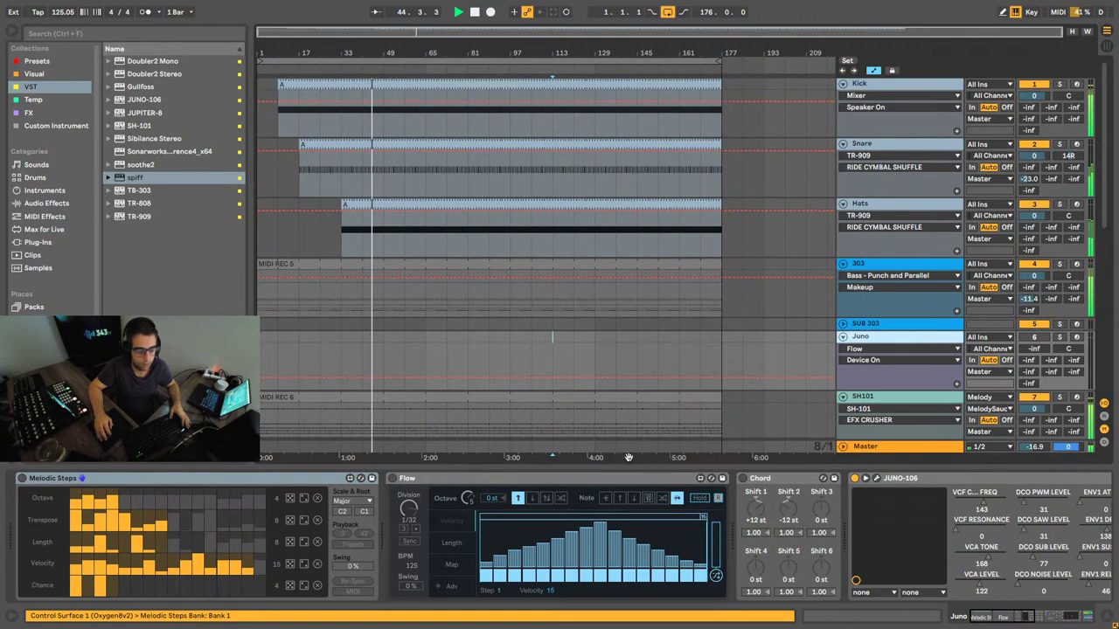
pyautogui.click(32, 492)
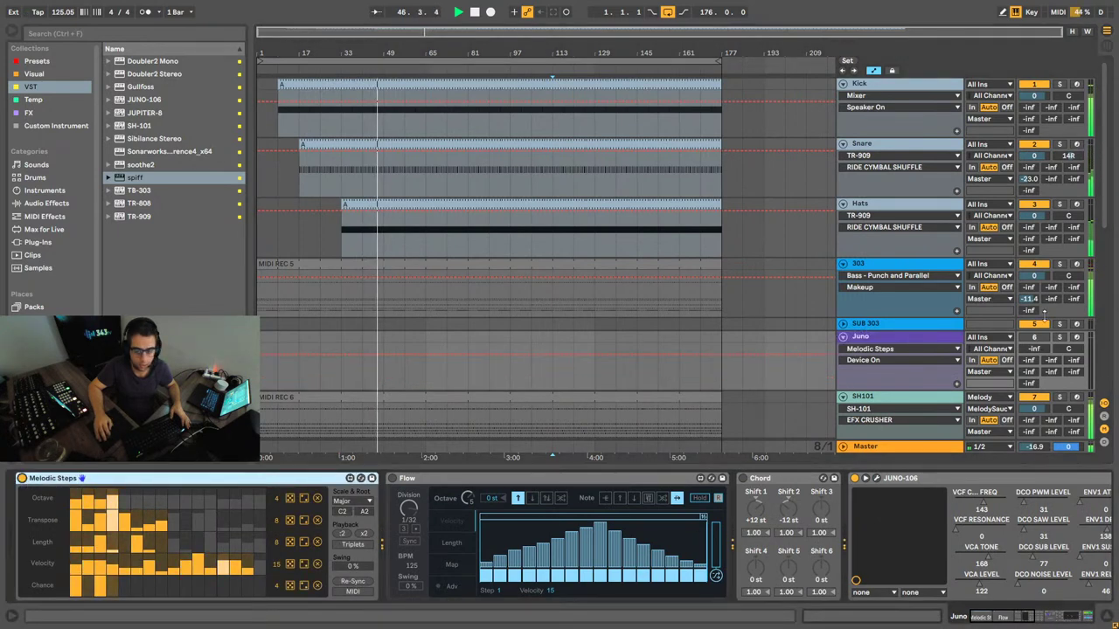
pyautogui.doubleClick(1035, 348)
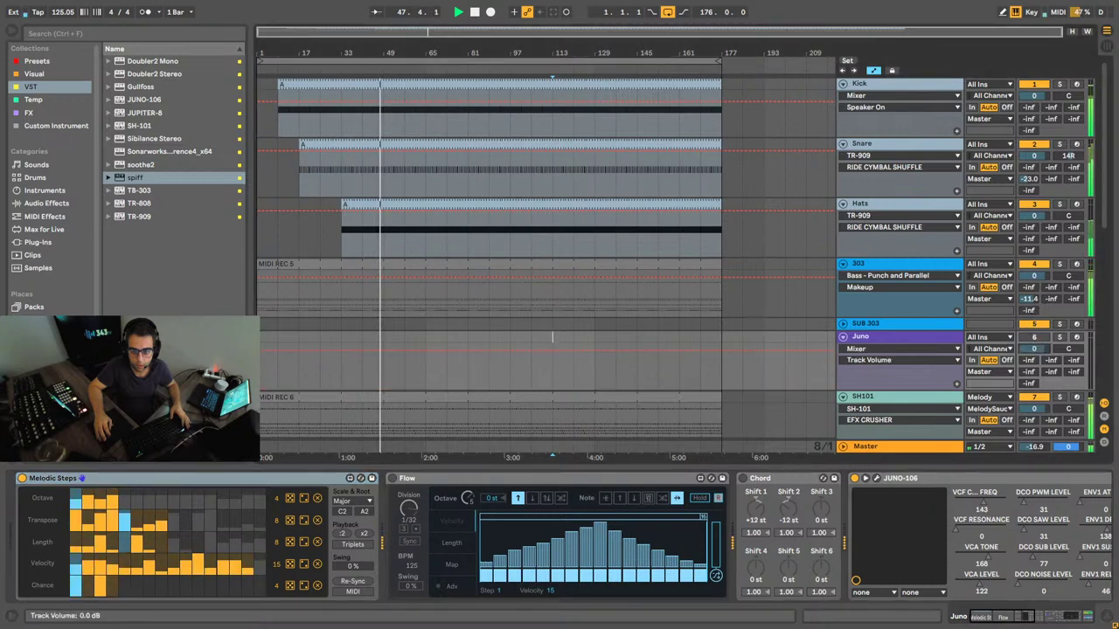
pyautogui.click(1034, 337)
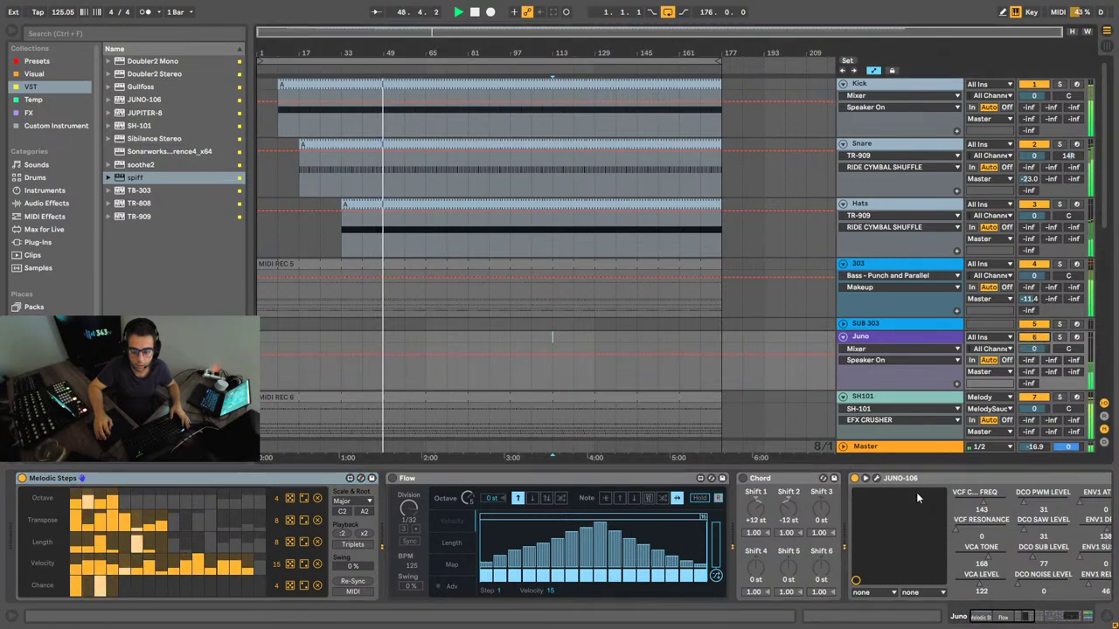
pyautogui.click(391, 480)
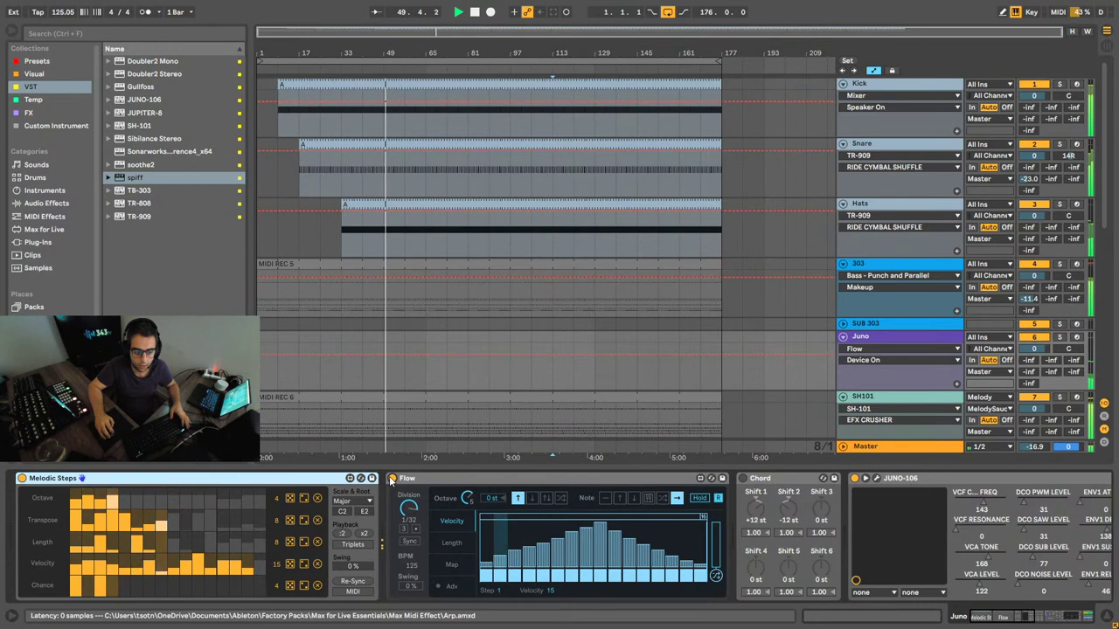
# Step: Open the JUNO-106 window, delete the Channel_EQ & Stereo Field Rack from the Juno track, and show the Side chain of the Mid and Side rack
pyautogui.click(875, 478)
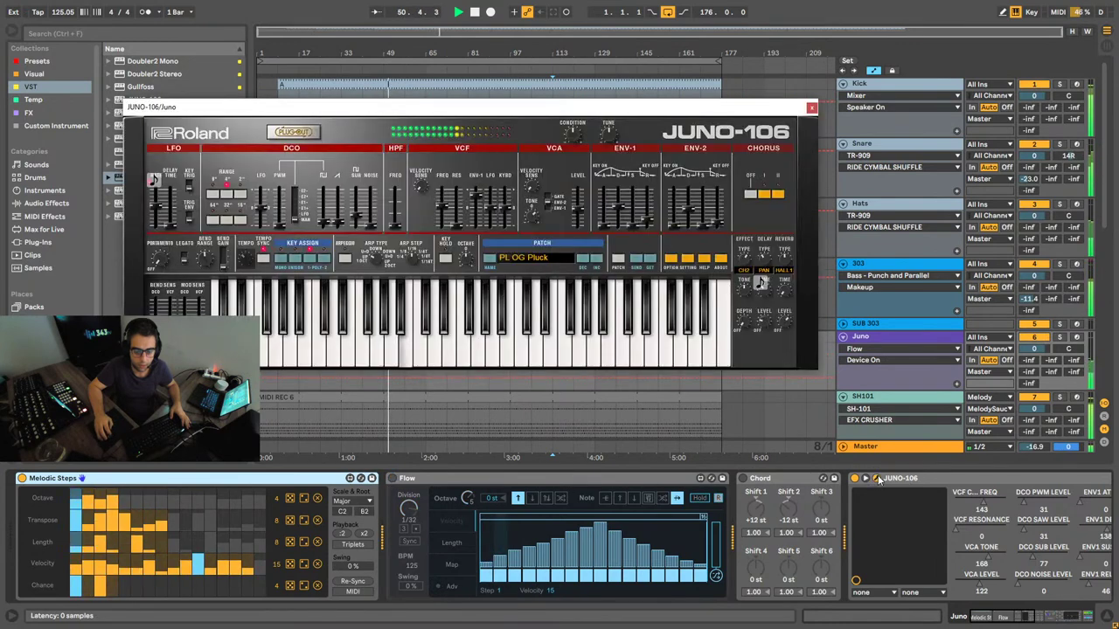
pyautogui.moveTo(1011, 617); pyautogui.dragTo(1073, 617)
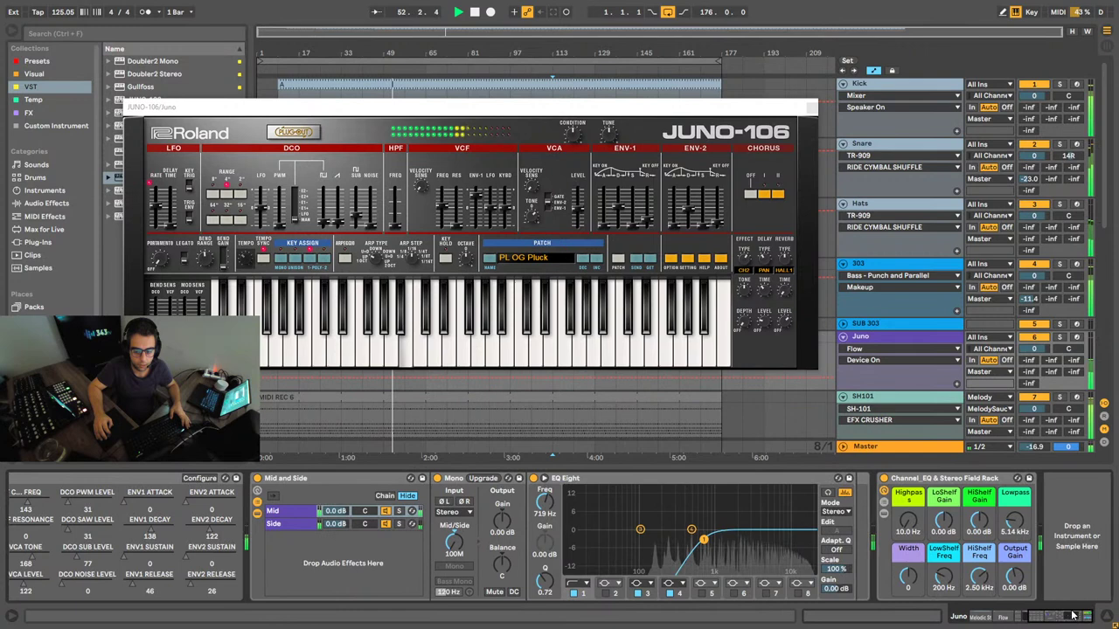
pyautogui.click(918, 478)
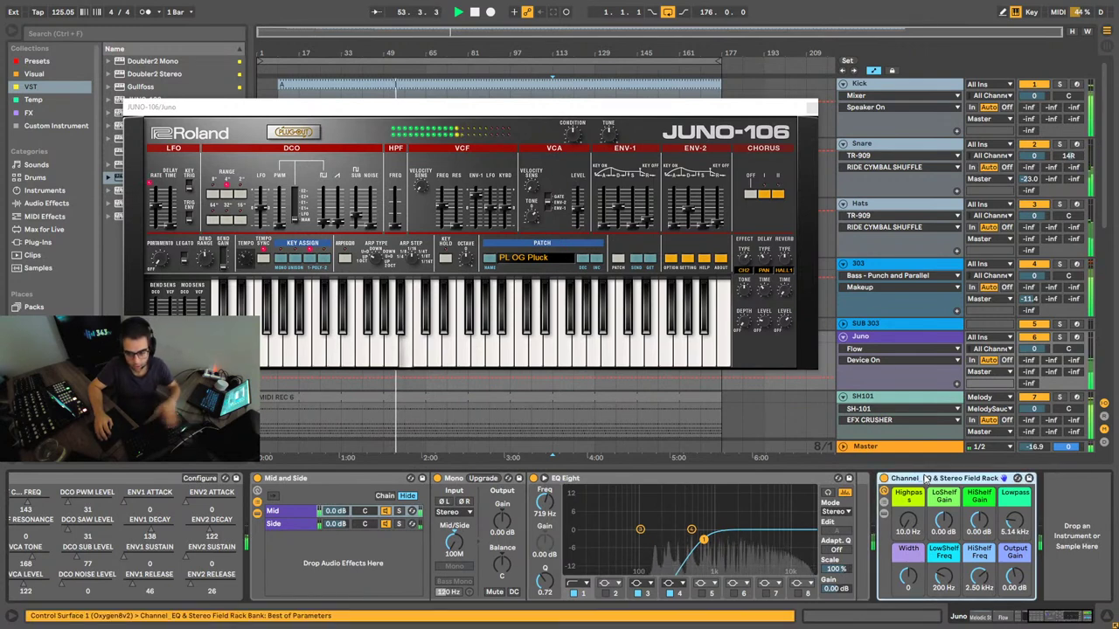
pyautogui.press('Delete')
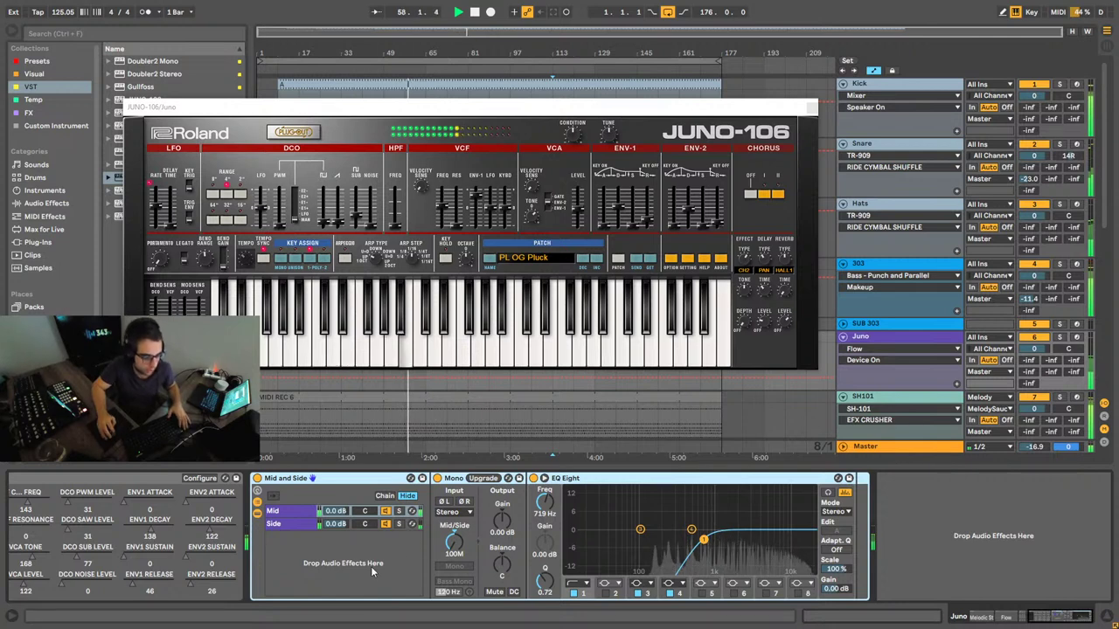
pyautogui.click(391, 526)
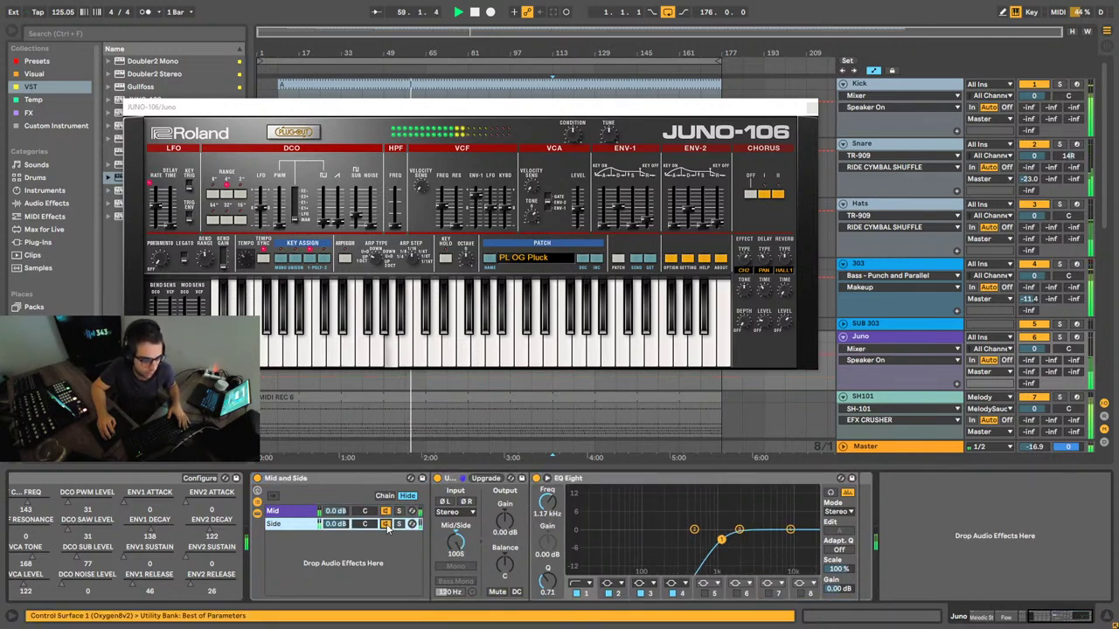
# Step: Randomize the Transpose row of the Melodic Steps device on the Juno track
pyautogui.moveTo(1075, 617); pyautogui.dragTo(811, 620)
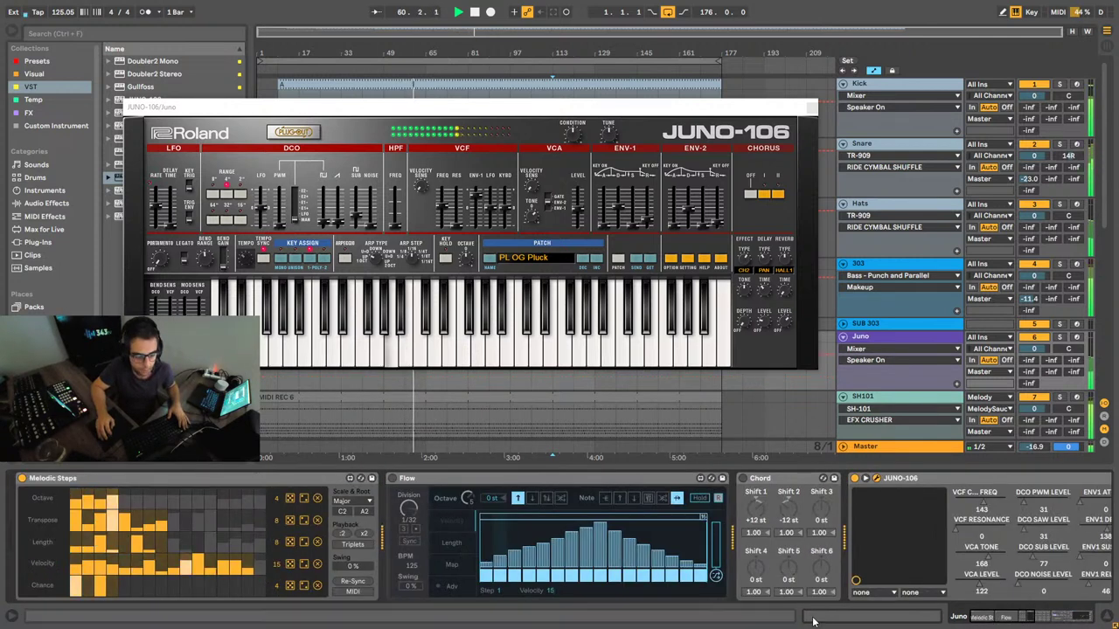
pyautogui.click(537, 260)
pyautogui.moveTo(535, 276)
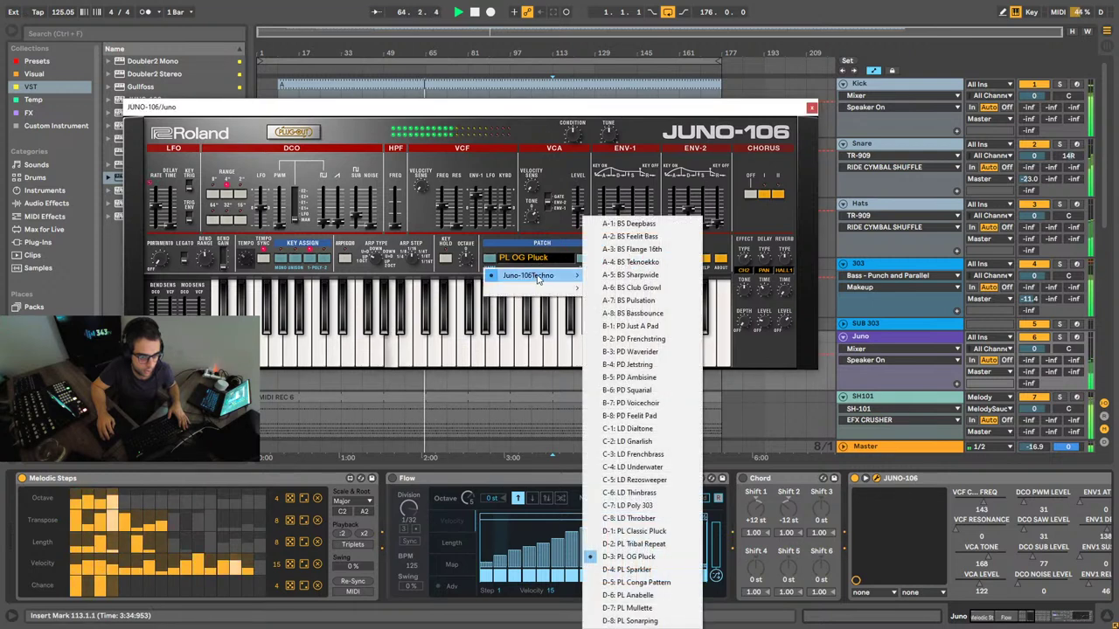
pyautogui.click(279, 517)
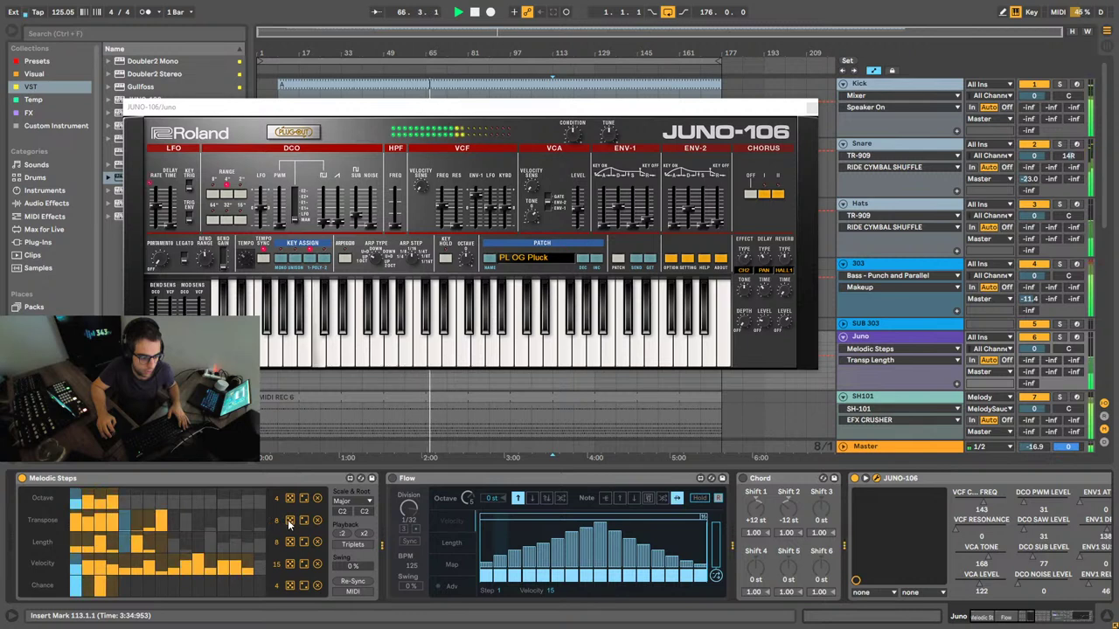
pyautogui.click(289, 521)
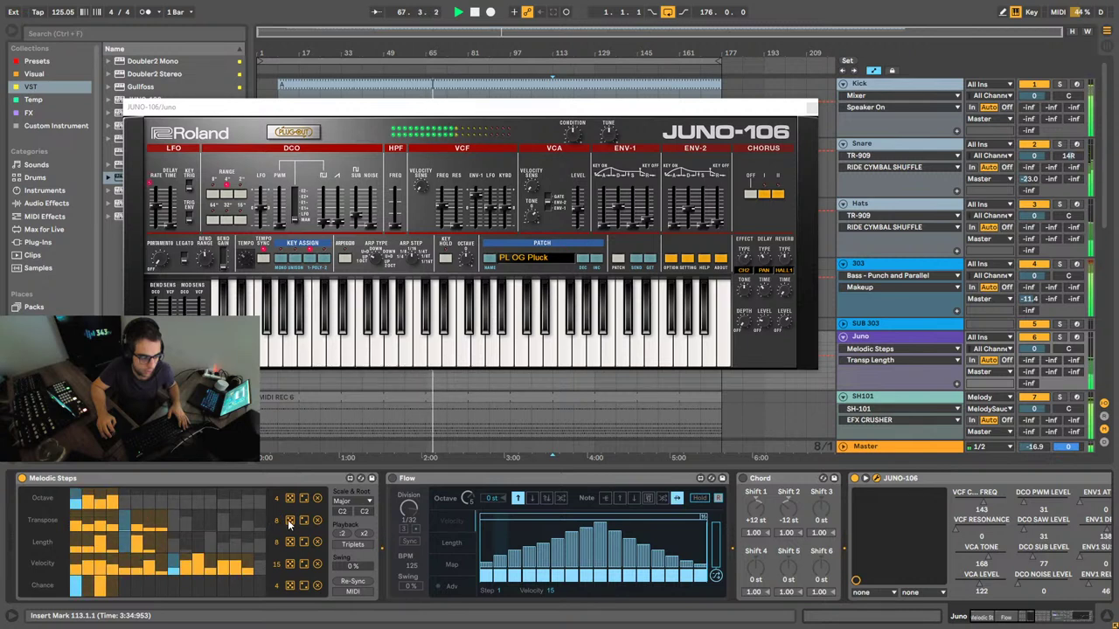
# Step: Load the JUNO-106 patch C-1 LD Dialtone, advance through the patches to LD Frenchbrass, and raise the Melodic Steps root note to C3
pyautogui.click(522, 257)
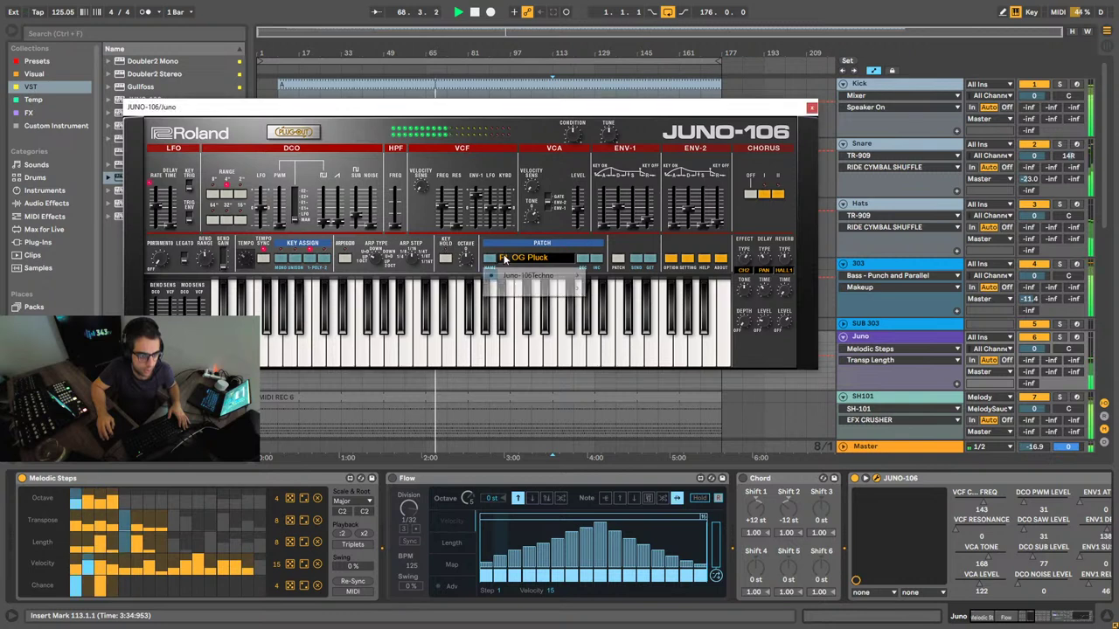
pyautogui.moveTo(542, 275)
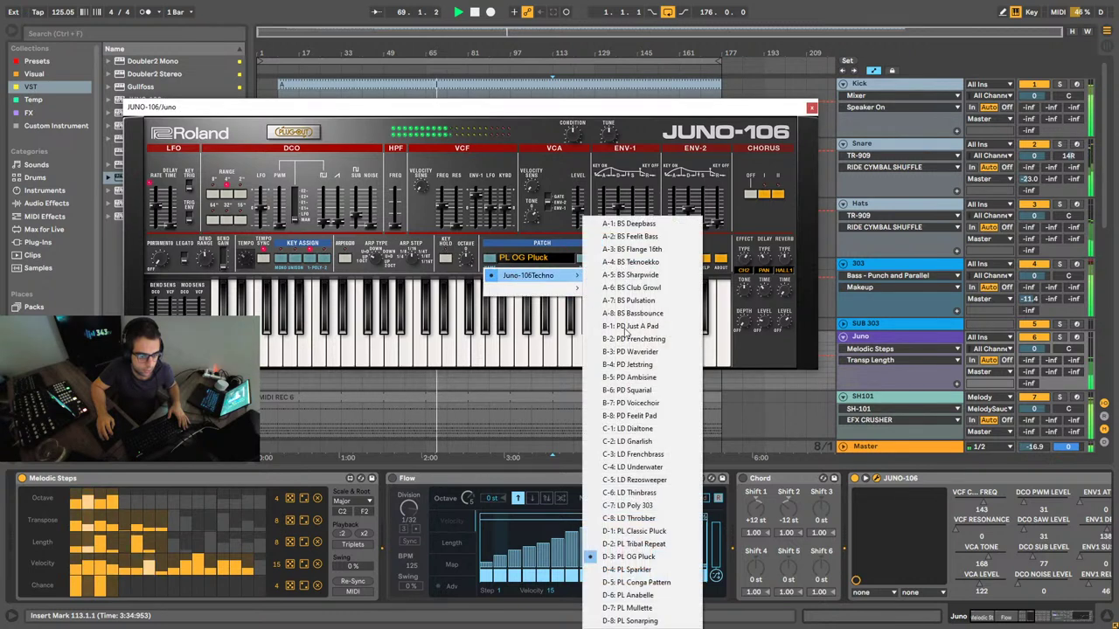
pyautogui.click(640, 428)
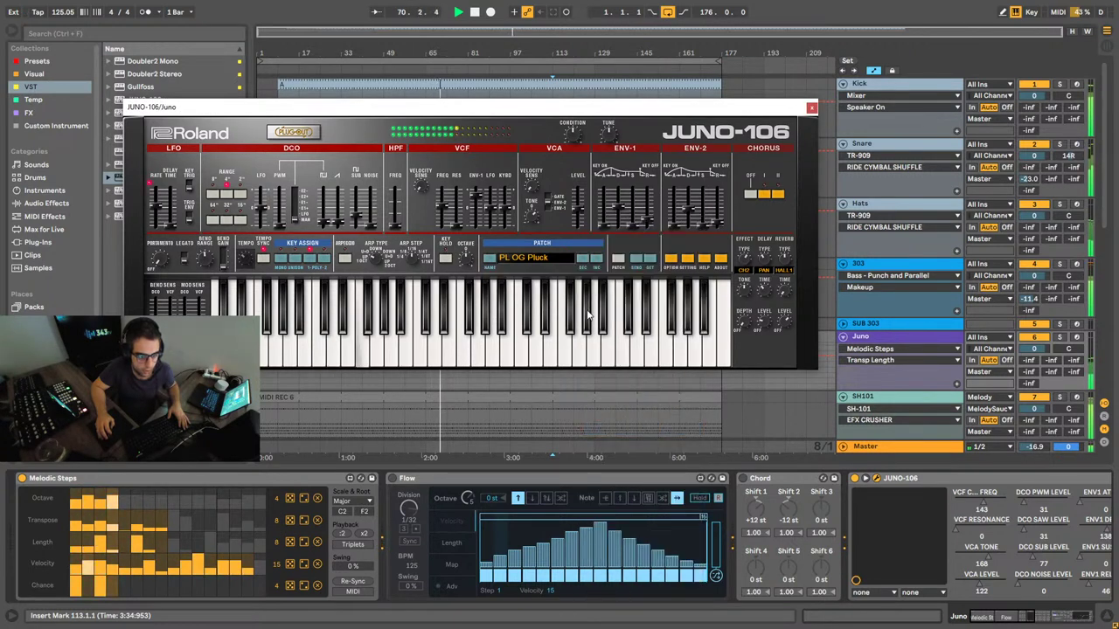
pyautogui.click(598, 261)
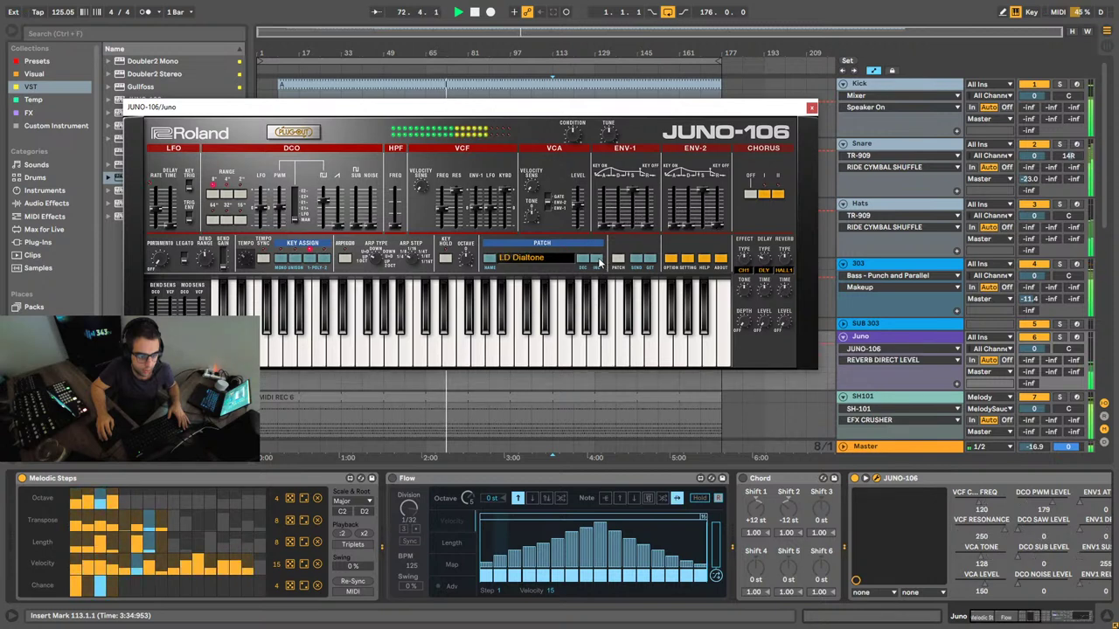
pyautogui.click(598, 261)
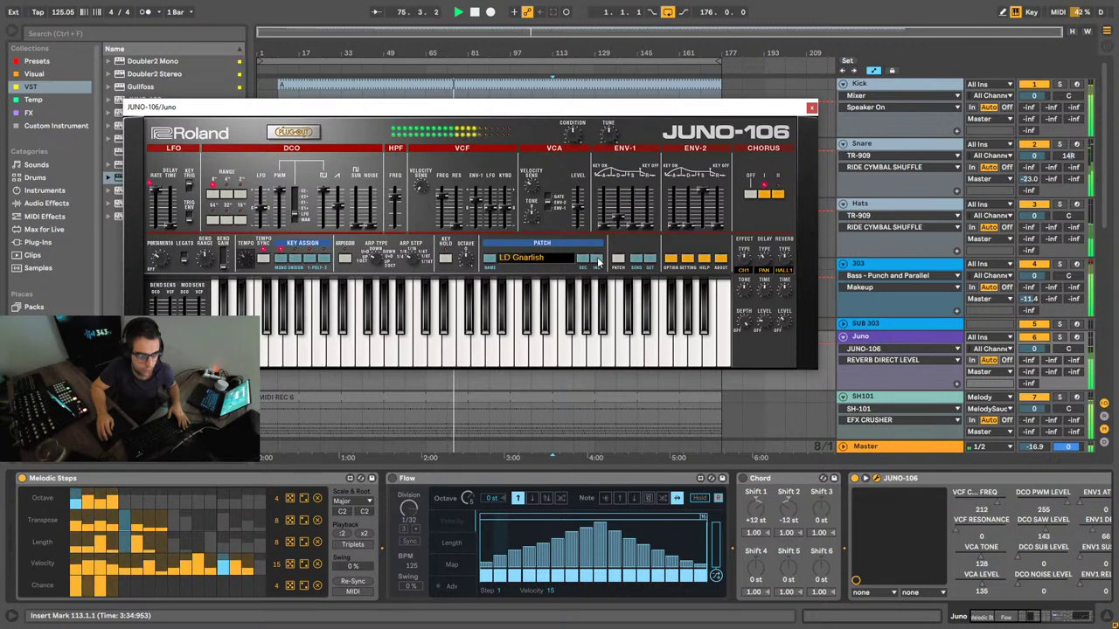
pyautogui.click(598, 261)
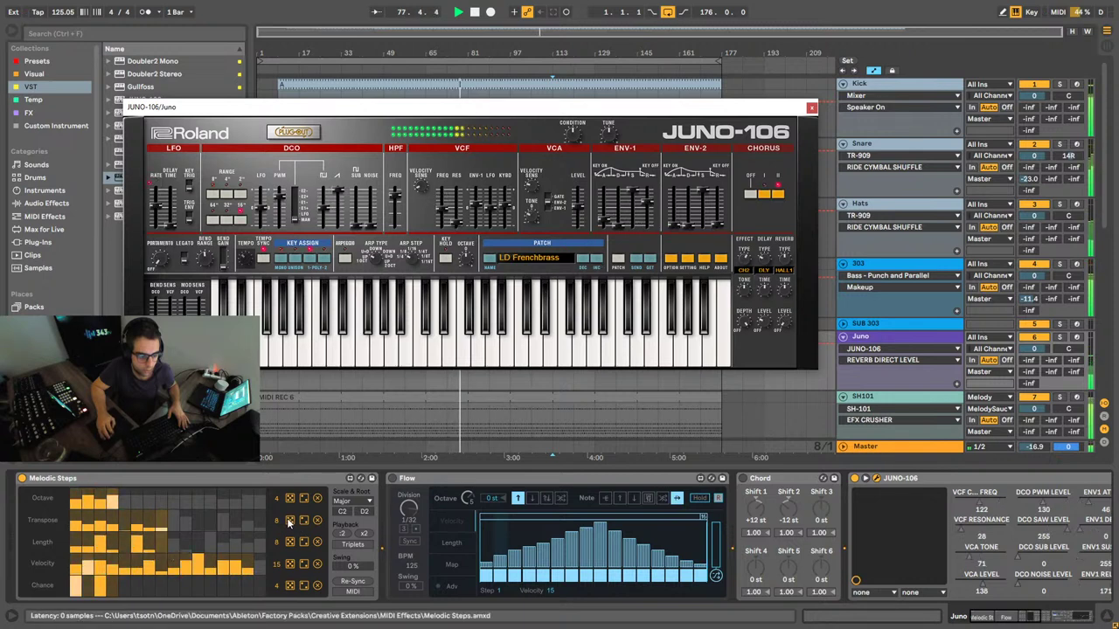
pyautogui.moveTo(340, 513); pyautogui.dragTo(339, 473)
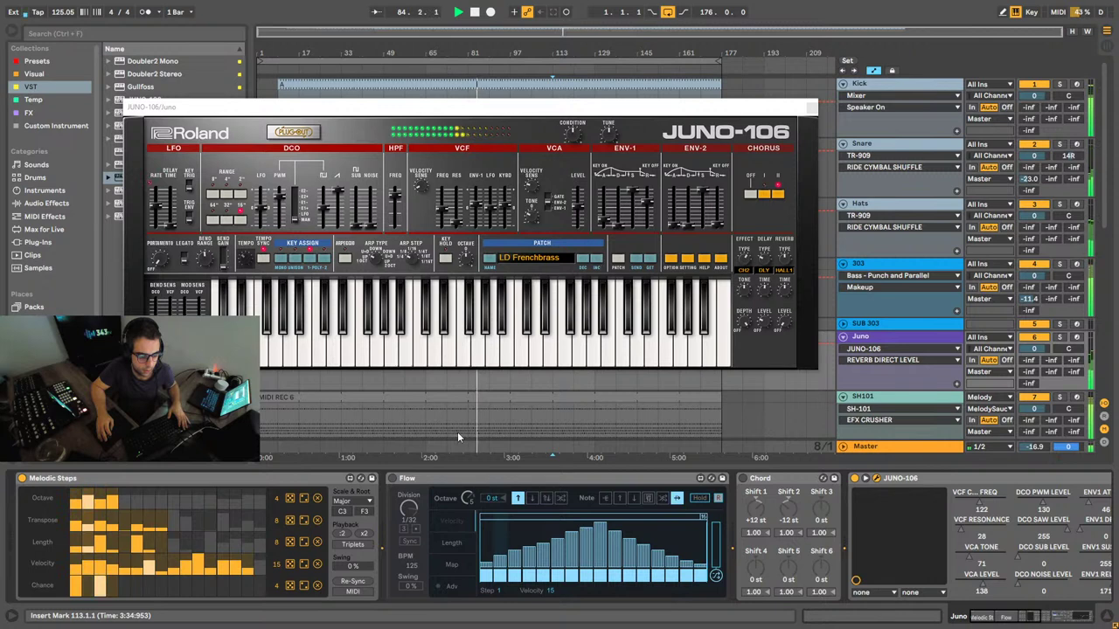
# Step: Add an Arpeggiator between Melodic Steps and Flow on the Juno track and raise its Gate to 159 %
pyautogui.moveTo(166, 111); pyautogui.dragTo(302, 92)
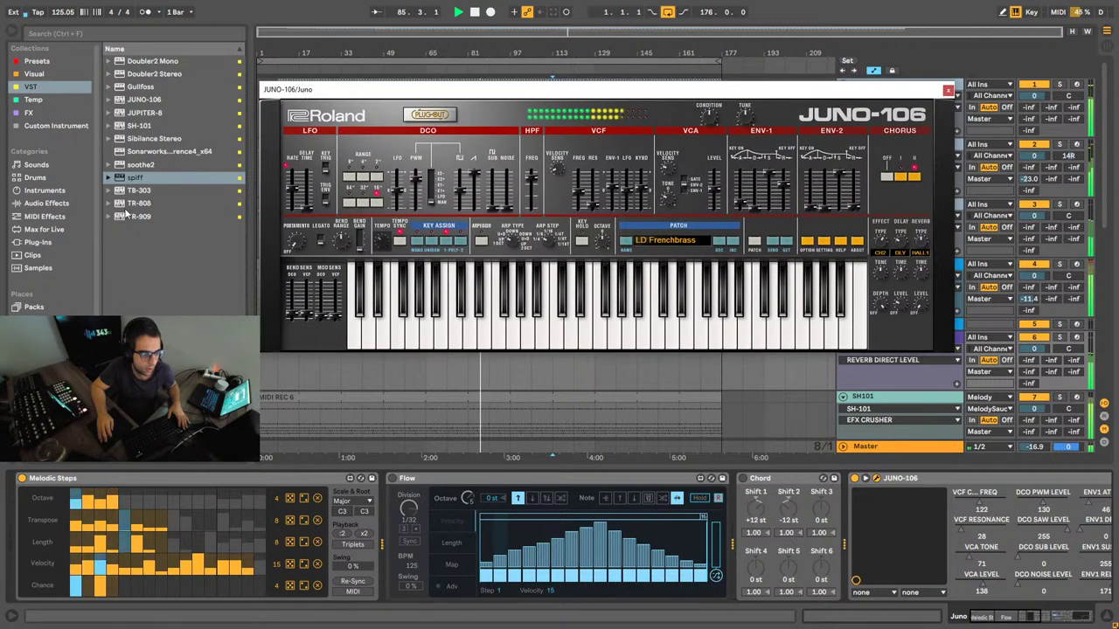
pyautogui.click(44, 216)
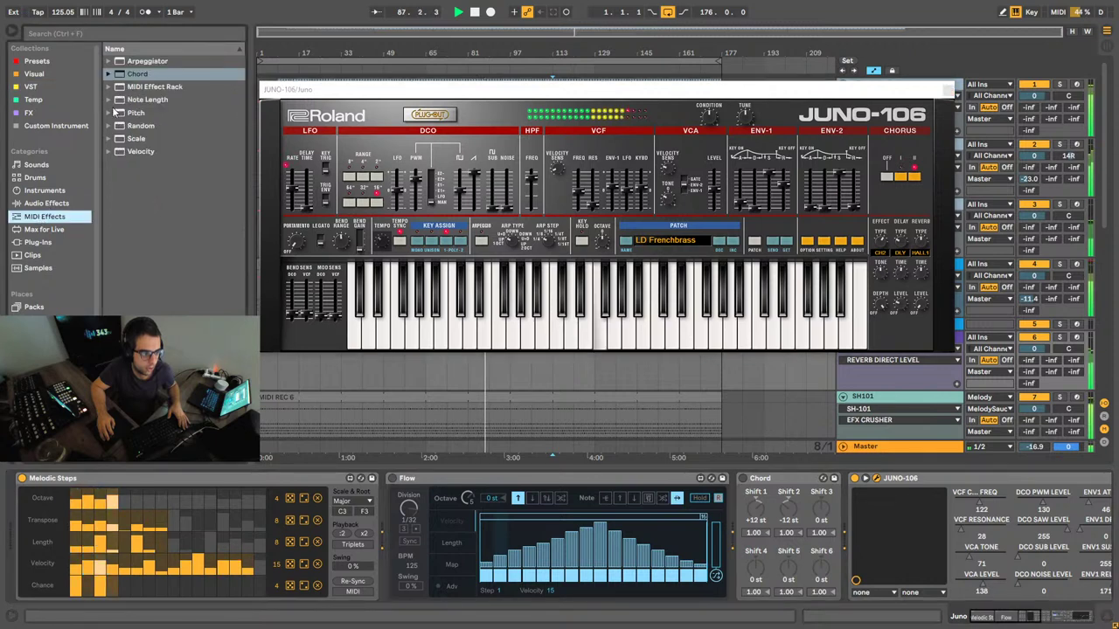
pyautogui.moveTo(147, 60)
pyautogui.mouseDown()
pyautogui.moveTo(423, 582)
pyautogui.moveTo(391, 559)
pyautogui.moveTo(401, 551)
pyautogui.mouseUp()
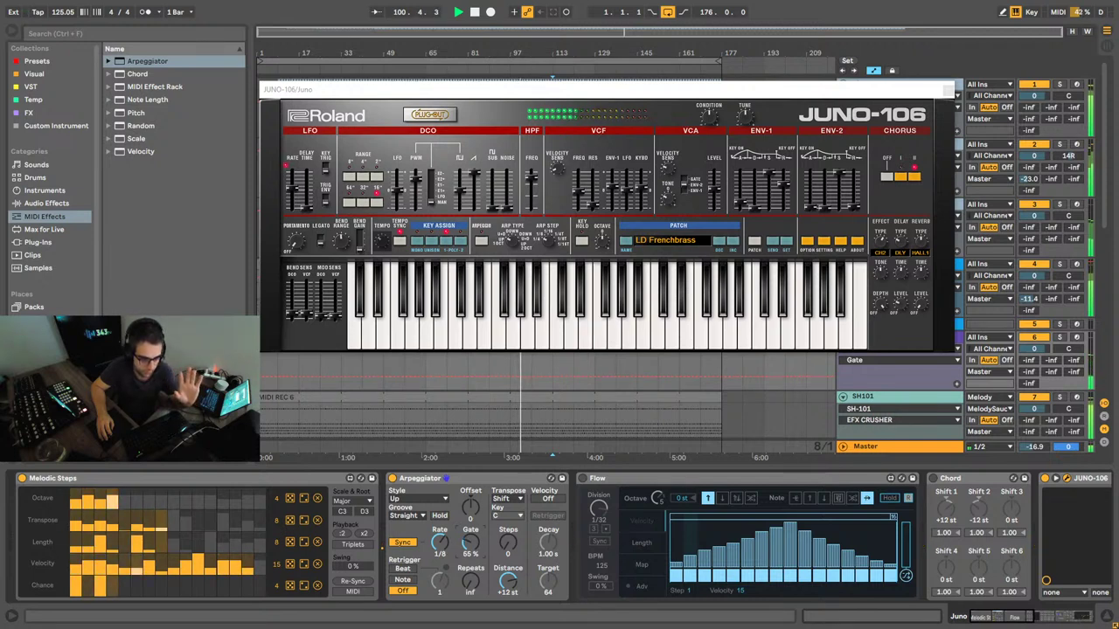
pyautogui.moveTo(470, 542); pyautogui.dragTo(470, 489)
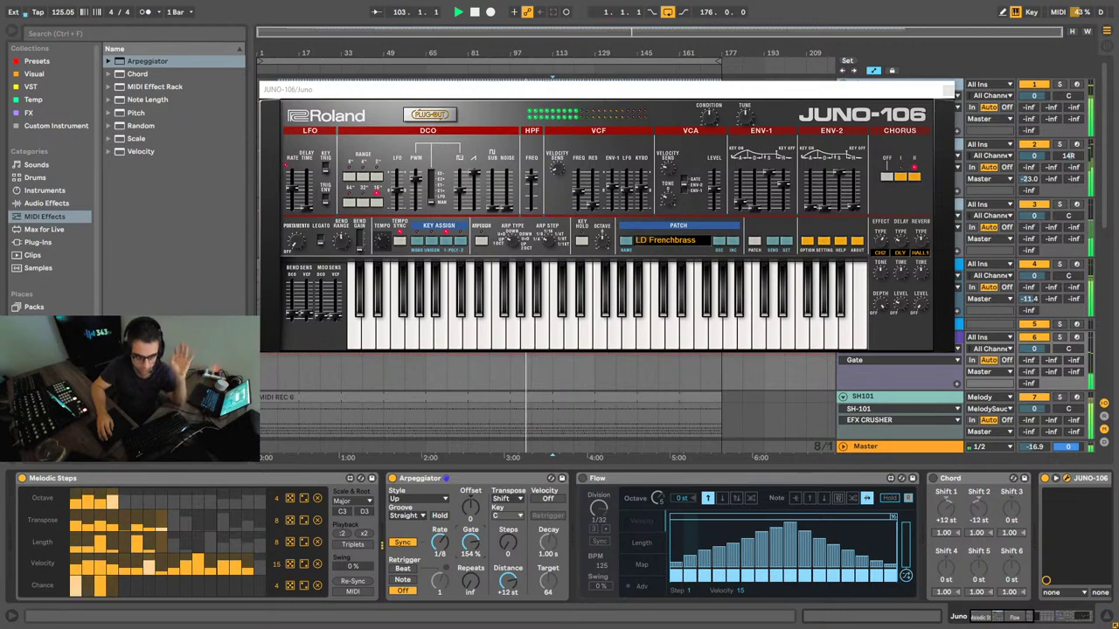
pyautogui.moveTo(470, 478); pyautogui.dragTo(470, 473)
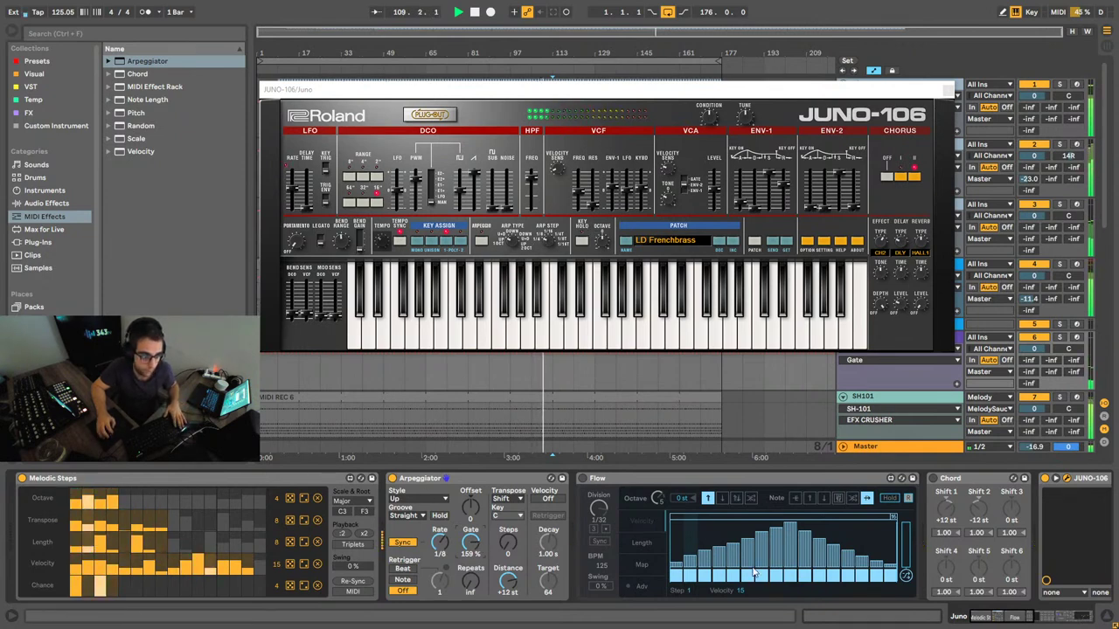
# Step: Load the JUNO-106 patch C-4 LD Underwater, audition the following lead patches one by one, and settle on LD Throbber
pyautogui.moveTo(1024, 621); pyautogui.dragTo(1040, 619)
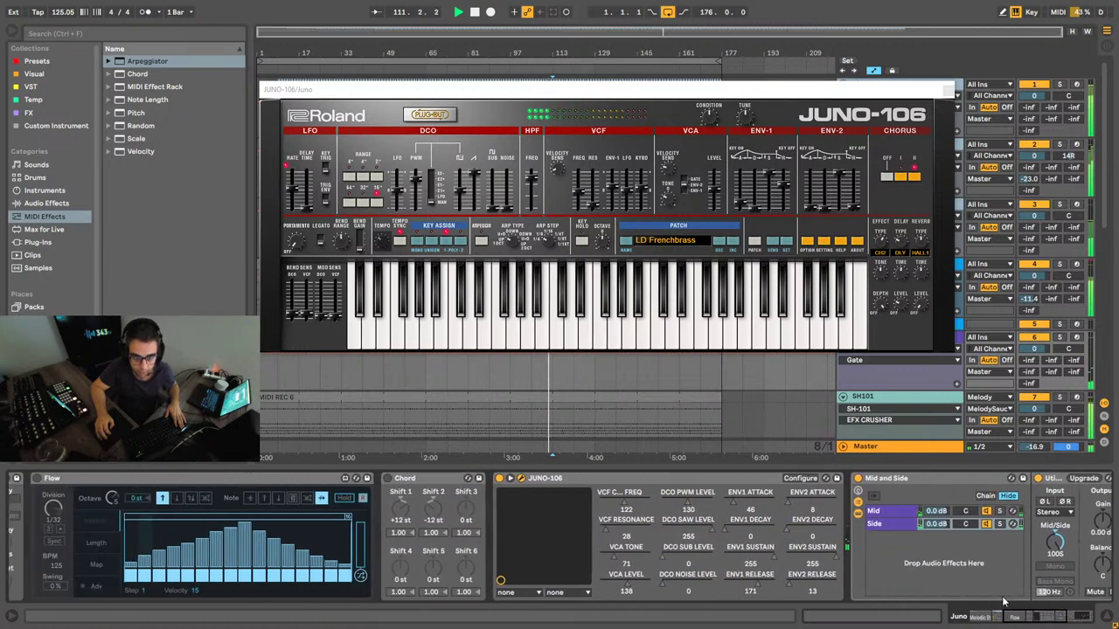
pyautogui.click(663, 227)
pyautogui.moveTo(669, 257)
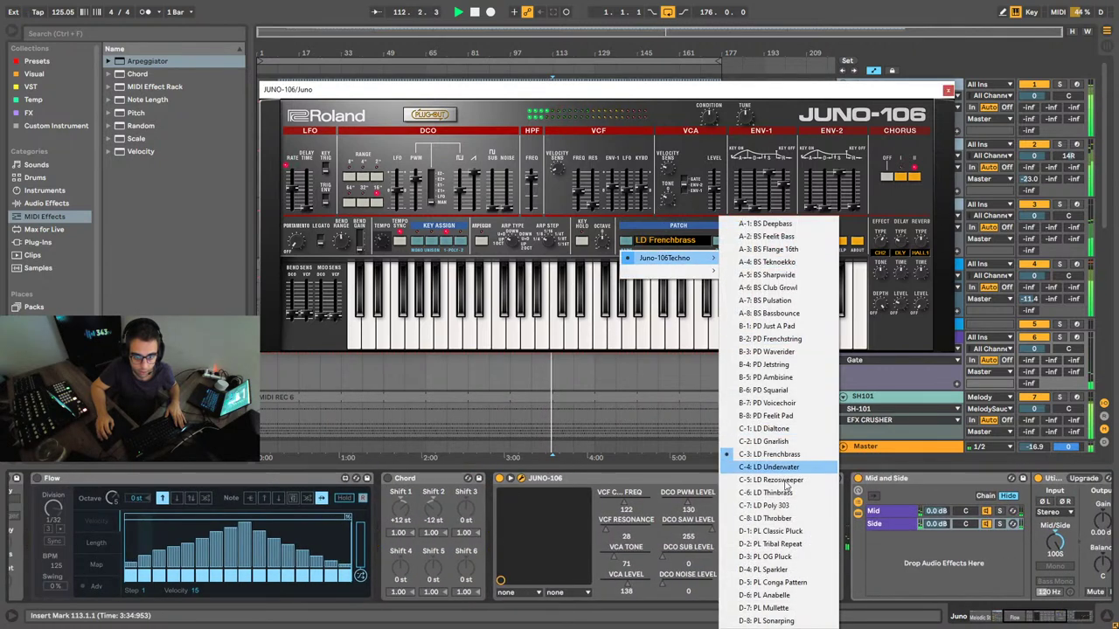
pyautogui.click(782, 469)
pyautogui.click(734, 248)
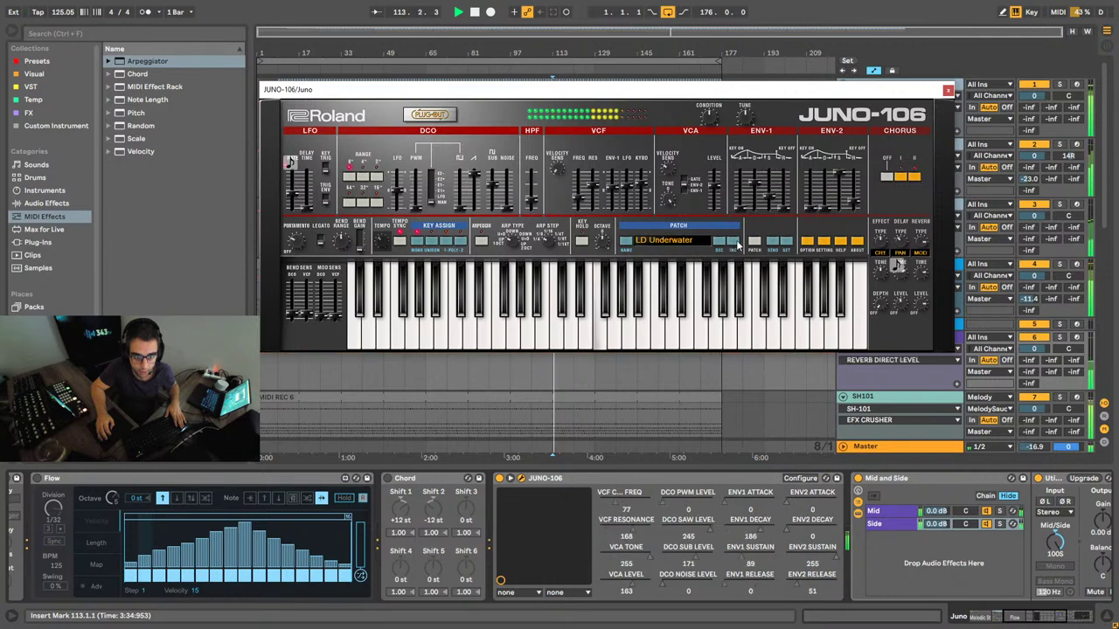
pyautogui.click(732, 246)
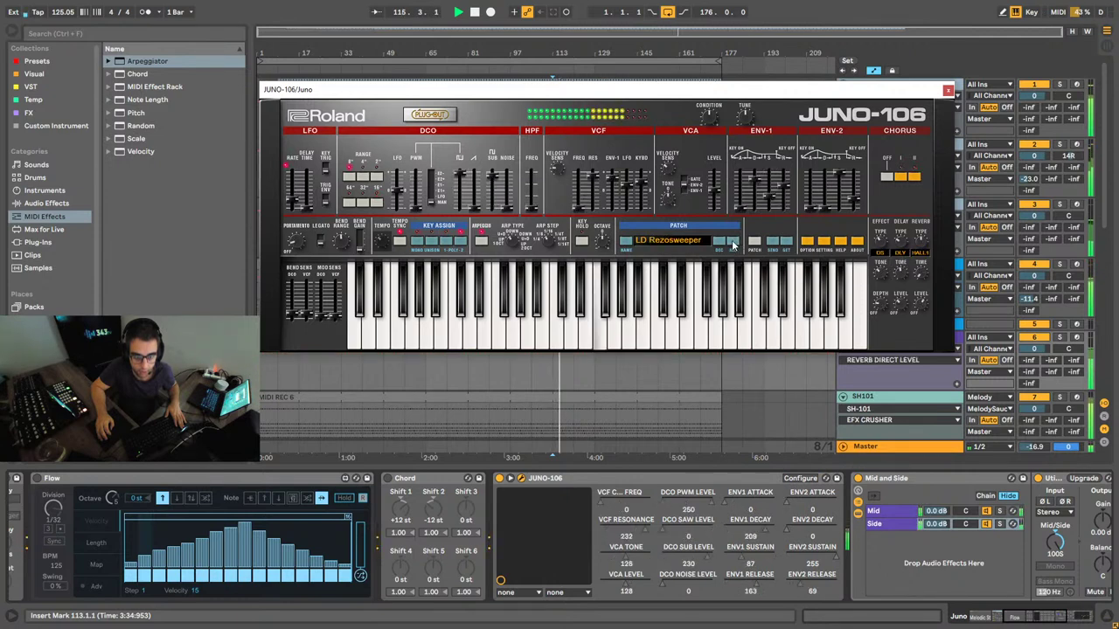
pyautogui.click(732, 242)
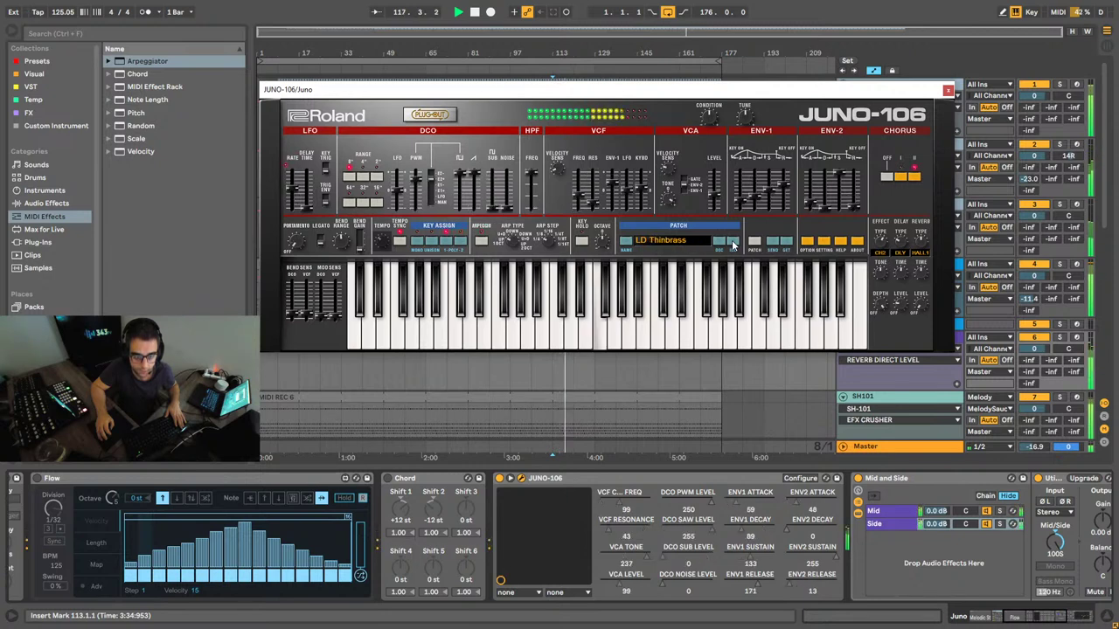
pyautogui.click(731, 243)
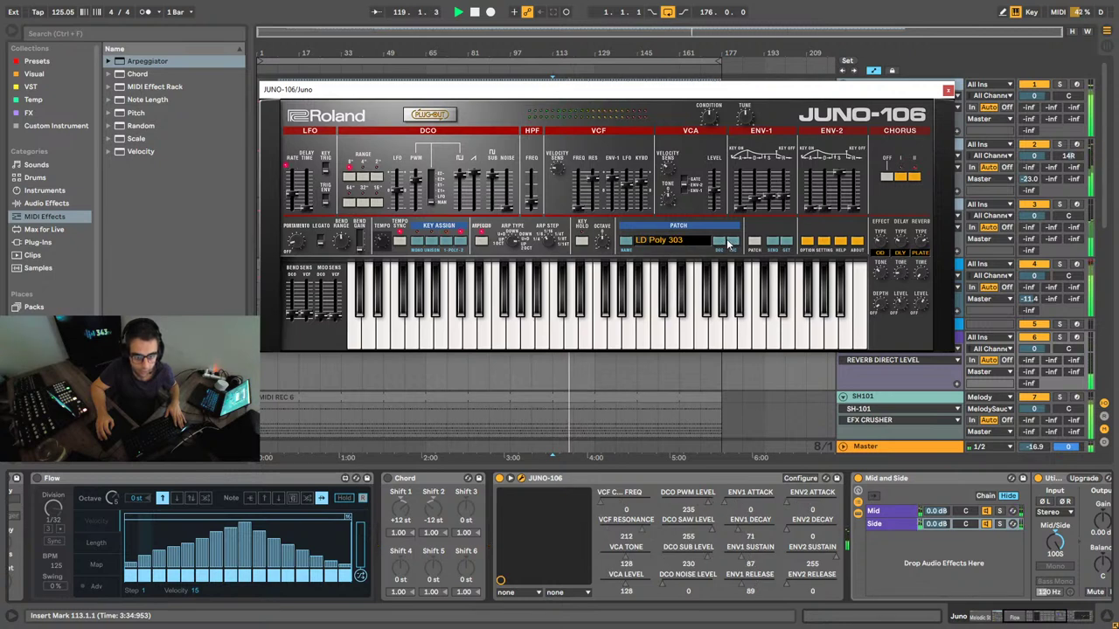
pyautogui.click(729, 242)
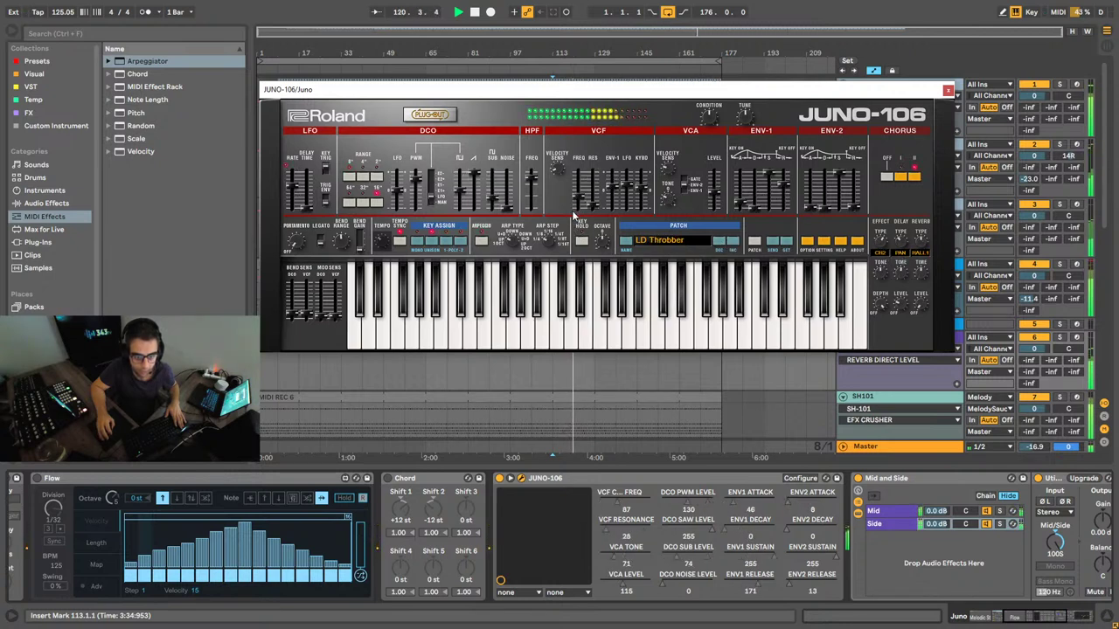
# Step: Raise the JUNO-106 VCF cutoff to 153 and lower the EQ Eight low cut in the Mid and Side rack, with the Mid chain at 240 Hz
pyautogui.moveTo(577, 202); pyautogui.dragTo(578, 190)
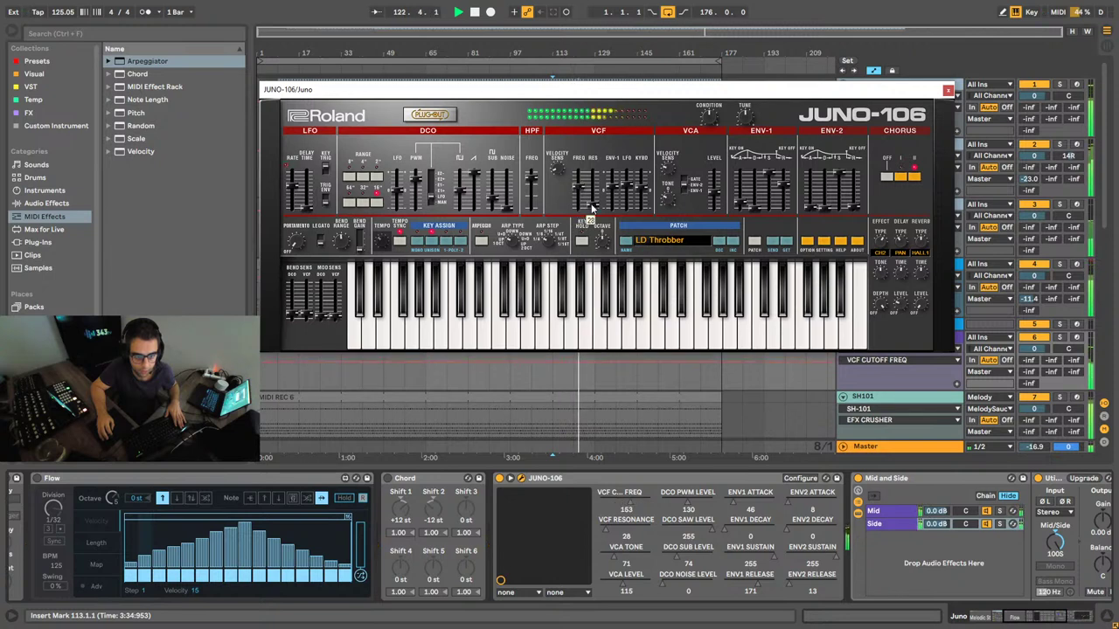
pyautogui.hscroll(5, 900, 559)
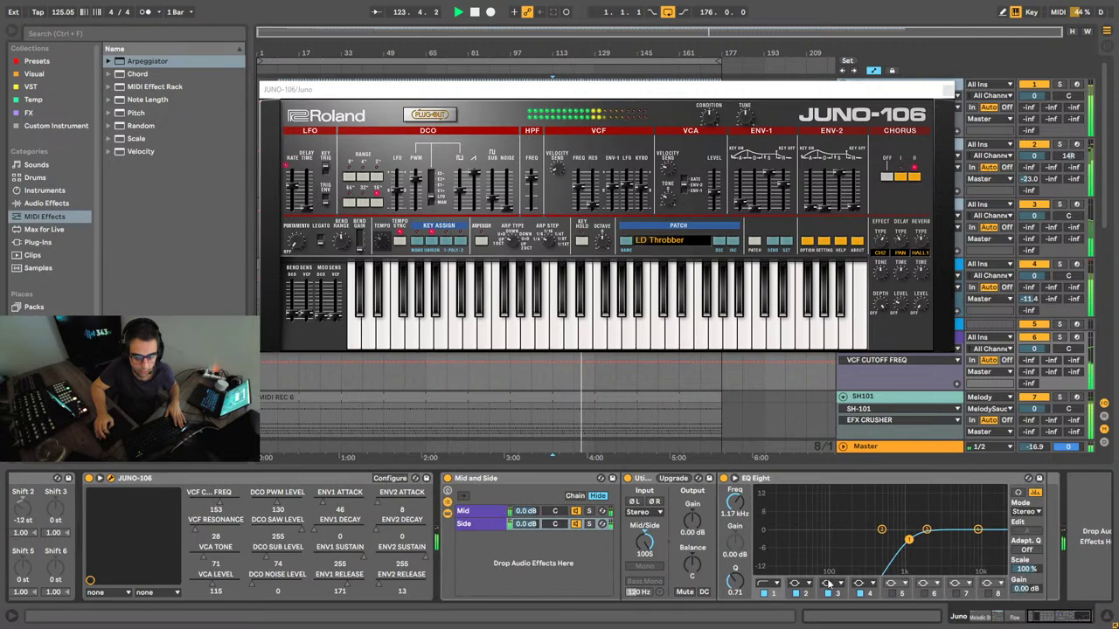
pyautogui.moveTo(909, 539); pyautogui.dragTo(861, 540)
pyautogui.click(488, 512)
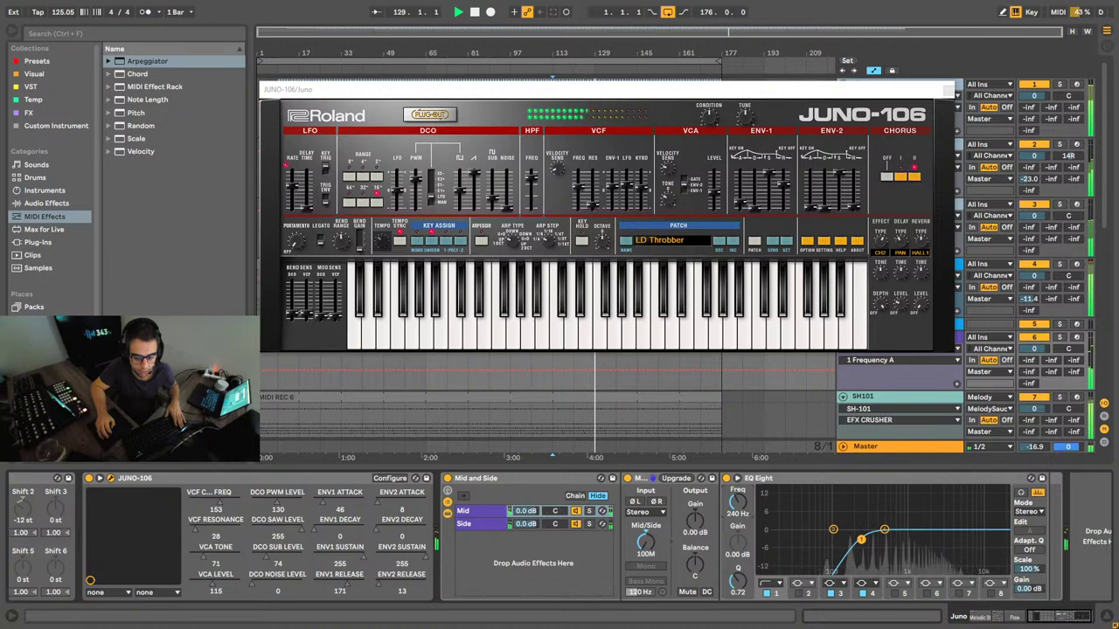
# Step: Reduce the Arpeggiator's Gate to 85 % and set the JUNO-106 delay level to 30
pyautogui.hscroll(-15, 948, 584)
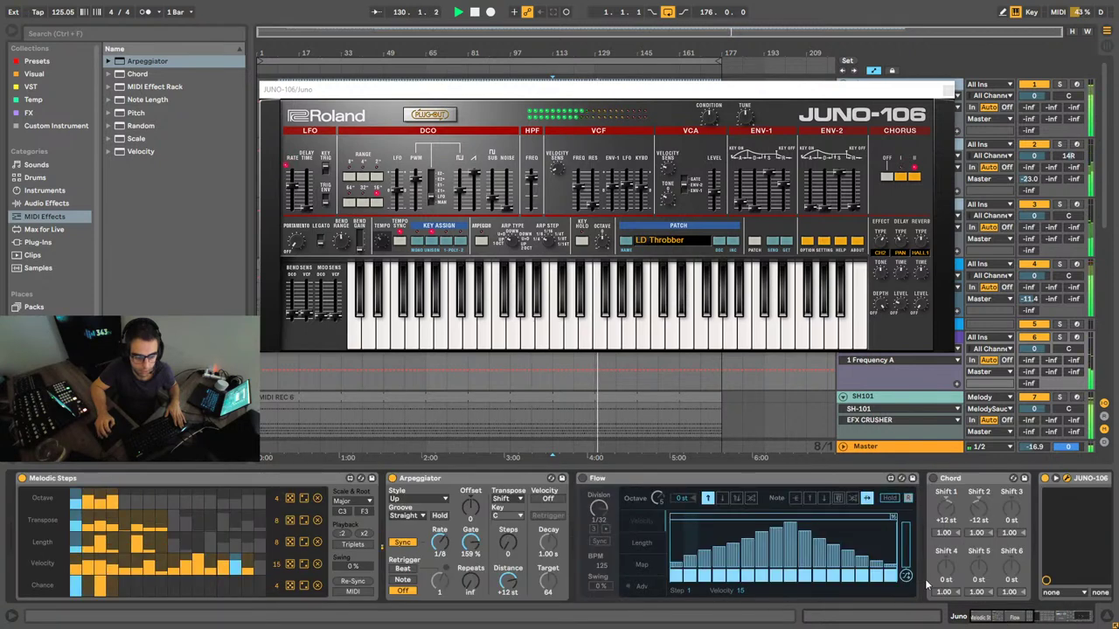
pyautogui.click(612, 96)
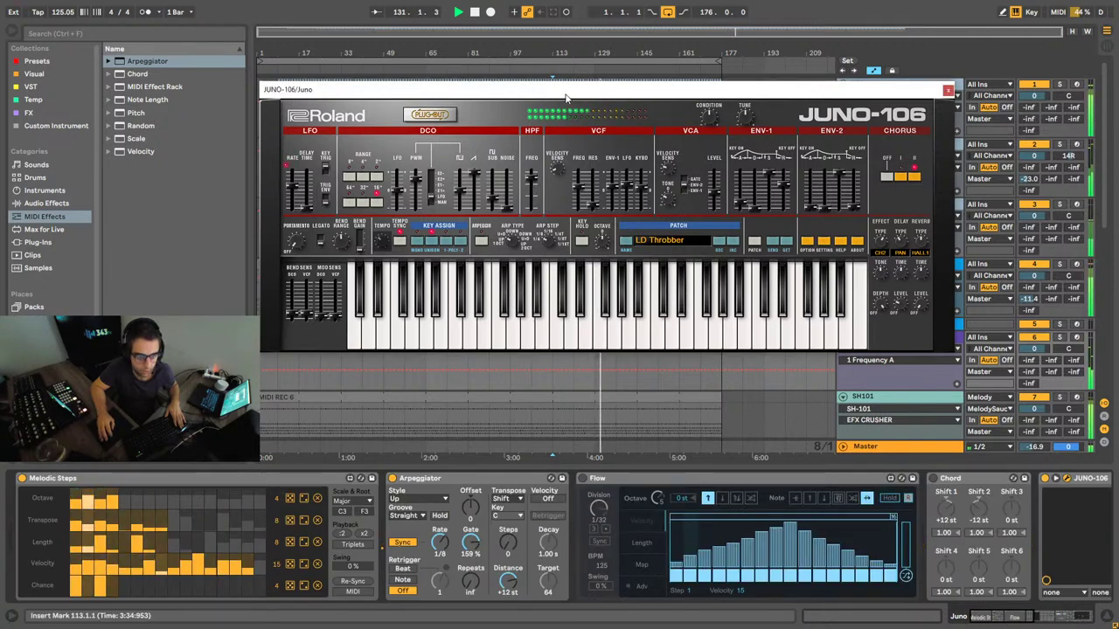
pyautogui.moveTo(566, 98); pyautogui.dragTo(510, 99)
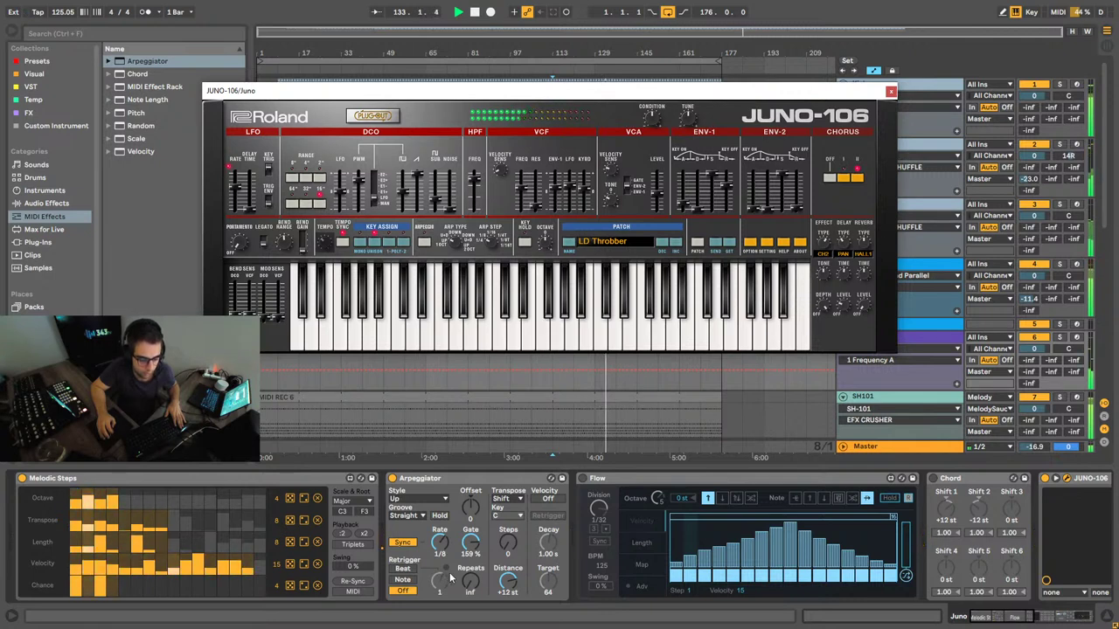
pyautogui.moveTo(470, 542); pyautogui.dragTo(470, 628)
pyautogui.moveTo(470, 590); pyautogui.dragTo(470, 570)
pyautogui.moveTo(845, 305); pyautogui.dragTo(852, 321)
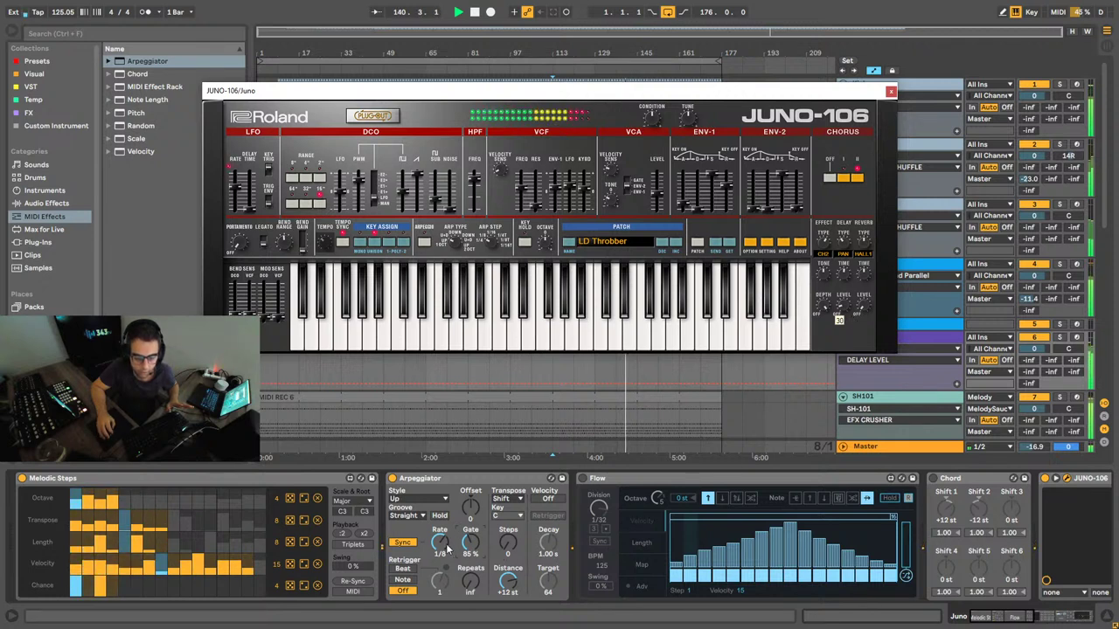
# Step: Readjust the Arpeggiator's Gate and group the JUNO-106 into an Instrument Rack
pyautogui.moveTo(473, 541); pyautogui.dragTo(470, 577)
pyautogui.moveTo(1012, 615); pyautogui.dragTo(1040, 617)
pyautogui.click(647, 479)
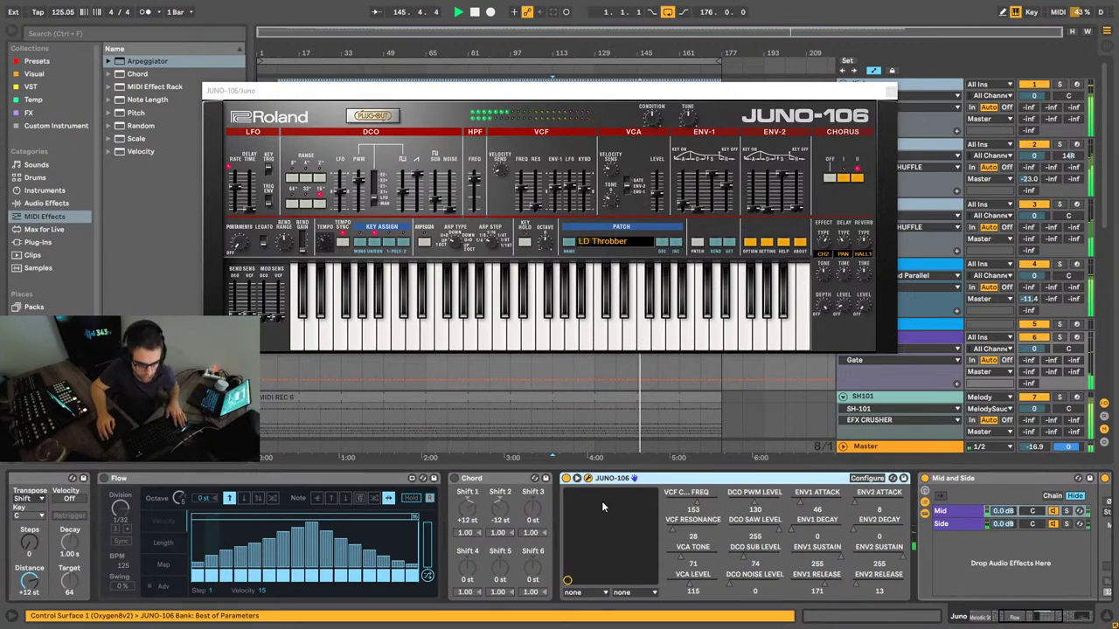
pyautogui.hotkey('ctrl', 'g')
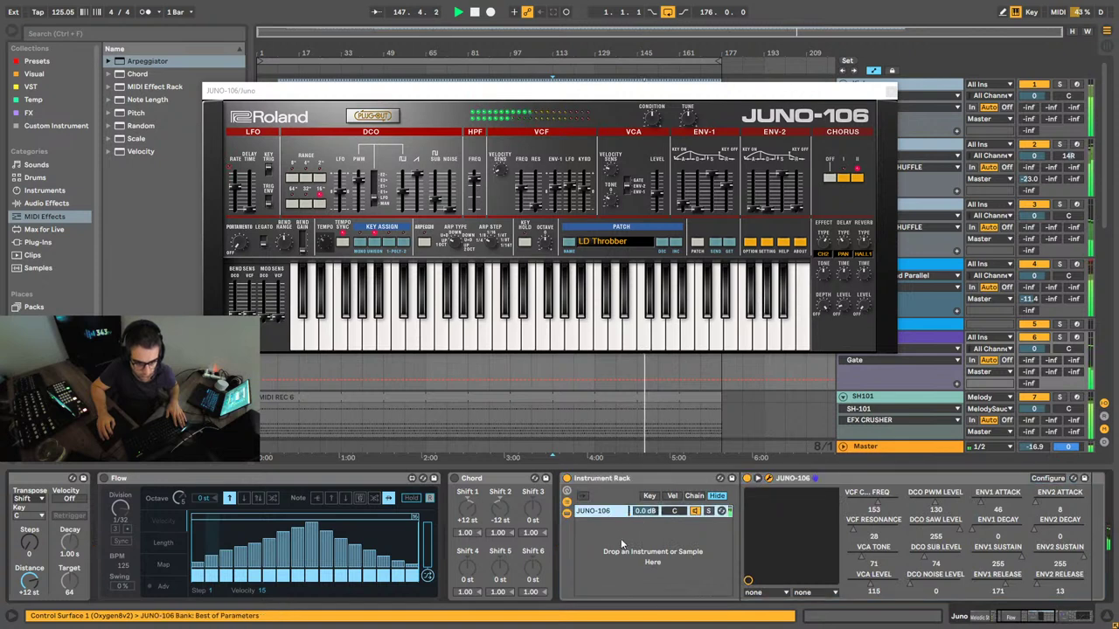
pyautogui.click(31, 87)
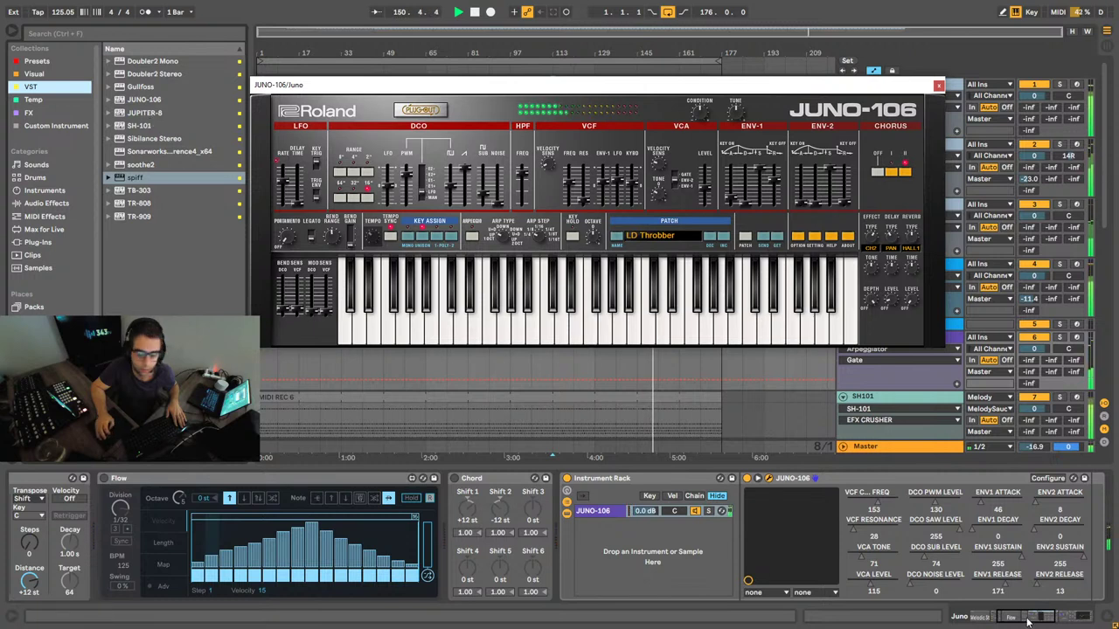
# Step: Find the Max for Live device LFO MIDI.amxd and insert it between Melodic Steps and Arpeggiator on the Juno track
pyautogui.moveTo(1034, 621); pyautogui.dragTo(981, 617)
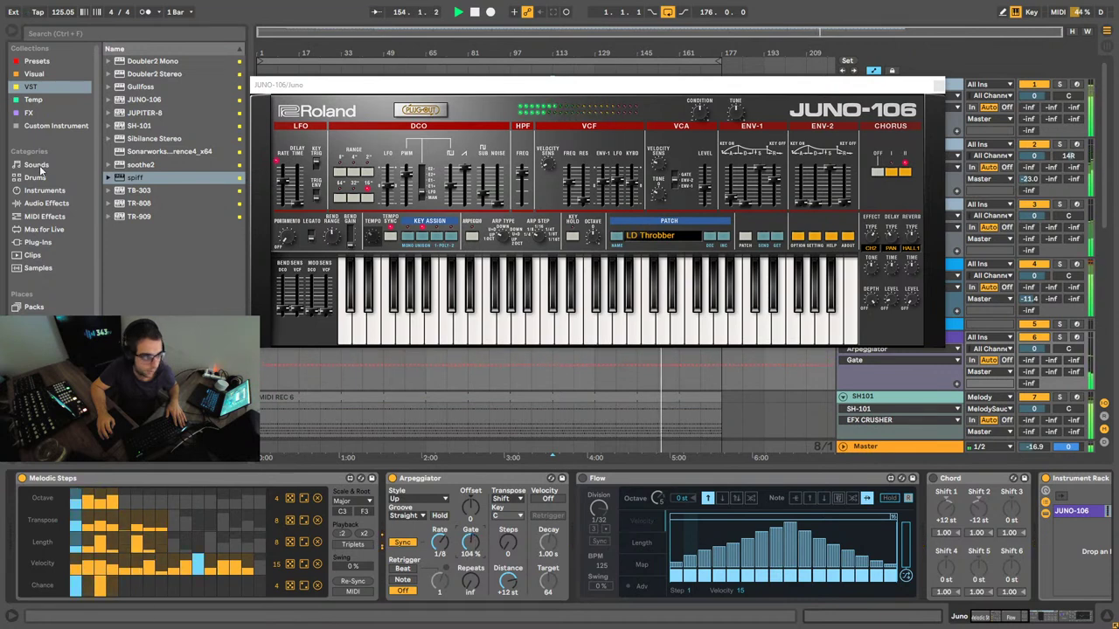
pyautogui.click(44, 216)
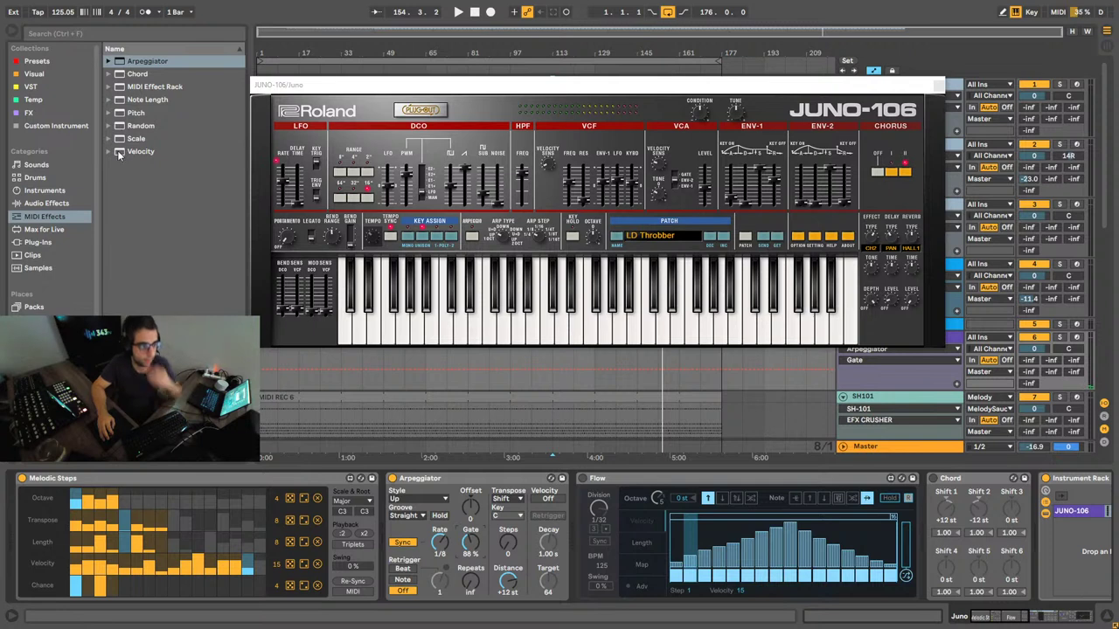
pyautogui.click(45, 229)
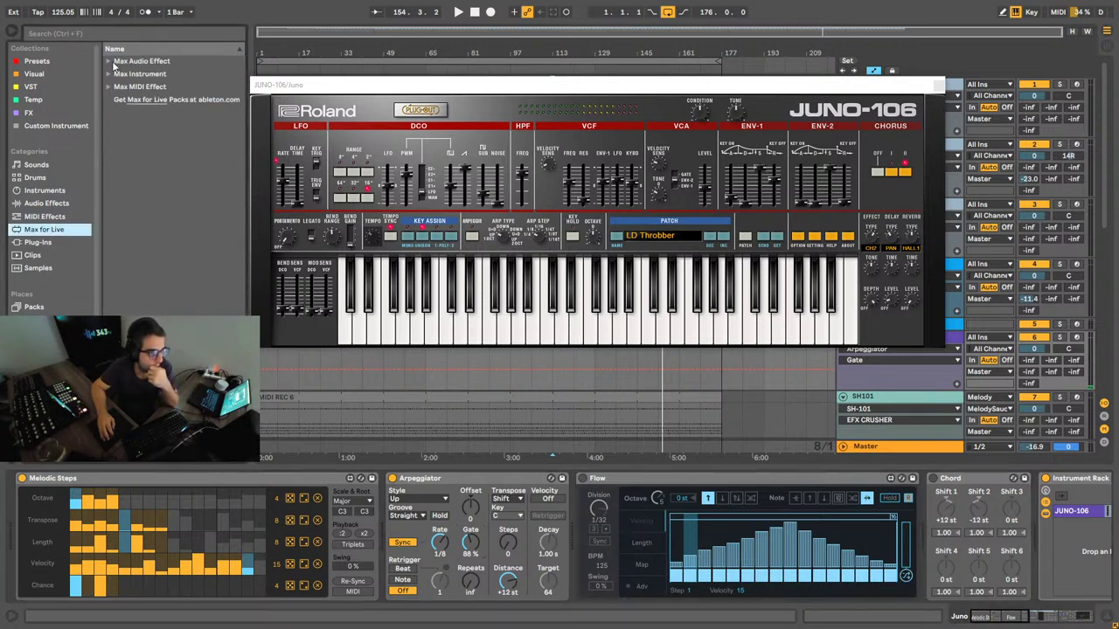
pyautogui.click(113, 62)
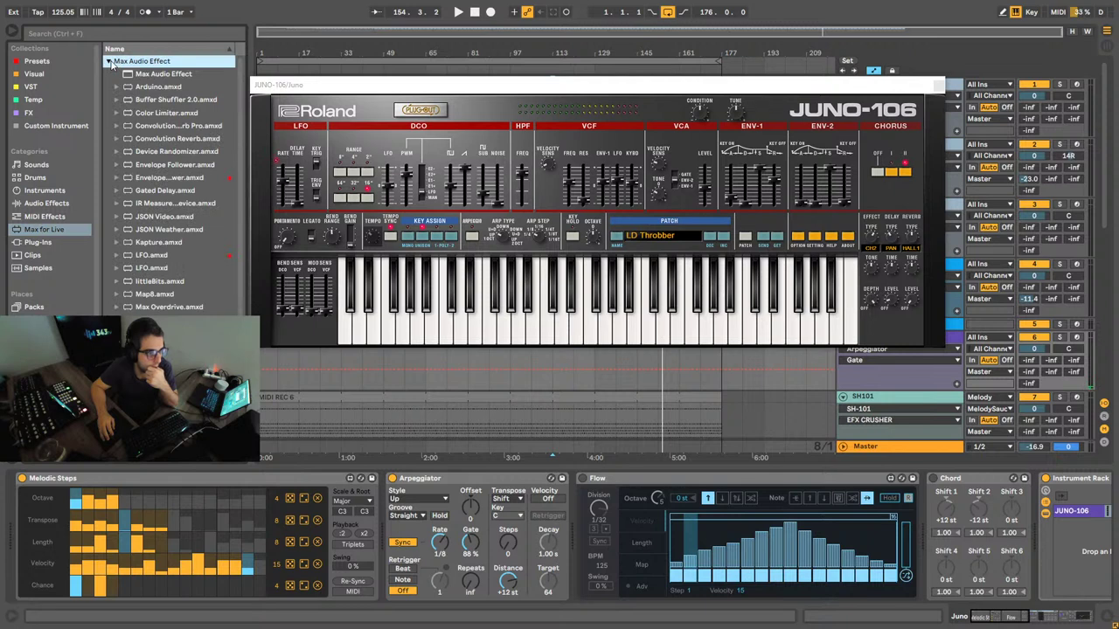
pyautogui.moveTo(154, 255); pyautogui.dragTo(560, 454)
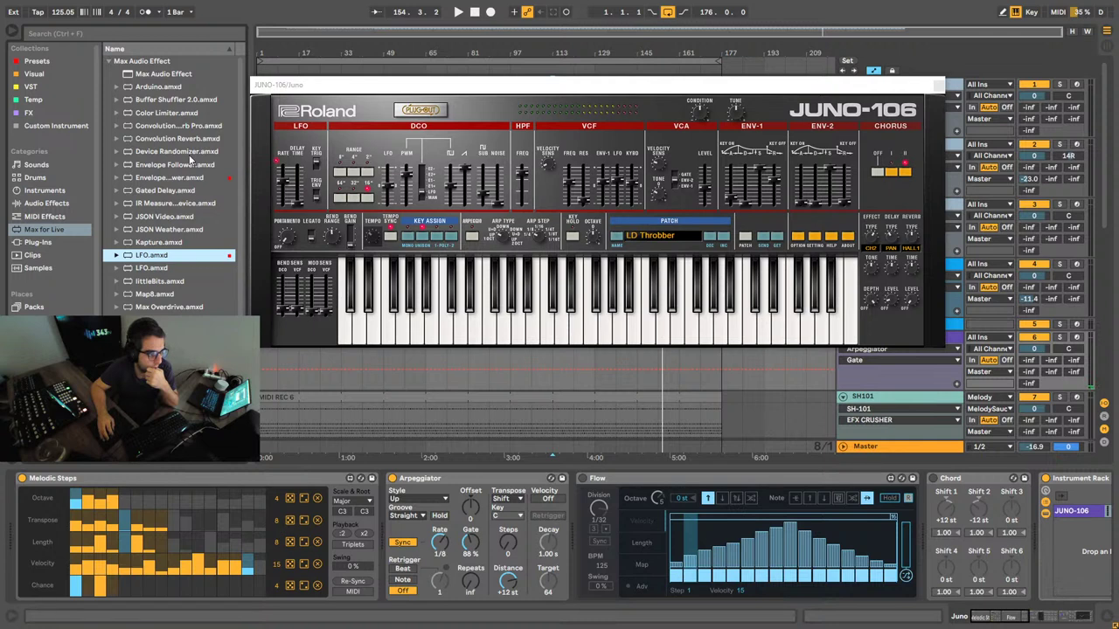
pyautogui.click(109, 64)
pyautogui.click(108, 74)
pyautogui.click(108, 74)
pyautogui.click(108, 86)
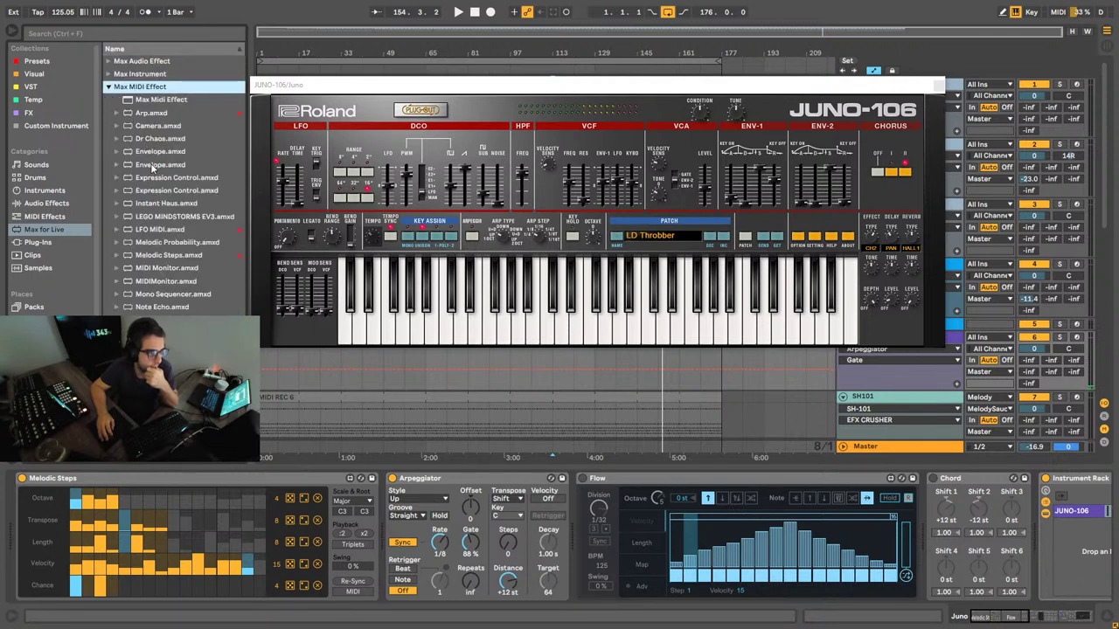
pyautogui.moveTo(163, 233); pyautogui.dragTo(398, 499)
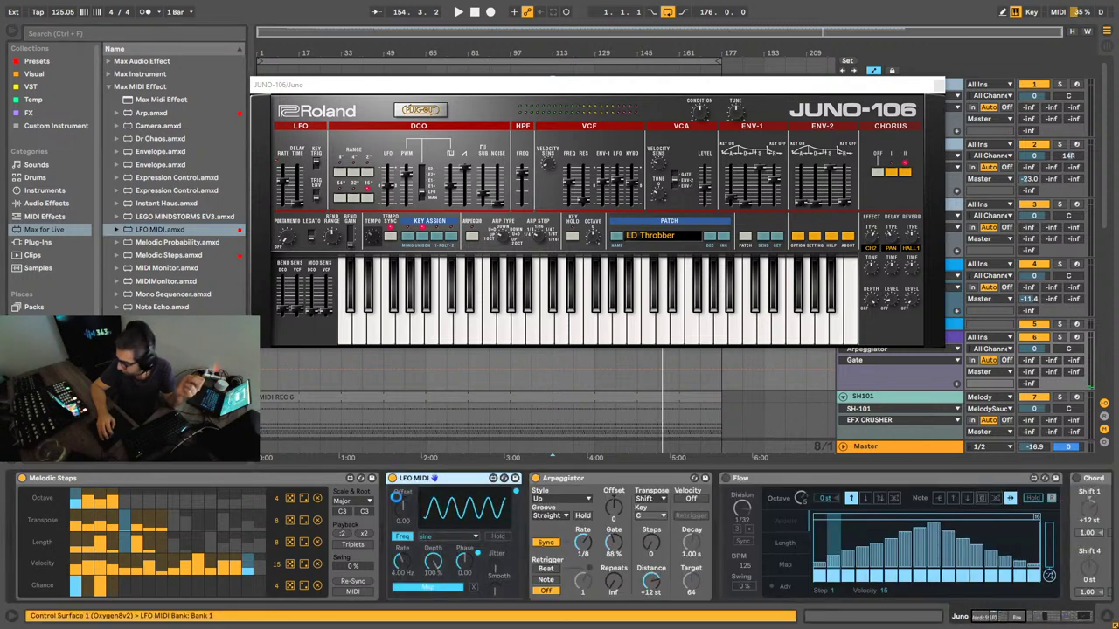
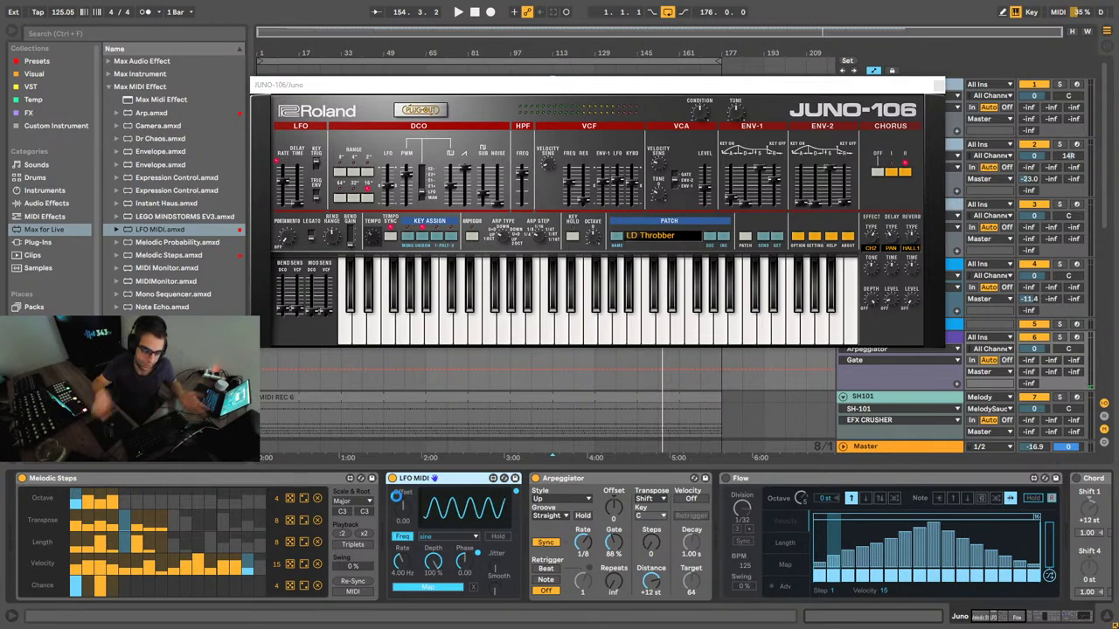
pyautogui.moveTo(667, 96)
pyautogui.mouseDown()
pyautogui.moveTo(687, 104)
pyautogui.moveTo(678, 109)
pyautogui.mouseUp()
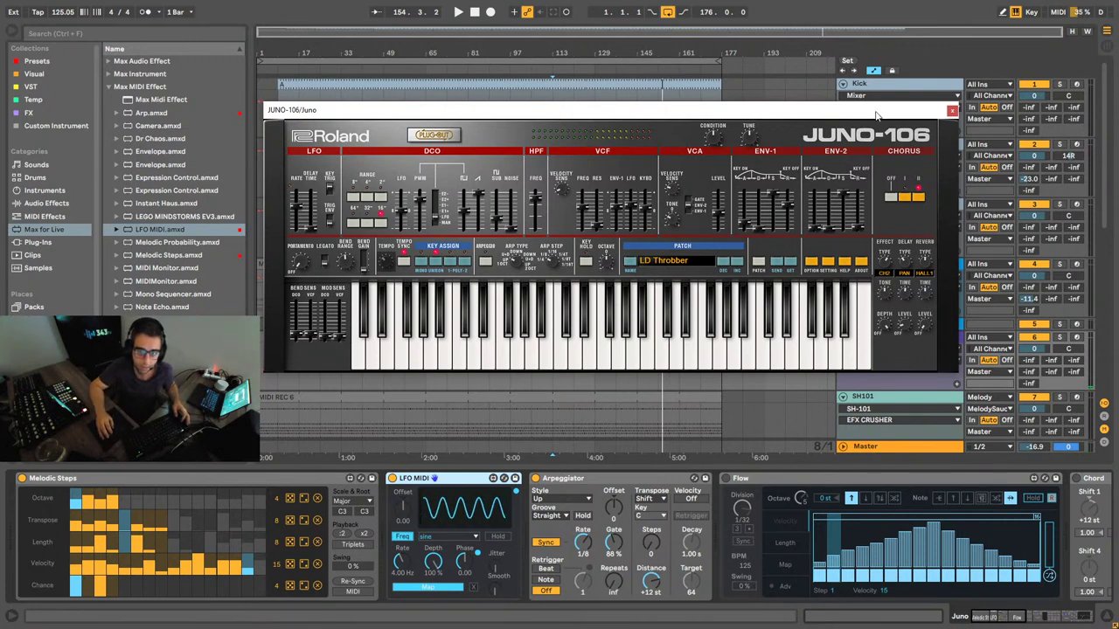
pyautogui.moveTo(877, 115); pyautogui.dragTo(884, 125)
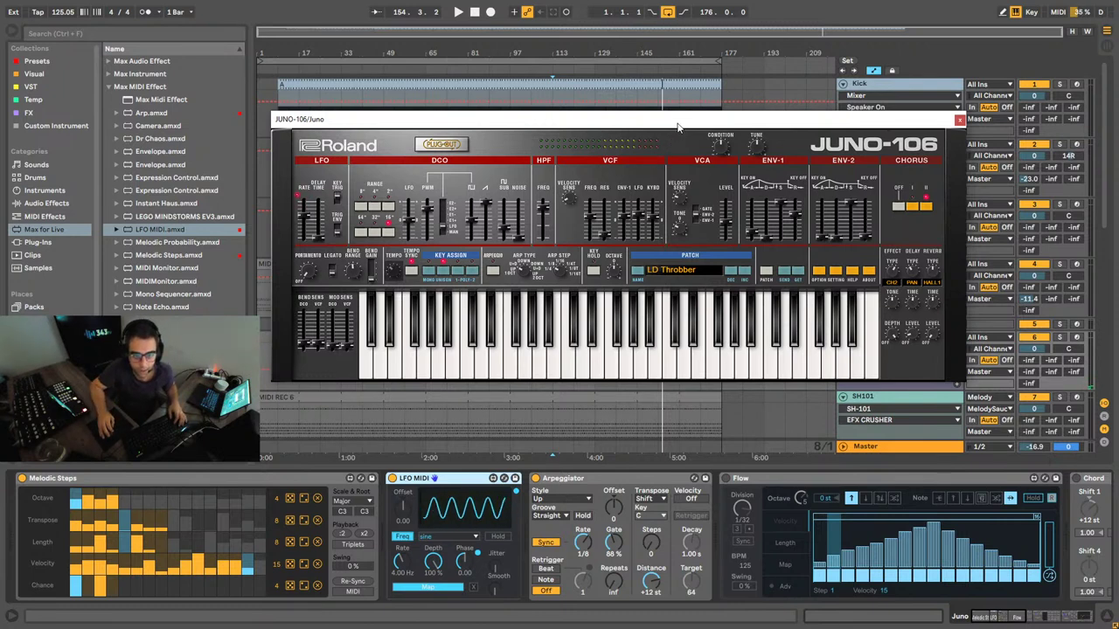
pyautogui.moveTo(678, 127); pyautogui.dragTo(667, 116)
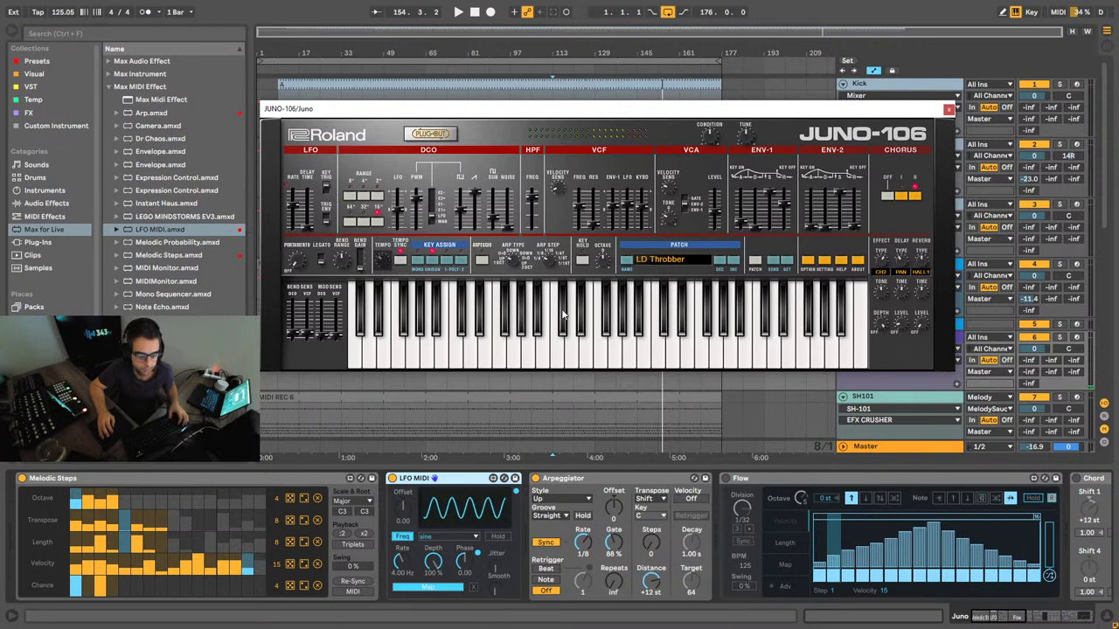
# Step: Play the arrangement briefly, stop it and switch the LFO MIDI device off
pyautogui.press('space')
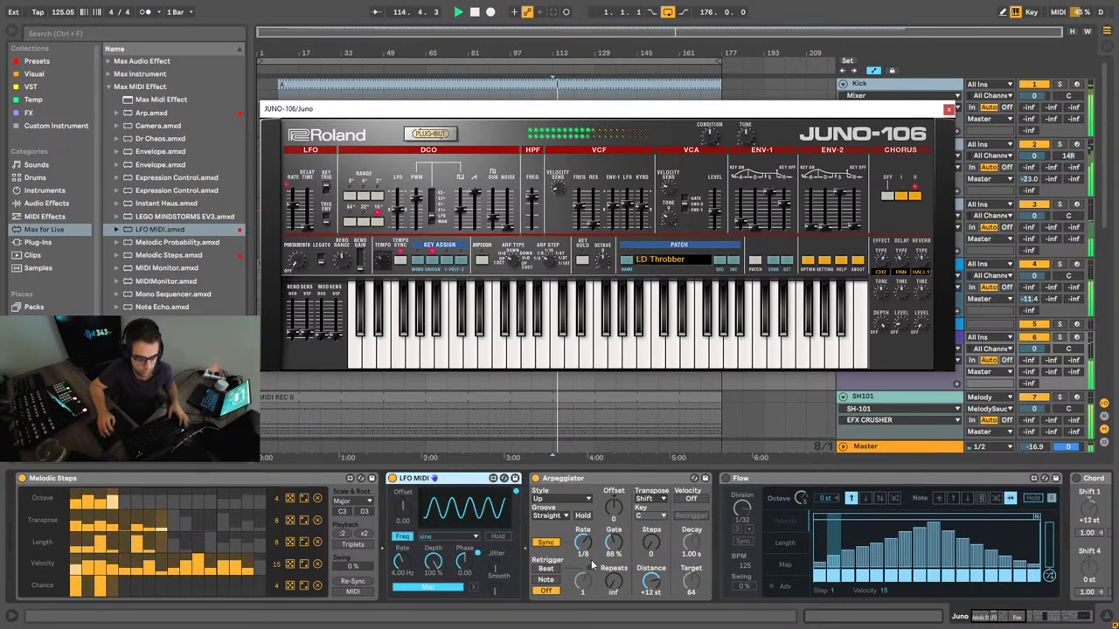
pyautogui.press('space')
pyautogui.click(988, 617)
pyautogui.click(393, 478)
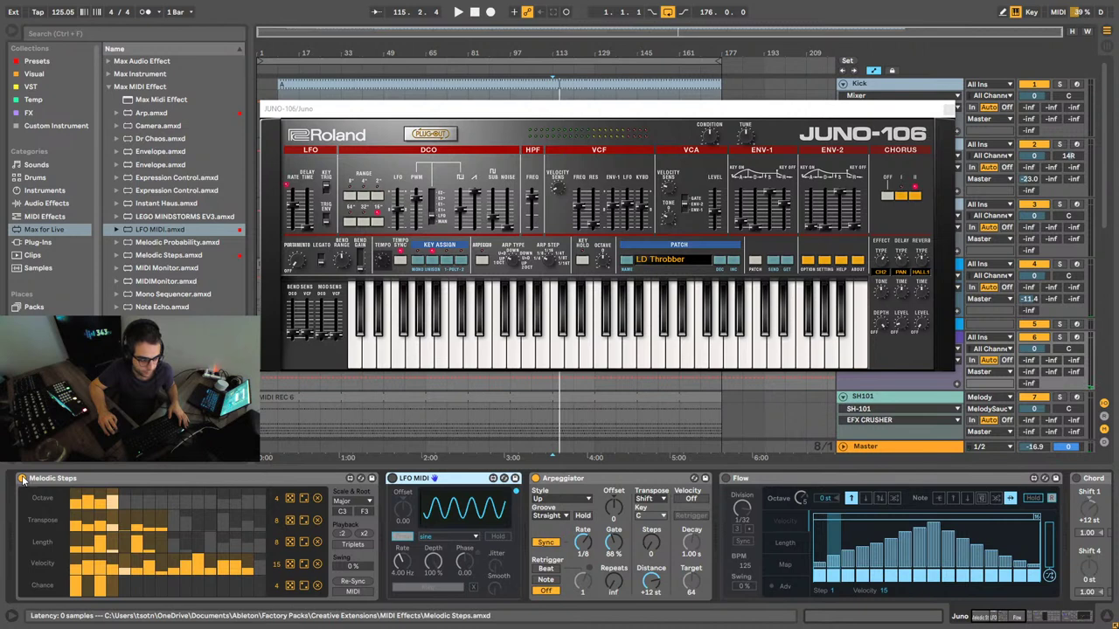
# Step: During playback, extend the Chance lane in Melodic Steps to 8 steps and randomize the Transpose lane
pyautogui.press('space')
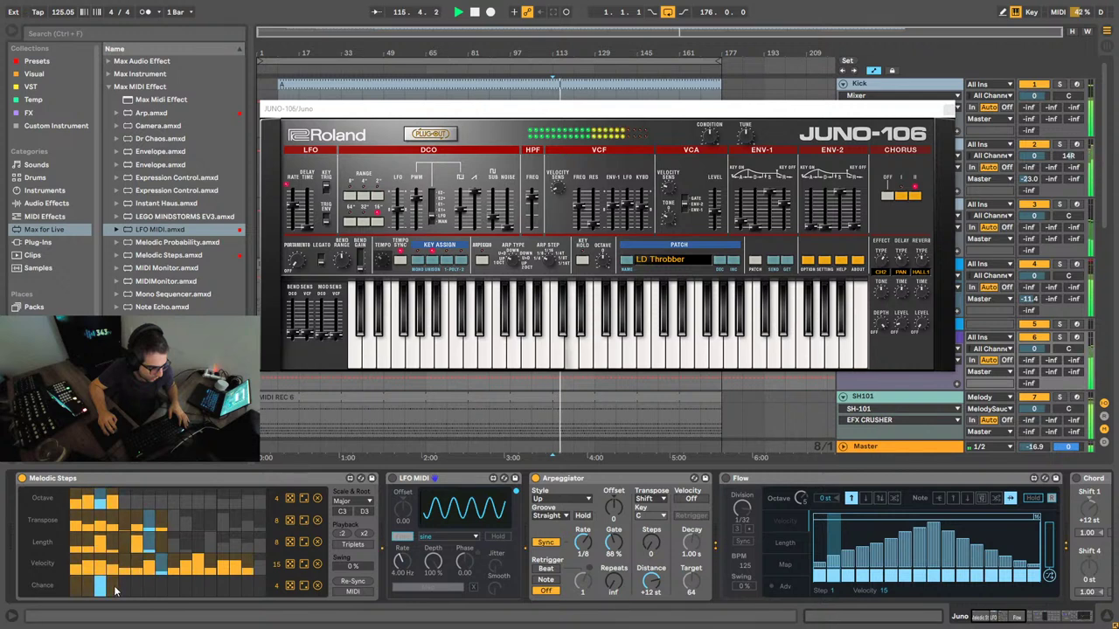
pyautogui.click(304, 564)
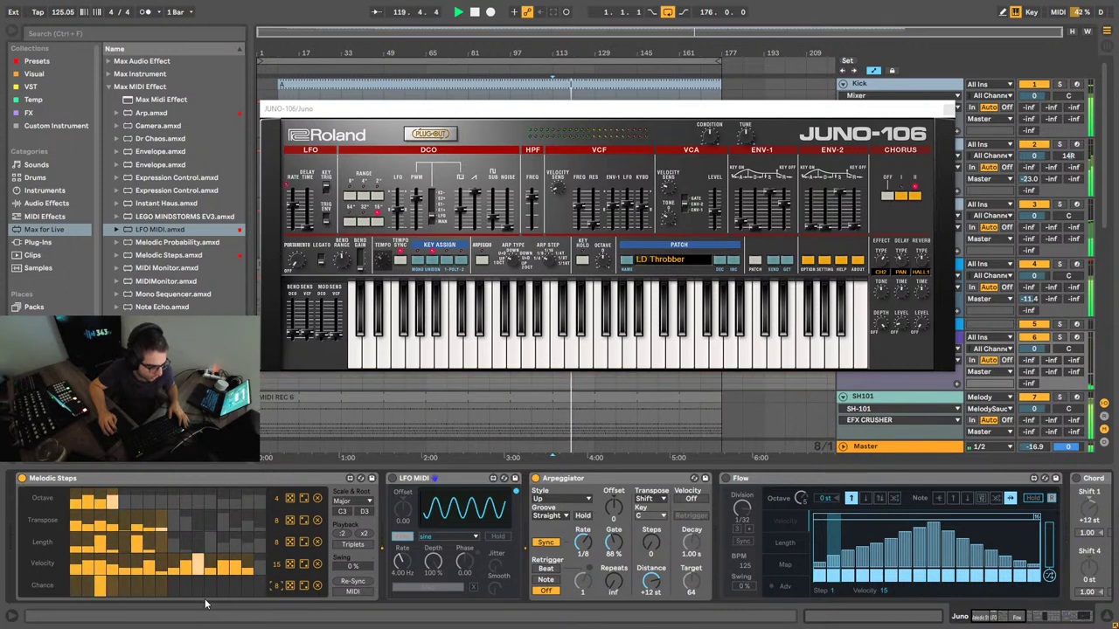
pyautogui.click(291, 519)
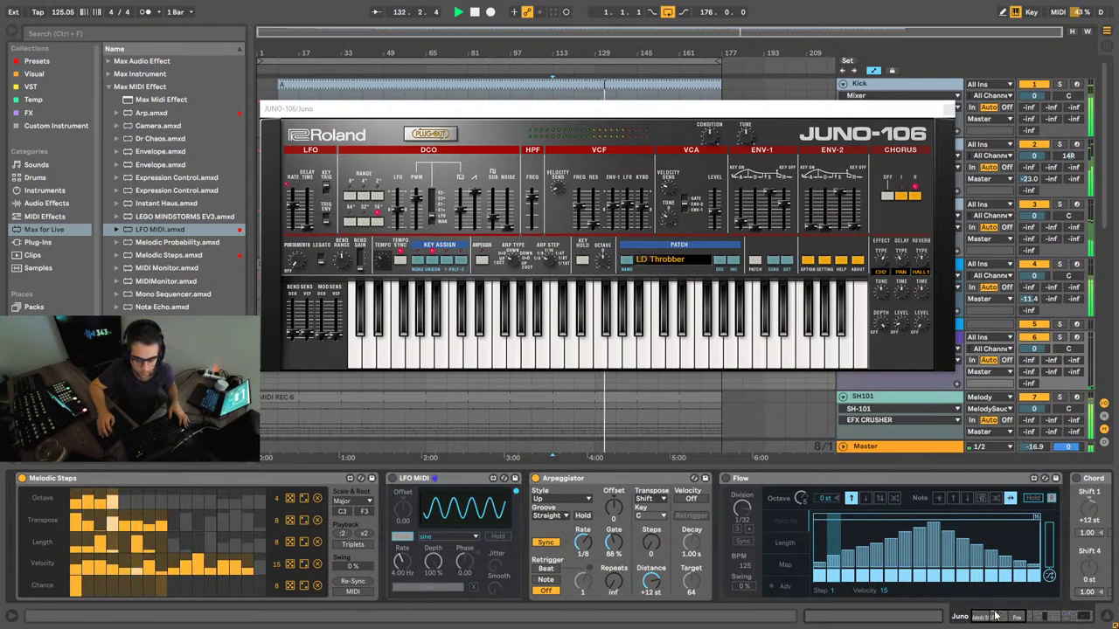
# Step: Add the SH-101 plug-in as a second chain in the Instrument Rack alongside the JUNO-106
pyautogui.click(1031, 617)
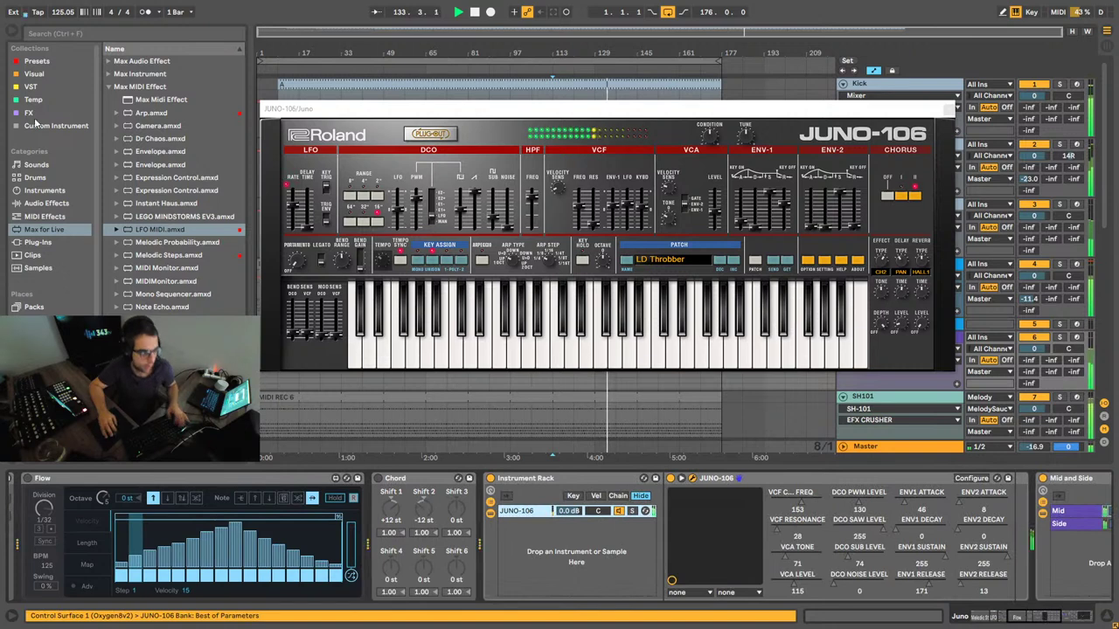
pyautogui.click(48, 87)
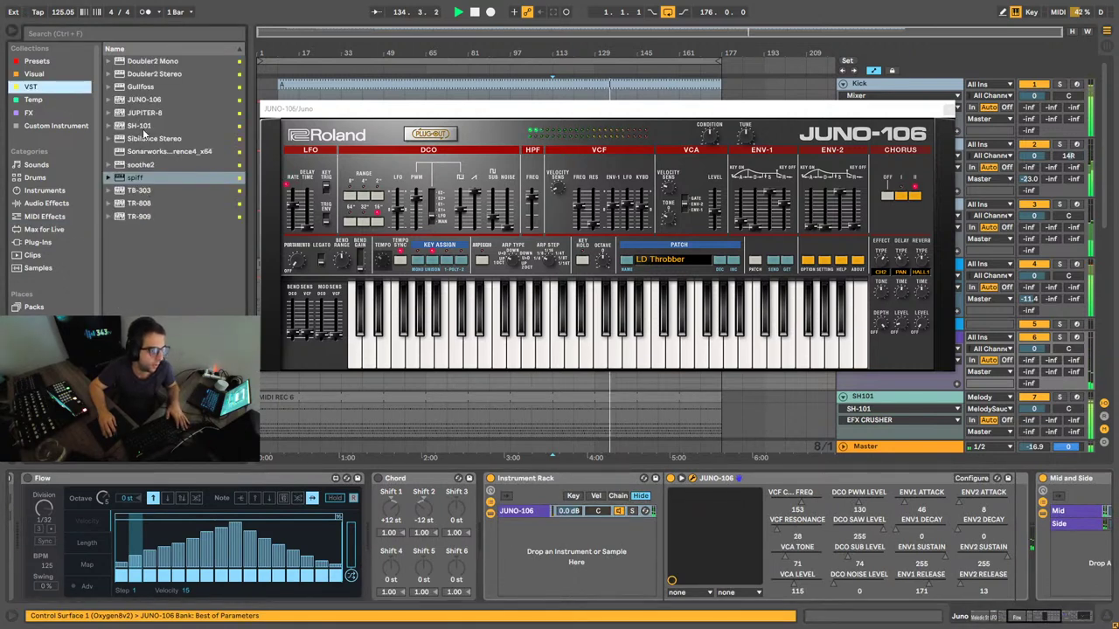
pyautogui.doubleClick(139, 125)
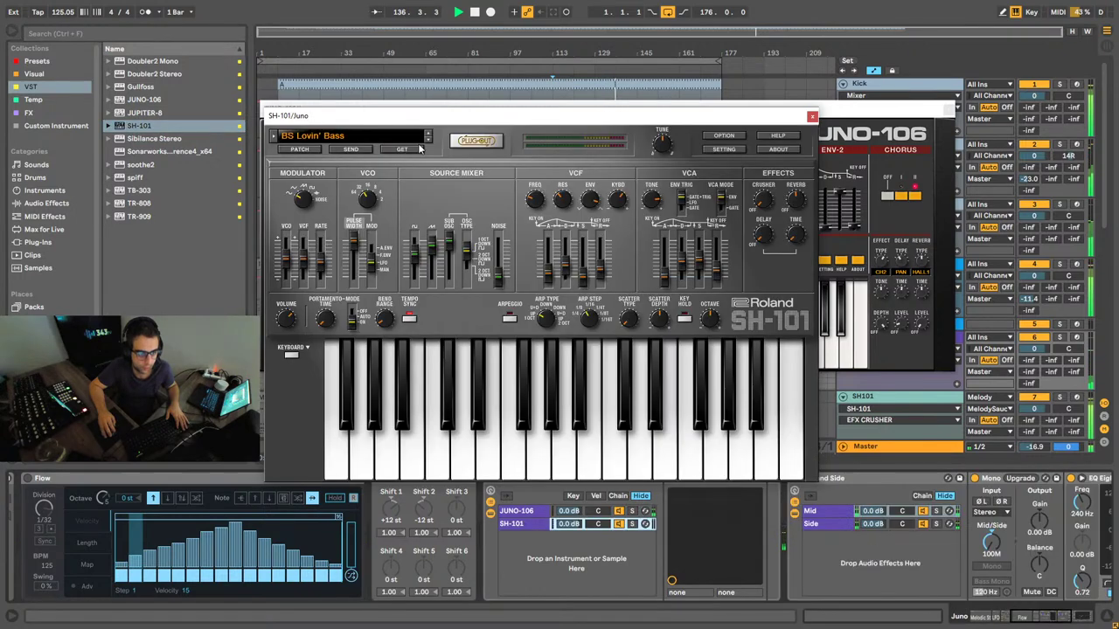
# Step: Load the patch C-1 LD Tanzorgan from the SH-101Techno bank in the SH-101
pyautogui.click(392, 138)
pyautogui.moveTo(312, 176)
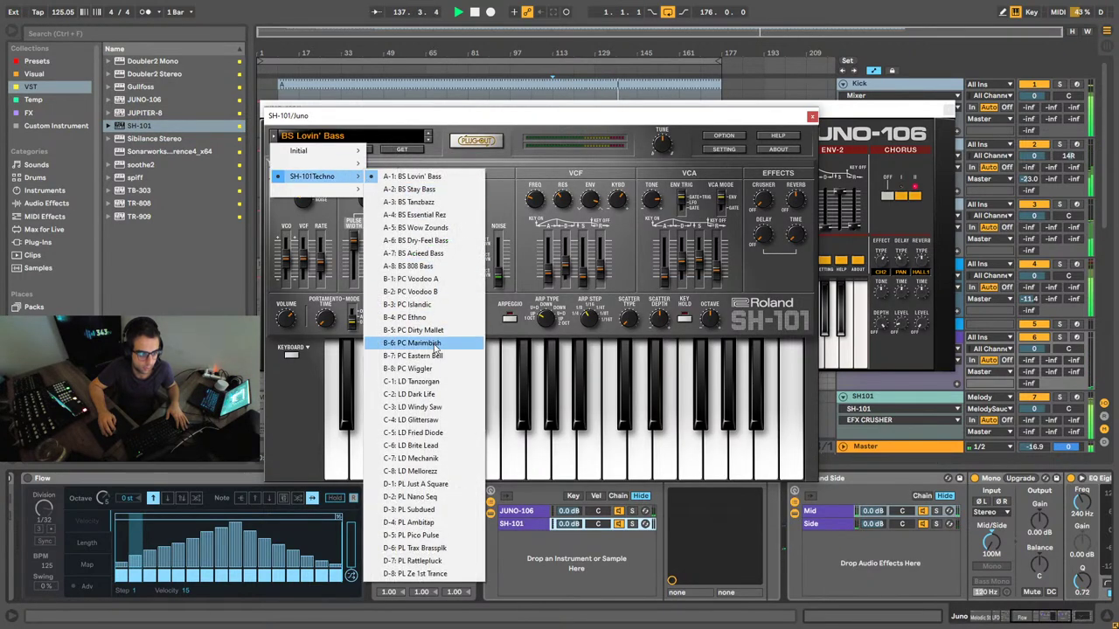
pyautogui.click(426, 381)
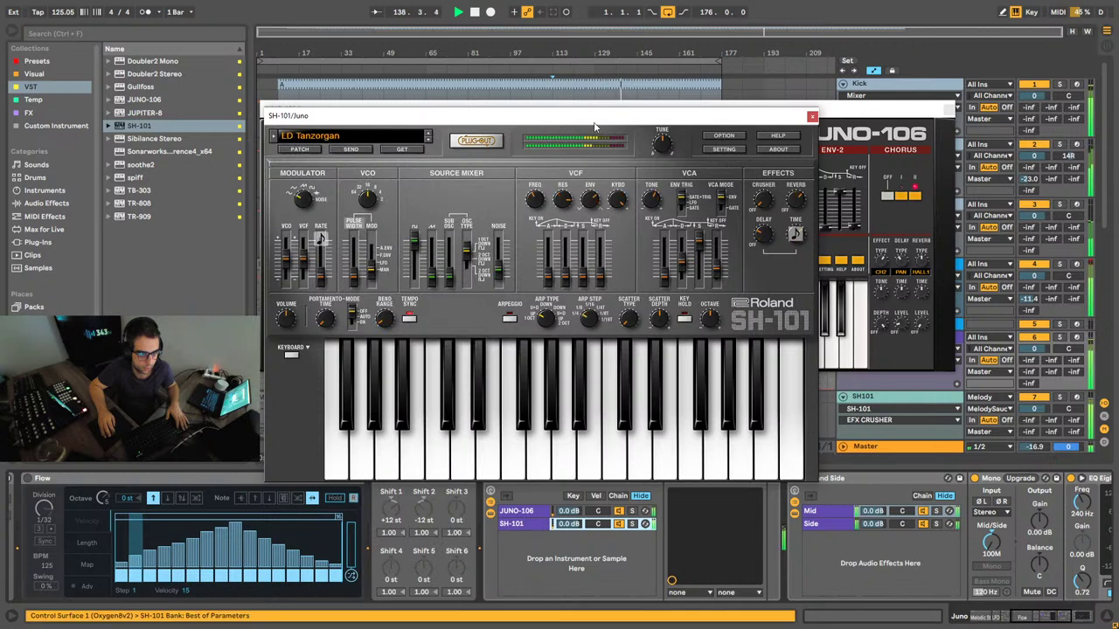
# Step: Solo the SH-101 chain in the rack and adjust the synth's VCF frequency and filter envelope decay
pyautogui.moveTo(593, 122); pyautogui.dragTo(581, 110)
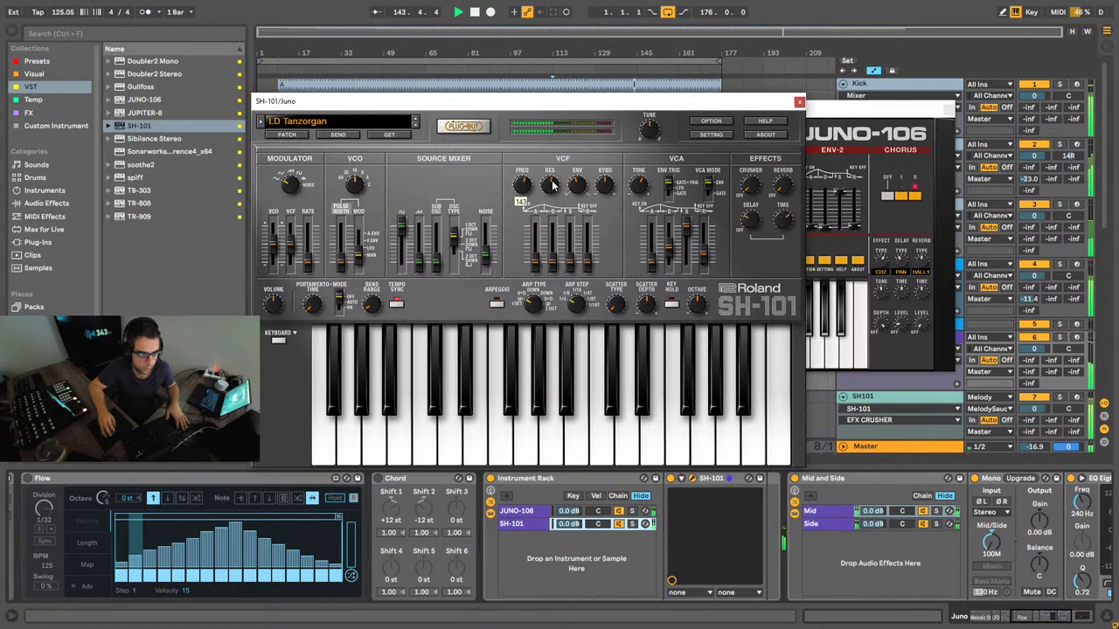
pyautogui.click(632, 523)
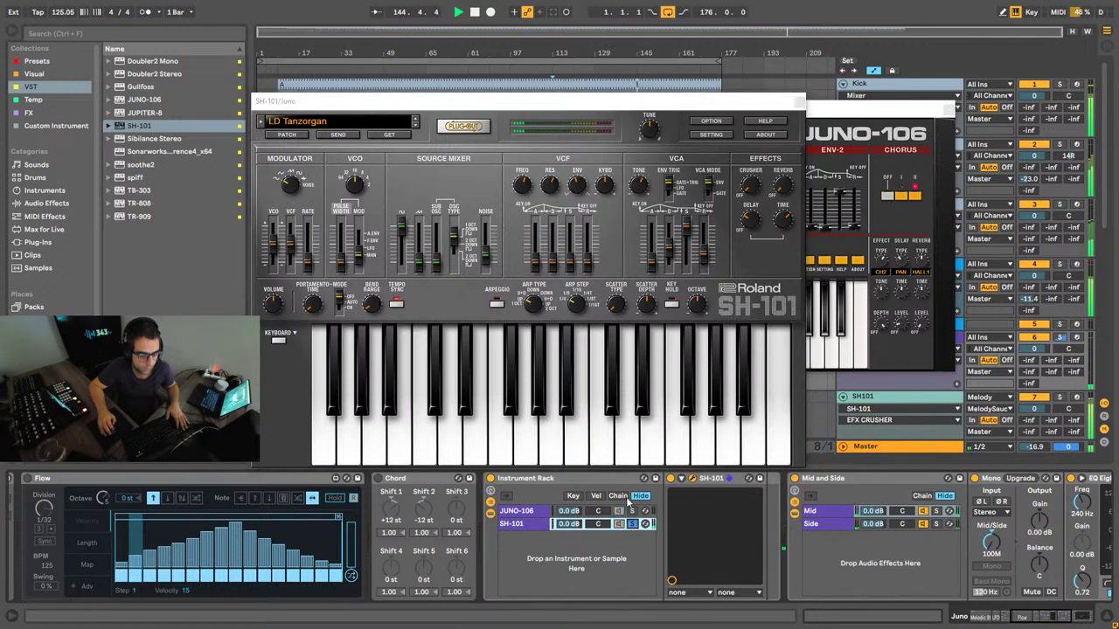
pyautogui.click(534, 177)
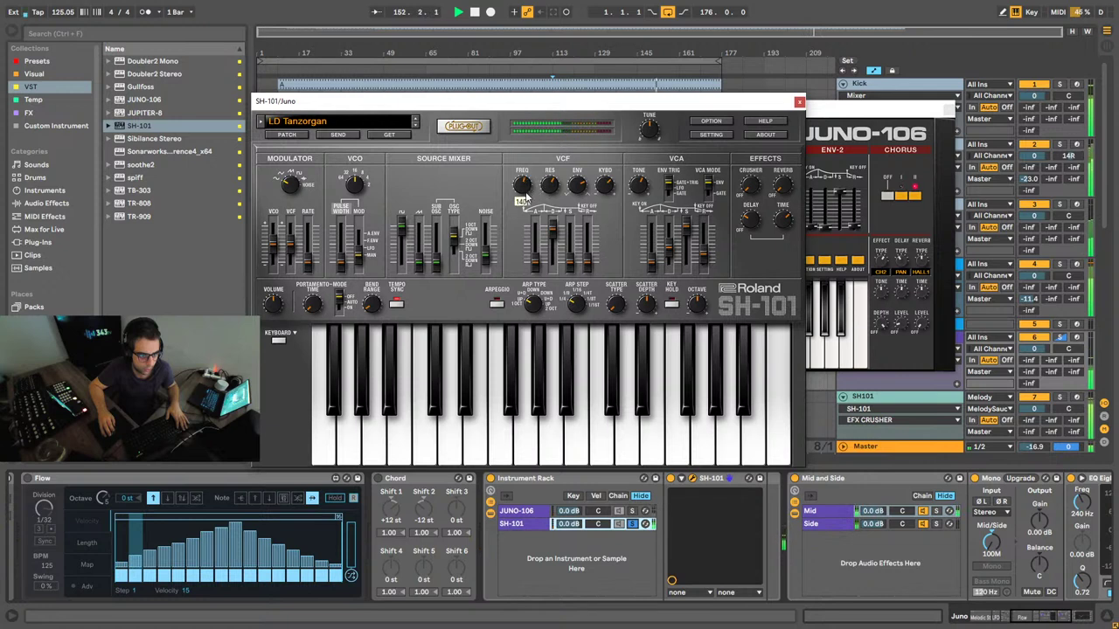
# Step: Switch the LFO MIDI device on, change its rate to tempo sync and set the Rate to 1
pyautogui.click(1028, 618)
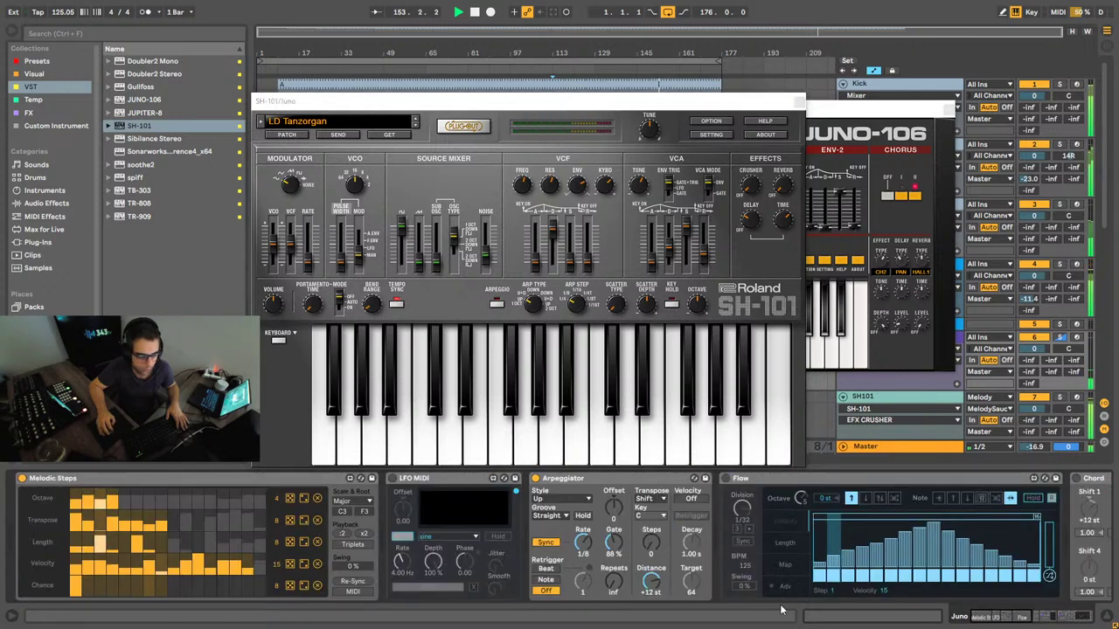
pyautogui.click(392, 479)
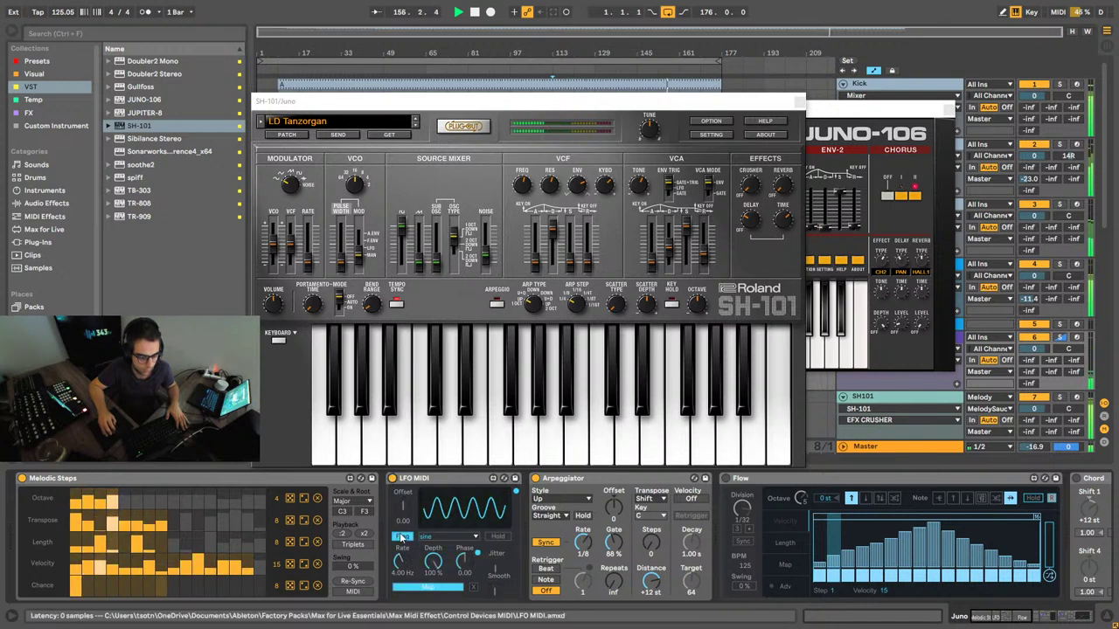
pyautogui.click(402, 536)
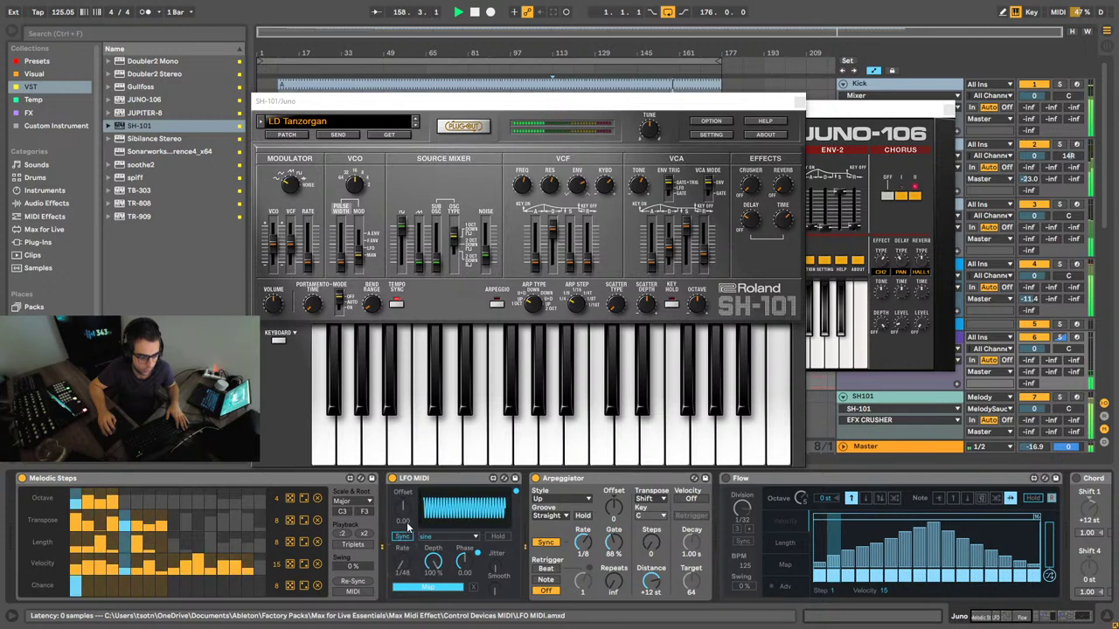
pyautogui.click(430, 589)
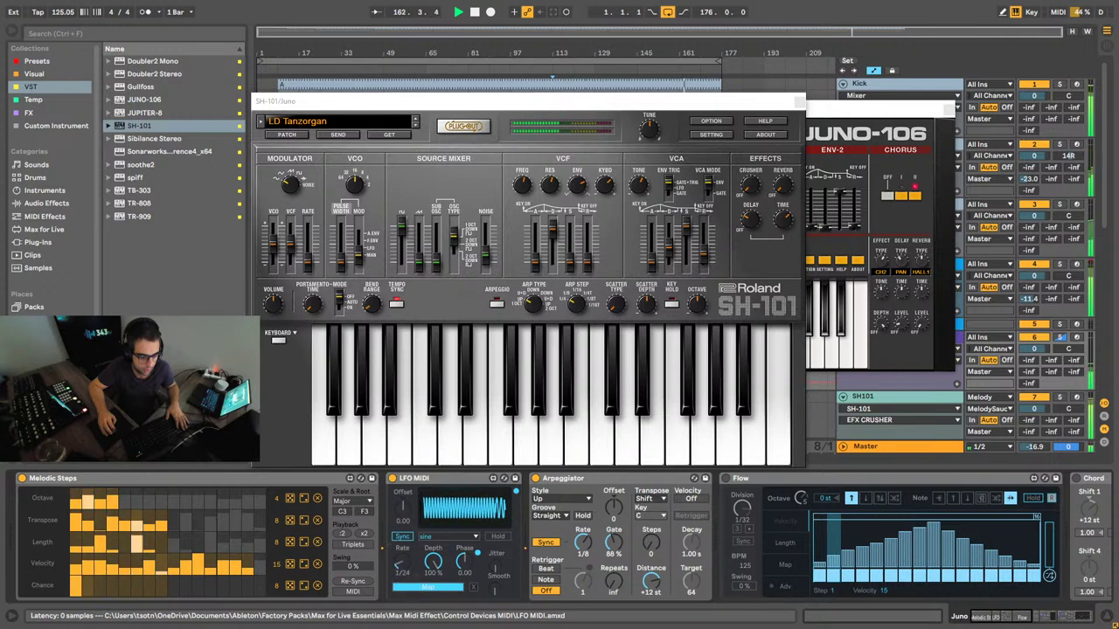
pyautogui.moveTo(399, 561); pyautogui.dragTo(400, 579)
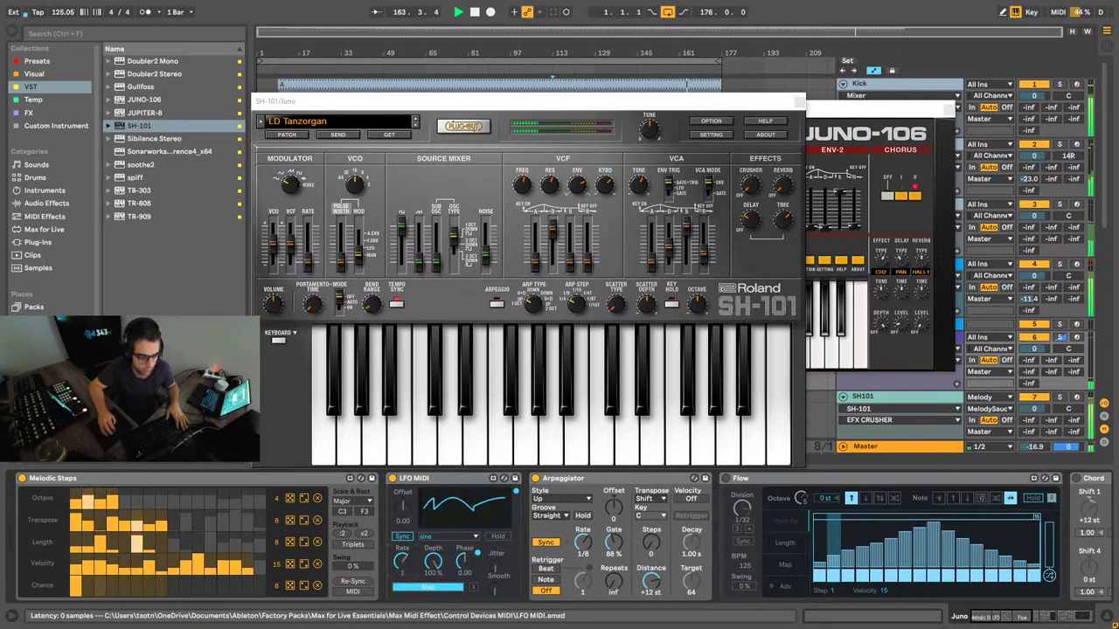
# Step: Map LFO MIDI to the Arpeggiator's Gate, with its Rate at 4 and Depth at 37.7 %
pyautogui.click(409, 589)
pyautogui.click(613, 544)
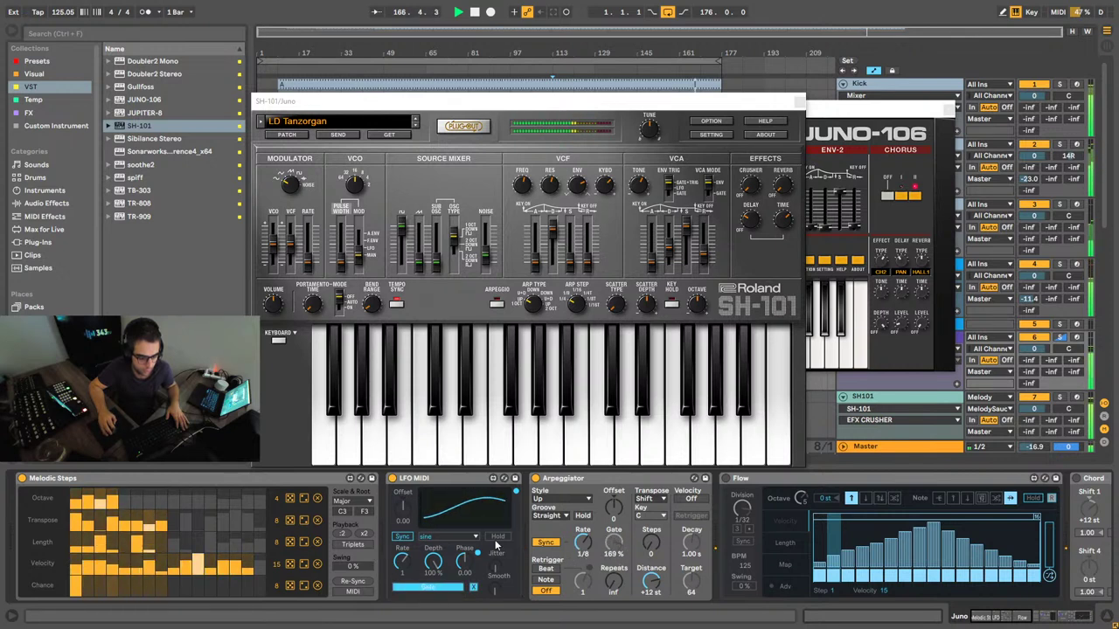
pyautogui.moveTo(403, 562); pyautogui.dragTo(403, 533)
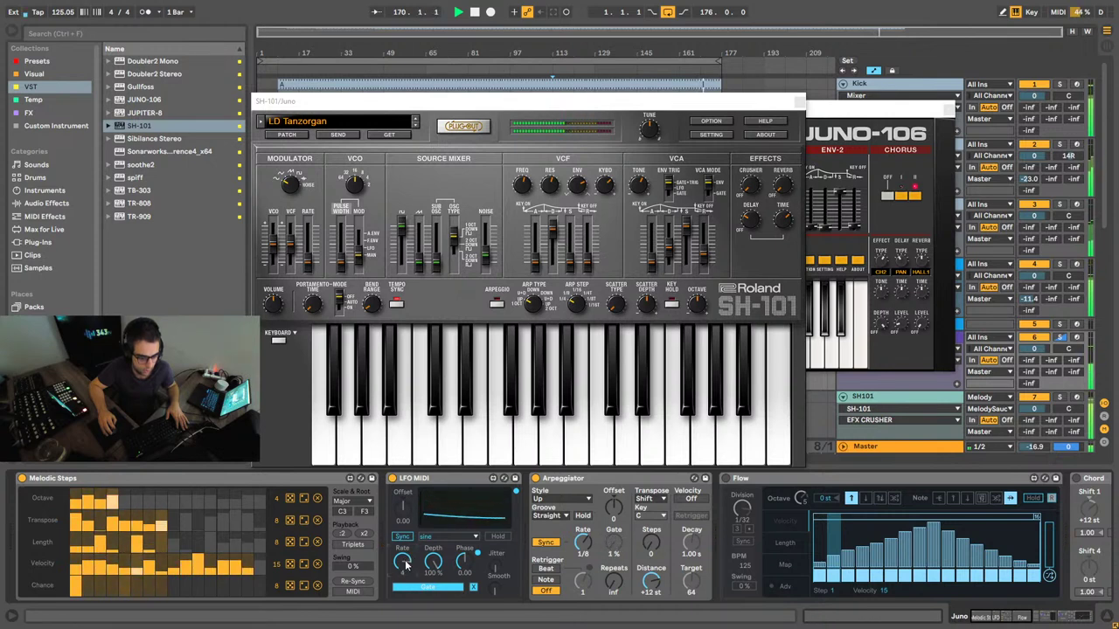
pyautogui.moveTo(432, 561); pyautogui.dragTo(433, 620)
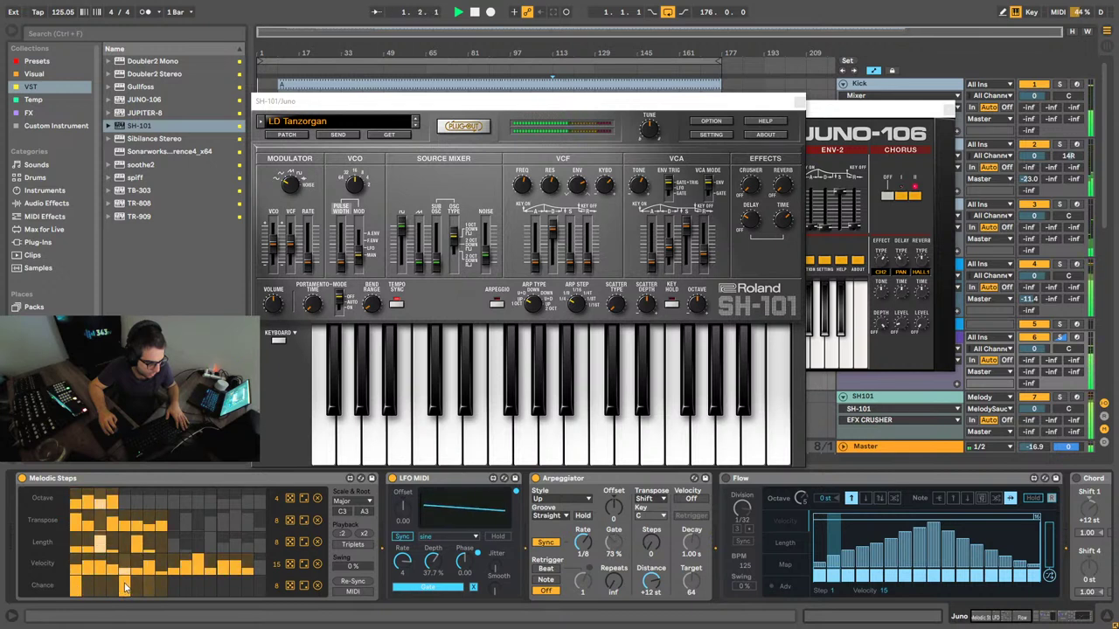
# Step: Close the JUNO-106 plug-in window and reposition the SH-101 window over the arrangement
pyautogui.moveTo(435, 100); pyautogui.dragTo(596, 81)
pyautogui.moveTo(471, 85); pyautogui.dragTo(485, 91)
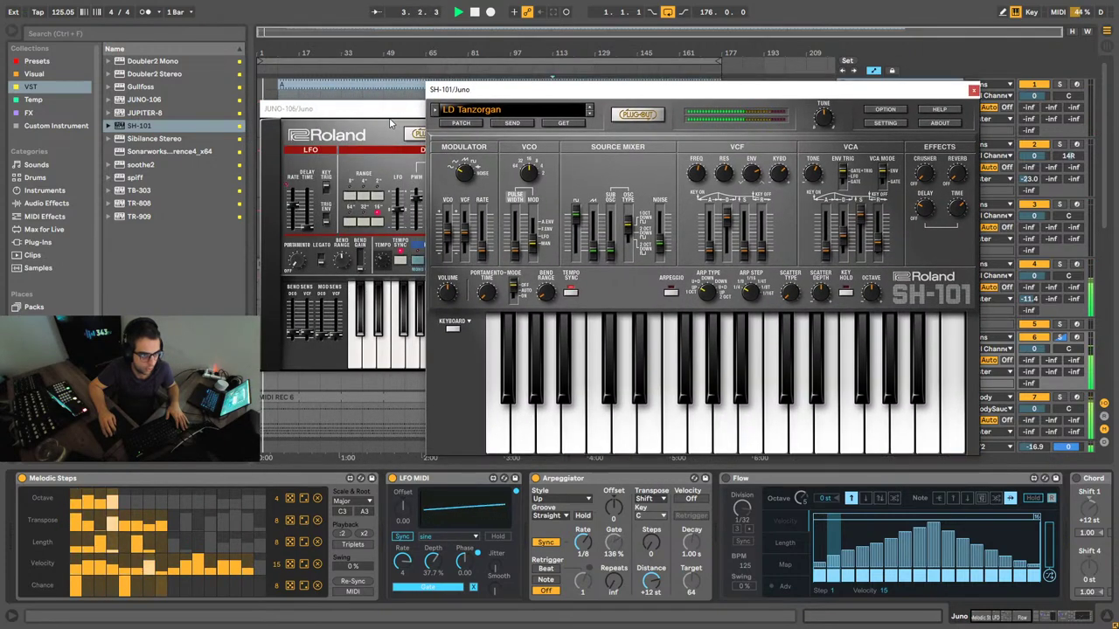
pyautogui.click(384, 109)
pyautogui.click(948, 110)
pyautogui.moveTo(918, 89); pyautogui.dragTo(820, 88)
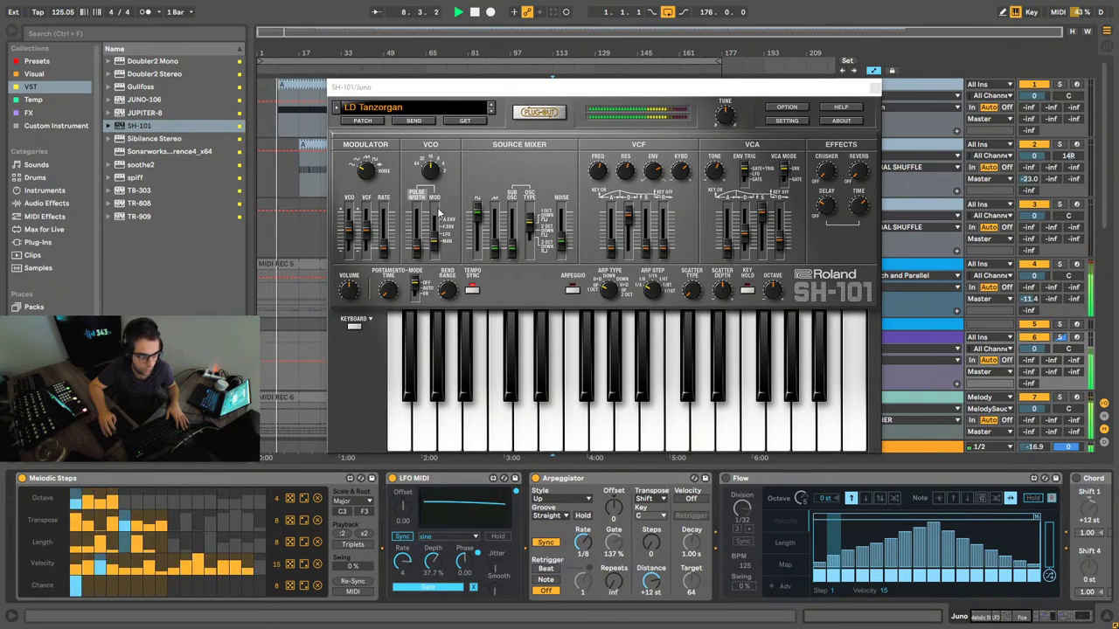
pyautogui.click(428, 172)
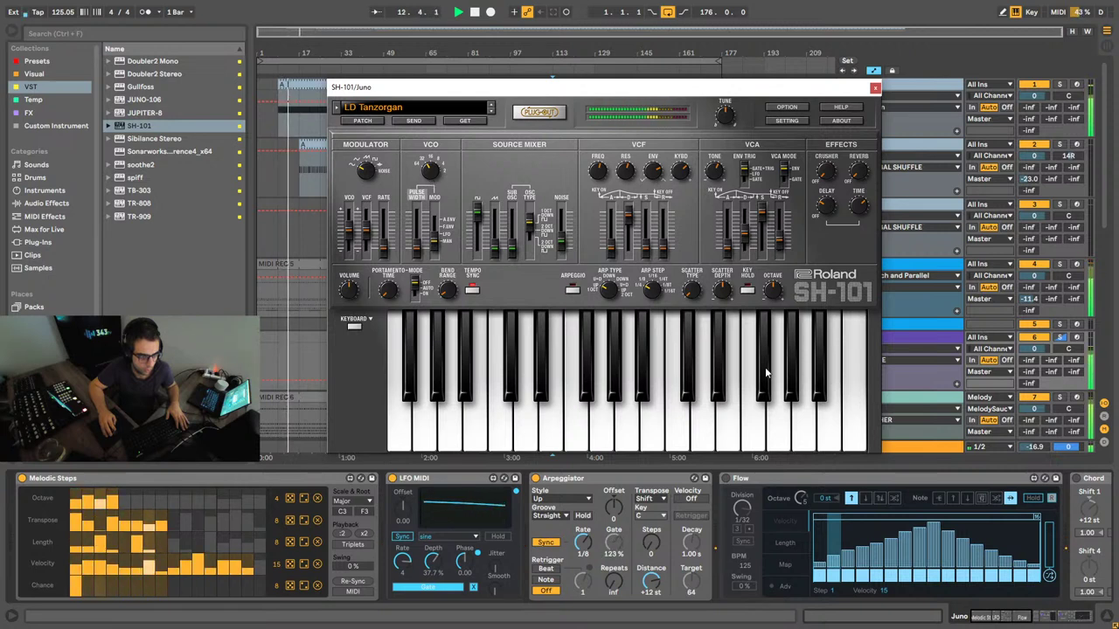
# Step: Set the Q of band 1 in the Mid chain's EQ Eight to 0.69
pyautogui.hscroll(10, 742, 510)
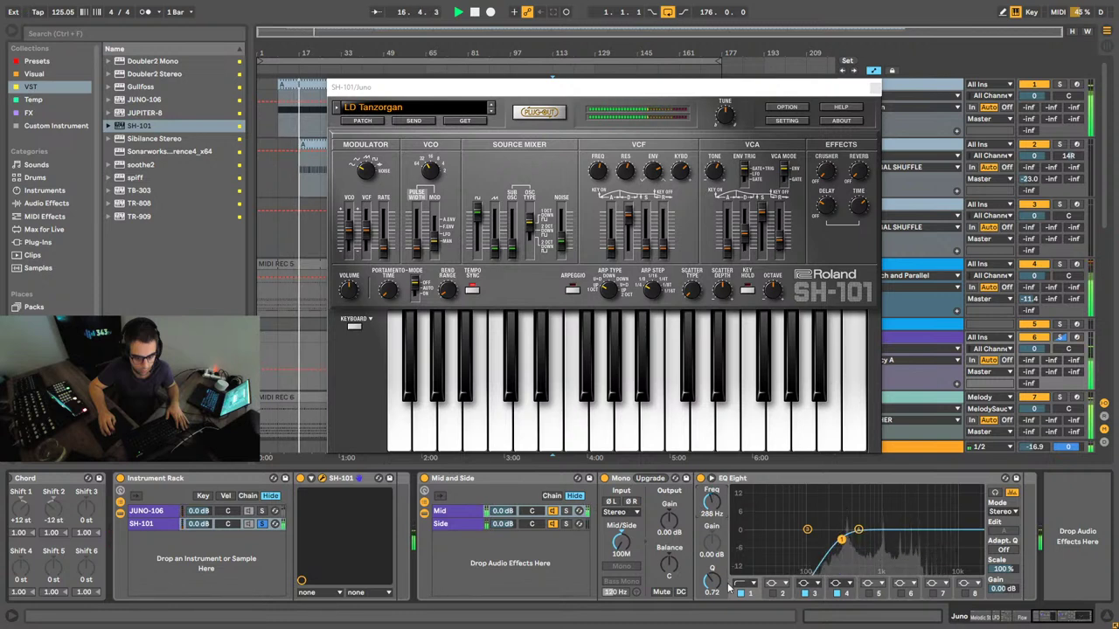
pyautogui.moveTo(714, 582)
pyautogui.mouseDown()
pyautogui.moveTo(714, 615)
pyautogui.moveTo(714, 578)
pyautogui.mouseUp()
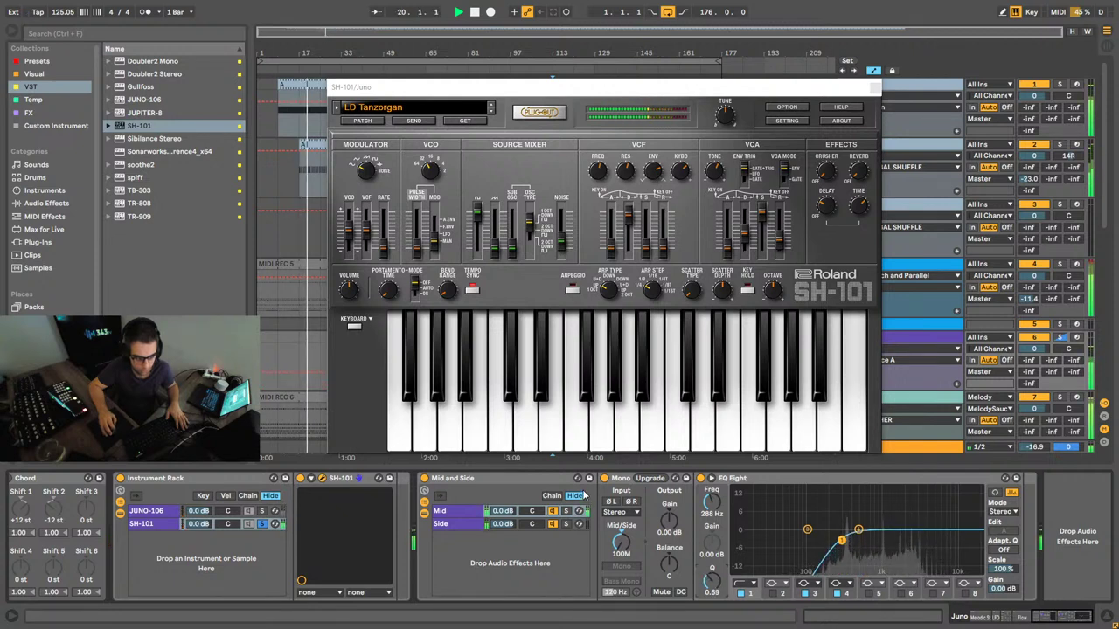
pyautogui.click(1029, 615)
pyautogui.moveTo(1028, 615); pyautogui.dragTo(996, 615)
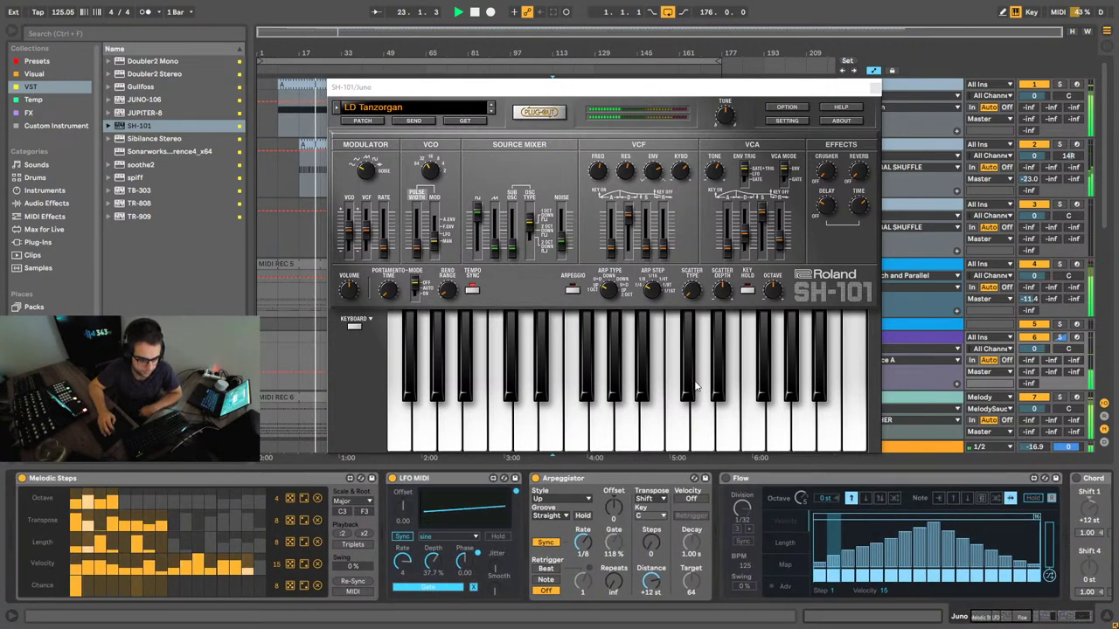
# Step: Take the SH-101 chain out of solo so both rack chains play, and swap its plug-in window for the JUNO-106's
pyautogui.click(874, 87)
pyautogui.scroll(-2, 909, 297)
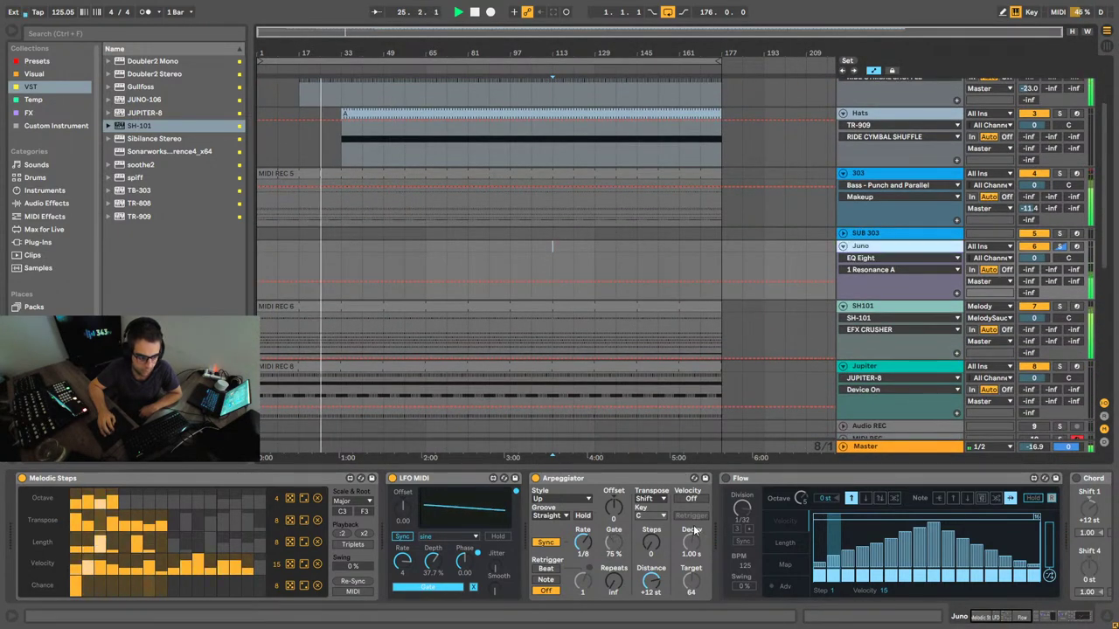
pyautogui.hscroll(10, 695, 524)
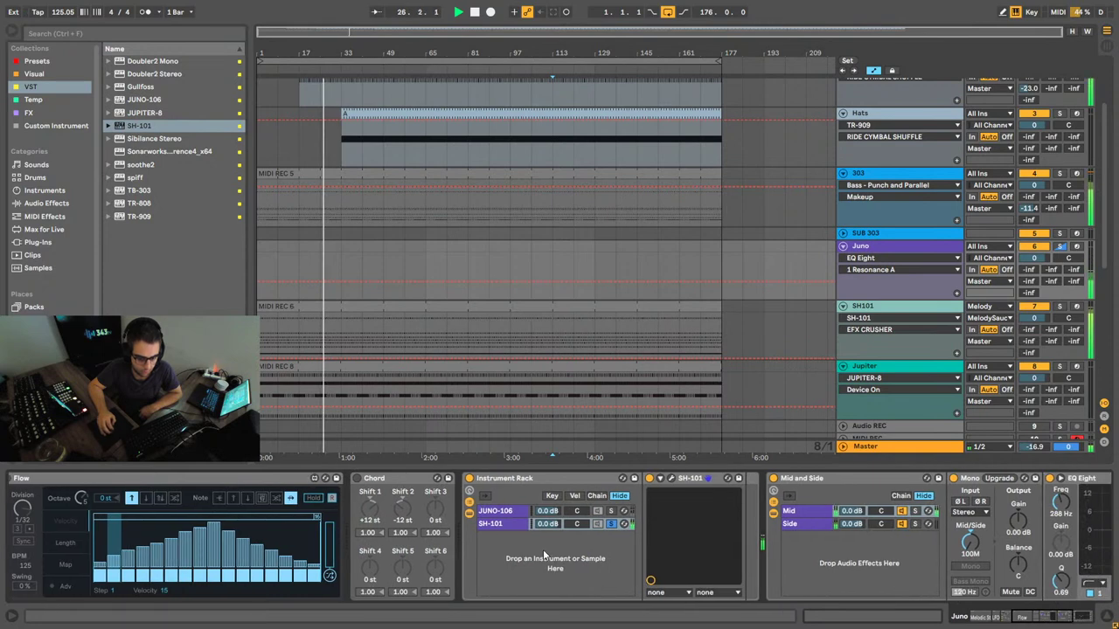
pyautogui.click(515, 512)
pyautogui.click(598, 512)
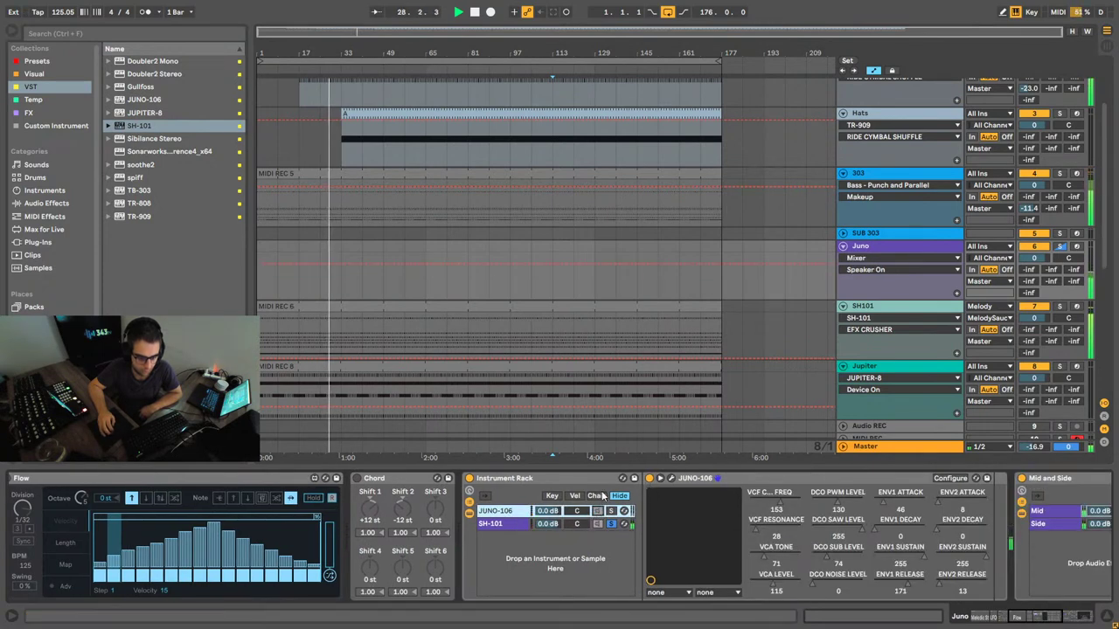
pyautogui.click(494, 524)
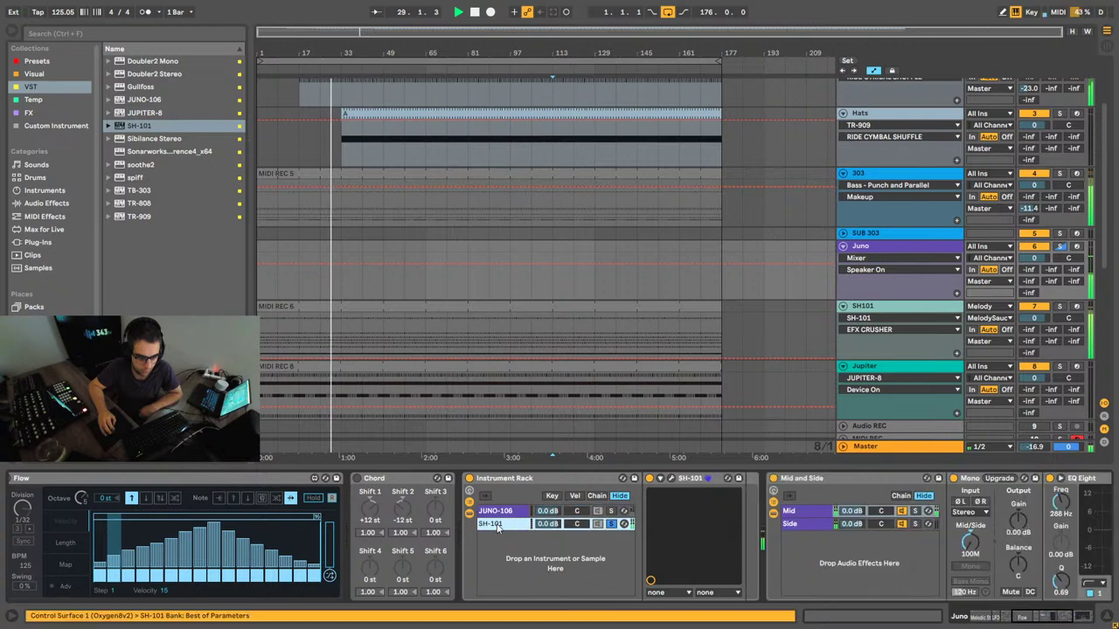
pyautogui.click(597, 512)
pyautogui.click(610, 512)
pyautogui.click(610, 512)
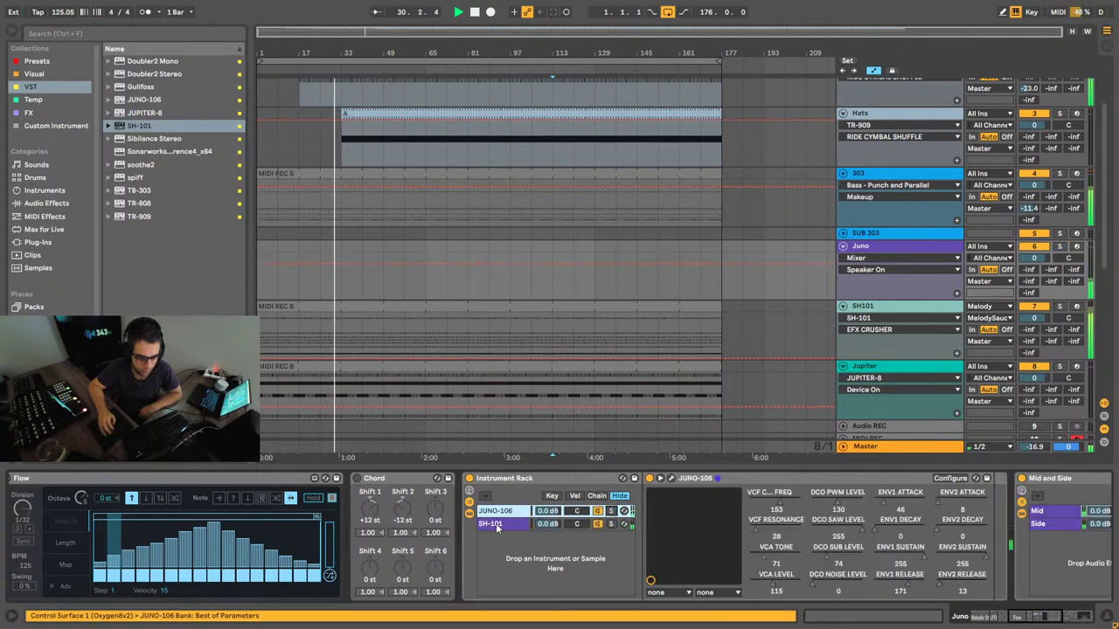
pyautogui.click(671, 478)
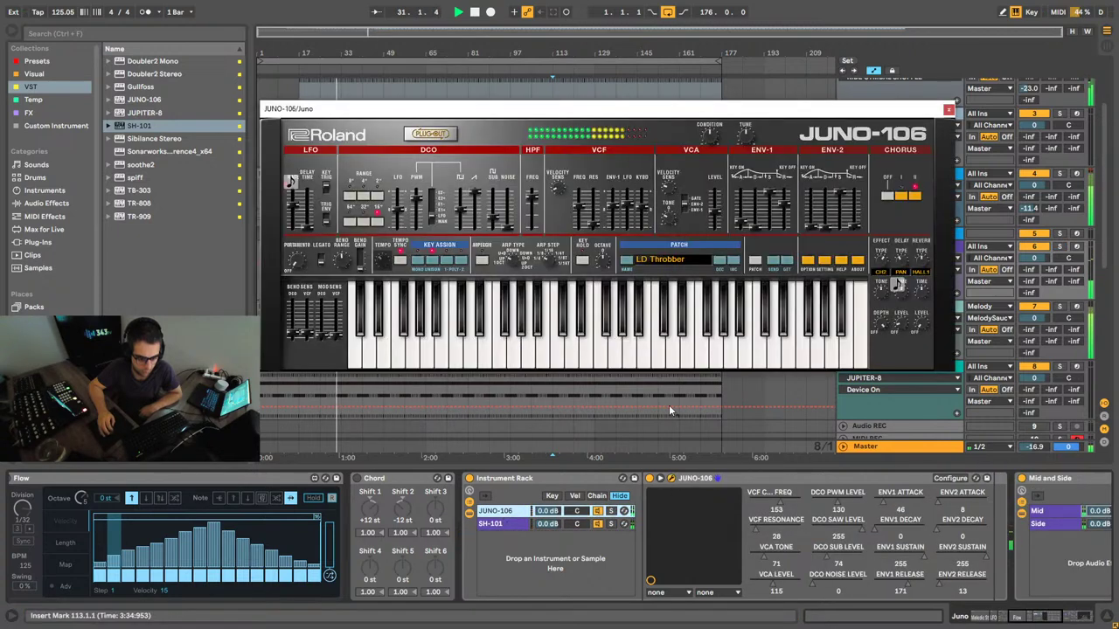
pyautogui.click(664, 260)
pyautogui.moveTo(673, 278)
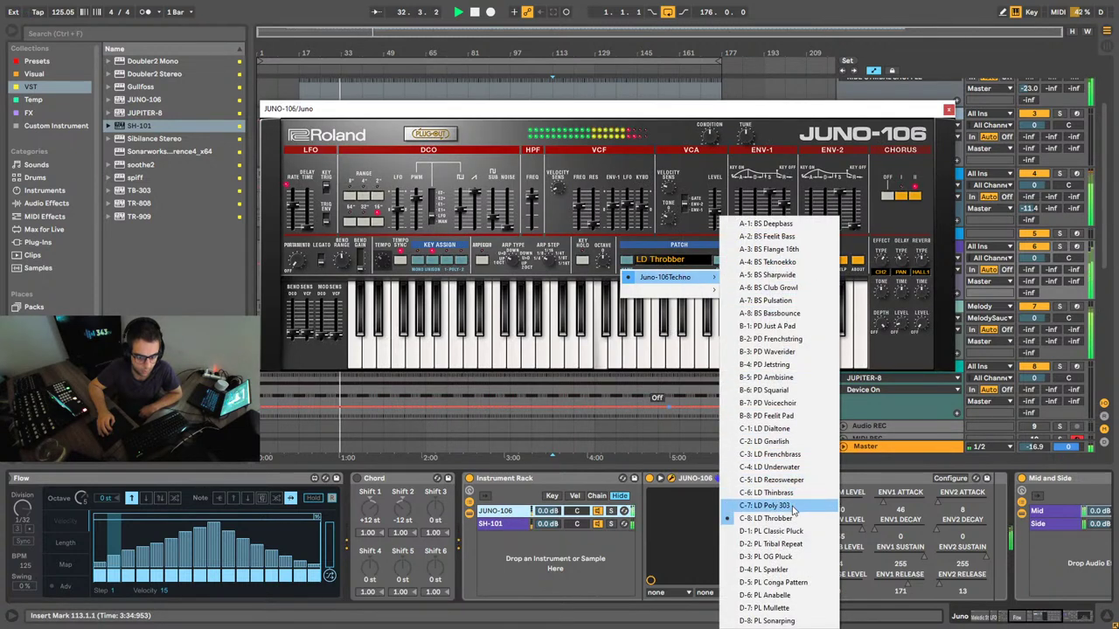
pyautogui.click(890, 362)
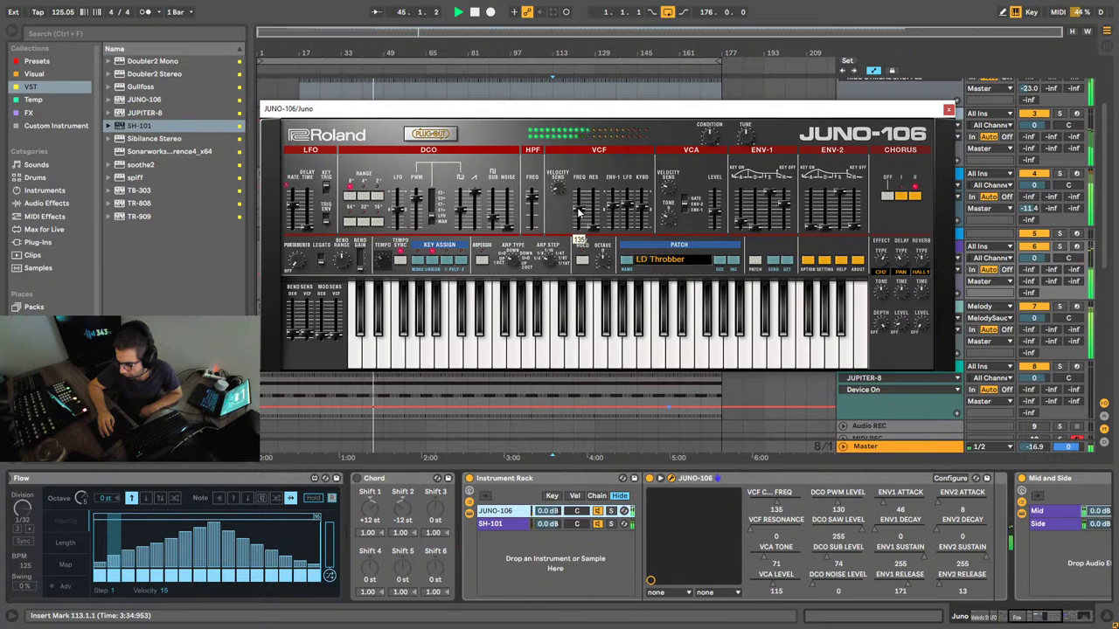
# Step: Set the JUNO-106's VCF frequency to 133, ENV-1 sustain to 148 and release to 33, and ENV-2 sustain to 94
pyautogui.moveTo(577, 212); pyautogui.dragTo(580, 212)
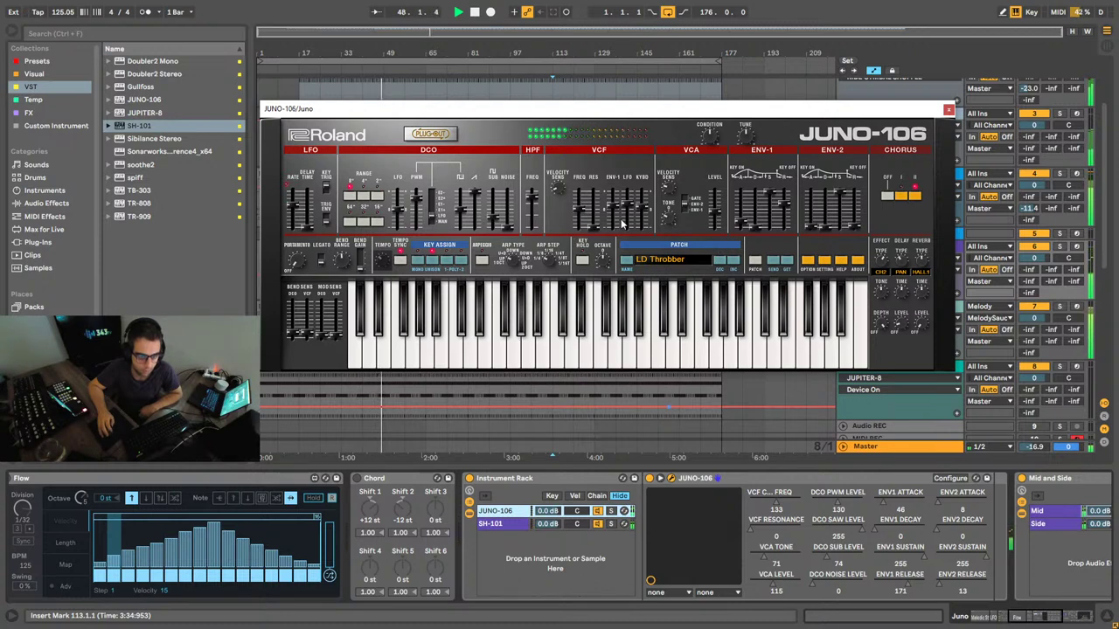
pyautogui.moveTo(789, 215)
pyautogui.mouseDown()
pyautogui.moveTo(789, 226)
pyautogui.moveTo(769, 207)
pyautogui.mouseUp()
pyautogui.moveTo(839, 191); pyautogui.dragTo(769, 212)
pyautogui.moveTo(837, 217); pyautogui.dragTo(838, 215)
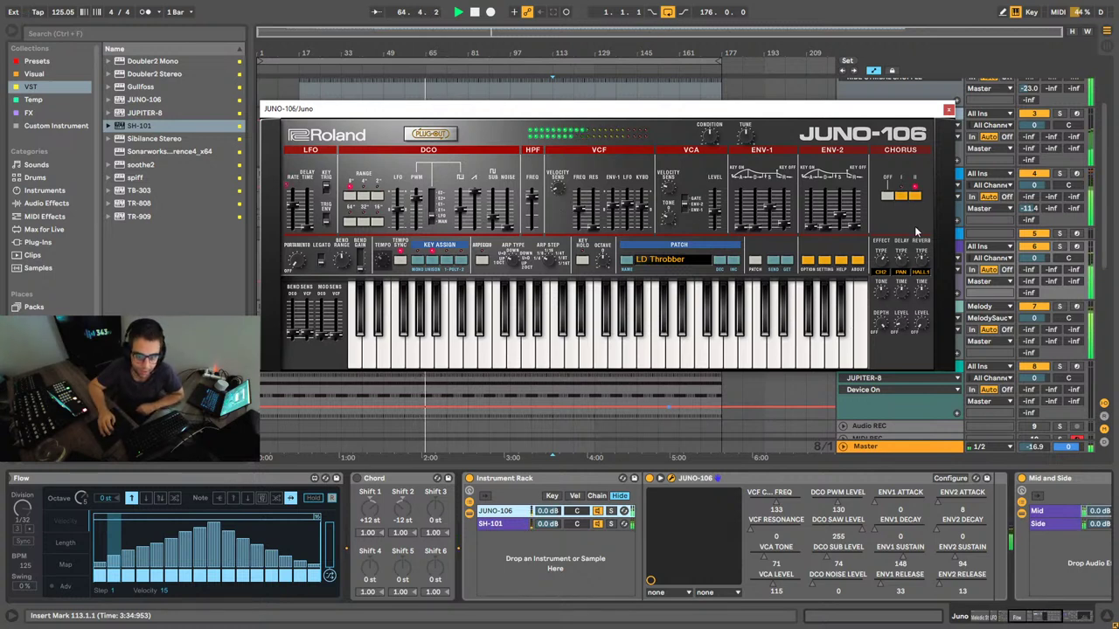
# Step: Audition the rack chains in solo and load the patch D-1 PL Classic Pluck from the Juno-106Techno bank in the JUNO-106, ending with both chains unsoloed
pyautogui.click(609, 524)
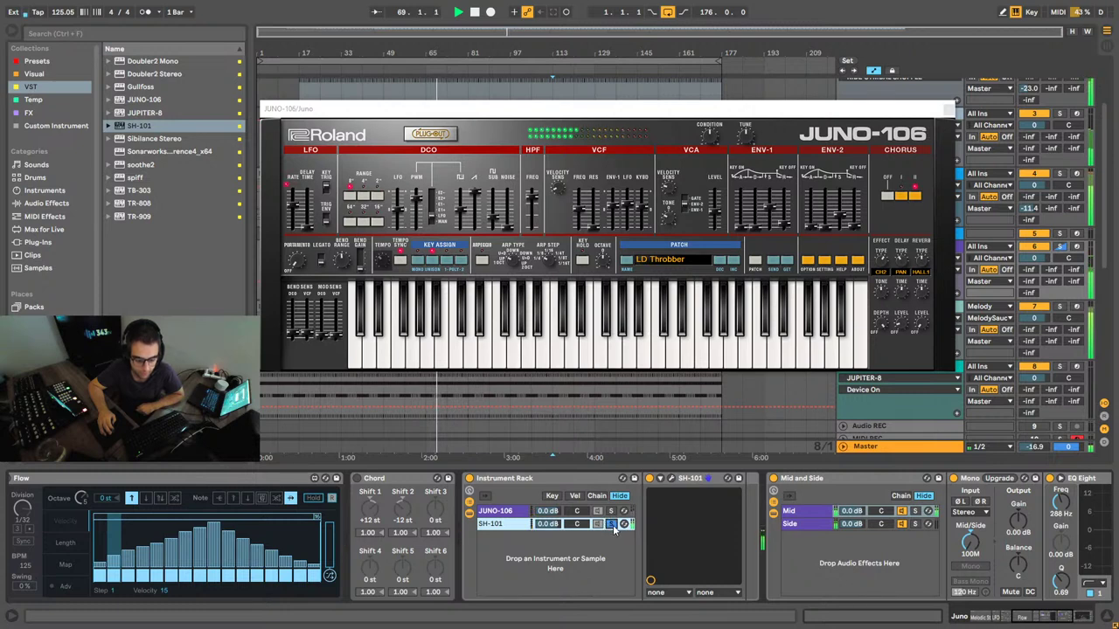
pyautogui.click(611, 511)
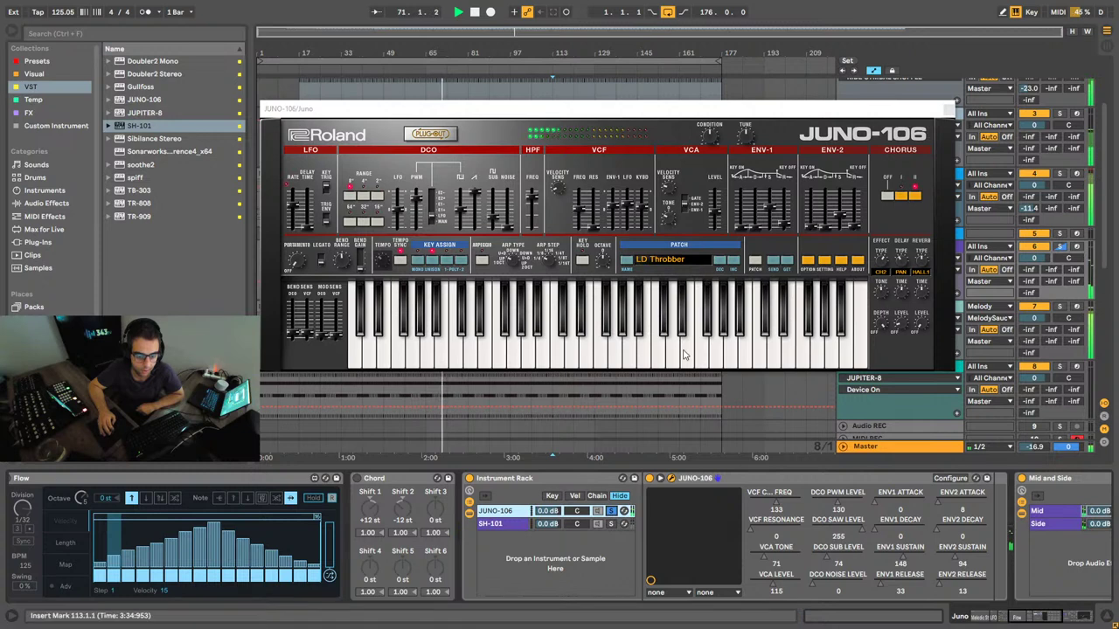
pyautogui.click(664, 260)
pyautogui.moveTo(686, 278)
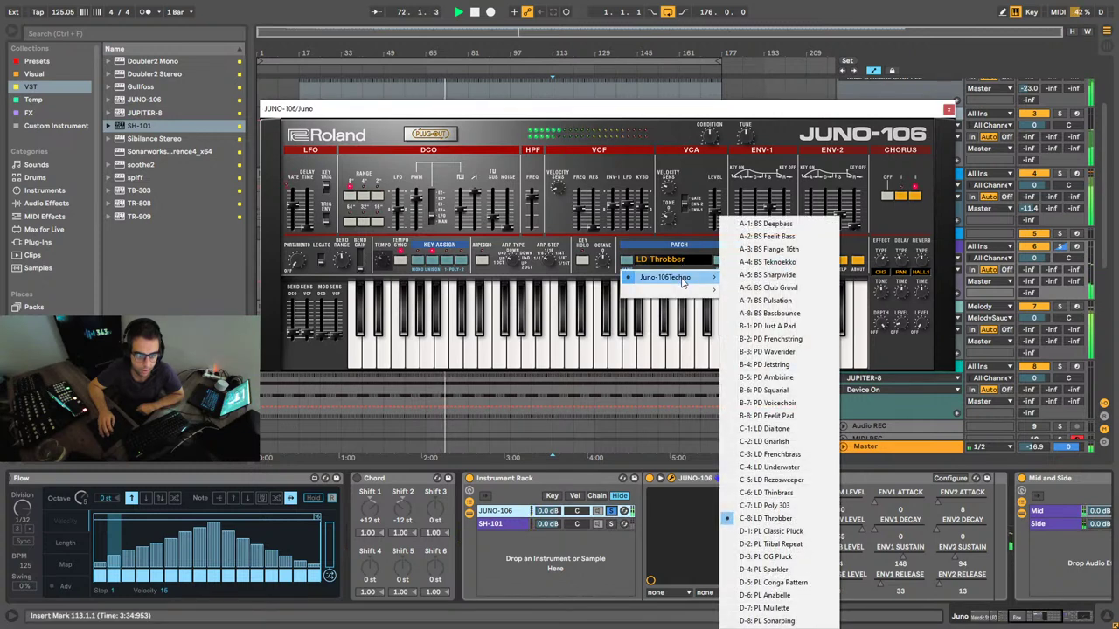
pyautogui.click(800, 531)
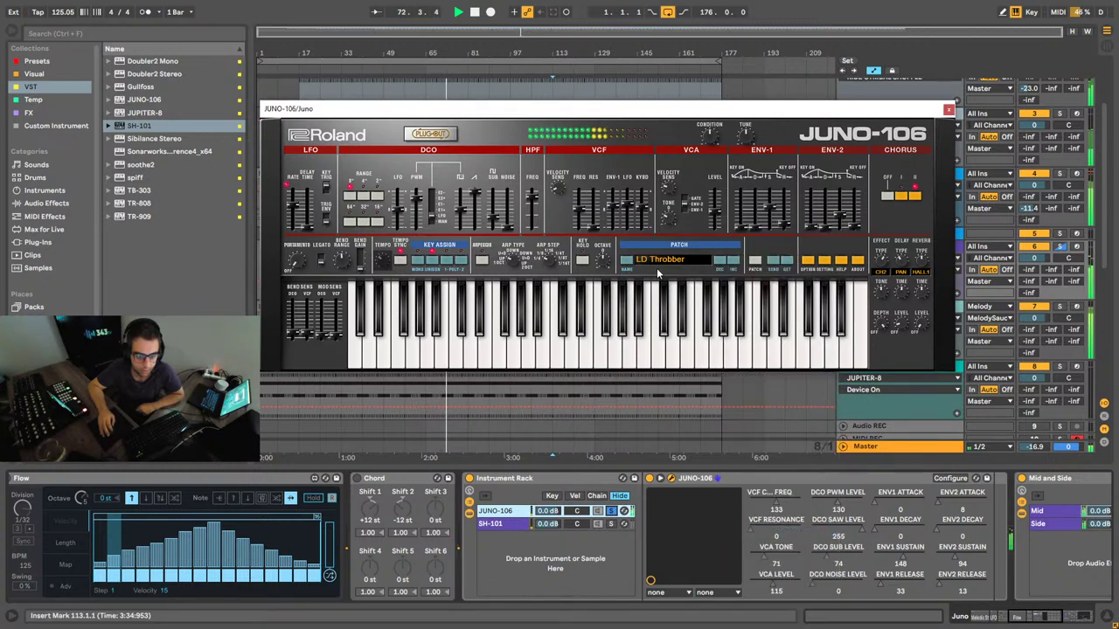
pyautogui.scroll(-1, 659, 259)
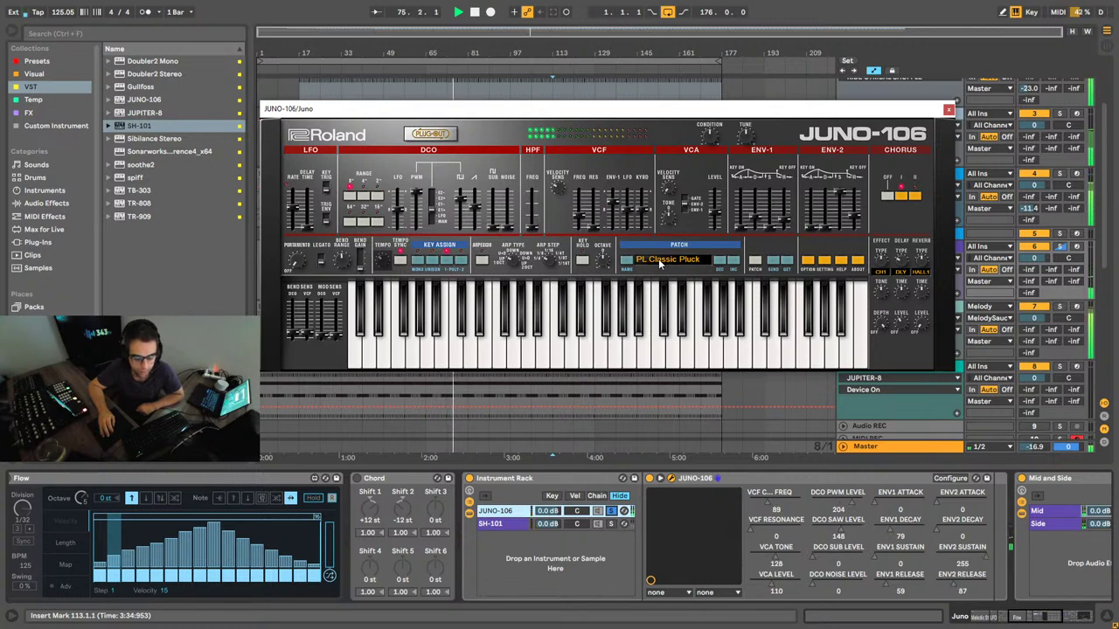
pyautogui.click(613, 542)
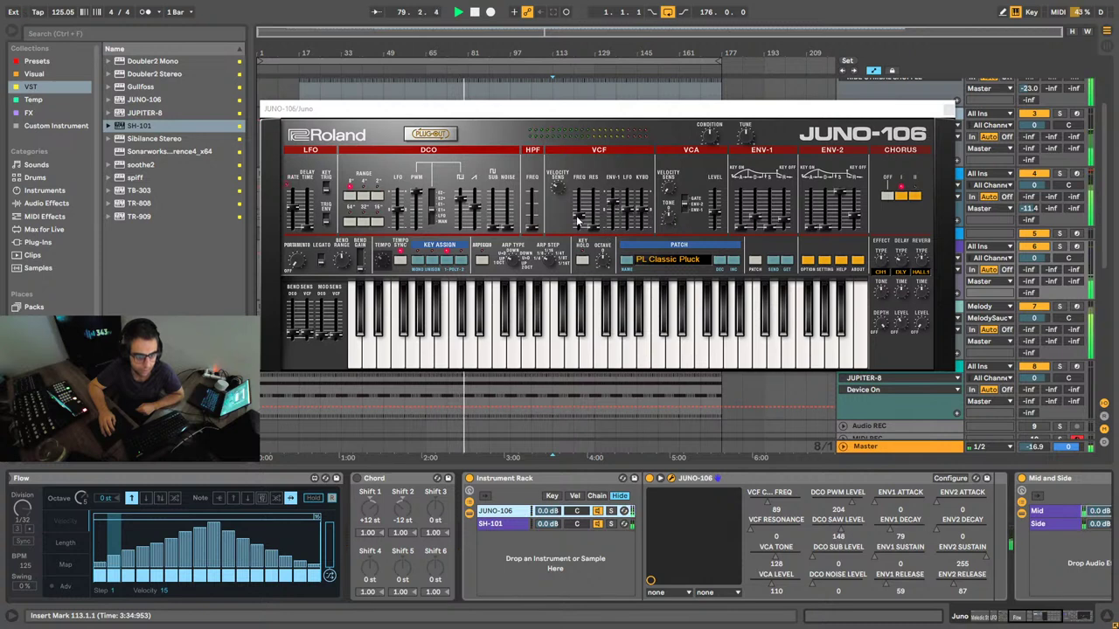
# Step: Set the JUNO-106's DCO range to 16' and VCF frequency to 82, and solo the Juno track
pyautogui.moveTo(576, 224); pyautogui.dragTo(577, 215)
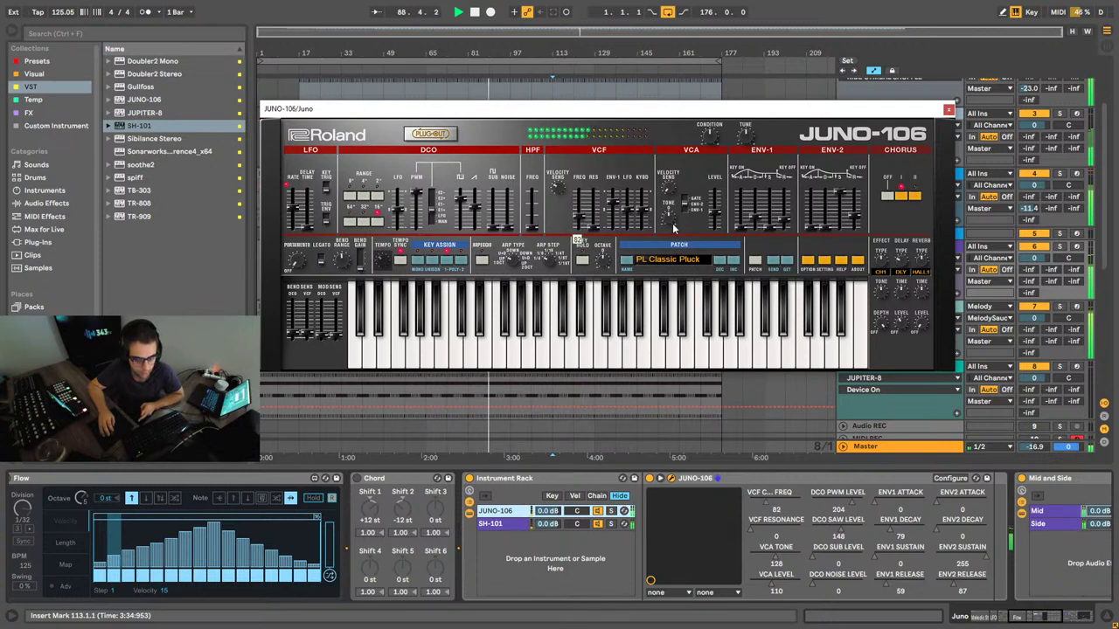
pyautogui.click(1060, 248)
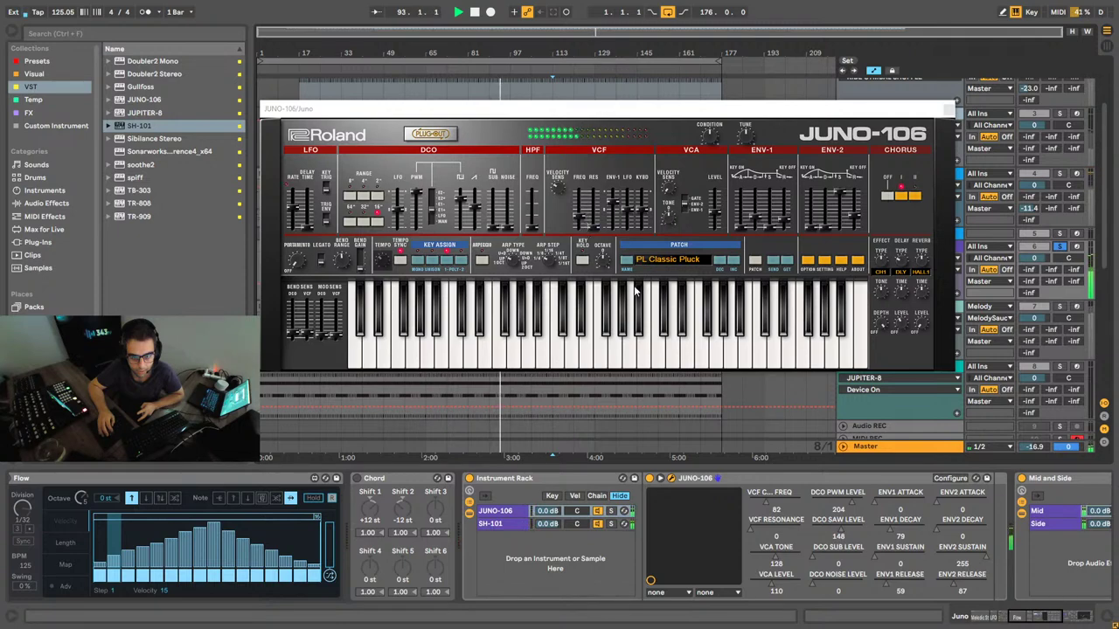
# Step: Insert a Glue Compressor between the Instrument Rack and the Mid and Side rack on the Juno track
pyautogui.moveTo(1025, 616); pyautogui.dragTo(1052, 617)
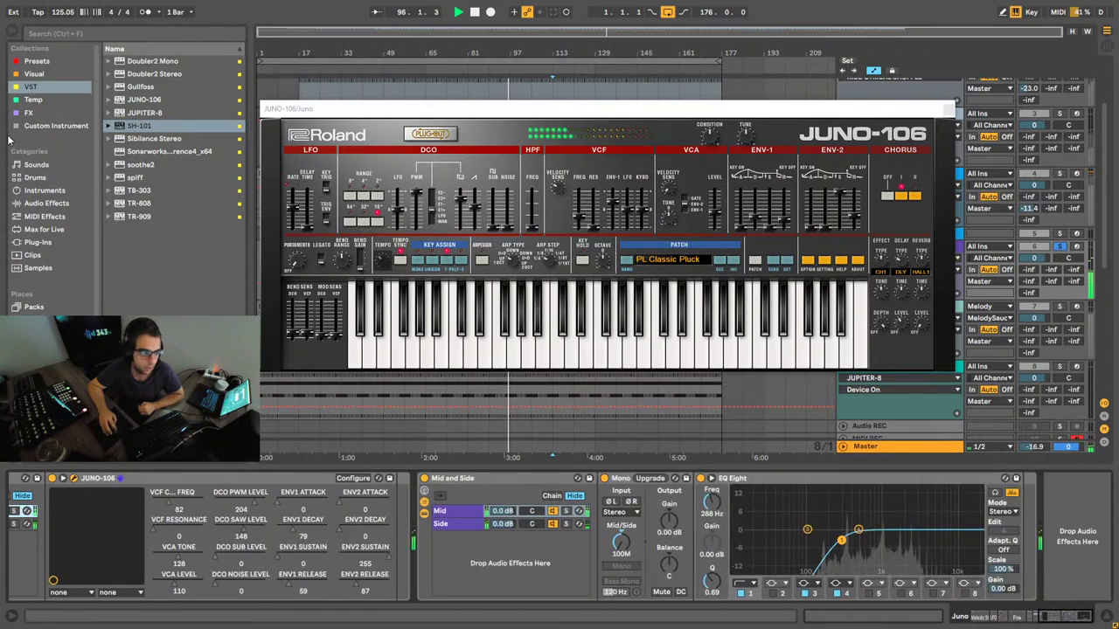
pyautogui.click(47, 203)
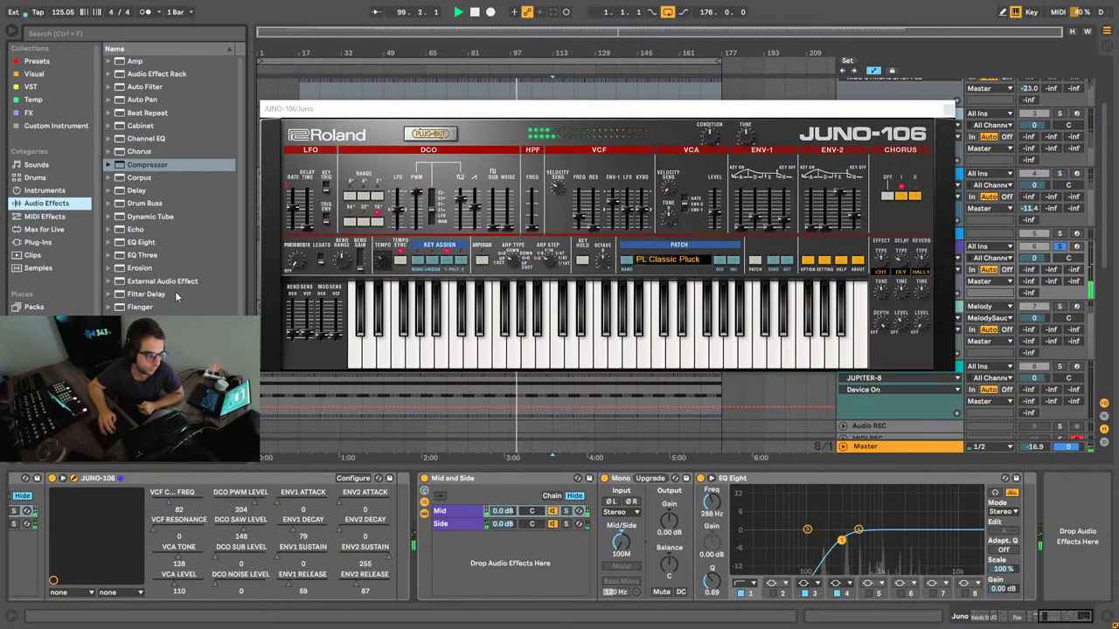
pyautogui.moveTo(175, 345); pyautogui.dragTo(428, 524)
# Step: Set the Glue Compressor's Threshold to -20.0 dB, Makeup to 8.25 dB and Dry/Wet to 100 %
pyautogui.moveTo(497, 572); pyautogui.dragTo(530, 516)
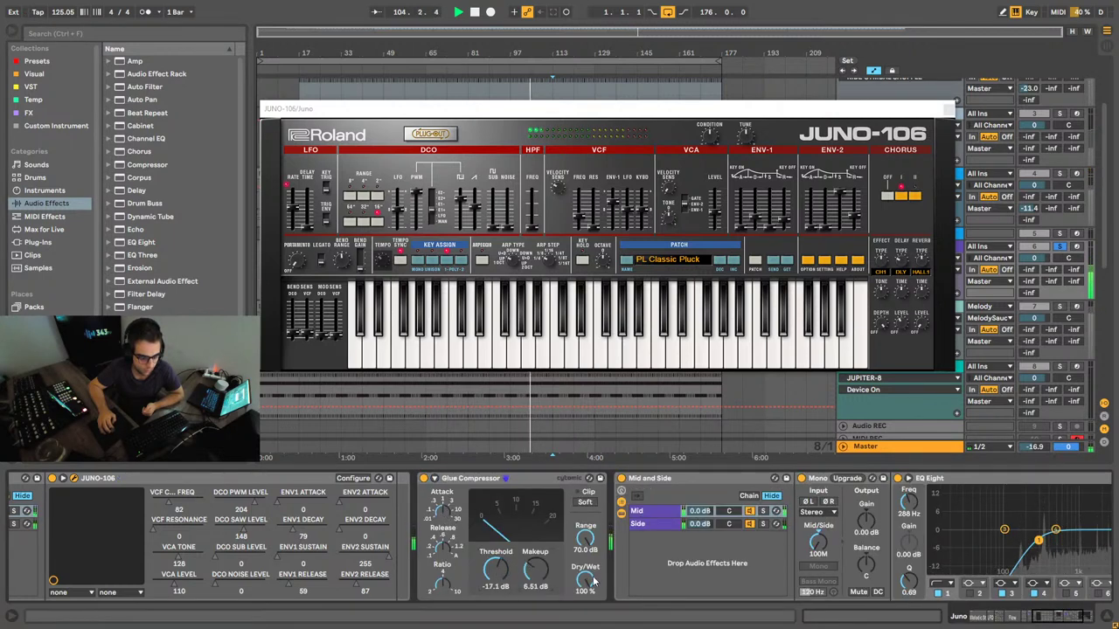
pyautogui.moveTo(595, 580); pyautogui.dragTo(594, 598)
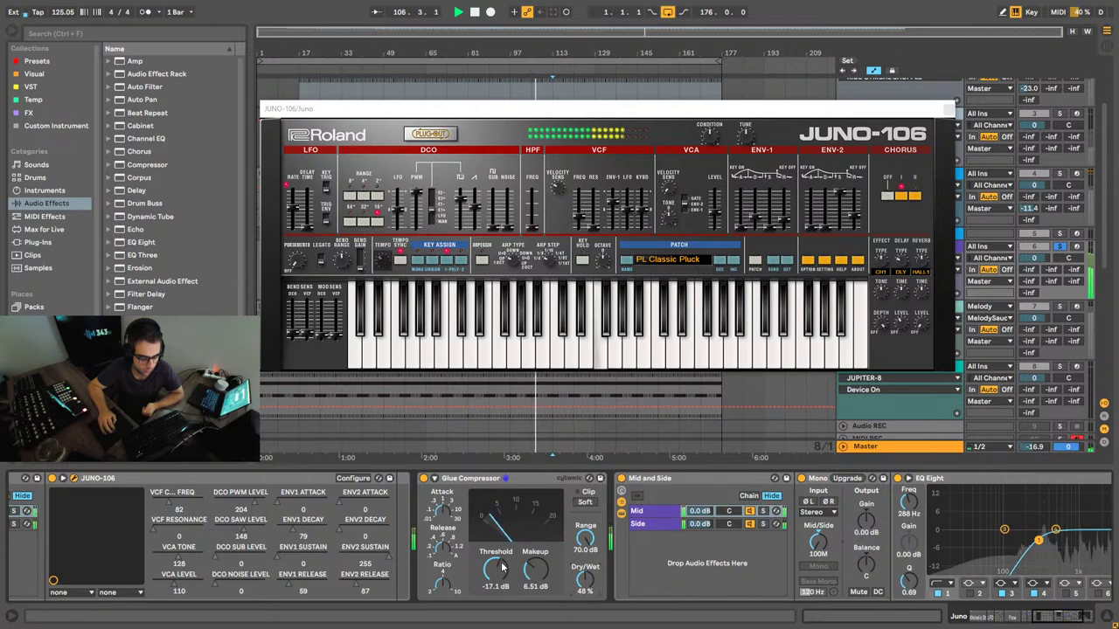
pyautogui.moveTo(495, 569); pyautogui.dragTo(495, 582)
pyautogui.moveTo(575, 577)
pyautogui.mouseDown()
pyautogui.moveTo(575, 563)
pyautogui.moveTo(585, 575)
pyautogui.mouseUp()
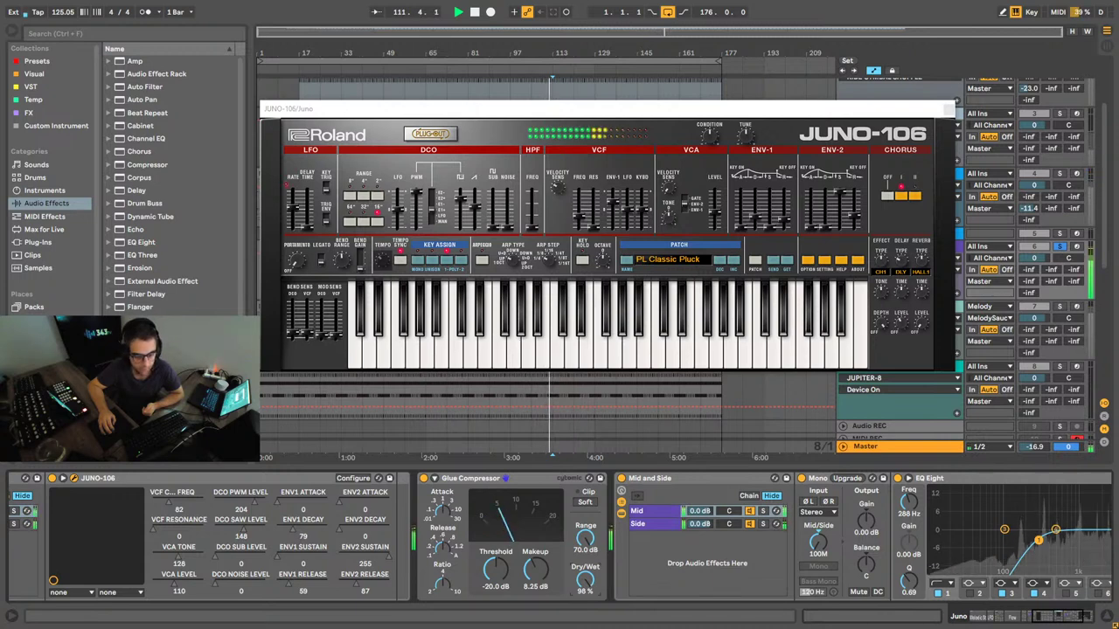
pyautogui.moveTo(585, 578); pyautogui.dragTo(585, 573)
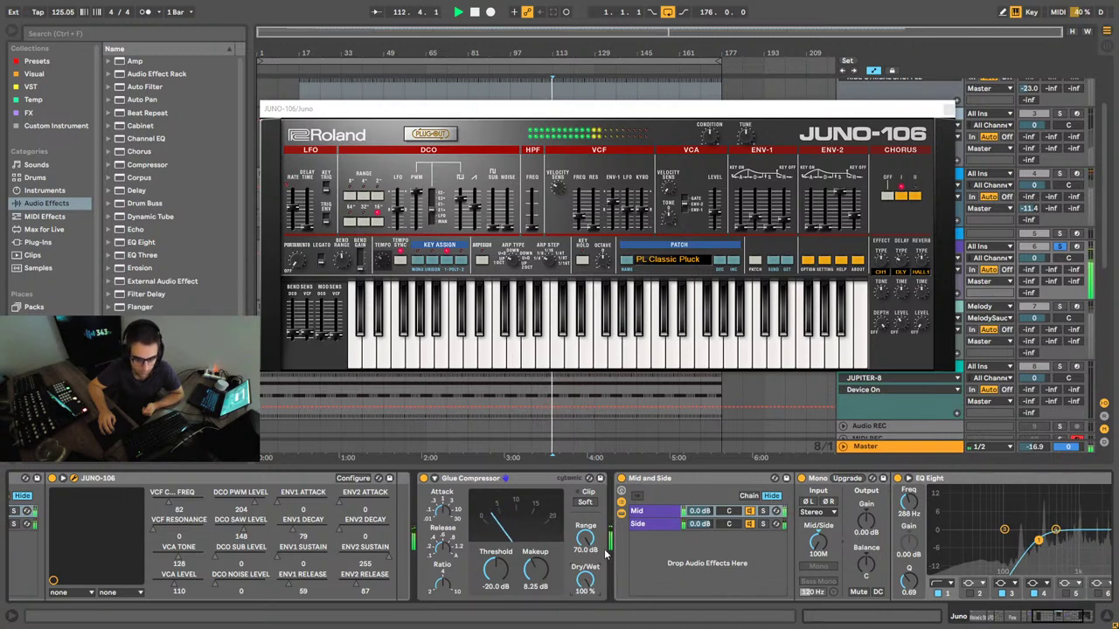
# Step: Raise the low-cut frequency of band 1 in the Side chain's EQ Eight to 1.17 kHz
pyautogui.click(640, 525)
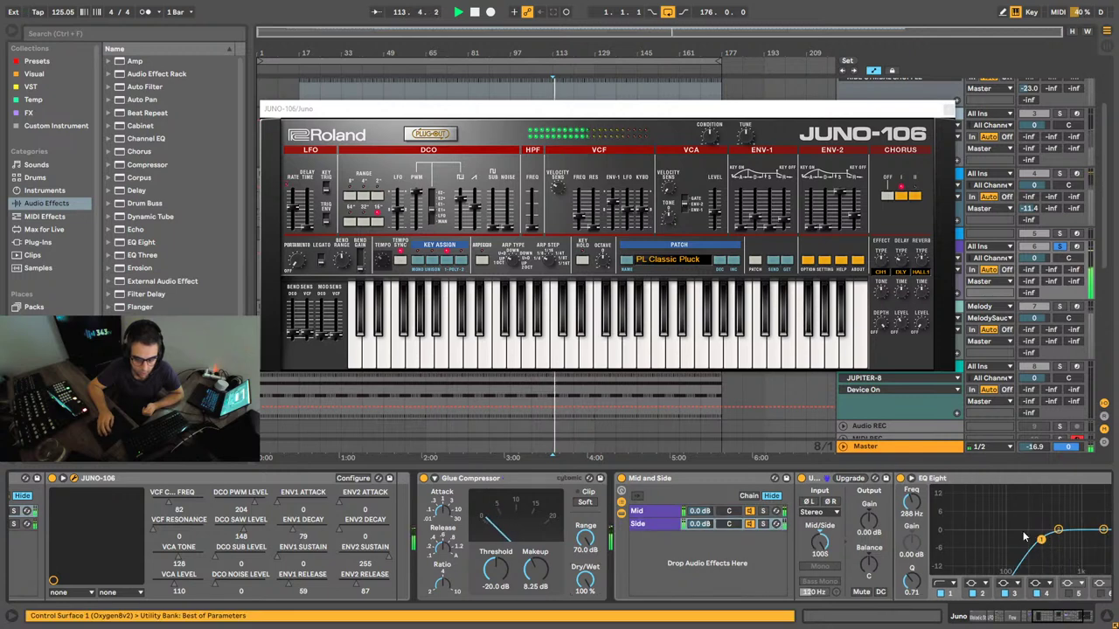
pyautogui.moveTo(911, 507); pyautogui.dragTo(911, 471)
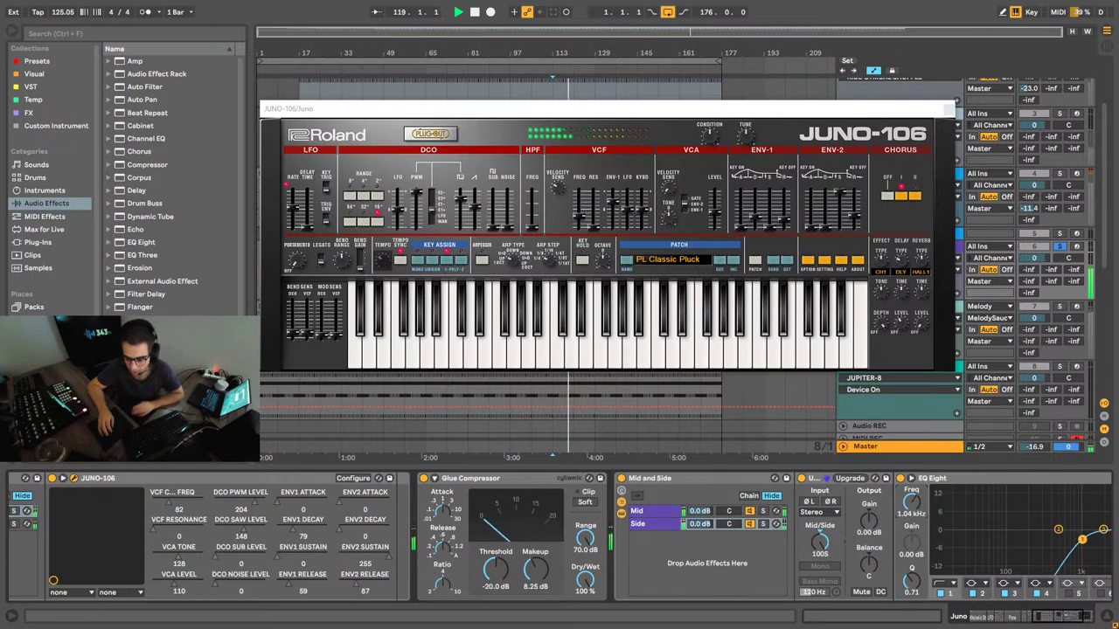
pyautogui.click(1076, 617)
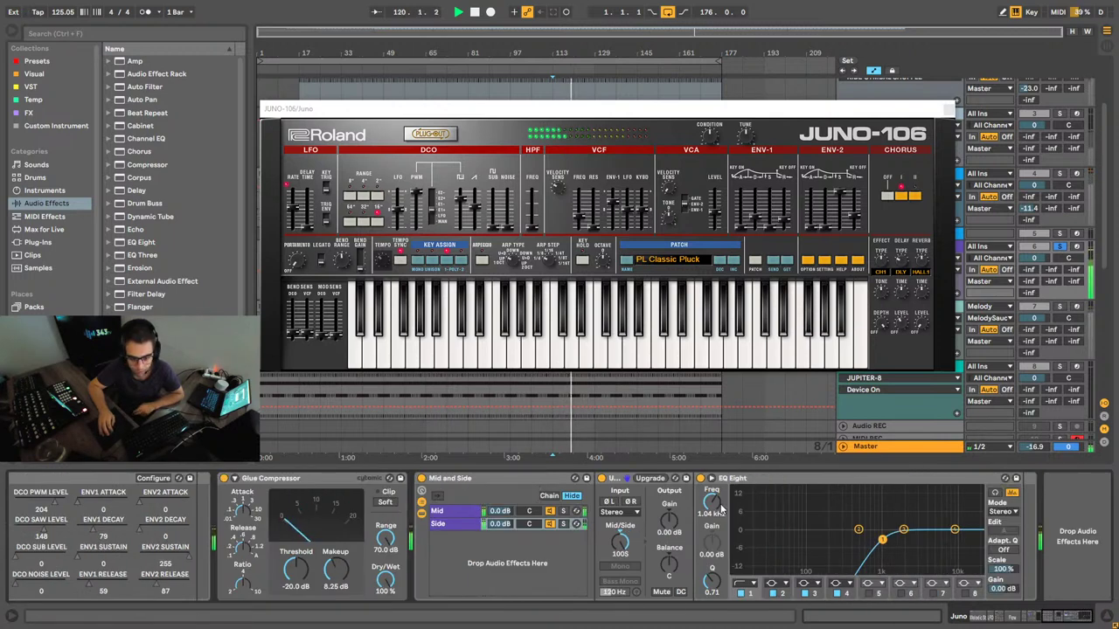
pyautogui.moveTo(714, 505)
pyautogui.mouseDown()
pyautogui.moveTo(714, 480)
pyautogui.moveTo(714, 505)
pyautogui.mouseUp()
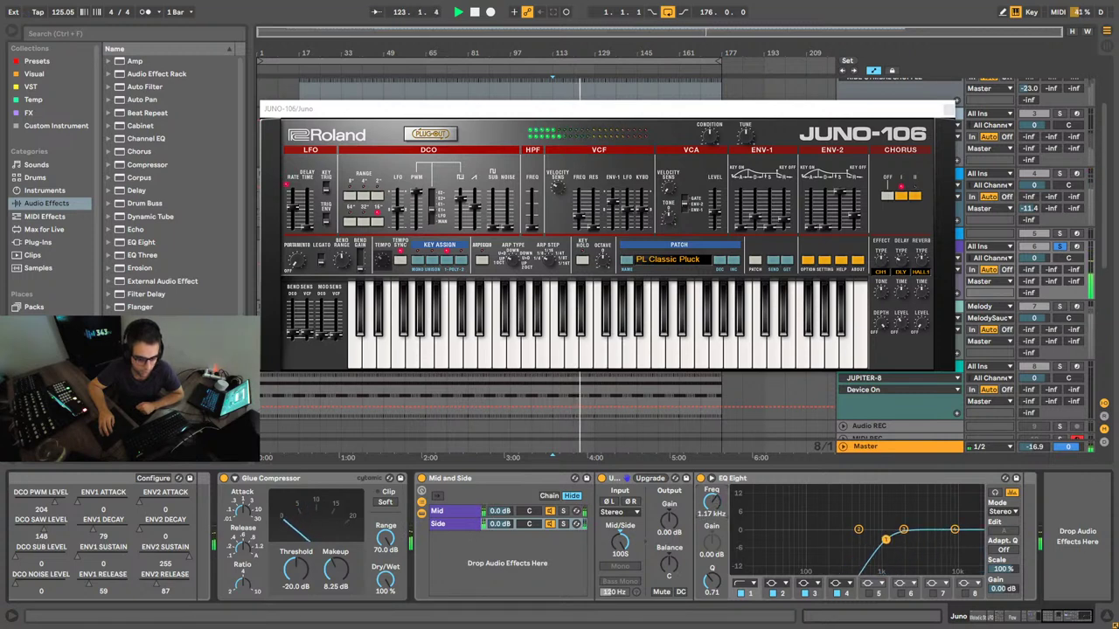
pyautogui.hscroll(-5, 478, 516)
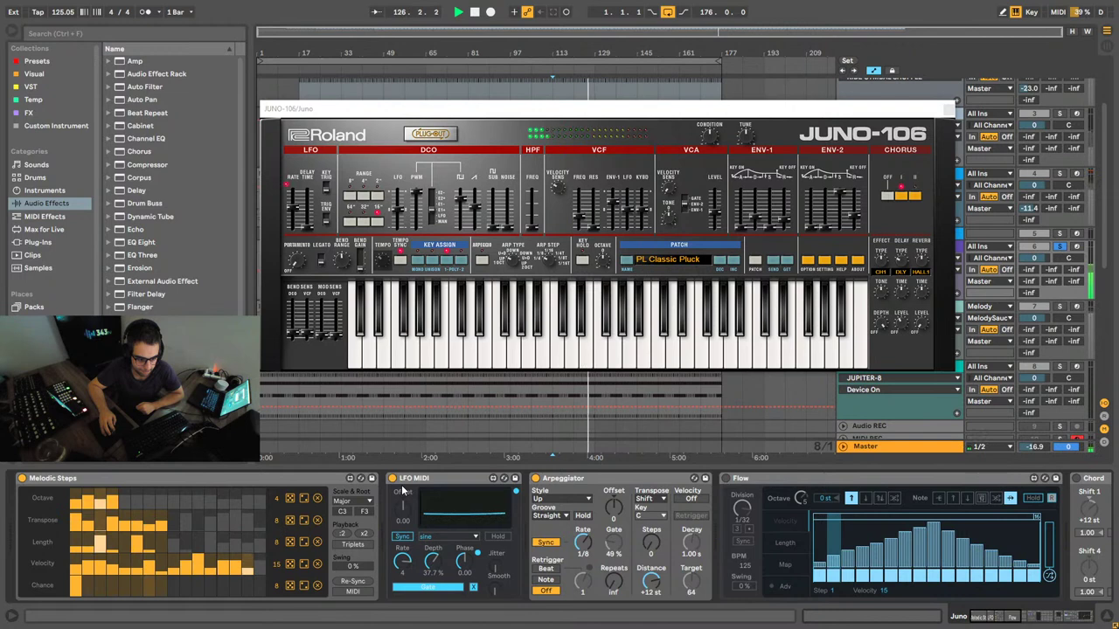
# Step: Close the JUNO-106 window and record the Juno track's generated notes as an eight-bar MIDI clip on the MIDI REC track in scene 4
pyautogui.click(948, 109)
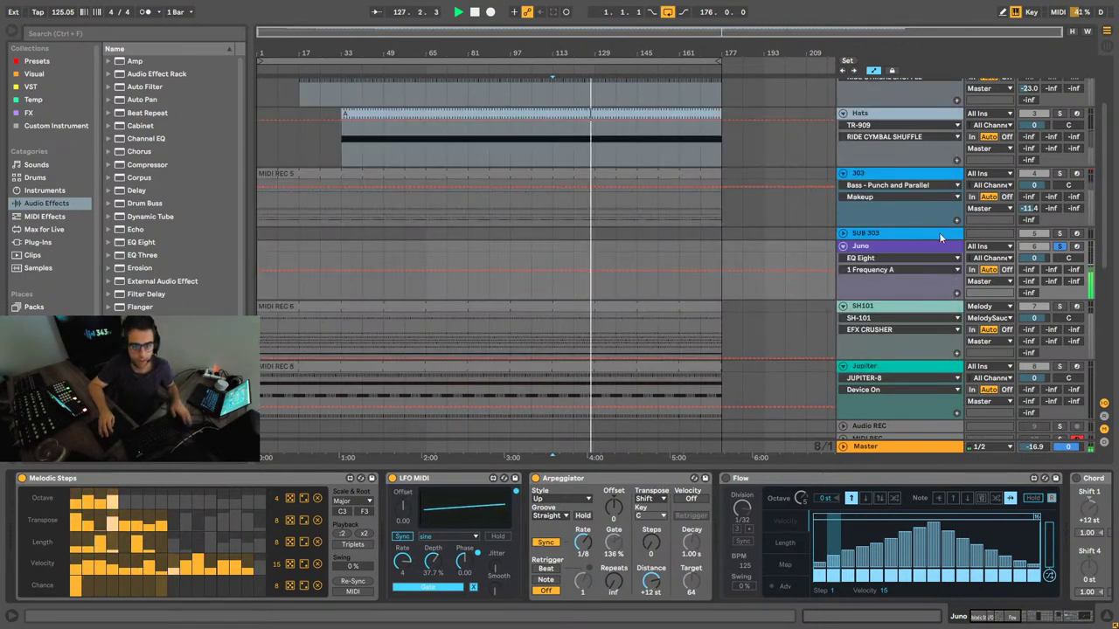
pyautogui.press('Tab')
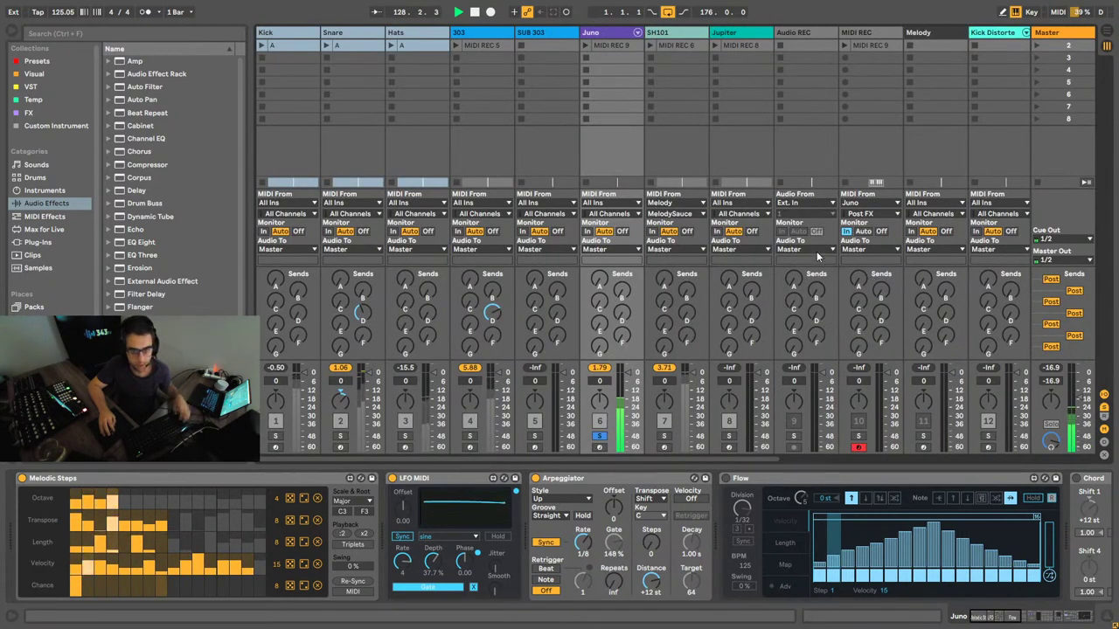
pyautogui.click(865, 82)
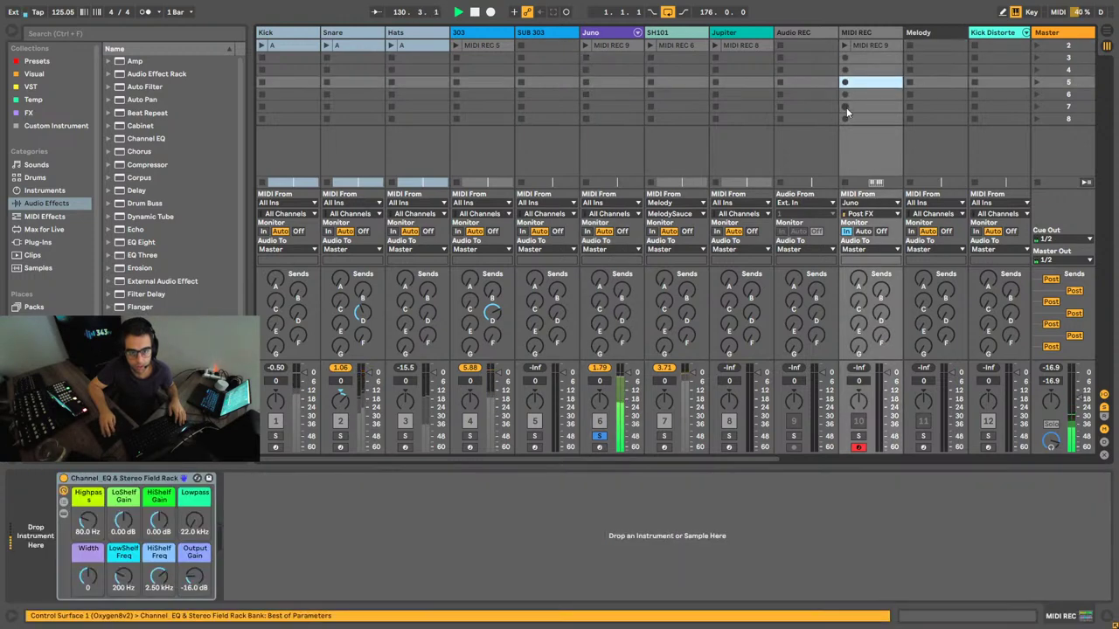
pyautogui.click(844, 70)
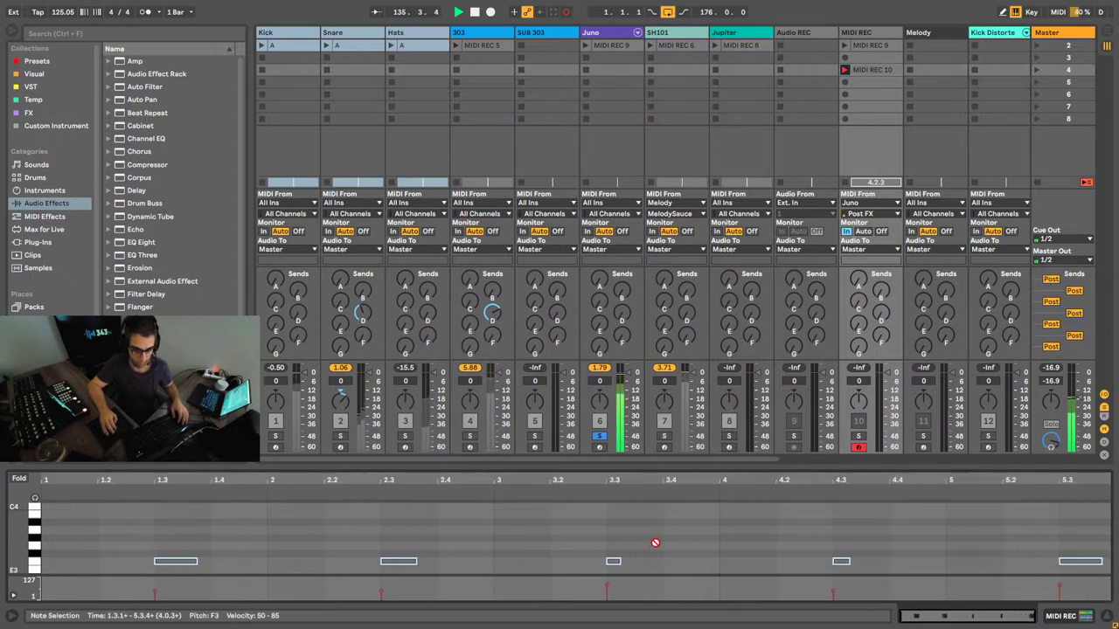
pyautogui.click(845, 184)
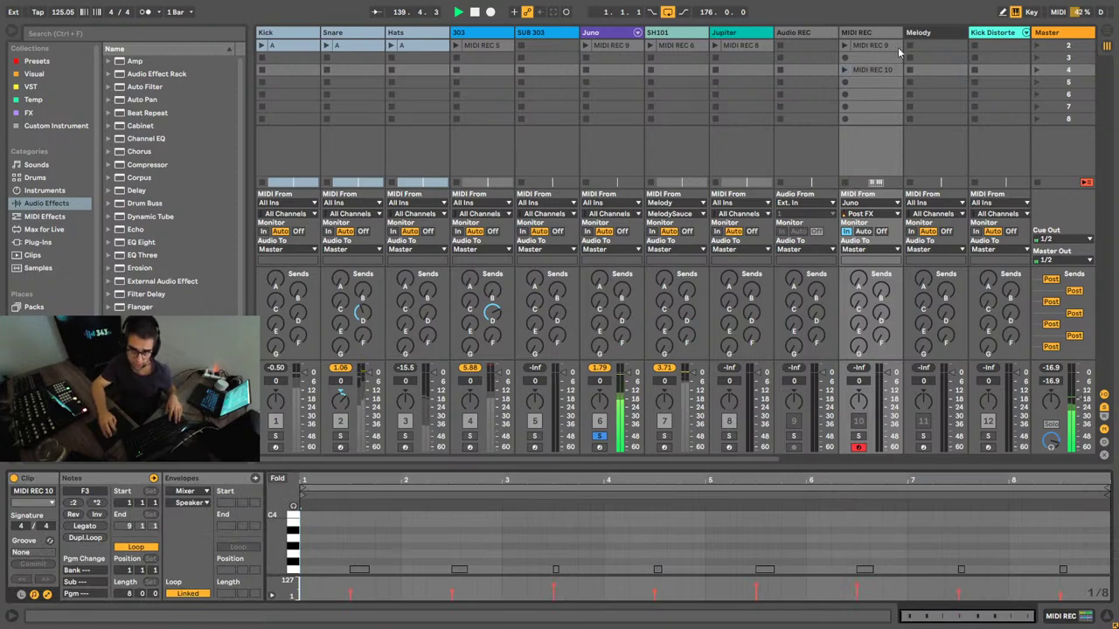
# Step: Copy the recorded MIDI clip to the start of the Juno track in the arrangement and extend it to bar 177
pyautogui.click(862, 71)
pyautogui.press('Tab')
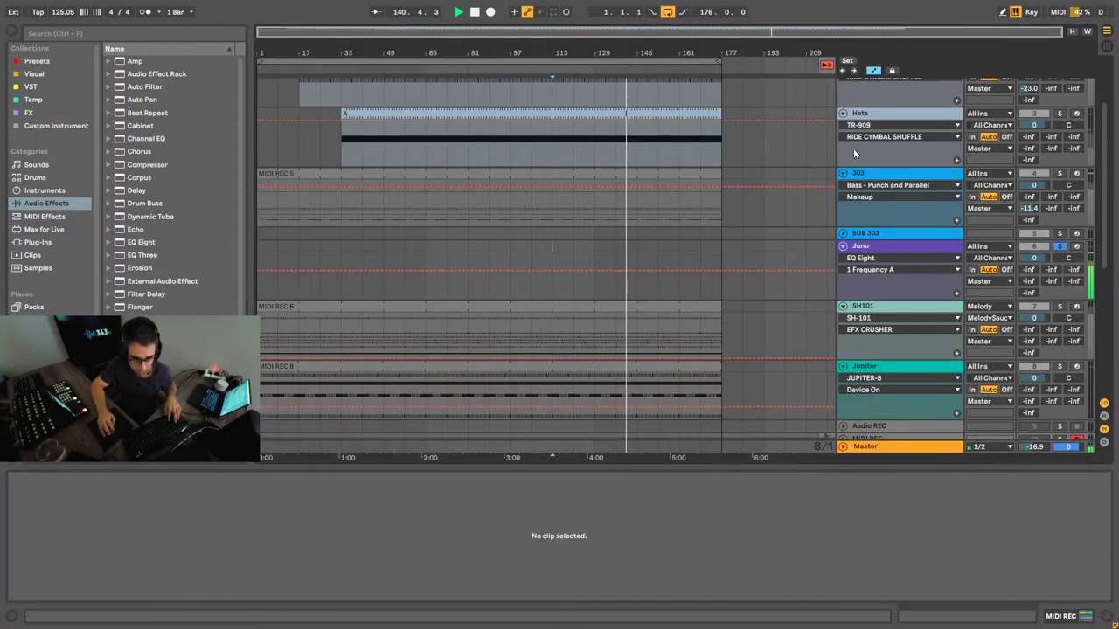
pyautogui.click(281, 251)
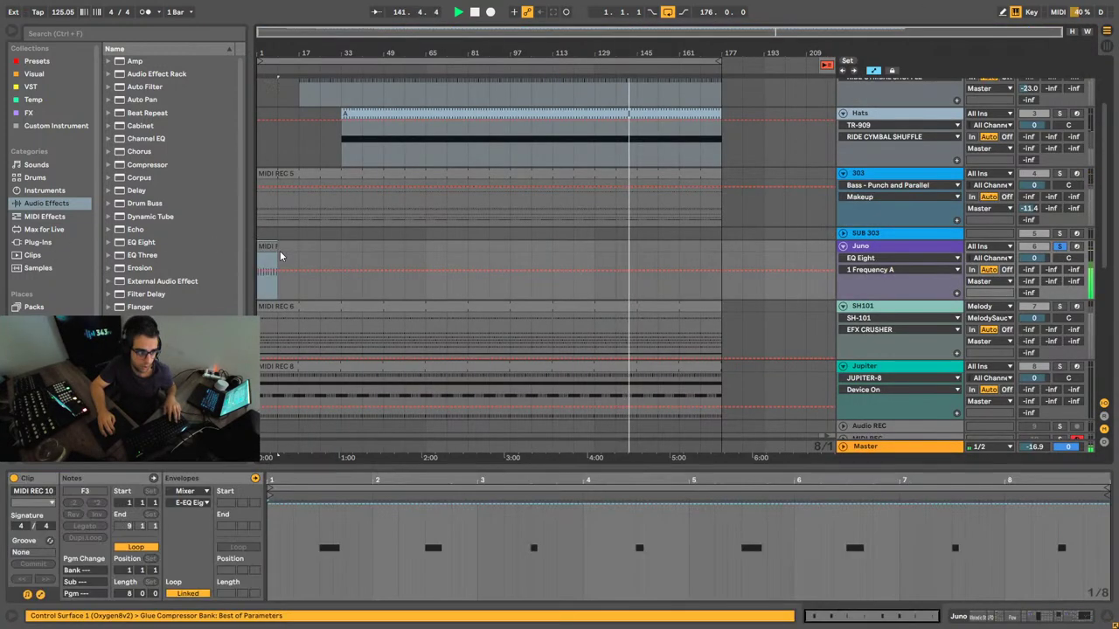
pyautogui.moveTo(287, 245); pyautogui.dragTo(722, 248)
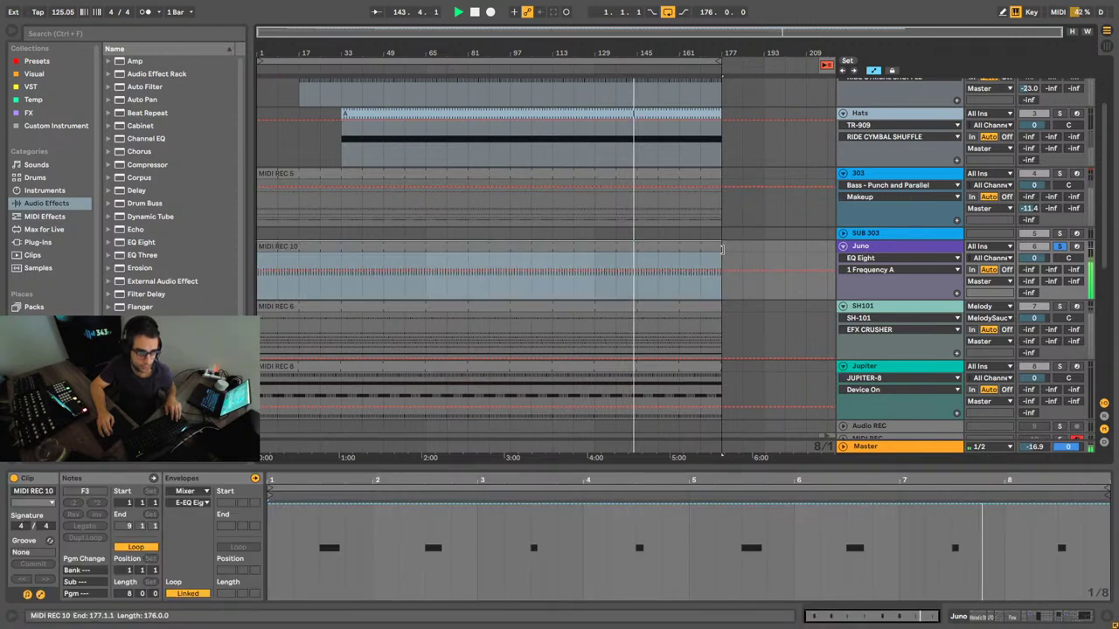
# Step: Turn off the Melodic Steps device on the Juno track, switching it back on briefly to compare, and select the Juno clip's full length
pyautogui.doubleClick(863, 247)
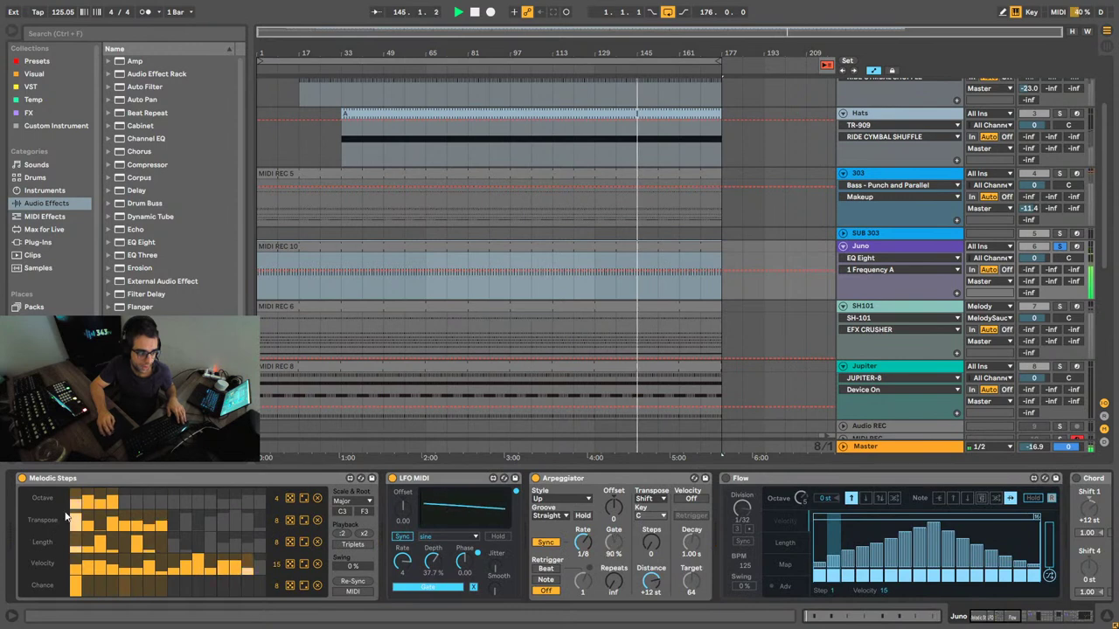
pyautogui.click(22, 478)
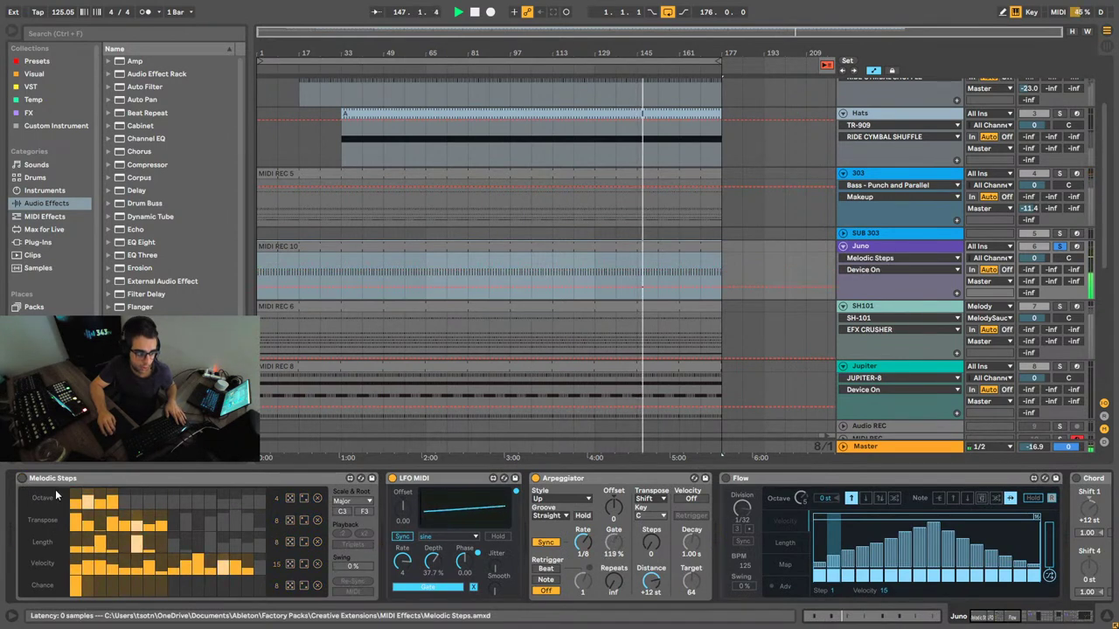
pyautogui.click(52, 479)
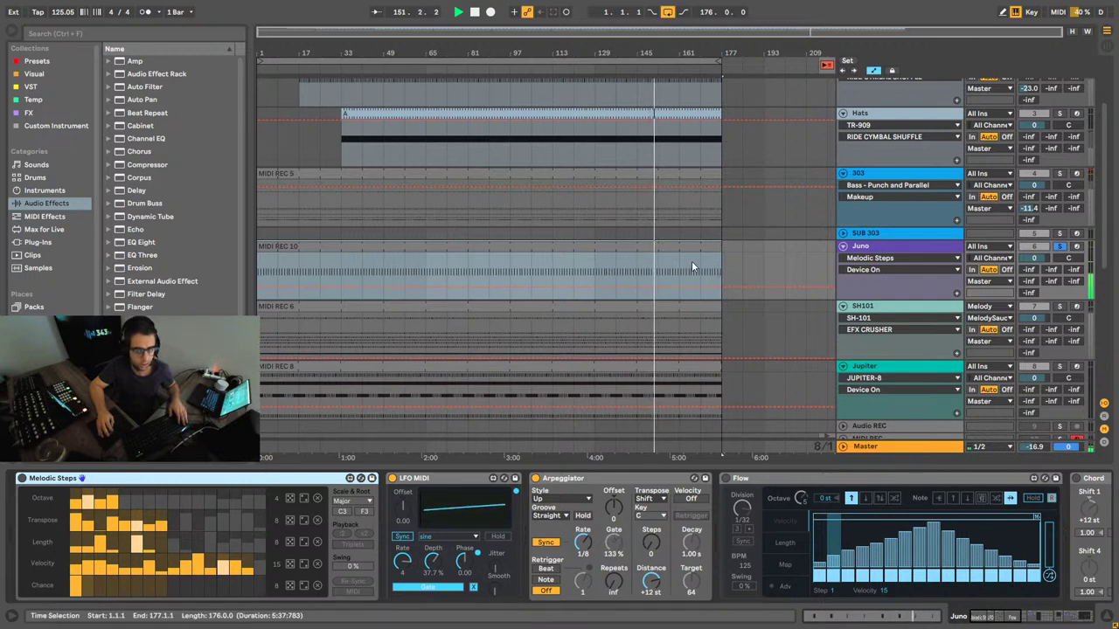
pyautogui.click(21, 478)
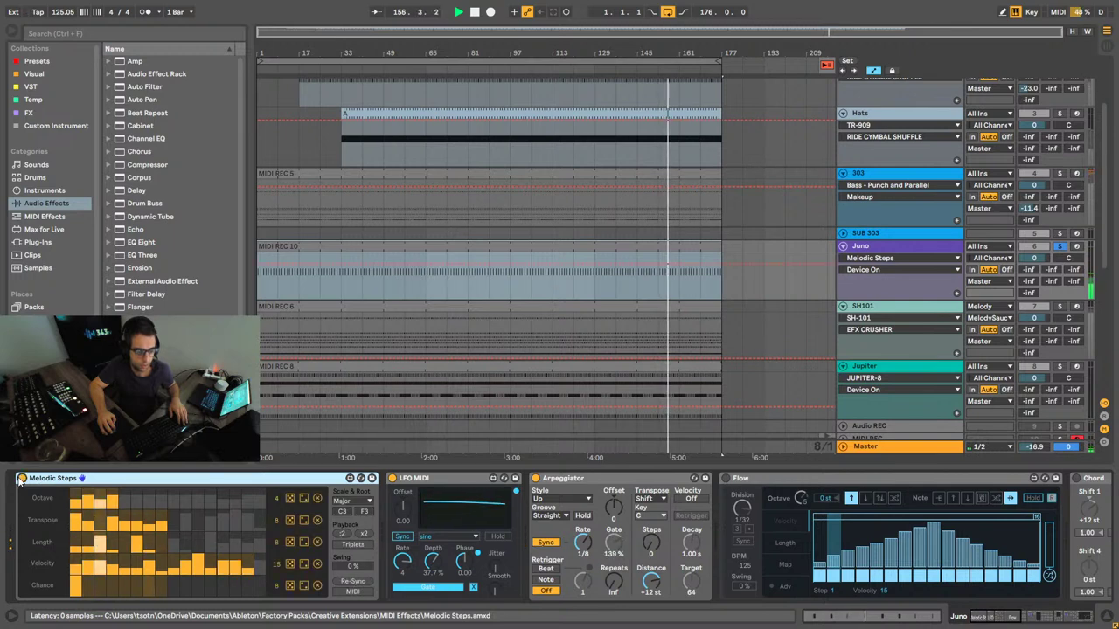
pyautogui.click(21, 478)
pyautogui.click(686, 257)
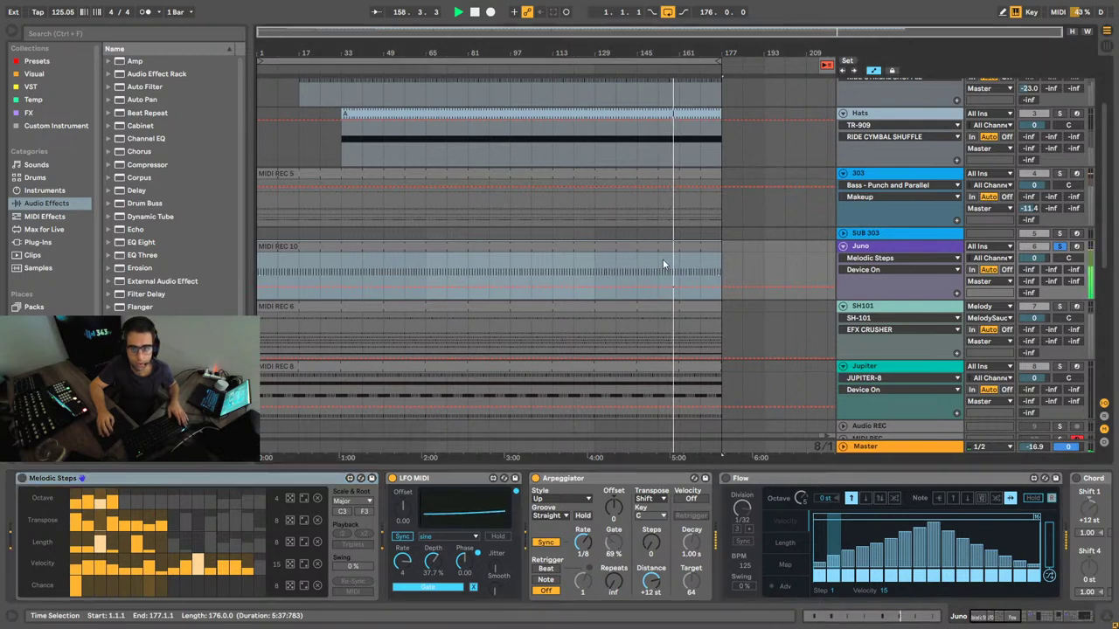
# Step: Switch off the Arpeggiator on the Juno track and play the soloed part from the start
pyautogui.click(272, 271)
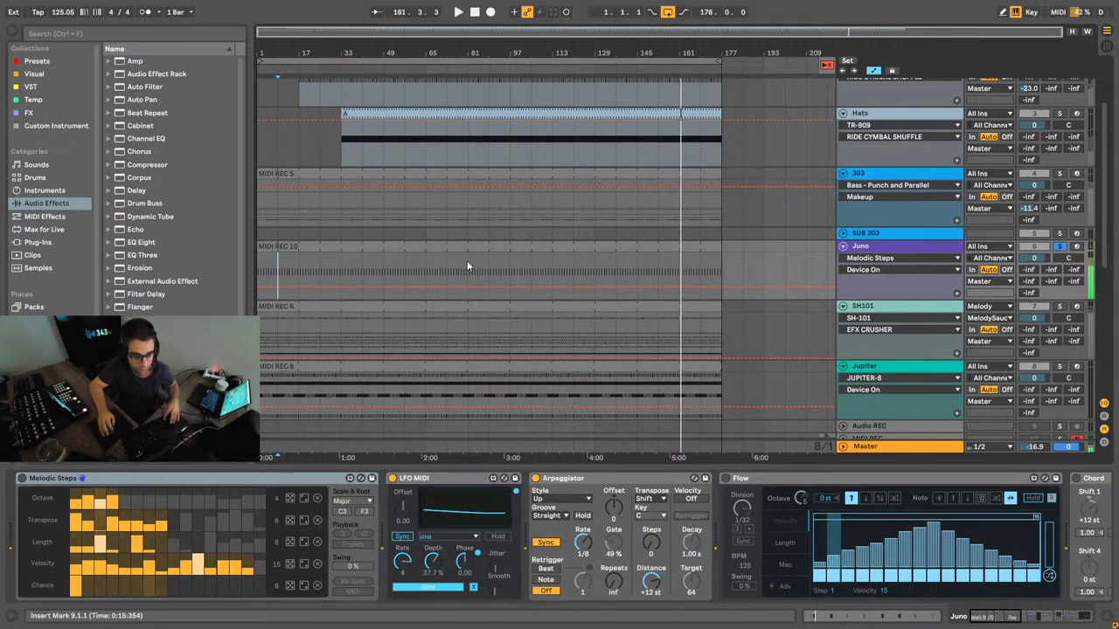
pyautogui.click(289, 245)
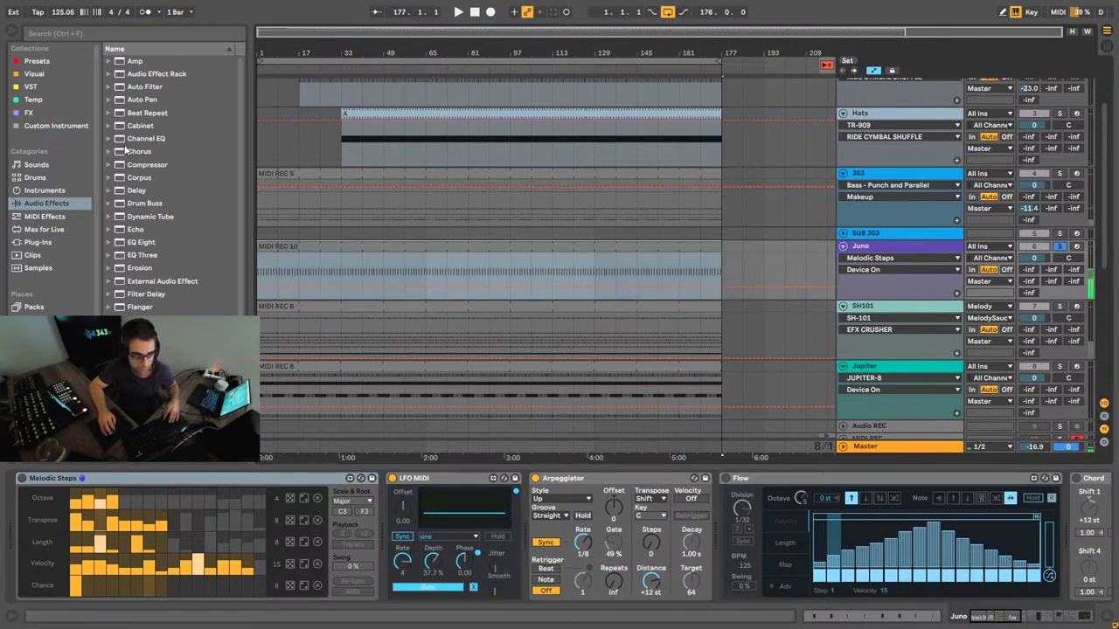
pyautogui.click(536, 479)
pyautogui.click(571, 479)
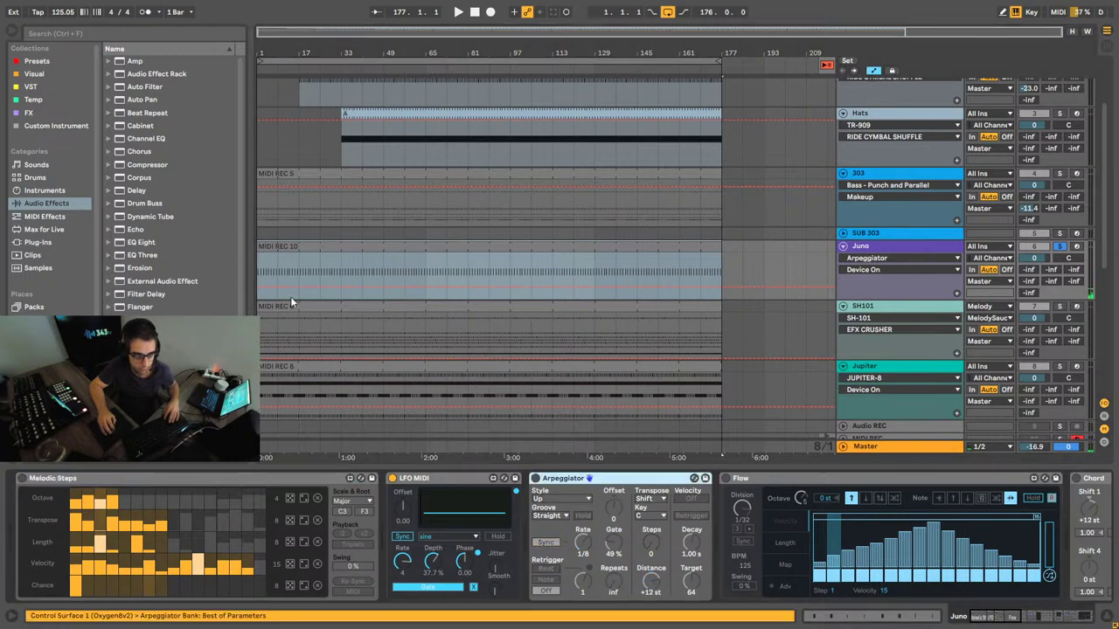
pyautogui.press('space')
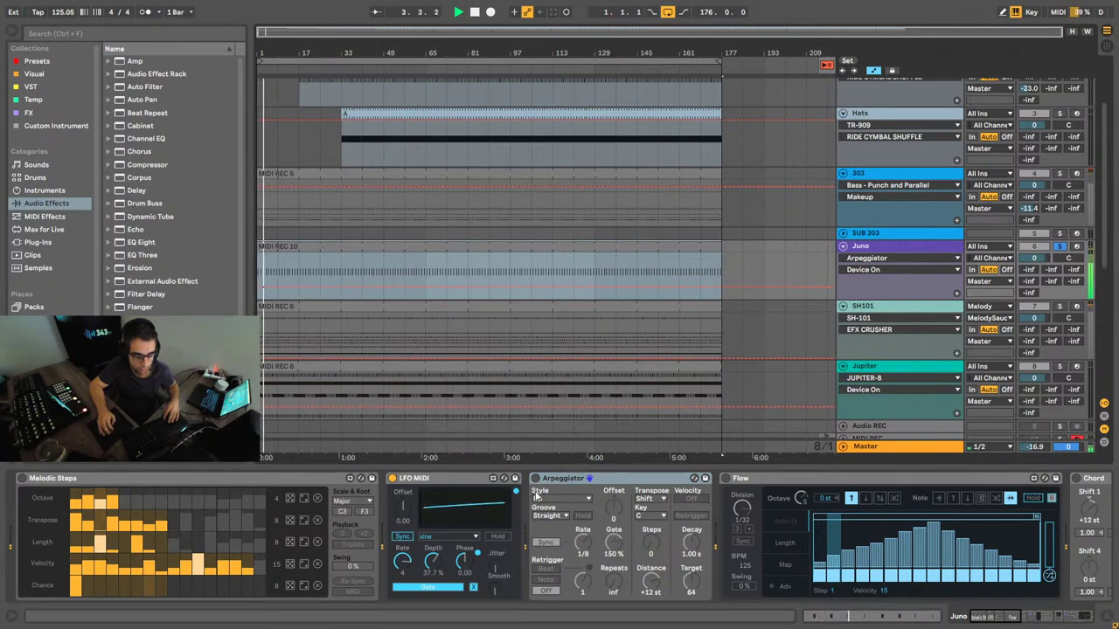
# Step: Open the Juno track's MIDI REC 10 clip in the note editor and play the pattern
pyautogui.click(409, 258)
pyautogui.doubleClick(409, 256)
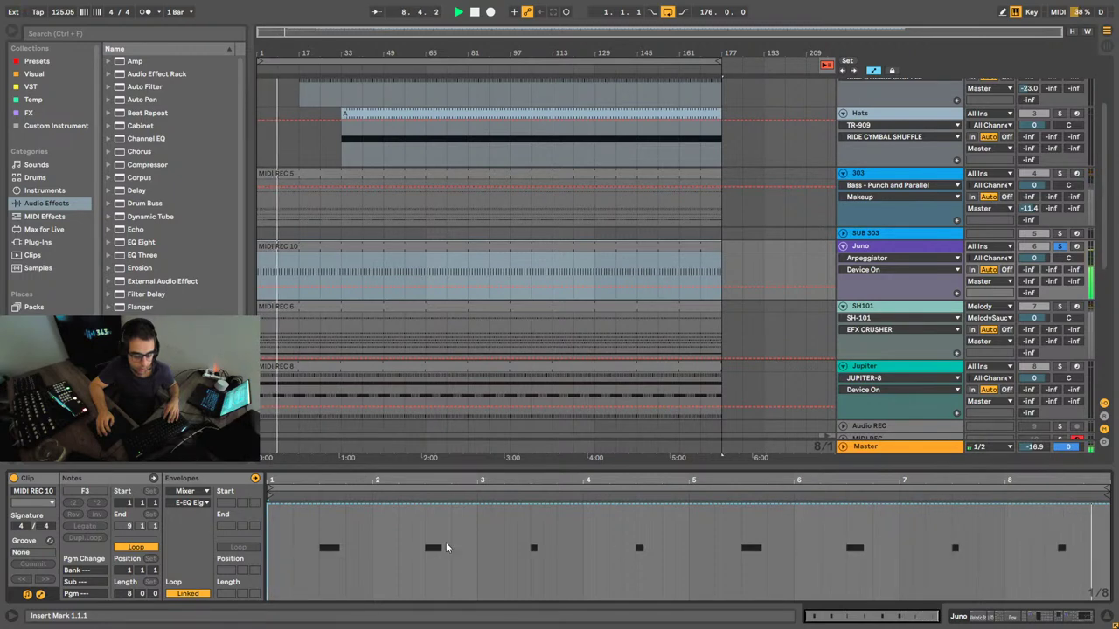
pyautogui.click(40, 595)
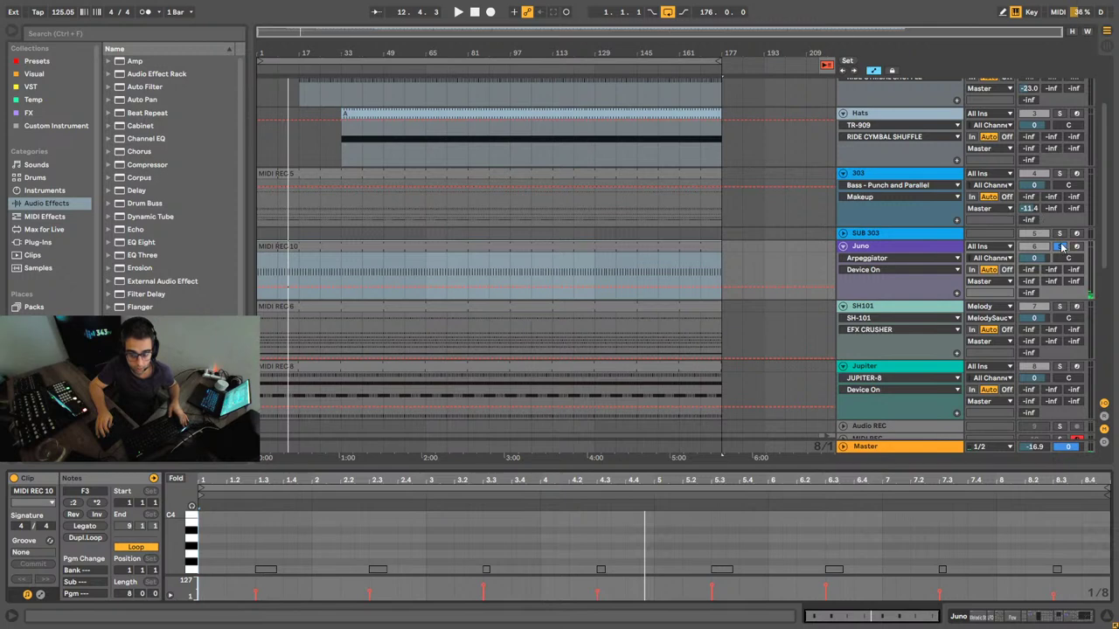
pyautogui.press('space')
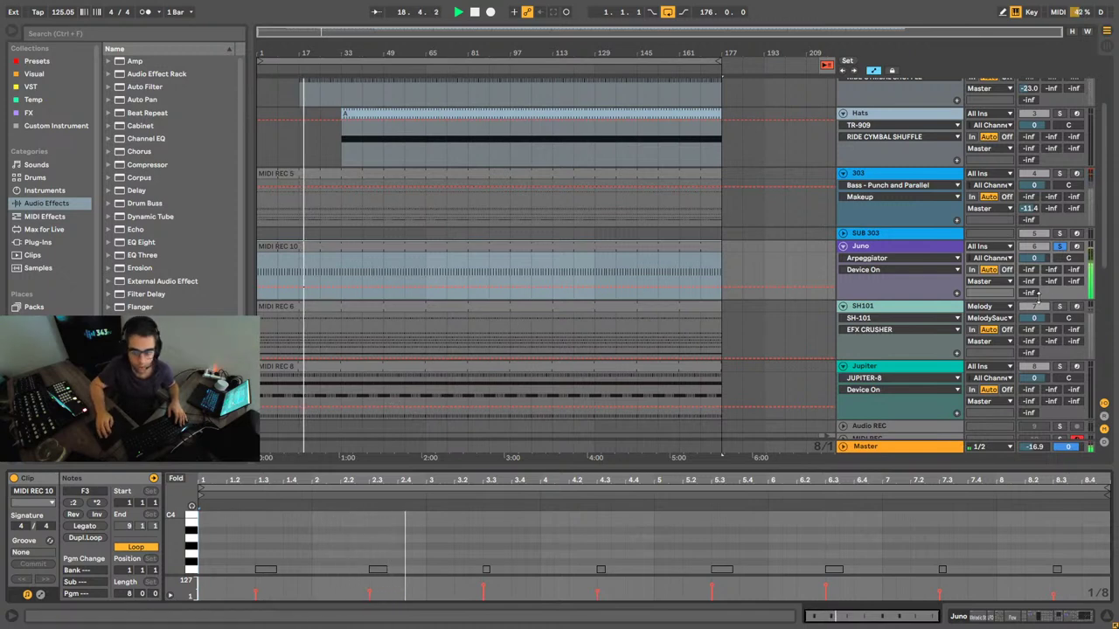
# Step: Unsolo the Juno track to hear it within the full mix, and solo it again
pyautogui.click(1059, 247)
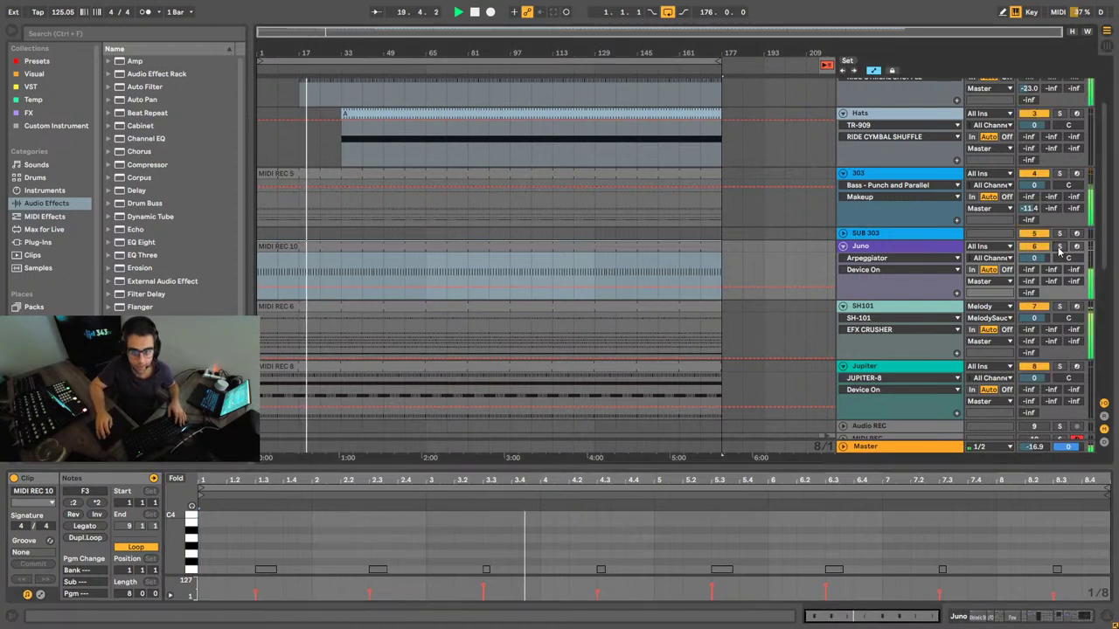
pyautogui.click(1044, 247)
pyautogui.click(1043, 247)
pyautogui.click(1060, 247)
# Step: Review the Juno track's device chain from the MIDI effects to the Instrument Rack, inspecting the JUNO-106 and SH-101 chains
pyautogui.click(1073, 616)
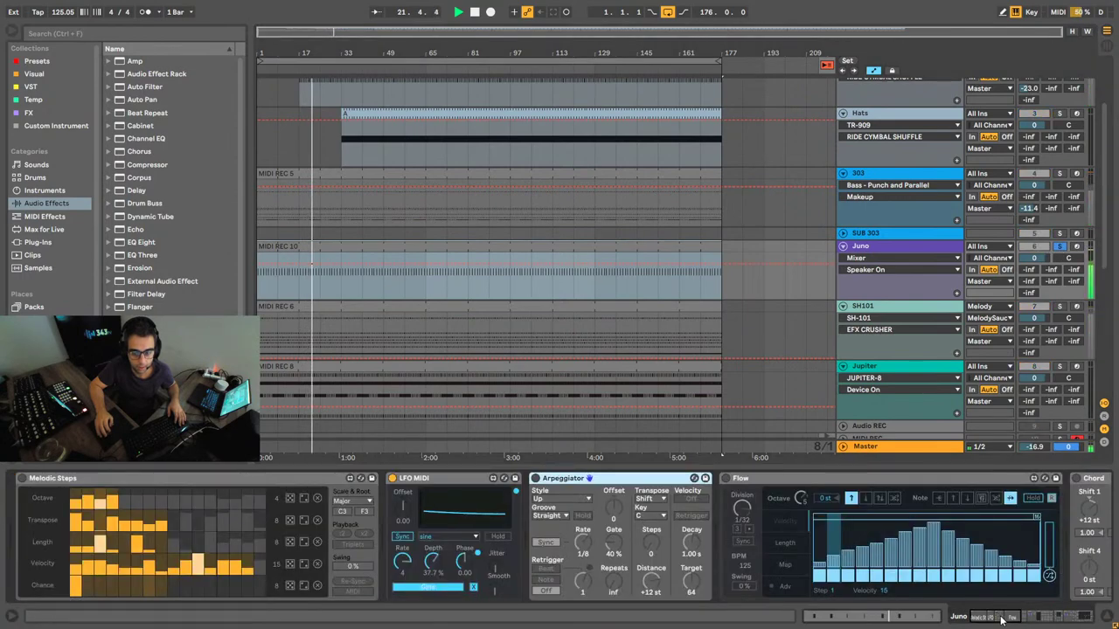
pyautogui.click(985, 617)
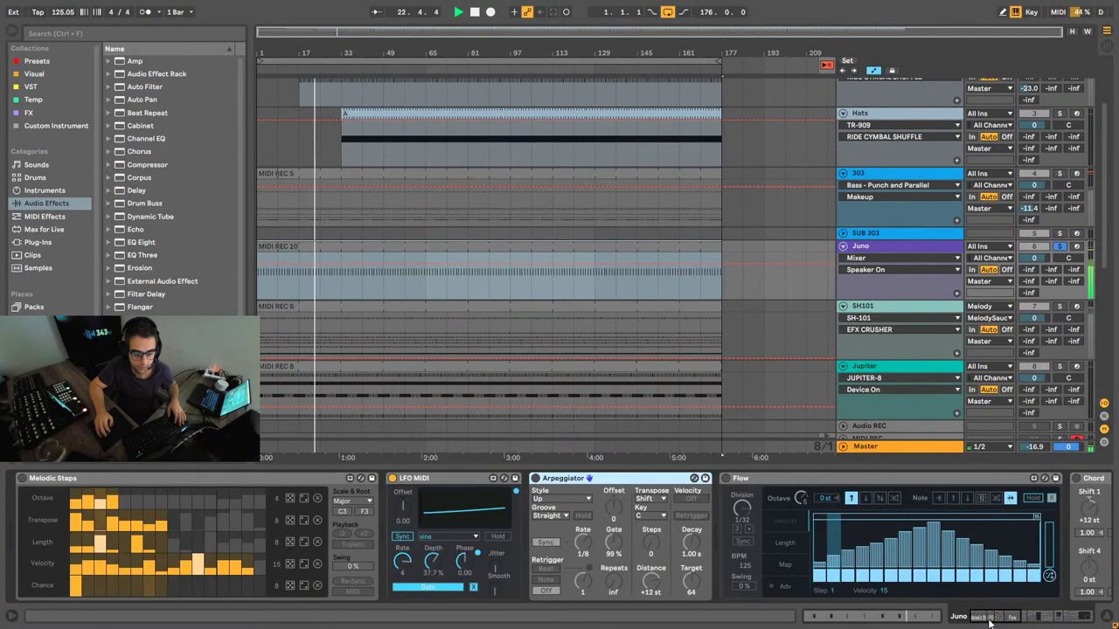
pyautogui.click(1045, 617)
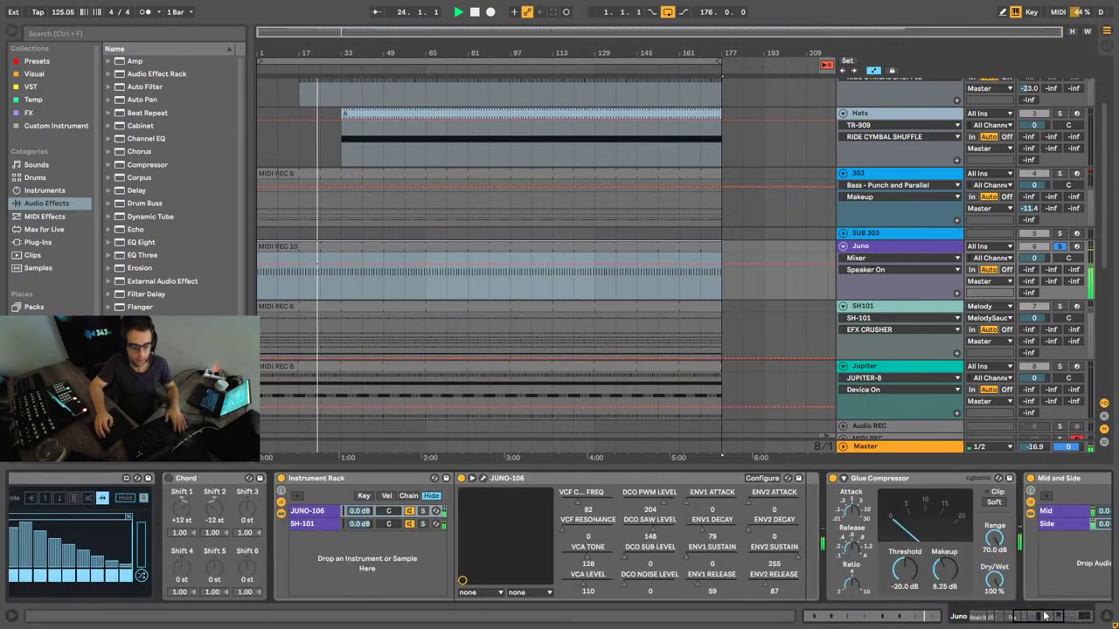
pyautogui.click(305, 522)
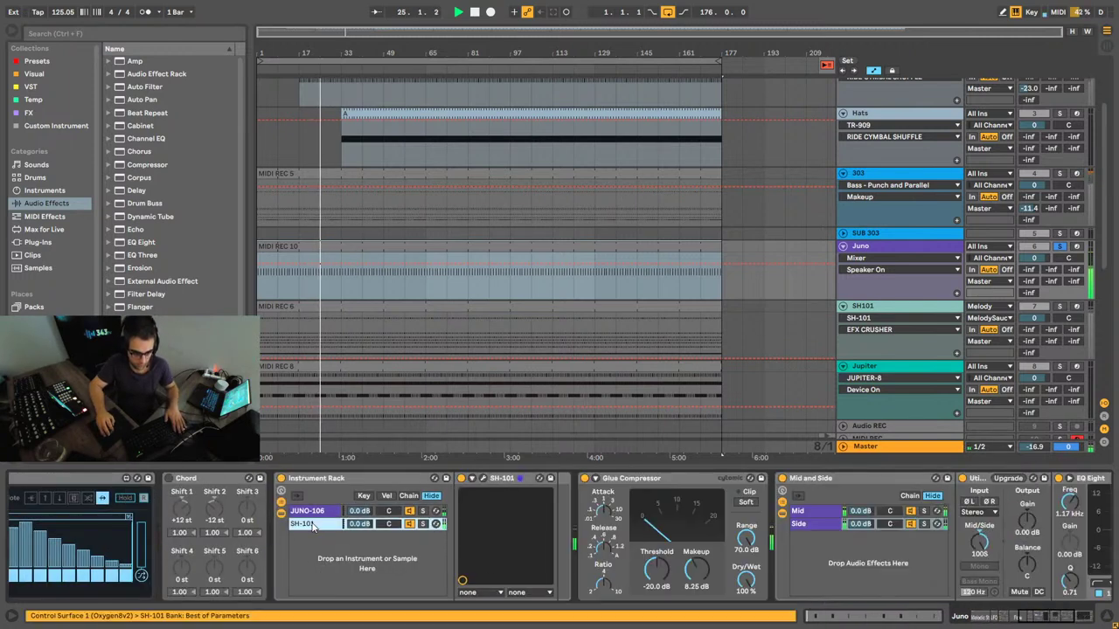
pyautogui.click(308, 511)
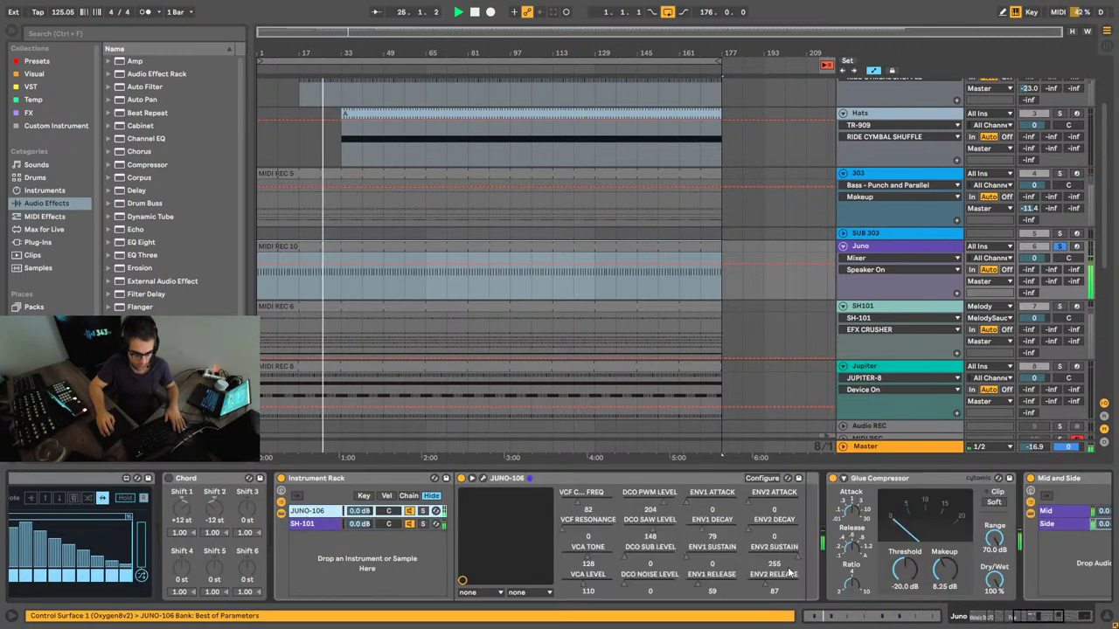
pyautogui.click(1076, 617)
pyautogui.click(986, 617)
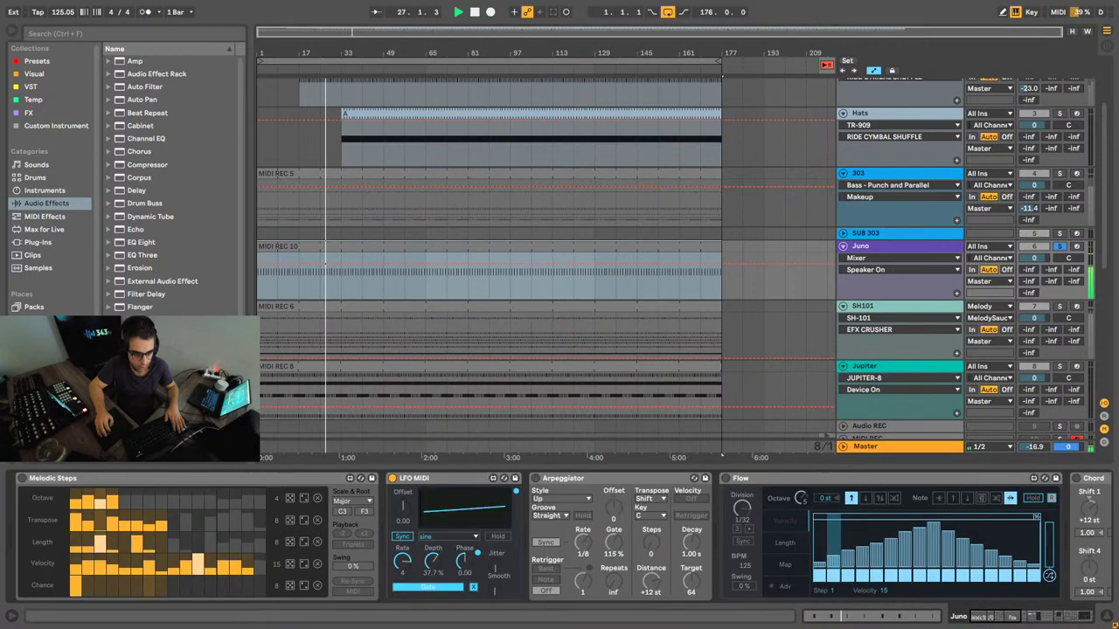
pyautogui.click(1017, 619)
pyautogui.click(1035, 621)
pyautogui.moveTo(1035, 621); pyautogui.dragTo(1051, 621)
# Step: Insert the soothe2 plug-in from the VST collection between the Glue Compressor and the Mid and Side rack
pyautogui.click(694, 478)
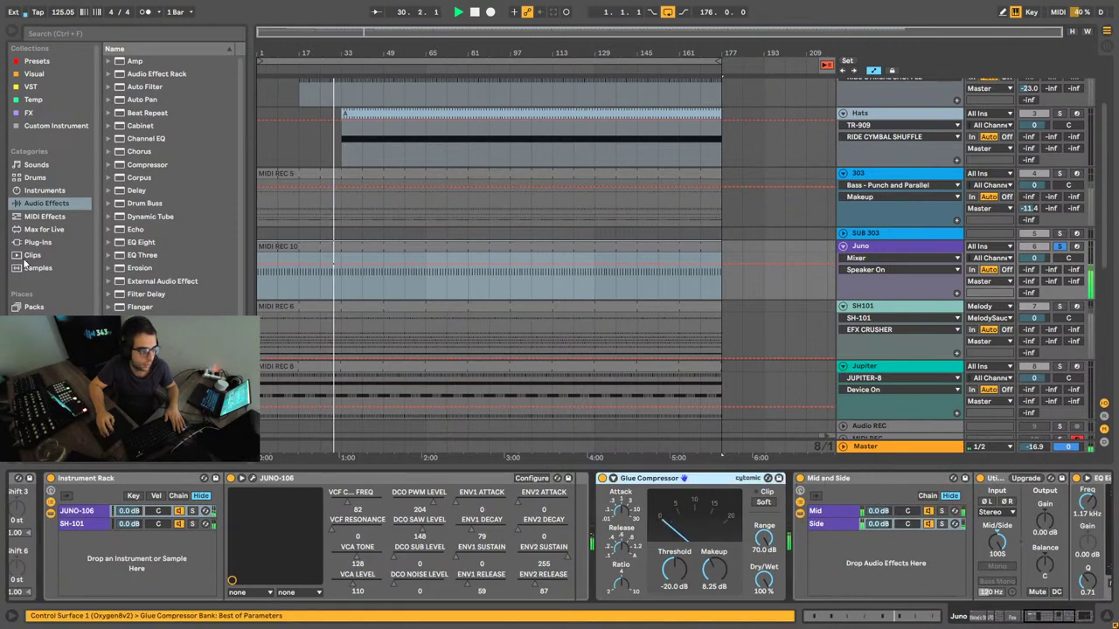
pyautogui.click(47, 242)
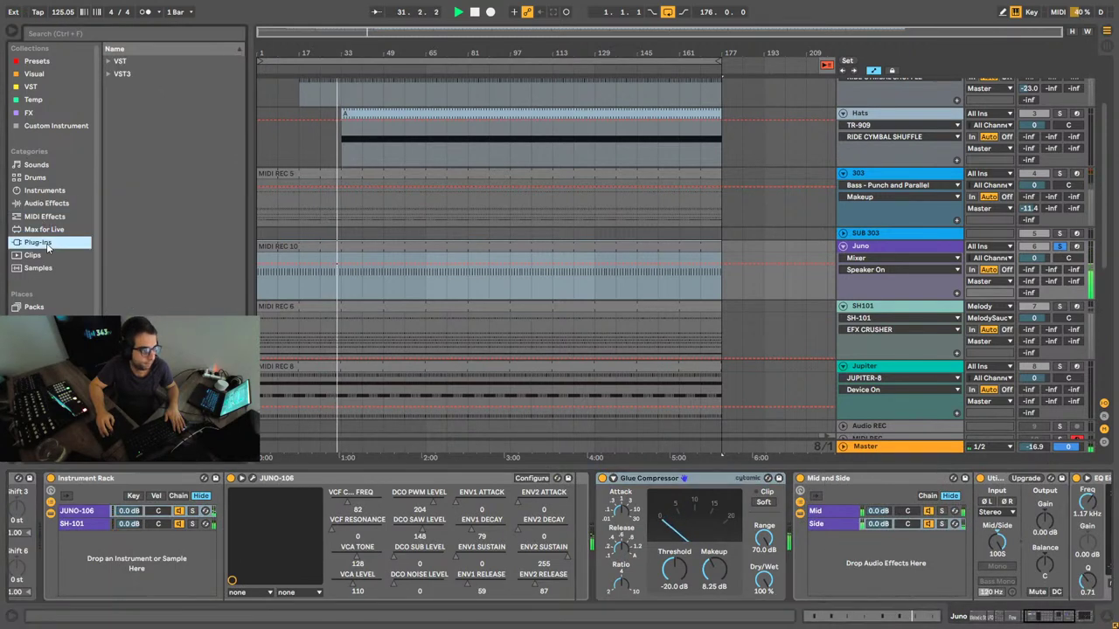
pyautogui.click(42, 218)
pyautogui.click(30, 86)
pyautogui.click(133, 126)
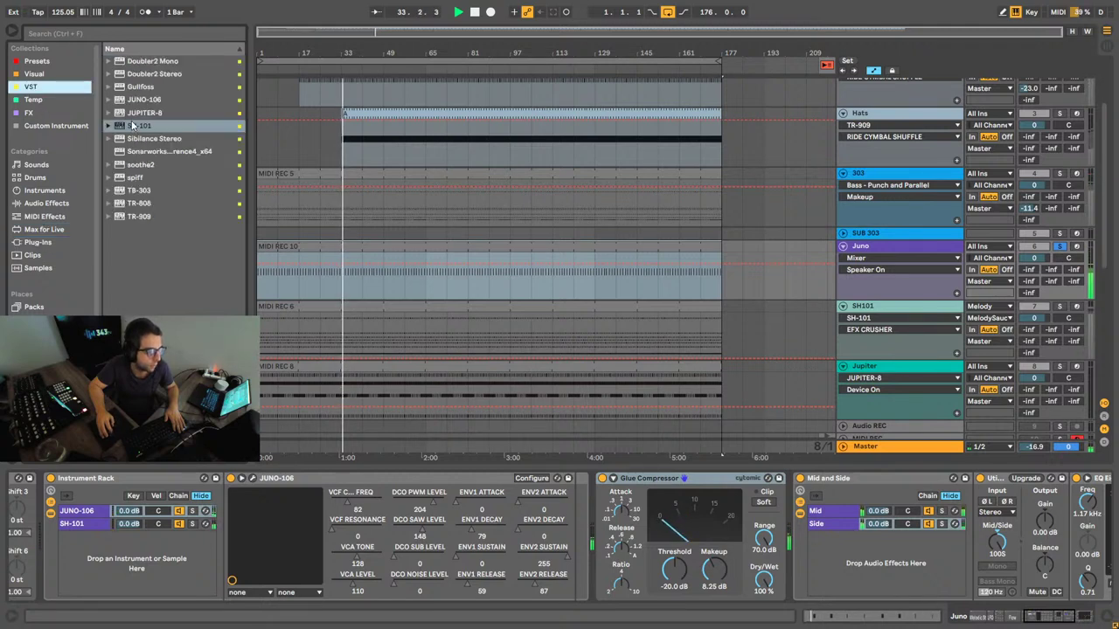
pyautogui.moveTo(139, 165); pyautogui.dragTo(793, 514)
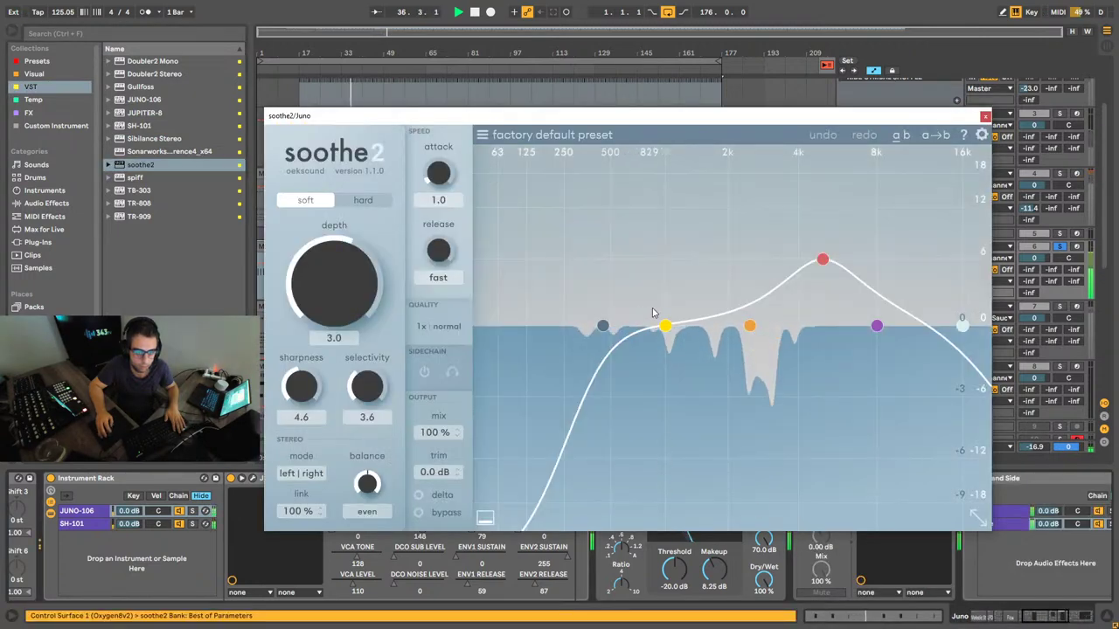
# Step: Set soothe2's low cut to 425 Hz at 48 dB/oct and band 1 to 1.2 kHz with 5.5 dB sensitivity
pyautogui.moveTo(664, 327)
pyautogui.mouseDown()
pyautogui.moveTo(635, 324)
pyautogui.moveTo(679, 324)
pyautogui.mouseUp()
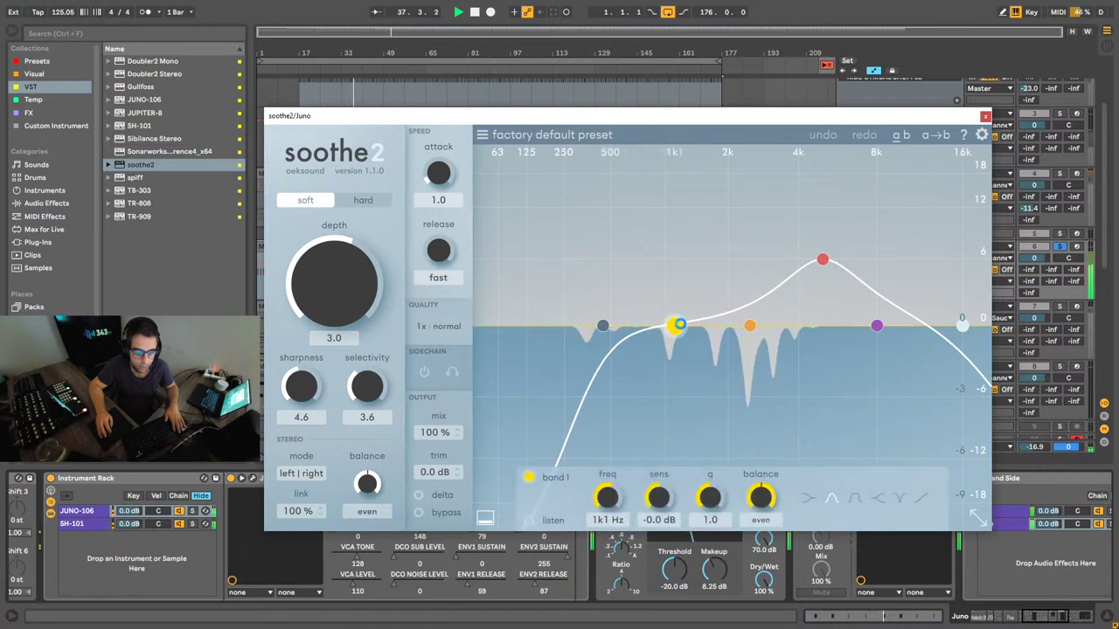
pyautogui.moveTo(602, 326)
pyautogui.mouseDown()
pyautogui.moveTo(589, 325)
pyautogui.moveTo(638, 328)
pyautogui.moveTo(598, 328)
pyautogui.mouseUp()
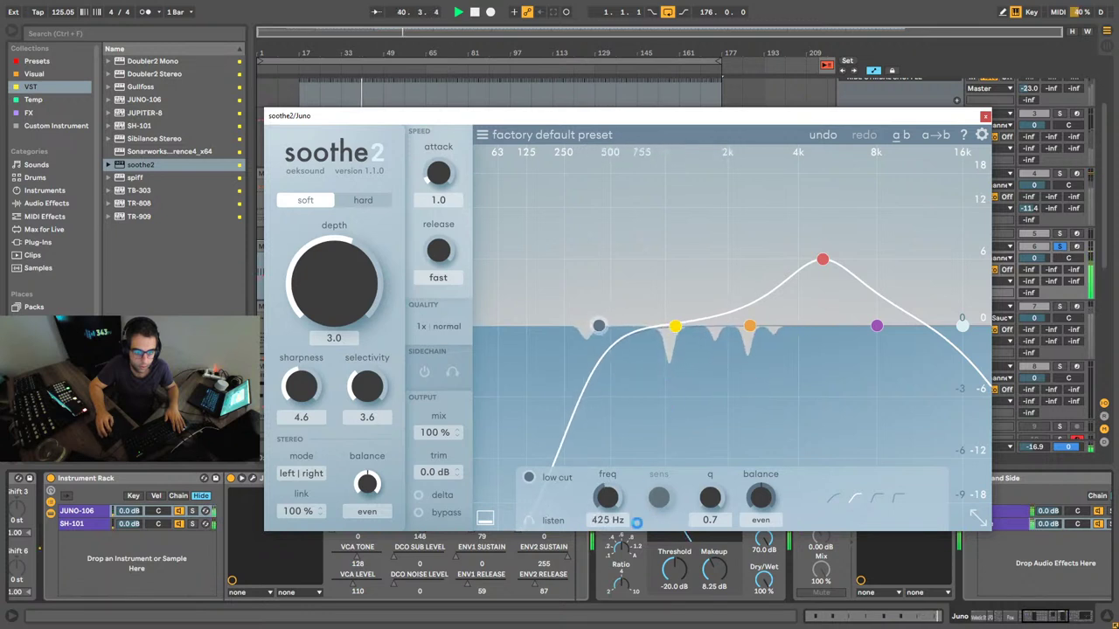
pyautogui.click(893, 497)
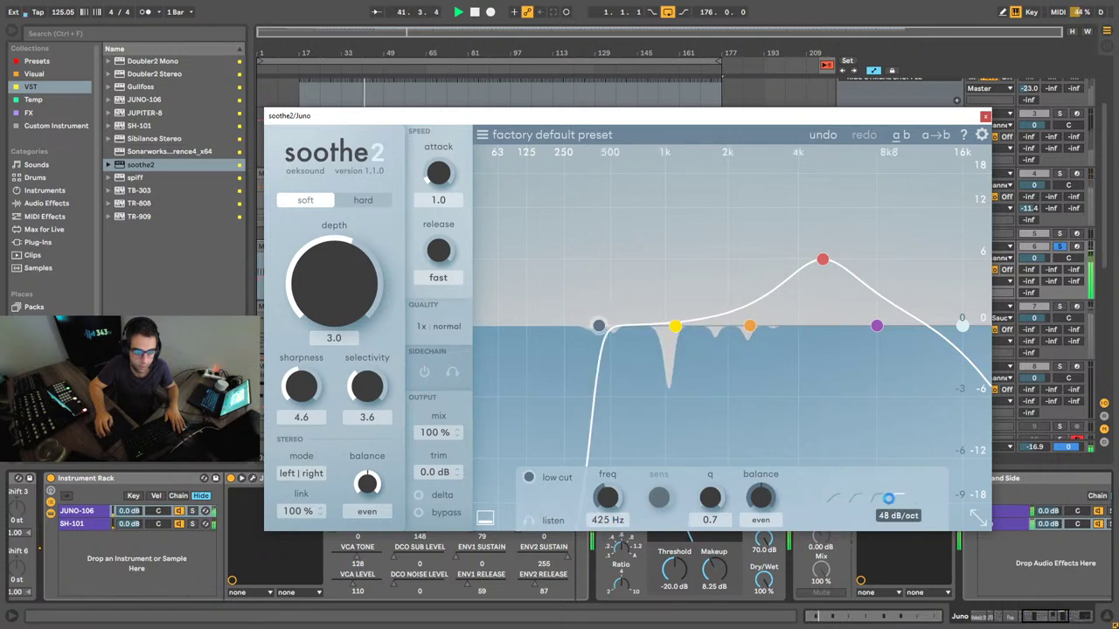
pyautogui.moveTo(676, 326); pyautogui.dragTo(682, 261)
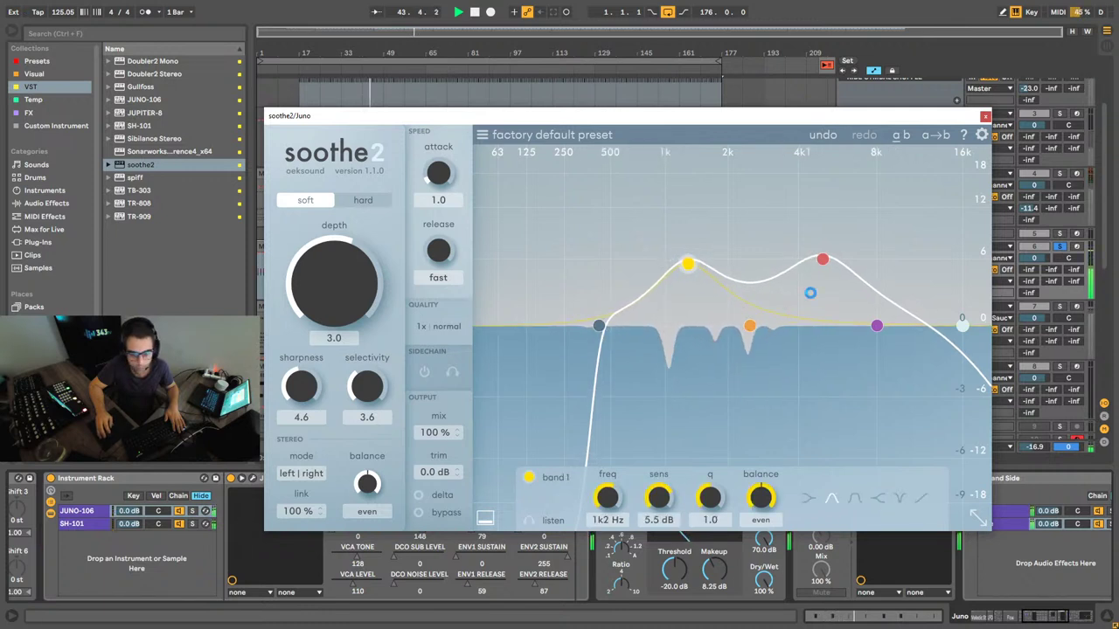
# Step: Tune soothe2's band 3 to about 2.8 kHz with 8.1 dB sensitivity
pyautogui.moveTo(822, 259); pyautogui.dragTo(774, 216)
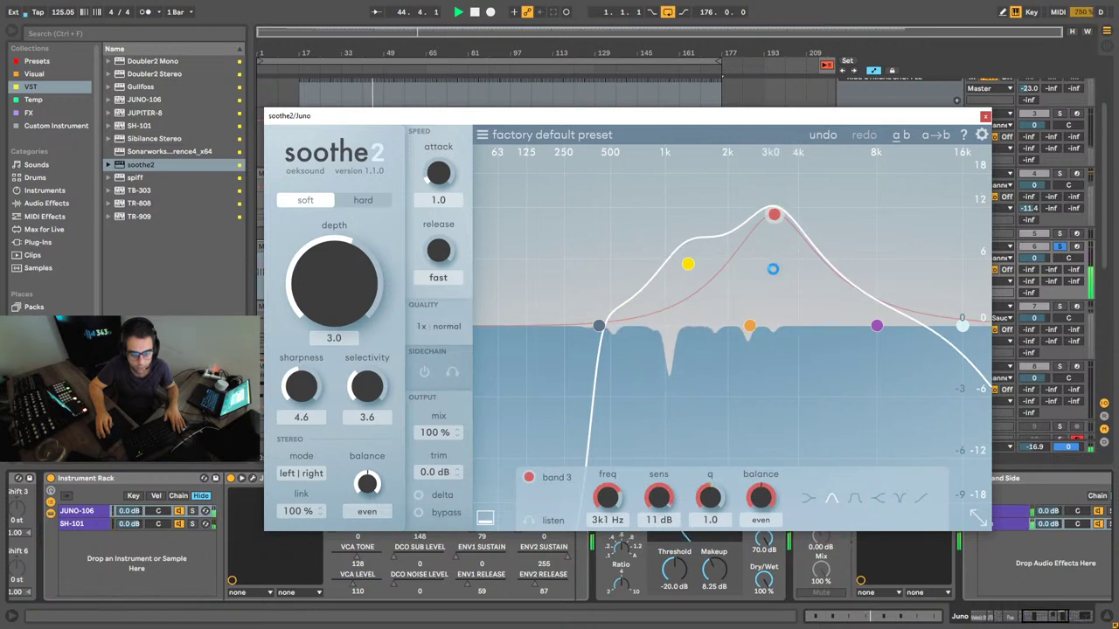
pyautogui.moveTo(777, 245); pyautogui.dragTo(784, 290)
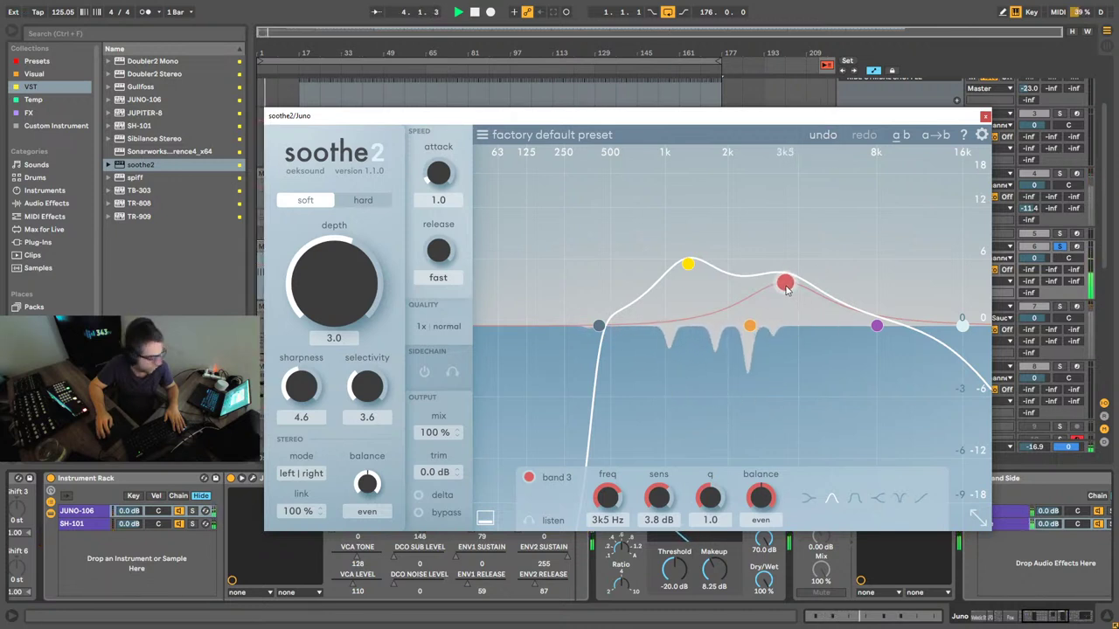
pyautogui.moveTo(785, 284); pyautogui.dragTo(766, 241)
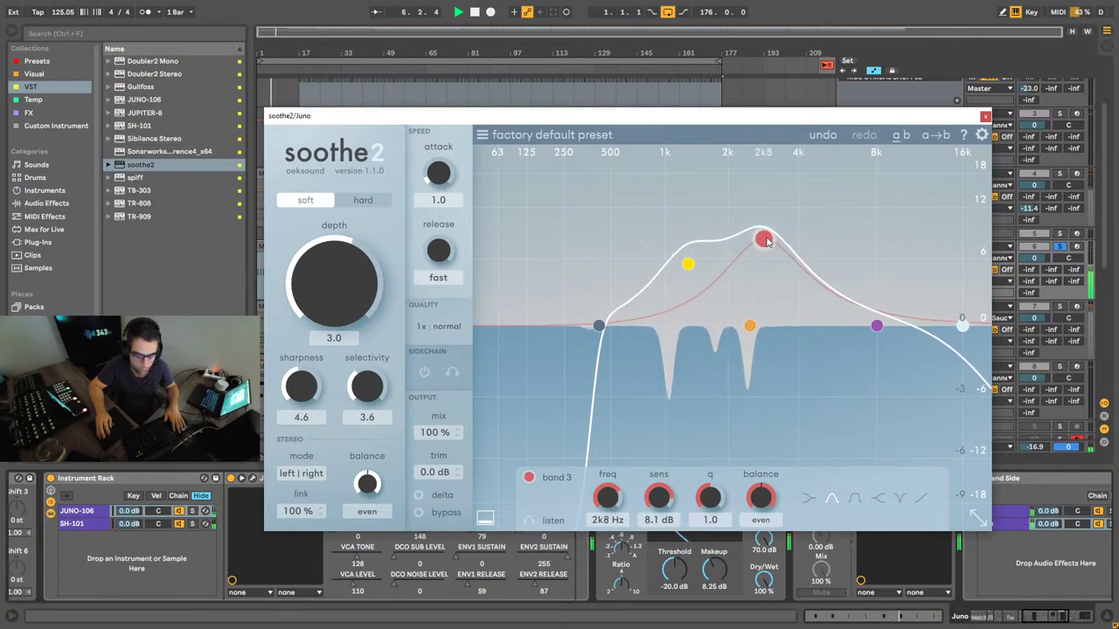
# Step: While monitoring the delta signal, set soothe2's band 4 to 8.9 kHz at 0.5 dB and band 3's sensitivity to 8.5 dB
pyautogui.click(418, 495)
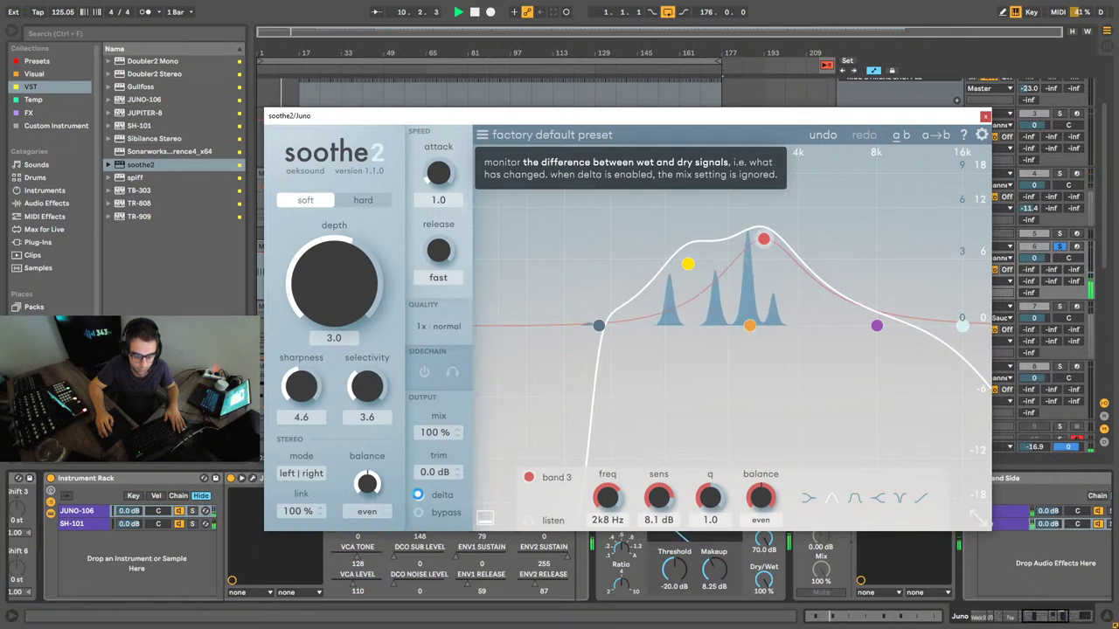
pyautogui.click(417, 495)
pyautogui.moveTo(877, 325)
pyautogui.mouseDown()
pyautogui.moveTo(894, 297)
pyautogui.moveTo(890, 319)
pyautogui.mouseUp()
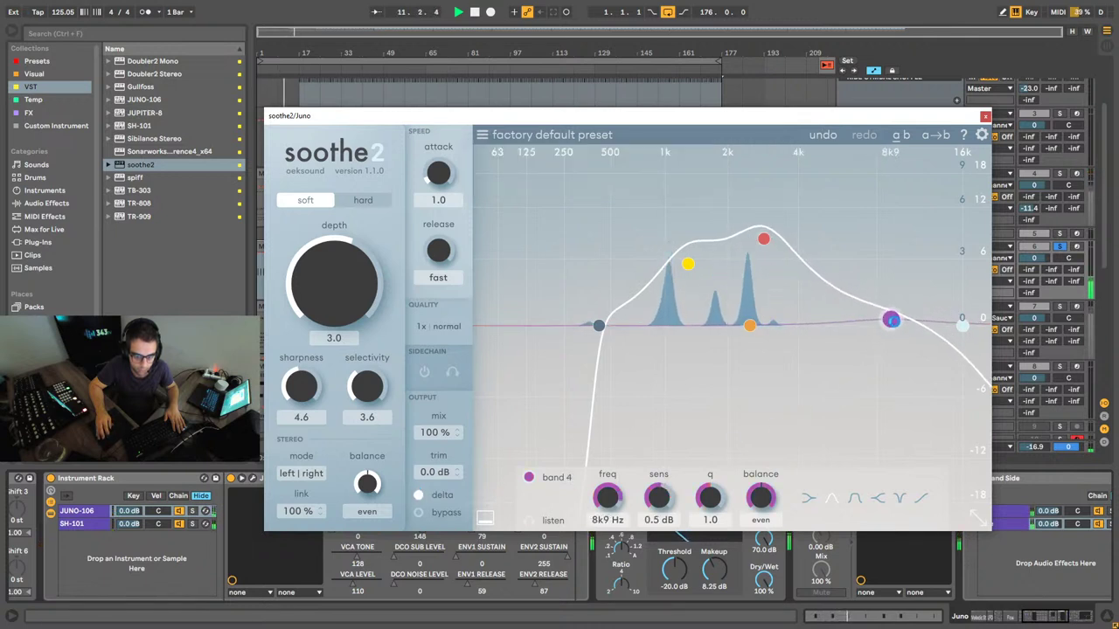
pyautogui.click(763, 238)
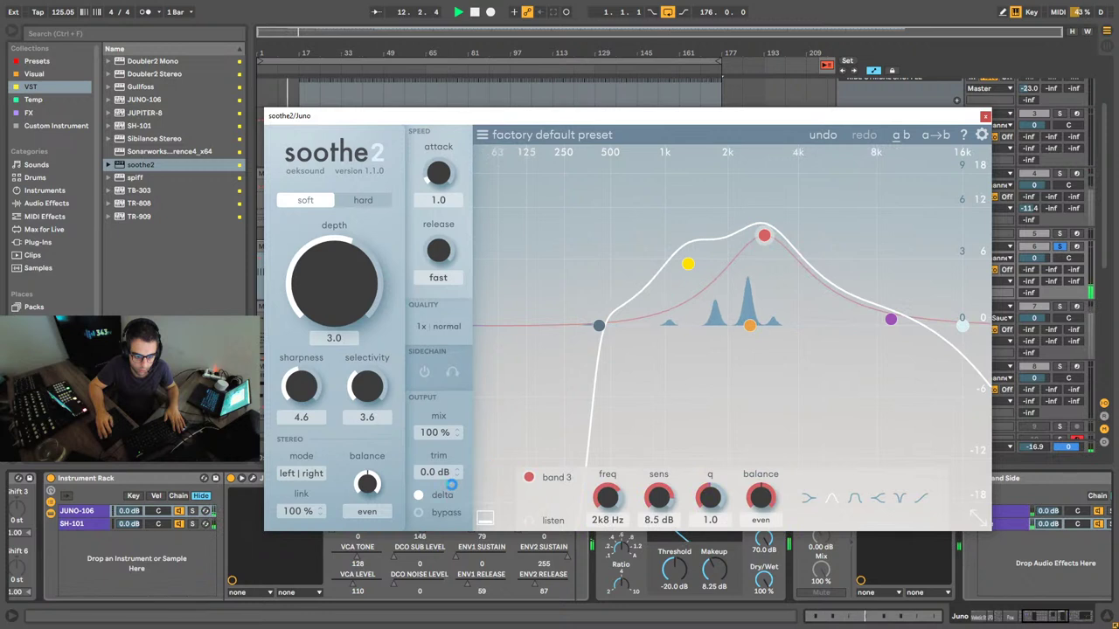
pyautogui.click(420, 495)
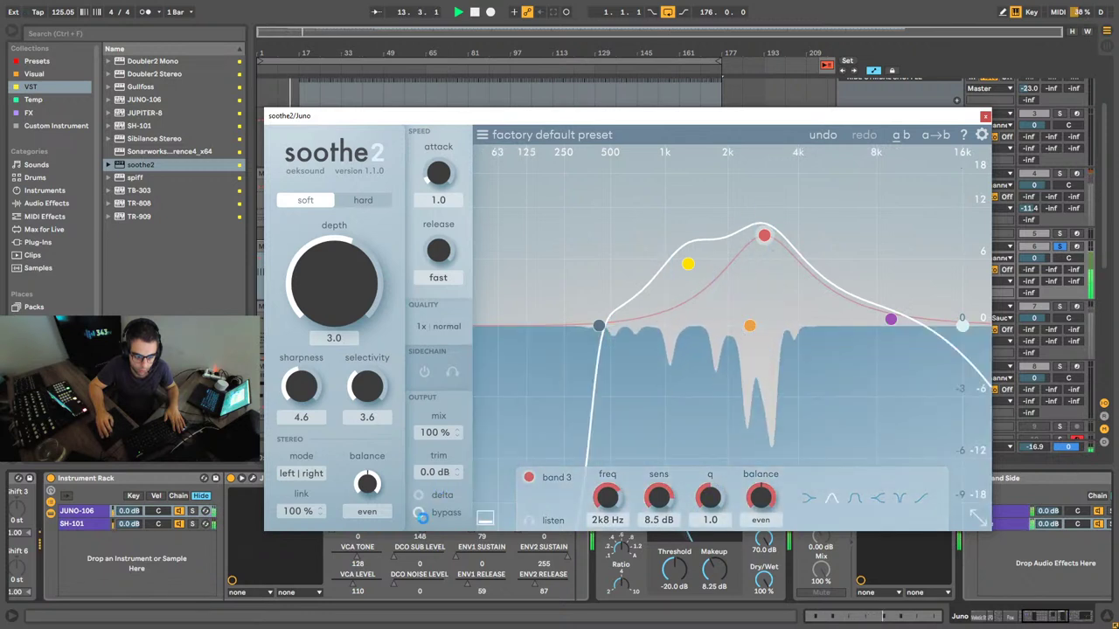
# Step: Compare soothe2 with its bypass, adjust band 3 to 2.9 kHz with 7.5 dB sensitivity, and close the plug-in window
pyautogui.click(421, 513)
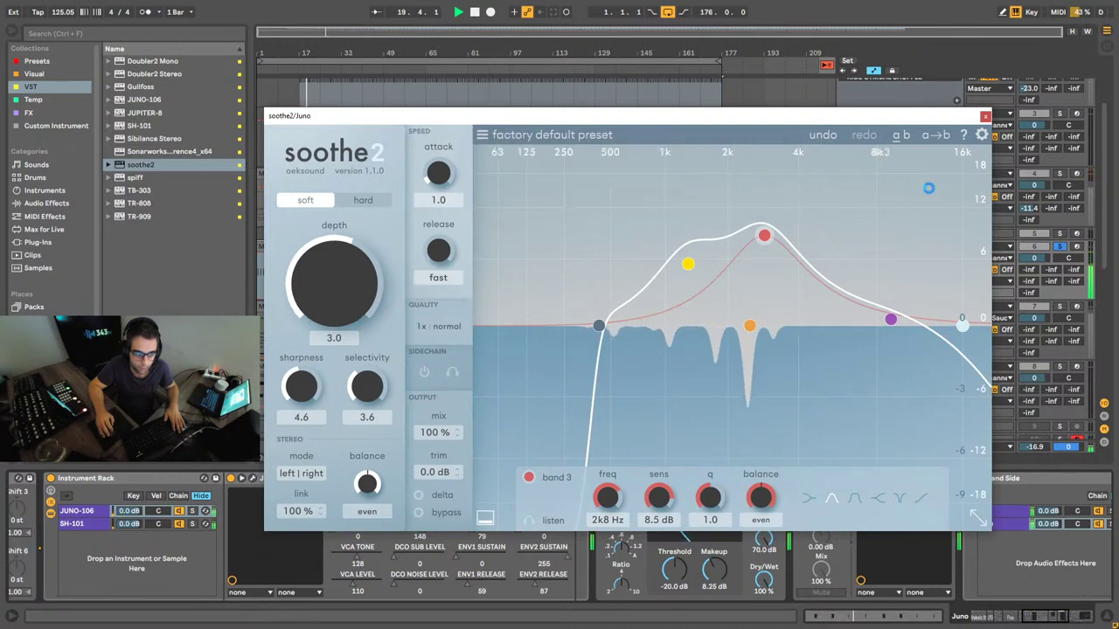
pyautogui.moveTo(764, 235); pyautogui.dragTo(765, 244)
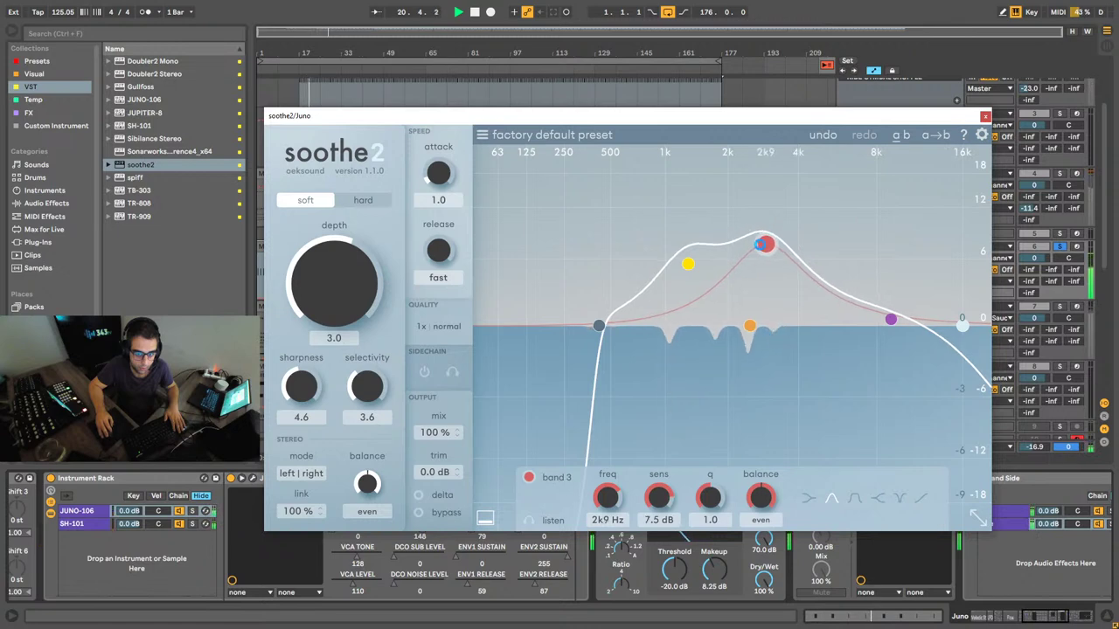
pyautogui.click(985, 116)
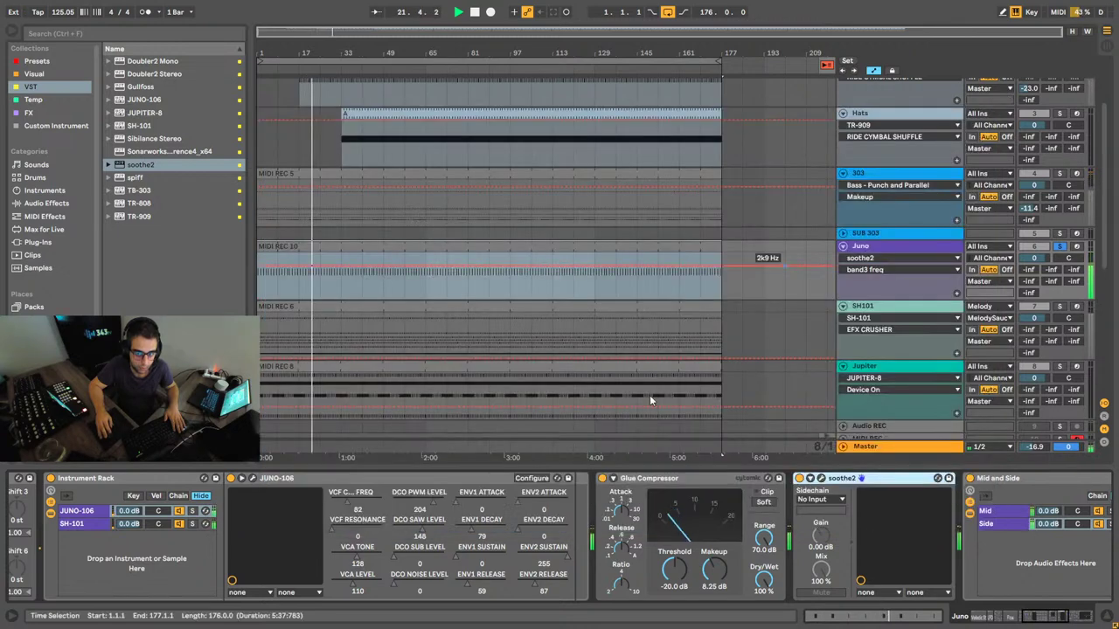
# Step: Set the Juno track's Glue Compressor threshold to -19.7 dB and makeup to 10.3 dB, and check the device switched on and off
pyautogui.moveTo(1038, 619); pyautogui.dragTo(1073, 617)
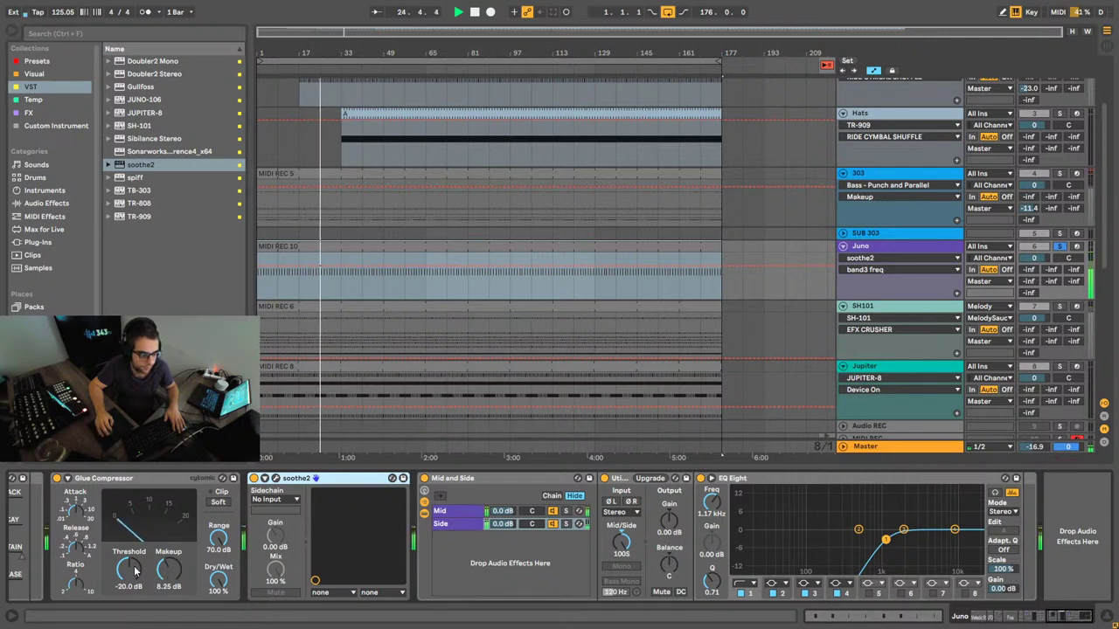
pyautogui.moveTo(168, 570); pyautogui.dragTo(168, 564)
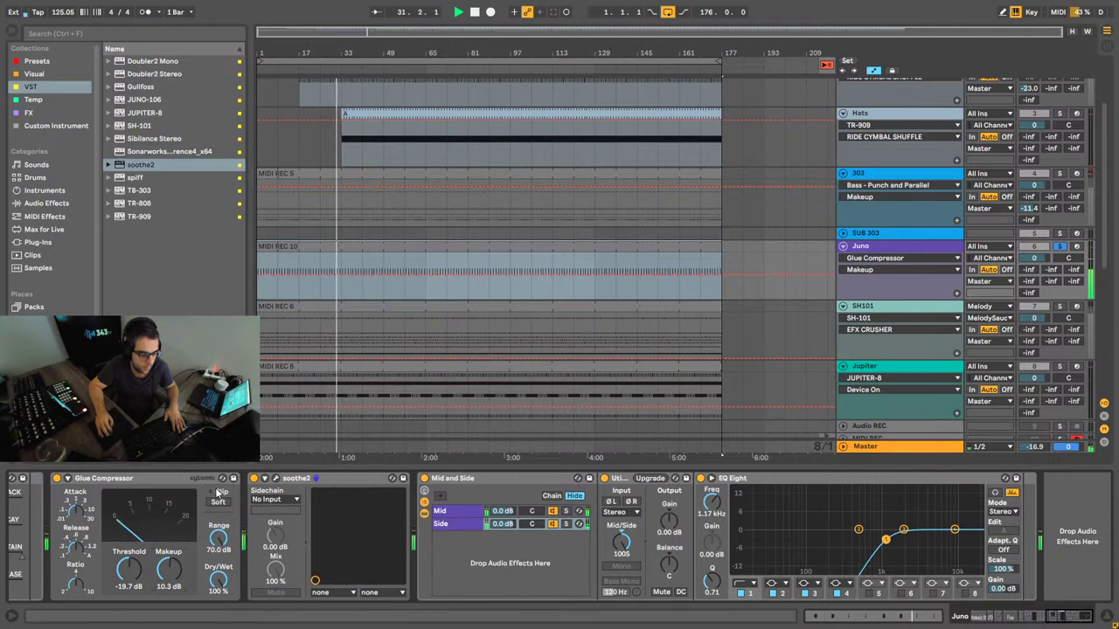
pyautogui.click(56, 479)
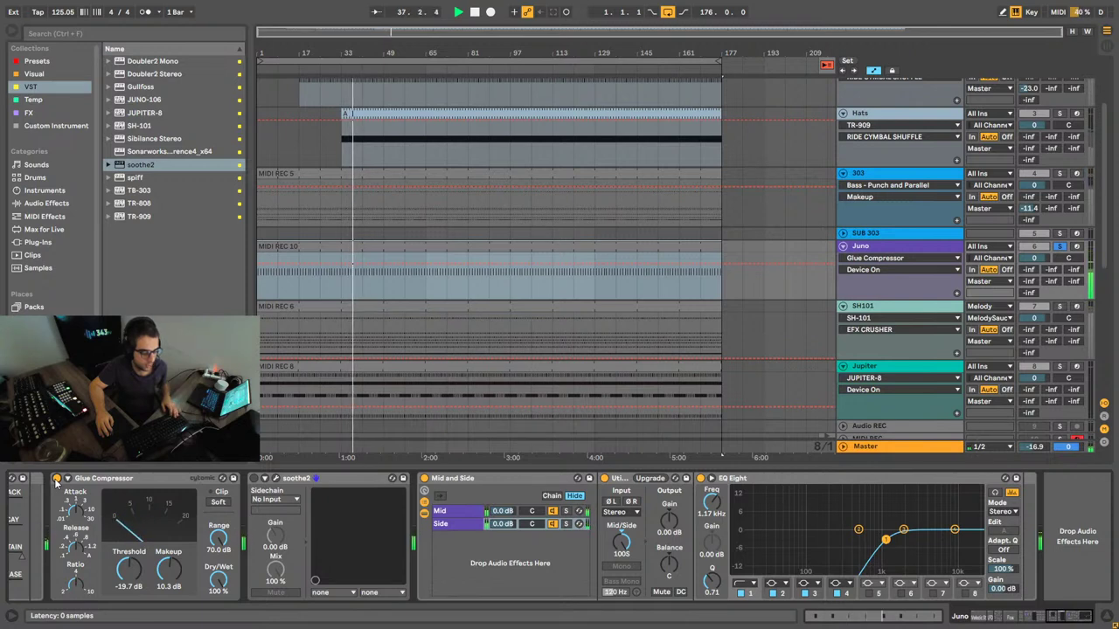
# Step: Switch soothe2 back on in the Juno device chain and solo the Kick, Snare and Hats tracks alongside the Juno
pyautogui.click(51, 484)
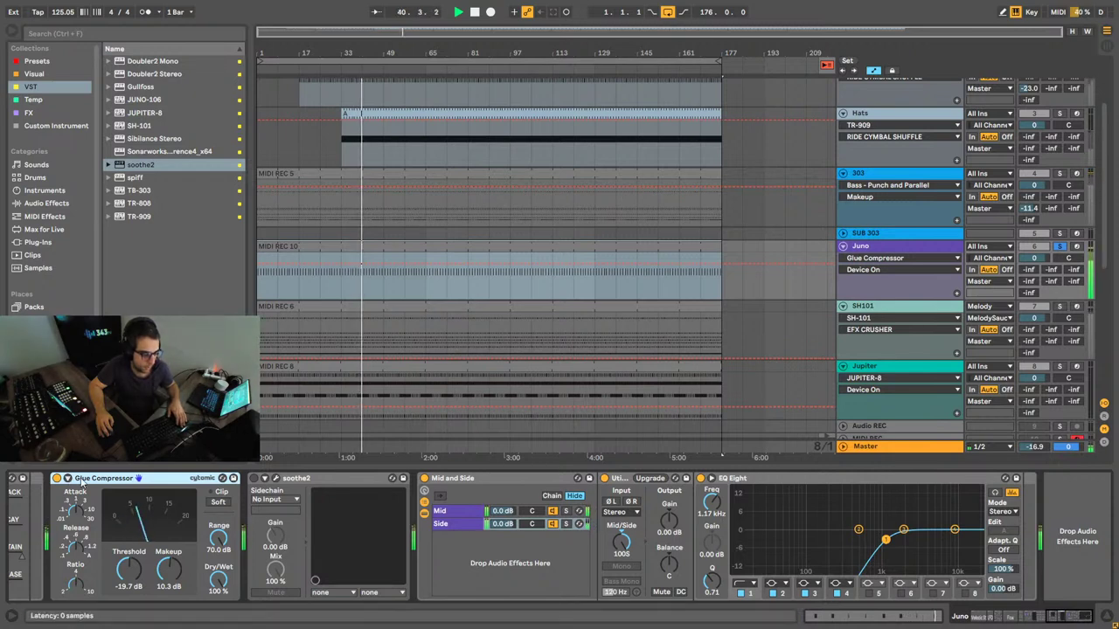
pyautogui.click(310, 479)
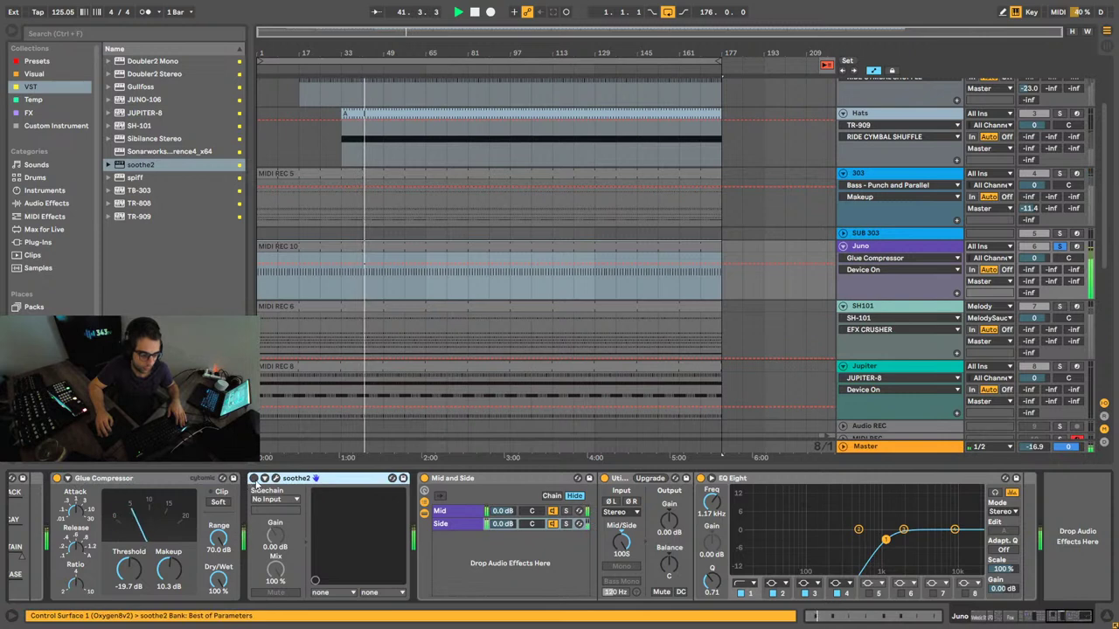
pyautogui.moveTo(1073, 614)
pyautogui.mouseDown()
pyautogui.moveTo(1064, 619)
pyautogui.moveTo(1078, 618)
pyautogui.mouseUp()
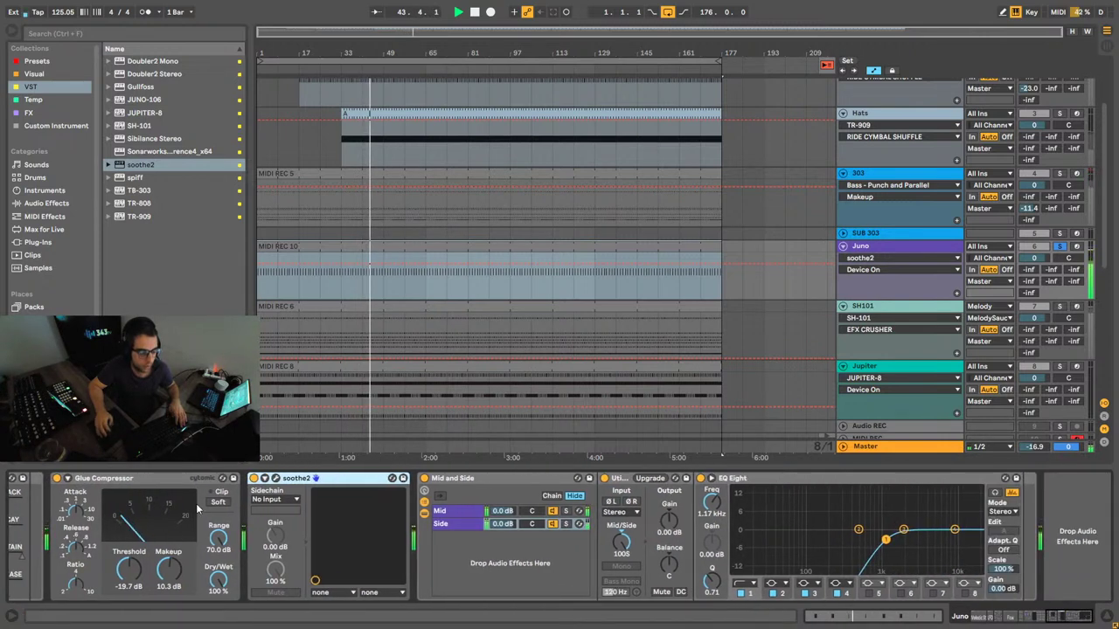
pyautogui.scroll(3, 939, 255)
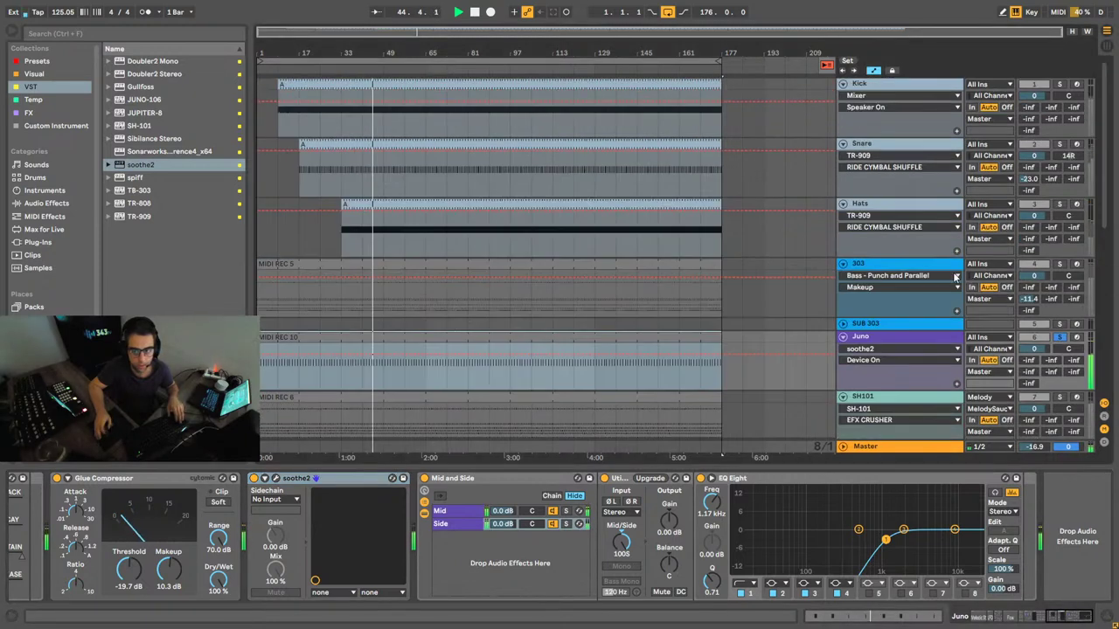
pyautogui.click(1058, 86)
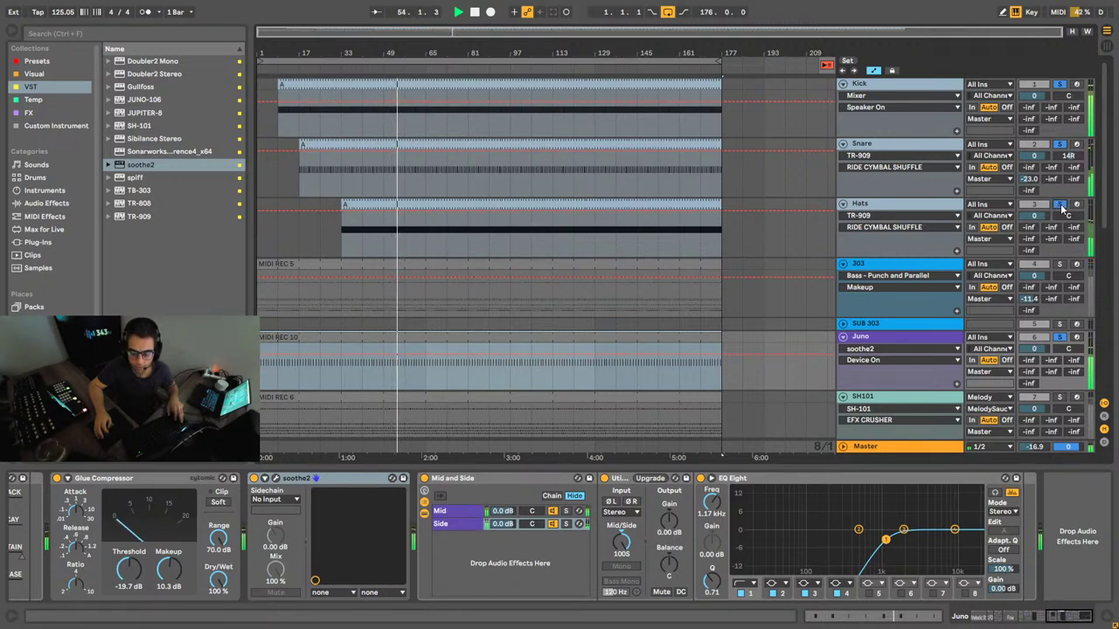
# Step: In the Juno's Mid chain, expand EQ Eight and enable band 2 as a dip of -2.02 dB at 1.10 kHz
pyautogui.scroll(-4, 401, 271)
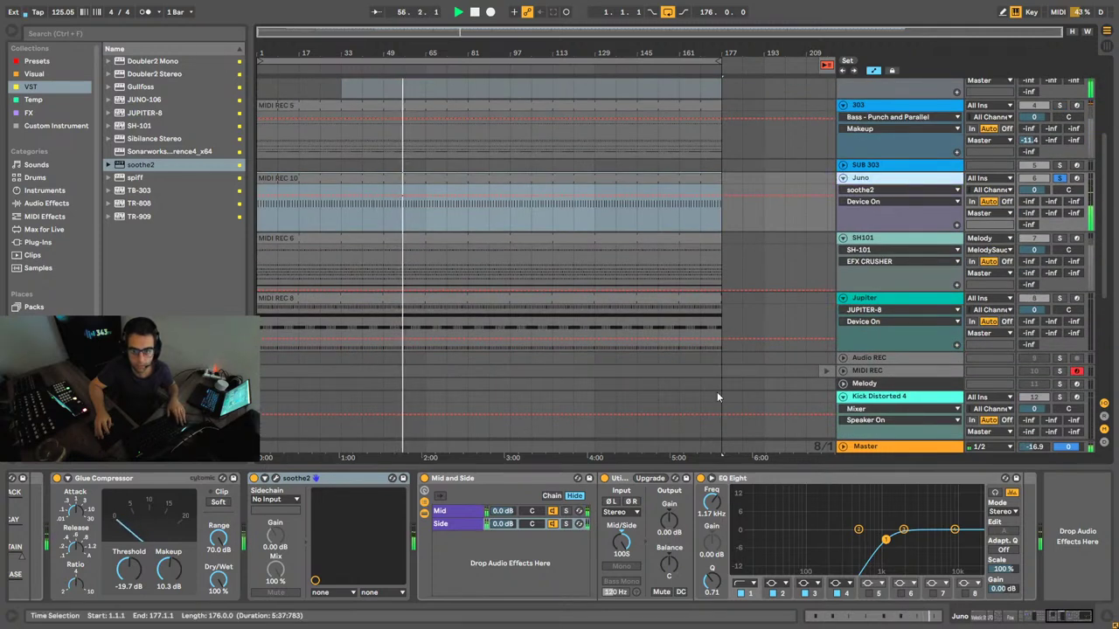
pyautogui.click(1040, 617)
pyautogui.moveTo(1040, 618); pyautogui.dragTo(1066, 617)
pyautogui.click(457, 511)
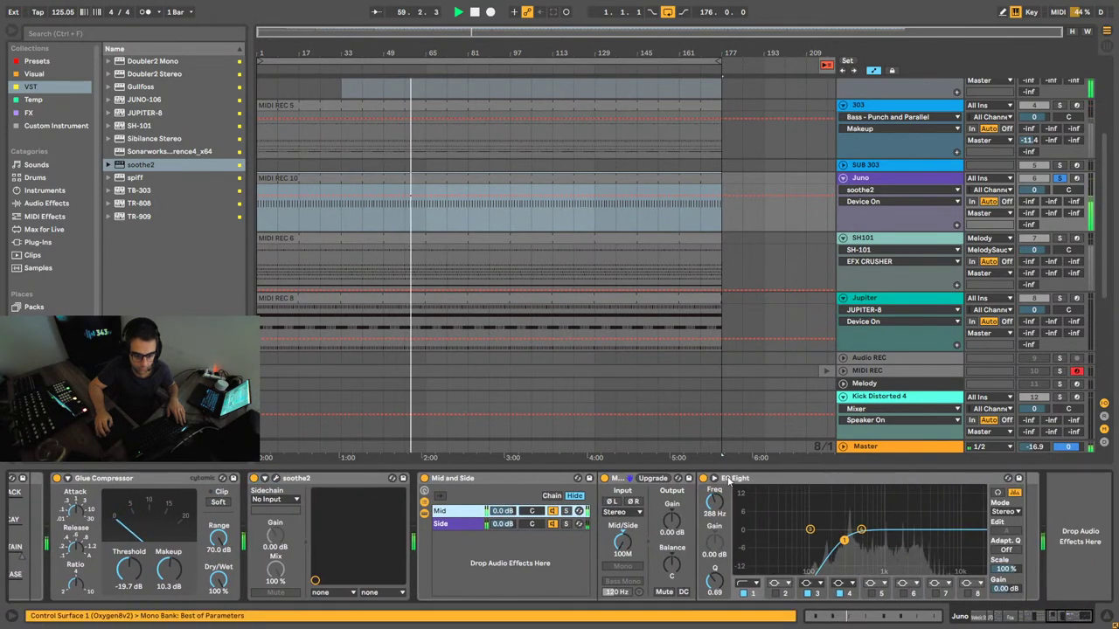
pyautogui.click(714, 478)
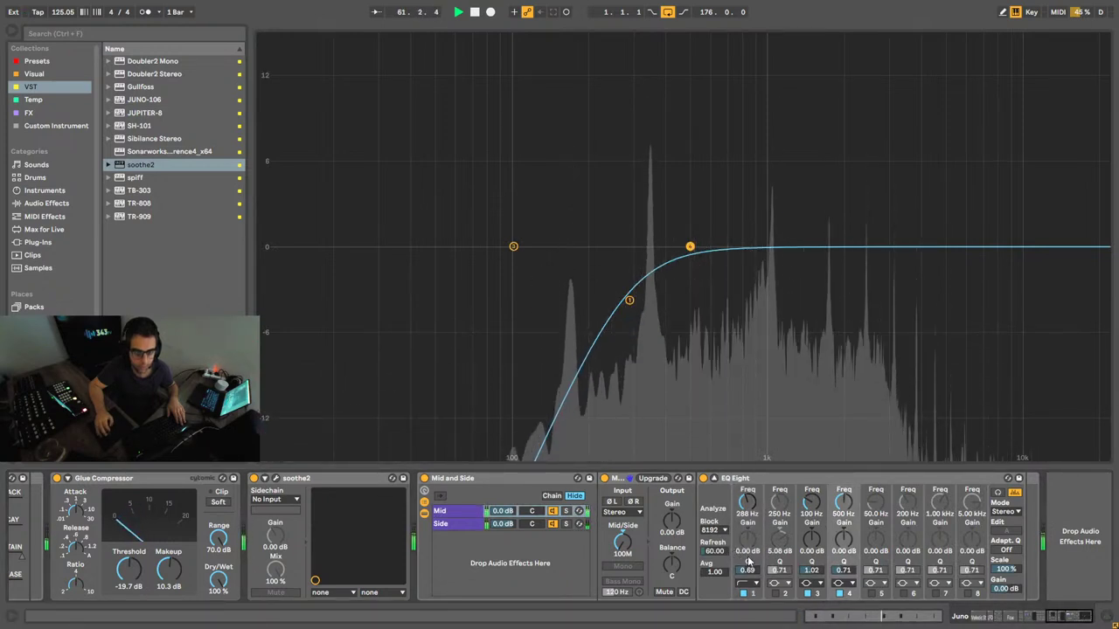
pyautogui.click(776, 593)
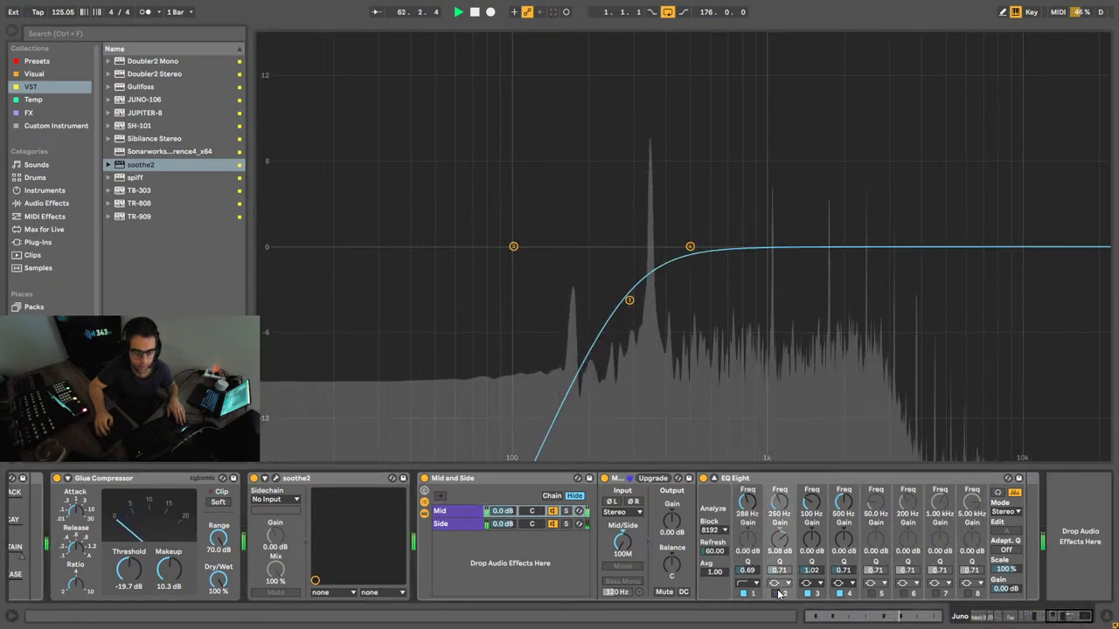
pyautogui.moveTo(614, 175); pyautogui.dragTo(781, 266)
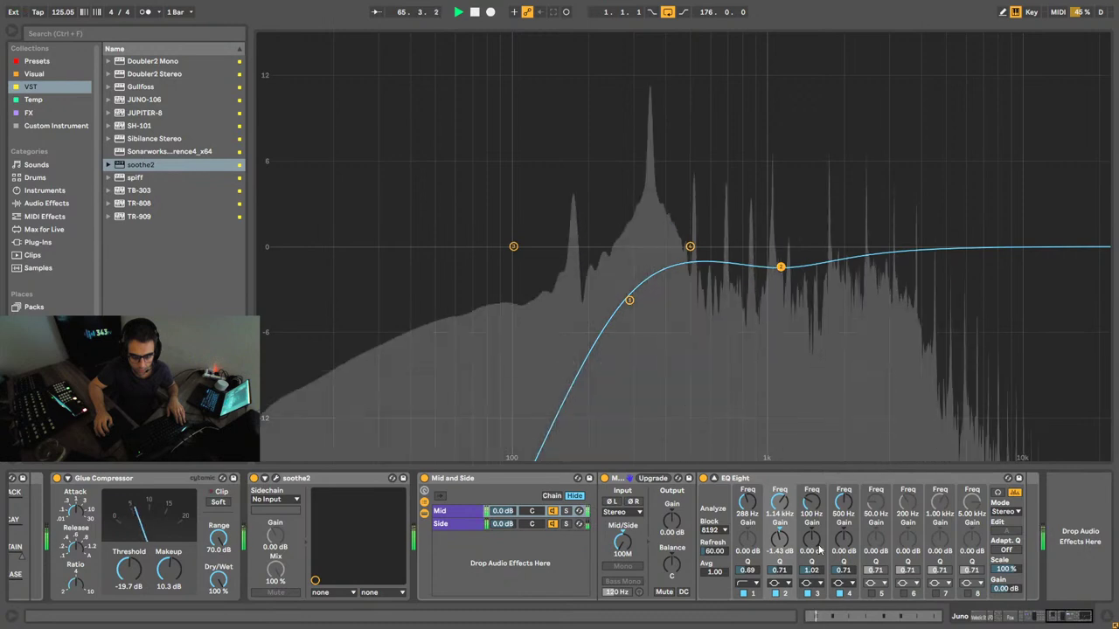
pyautogui.moveTo(767, 273)
pyautogui.mouseDown()
pyautogui.moveTo(755, 272)
pyautogui.moveTo(804, 274)
pyautogui.moveTo(777, 276)
pyautogui.mouseUp()
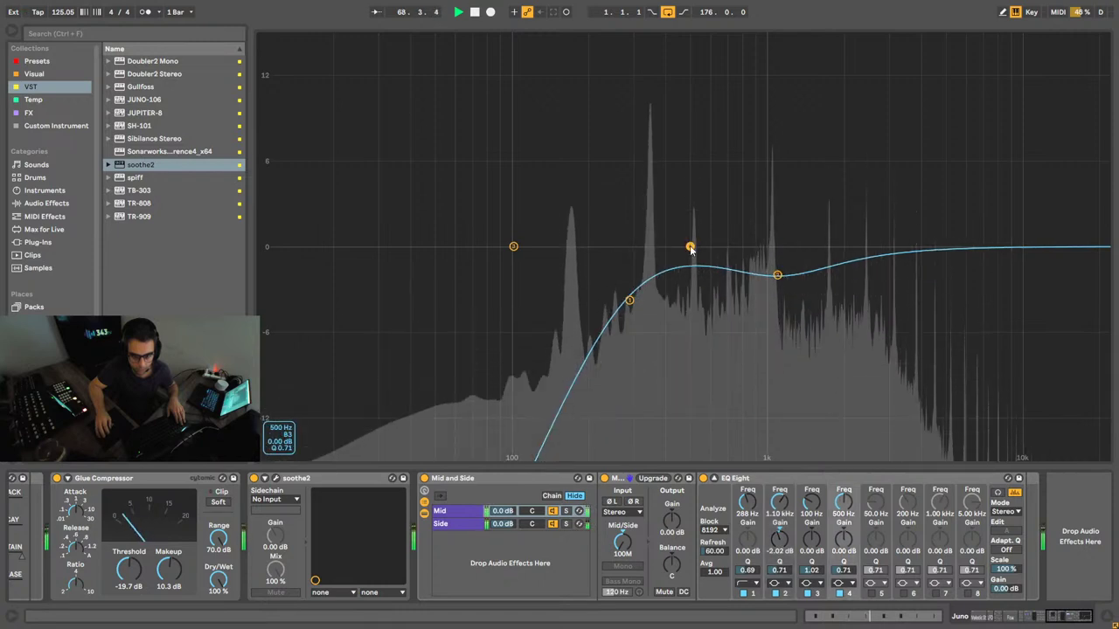
# Step: Set the Juno's Glue Compressor threshold to -15.2 dB and makeup to 14.1 dB
pyautogui.moveTo(1080, 618); pyautogui.dragTo(1052, 616)
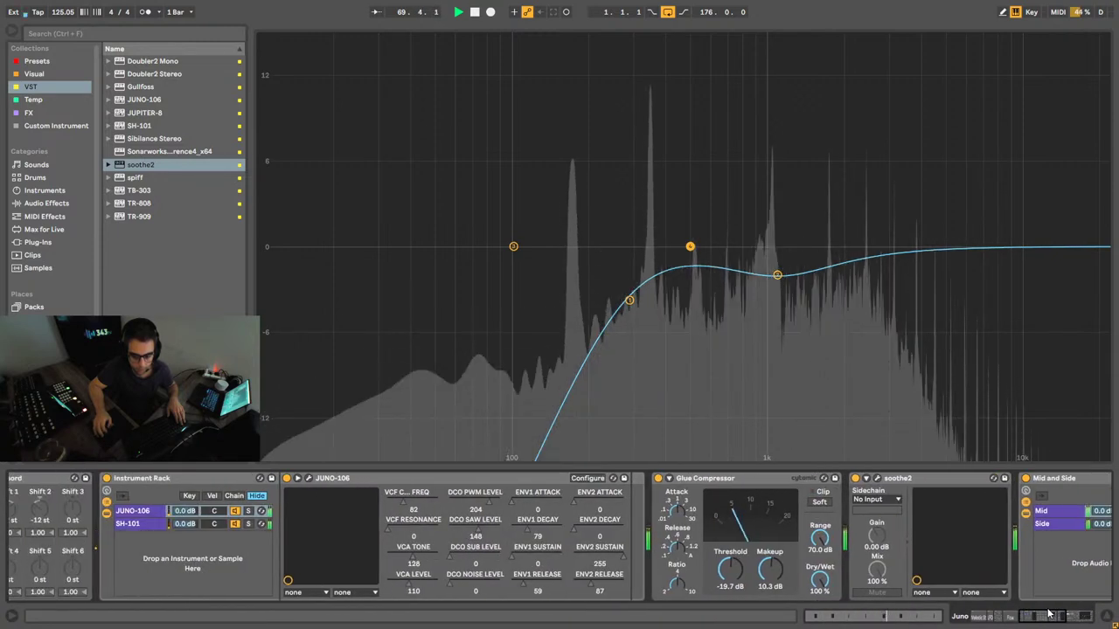
pyautogui.moveTo(769, 579)
pyautogui.mouseDown()
pyautogui.moveTo(769, 541)
pyautogui.moveTo(730, 564)
pyautogui.moveTo(730, 548)
pyautogui.moveTo(770, 565)
pyautogui.mouseUp()
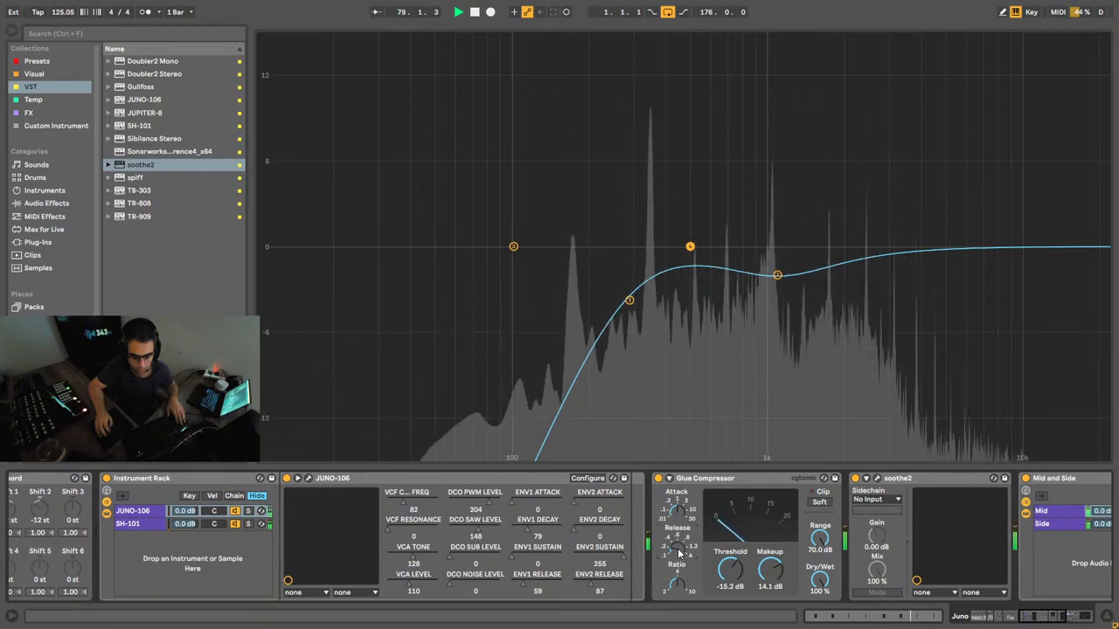
# Step: Move the Mid EQ Eight's band 1 to 284 Hz, compare band 2 switched off and on, and set band 2 to 1.36 kHz at -1.97 dB
pyautogui.moveTo(1026, 617); pyautogui.dragTo(1056, 621)
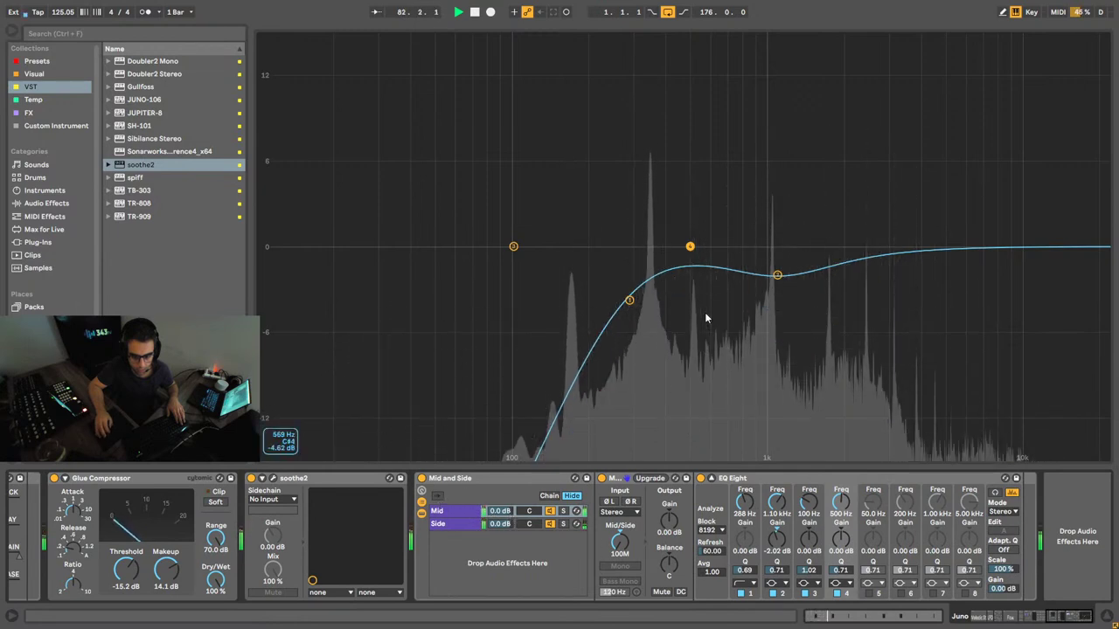
pyautogui.moveTo(629, 300); pyautogui.dragTo(627, 300)
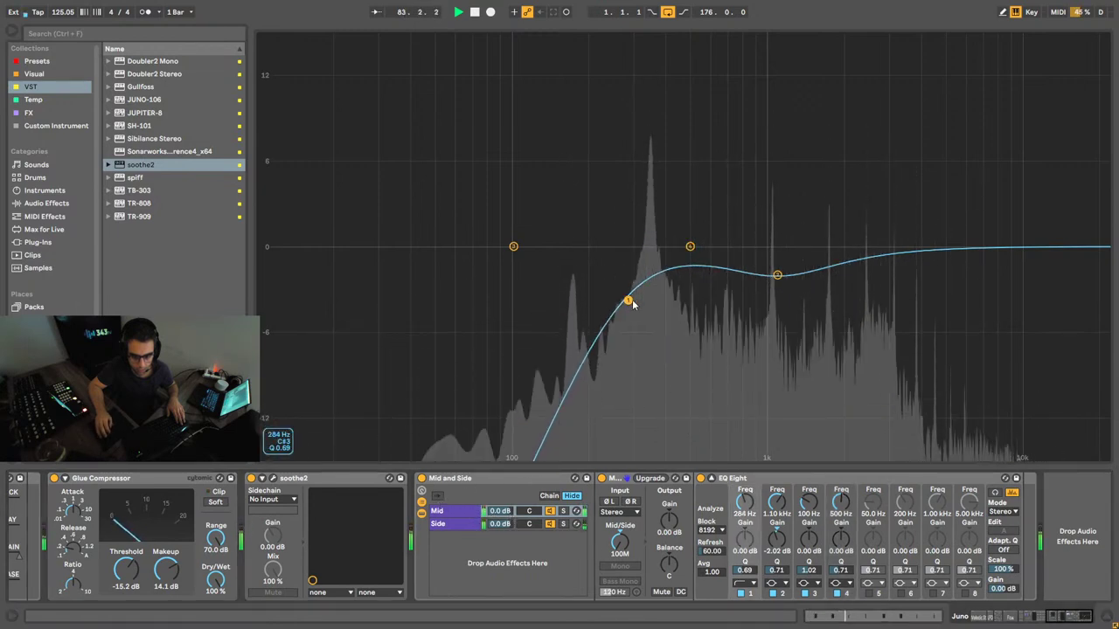
pyautogui.moveTo(777, 277); pyautogui.dragTo(797, 275)
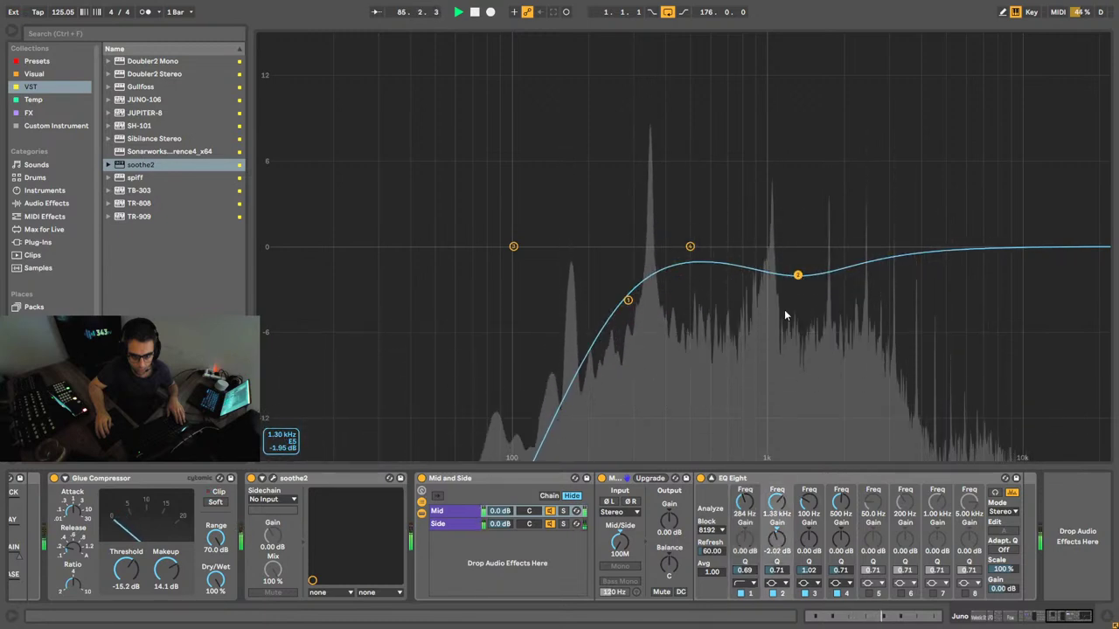
pyautogui.click(775, 593)
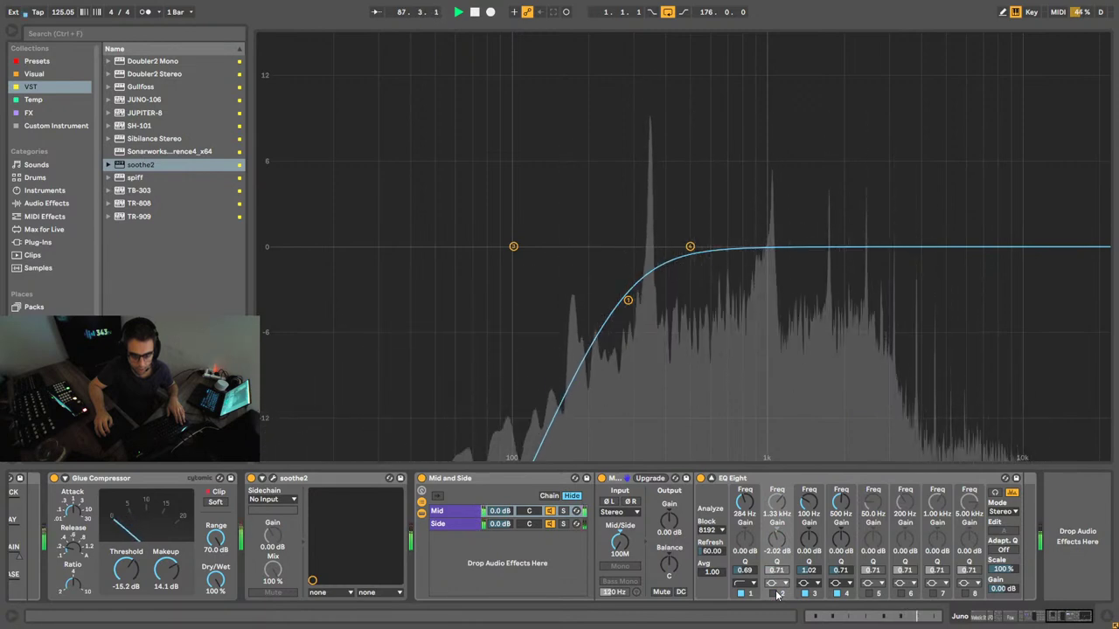
pyautogui.click(774, 593)
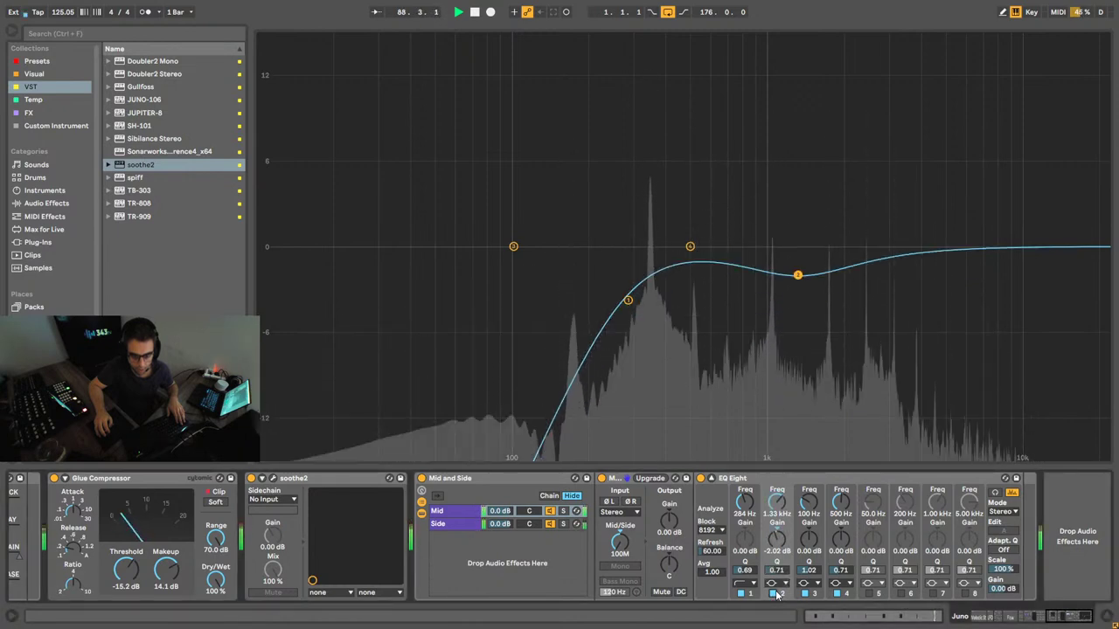
pyautogui.moveTo(798, 274); pyautogui.dragTo(801, 275)
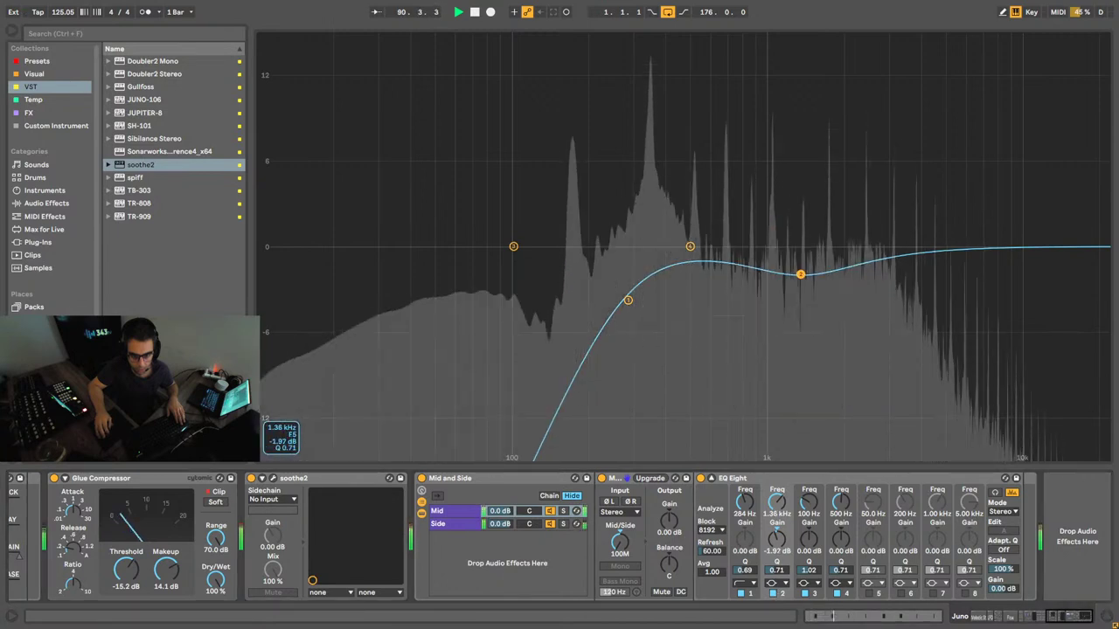
# Step: Insert the audio effect A Bit Warmer between the Juno's Instrument Rack and its Glue Compressor
pyautogui.moveTo(1067, 616); pyautogui.dragTo(1035, 617)
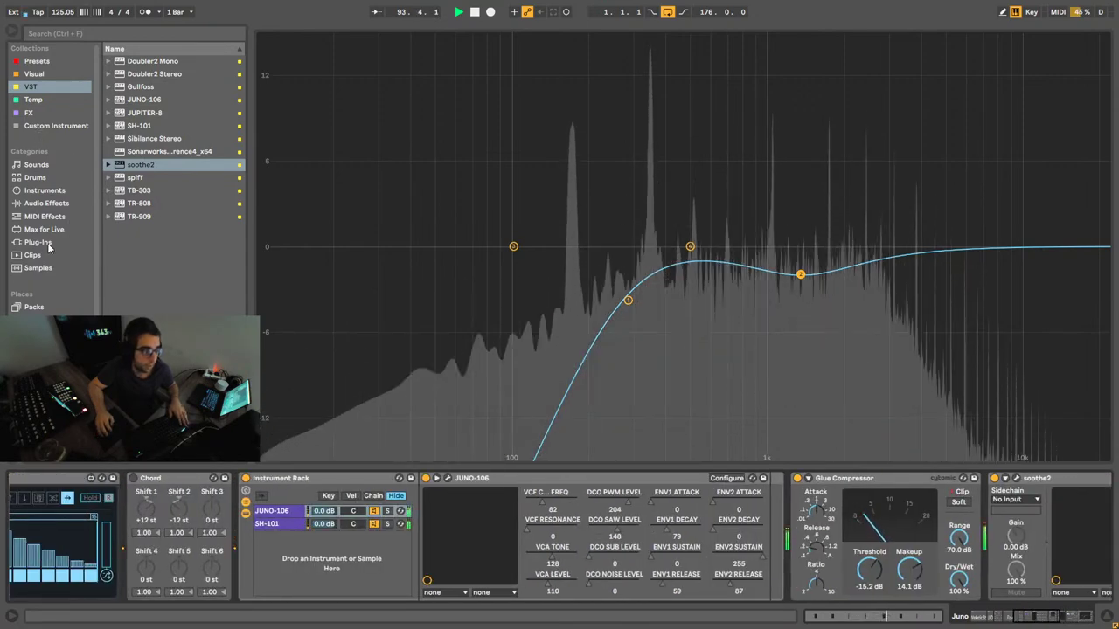
pyautogui.click(47, 203)
pyautogui.scroll(-3, 146, 291)
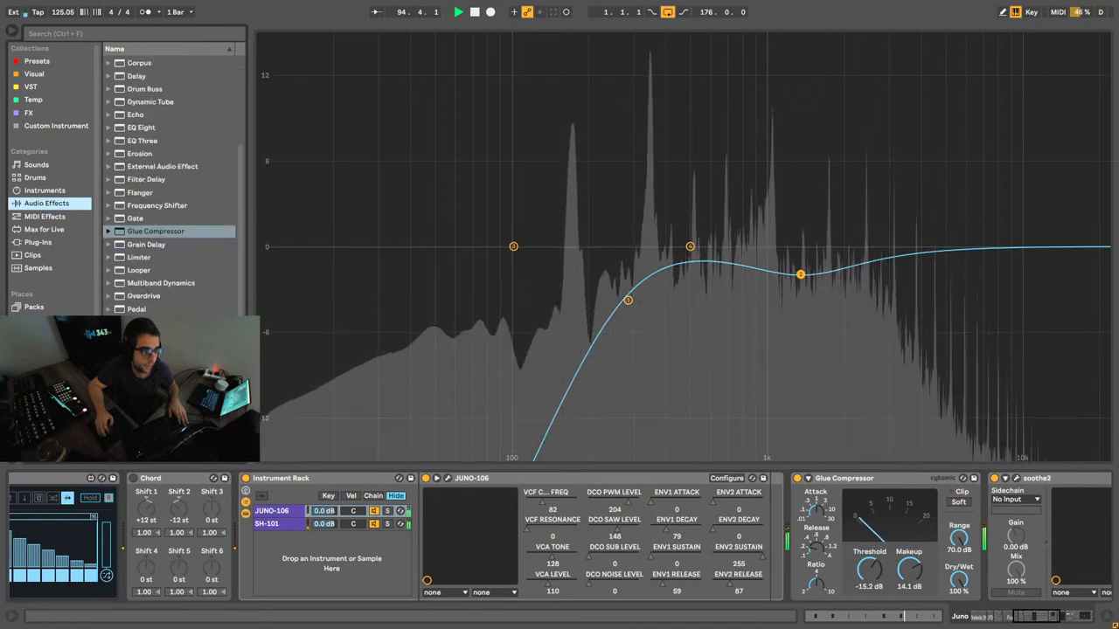
pyautogui.moveTo(145, 399); pyautogui.dragTo(843, 520)
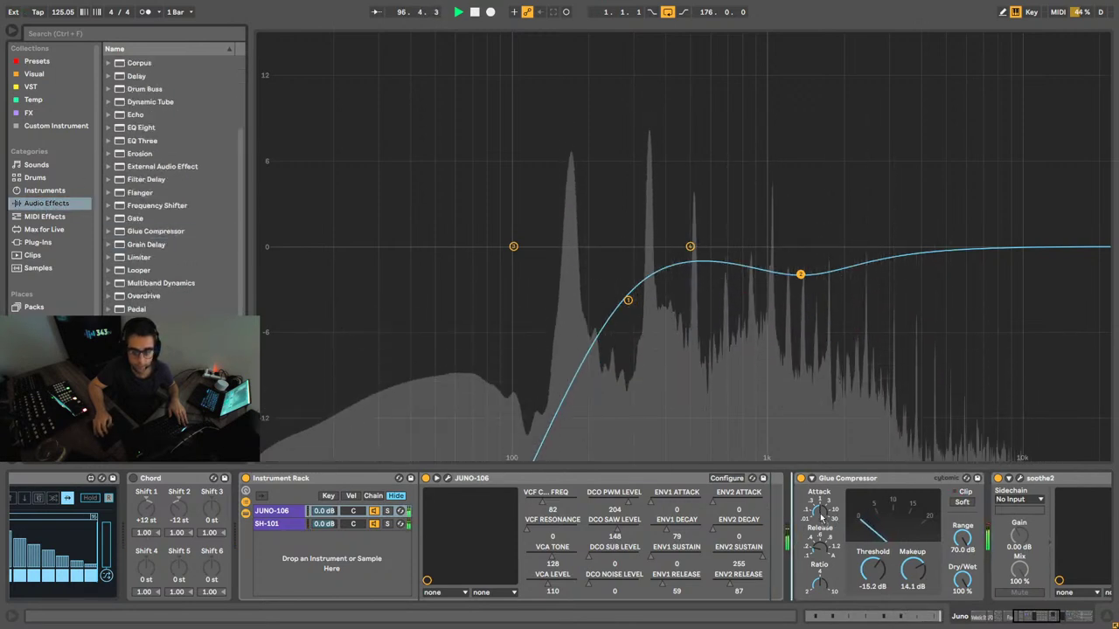
pyautogui.moveTo(820, 515); pyautogui.dragTo(820, 529)
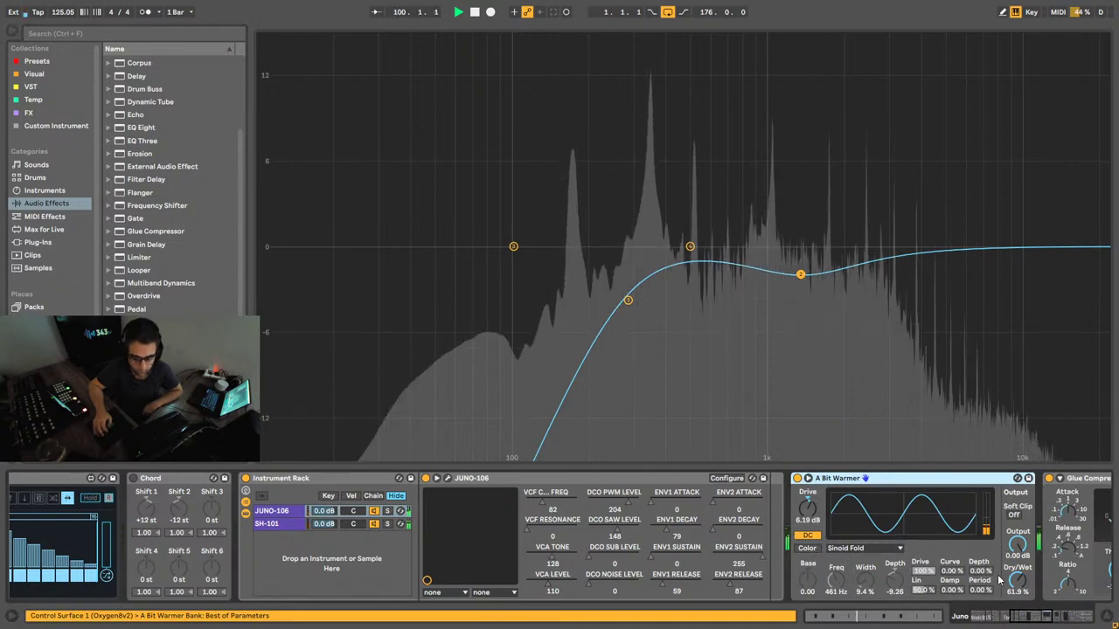
# Step: Collapse the Mid chain's EQ display and pull band 3 of the Side chain's EQ Eight to 1.07 kHz at -15.0 dB
pyautogui.moveTo(1035, 616); pyautogui.dragTo(1082, 613)
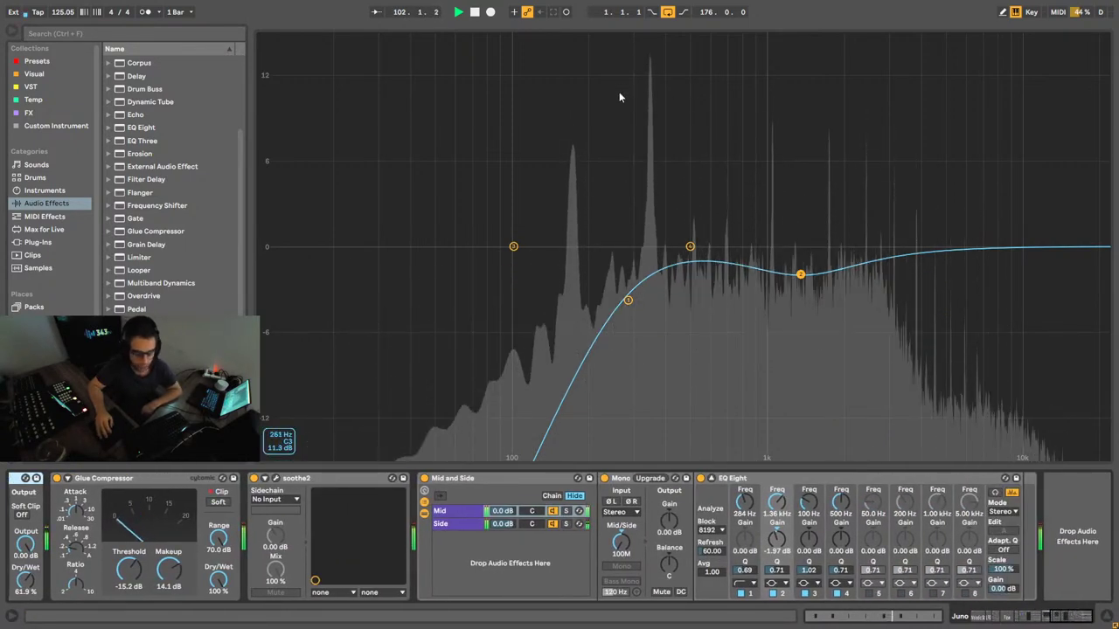
pyautogui.click(712, 479)
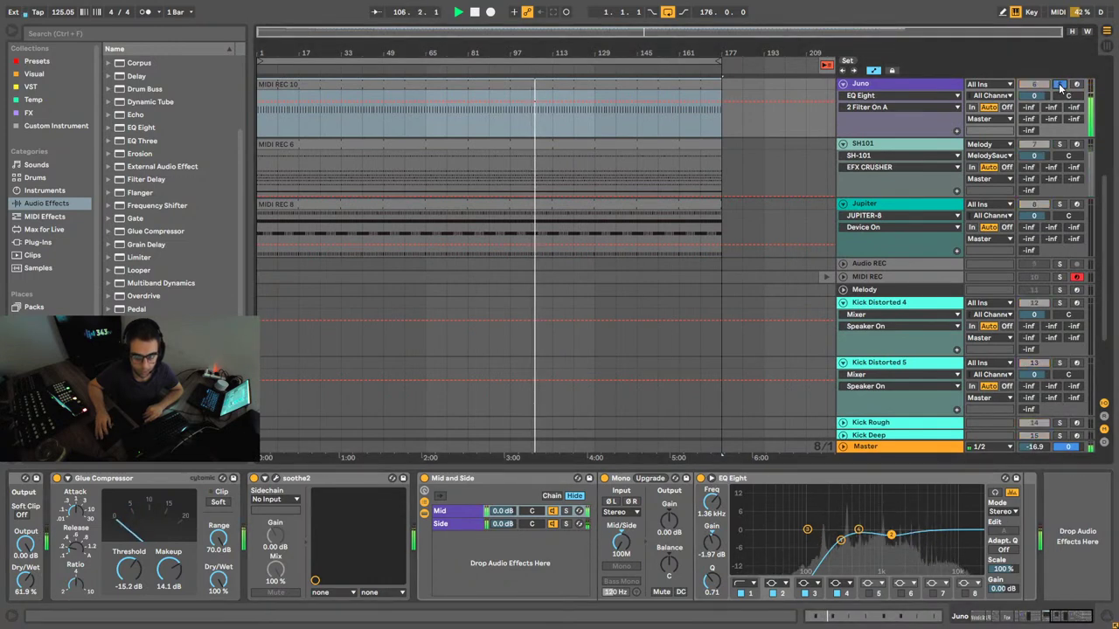
pyautogui.hscroll(-3, 958, 489)
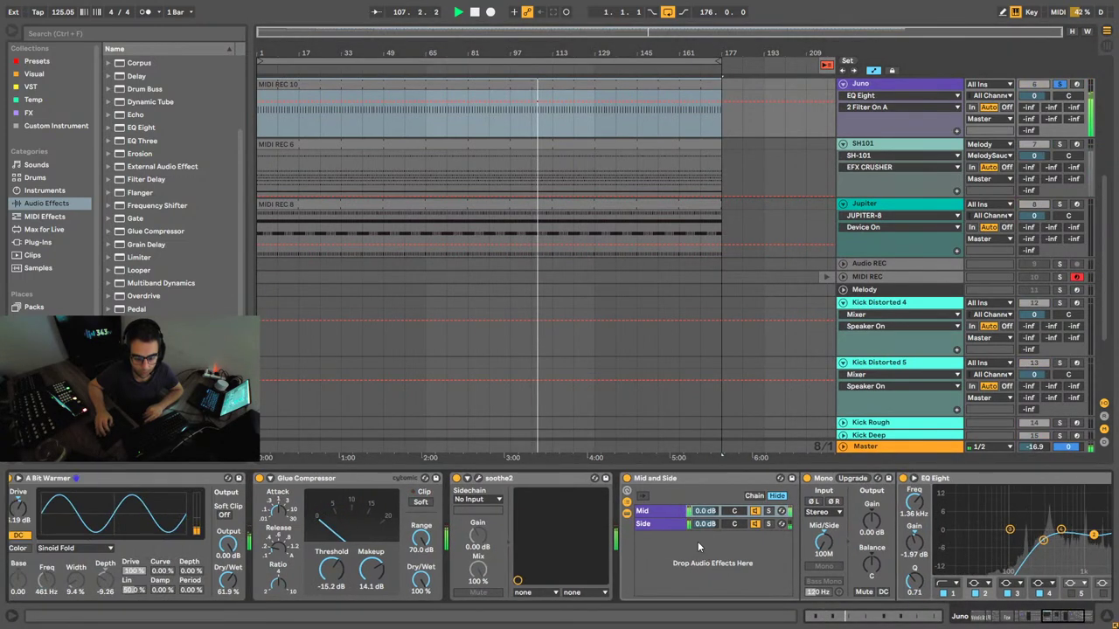
pyautogui.click(674, 525)
pyautogui.moveTo(1064, 617); pyautogui.dragTo(1076, 617)
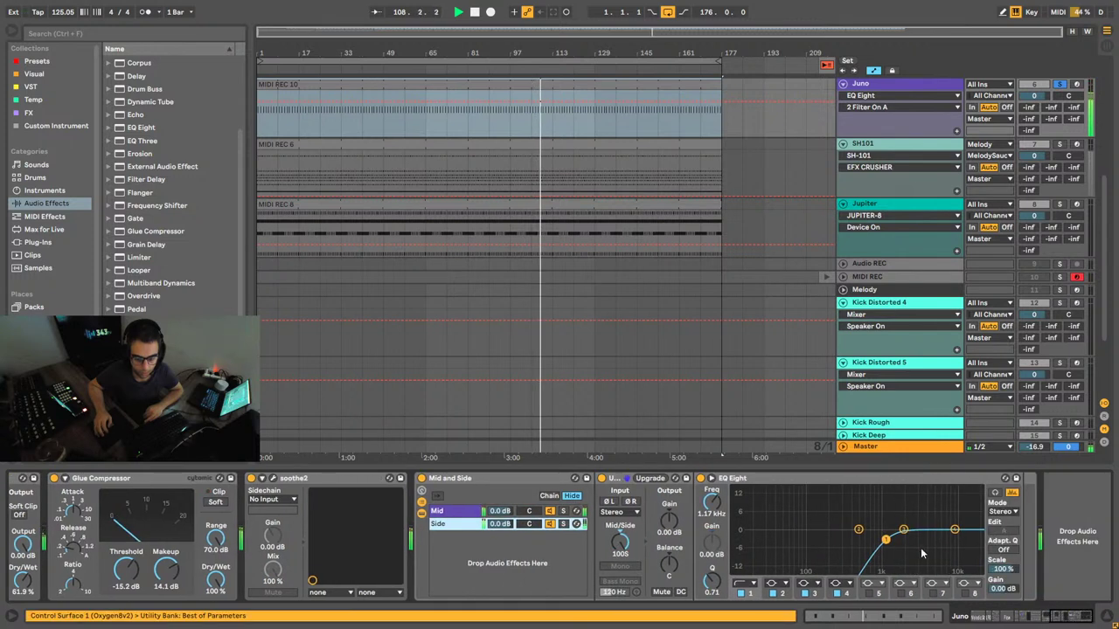
pyautogui.moveTo(904, 530); pyautogui.dragTo(938, 536)
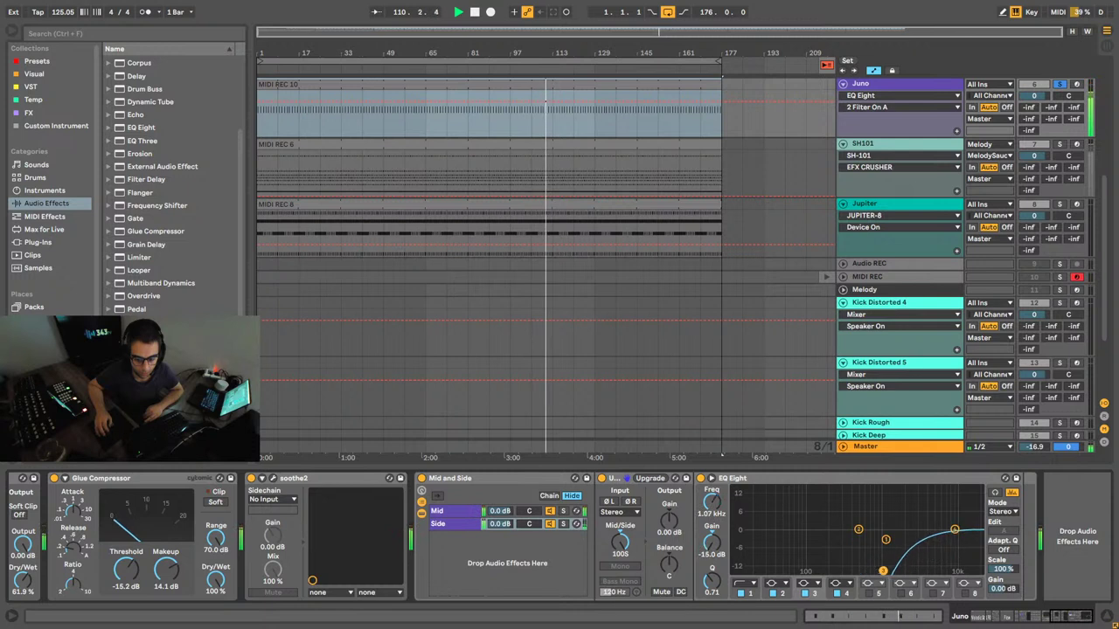
# Step: Audition the Side and Mid chains of the Juno's Mid and Side rack in solo
pyautogui.click(564, 523)
pyautogui.click(563, 511)
pyautogui.click(563, 511)
# Step: Compare the Instrument Rack's SH-101 and JUNO-106 chains by muting them in turn, and open the JUNO-106 plug-in window
pyautogui.moveTo(1071, 615); pyautogui.dragTo(1014, 615)
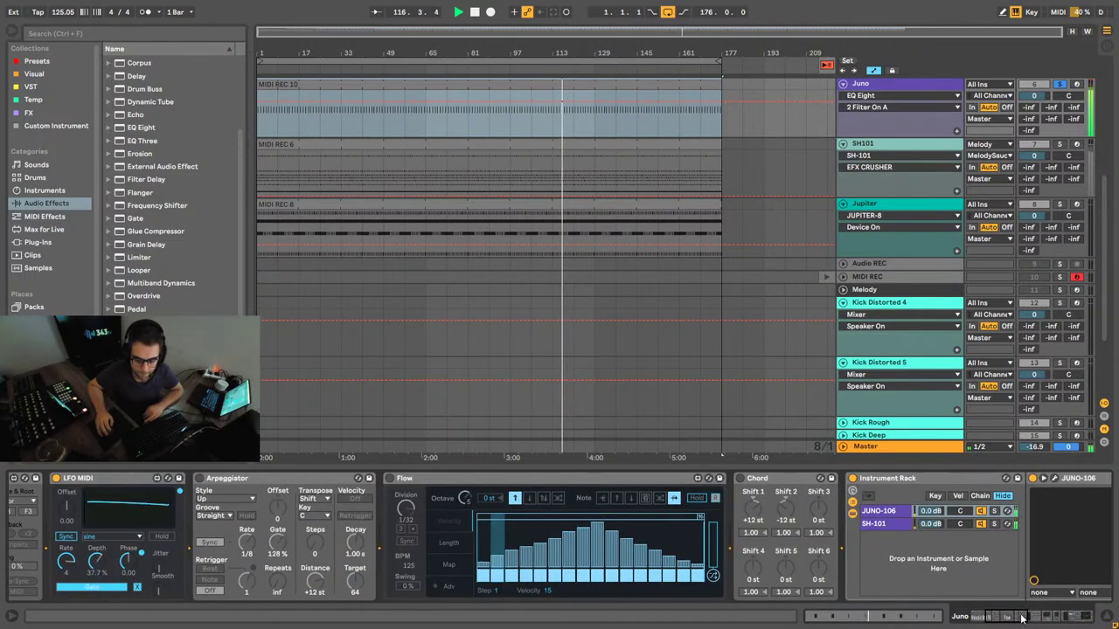
pyautogui.hscroll(6, 1020, 617)
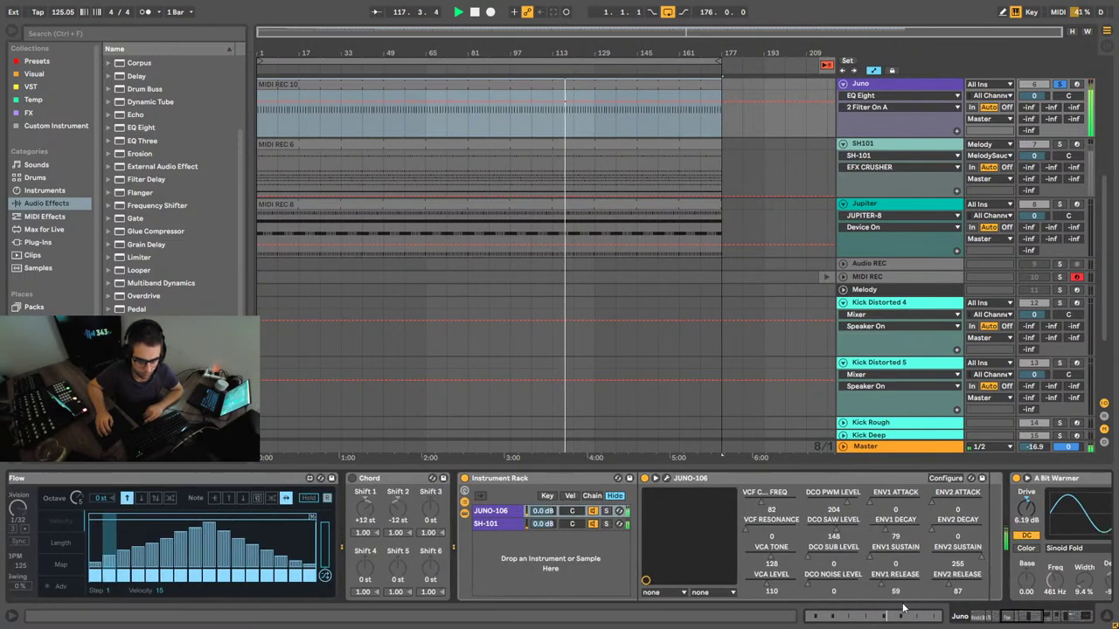
pyautogui.click(585, 524)
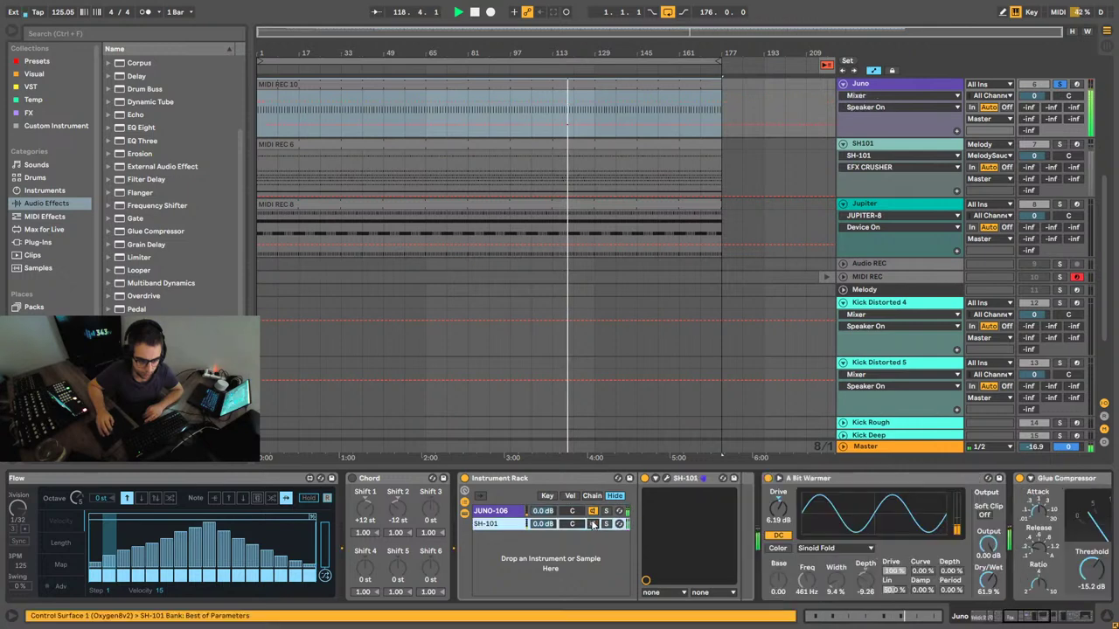
pyautogui.click(500, 512)
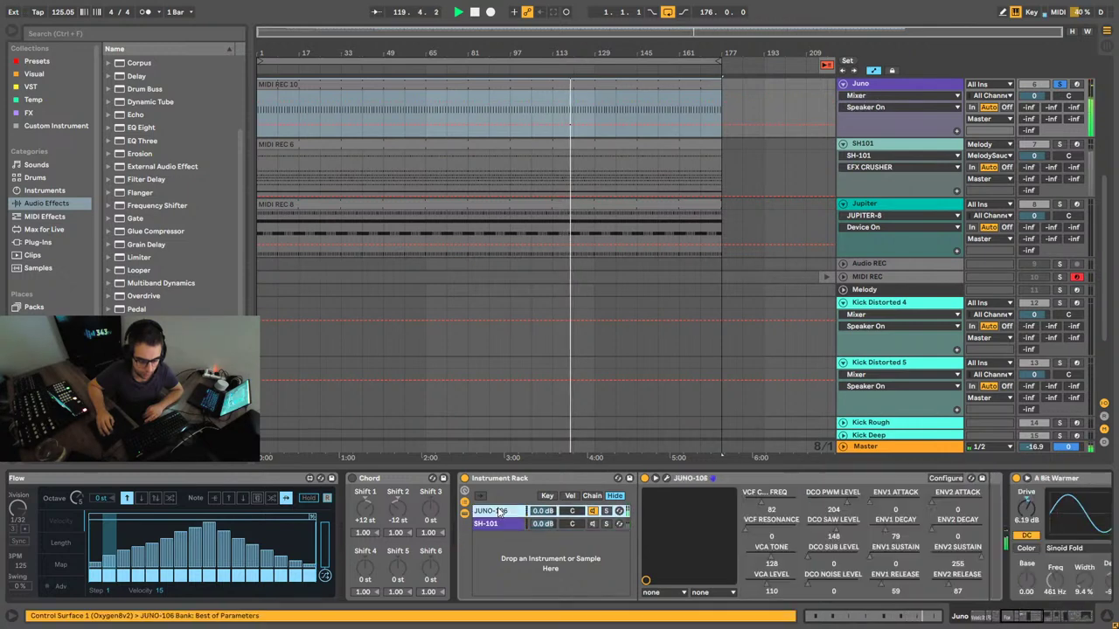
pyautogui.click(513, 522)
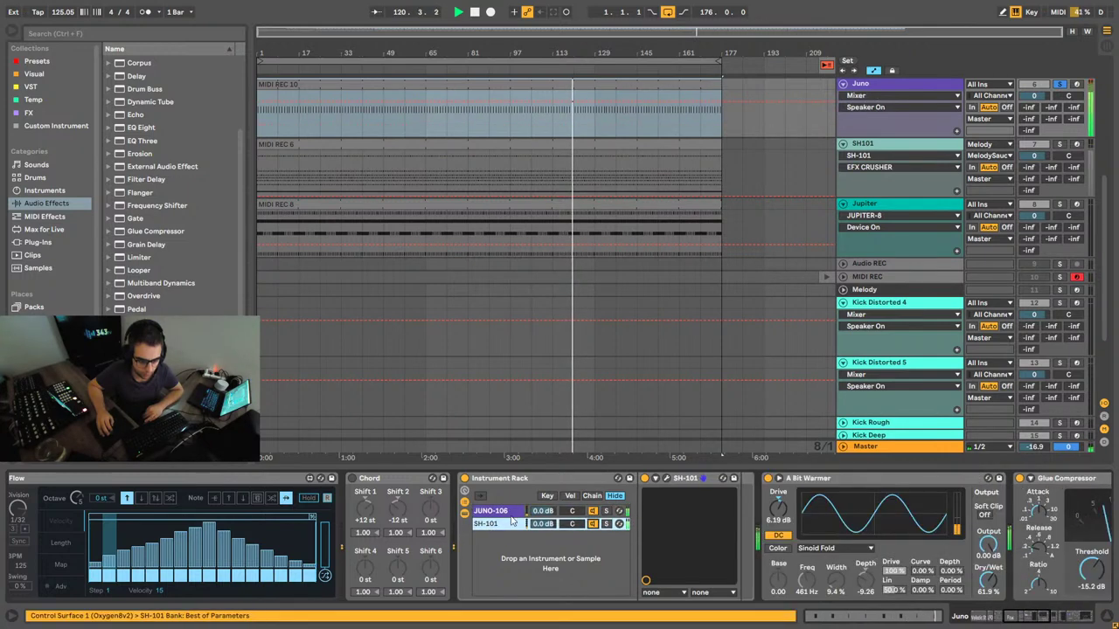
pyautogui.click(594, 511)
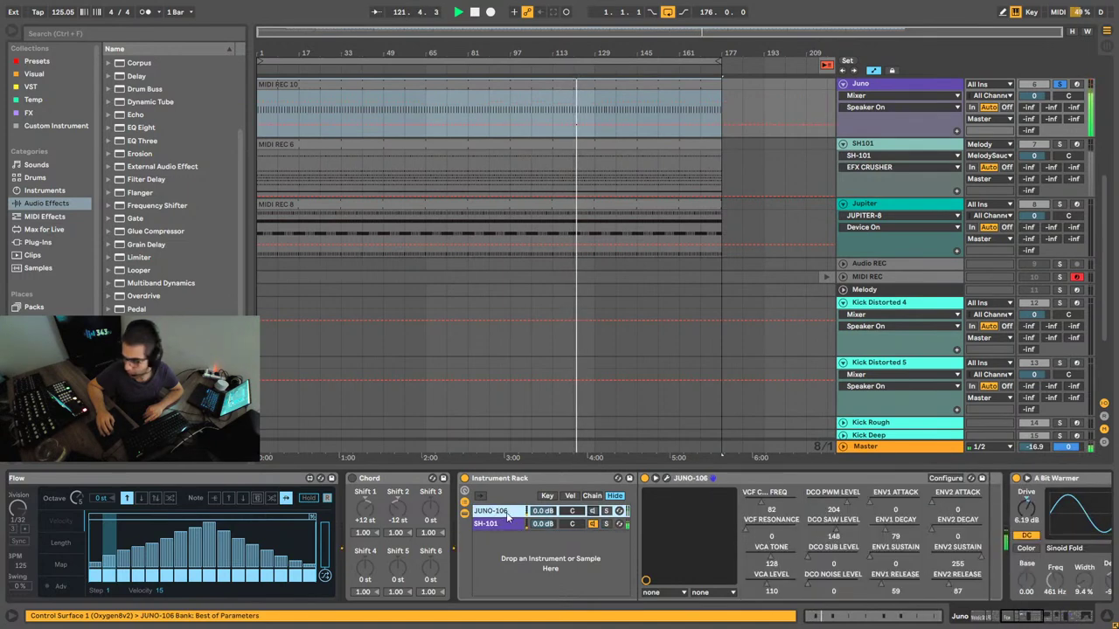
pyautogui.click(666, 479)
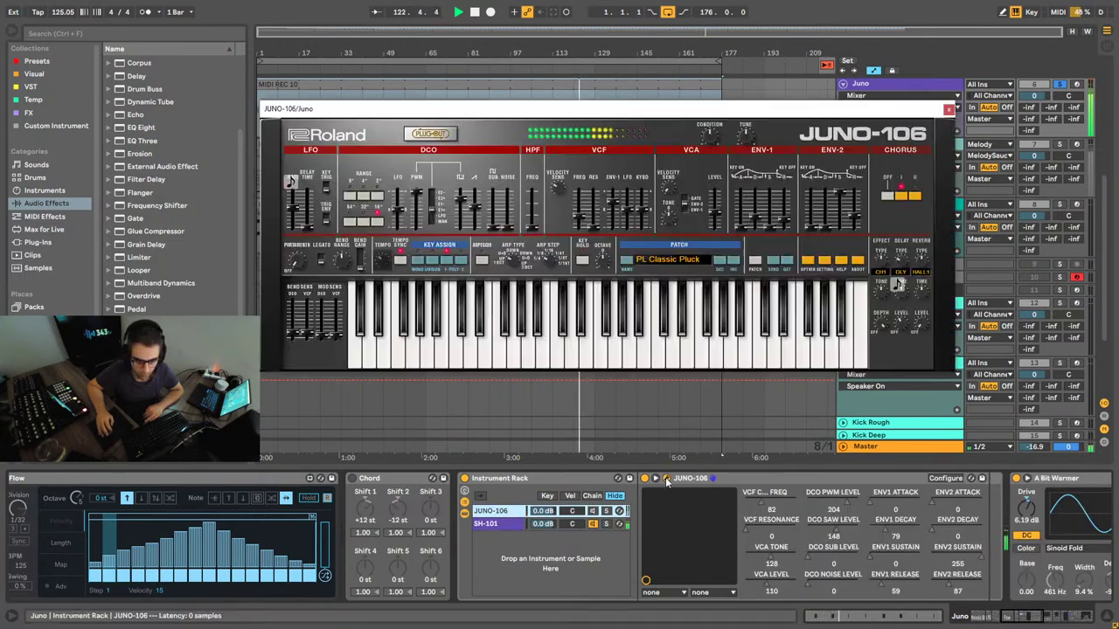
# Step: With the JUNO-106 chain soloed, sweep the plug-in's effect depth and set its delay level to 138, ending the solo
pyautogui.moveTo(624, 117); pyautogui.dragTo(573, 114)
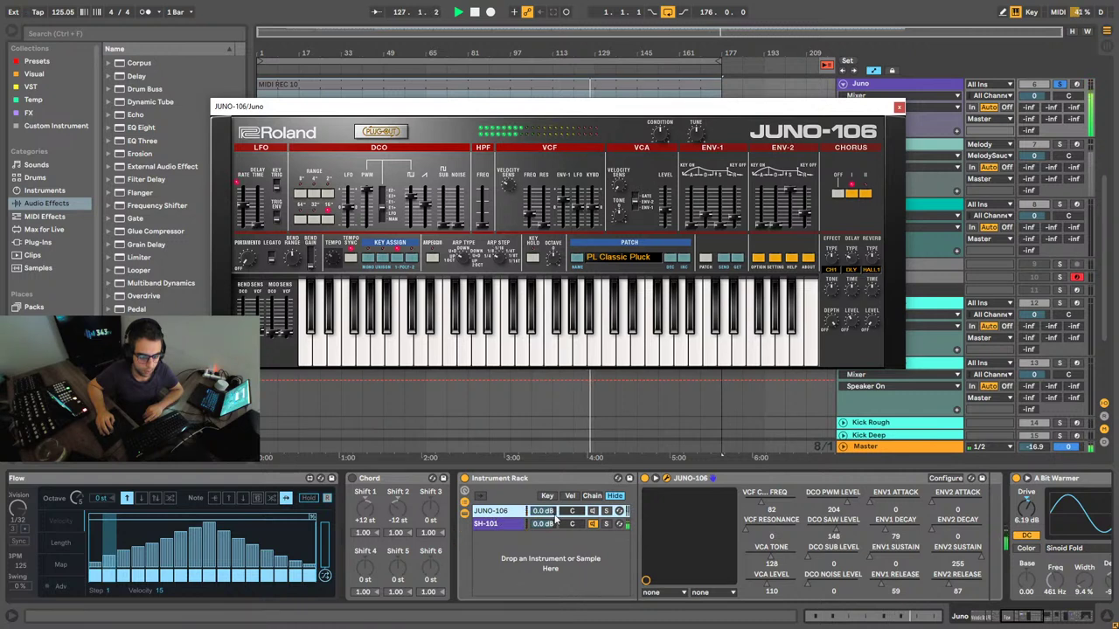
pyautogui.click(592, 512)
pyautogui.click(606, 511)
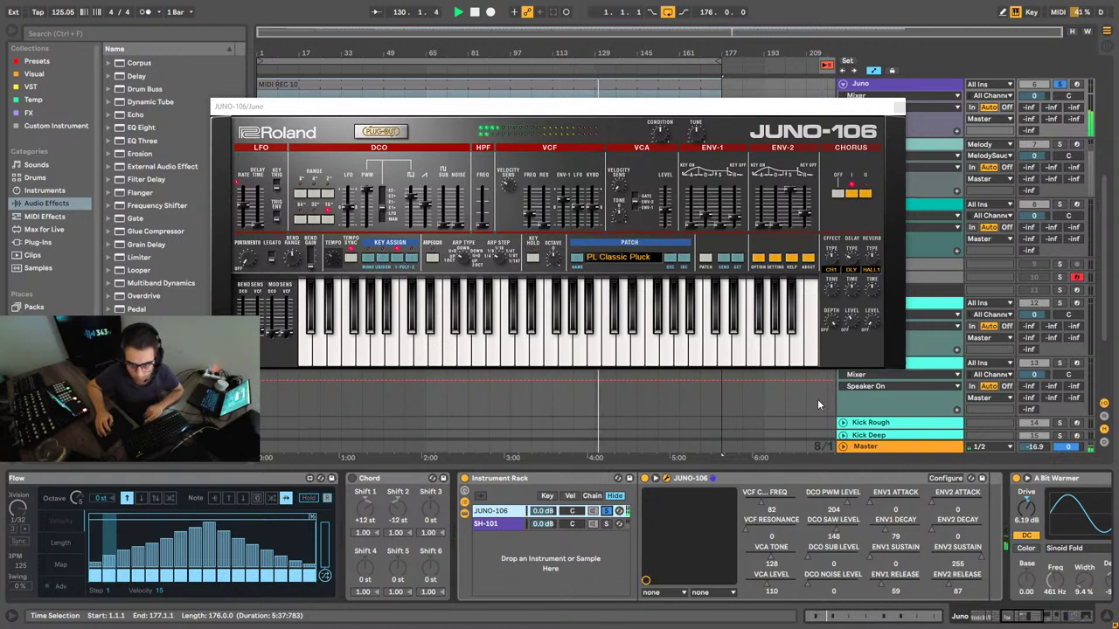
pyautogui.click(831, 326)
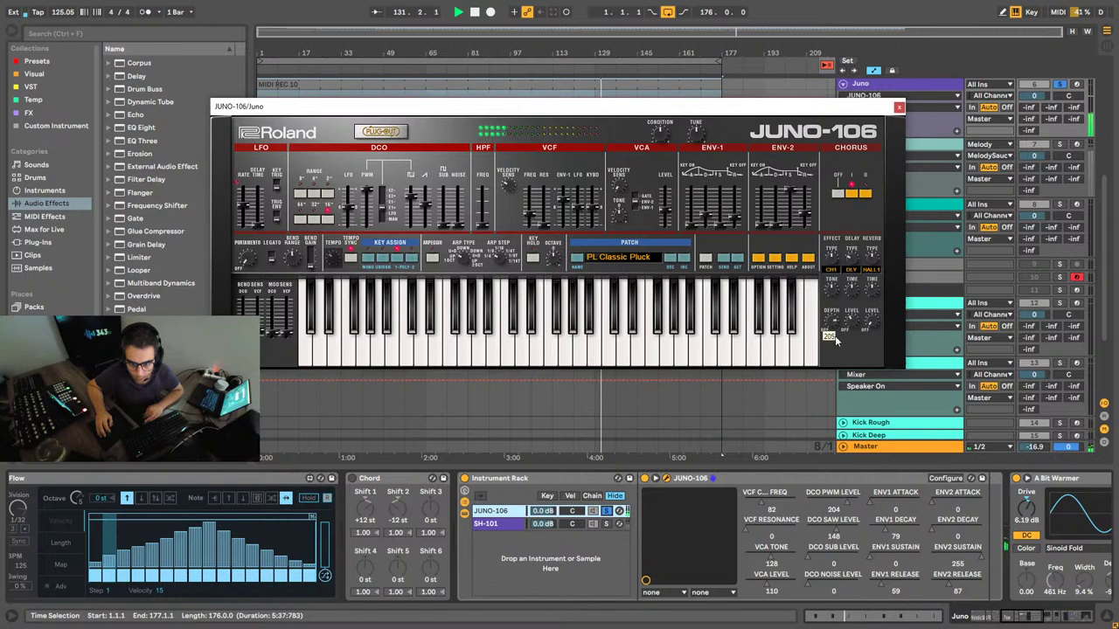
pyautogui.moveTo(836, 363); pyautogui.dragTo(838, 376)
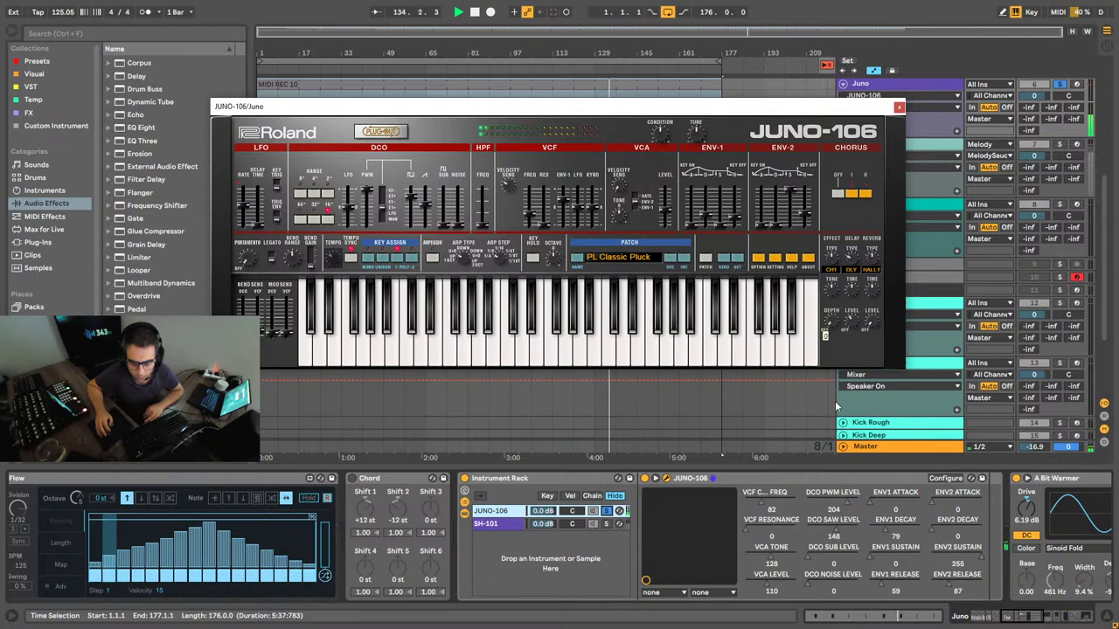
pyautogui.moveTo(834, 400); pyautogui.dragTo(827, 358)
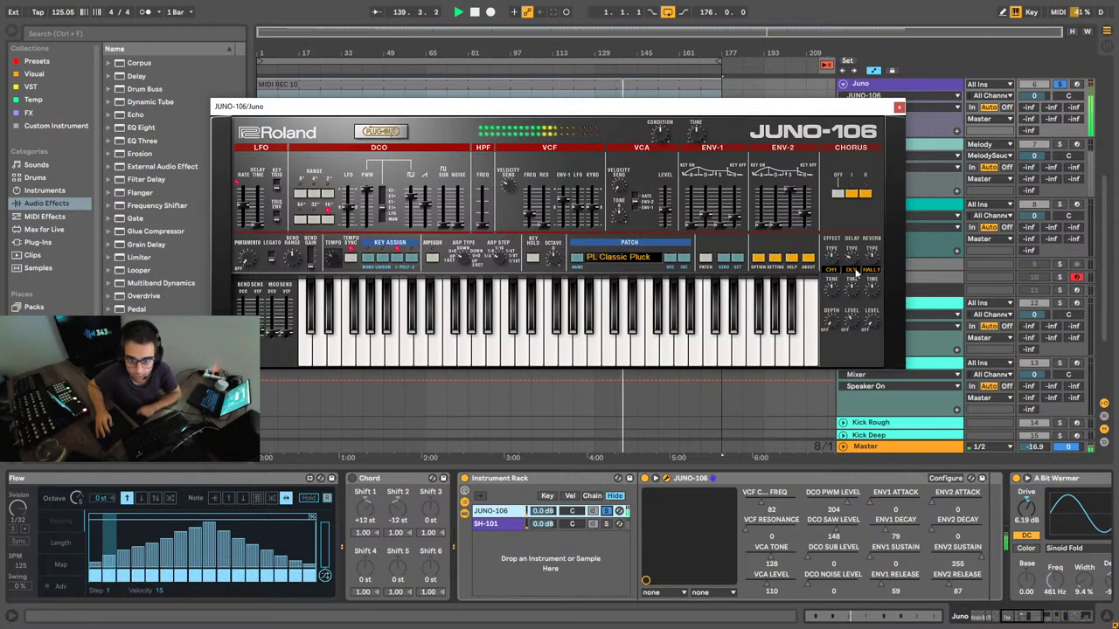
pyautogui.moveTo(851, 318); pyautogui.dragTo(850, 307)
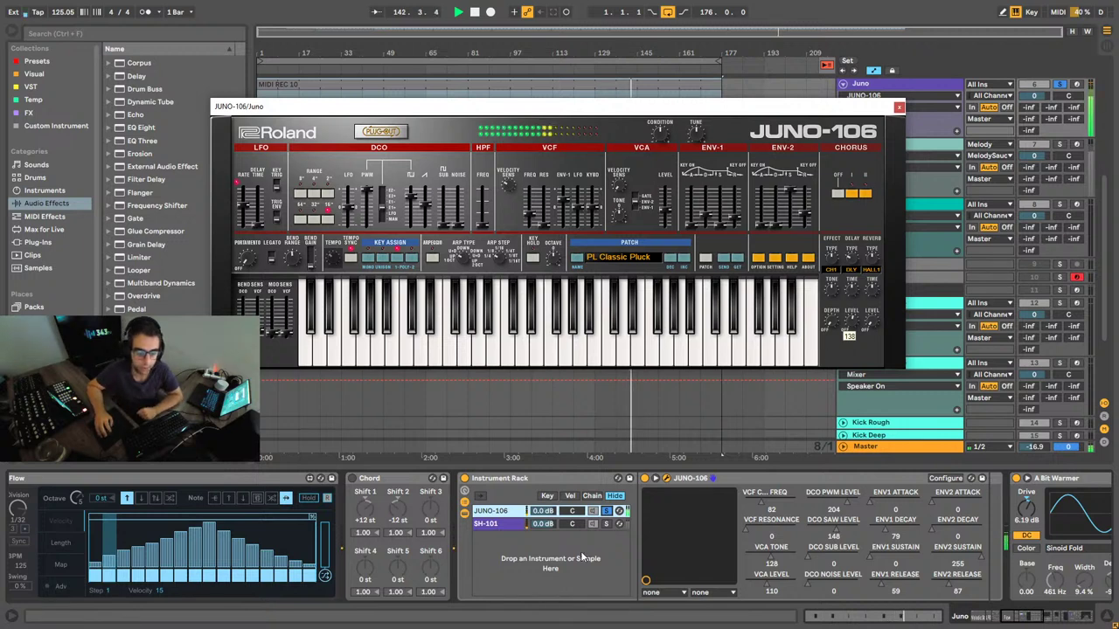
pyautogui.click(605, 511)
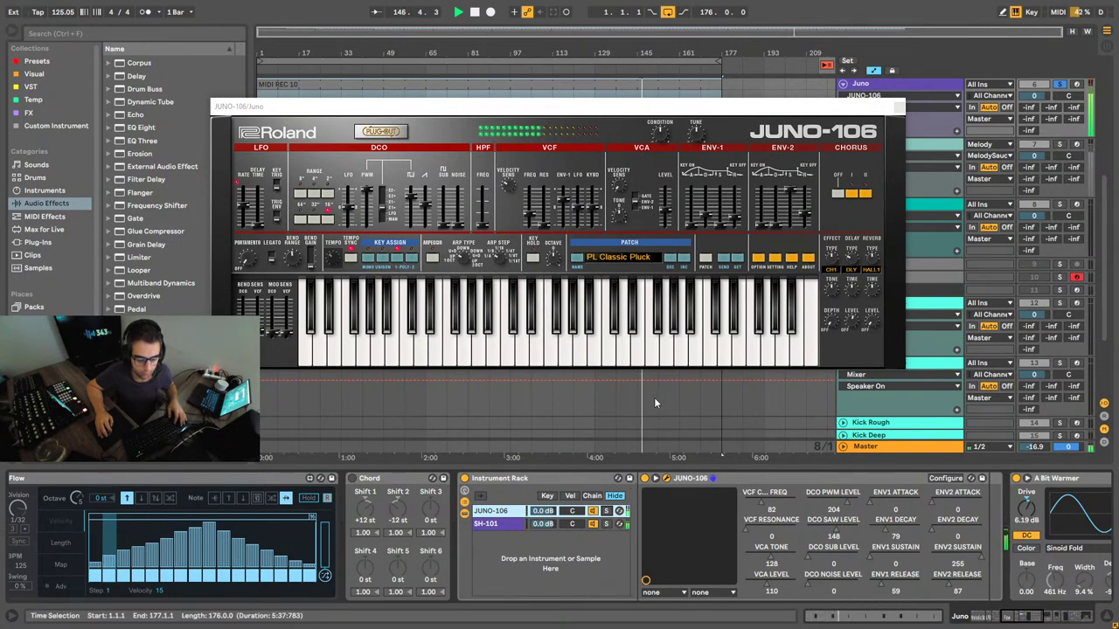
# Step: Compare the Juno's sound with A Bit Warmer bypassed and enabled, and close the JUNO-106 plug-in window
pyautogui.click(511, 524)
pyautogui.moveTo(1028, 616); pyautogui.dragTo(1045, 616)
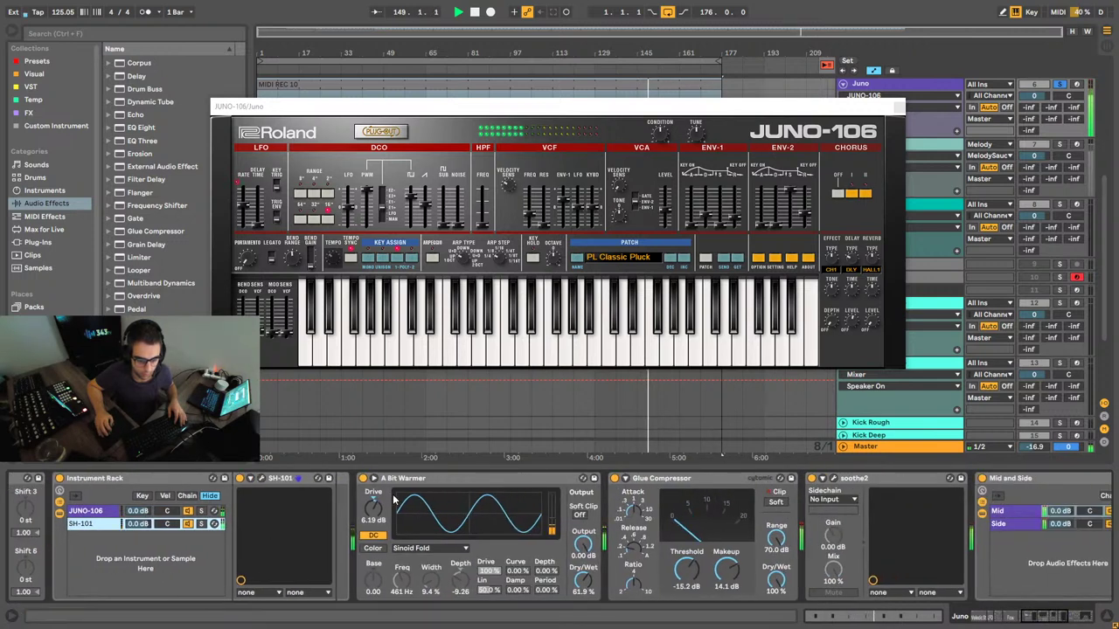
pyautogui.click(364, 478)
pyautogui.click(364, 478)
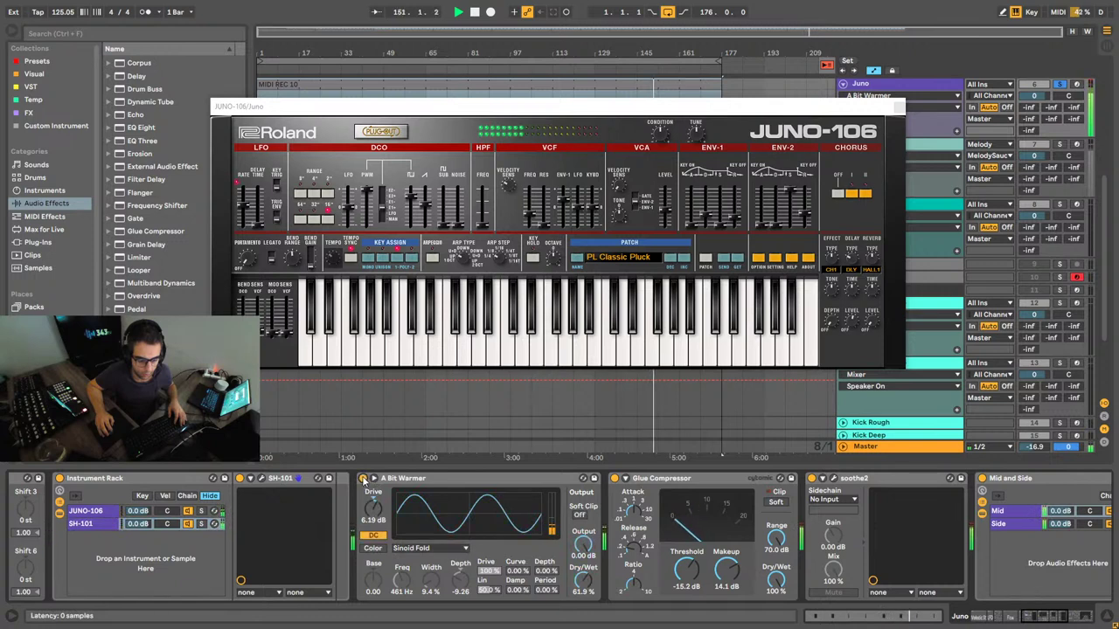
pyautogui.click(1086, 617)
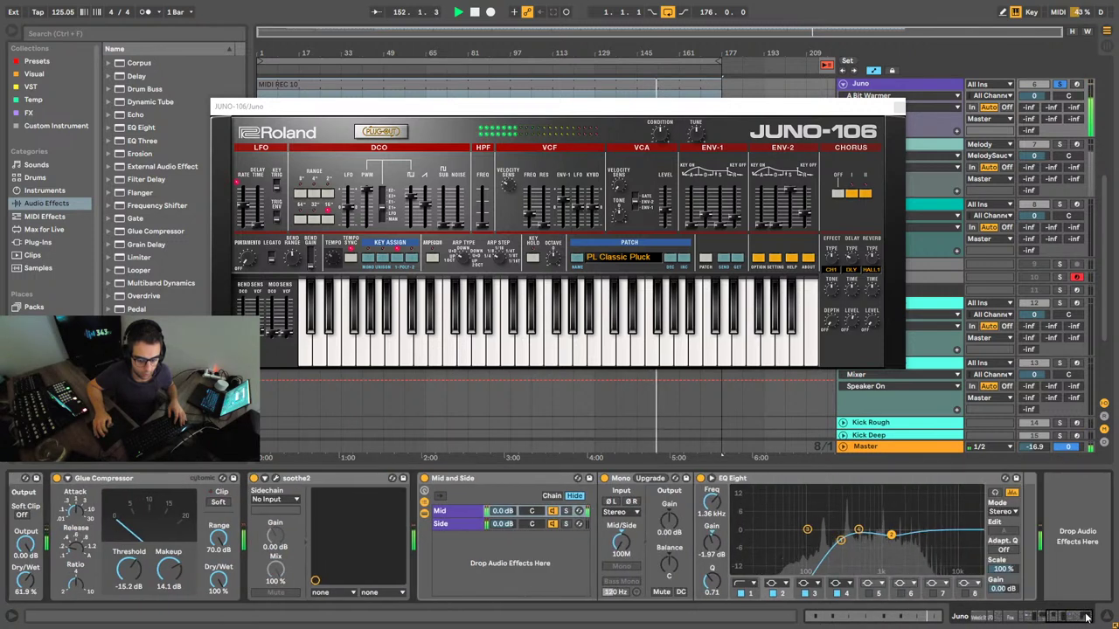
pyautogui.click(898, 106)
# Step: Solo the Kick, Snare, Hats, 303 and SH101 tracks alongside the Juno track
pyautogui.scroll(3, 733, 259)
pyautogui.scroll(3, 732, 259)
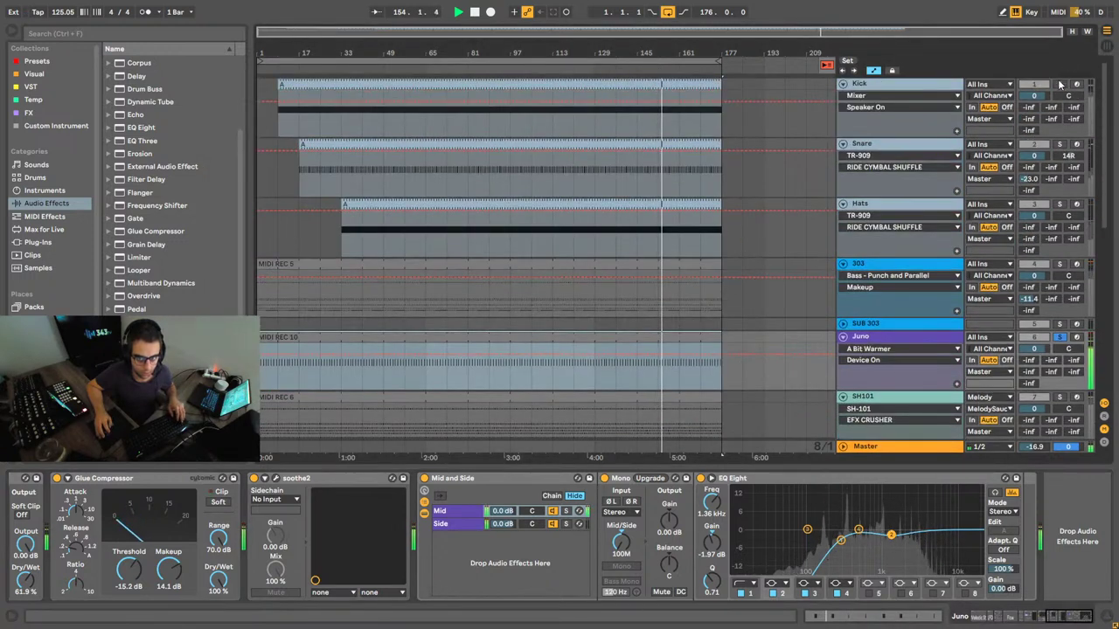
pyautogui.click(1059, 144)
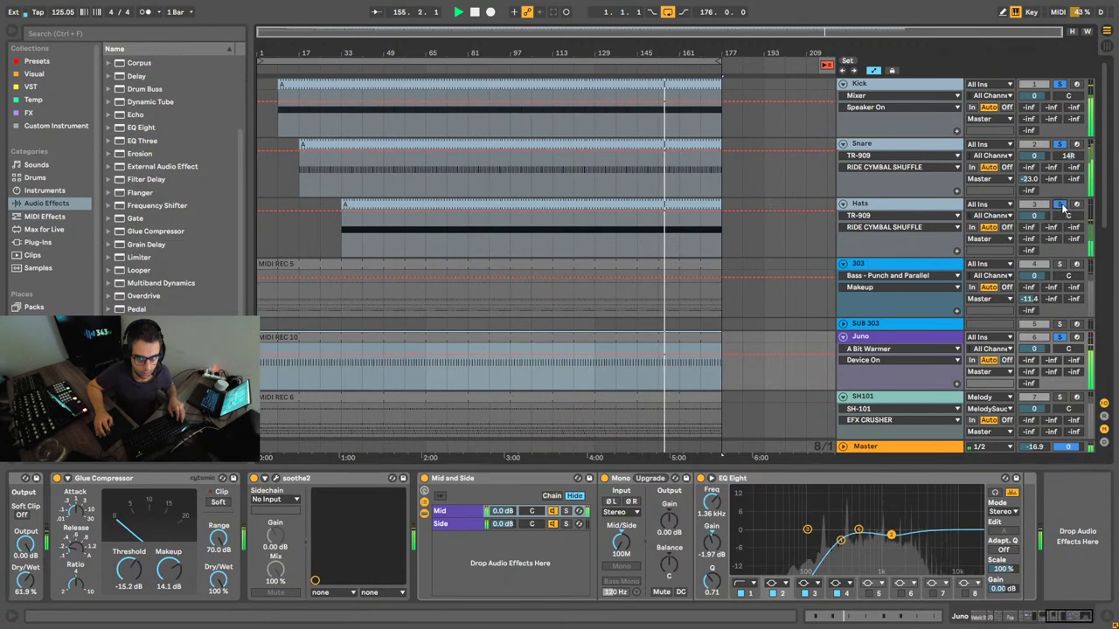
pyautogui.scroll(-2, 1040, 177)
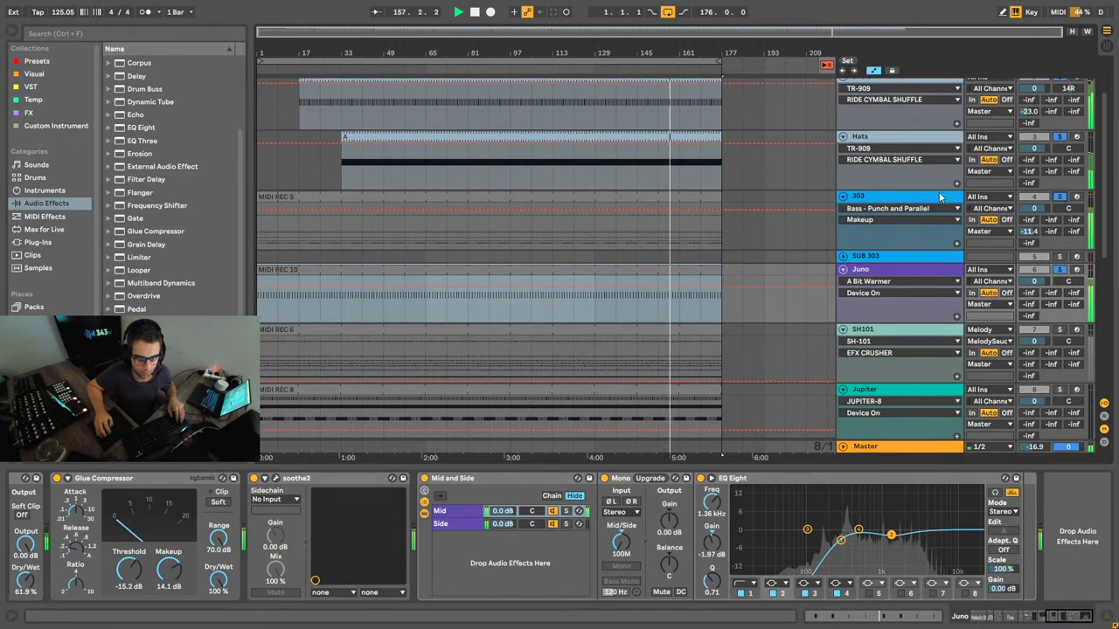
pyautogui.scroll(-2, 1061, 271)
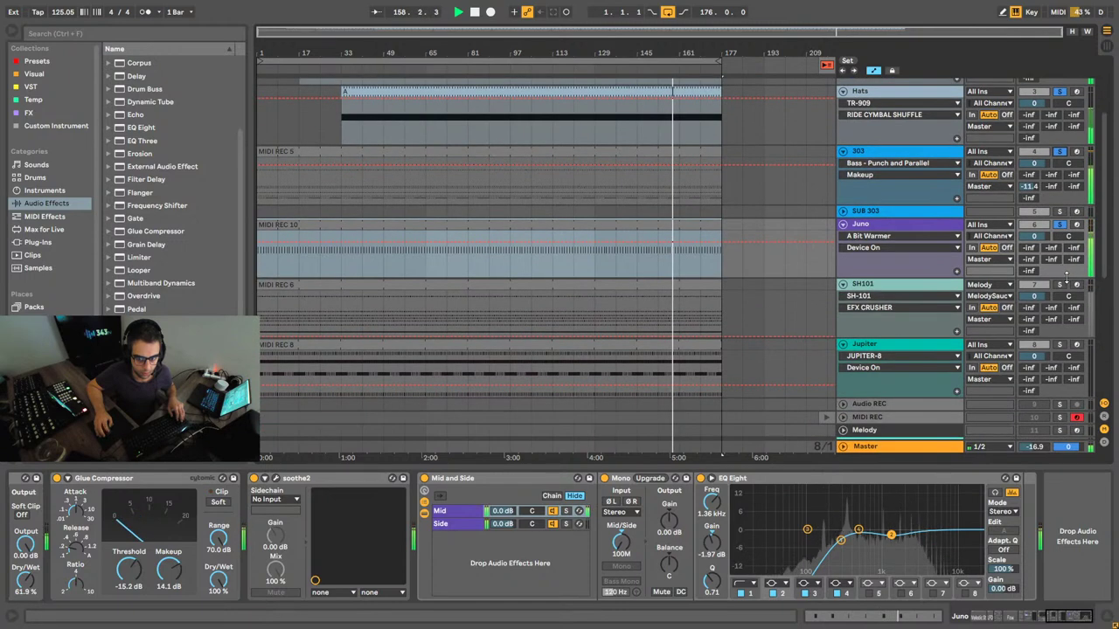
pyautogui.click(1060, 284)
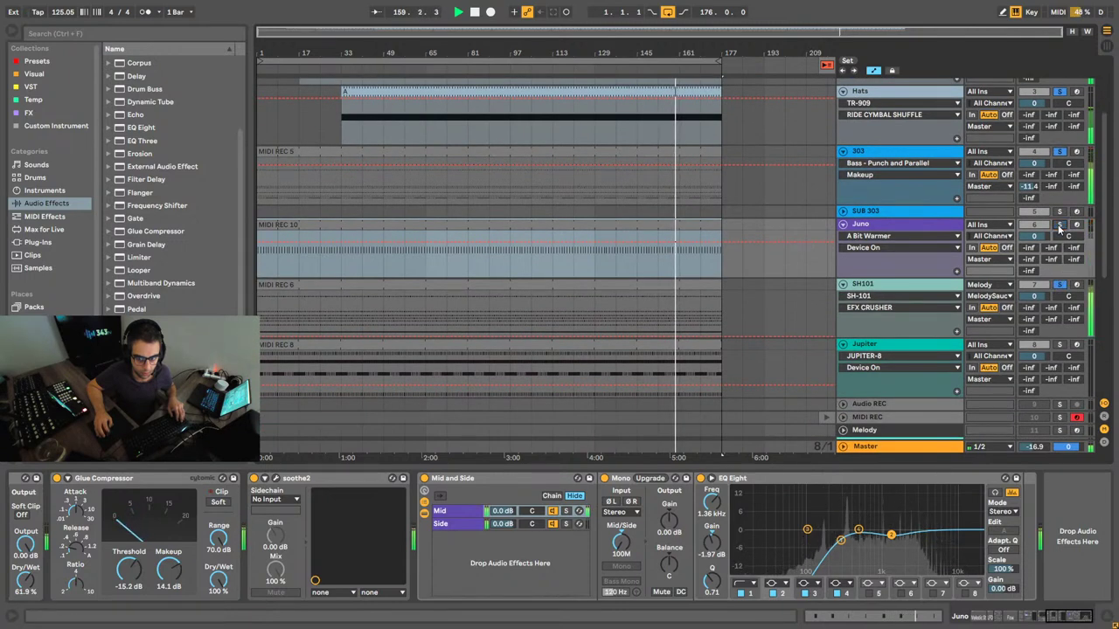
# Step: Clear all track solos and compare the full mix with the Juno track off and on
pyautogui.doubleClick(1059, 225)
pyautogui.click(1036, 224)
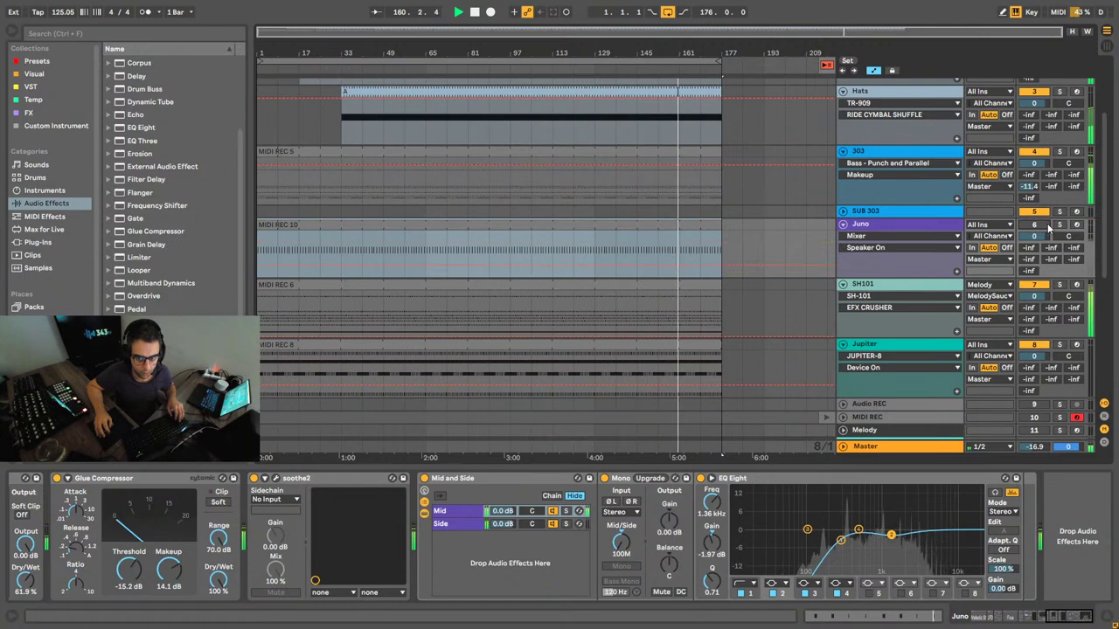
pyautogui.scroll(-3, 874, 175)
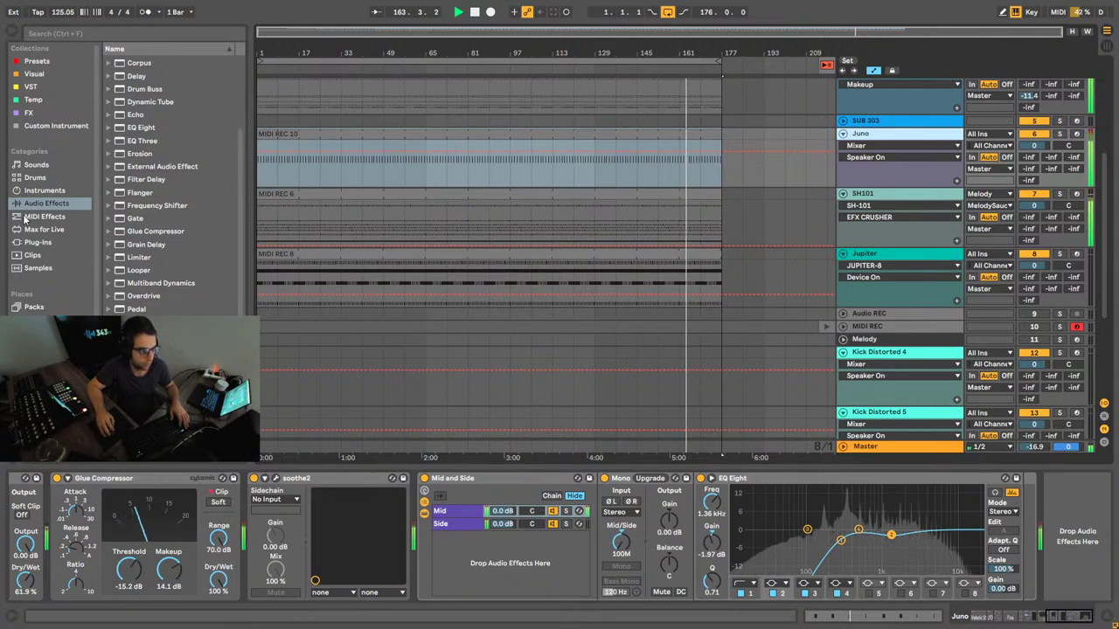
# Step: Set the Juno's Glue Compressor to a makeup gain of 6.51 dB, a threshold of -9.84 dB and 40% dry/wet
pyautogui.click(31, 87)
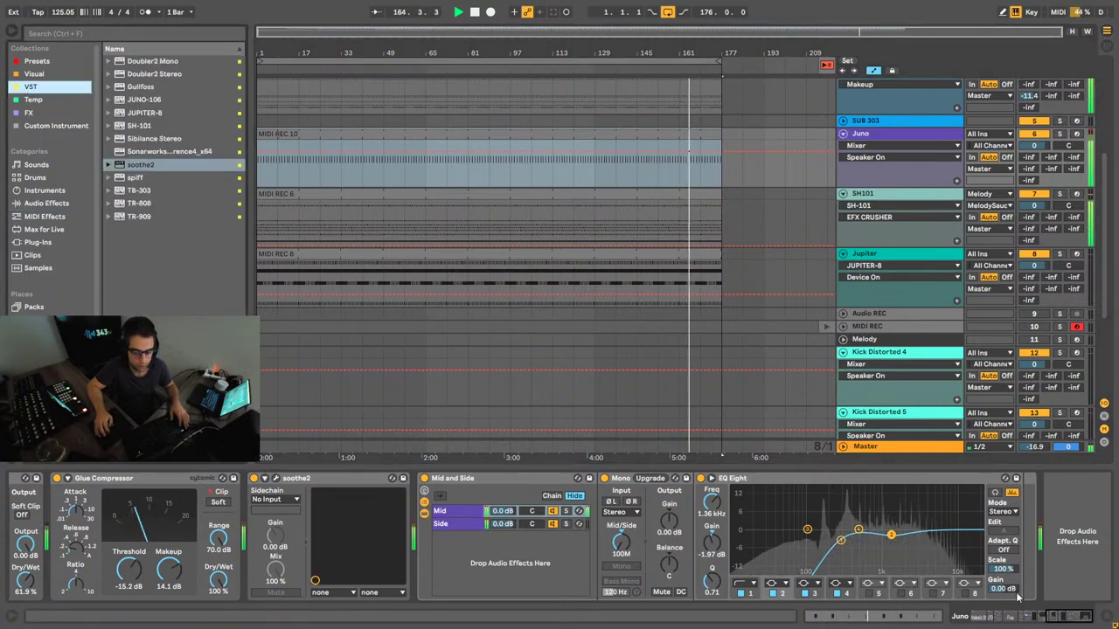
pyautogui.hscroll(-8, 587, 533)
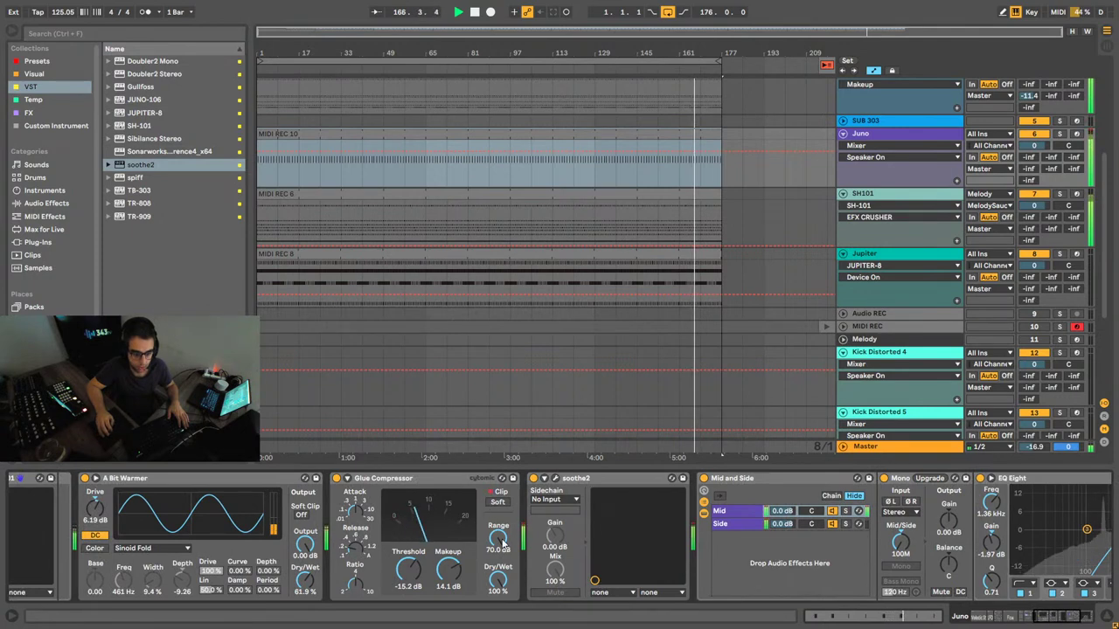
pyautogui.moveTo(448, 584); pyautogui.dragTo(447, 611)
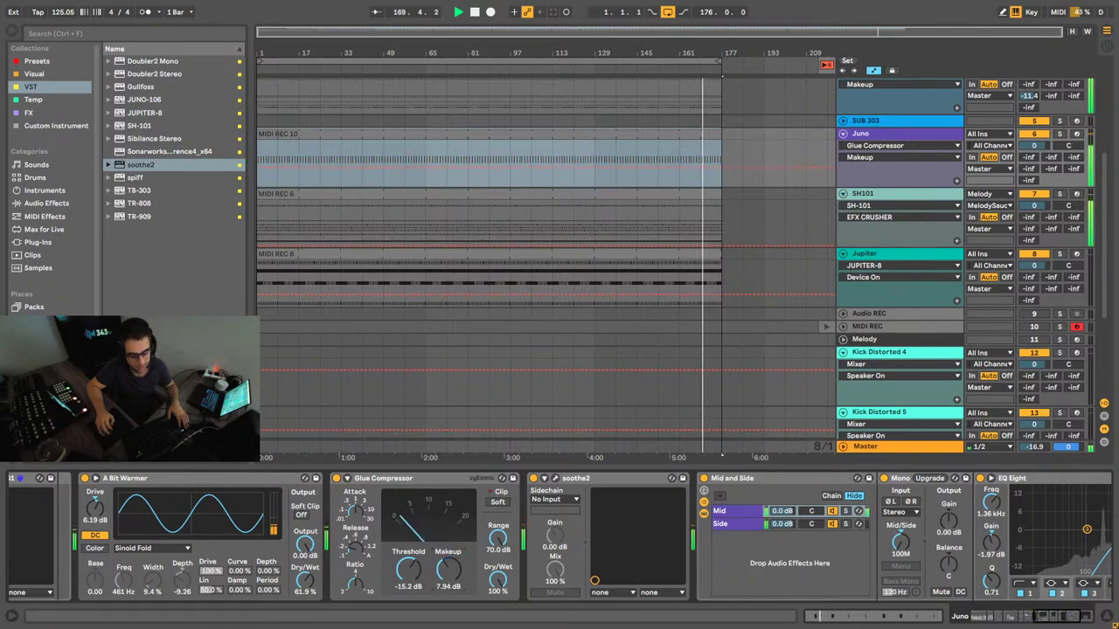
pyautogui.moveTo(408, 569); pyautogui.dragTo(443, 564)
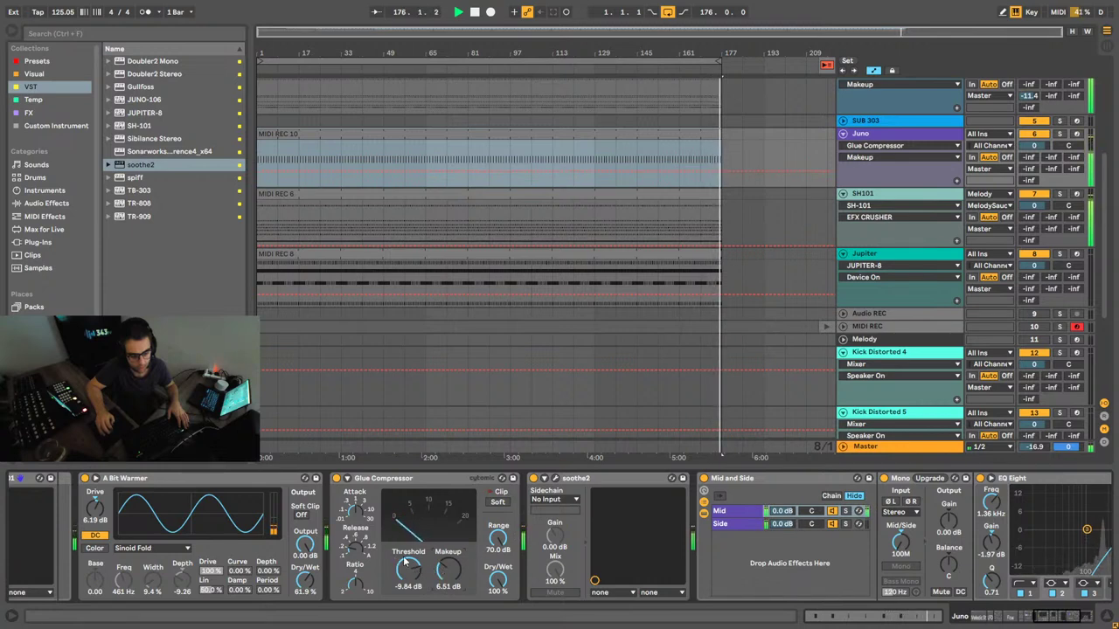
pyautogui.moveTo(492, 579); pyautogui.dragTo(492, 625)
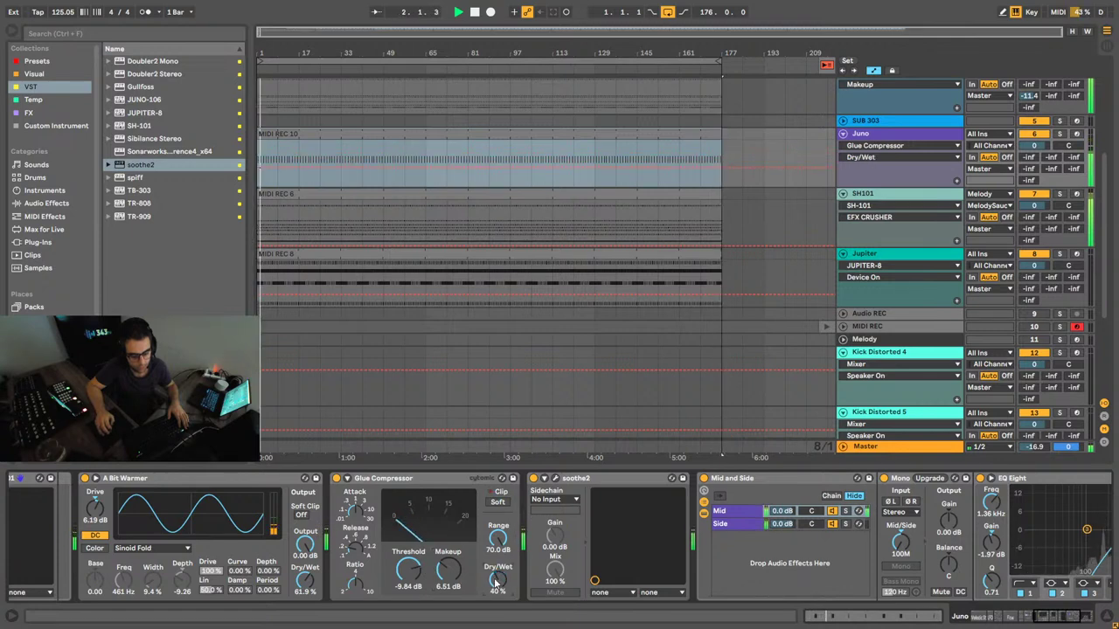
# Step: Readjust the Juno's Glue Compressor to a threshold of -5.40 dB and a makeup gain of 5.24 dB
pyautogui.moveTo(456, 573); pyautogui.dragTo(455, 622)
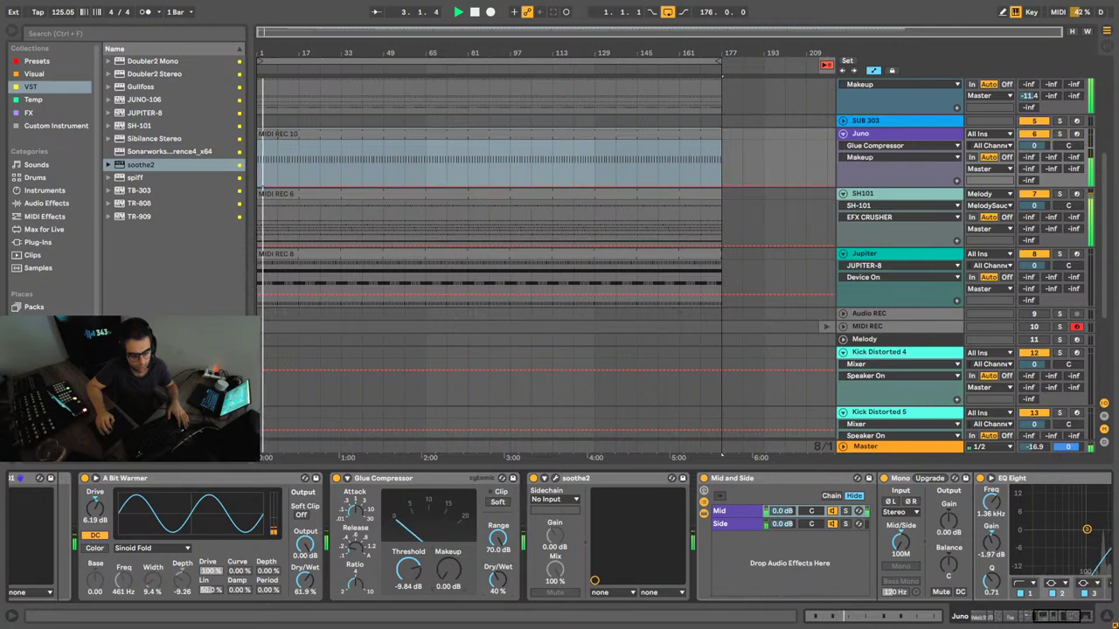
pyautogui.click(408, 569)
pyautogui.press('Delete')
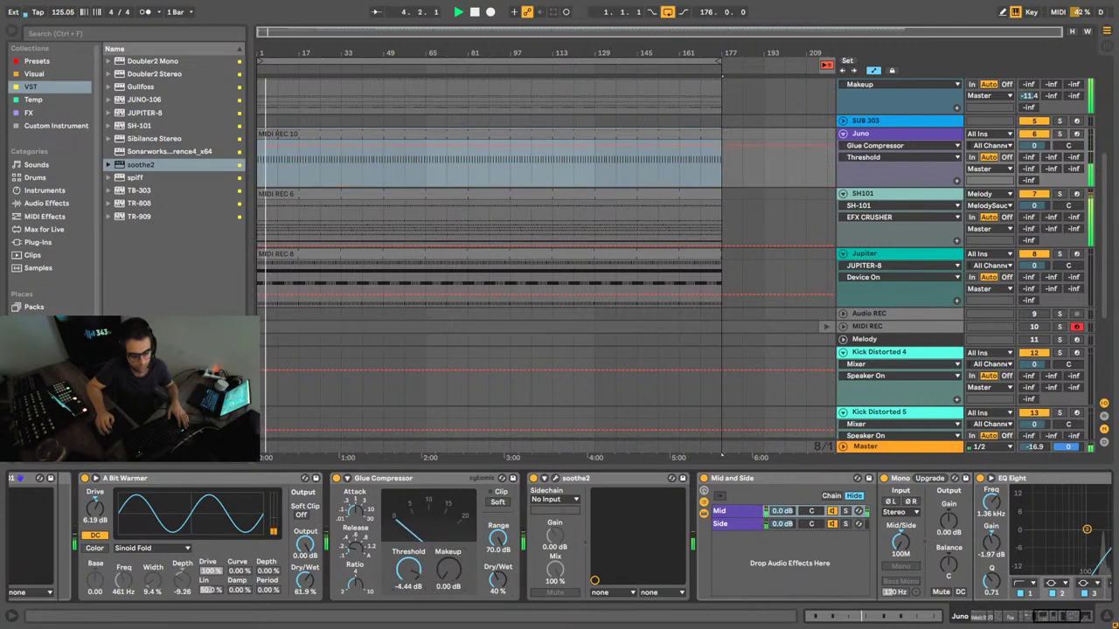
pyautogui.moveTo(408, 569); pyautogui.dragTo(449, 535)
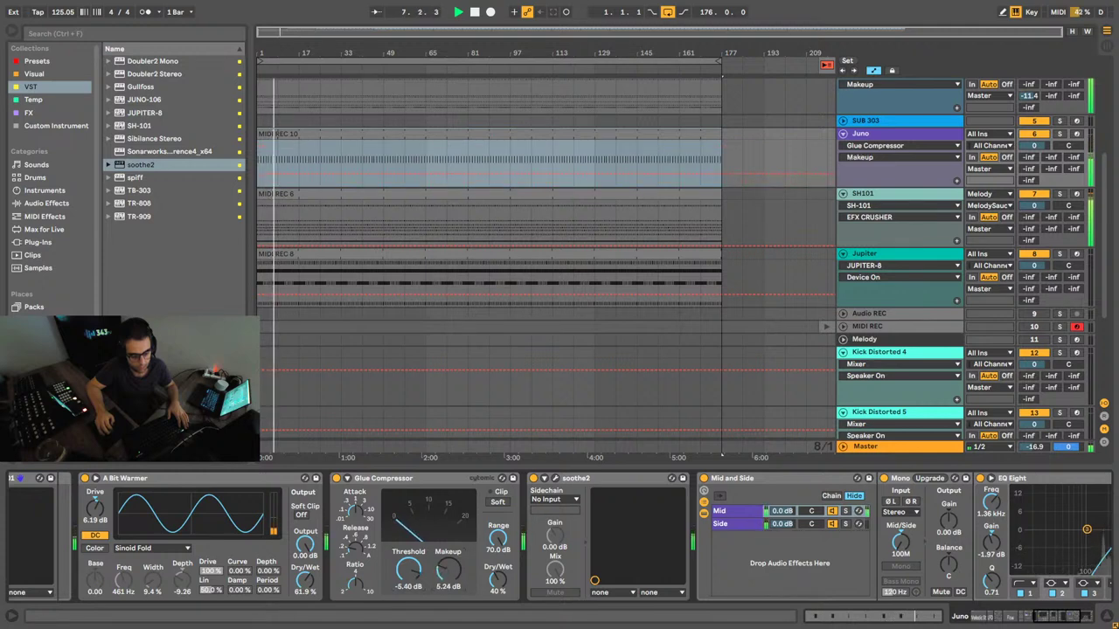
# Step: Check the recompressed Juno's level against the other tracks by switching the Juno track off and on
pyautogui.moveTo(1011, 617); pyautogui.dragTo(988, 617)
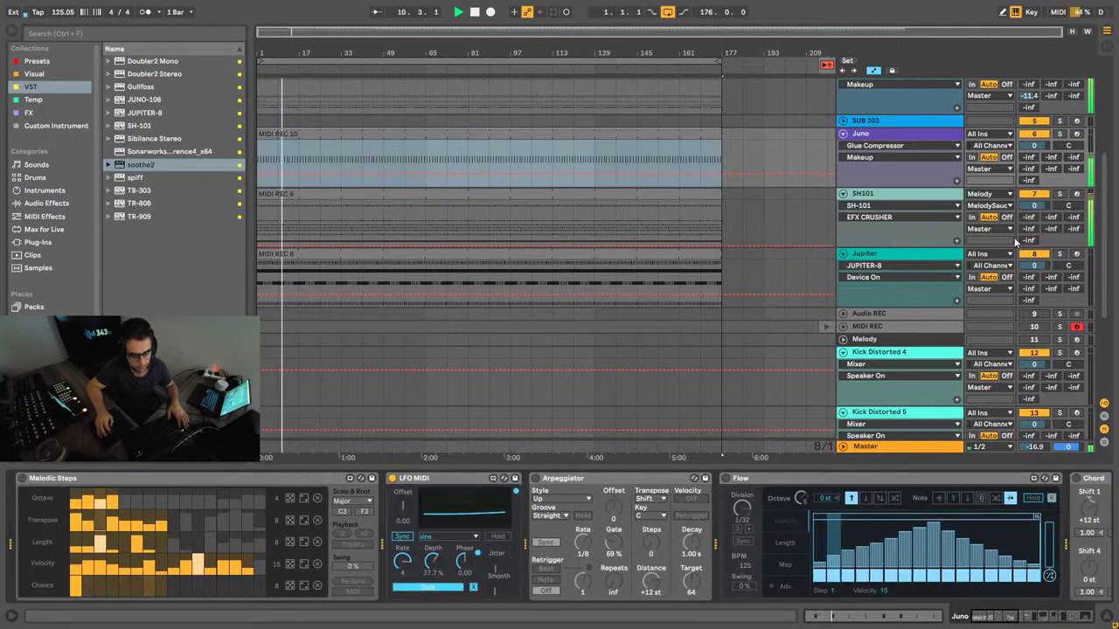
pyautogui.scroll(5, 1011, 225)
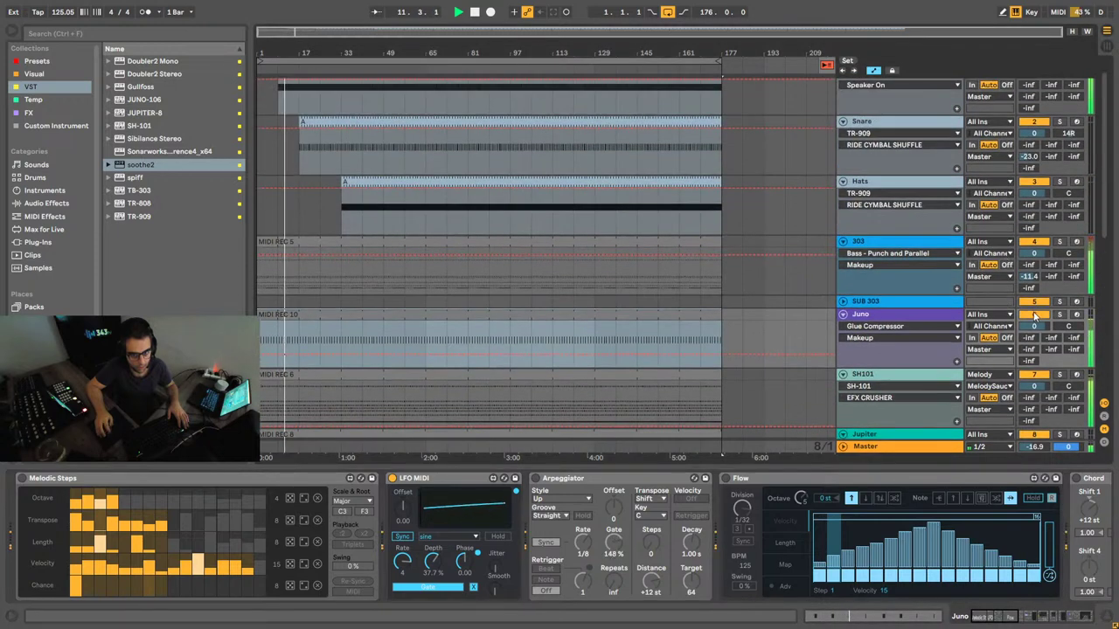
pyautogui.click(1035, 315)
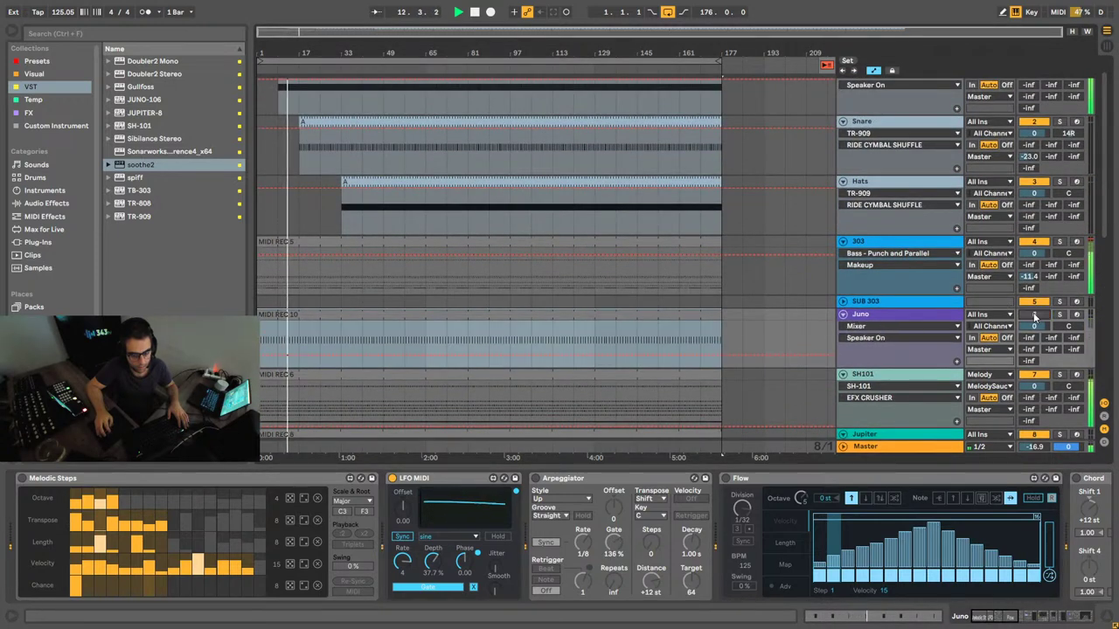
pyautogui.click(1034, 314)
# Step: Mute the SH-101 chain in the Juno's Instrument Rack and raise the JUNO-106's VCF cutoff frequency
pyautogui.click(885, 317)
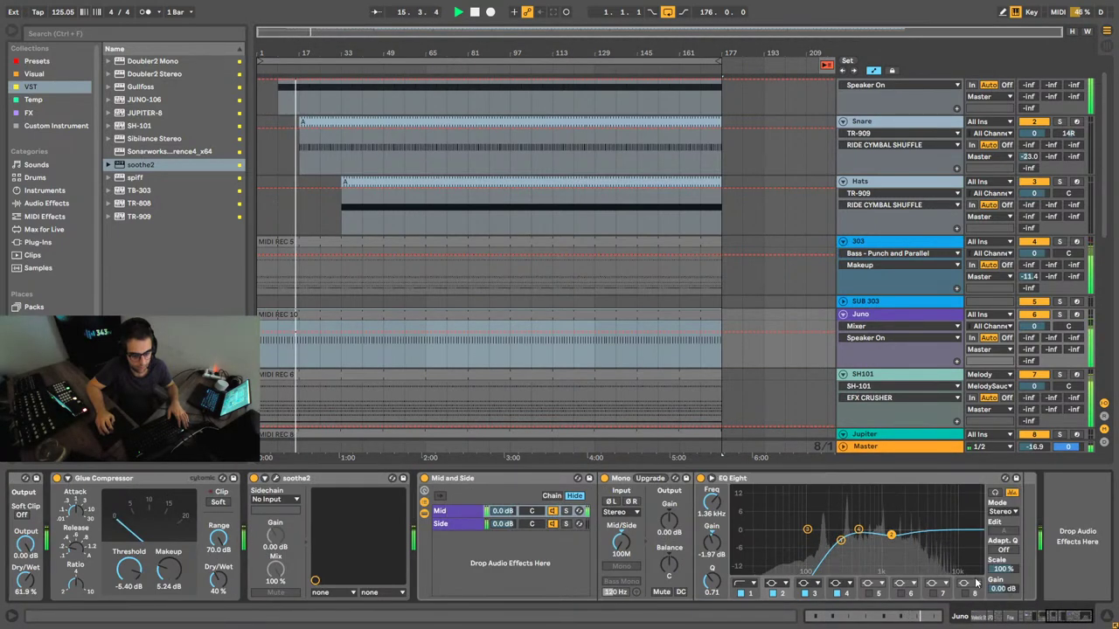
pyautogui.moveTo(1075, 618)
pyautogui.mouseDown()
pyautogui.moveTo(1040, 619)
pyautogui.moveTo(1075, 617)
pyautogui.mouseUp()
pyautogui.hscroll(2, 1077, 617)
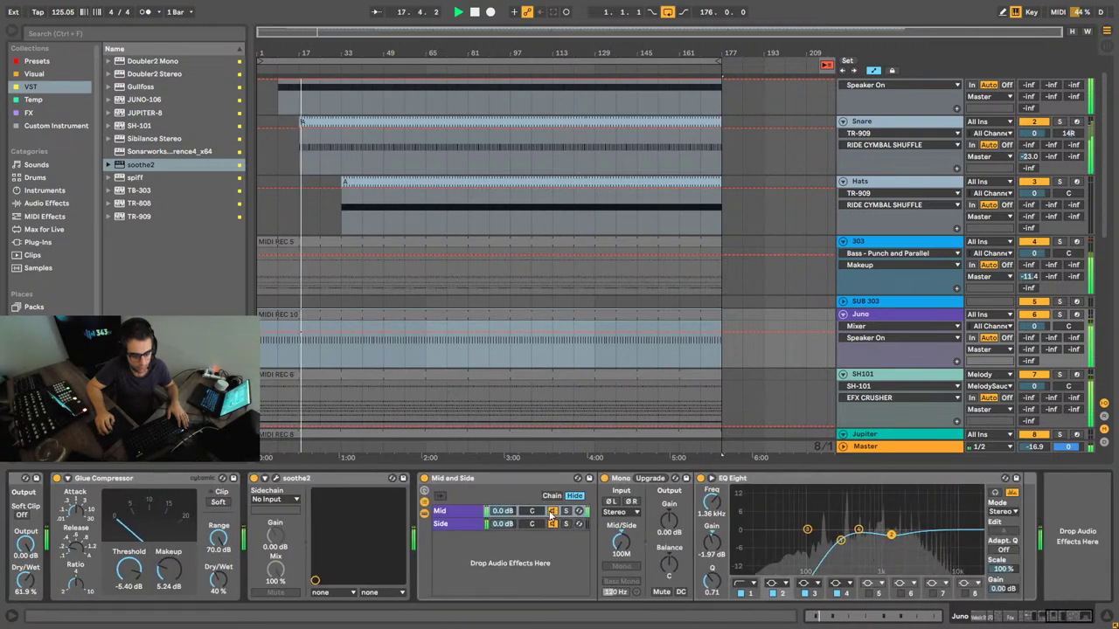
pyautogui.click(453, 512)
pyautogui.hscroll(-5, 1058, 617)
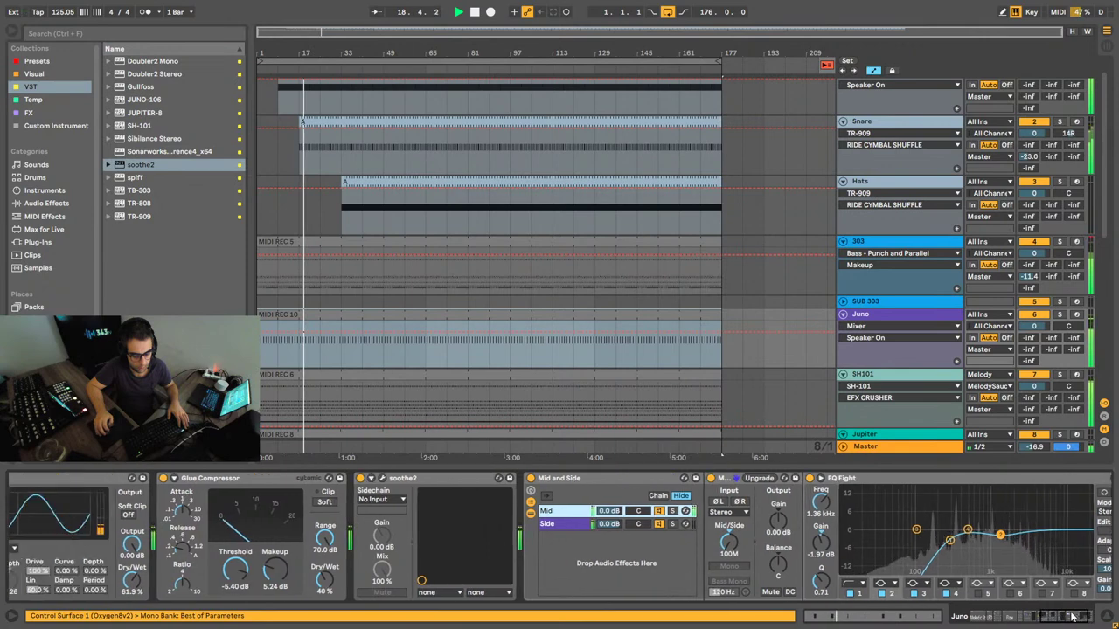
pyautogui.hscroll(-10, 1058, 617)
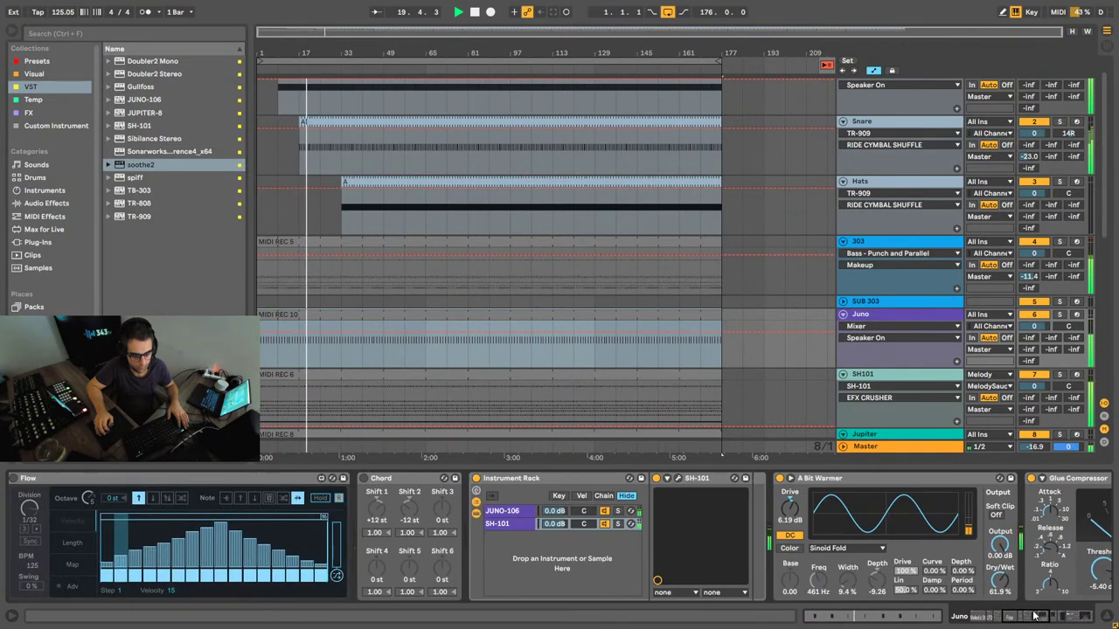
pyautogui.click(612, 511)
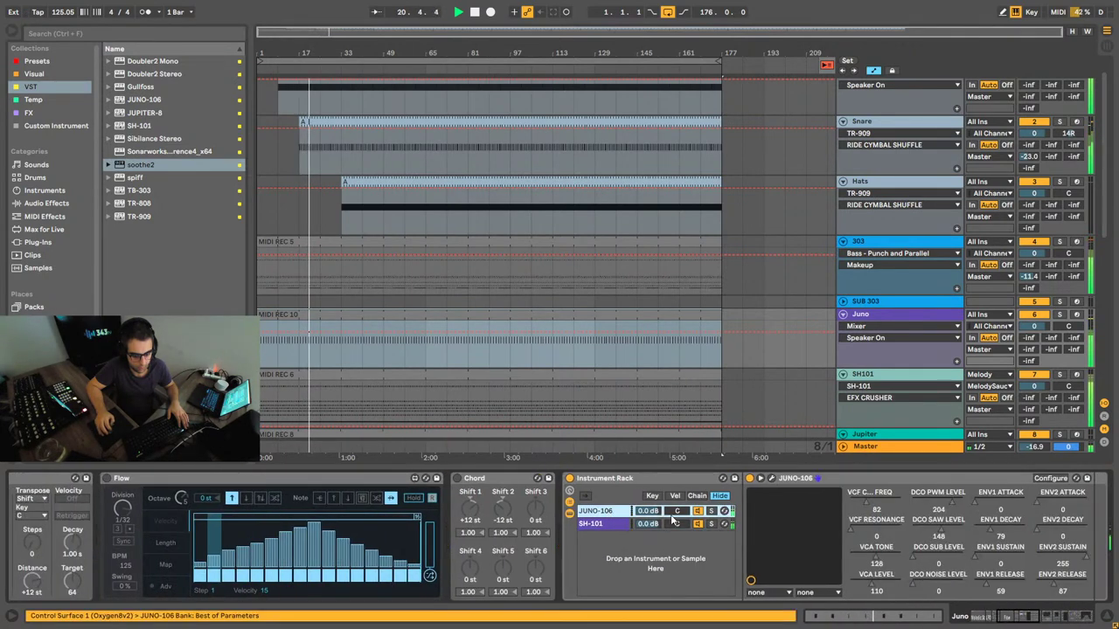
pyautogui.click(696, 511)
pyautogui.click(697, 524)
pyautogui.click(697, 512)
pyautogui.click(696, 512)
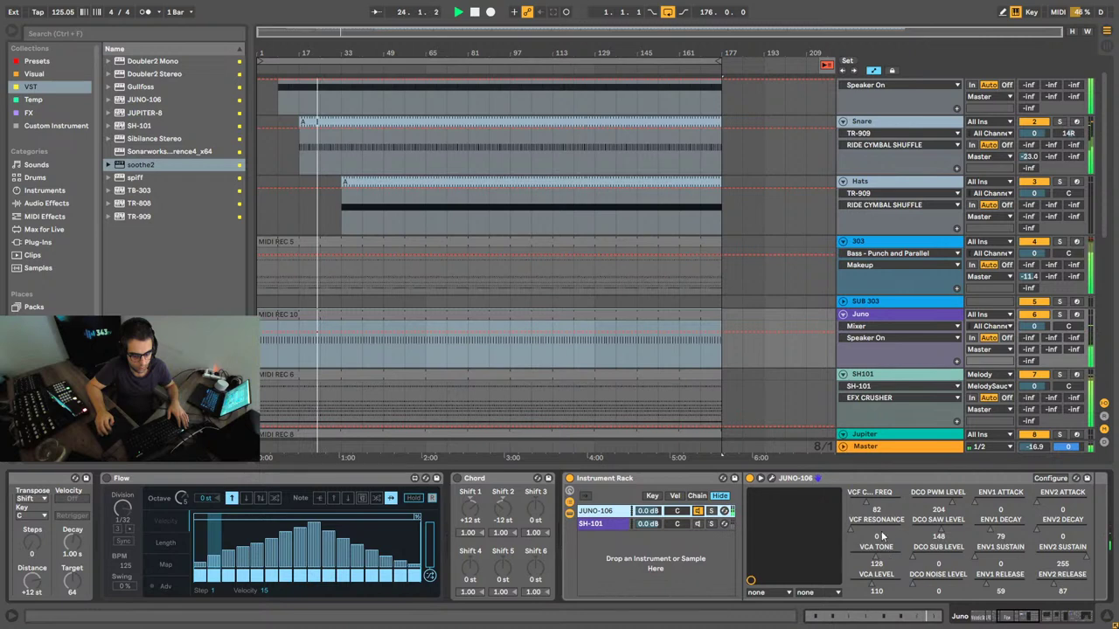
pyautogui.click(874, 507)
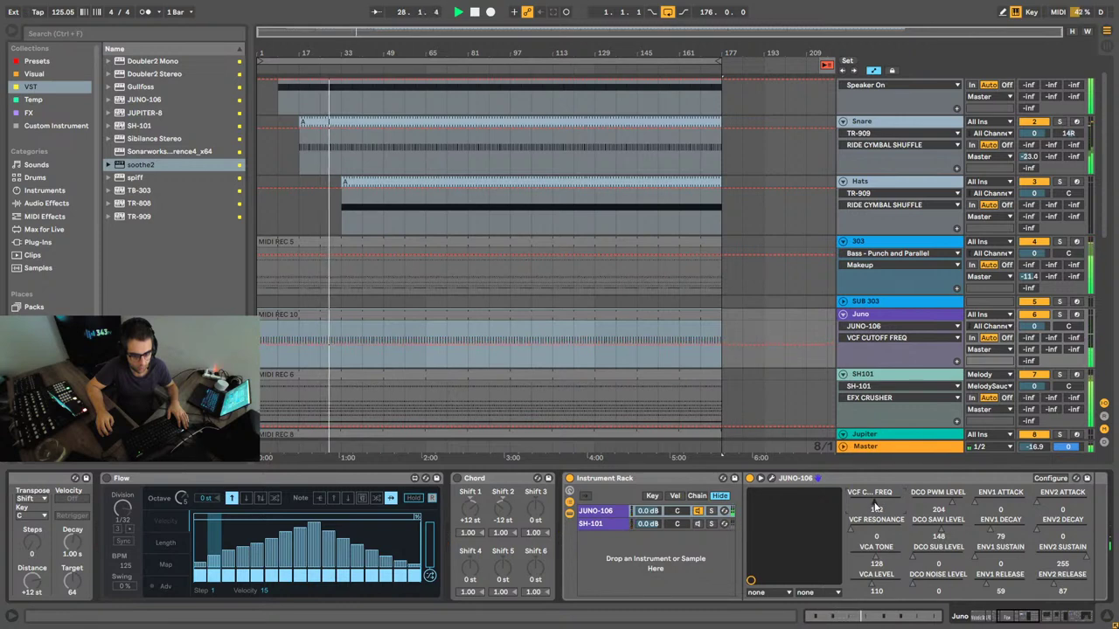
# Step: Set the JUNO-106's VCF cutoff frequency to 122, VCA tone to 119 and VCA level to 101
pyautogui.click(877, 562)
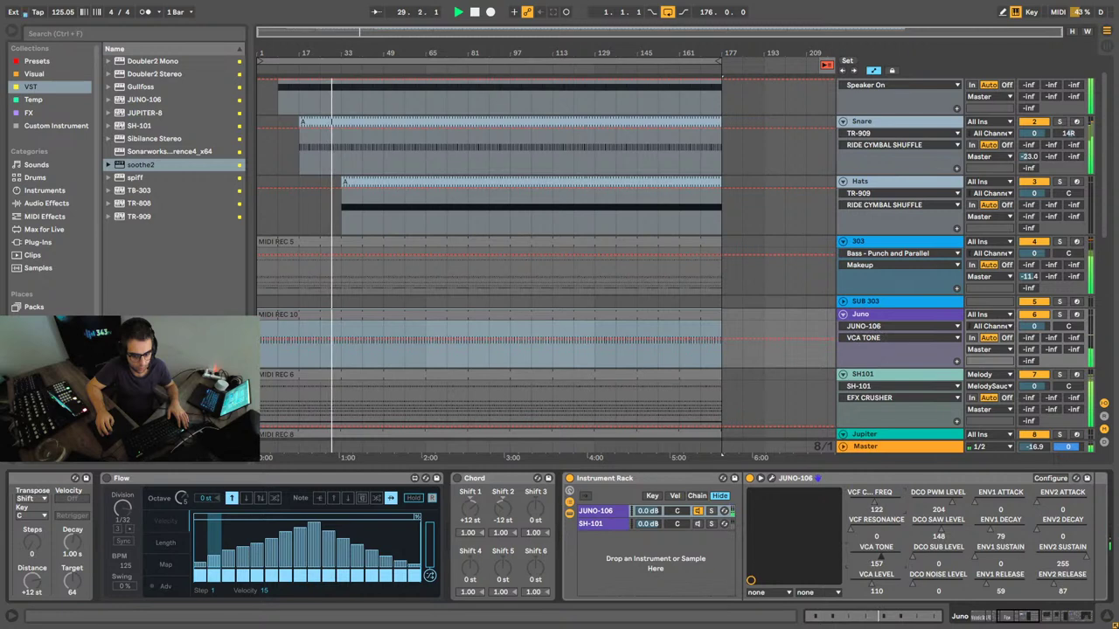
pyautogui.moveTo(879, 583); pyautogui.dragTo(868, 557)
pyautogui.click(874, 502)
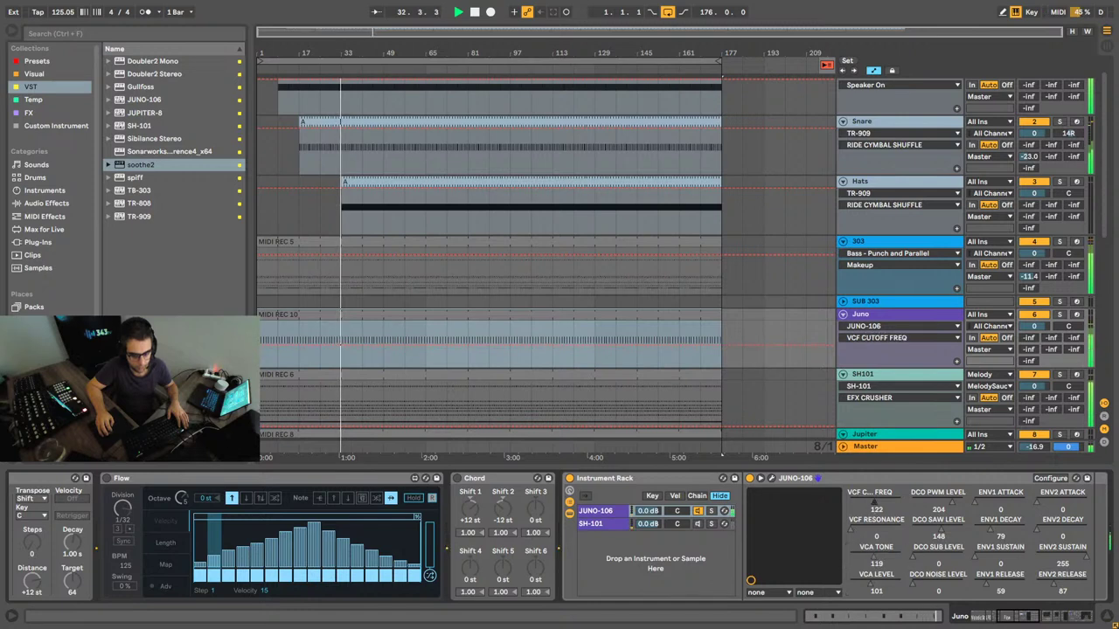
# Step: Unmute the SH-101 chain and mute the JUNO-106 chain in the Instrument Rack, then open the SH-101 plug-in
pyautogui.click(603, 512)
pyautogui.click(596, 523)
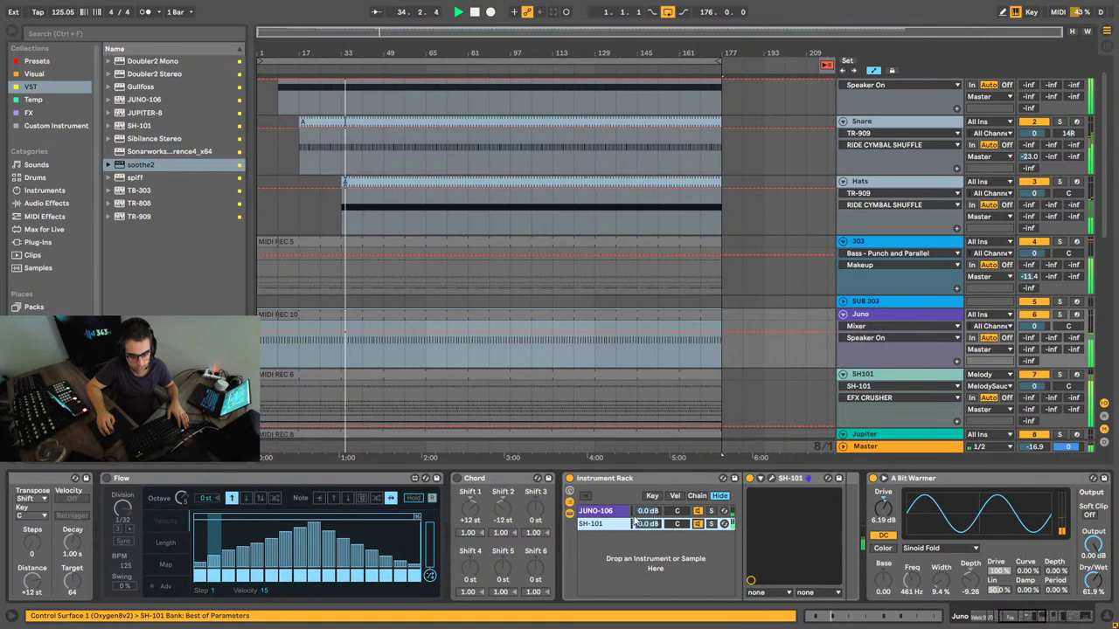
pyautogui.click(698, 513)
pyautogui.click(626, 524)
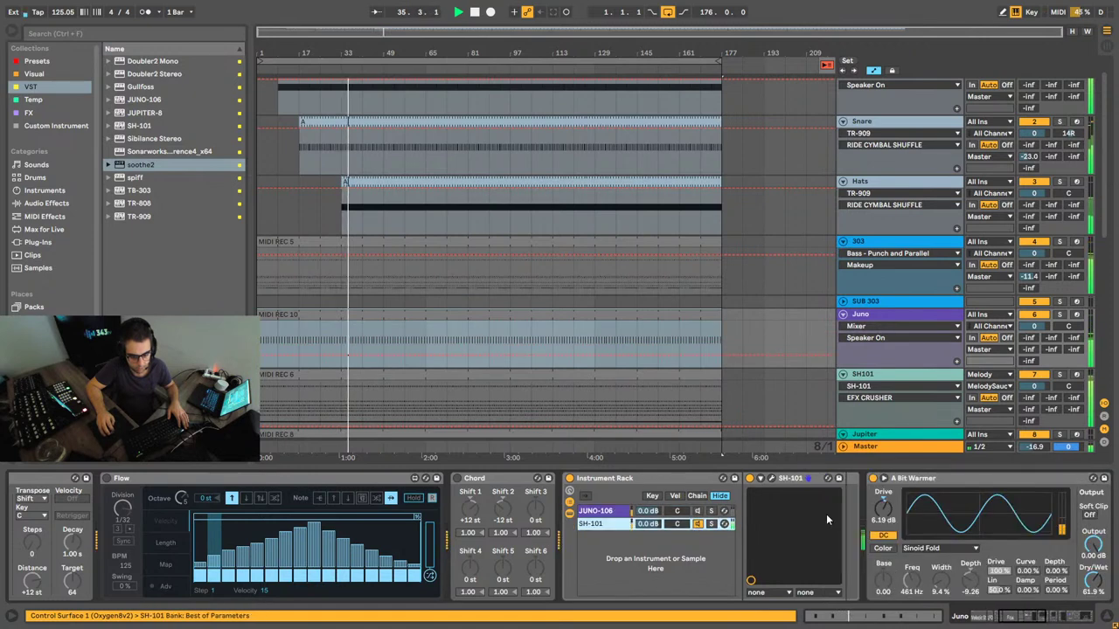
pyautogui.click(762, 480)
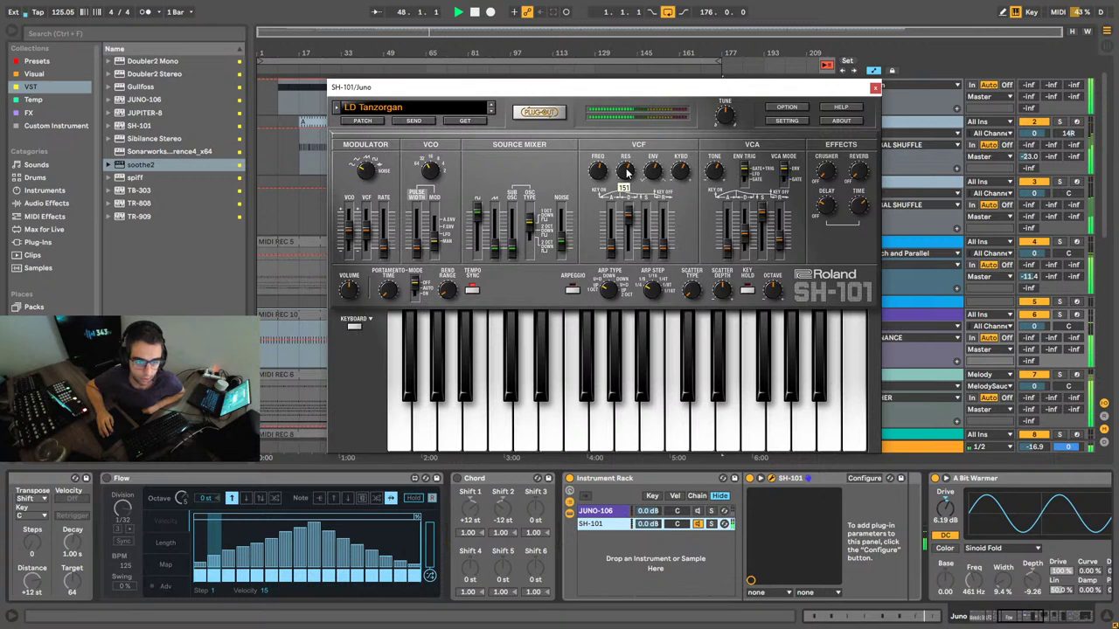
# Step: Set the SH-101's VCF resonance to 130, envelope amount to -21 and keyboard follow to 51, and lower the filter frequency
pyautogui.moveTo(627, 172); pyautogui.dragTo(628, 174)
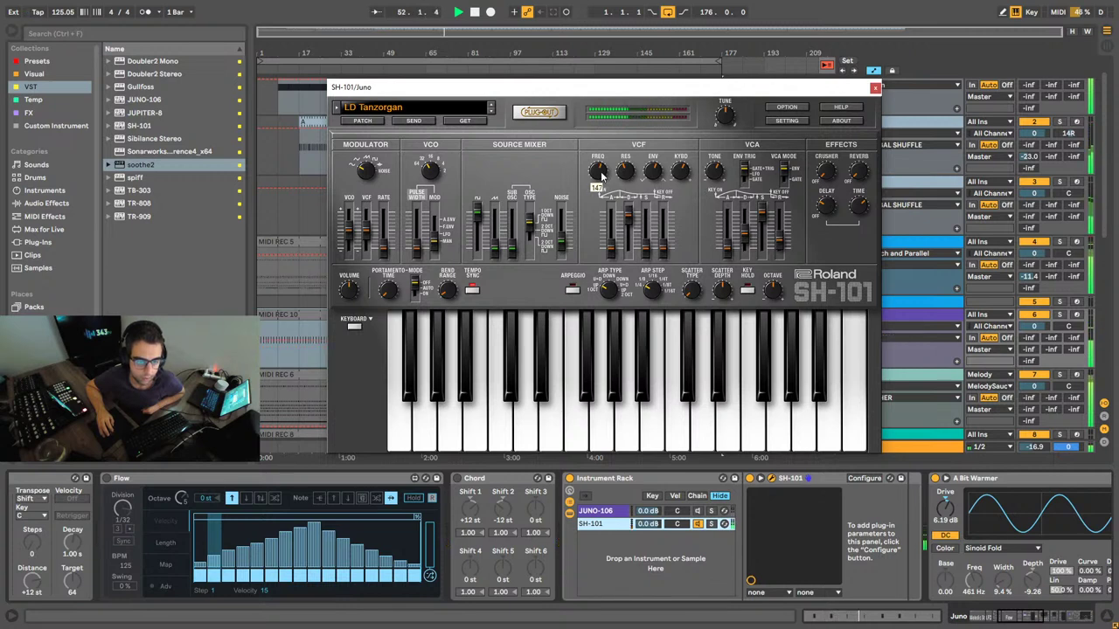
pyautogui.moveTo(601, 173); pyautogui.dragTo(600, 165)
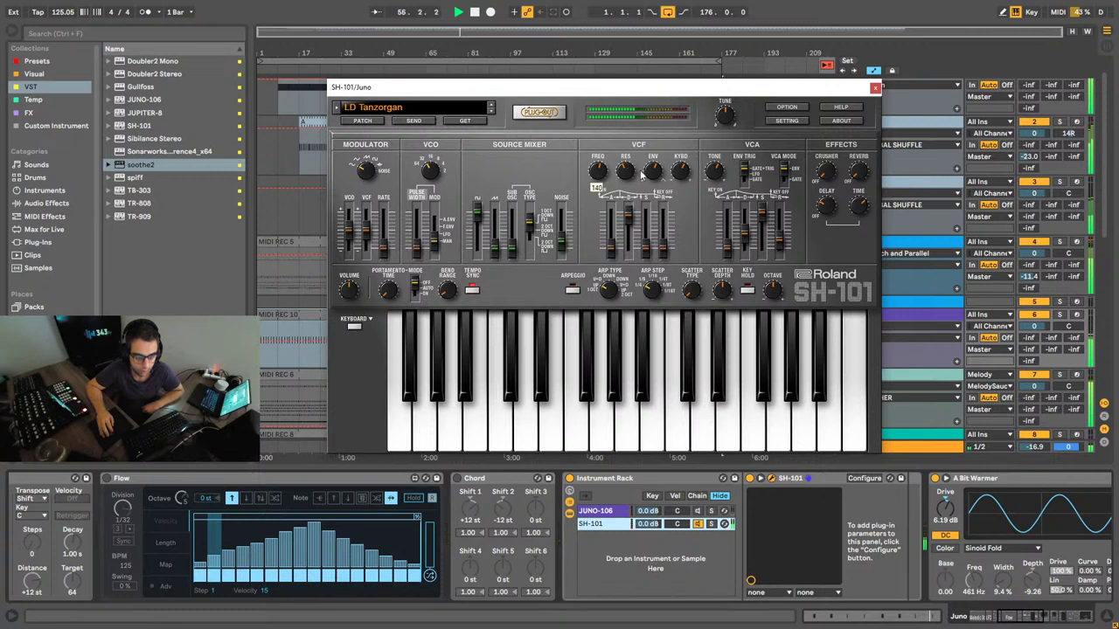
pyautogui.moveTo(622, 171); pyautogui.dragTo(624, 171)
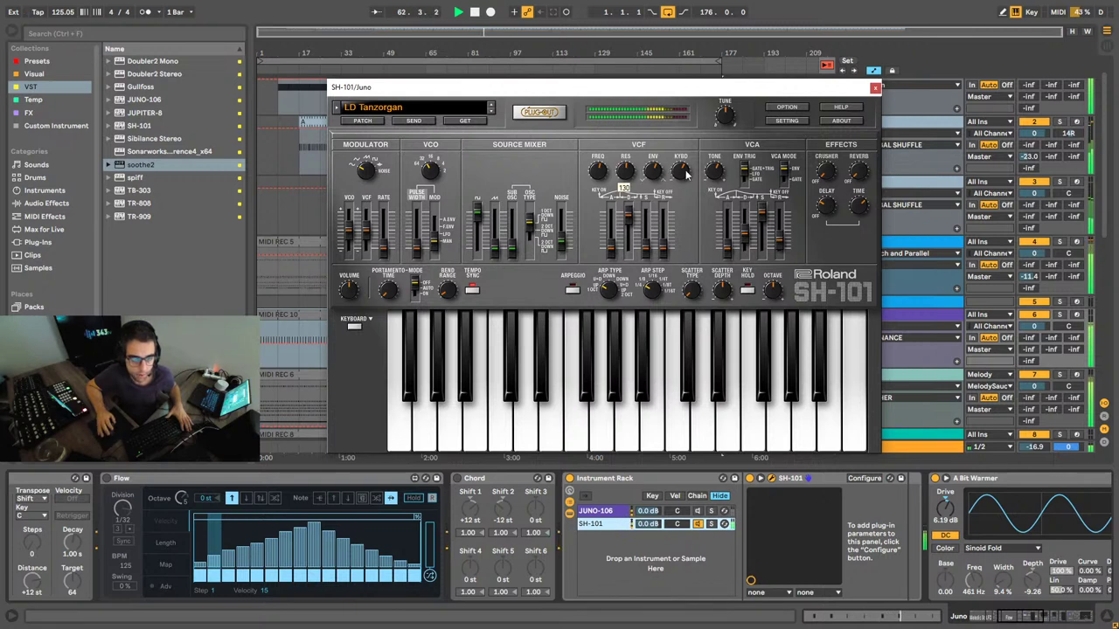
pyautogui.moveTo(684, 173); pyautogui.dragTo(686, 178)
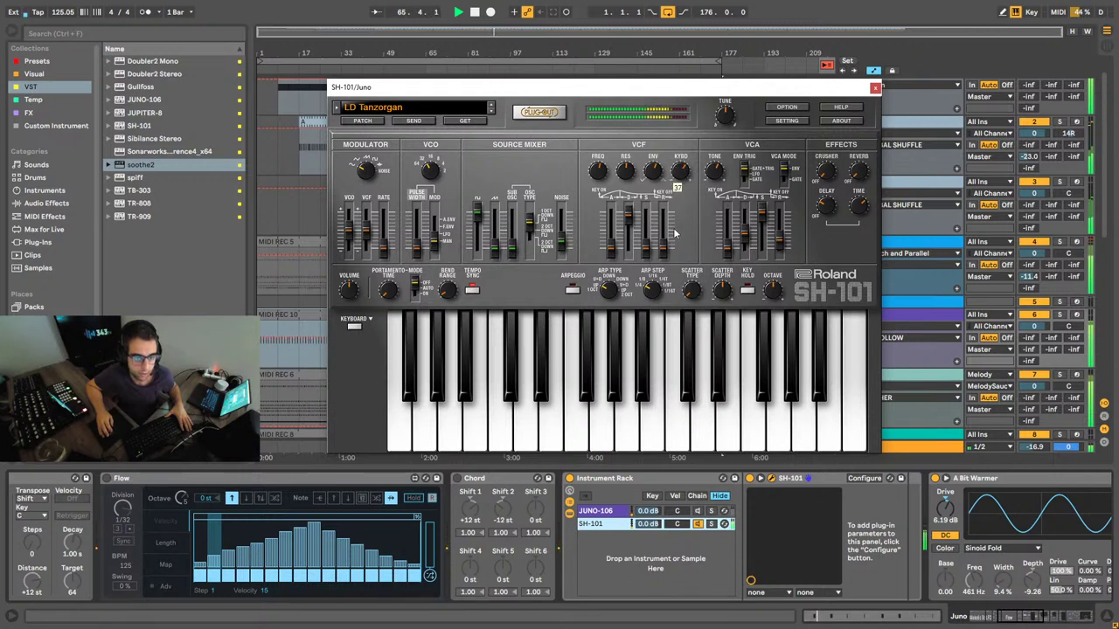
pyautogui.moveTo(651, 172); pyautogui.dragTo(653, 179)
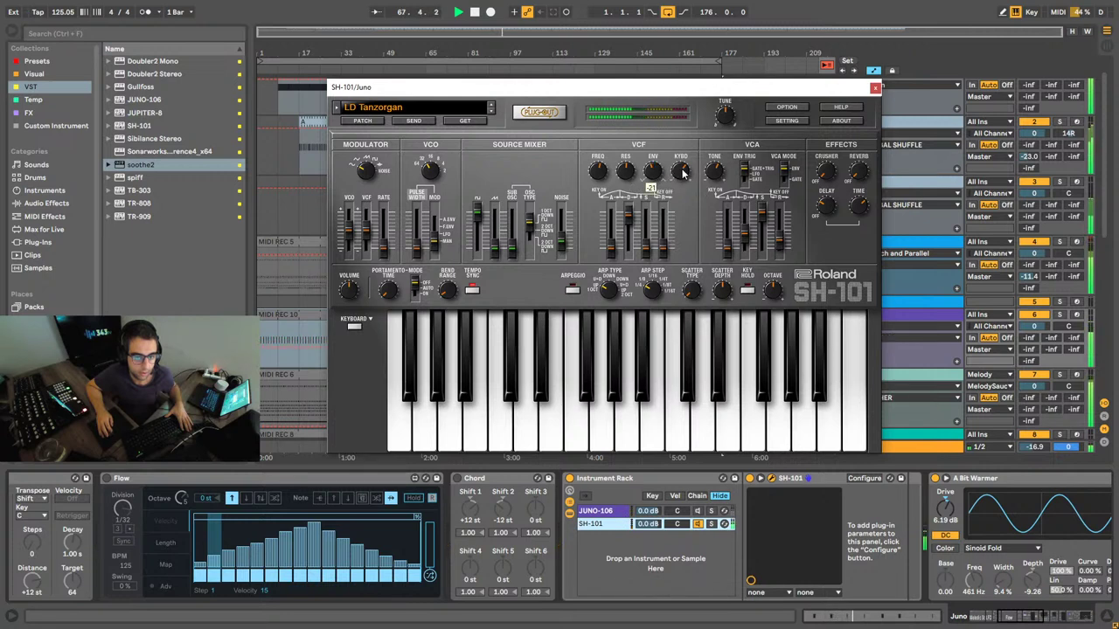
pyautogui.moveTo(683, 170)
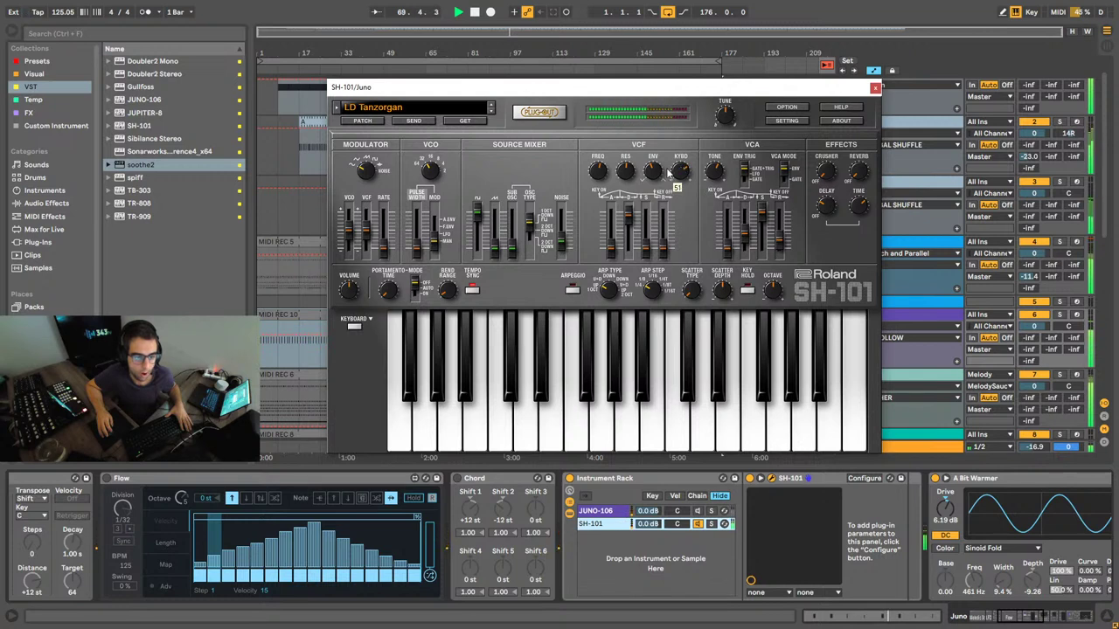
pyautogui.moveTo(596, 171)
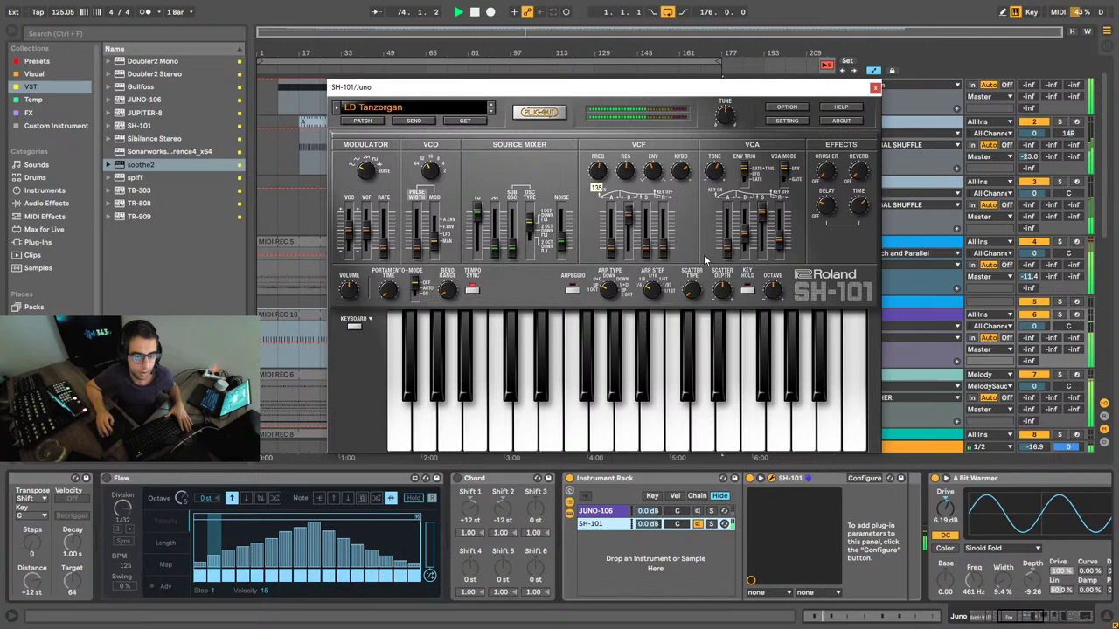
# Step: Raise the low-cut band of the Juno's EQ Eight to 677 Hz and shift band 2's dip to a higher frequency
pyautogui.moveTo(762, 93); pyautogui.dragTo(602, 92)
pyautogui.click(870, 315)
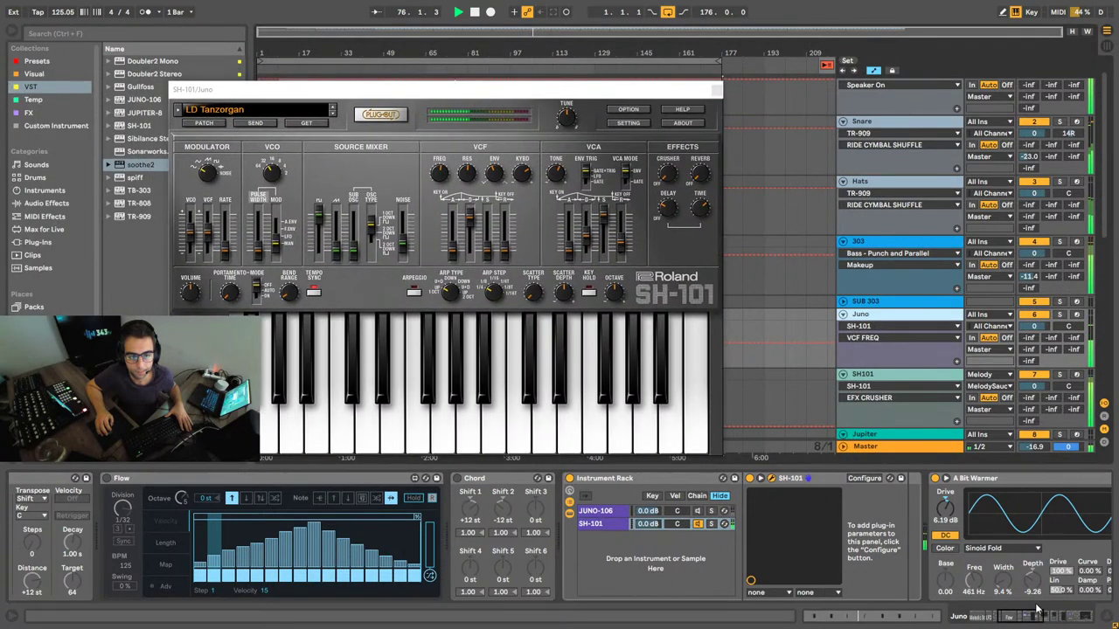
pyautogui.moveTo(1018, 619); pyautogui.dragTo(1070, 619)
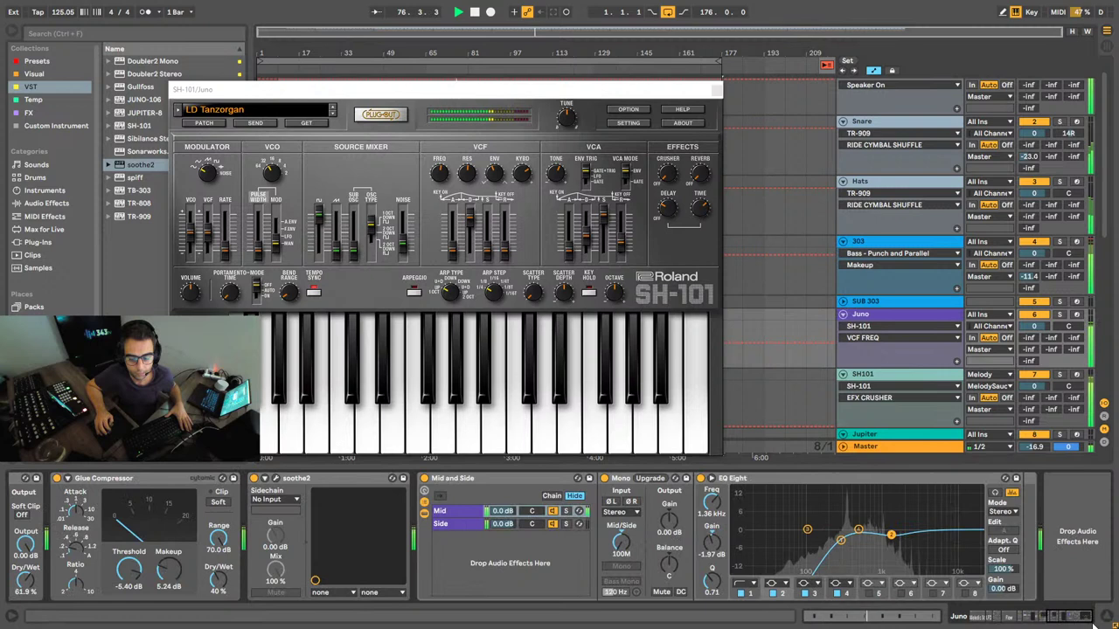
pyautogui.click(840, 541)
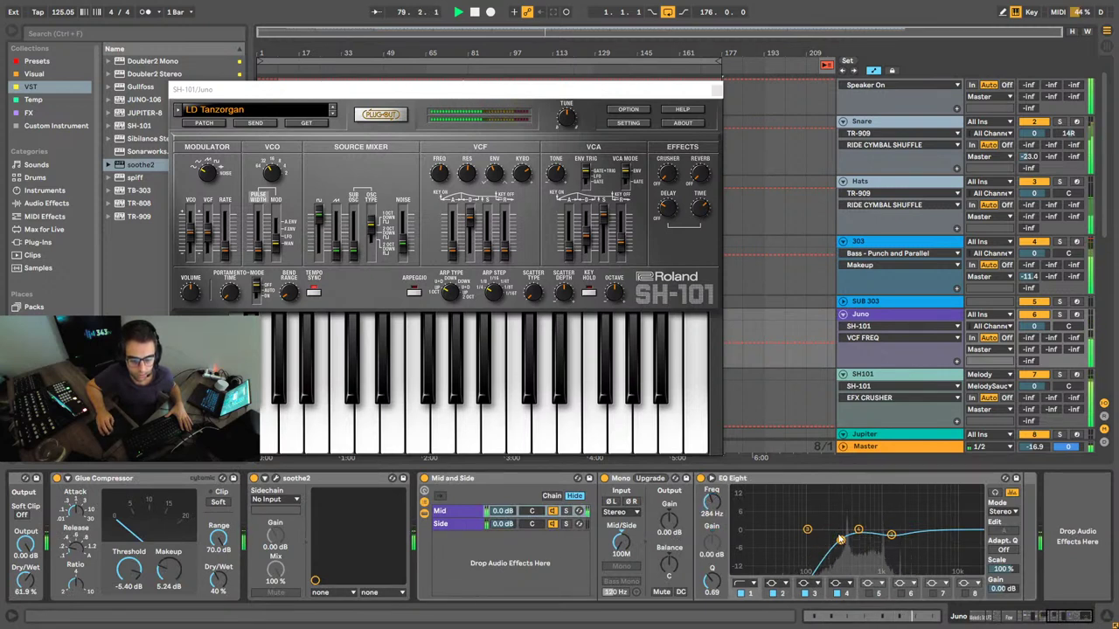
pyautogui.moveTo(714, 513); pyautogui.dragTo(713, 507)
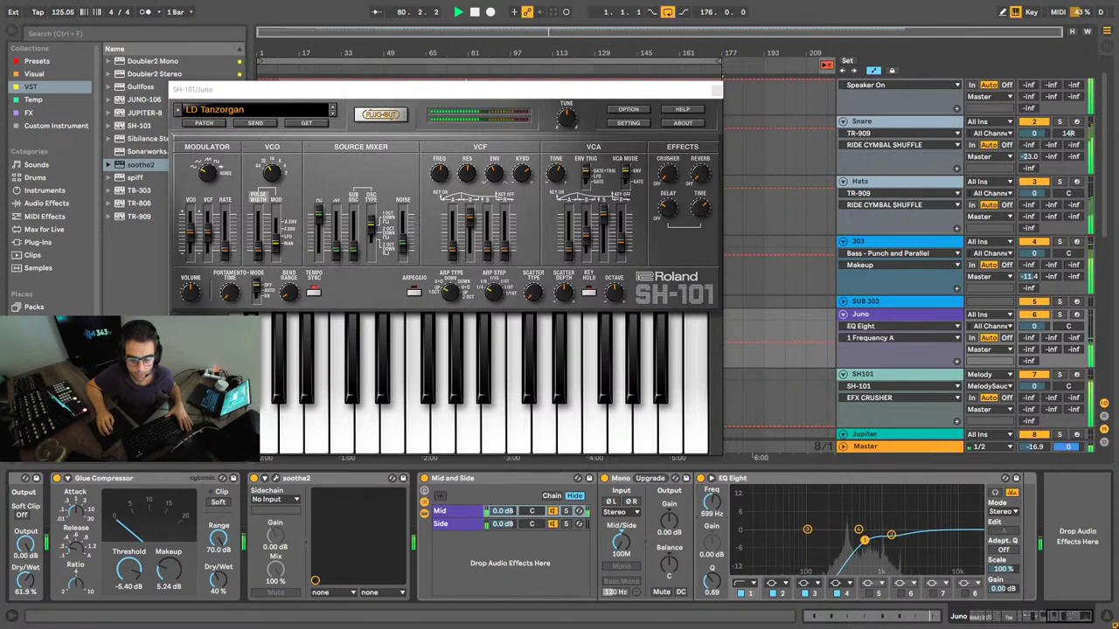
pyautogui.click(891, 536)
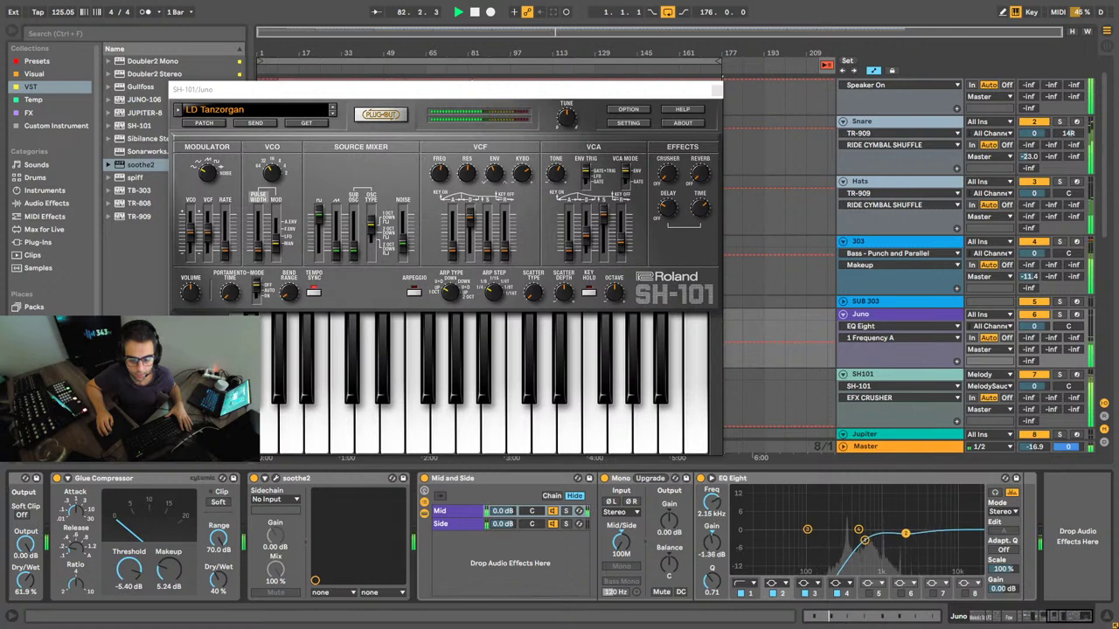
pyautogui.click(865, 540)
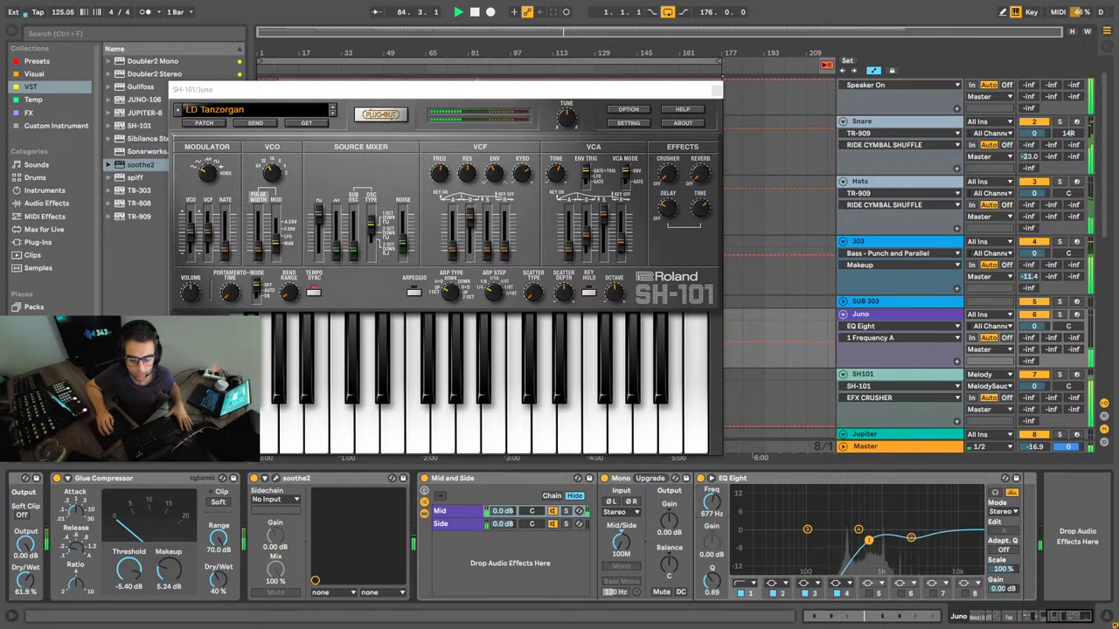
# Step: Readjust the SH-101's VCF envelope amount and reverb level, and set its volume to 148
pyautogui.click(492, 173)
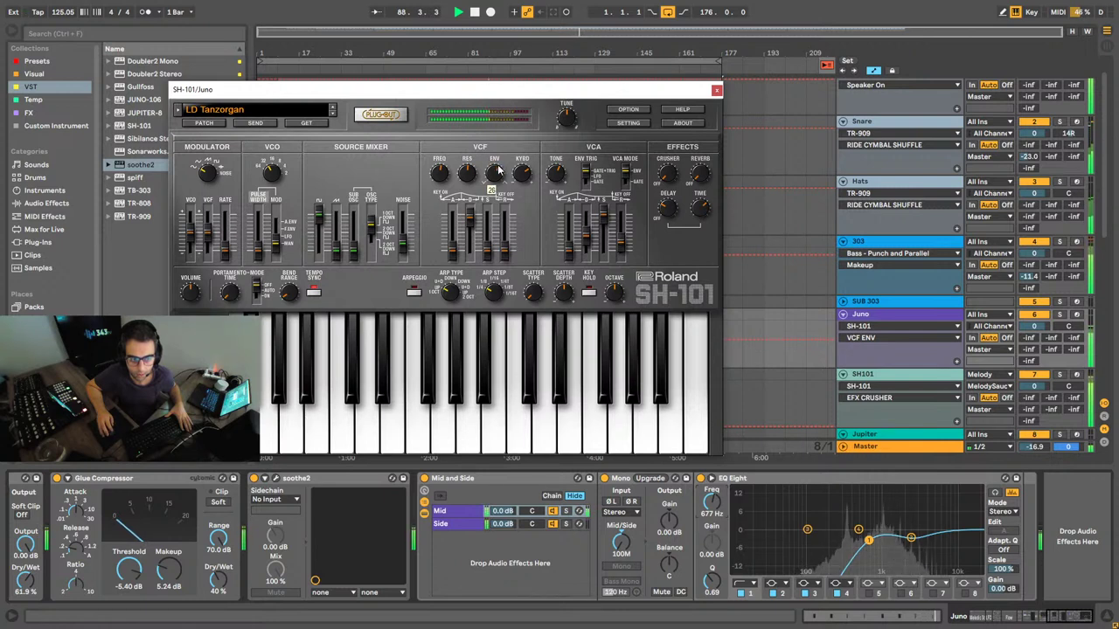
pyautogui.click(192, 291)
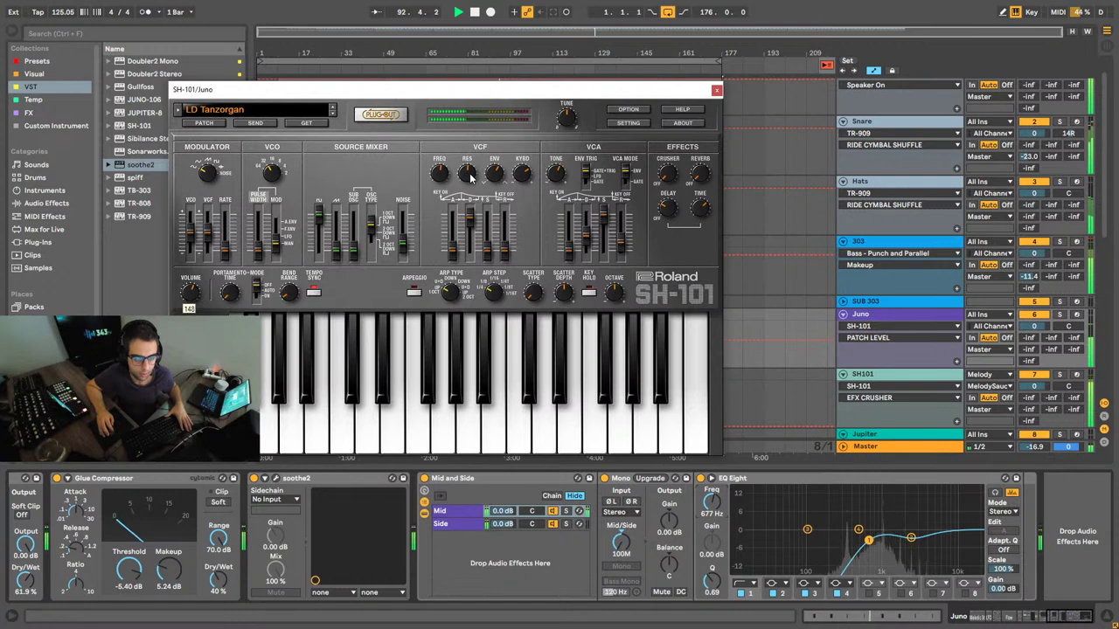
pyautogui.moveTo(600, 91); pyautogui.dragTo(600, 84)
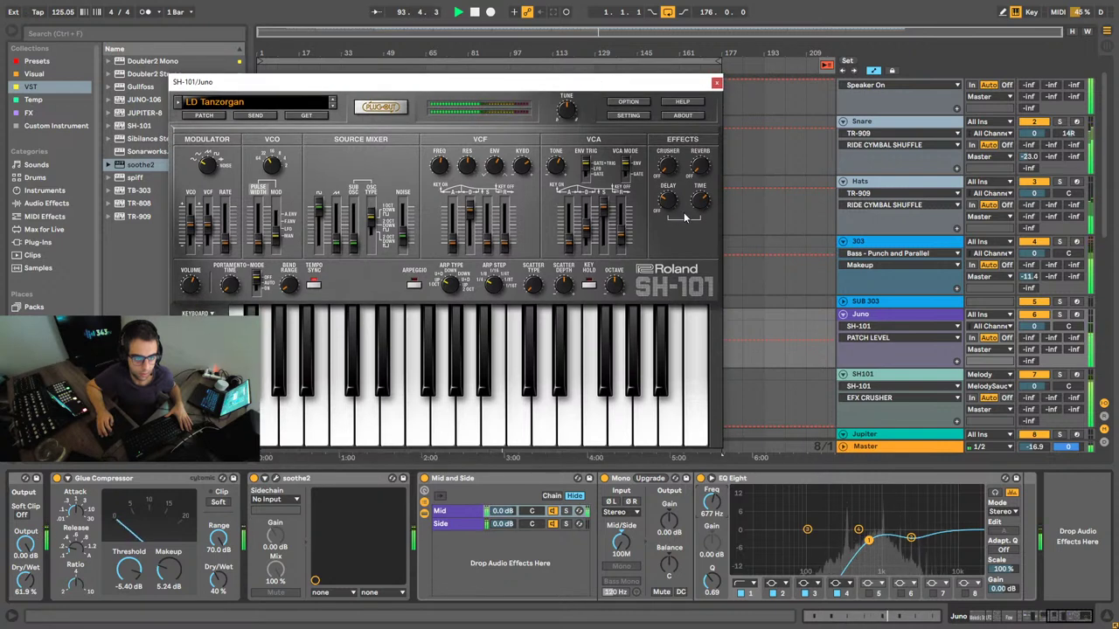
pyautogui.click(701, 165)
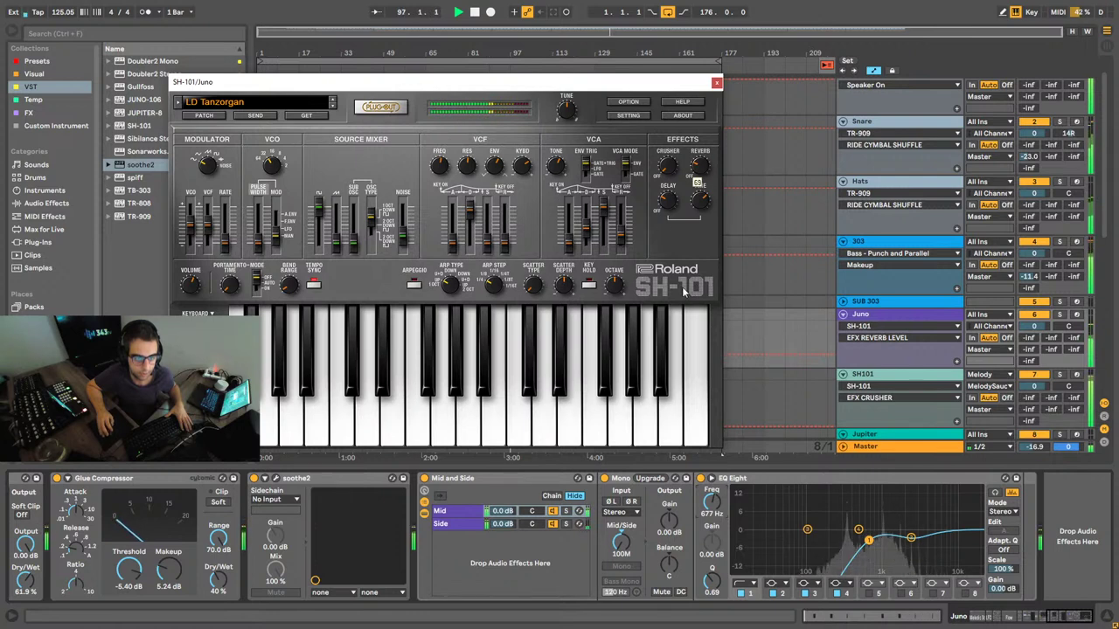
# Step: Compare the Juno's sound with soothe2 bypassed and active, then close the soothe2 window
pyautogui.click(539, 478)
pyautogui.hscroll(-3, 539, 478)
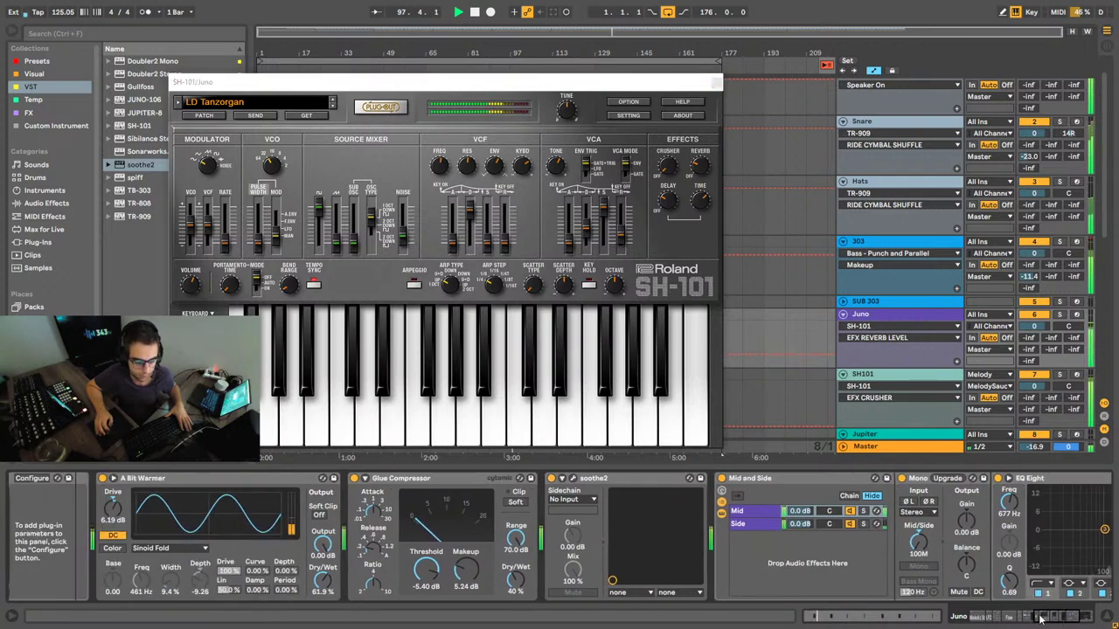
pyautogui.click(574, 479)
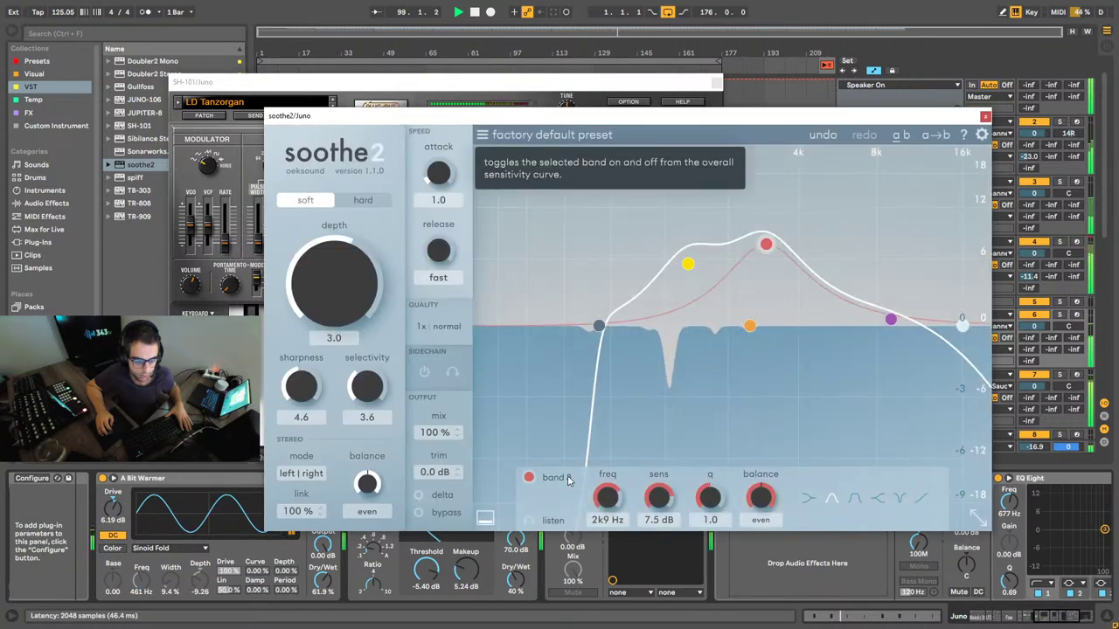
pyautogui.click(418, 513)
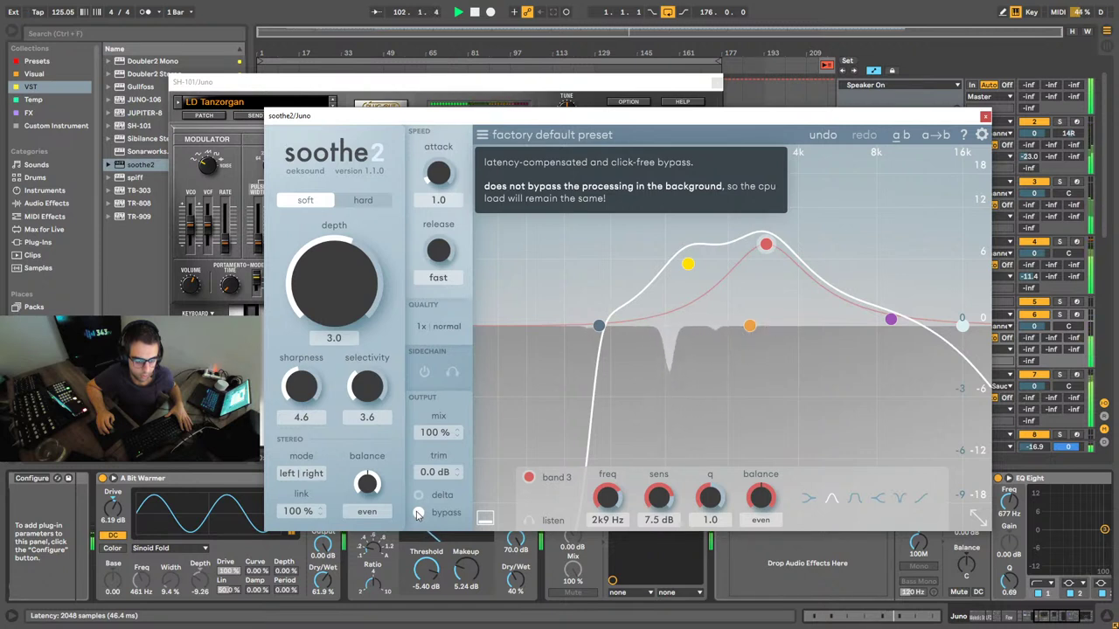
pyautogui.click(418, 513)
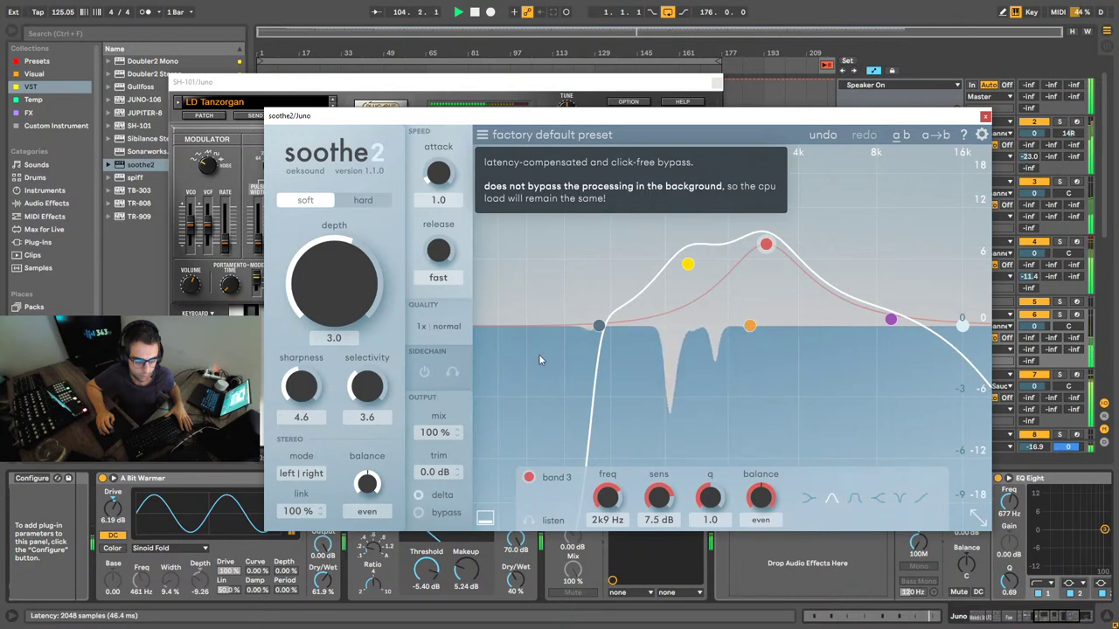
pyautogui.click(985, 116)
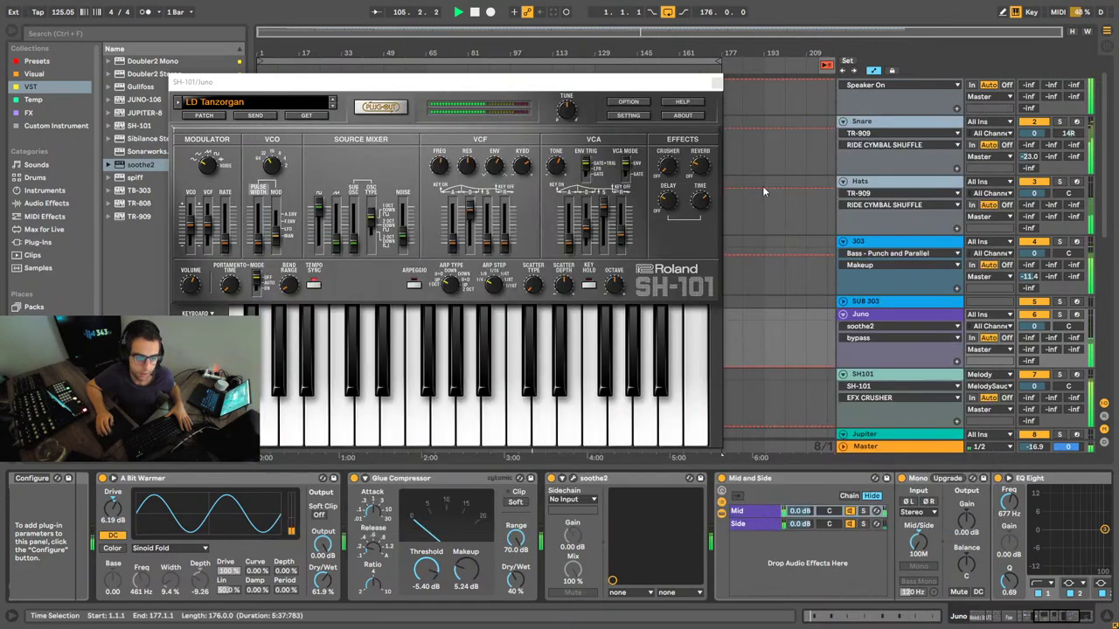
# Step: Try another VCO range on the SH-101 and set its VCF frequency to 145
pyautogui.moveTo(569, 87); pyautogui.dragTo(719, 93)
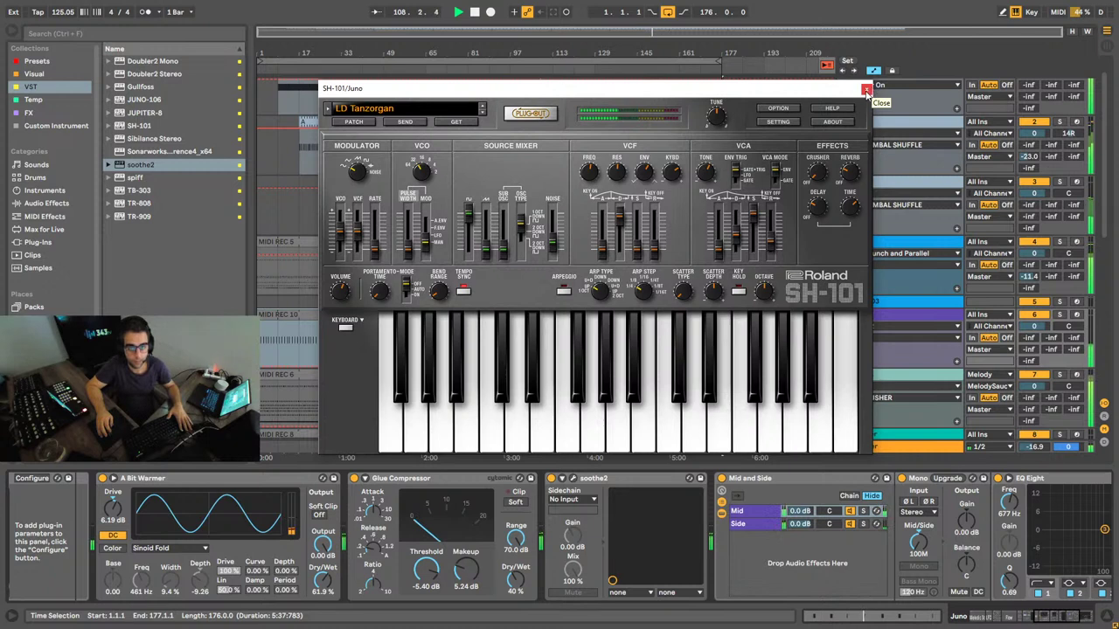
pyautogui.moveTo(742, 90); pyautogui.dragTo(732, 92)
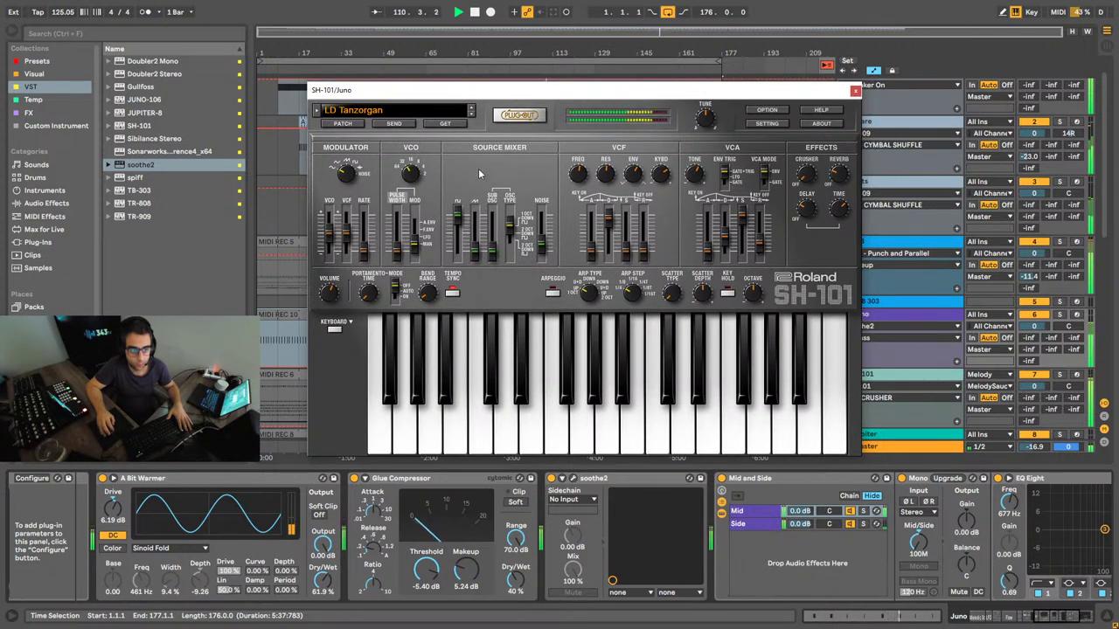
pyautogui.moveTo(415, 175); pyautogui.dragTo(415, 169)
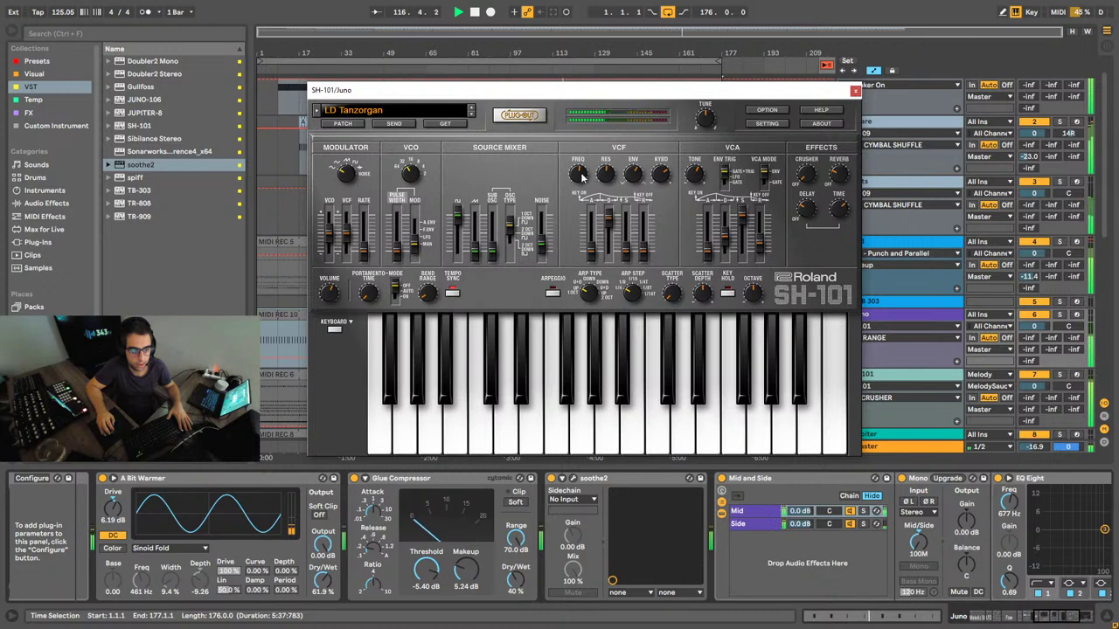
pyautogui.moveTo(582, 177)
pyautogui.mouseDown()
pyautogui.moveTo(585, 190)
pyautogui.moveTo(577, 174)
pyautogui.mouseUp()
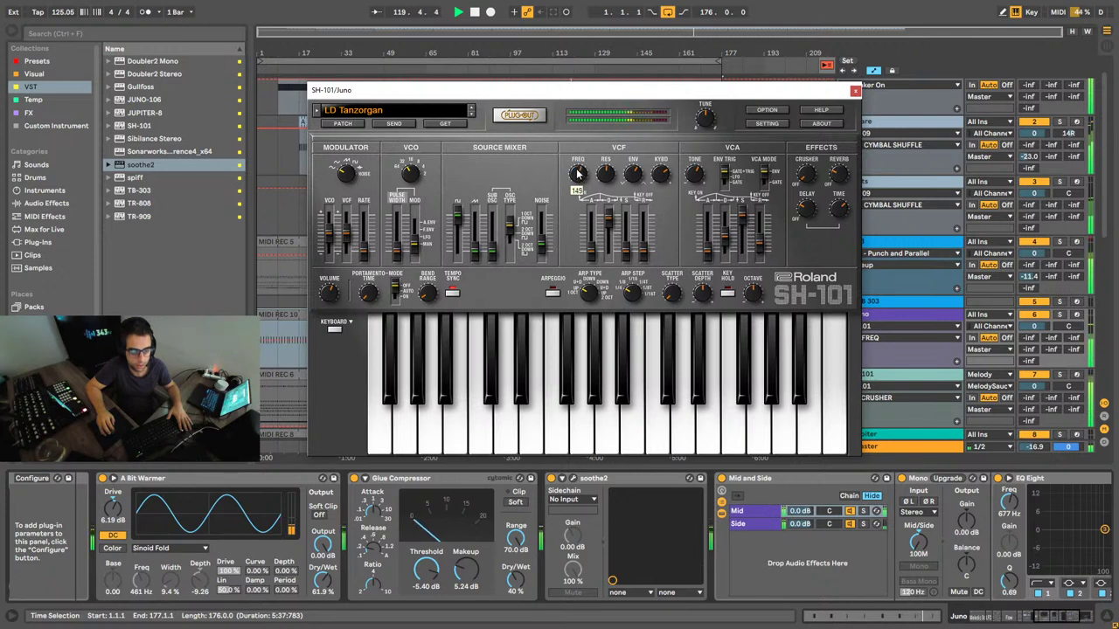
# Step: Audition the SH-101 presets LD Dark Life, LD Windy Saw and LD Glittersaw
pyautogui.click(442, 110)
pyautogui.moveTo(374, 150)
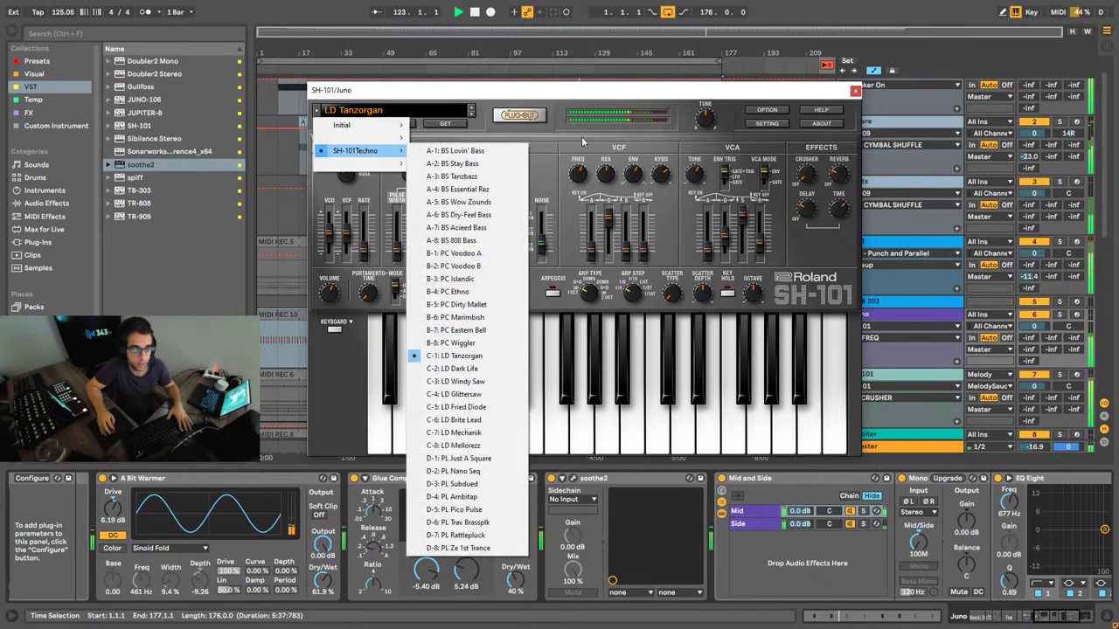
pyautogui.click(464, 370)
pyautogui.click(471, 115)
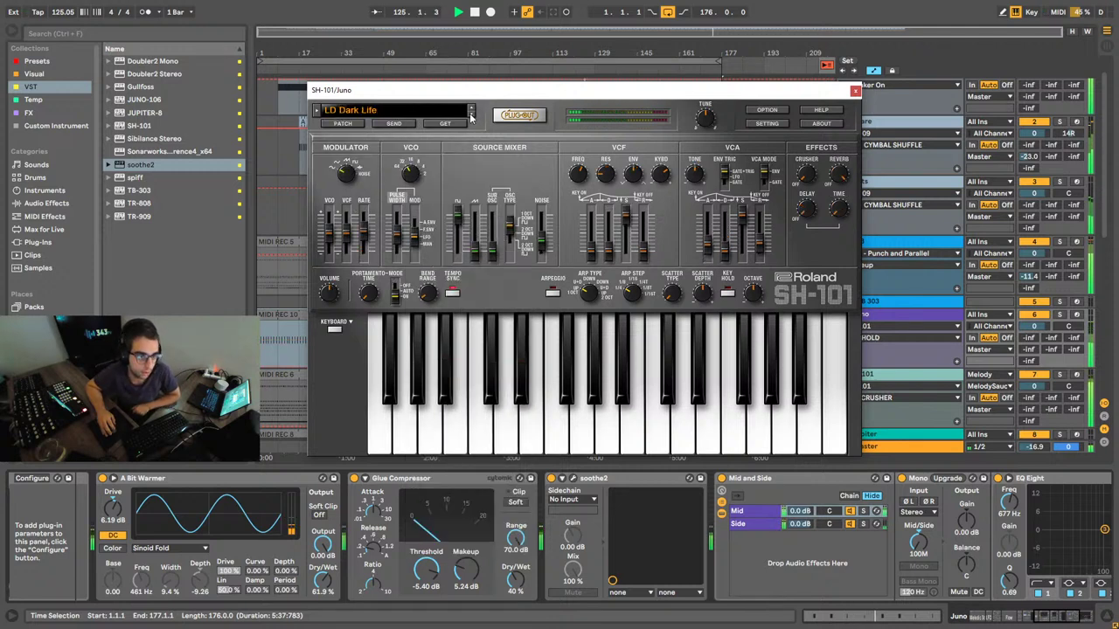
pyautogui.click(471, 116)
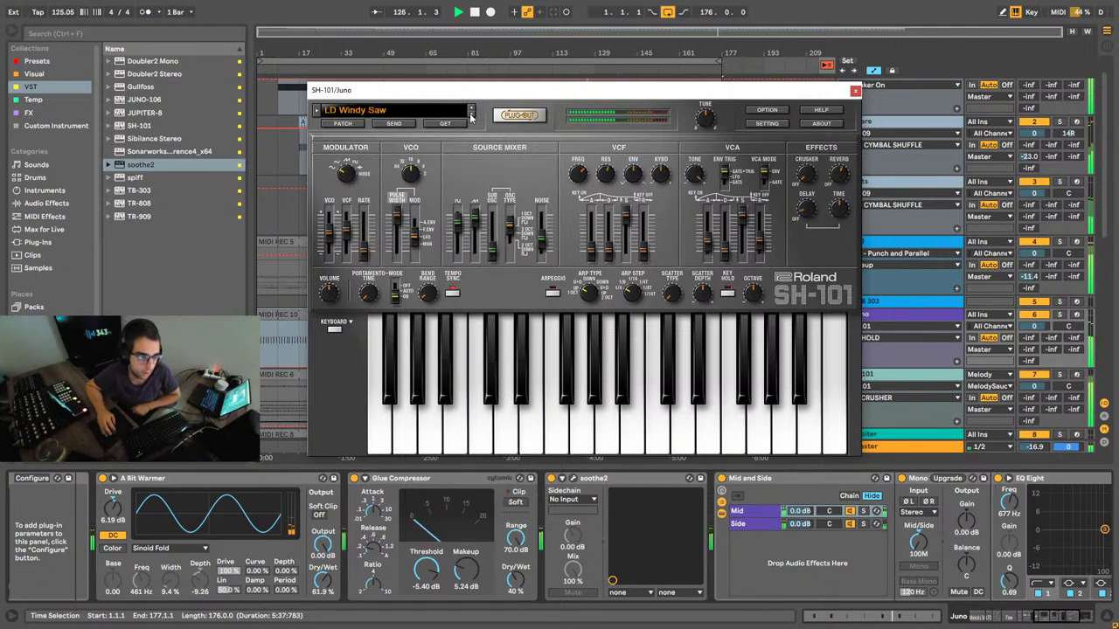
# Step: Load the SH-101 Techno preset PL Just A Square and close the synth's window
pyautogui.click(451, 116)
pyautogui.moveTo(358, 150)
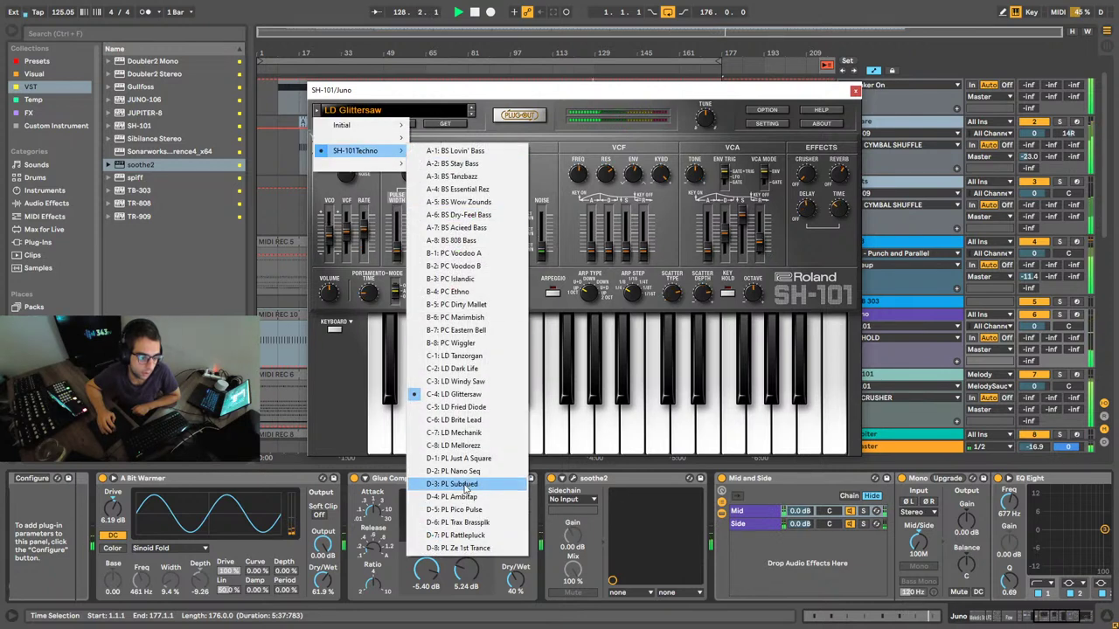
pyautogui.click(466, 458)
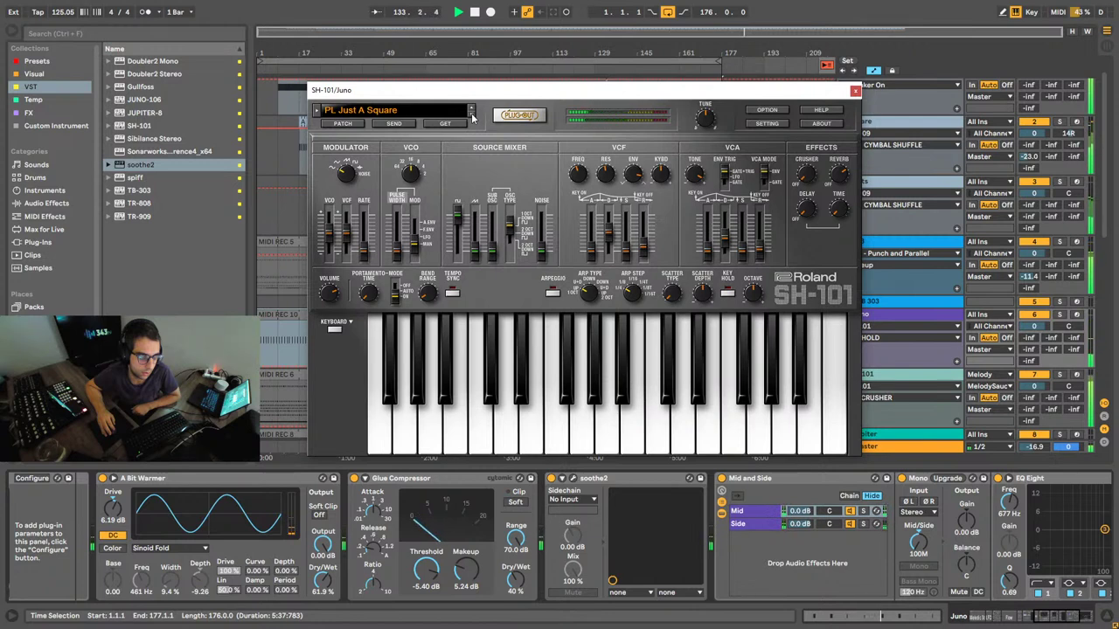
pyautogui.click(855, 90)
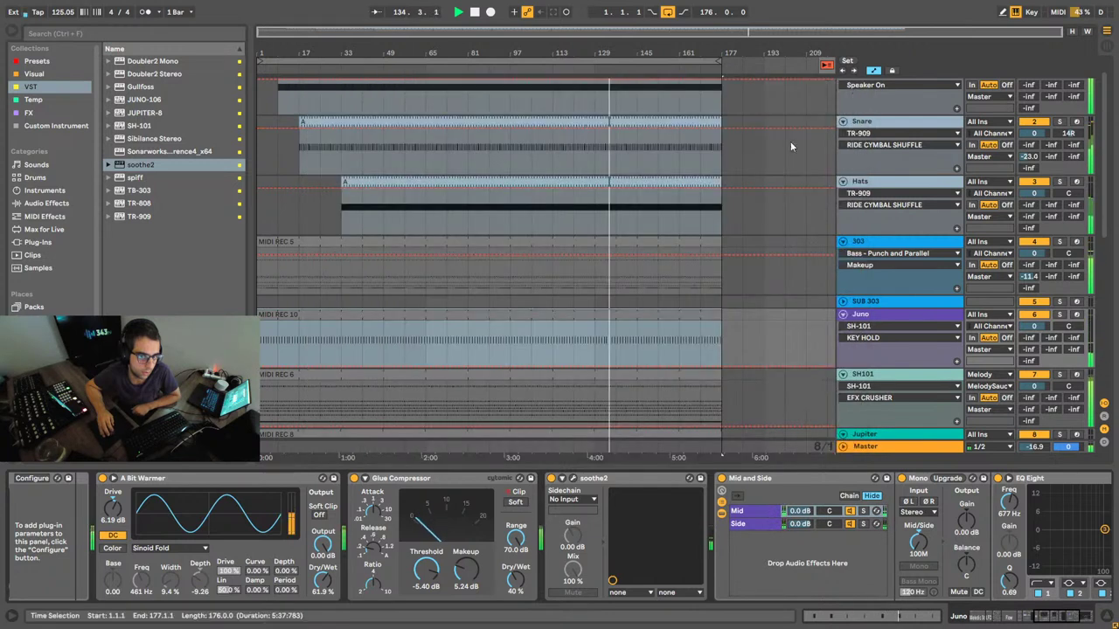
# Step: Inspect the notes of the Juno track's MIDI REC 10 clip and return to the track's devices
pyautogui.click(526, 317)
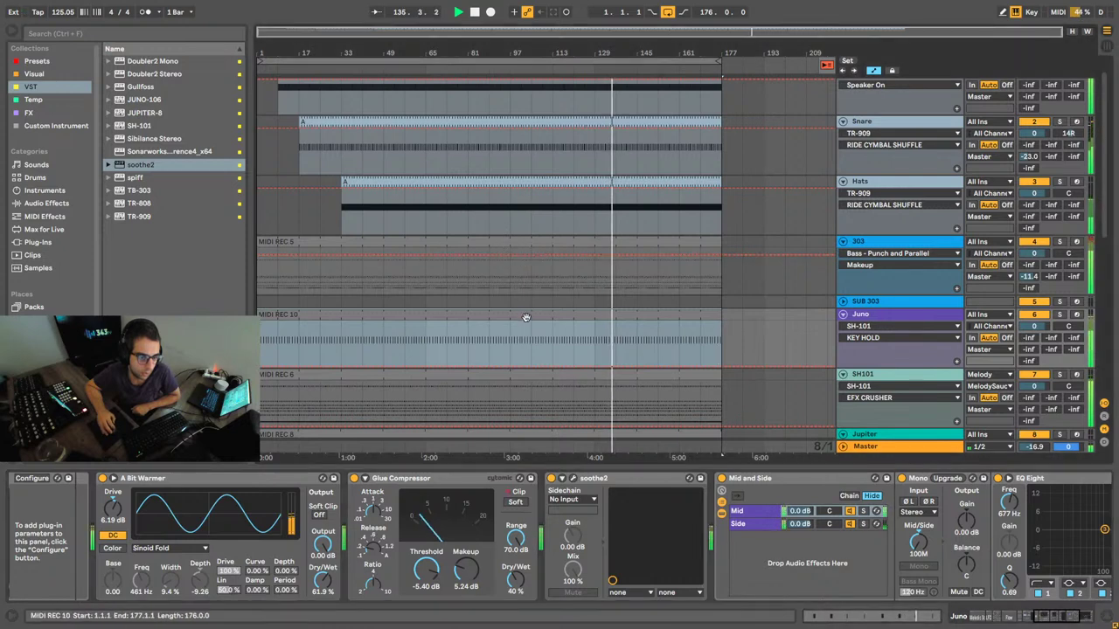
pyautogui.doubleClick(526, 317)
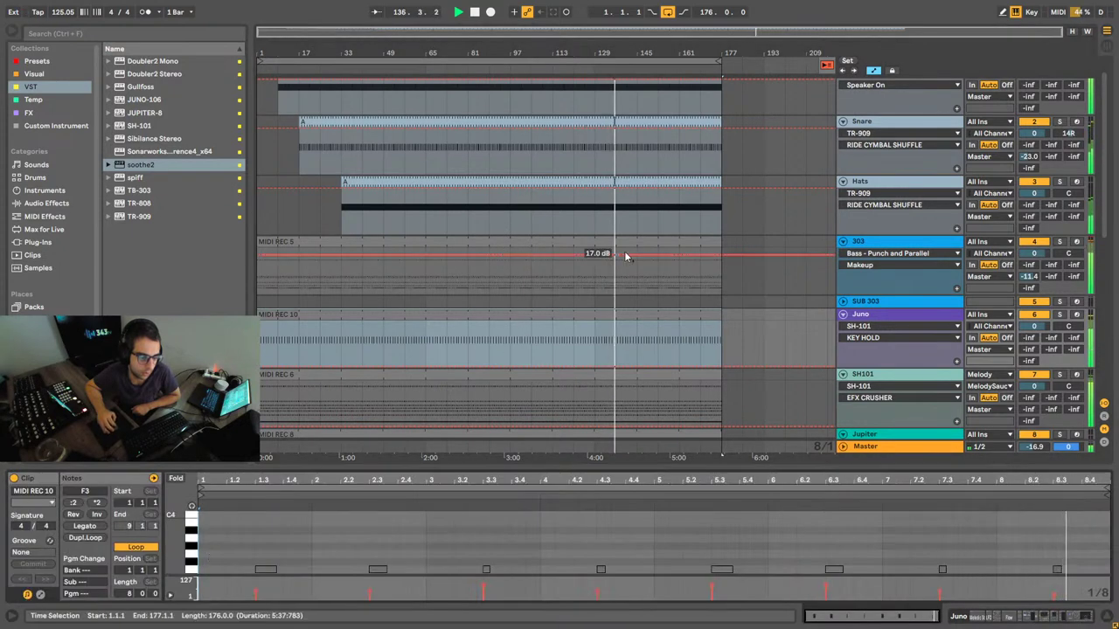
pyautogui.scroll(-5, 638, 264)
pyautogui.scroll(6, 861, 257)
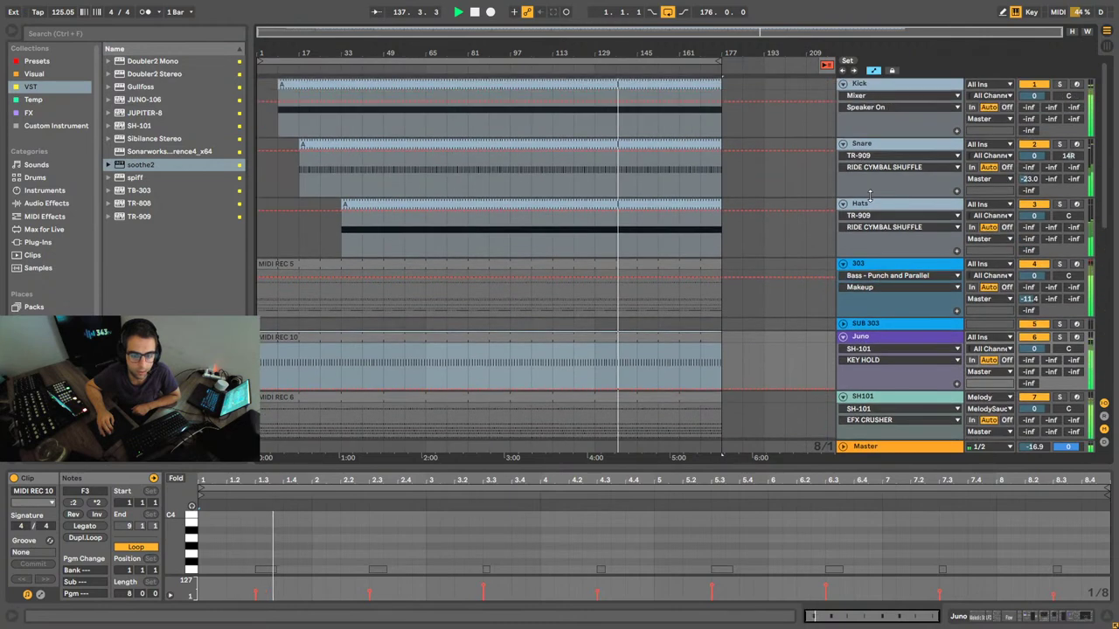
pyautogui.click(868, 343)
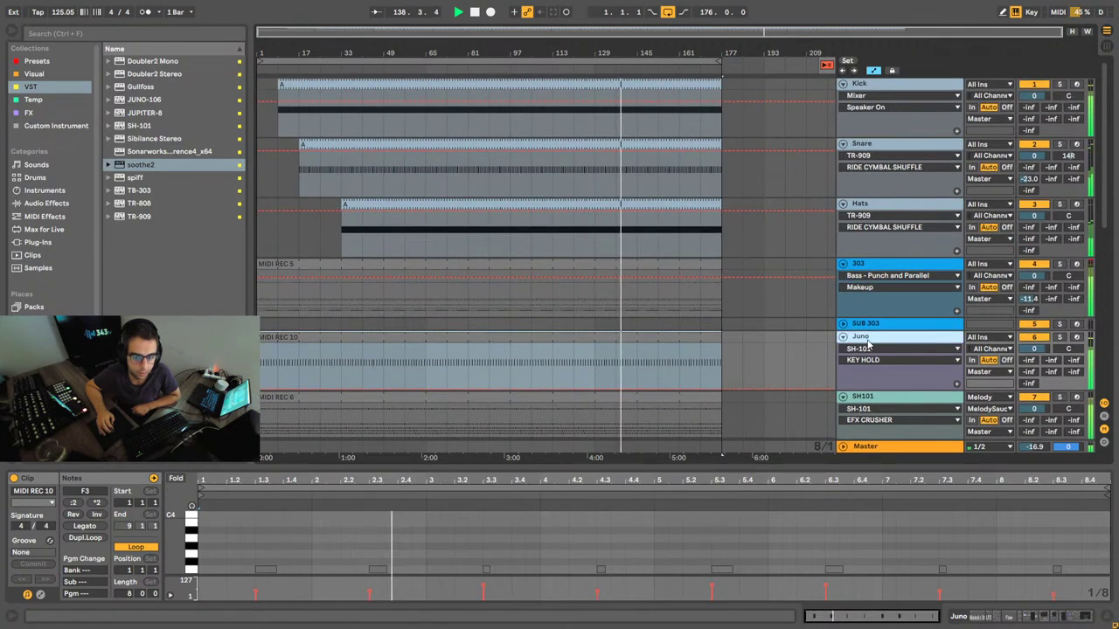
pyautogui.click(868, 342)
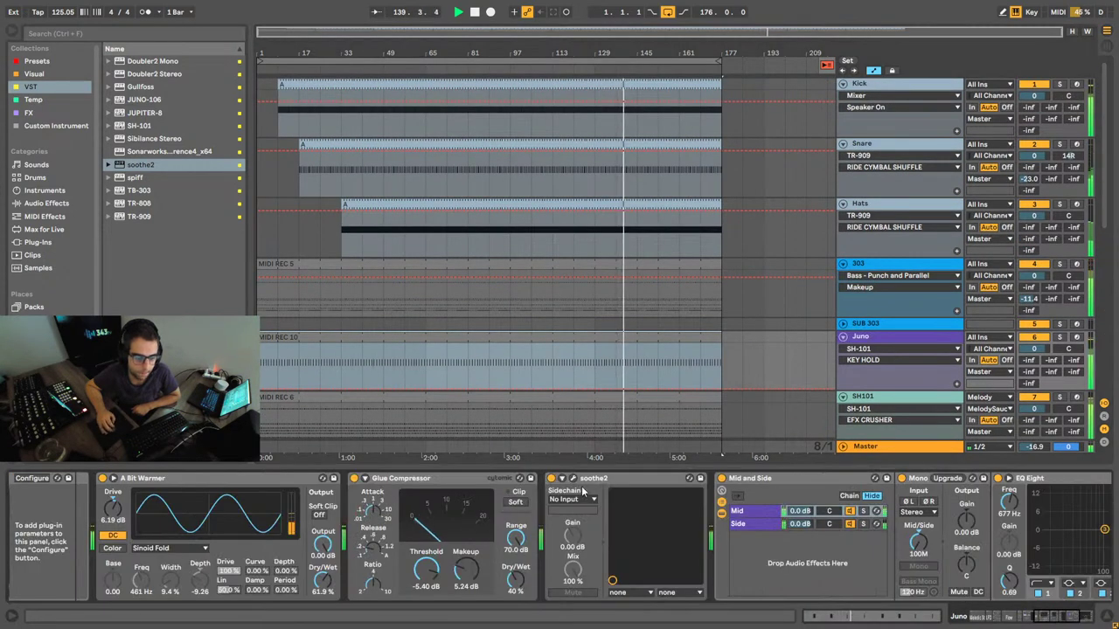
# Step: Activate the JUNO-106 chain in place of SH-101 in the Juno's Instrument Rack and set its VCF cutoff frequency to 157
pyautogui.hscroll(-10, 327, 525)
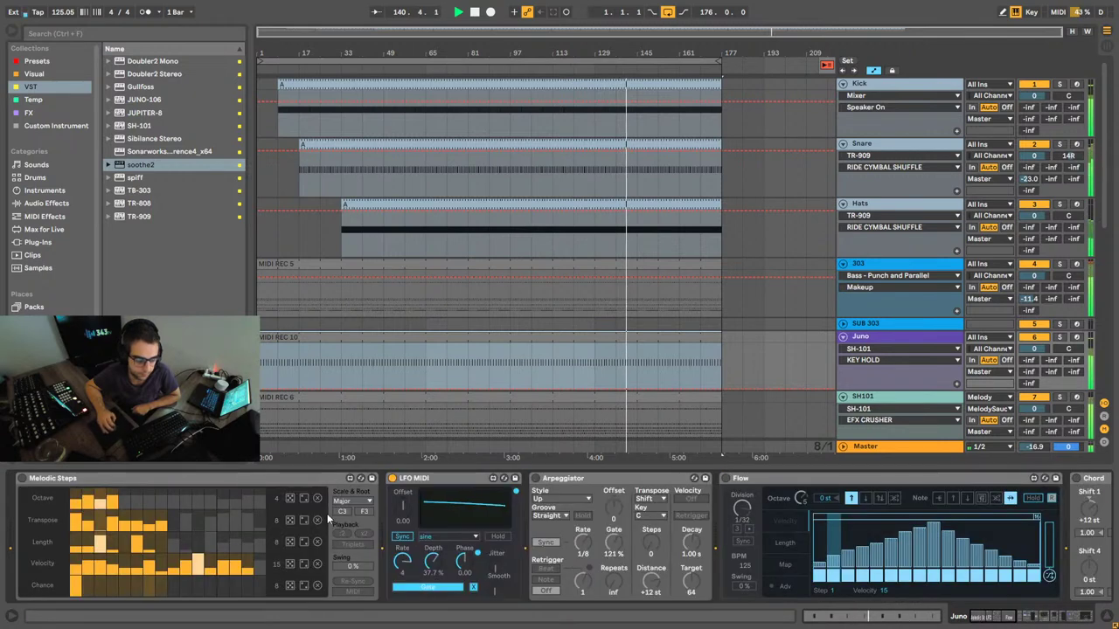
pyautogui.moveTo(999, 616); pyautogui.dragTo(1010, 615)
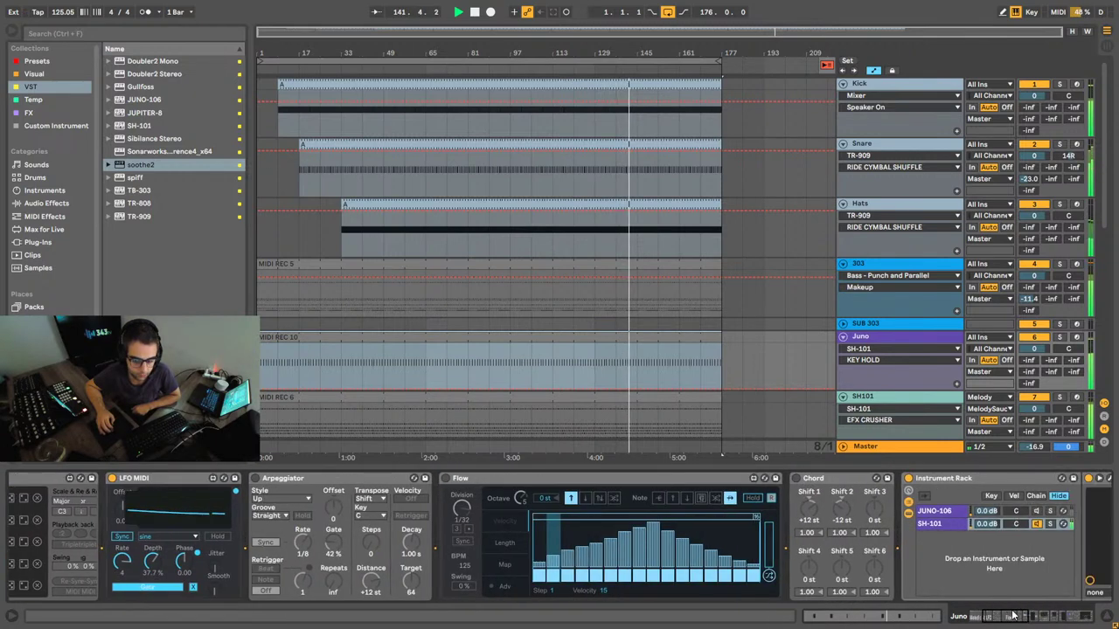
pyautogui.click(791, 516)
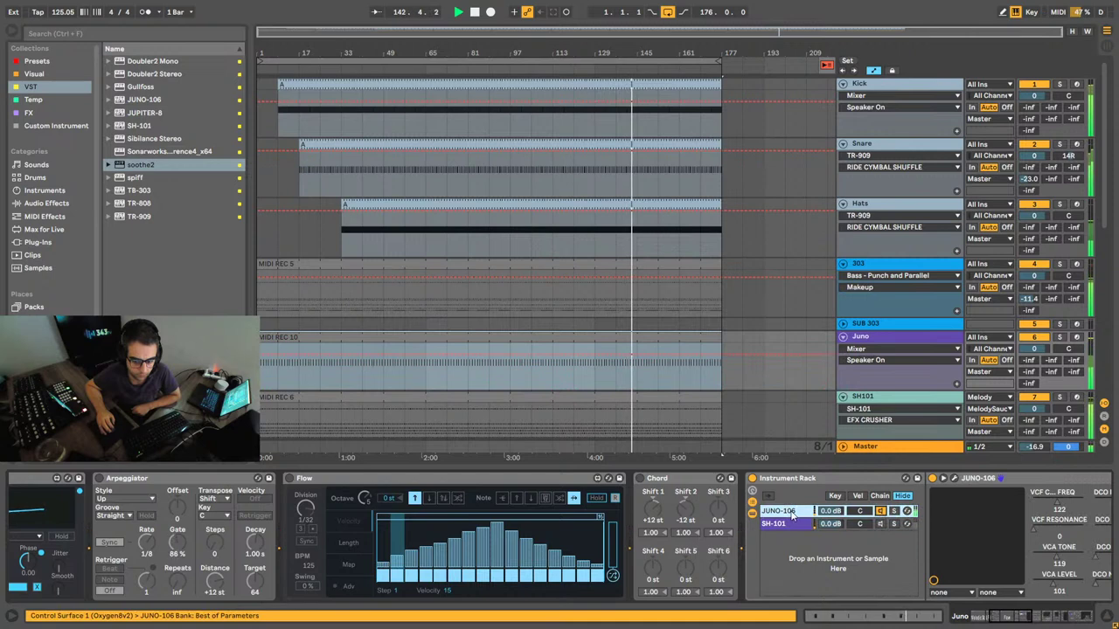
pyautogui.moveTo(1026, 617); pyautogui.dragTo(1046, 617)
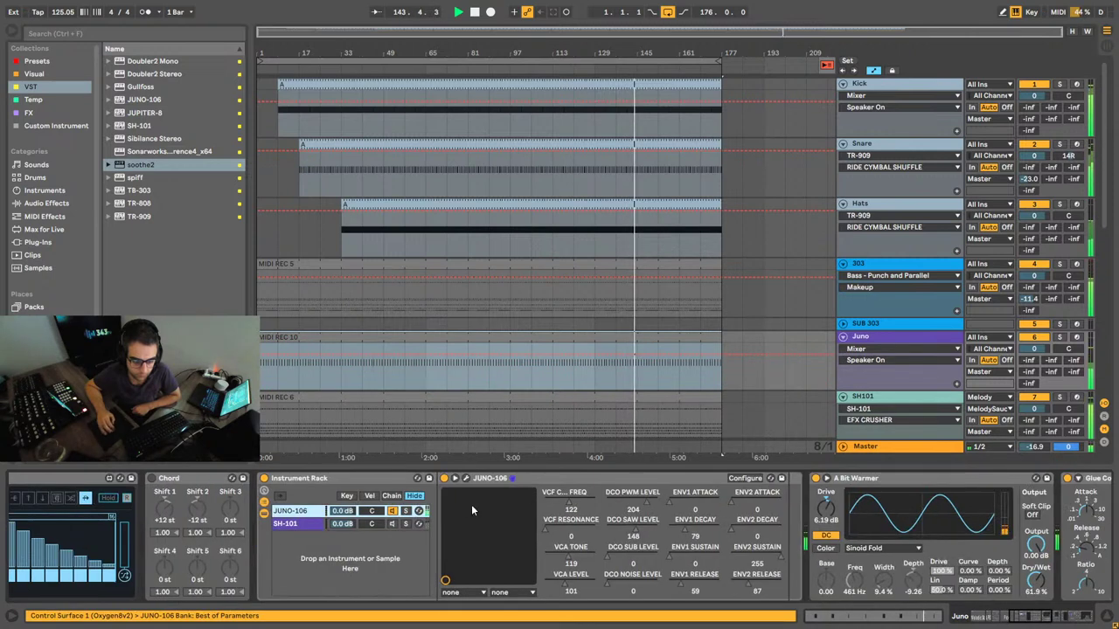
pyautogui.moveTo(570, 505); pyautogui.dragTo(576, 502)
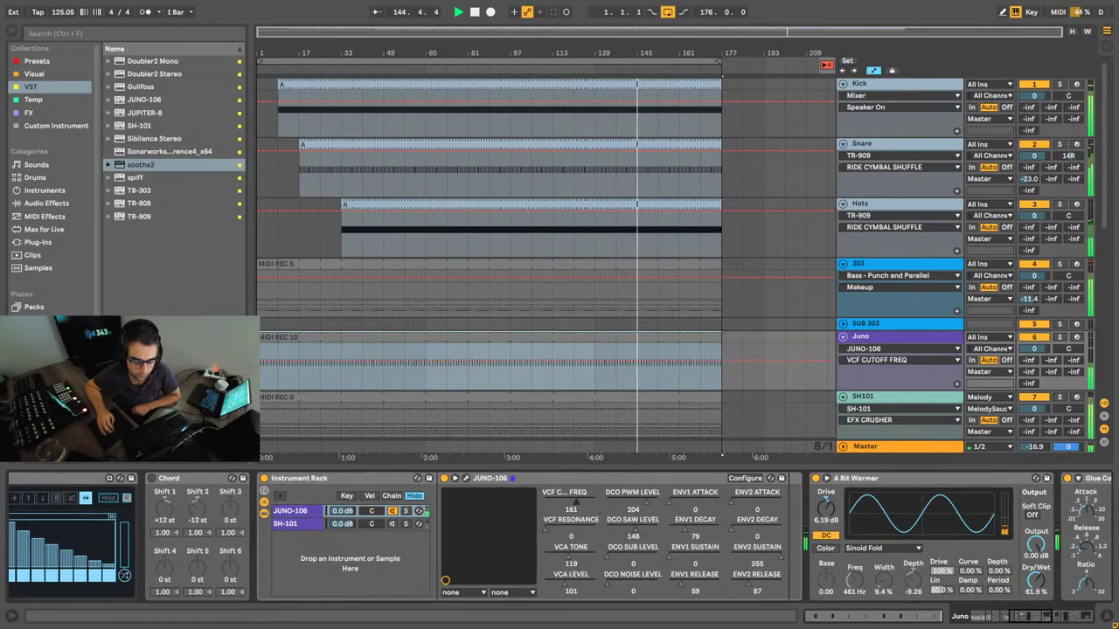
# Step: Reactivate the SH-101 chain, check its PL Just A Square preset, and deactivate the JUNO-106 chain
pyautogui.click(1049, 619)
pyautogui.moveTo(1049, 619); pyautogui.dragTo(1028, 617)
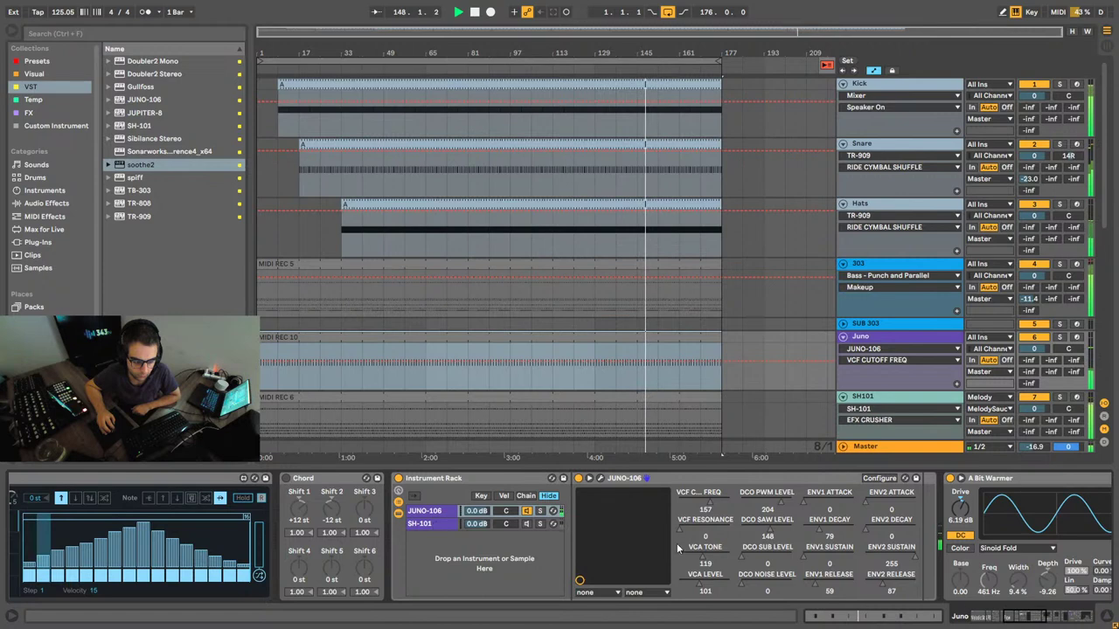
pyautogui.moveTo(1037, 619); pyautogui.dragTo(1030, 619)
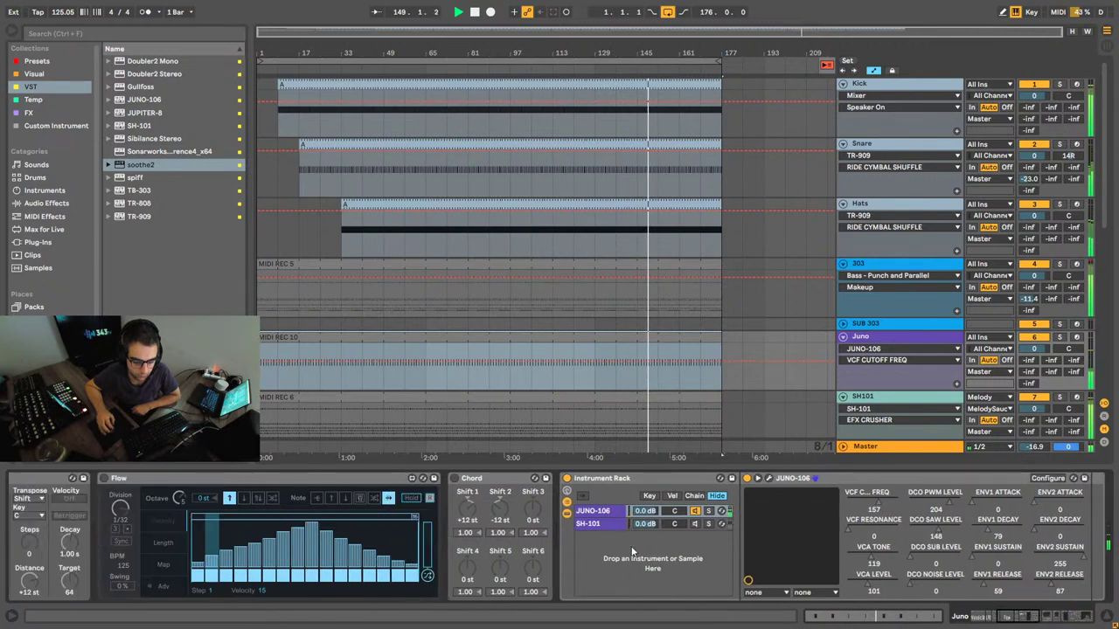
pyautogui.click(598, 524)
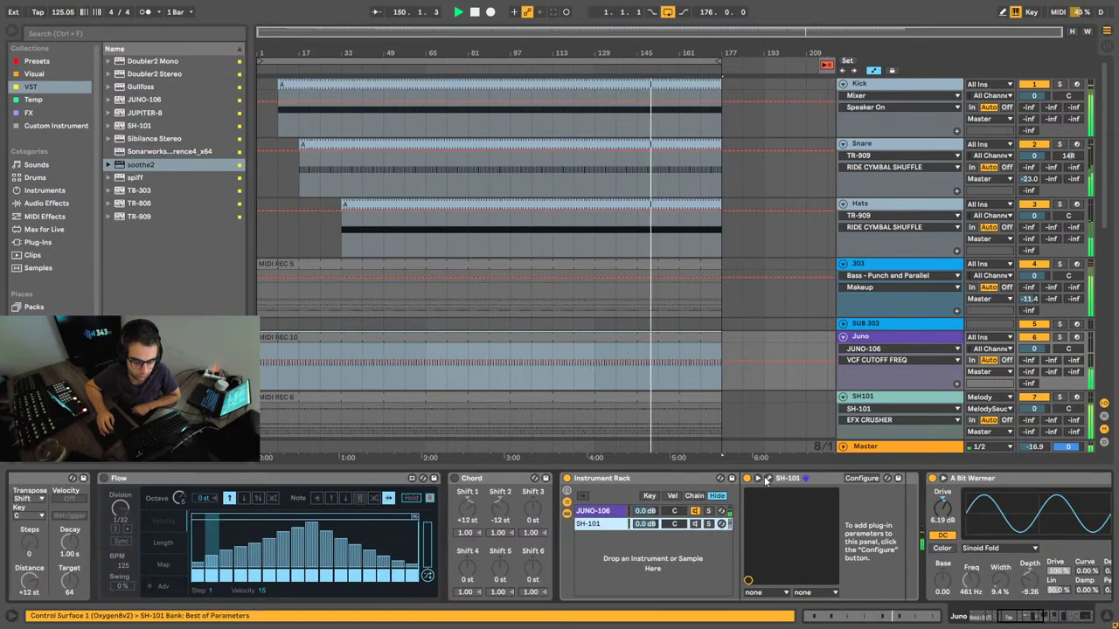
pyautogui.click(695, 525)
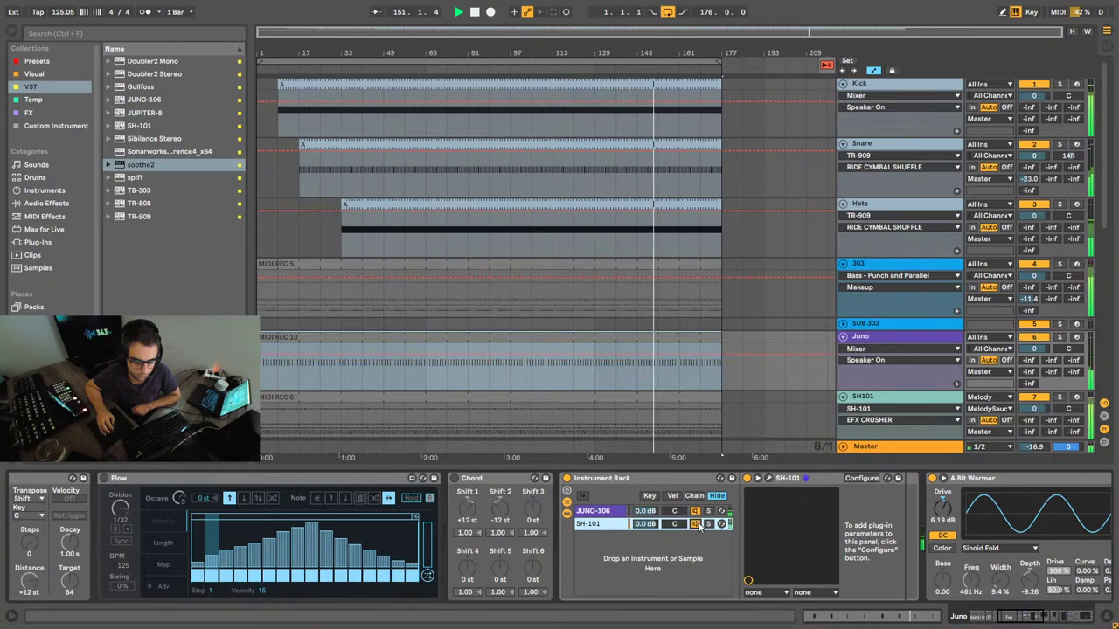
pyautogui.click(768, 479)
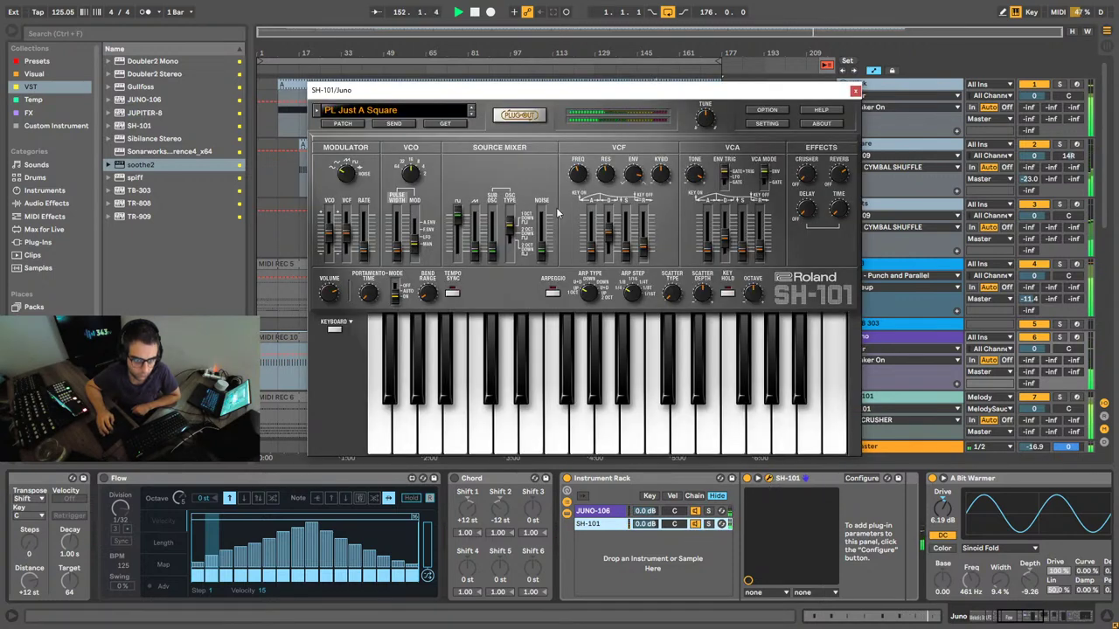
pyautogui.click(855, 91)
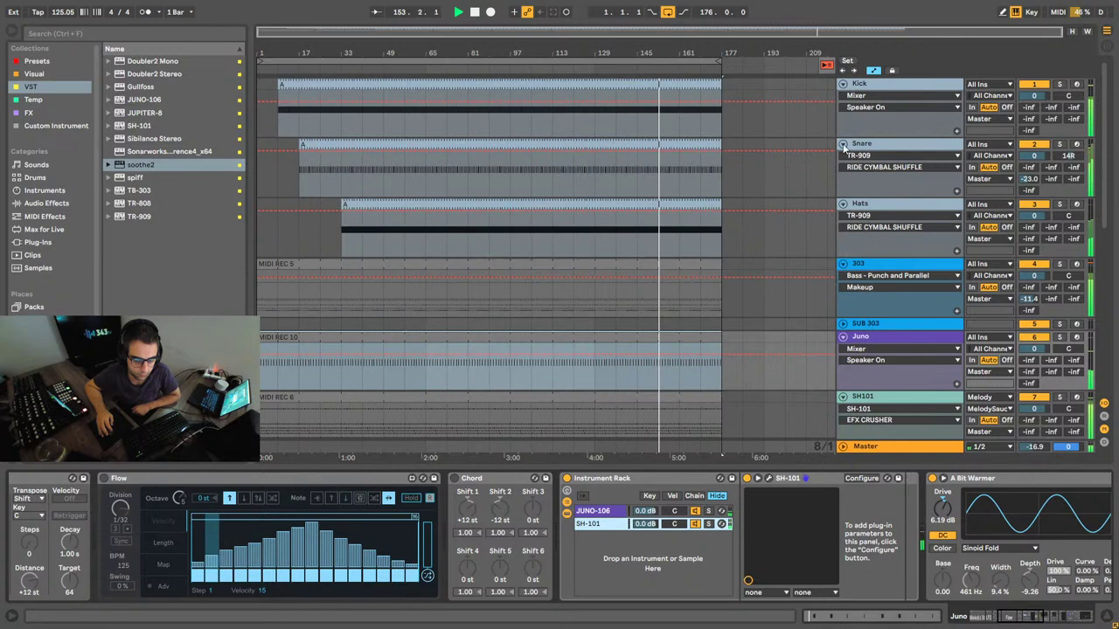
pyautogui.click(692, 512)
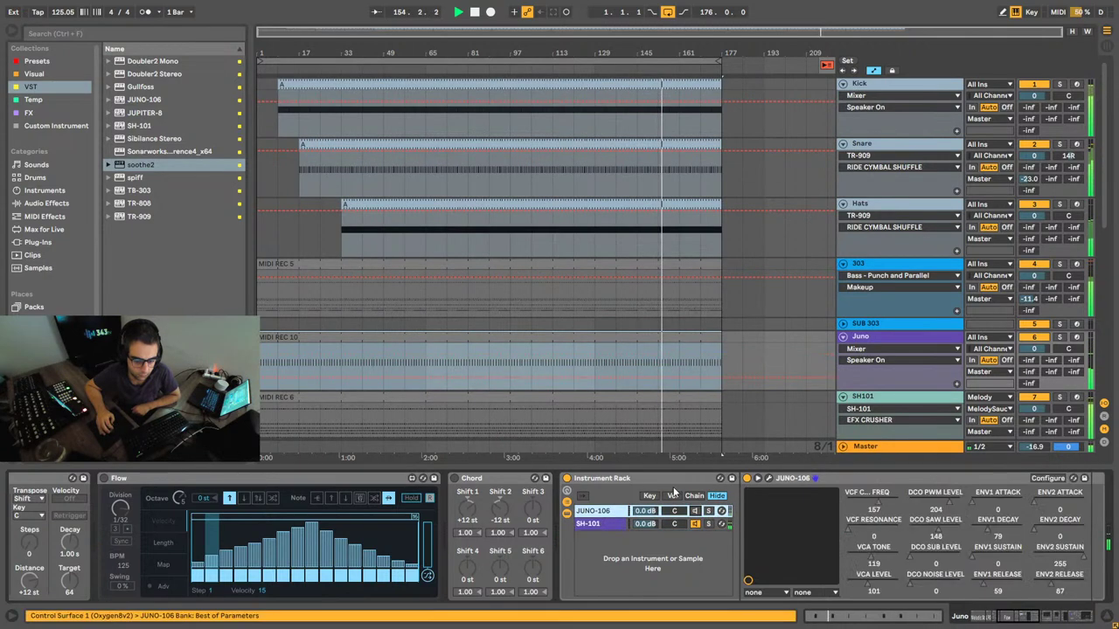
# Step: Solo the SH101 and Juno tracks together
pyautogui.scroll(-5, 549, 312)
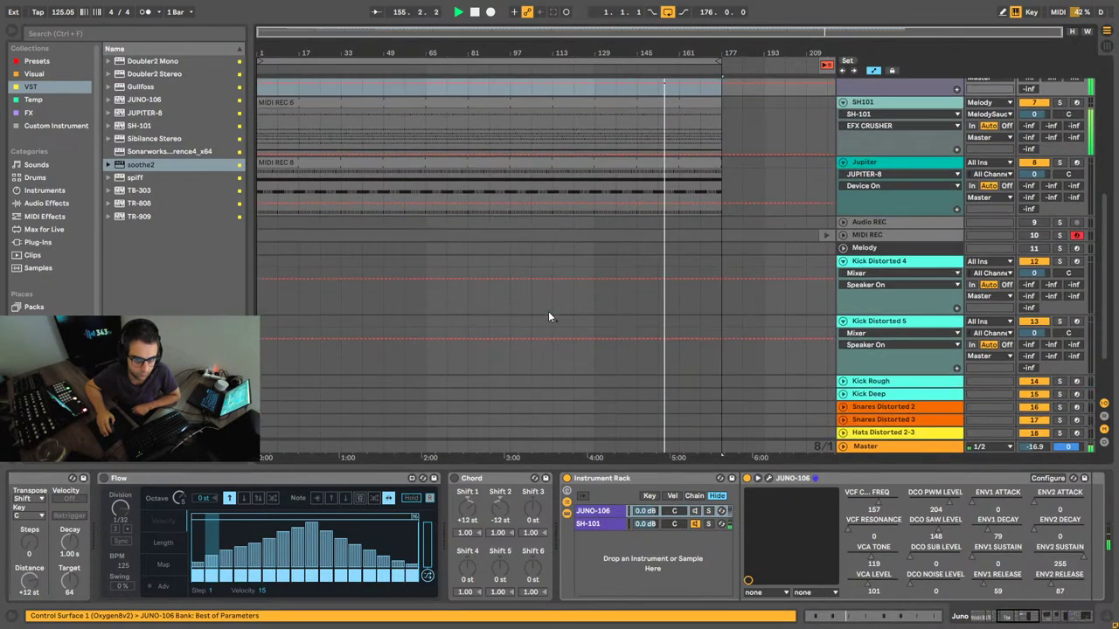
pyautogui.scroll(3, 548, 312)
pyautogui.click(375, 169)
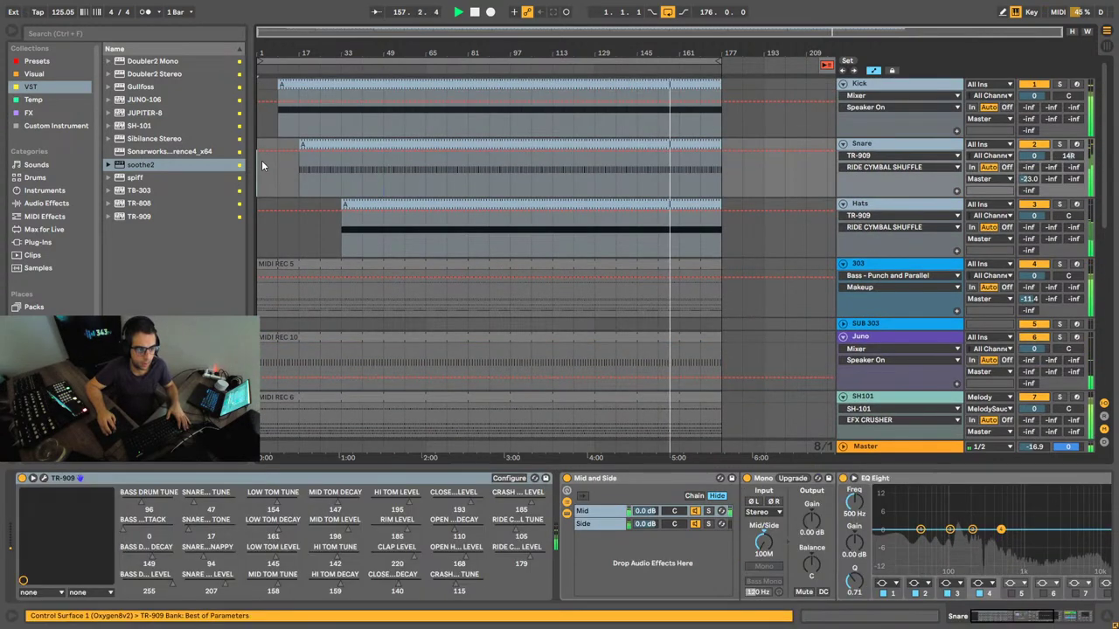
pyautogui.scroll(-2, 409, 209)
pyautogui.scroll(-3, 409, 209)
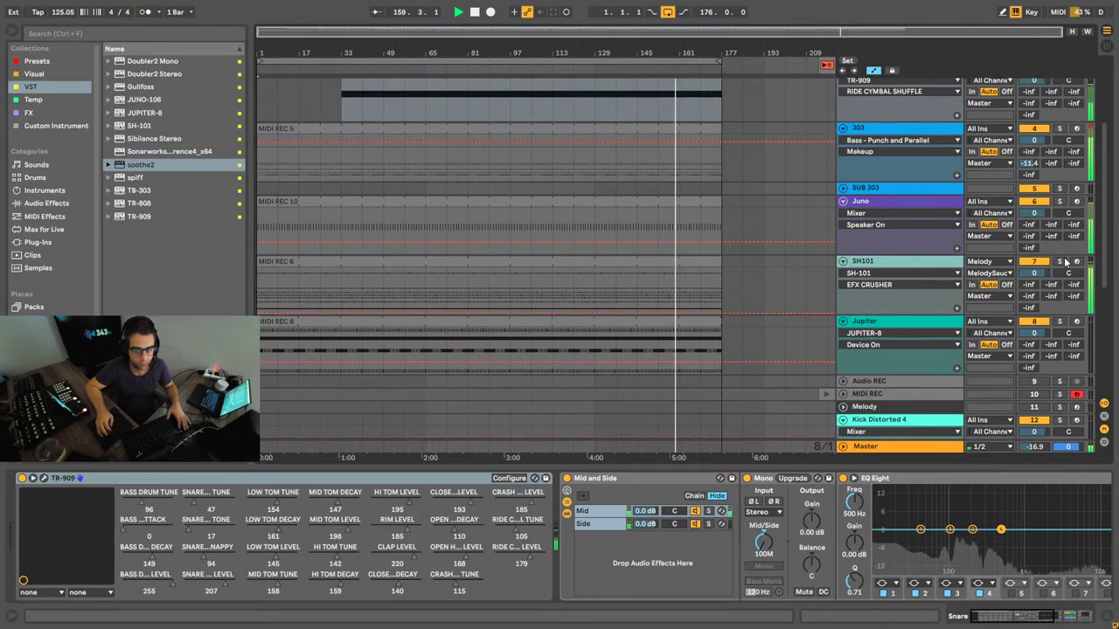
pyautogui.click(968, 262)
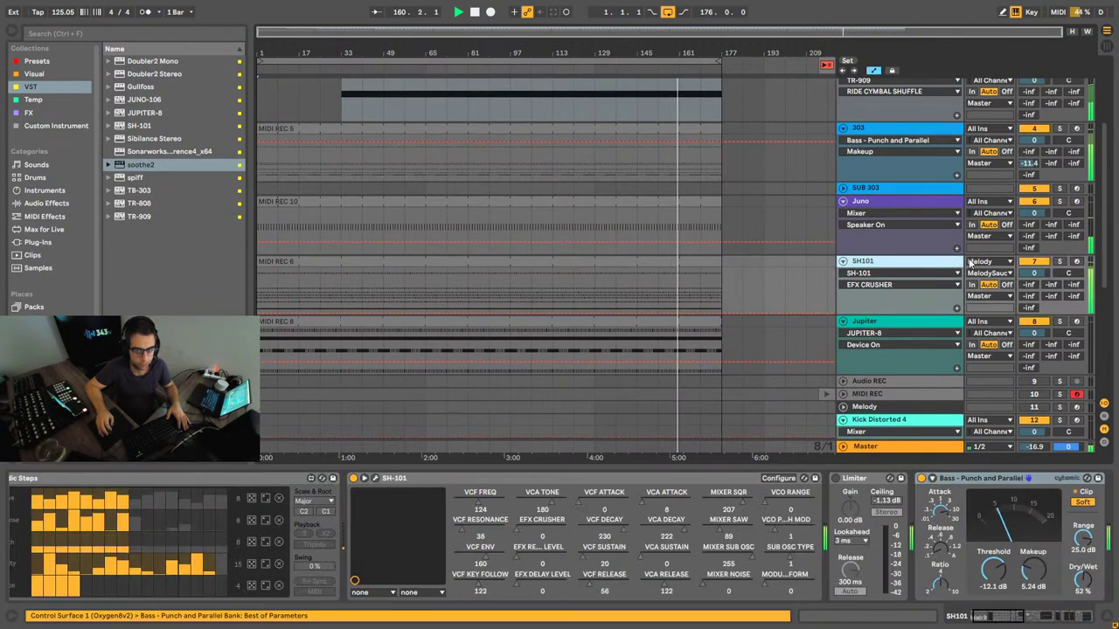
pyautogui.click(1059, 261)
pyautogui.keyDown('ctrl'); pyautogui.click(1059, 201); pyautogui.keyUp('ctrl')
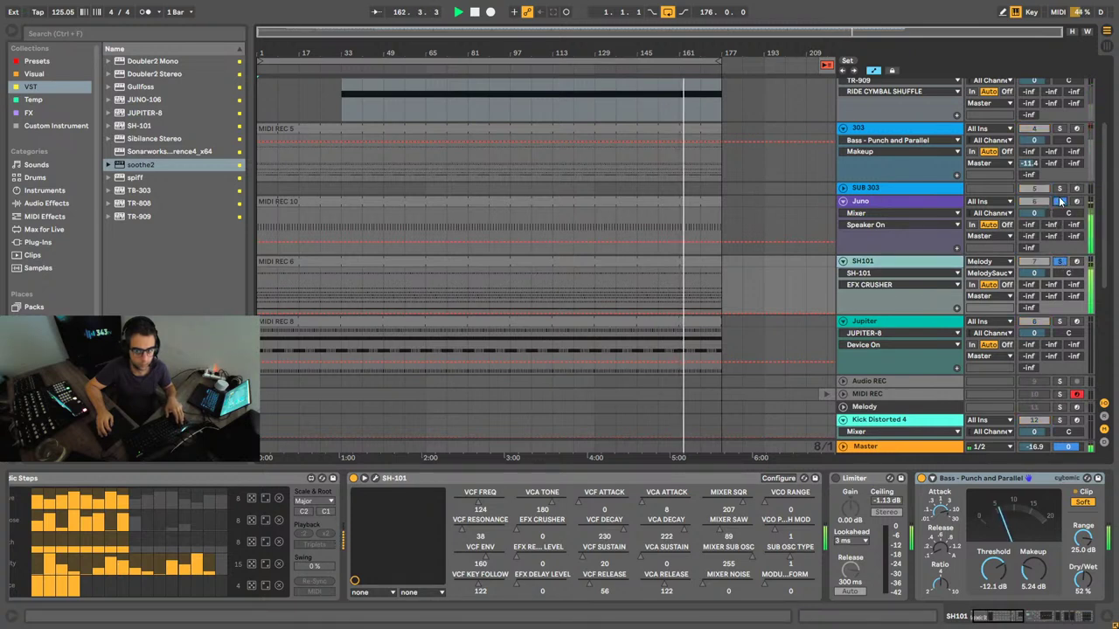
# Step: Switch the Juno's Instrument Rack back to the JUNO-106 chain, with the SH-101 chain deactivated
pyautogui.click(880, 210)
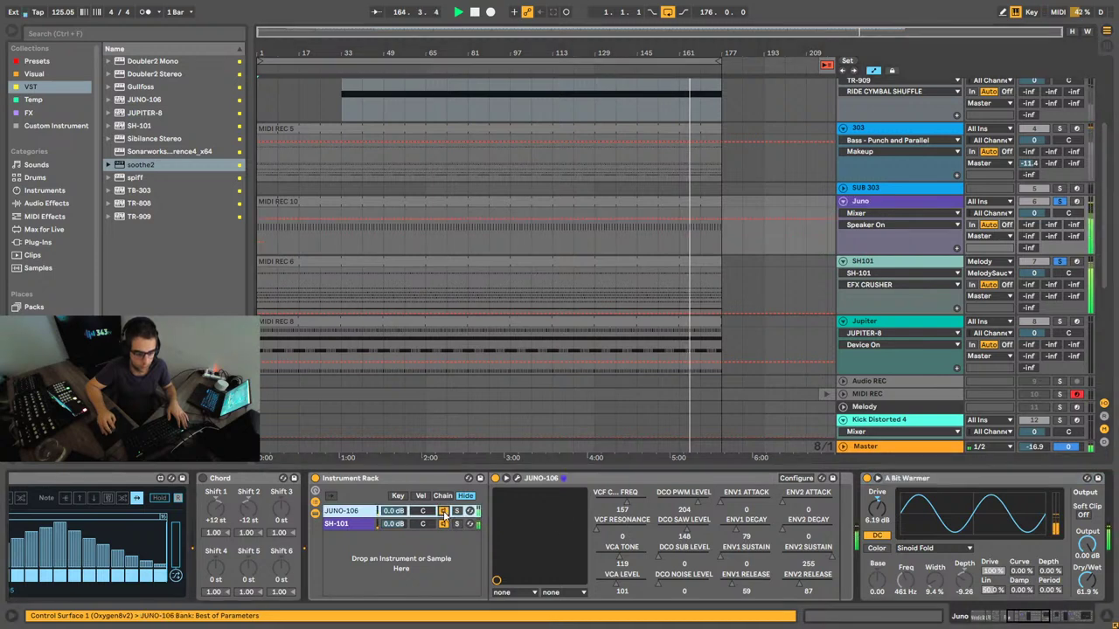
pyautogui.click(336, 522)
pyautogui.click(340, 511)
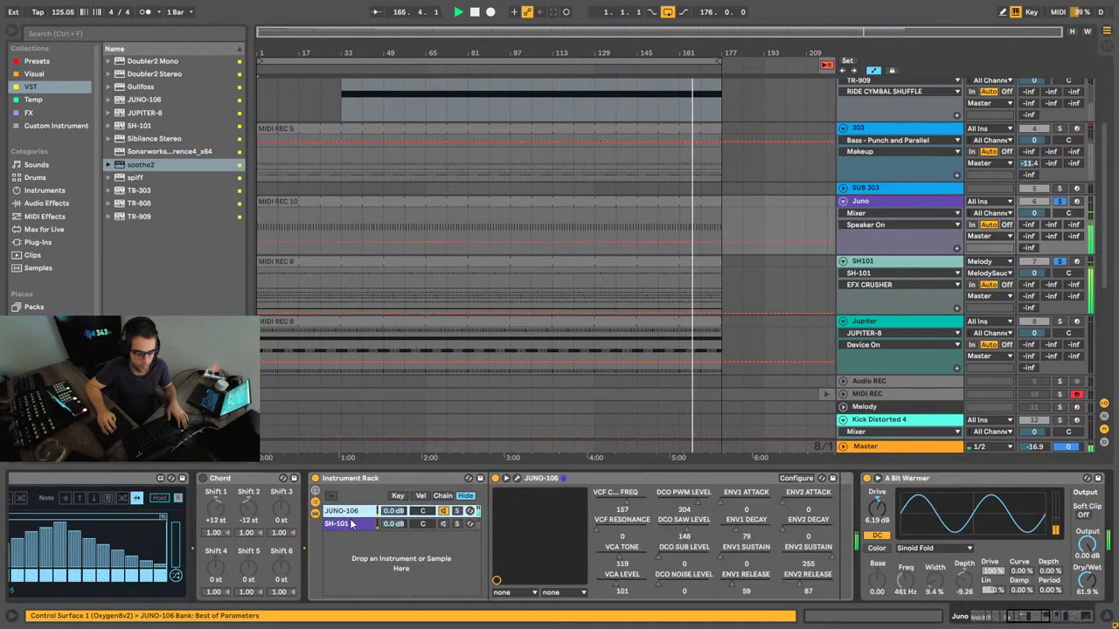
# Step: Open the JUNO-106 synth and load the preset PL Tribal Repeat
pyautogui.click(516, 480)
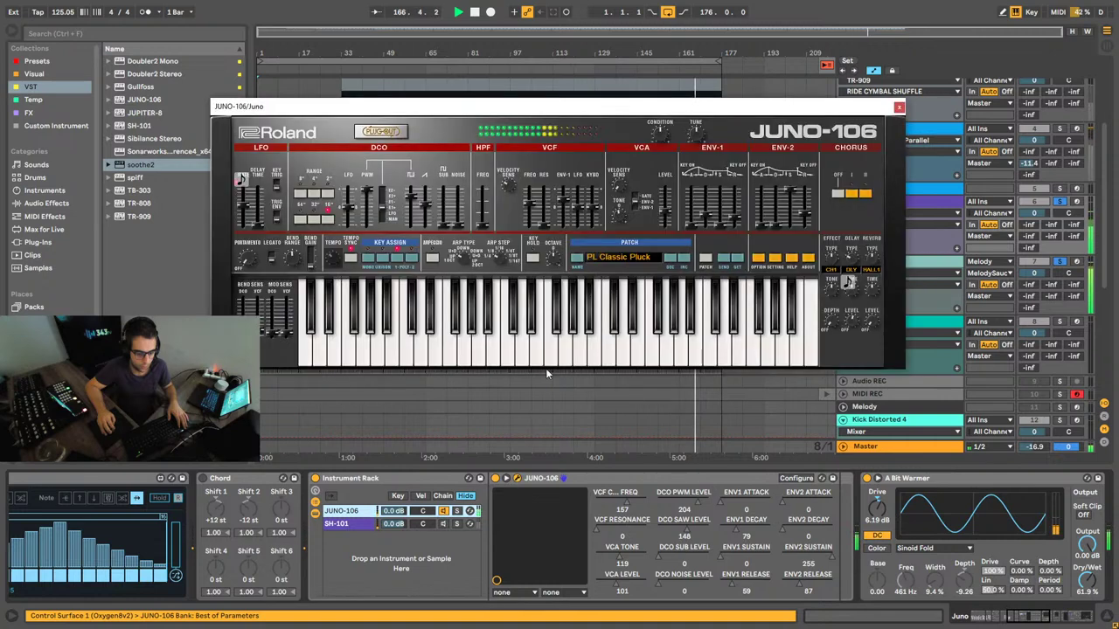
pyautogui.click(618, 257)
pyautogui.moveTo(622, 276)
pyautogui.click(686, 547)
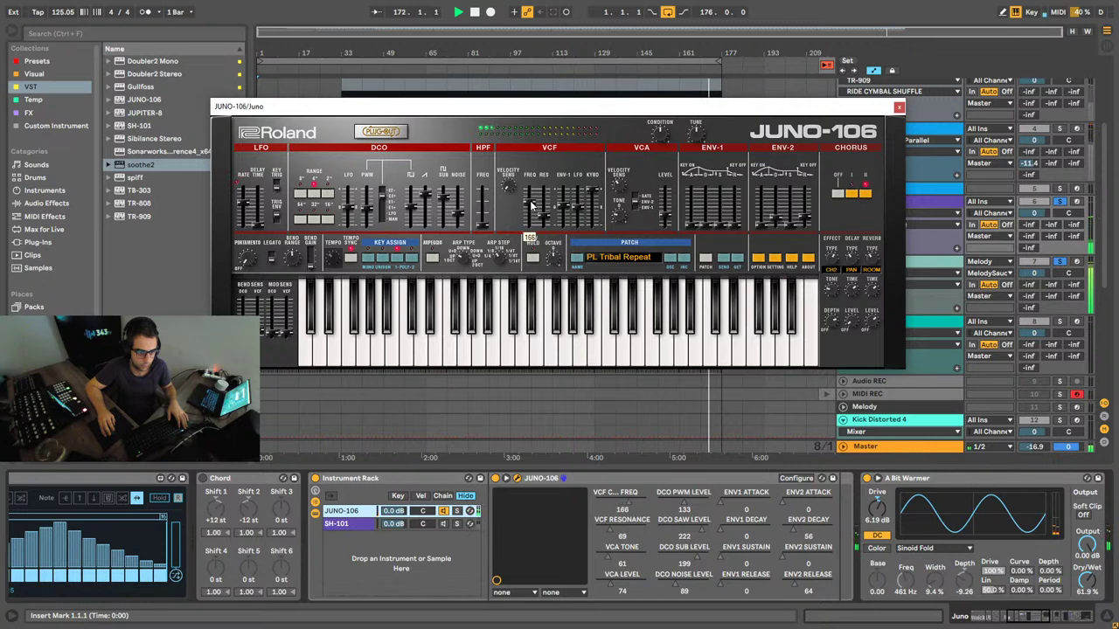
# Step: Set the JUNO-106's VCF cutoff to 204 and resonance to 61, and its ENV-2 decay to 133 and release to 51
pyautogui.moveTo(543, 214); pyautogui.dragTo(545, 220)
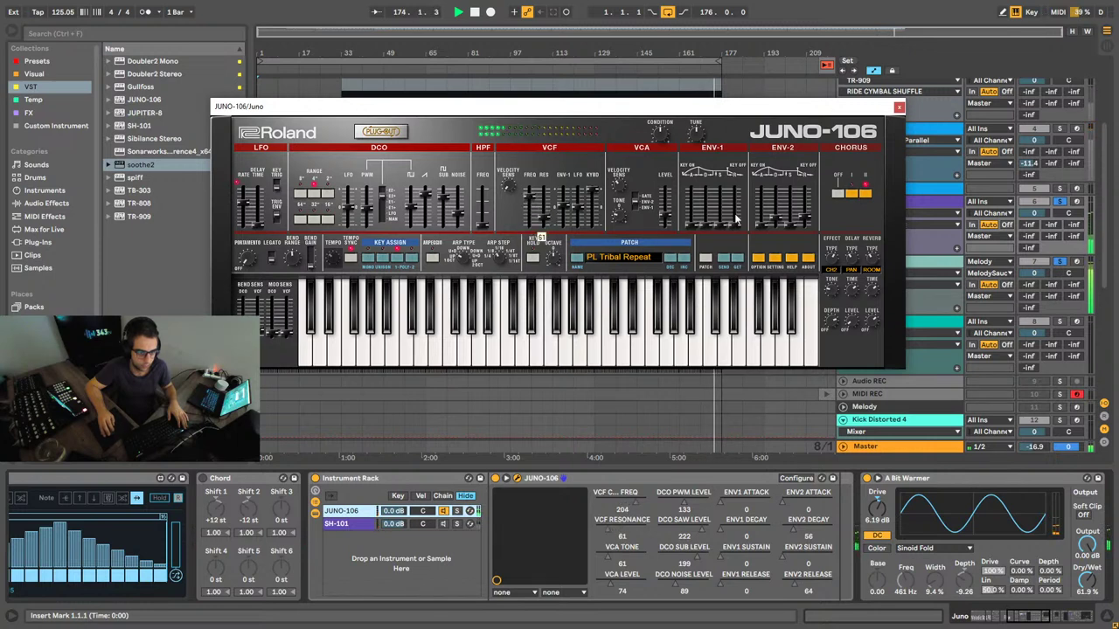
pyautogui.moveTo(773, 218); pyautogui.dragTo(777, 205)
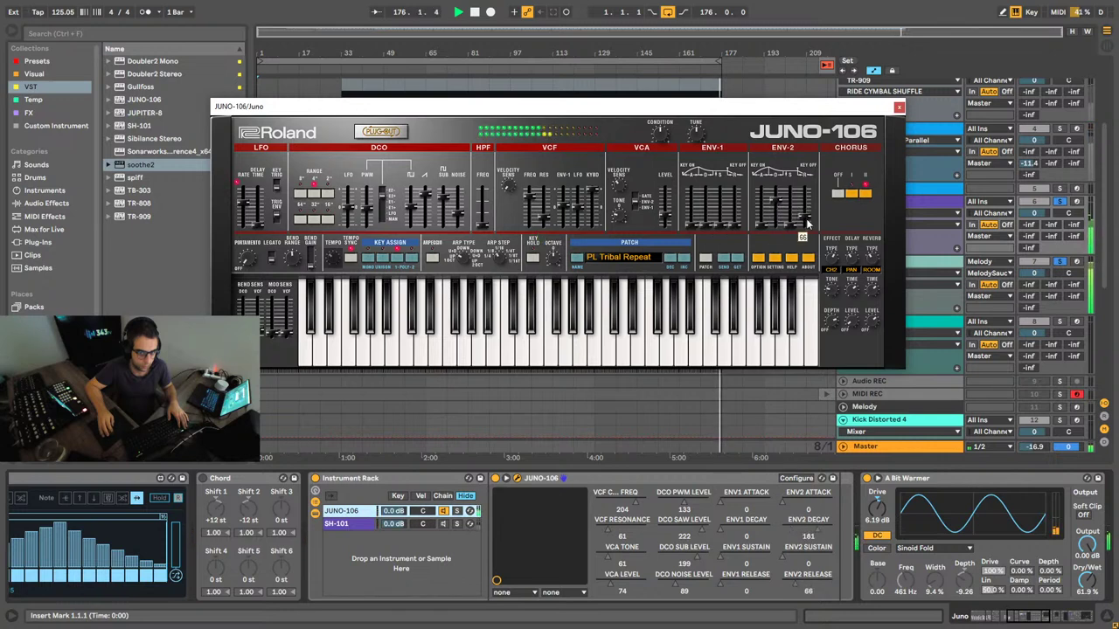
pyautogui.moveTo(774, 204); pyautogui.dragTo(776, 212)
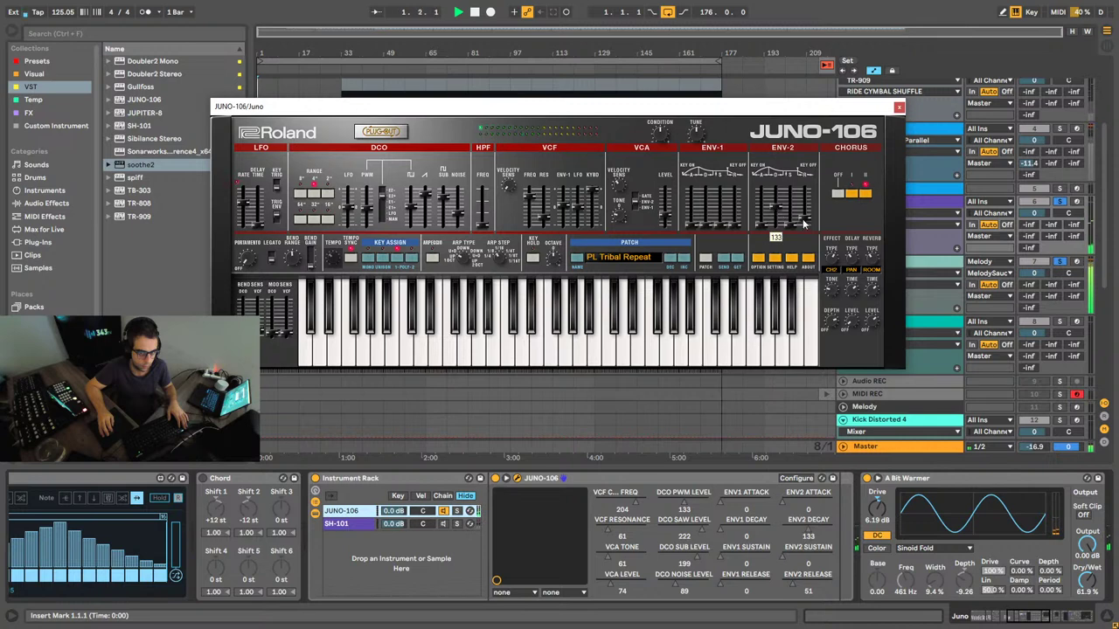
# Step: Set the JUNO-106's ENV-2 decay to 71, replace the patch with the preset PL OG Pluck, and close the synth window
pyautogui.moveTo(805, 222); pyautogui.dragTo(805, 226)
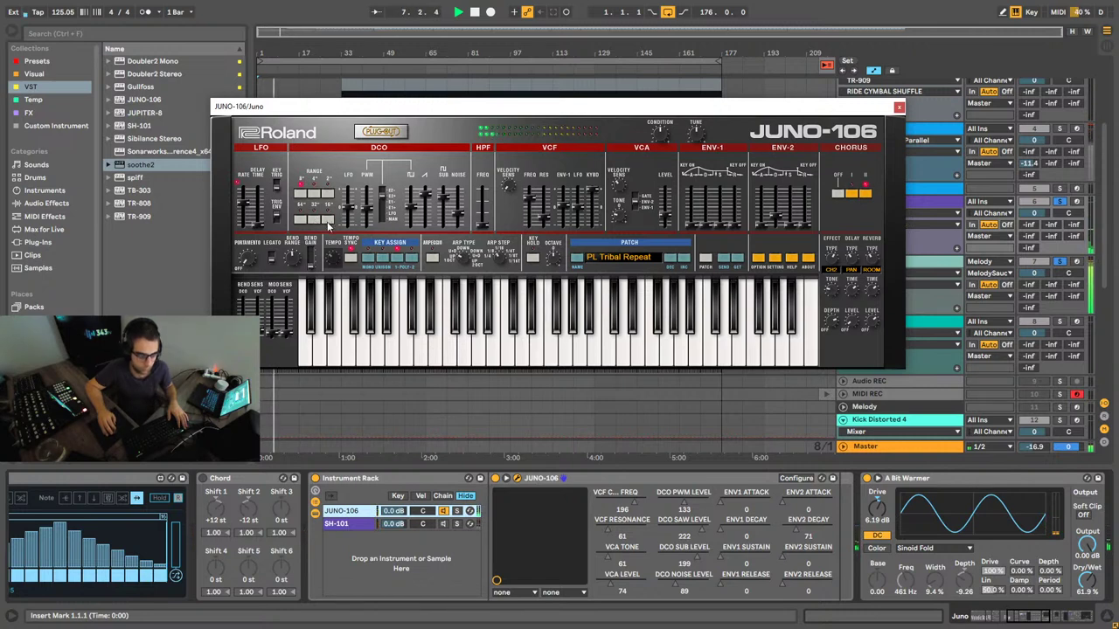
pyautogui.click(566, 259)
pyautogui.moveTo(625, 275)
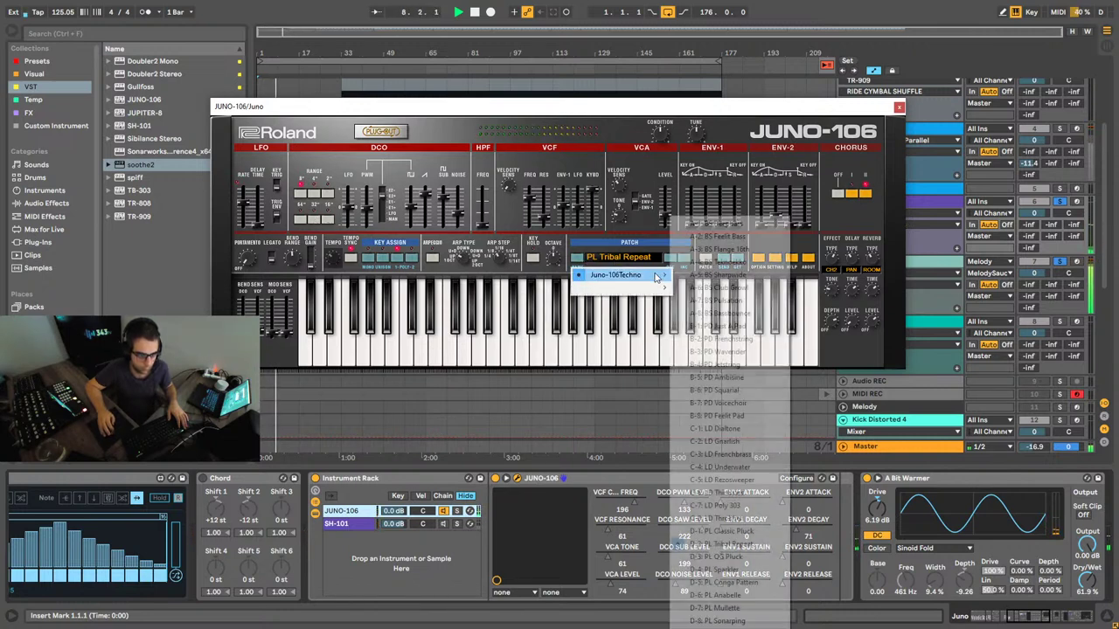
pyautogui.click(737, 557)
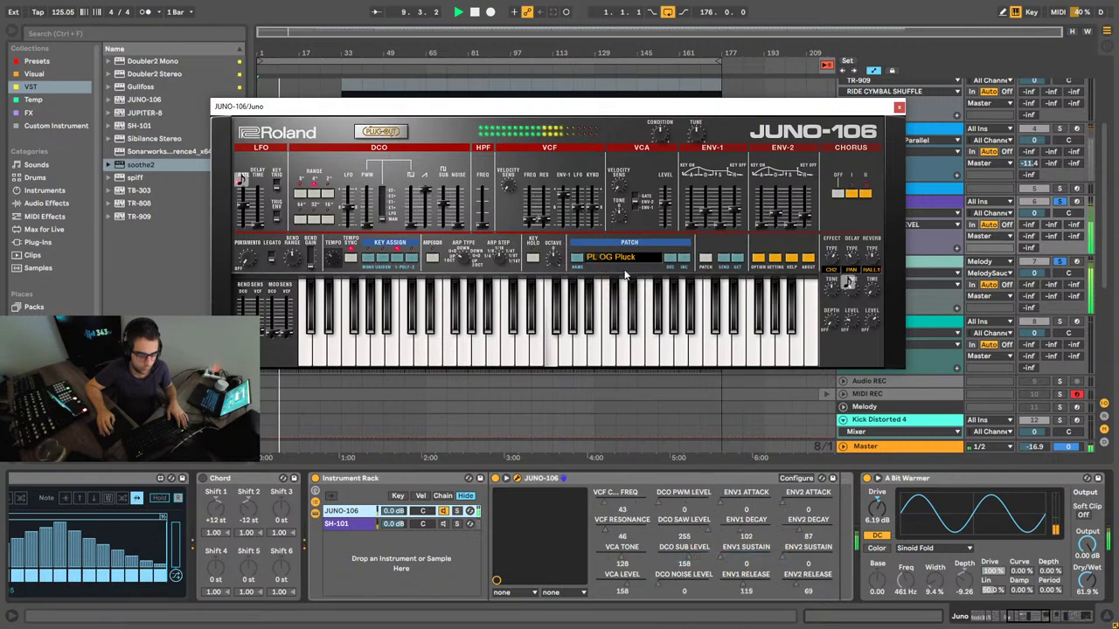
pyautogui.click(899, 107)
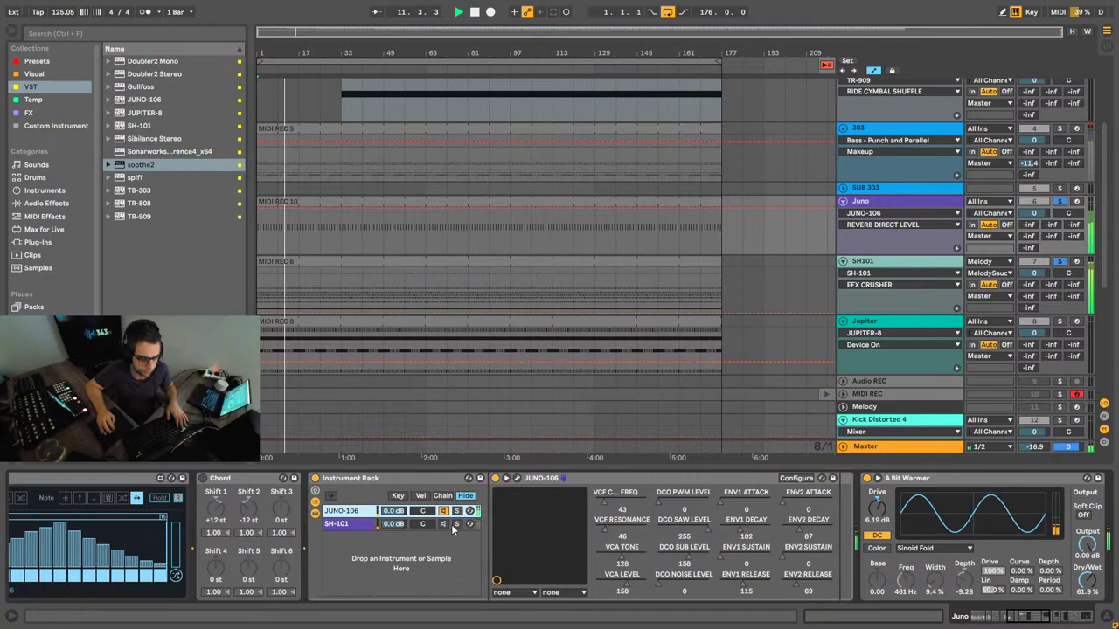
# Step: Switch the Juno's Instrument Rack from the JUNO-106 chain to the SH-101 chain and turn off the LFO MIDI device
pyautogui.click(340, 523)
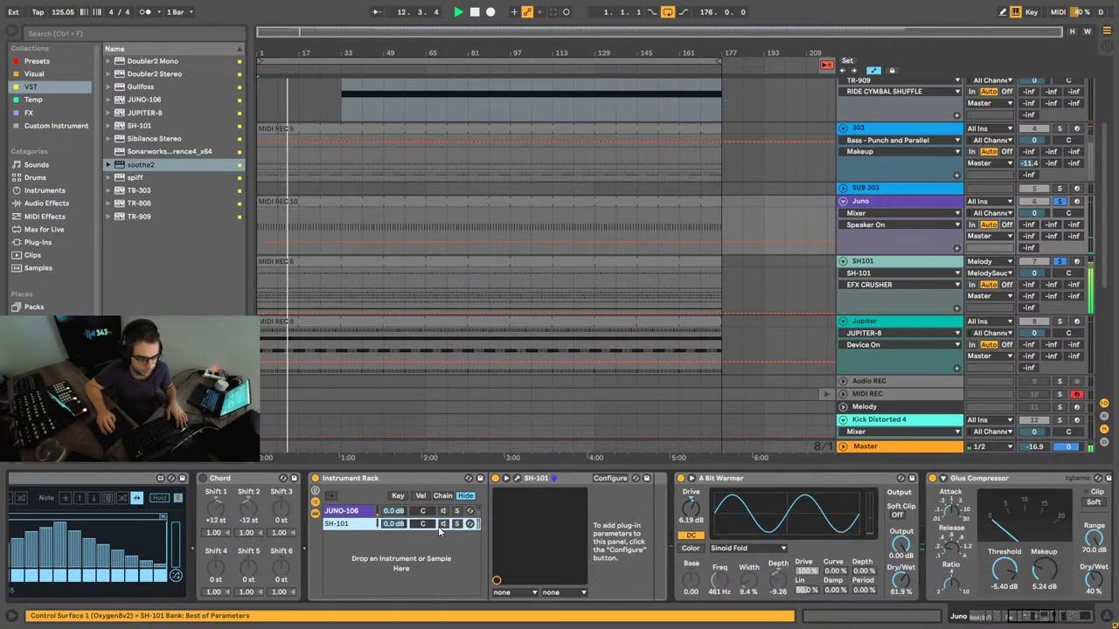
pyautogui.click(442, 524)
pyautogui.moveTo(997, 616); pyautogui.dragTo(956, 616)
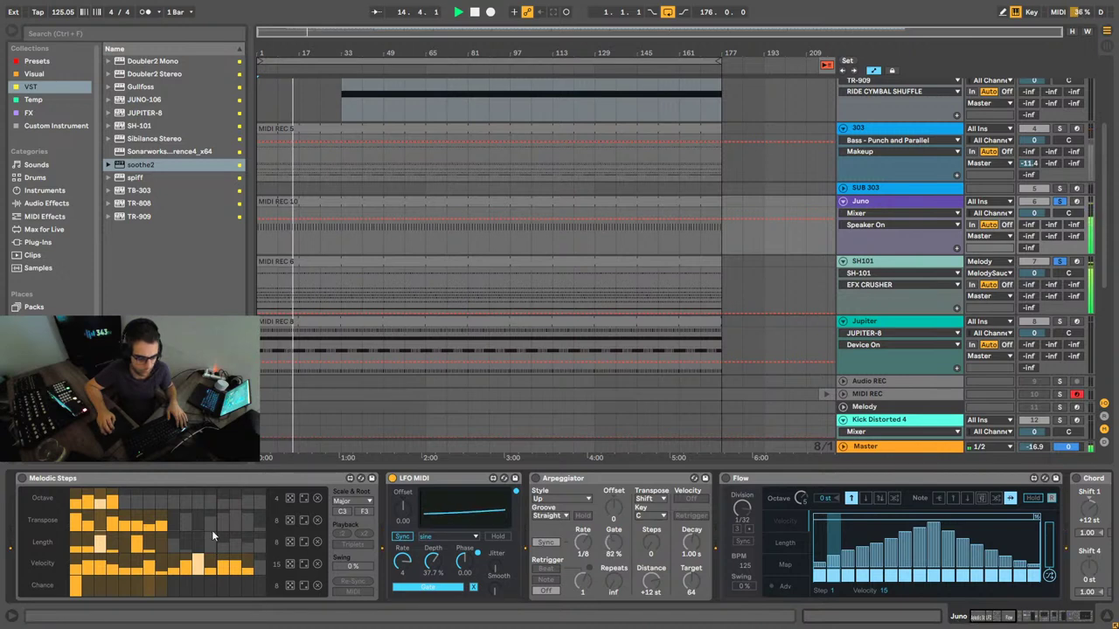
pyautogui.moveTo(994, 616); pyautogui.dragTo(1010, 617)
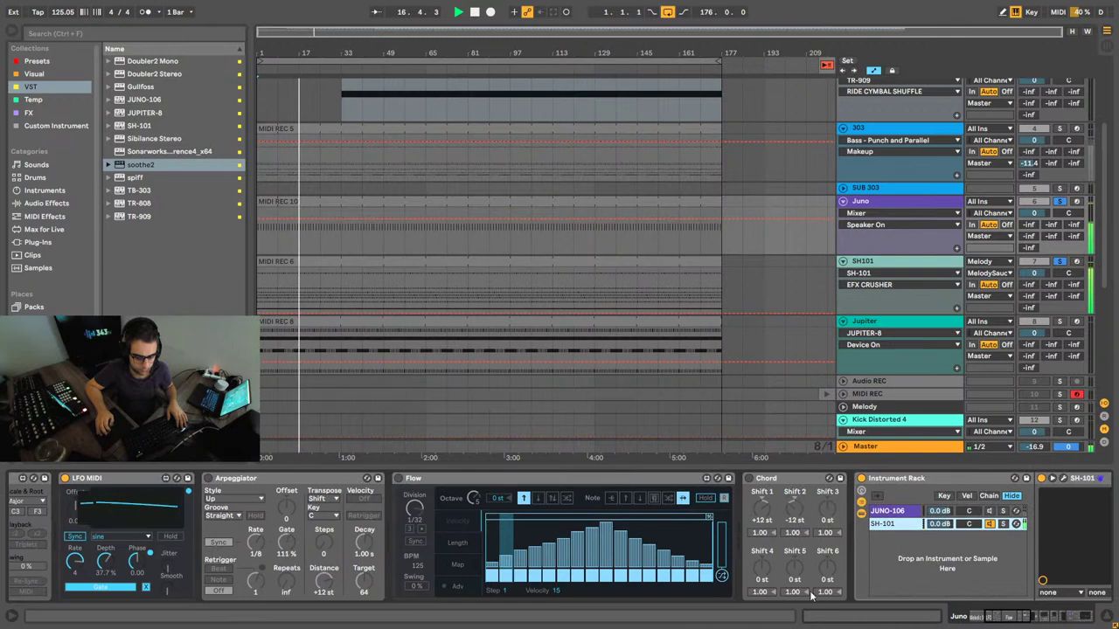
pyautogui.click(64, 478)
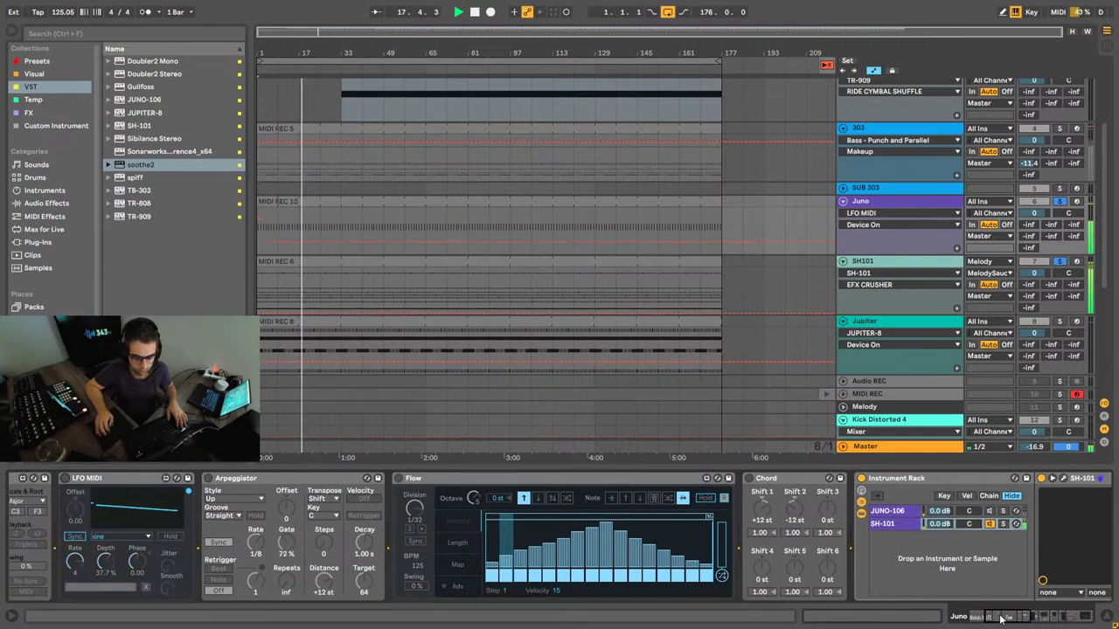
# Step: Deactivate the SH-101 chain in the Juno's rack and add the Kick, Snare and 303 tracks to the solo selection
pyautogui.moveTo(999, 617); pyautogui.dragTo(1016, 616)
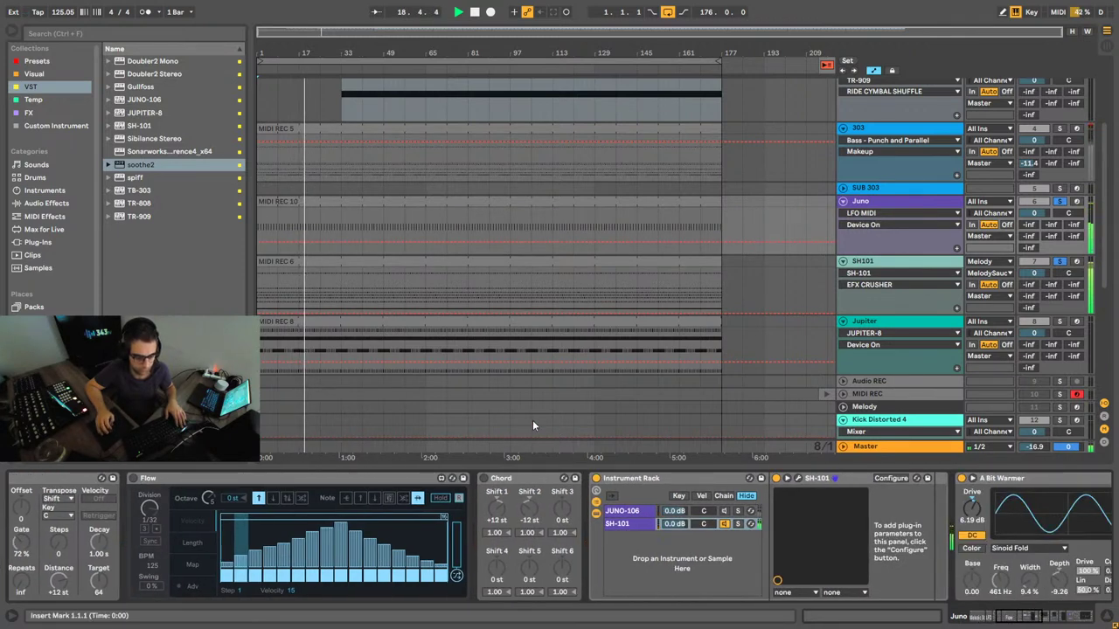
pyautogui.click(723, 524)
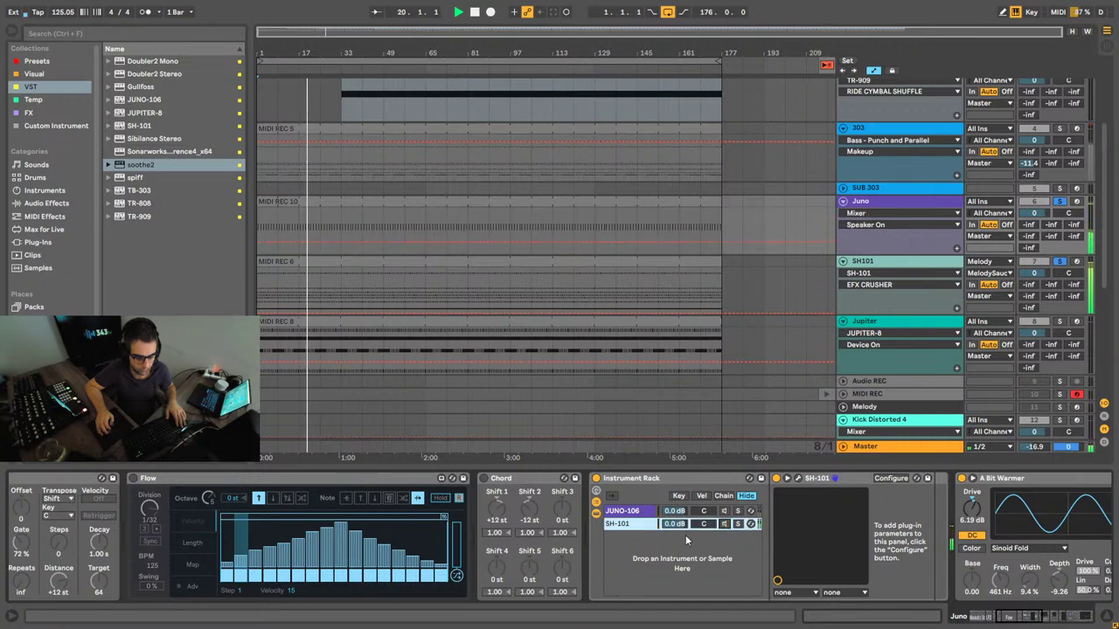
pyautogui.scroll(3, 374, 277)
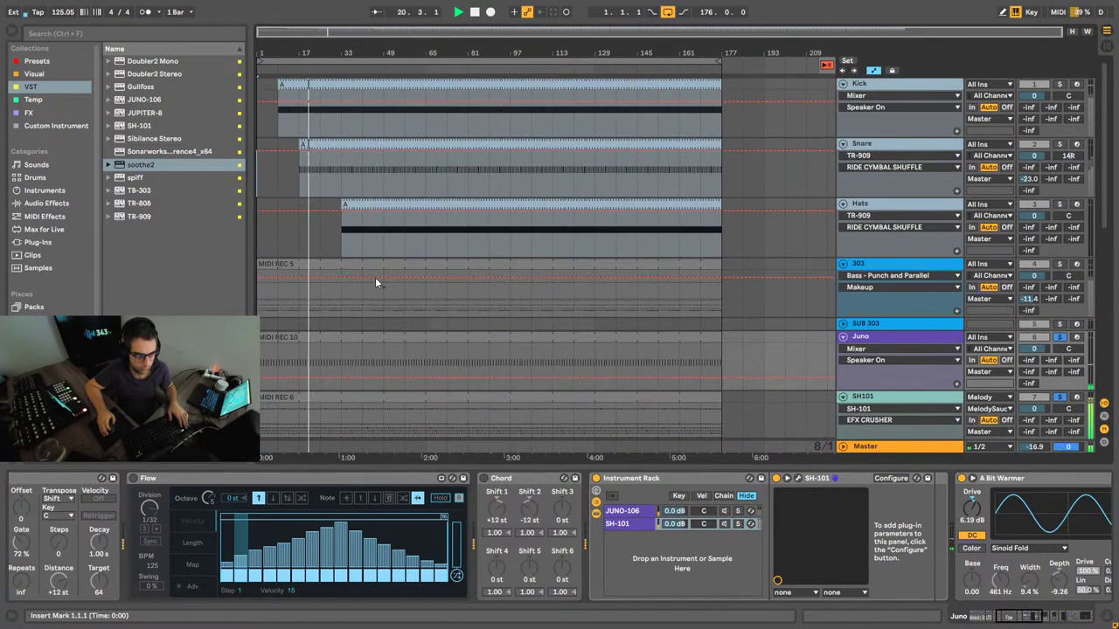
pyautogui.click(309, 145)
pyautogui.click(1059, 84)
pyautogui.click(1060, 144)
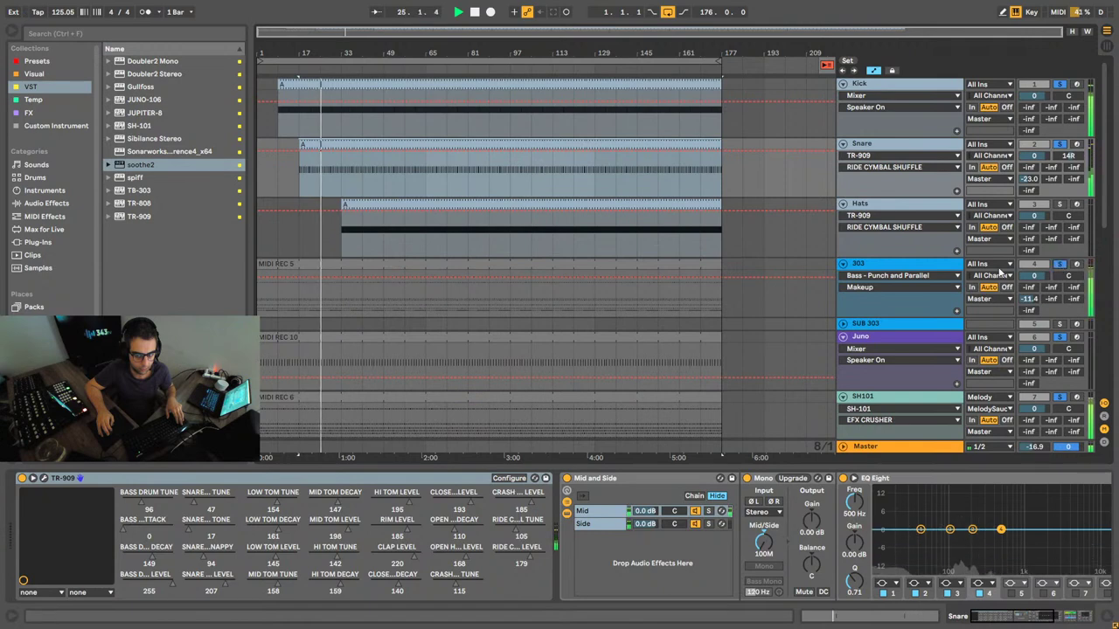
# Step: Look through the 303 track's device chain and set the track volume to -2.0 dB
pyautogui.click(889, 264)
pyautogui.moveTo(981, 618); pyautogui.dragTo(1077, 616)
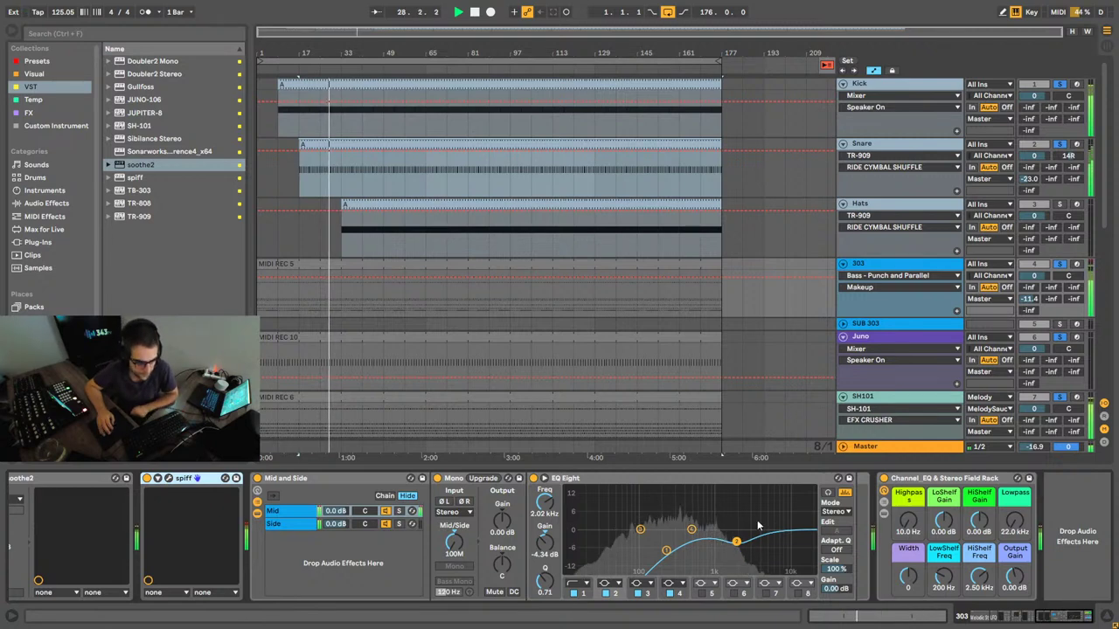
pyautogui.click(1052, 616)
pyautogui.moveTo(1052, 615)
pyautogui.mouseDown()
pyautogui.moveTo(1003, 605)
pyautogui.moveTo(1037, 607)
pyautogui.mouseUp()
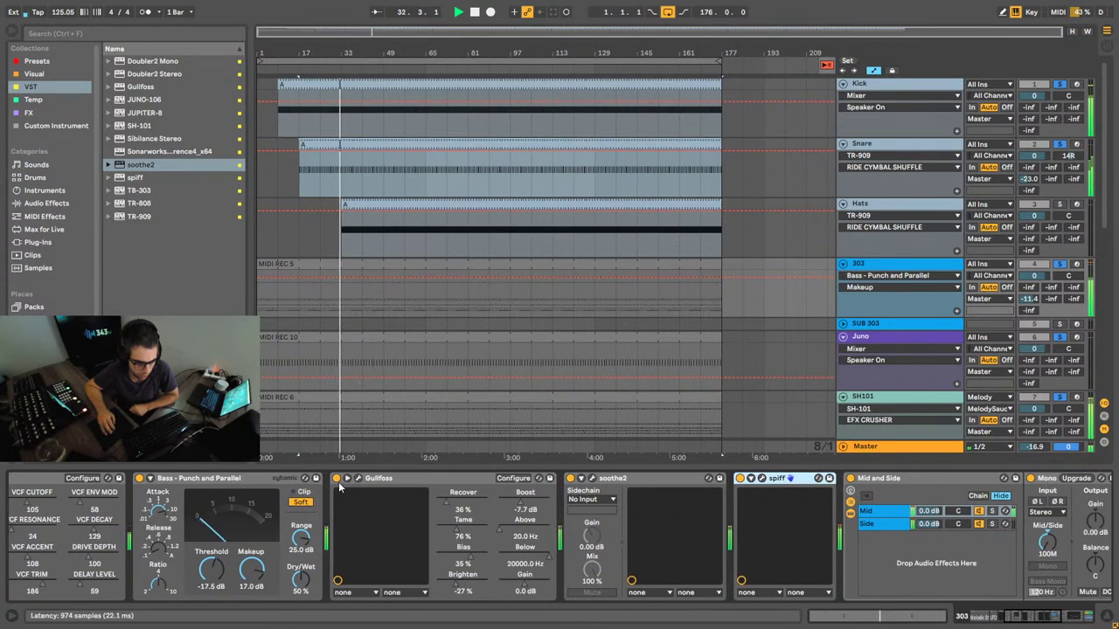
pyautogui.click(347, 479)
pyautogui.click(347, 480)
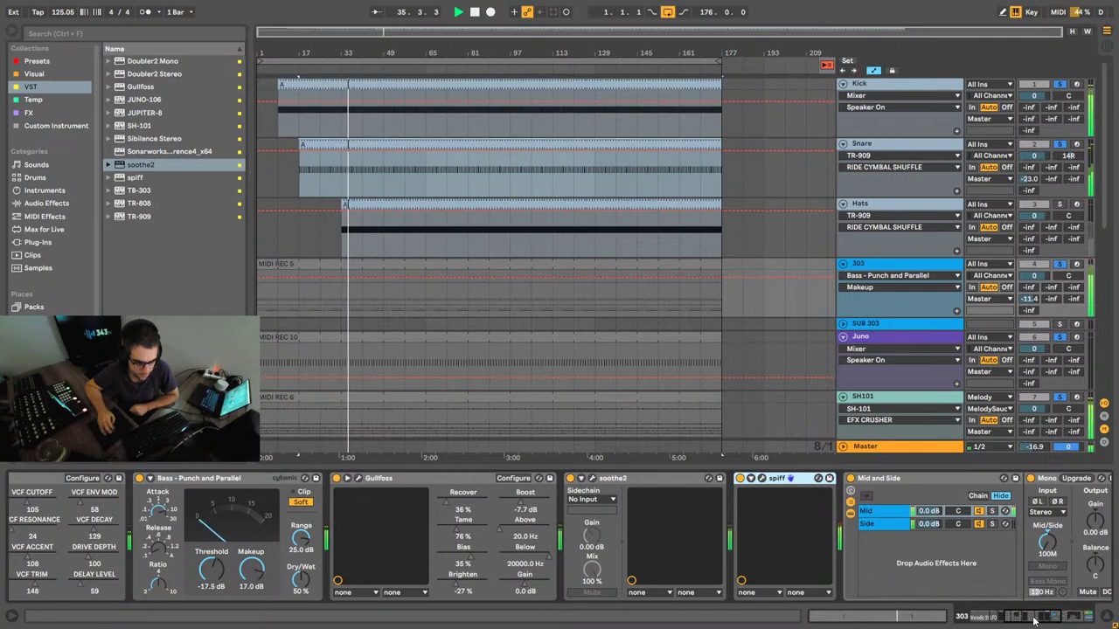
pyautogui.hscroll(3, 663, 520)
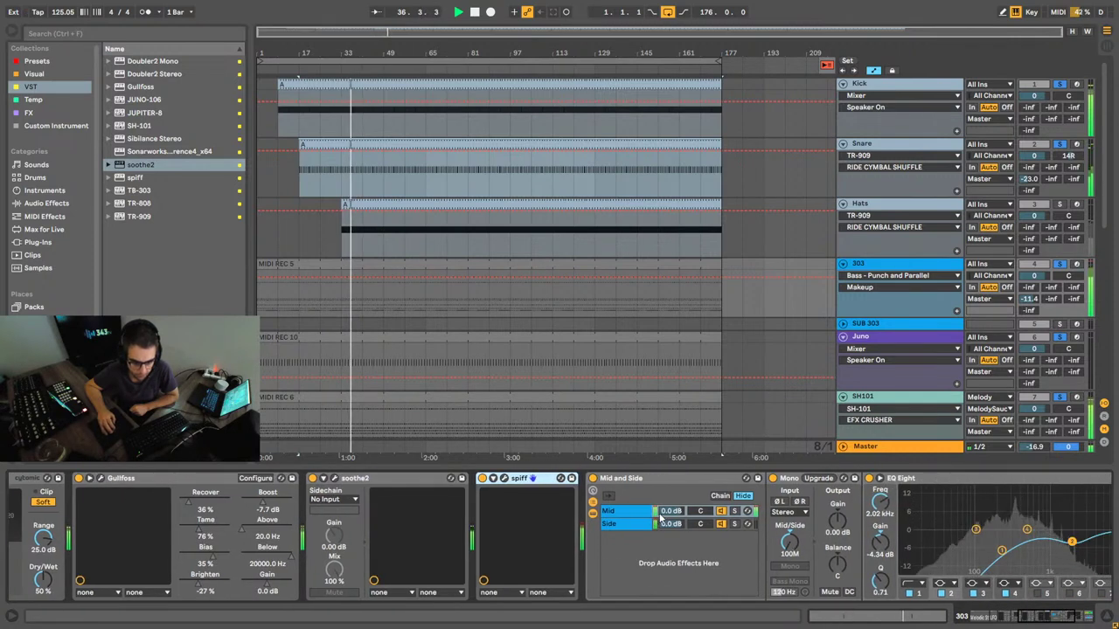
pyautogui.moveTo(1033, 275); pyautogui.dragTo(1034, 283)
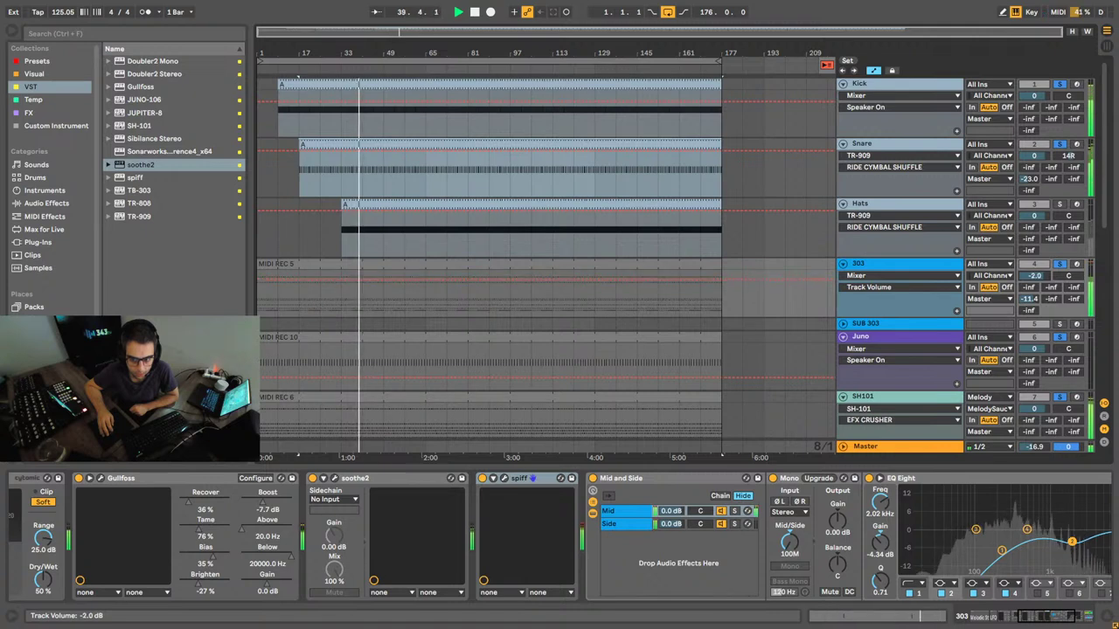
# Step: Insert the Multiband Dynamics audio effect into the 303 track's chain between Bass - Punch and Parallel and Gullfoss
pyautogui.moveTo(1046, 617); pyautogui.dragTo(1068, 619)
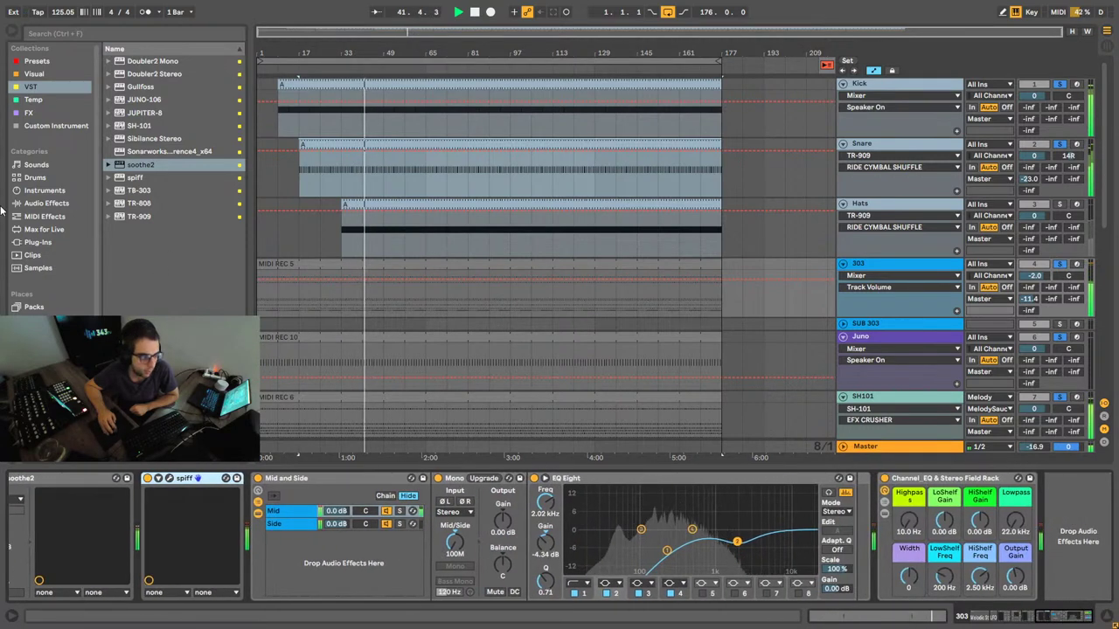
pyautogui.click(48, 203)
pyautogui.click(158, 282)
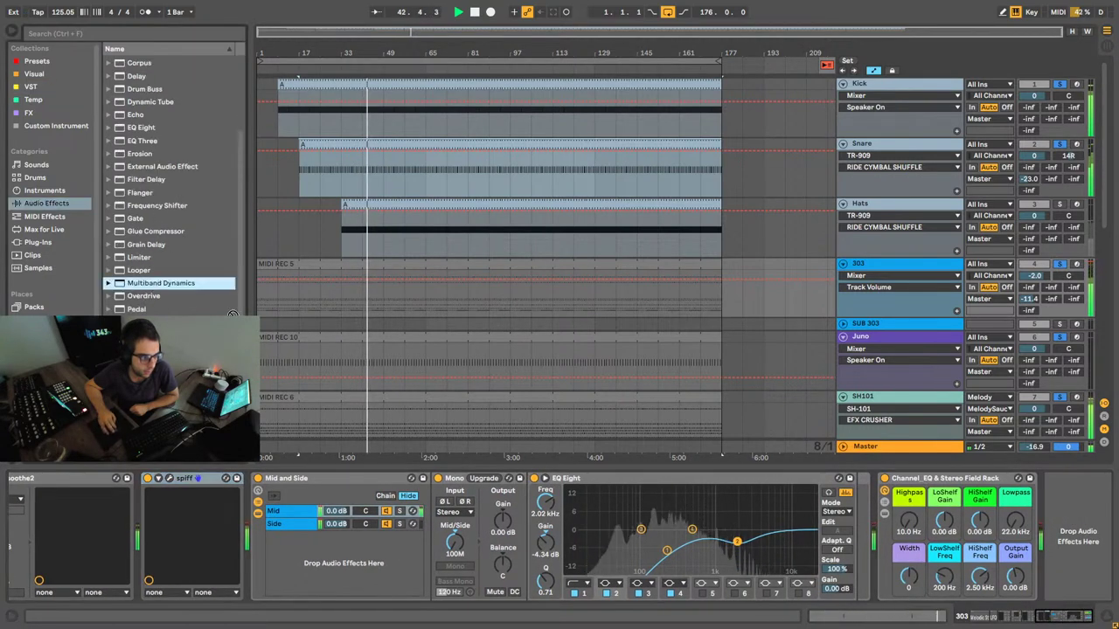
pyautogui.moveTo(992, 548); pyautogui.dragTo(11, 534)
pyautogui.hscroll(-4, 209, 533)
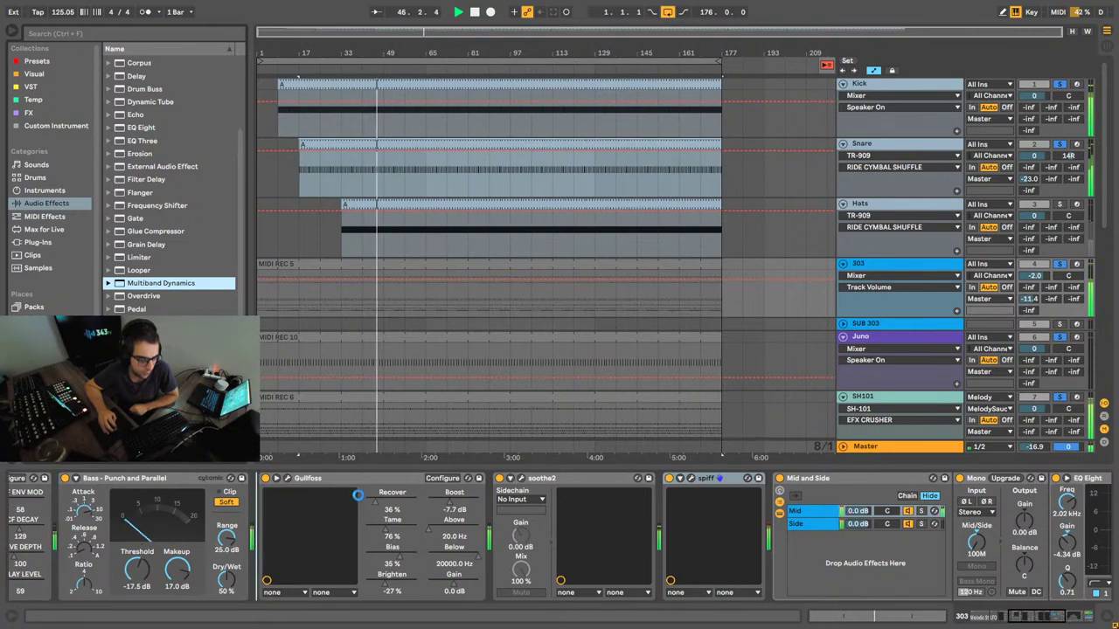
pyautogui.moveTo(359, 493); pyautogui.dragTo(361, 494)
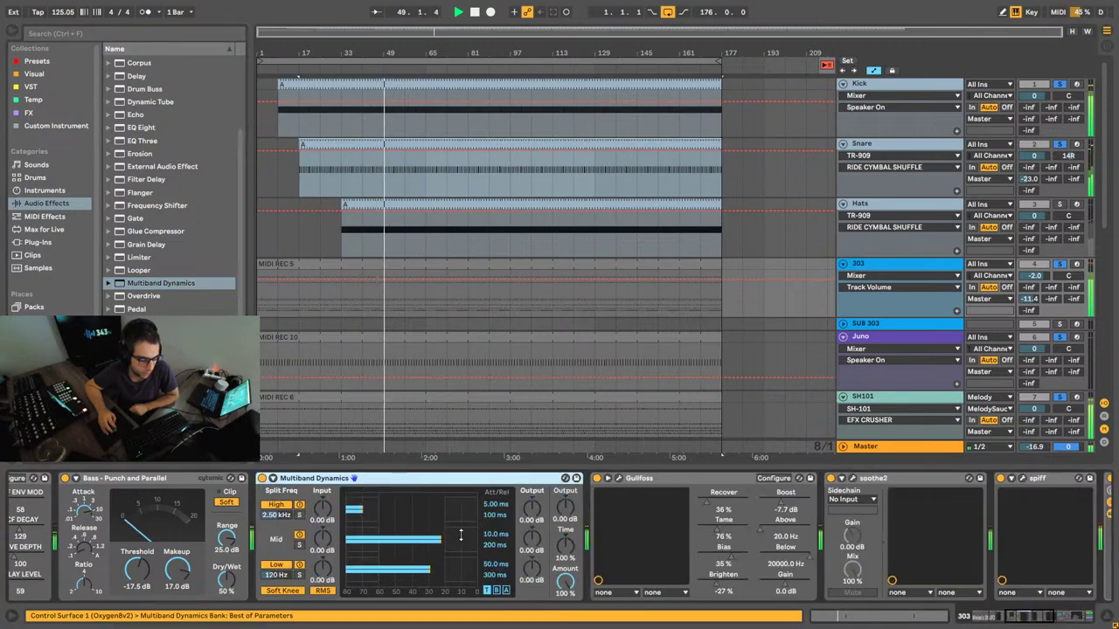
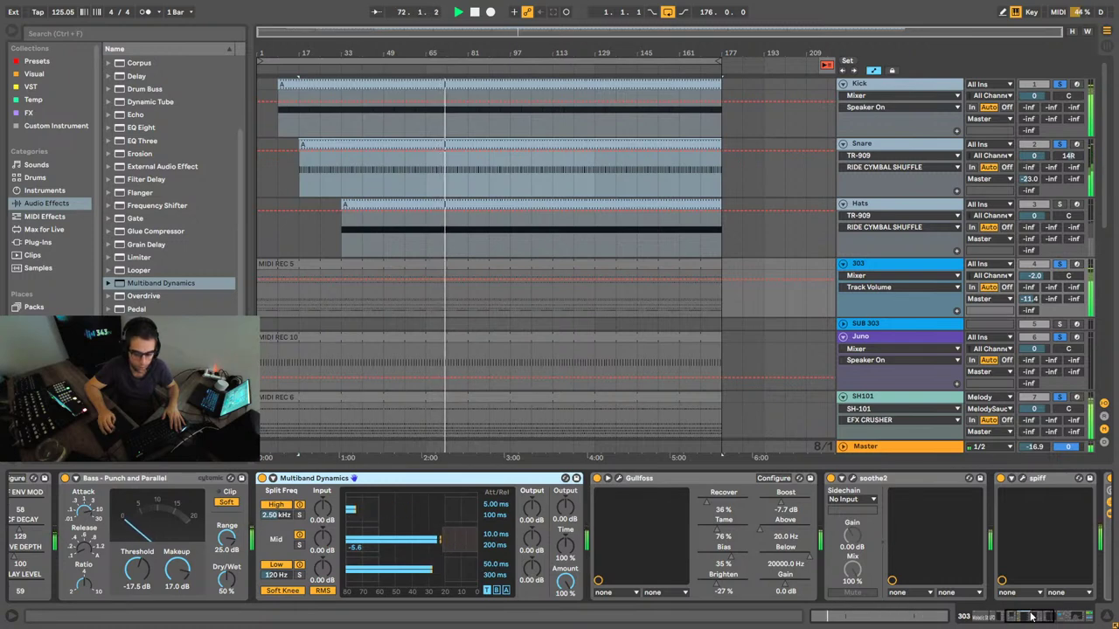
# Step: Set the 303's TB-303 VCF accent to 87 and the LFO MIDI device's offset to -0.06
pyautogui.hscroll(-5, 584, 543)
pyautogui.click(661, 563)
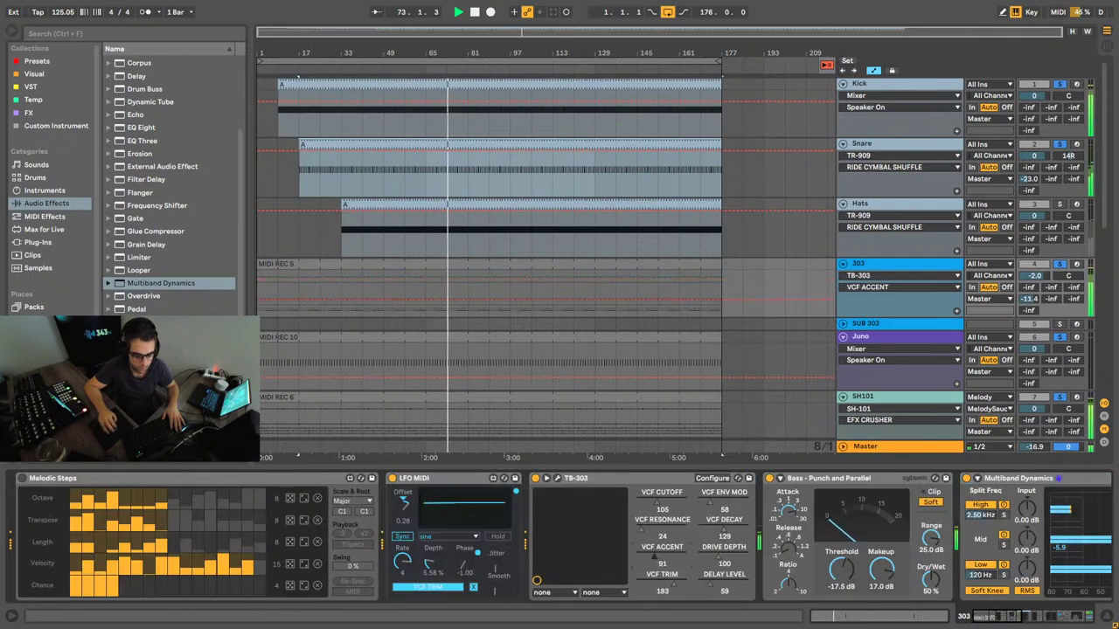
pyautogui.click(664, 588)
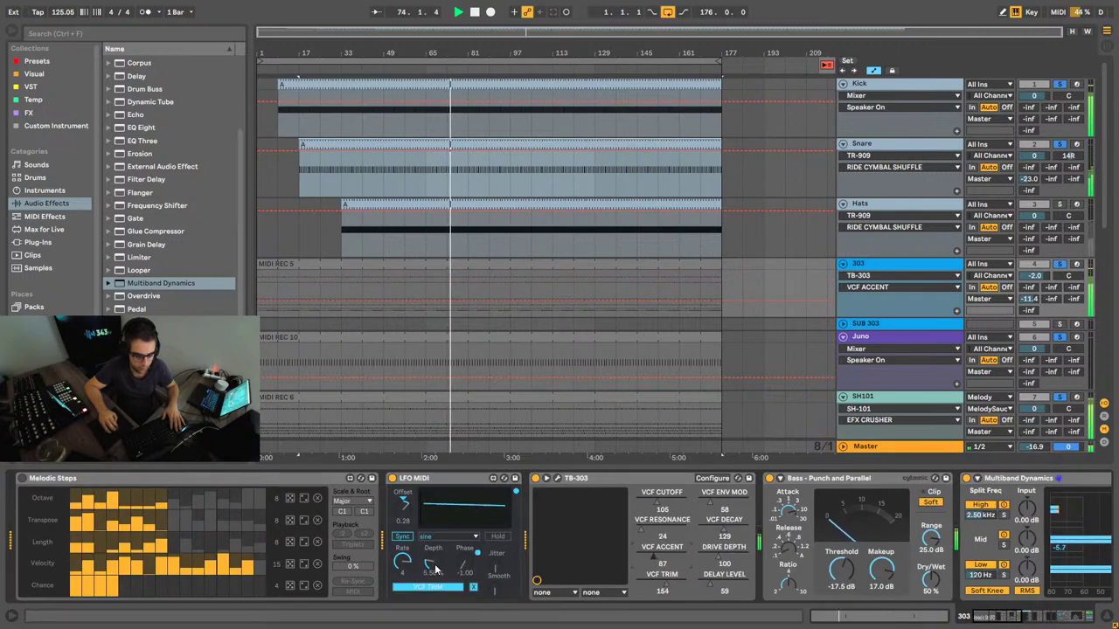
pyautogui.click(402, 510)
pyautogui.moveTo(403, 509); pyautogui.dragTo(402, 531)
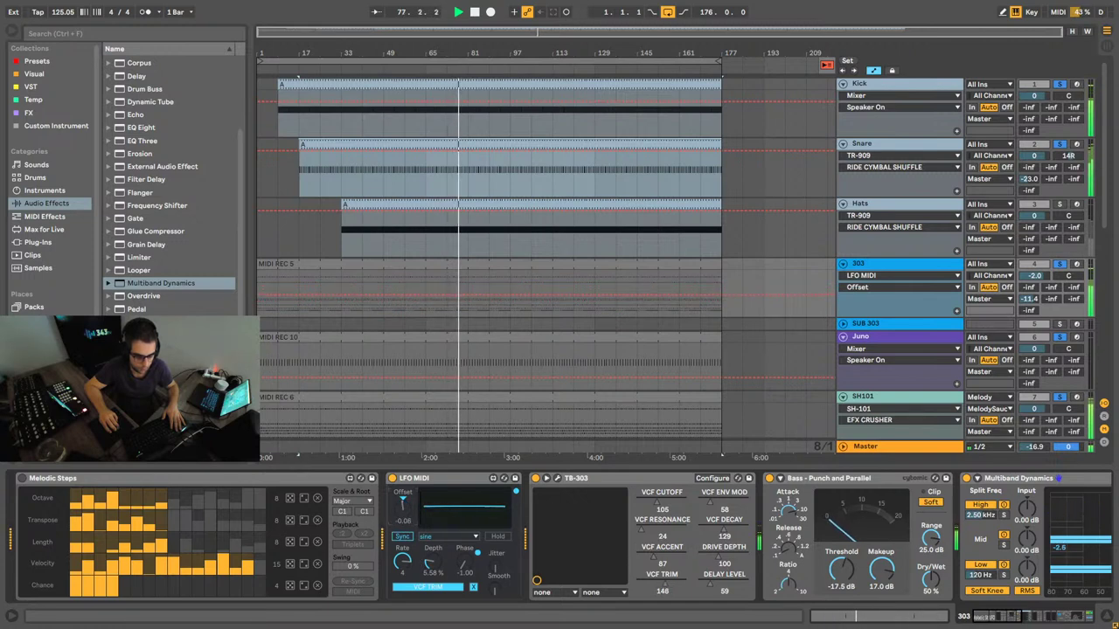
# Step: Delete the Channel_EQ & Stereo Field Rack from the end of the 303 track's device chain
pyautogui.moveTo(1022, 615); pyautogui.dragTo(1086, 618)
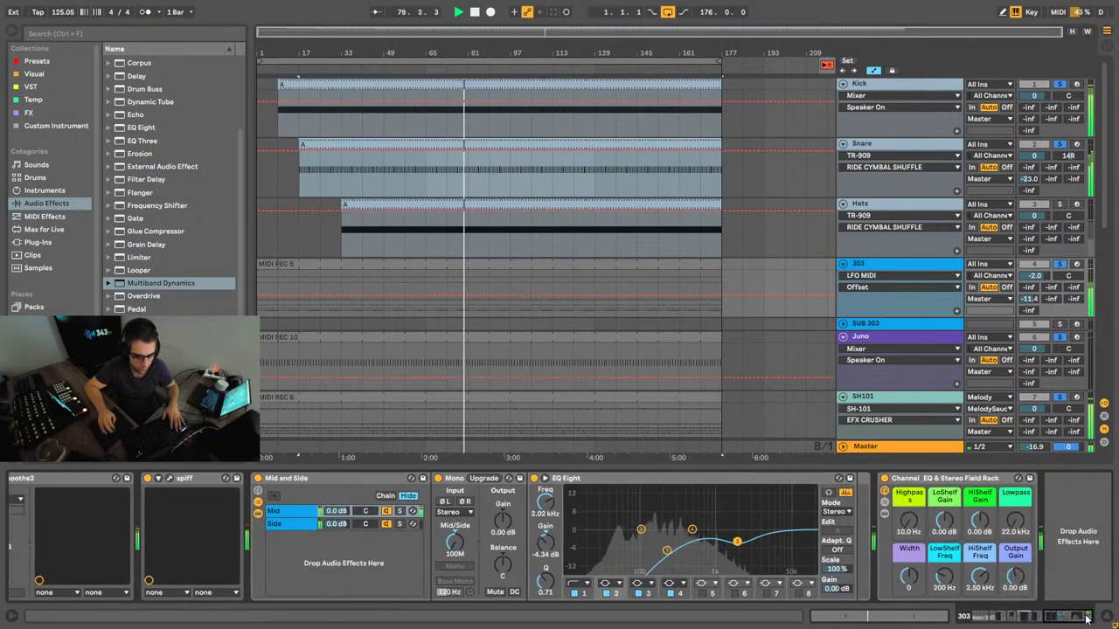
pyautogui.click(938, 478)
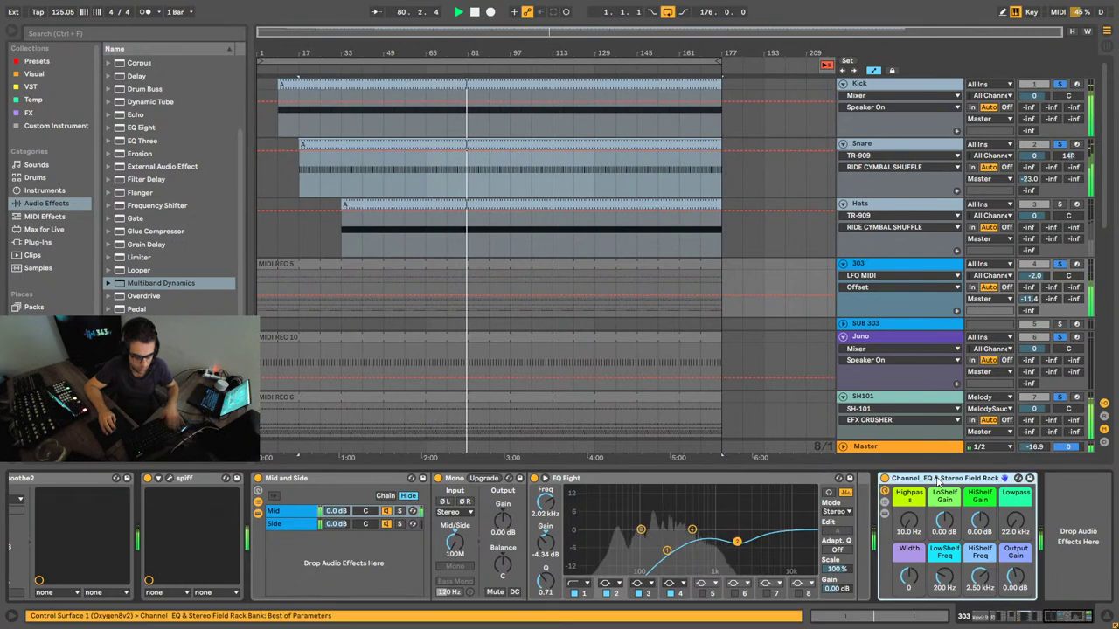
pyautogui.press('Delete')
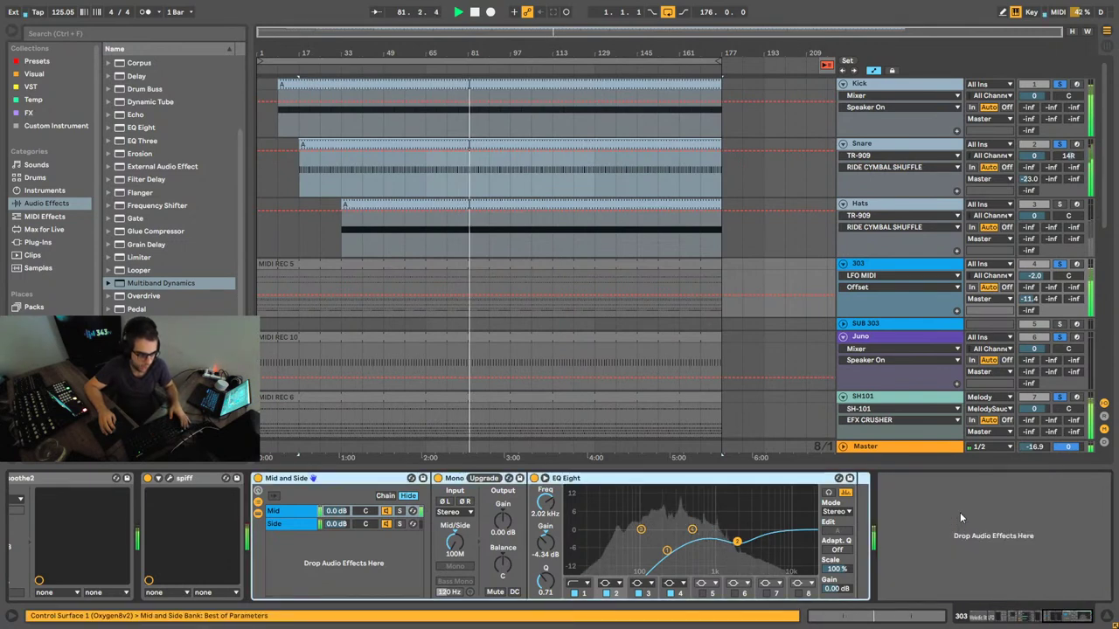
# Step: Set Gullfoss's Recover to 120% and Brighten to 20% on the 303, and reset the track volume to 0 dB
pyautogui.moveTo(1077, 618); pyautogui.dragTo(1036, 617)
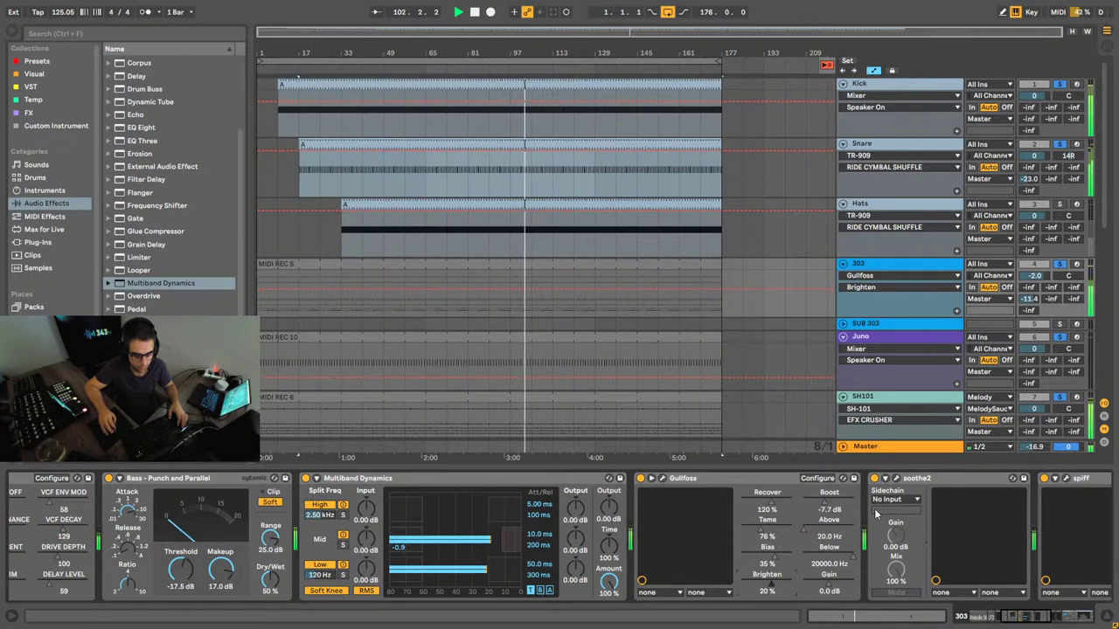
pyautogui.moveTo(1026, 620)
pyautogui.mouseDown()
pyautogui.moveTo(1053, 620)
pyautogui.moveTo(1017, 622)
pyautogui.mouseUp()
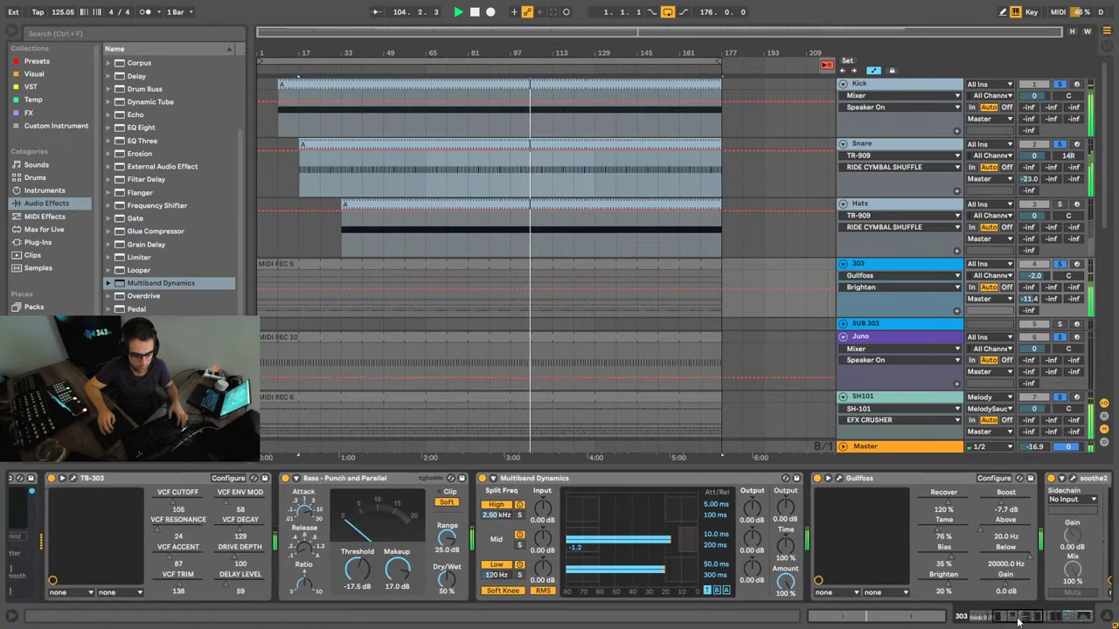
pyautogui.click(1033, 277)
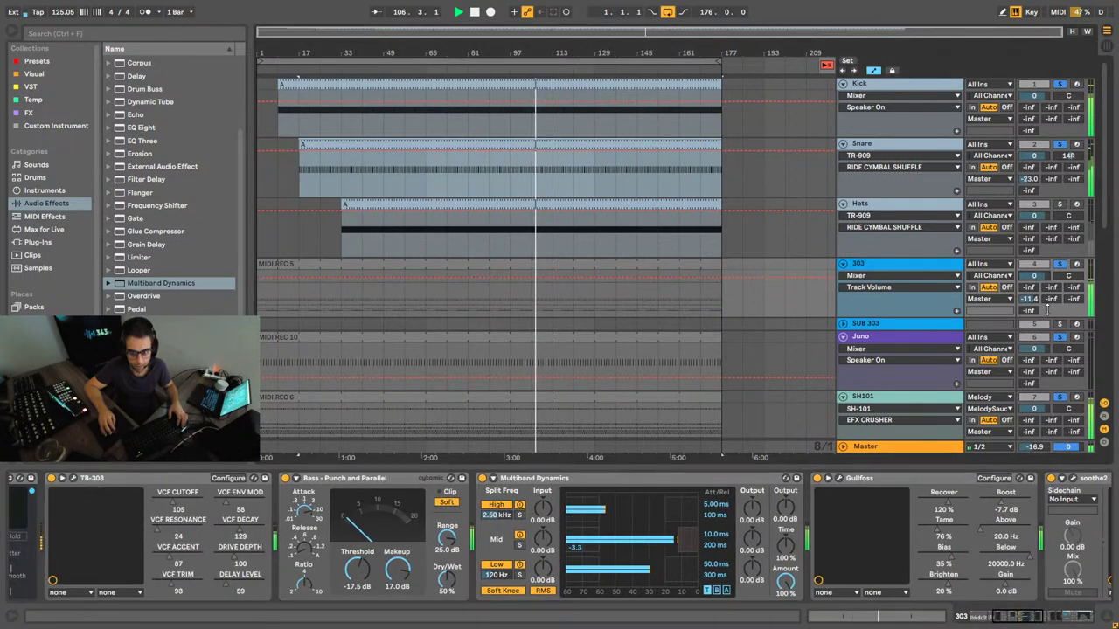
# Step: Open spiff on the 303 track, extend its hi cut upward and set band 3 to 1k6 Hz with -1.5 dB sensitivity
pyautogui.moveTo(1038, 617)
pyautogui.mouseDown()
pyautogui.moveTo(1077, 619)
pyautogui.moveTo(1034, 621)
pyautogui.mouseUp()
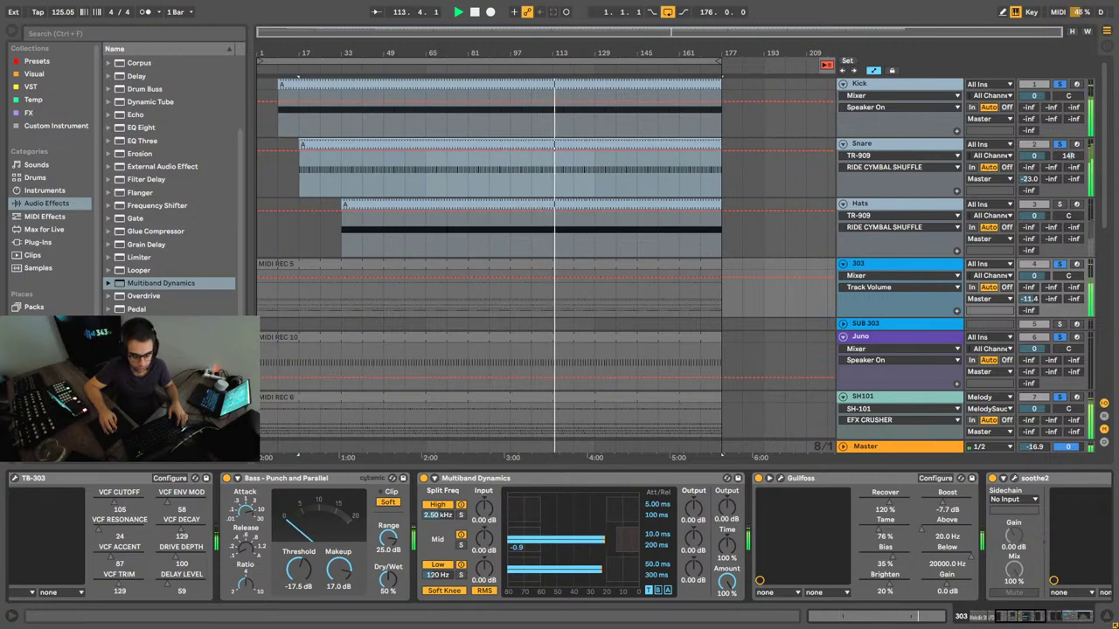
pyautogui.moveTo(1030, 619); pyautogui.dragTo(982, 621)
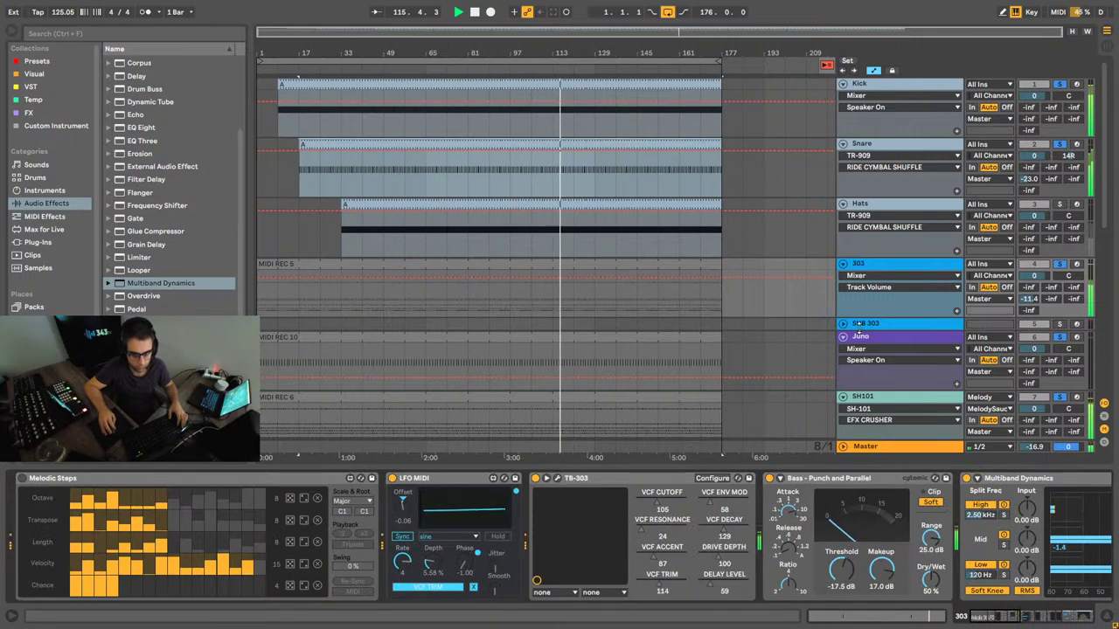
pyautogui.moveTo(1026, 619); pyautogui.dragTo(1040, 618)
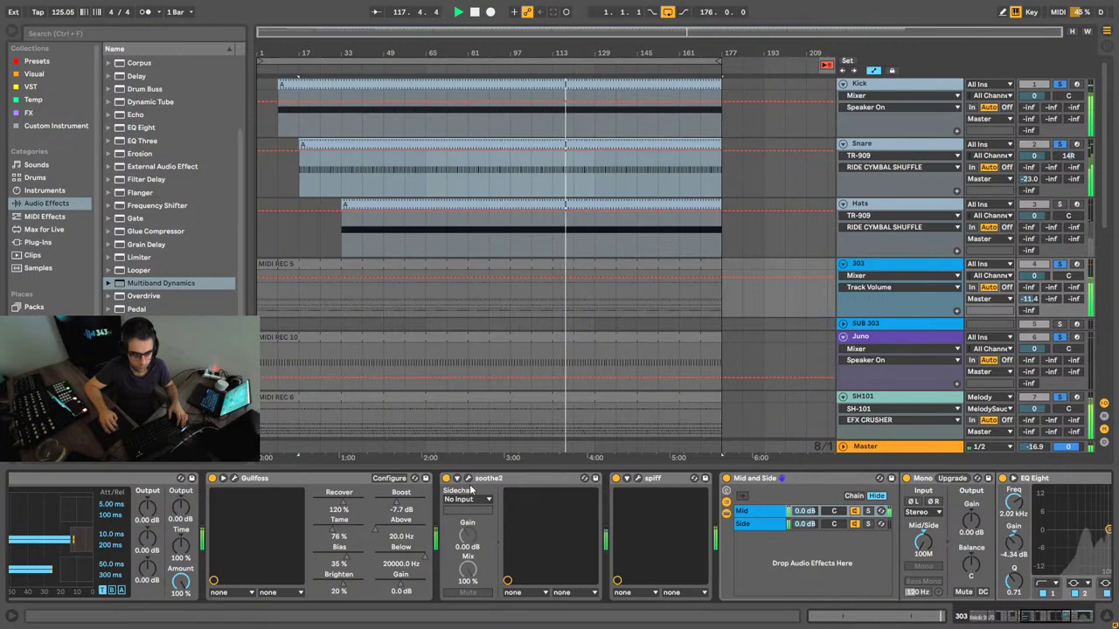
pyautogui.click(639, 479)
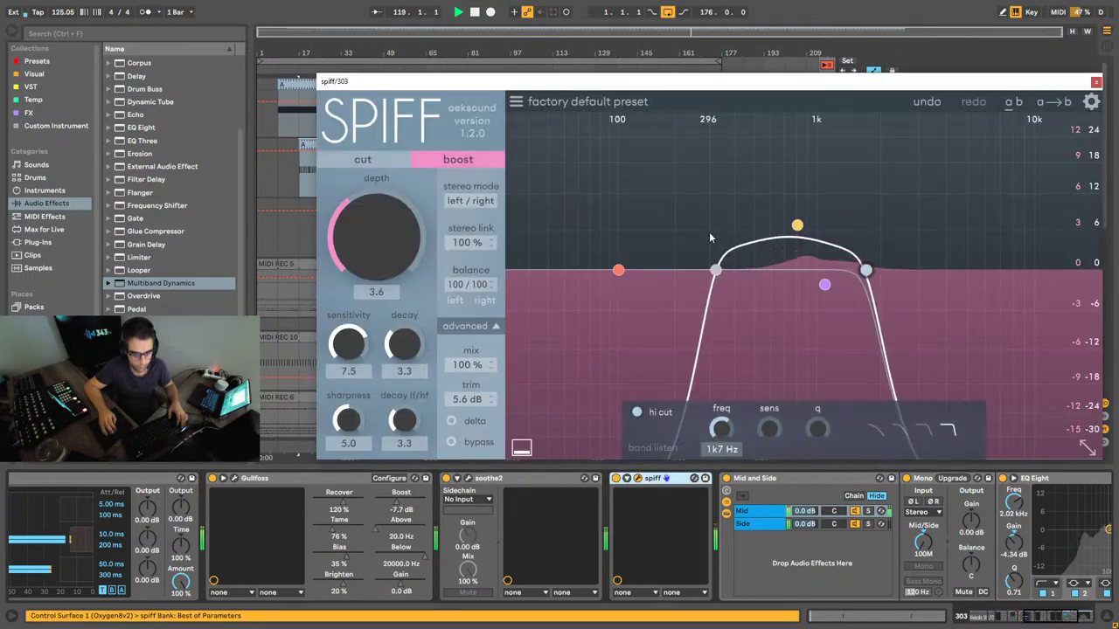
pyautogui.moveTo(868, 270); pyautogui.dragTo(952, 279)
pyautogui.moveTo(824, 284); pyautogui.dragTo(861, 276)
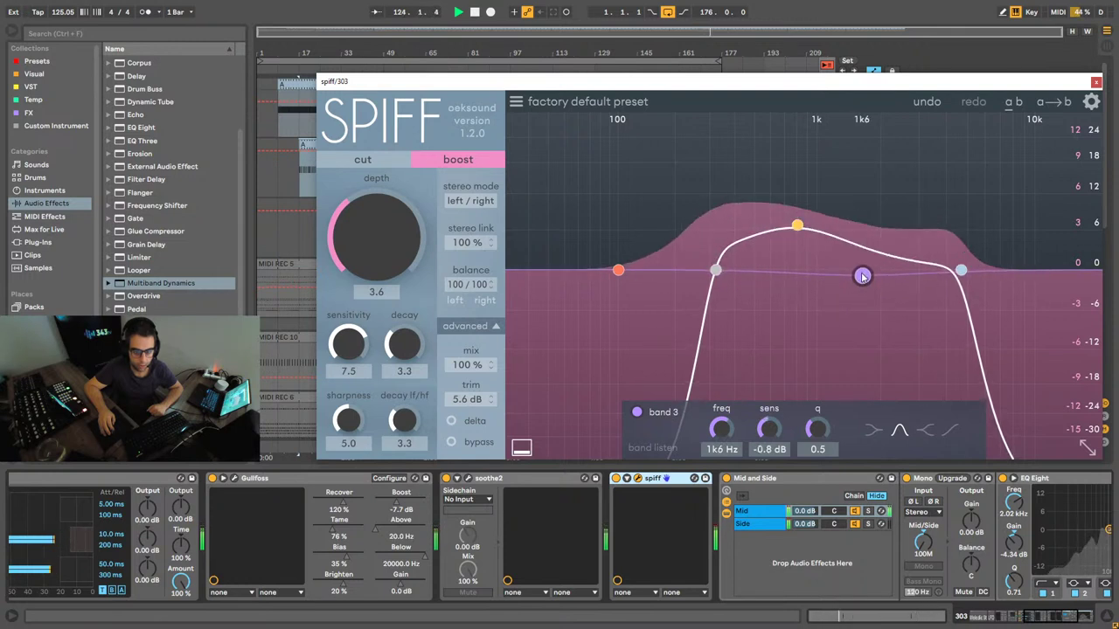
pyautogui.moveTo(806, 229); pyautogui.dragTo(810, 224)
pyautogui.moveTo(863, 275); pyautogui.dragTo(864, 280)
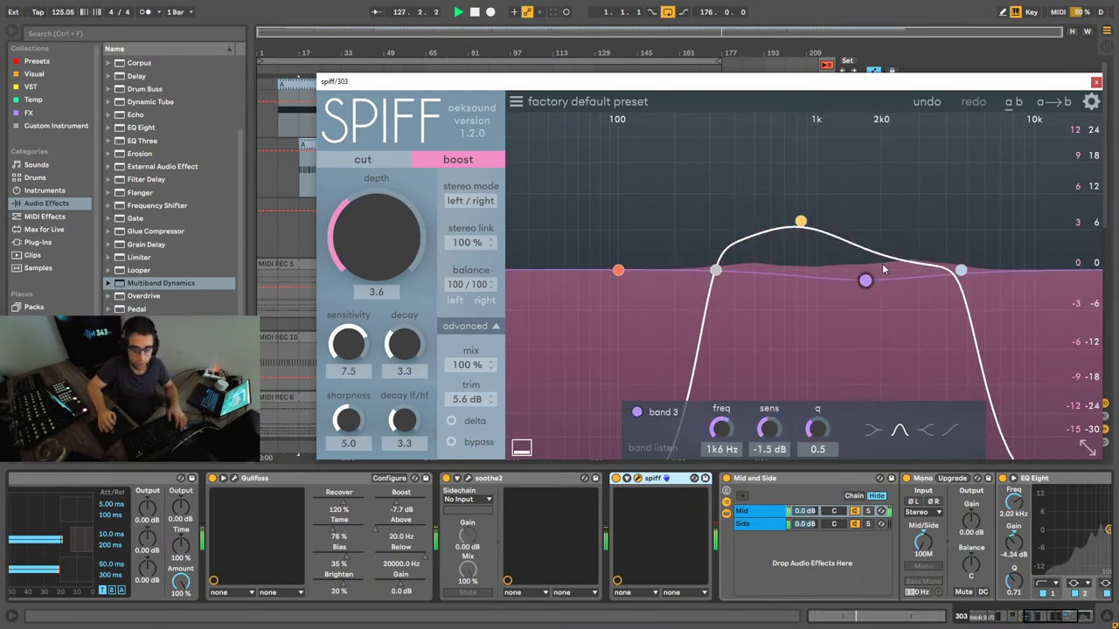
# Step: Lower spiff's lo cut to 267 Hz, raise band 2 slightly and set band 3's sensitivity to -2.5 dB
pyautogui.moveTo(804, 222); pyautogui.dragTo(802, 219)
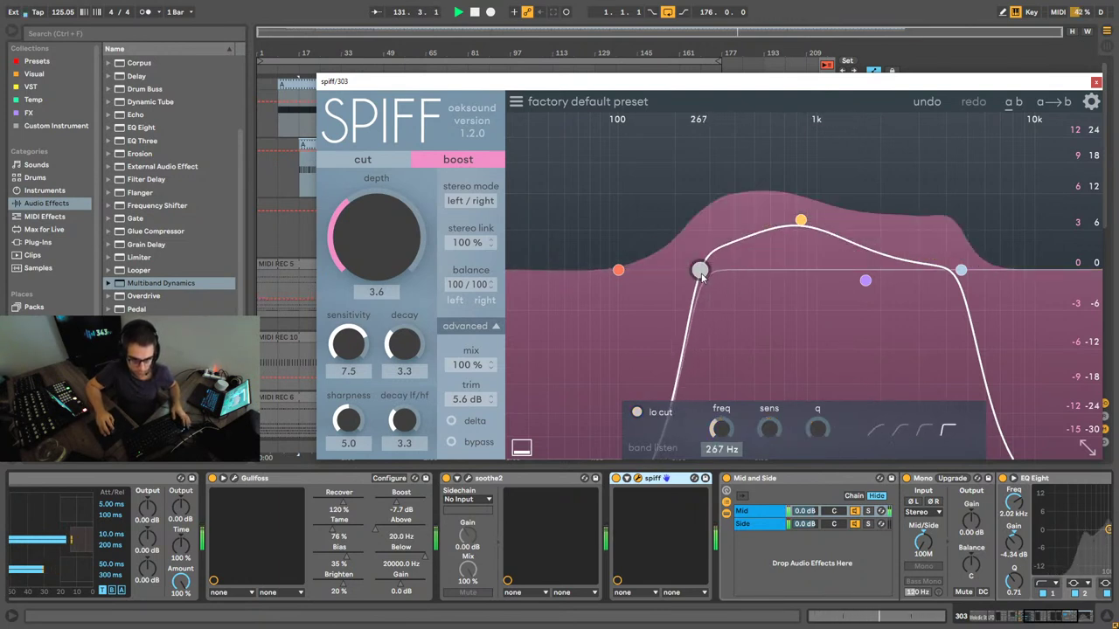
pyautogui.moveTo(799, 219); pyautogui.dragTo(801, 212)
pyautogui.click(868, 285)
pyautogui.moveTo(801, 212); pyautogui.dragTo(801, 209)
pyautogui.moveTo(865, 286); pyautogui.dragTo(862, 289)
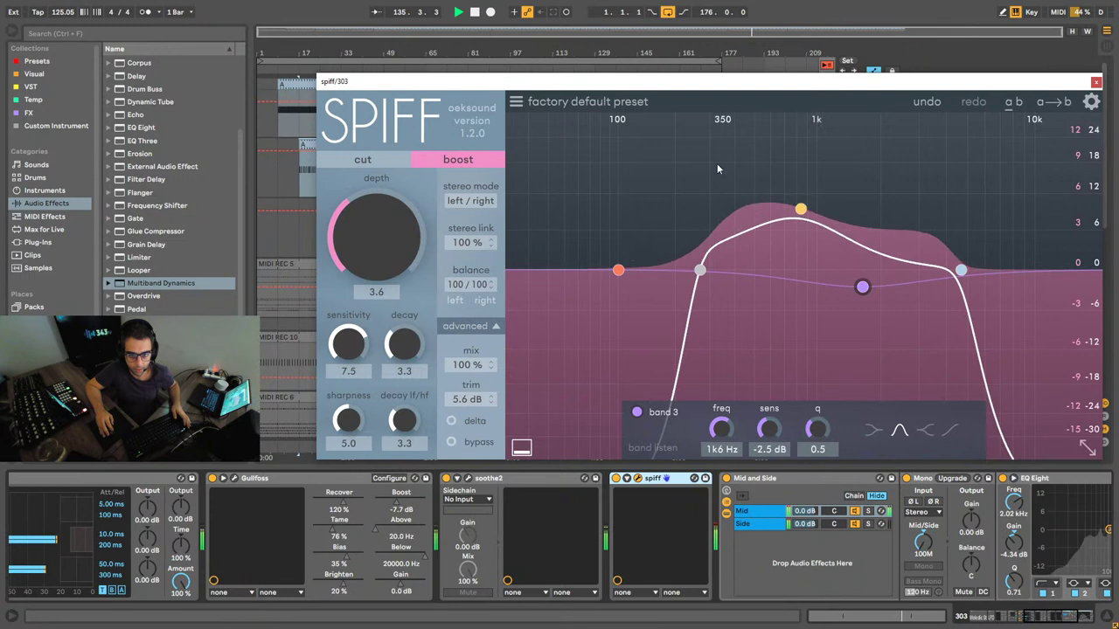
# Step: Try spiff's band 2 at 800 Hz with 18 dB sensitivity and band 3 at 1k3 Hz with -4.9 dB
pyautogui.moveTo(801, 209); pyautogui.dragTo(803, 163)
pyautogui.moveTo(864, 287); pyautogui.dragTo(877, 113)
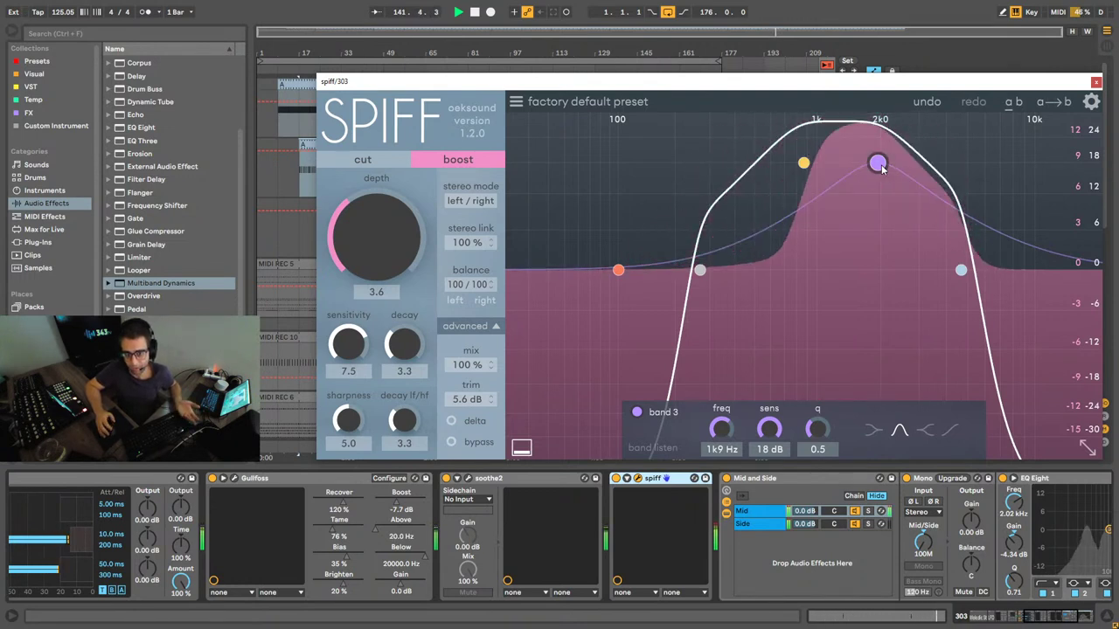
pyautogui.moveTo(881, 169); pyautogui.dragTo(851, 273)
pyautogui.moveTo(961, 269); pyautogui.dragTo(845, 297)
pyautogui.moveTo(804, 176); pyautogui.dragTo(798, 166)
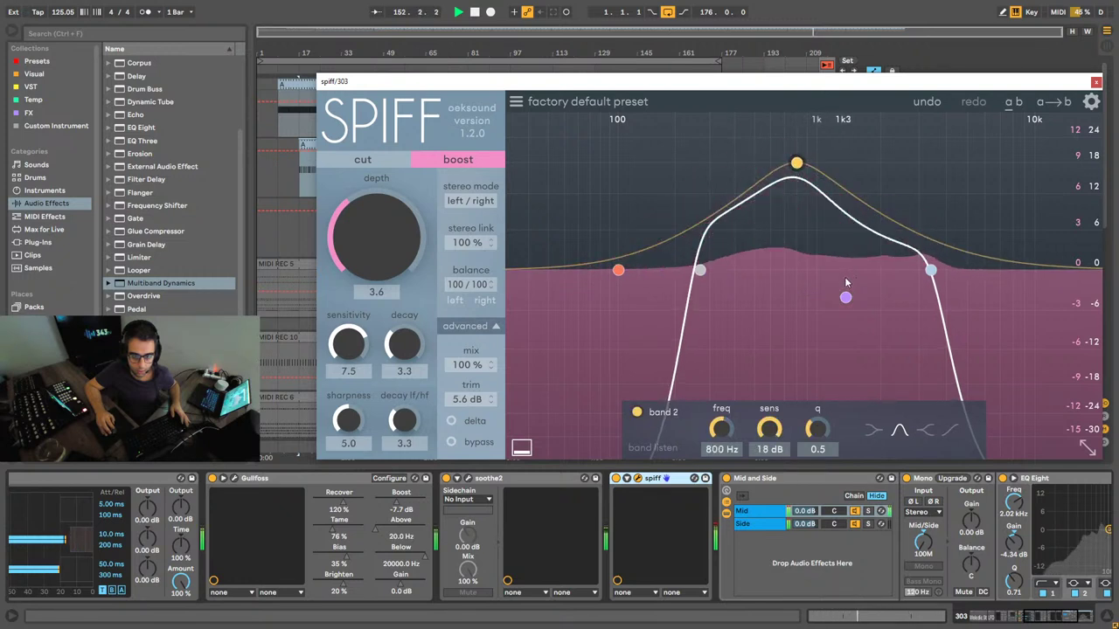
pyautogui.moveTo(851, 301); pyautogui.dragTo(850, 306)
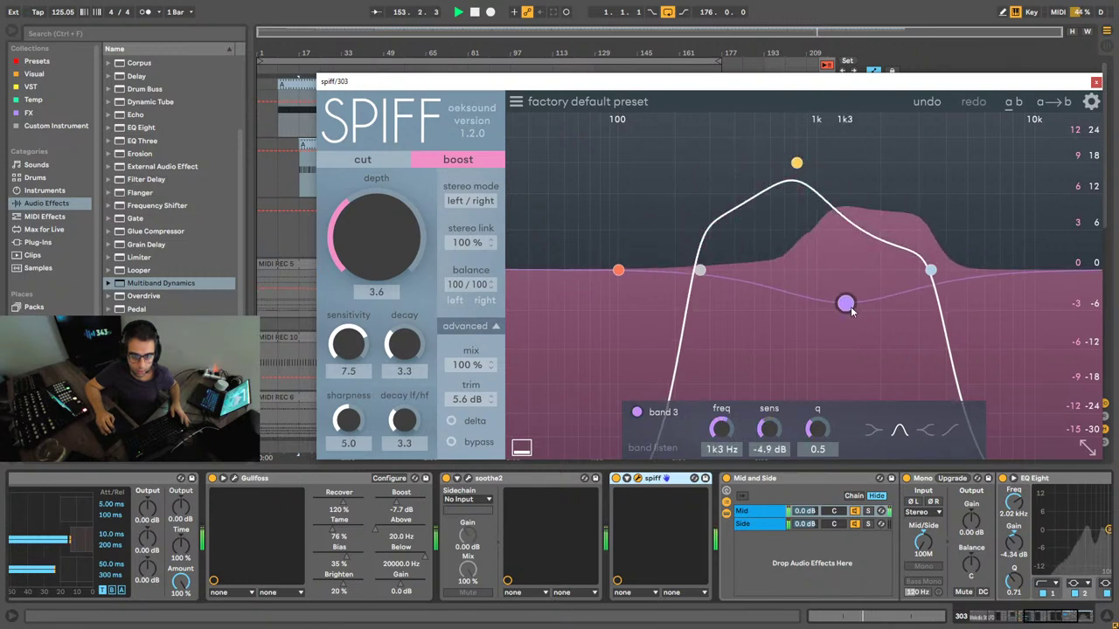
# Step: Set spiff's lo cut to 227 Hz and band 2 to 716 Hz with 9.7 dB sensitivity
pyautogui.moveTo(798, 166); pyautogui.dragTo(781, 194)
pyautogui.moveTo(700, 268); pyautogui.dragTo(686, 291)
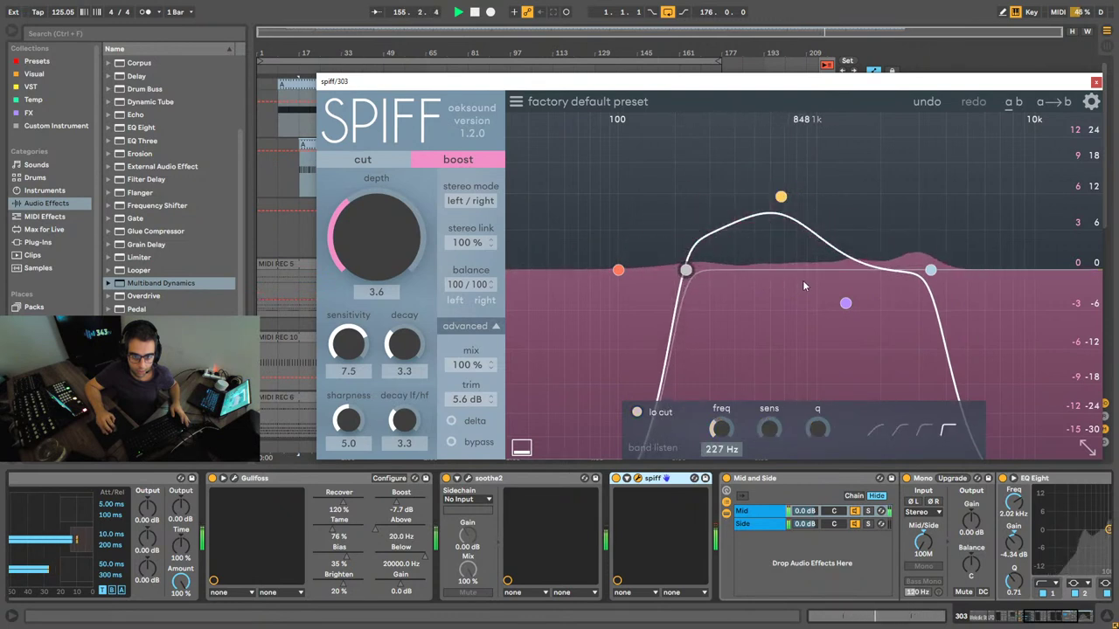
pyautogui.click(781, 198)
pyautogui.moveTo(781, 197); pyautogui.dragTo(786, 207)
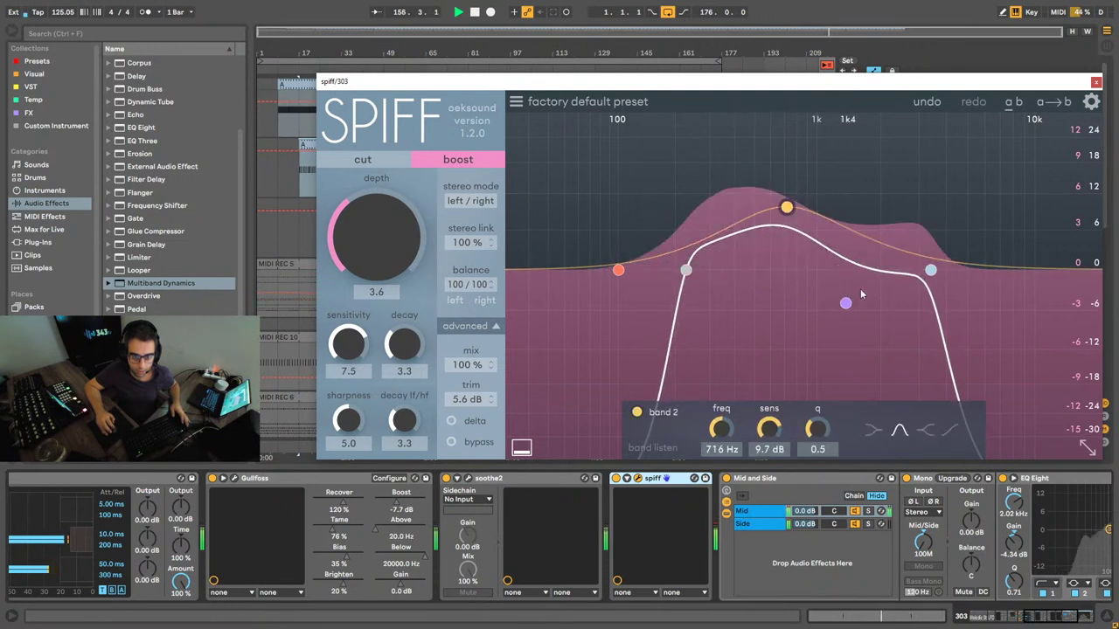
# Step: Move spiff's hi cut to 8k9 Hz, band 2 to 680 Hz with 6.0 dB sensitivity, and band 3 to a higher frequency just below 0 dB
pyautogui.moveTo(937, 270); pyautogui.dragTo(1012, 270)
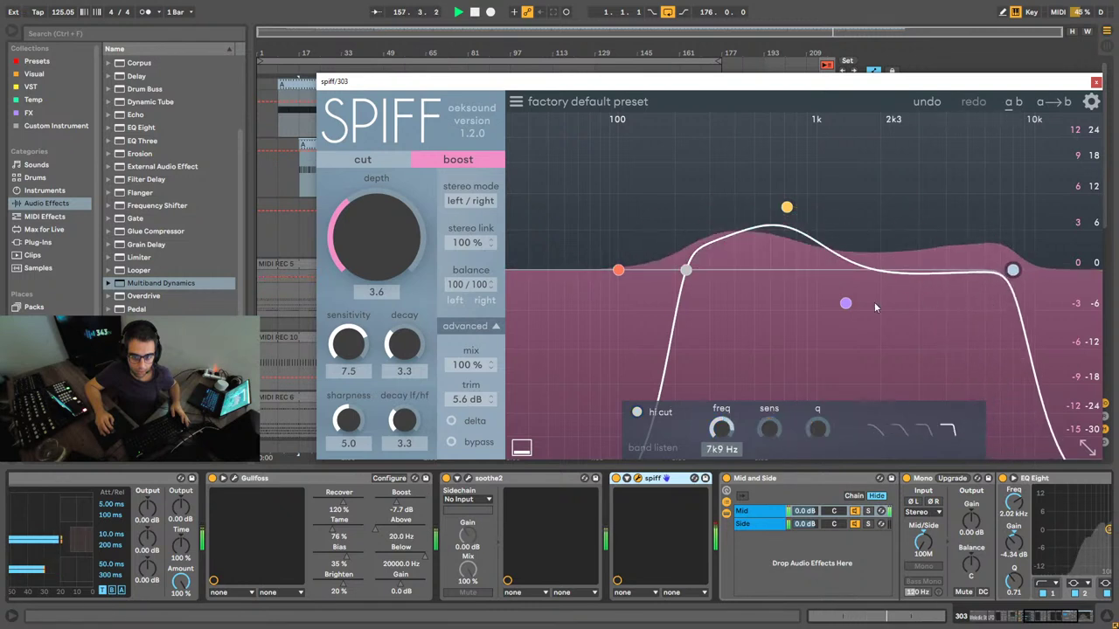
pyautogui.moveTo(850, 302); pyautogui.dragTo(935, 276)
pyautogui.moveTo(787, 208); pyautogui.dragTo(782, 229)
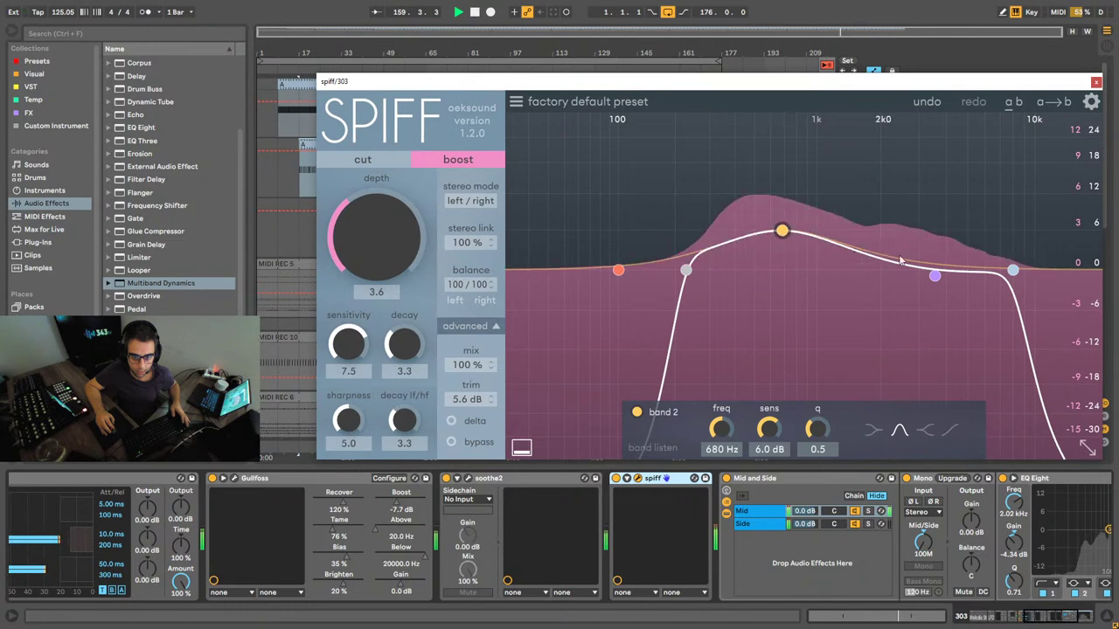
pyautogui.click(1011, 271)
pyautogui.moveTo(1013, 271); pyautogui.dragTo(1024, 271)
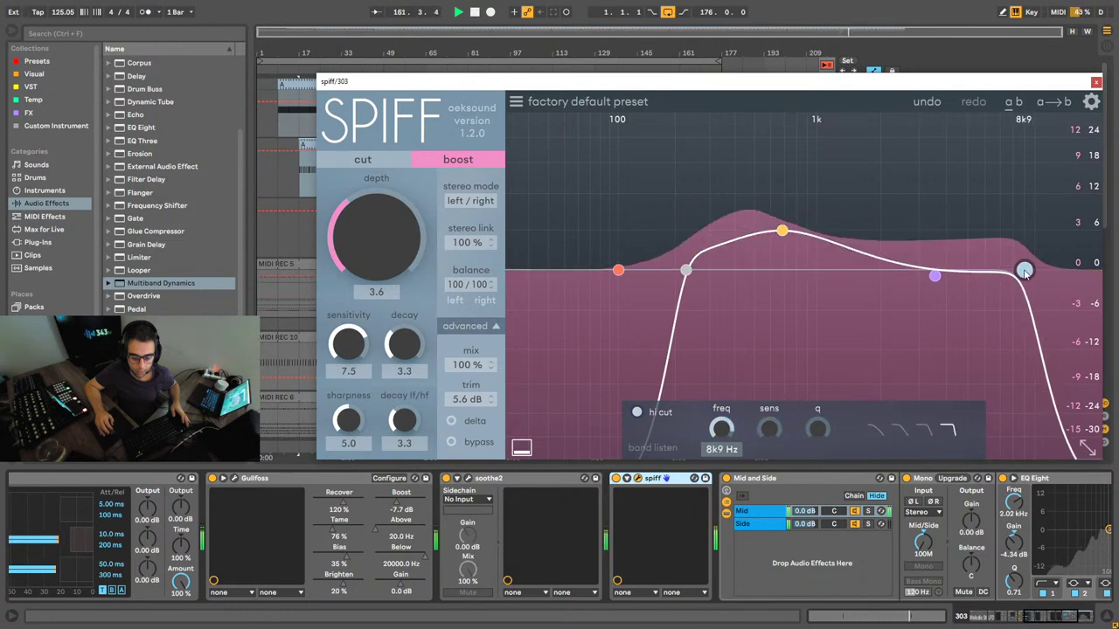
pyautogui.click(1096, 82)
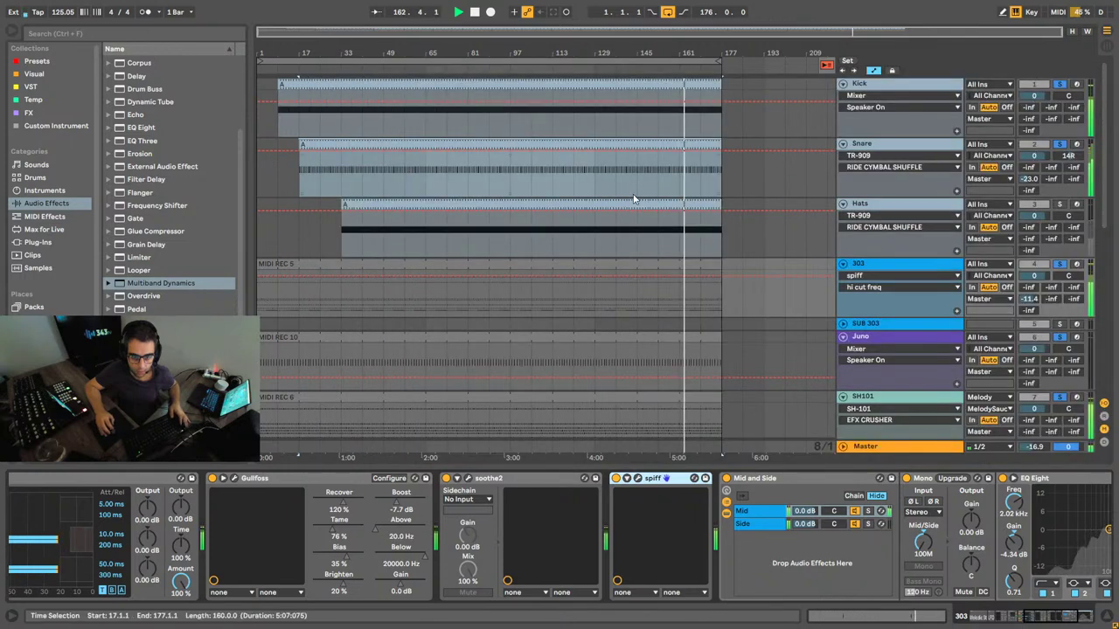
# Step: Restart playback from bar 17 and inspect the device chains of the Kick and SH101 tracks
pyautogui.scroll(-2, 612, 218)
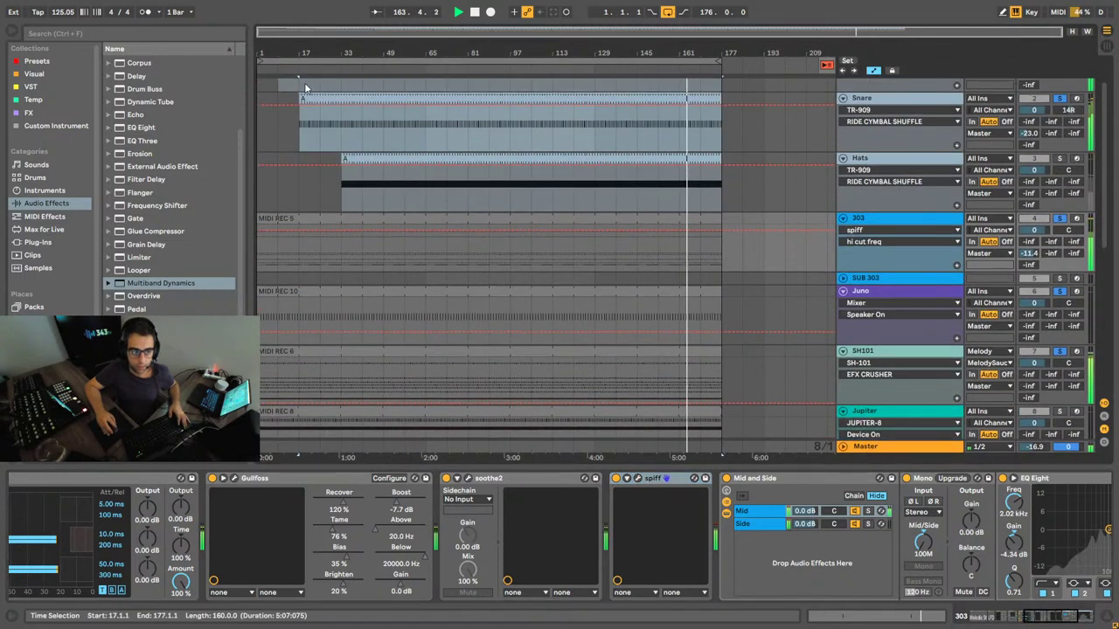
pyautogui.press('space')
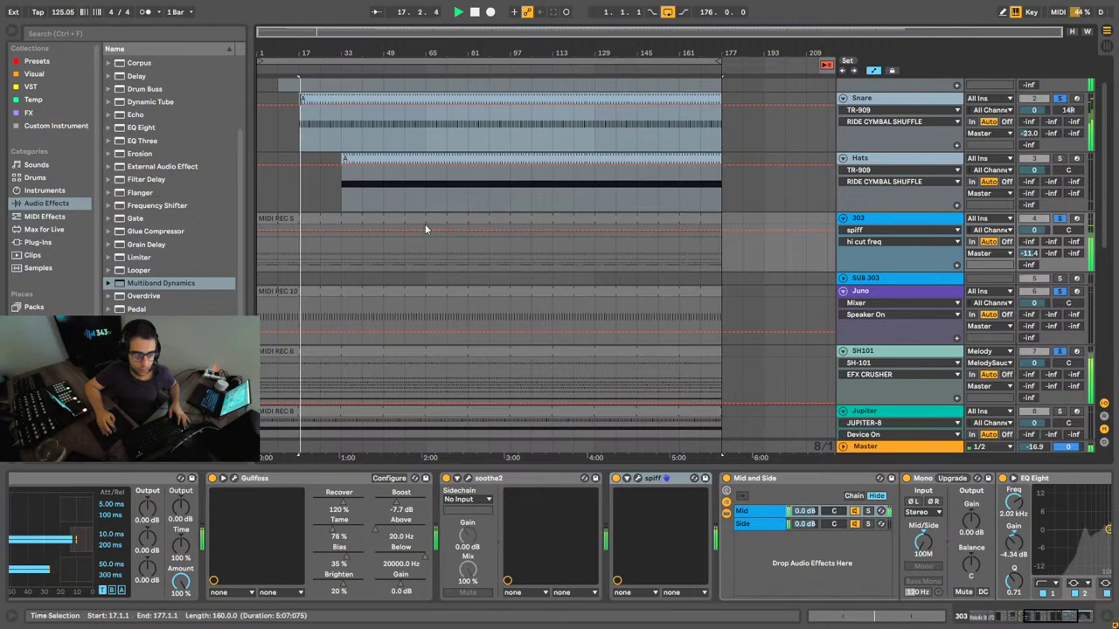
pyautogui.scroll(2, 424, 239)
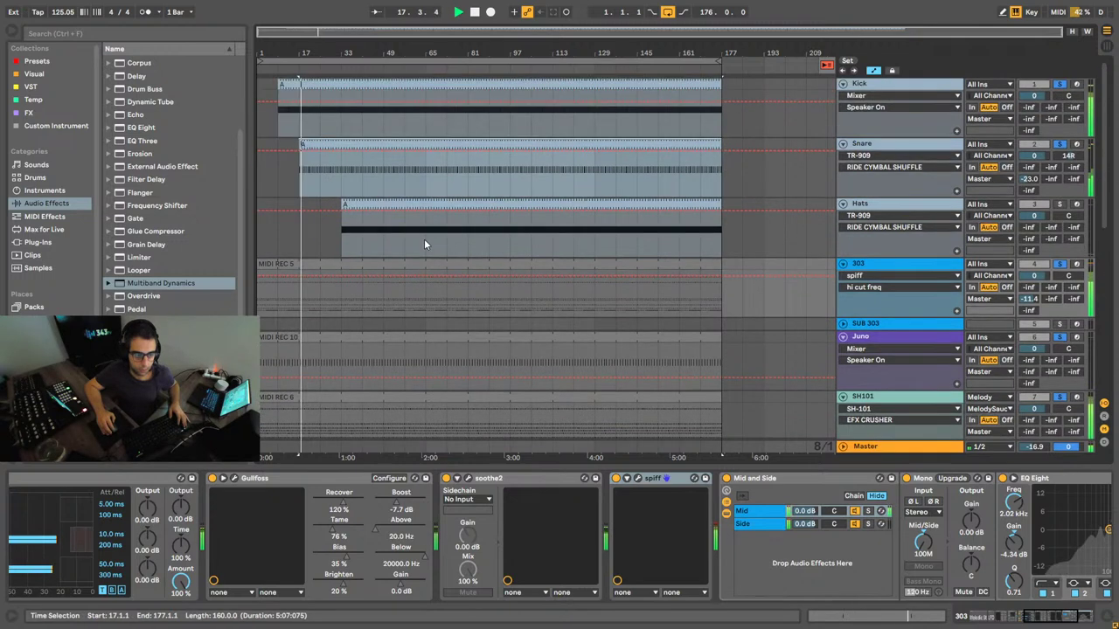
pyautogui.click(909, 83)
pyautogui.click(1034, 617)
pyautogui.click(1080, 617)
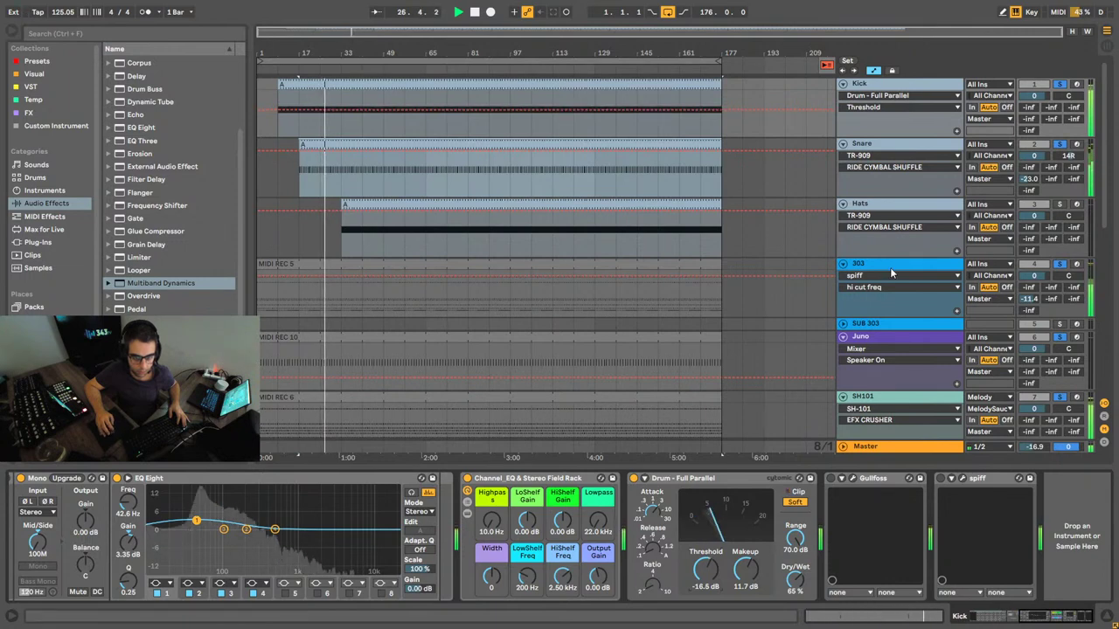
pyautogui.click(885, 396)
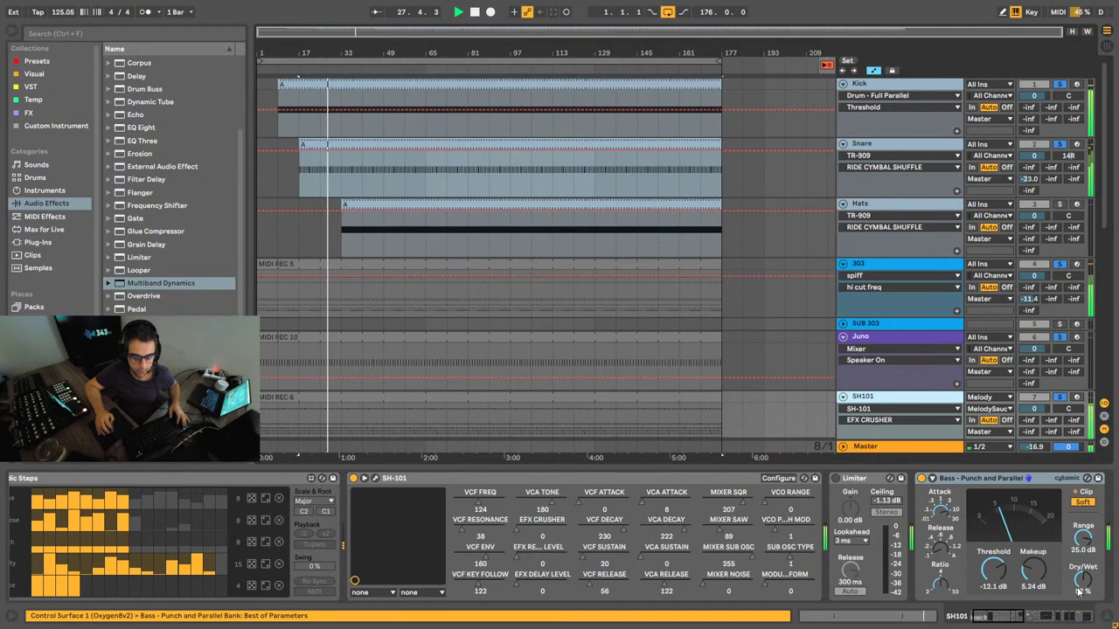
pyautogui.moveTo(1008, 621)
pyautogui.mouseDown()
pyautogui.moveTo(1078, 617)
pyautogui.moveTo(990, 616)
pyautogui.mouseUp()
pyautogui.click(878, 84)
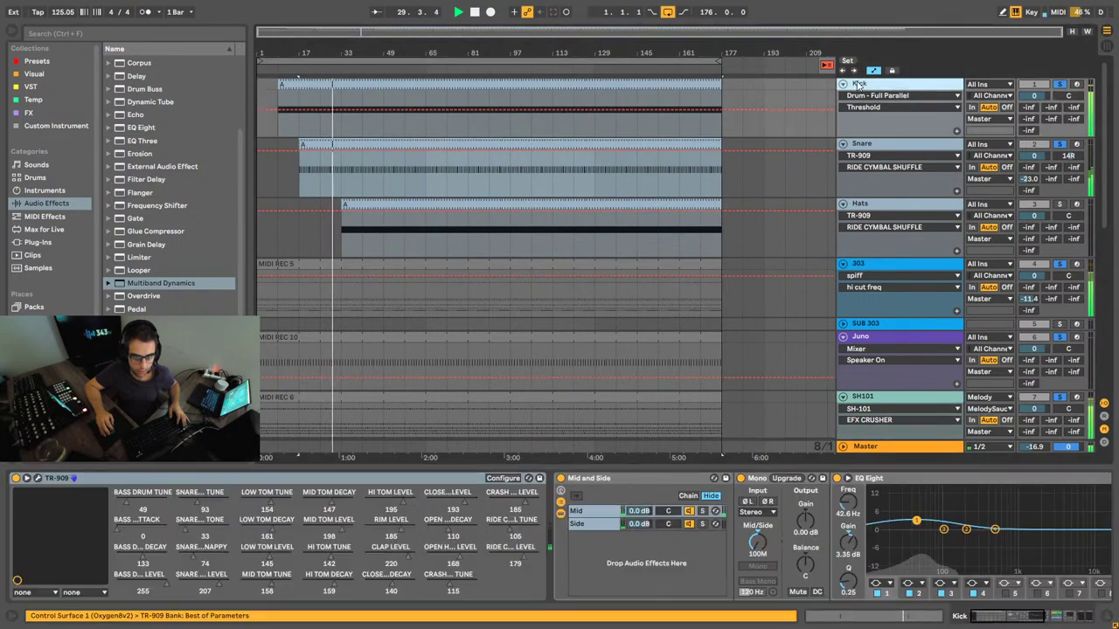
# Step: Insert the soothe2 plug-in into the Snare track's chain between EQ Eight and the Channel_EQ & Stereo Field Rack
pyautogui.click(880, 144)
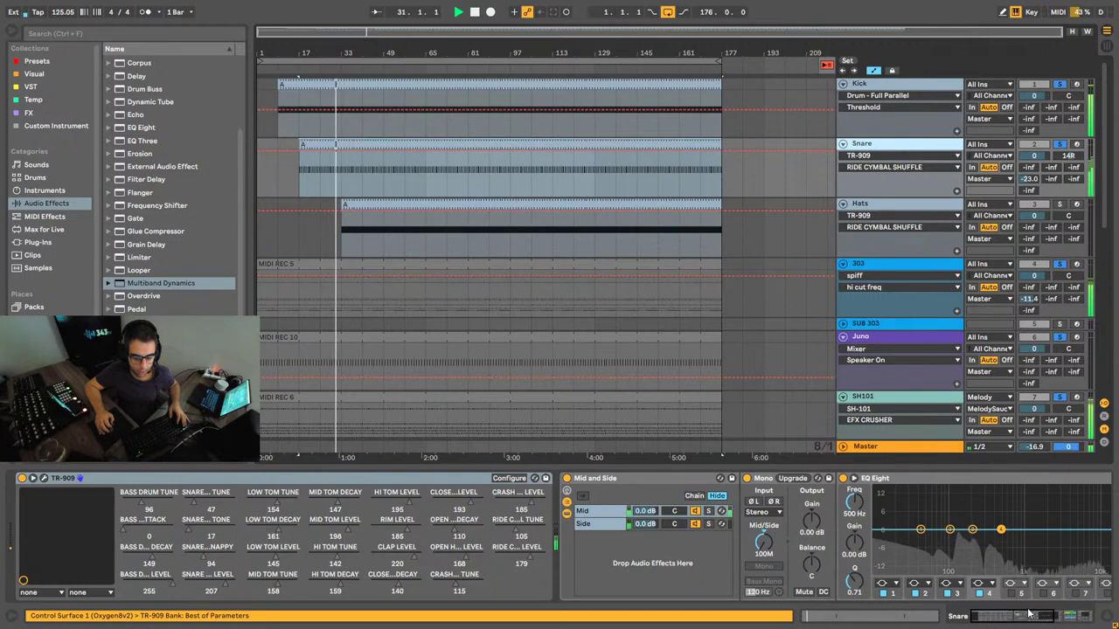
pyautogui.moveTo(1022, 619); pyautogui.dragTo(1103, 626)
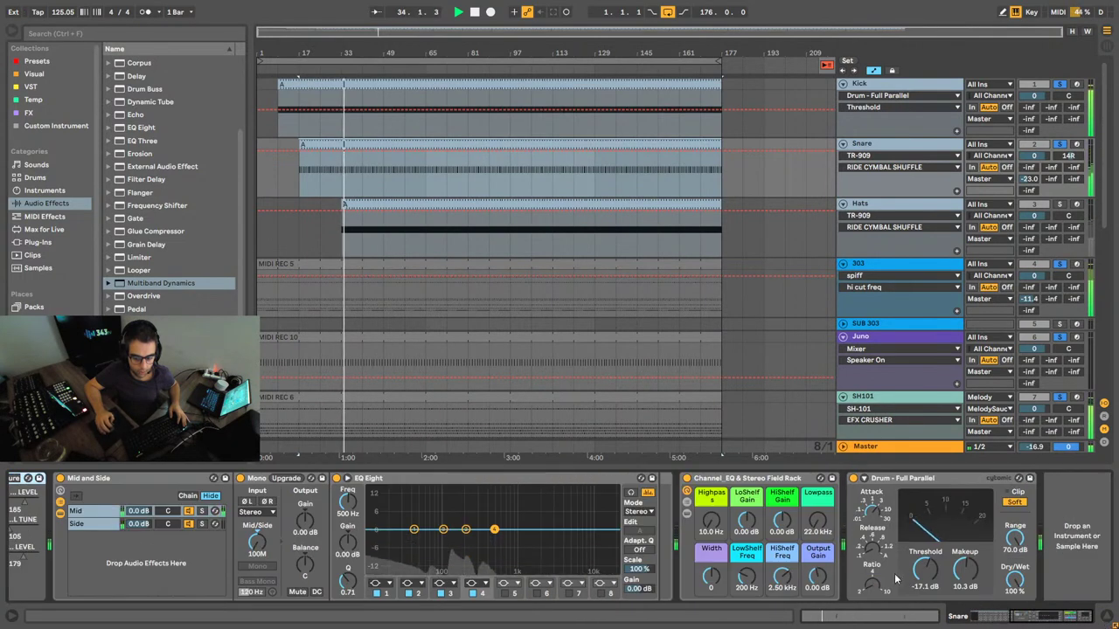
pyautogui.moveTo(1040, 619); pyautogui.dragTo(1087, 618)
pyautogui.click(231, 286)
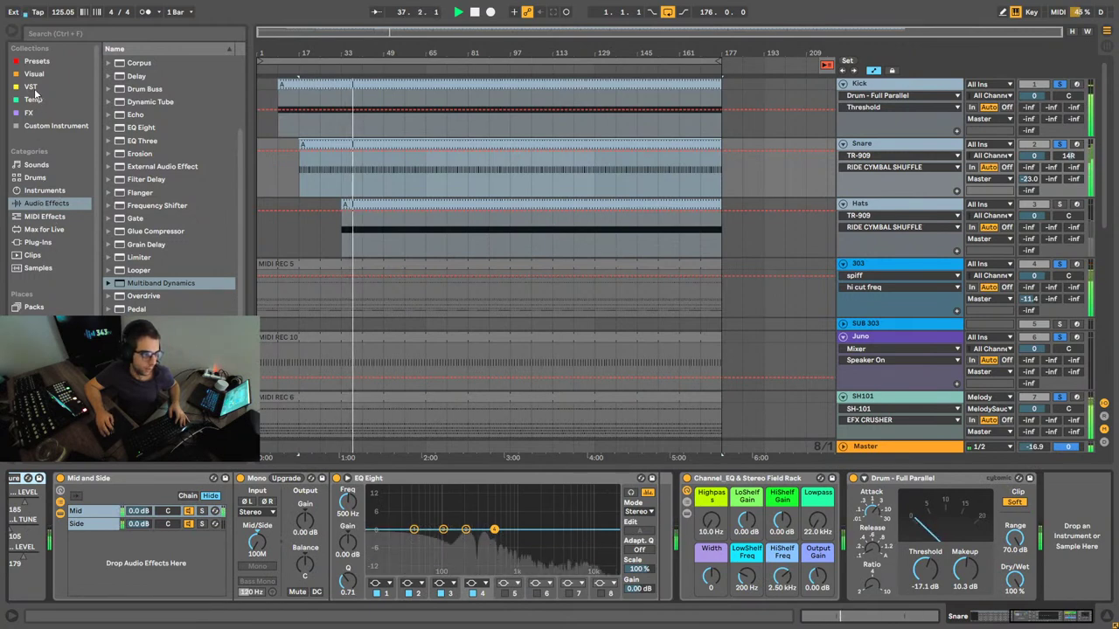
pyautogui.click(32, 87)
pyautogui.click(140, 166)
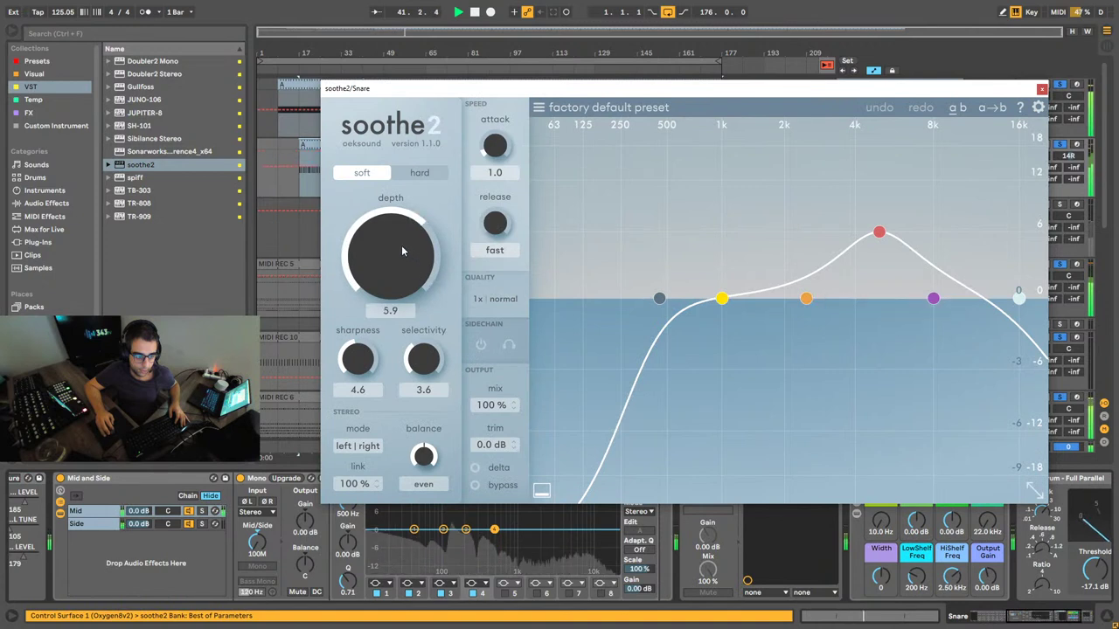
# Step: On the Snare's soothe2, set depth to 18.0, band 2 to 1k7 Hz at 12 dB and high cut to 19k9 Hz, raising the yellow and red bands
pyautogui.moveTo(721, 298); pyautogui.dragTo(662, 243)
pyautogui.moveTo(806, 298); pyautogui.dragTo(769, 180)
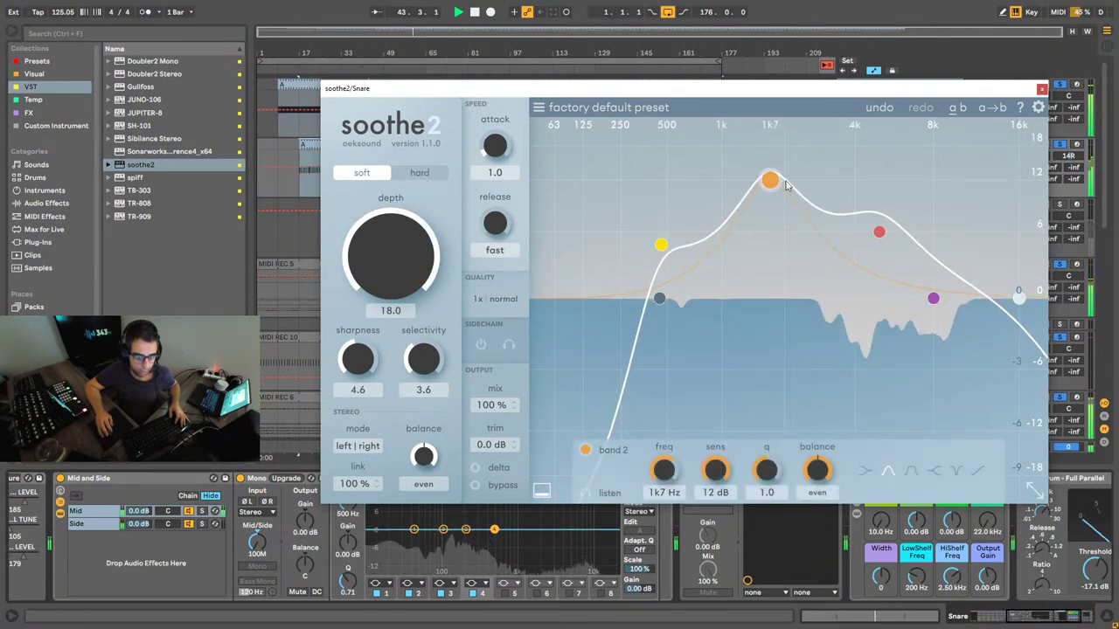
pyautogui.moveTo(879, 232); pyautogui.dragTo(907, 203)
pyautogui.moveTo(1018, 298); pyautogui.dragTo(1048, 301)
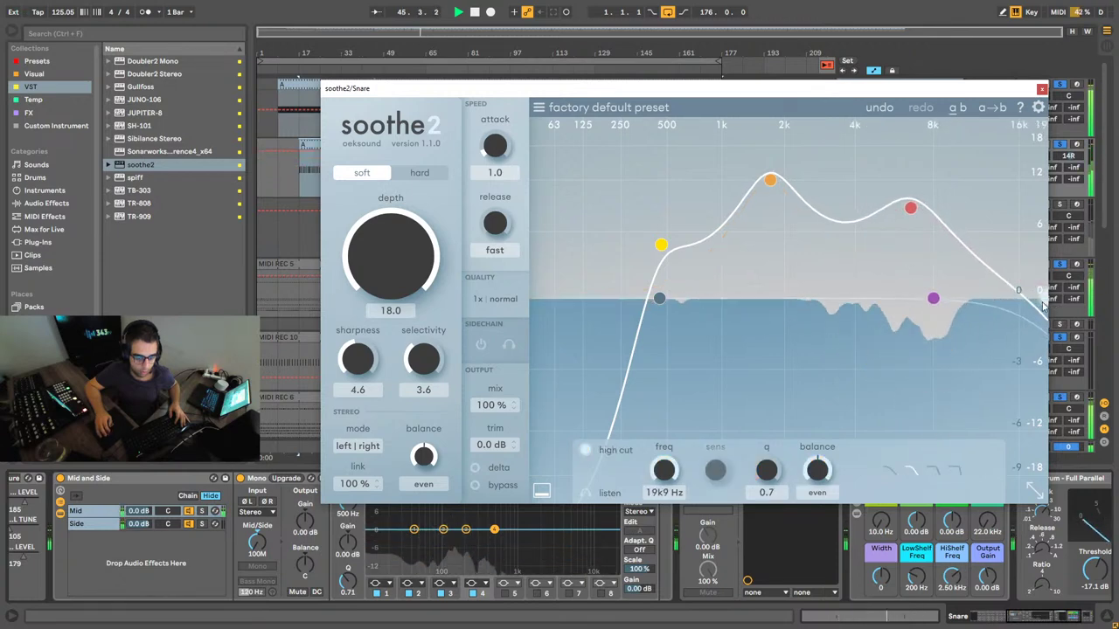
# Step: Set the Snare soothe2's output trim to 4.9 dB and band 2's sensitivity to 9.4 dB
pyautogui.moveTo(816, 91); pyautogui.dragTo(655, 110)
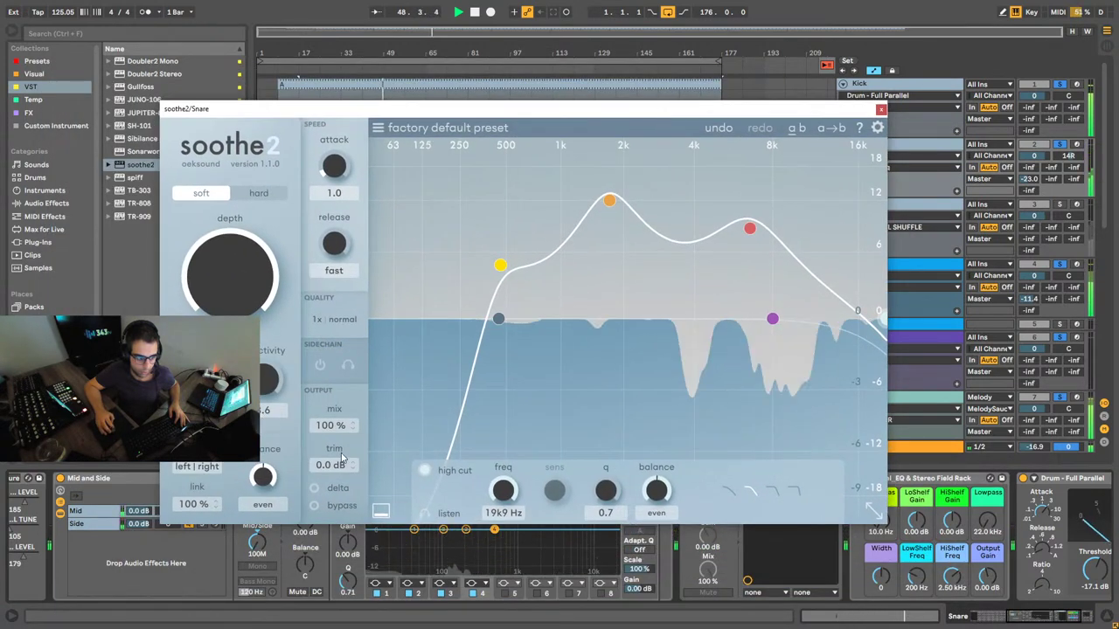
pyautogui.moveTo(355, 461); pyautogui.dragTo(358, 411)
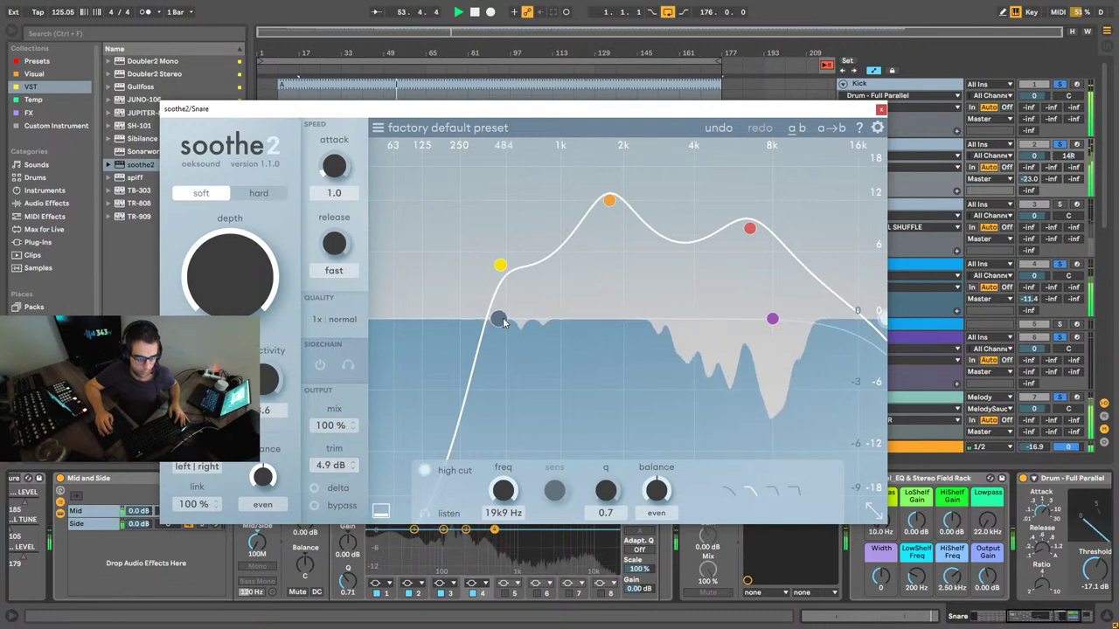
pyautogui.moveTo(619, 216); pyautogui.dragTo(625, 233)
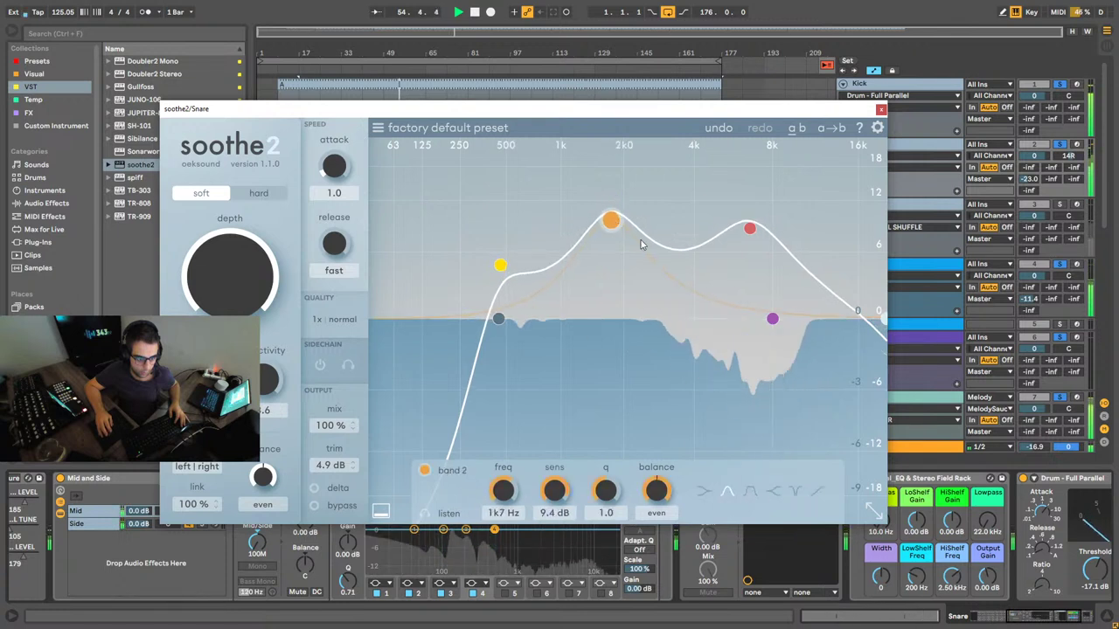
# Step: Audition soothe2's delta signal on the Snare, restore normal monitoring and close the plug-in window
pyautogui.click(323, 494)
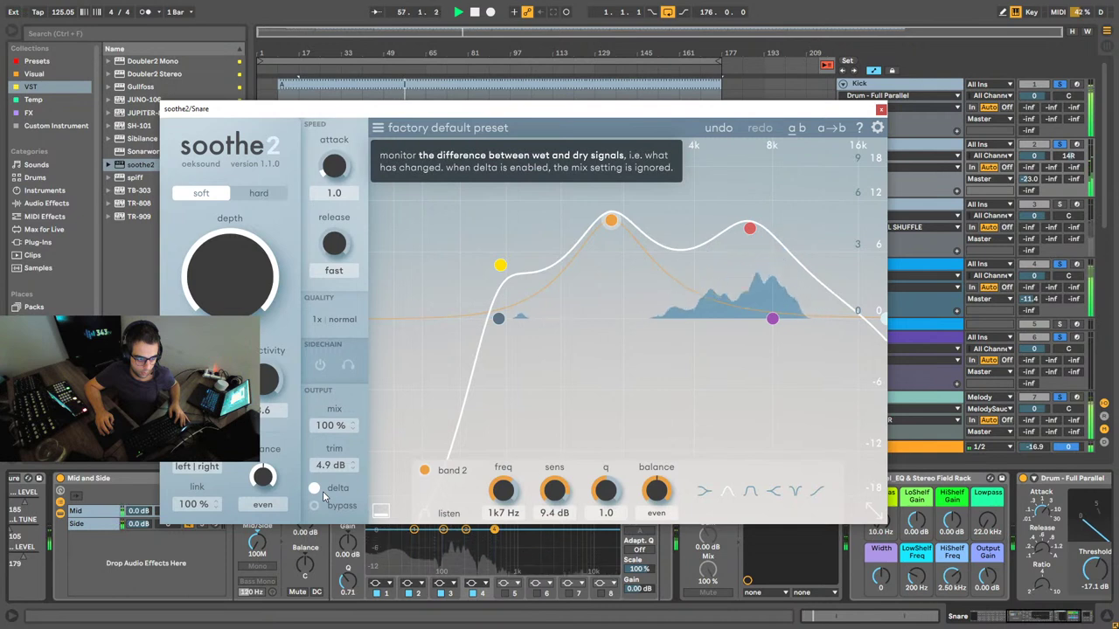
pyautogui.click(323, 495)
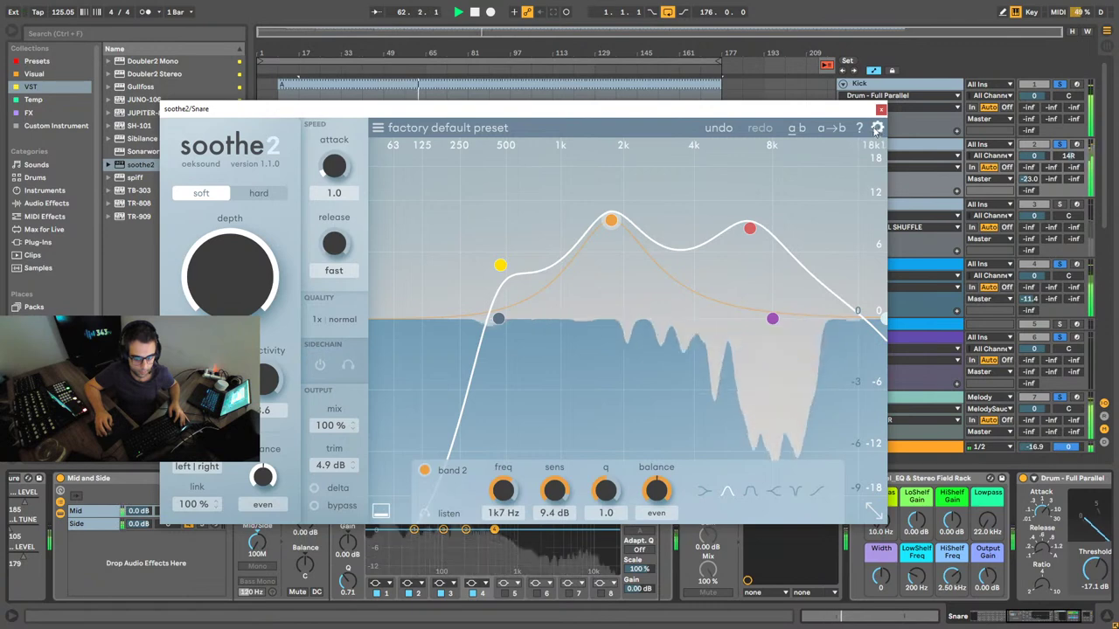
pyautogui.click(881, 109)
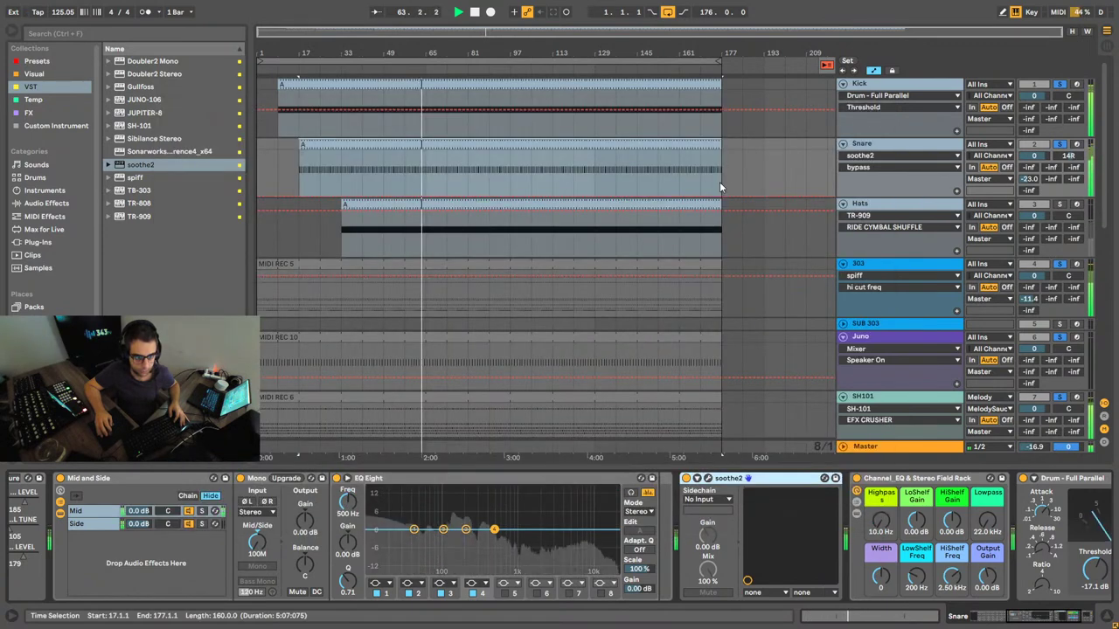
pyautogui.click(865, 206)
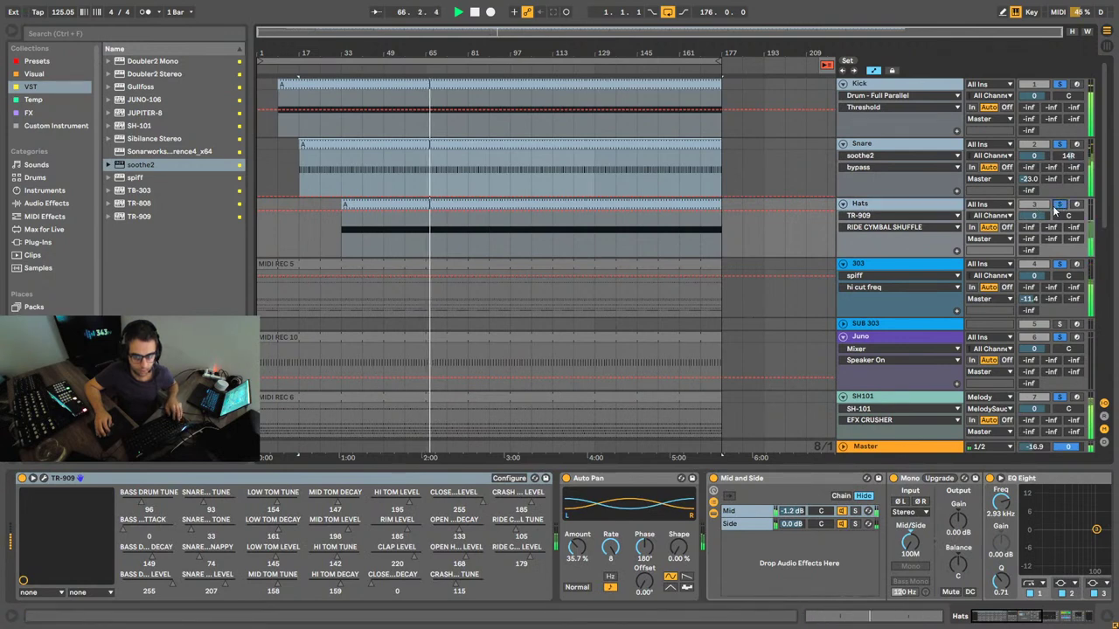
pyautogui.click(561, 142)
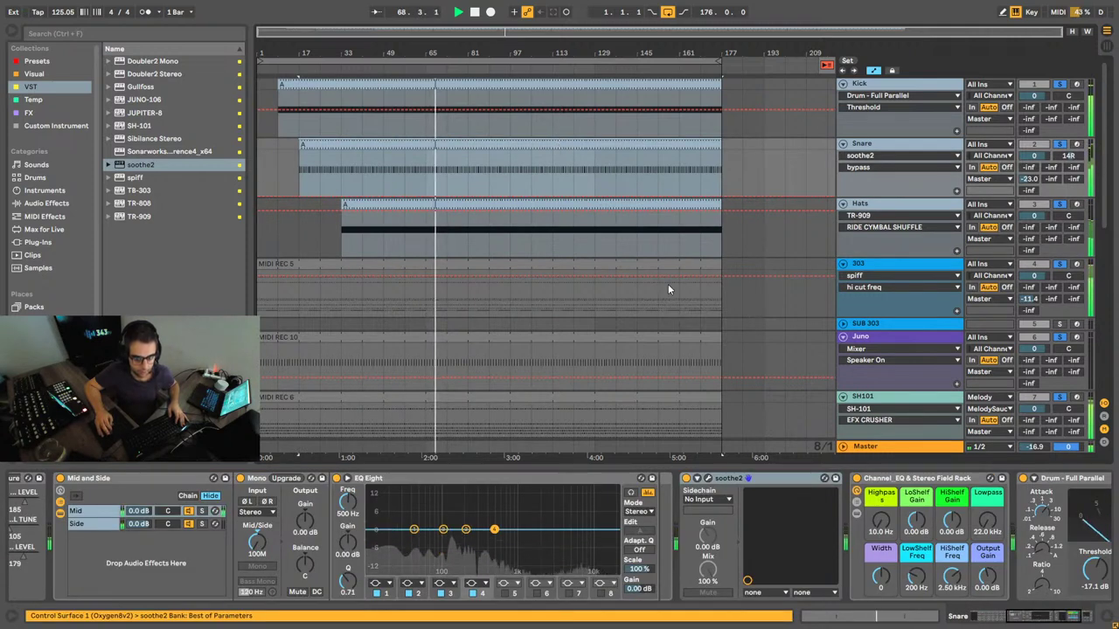
pyautogui.scroll(-2, 663, 285)
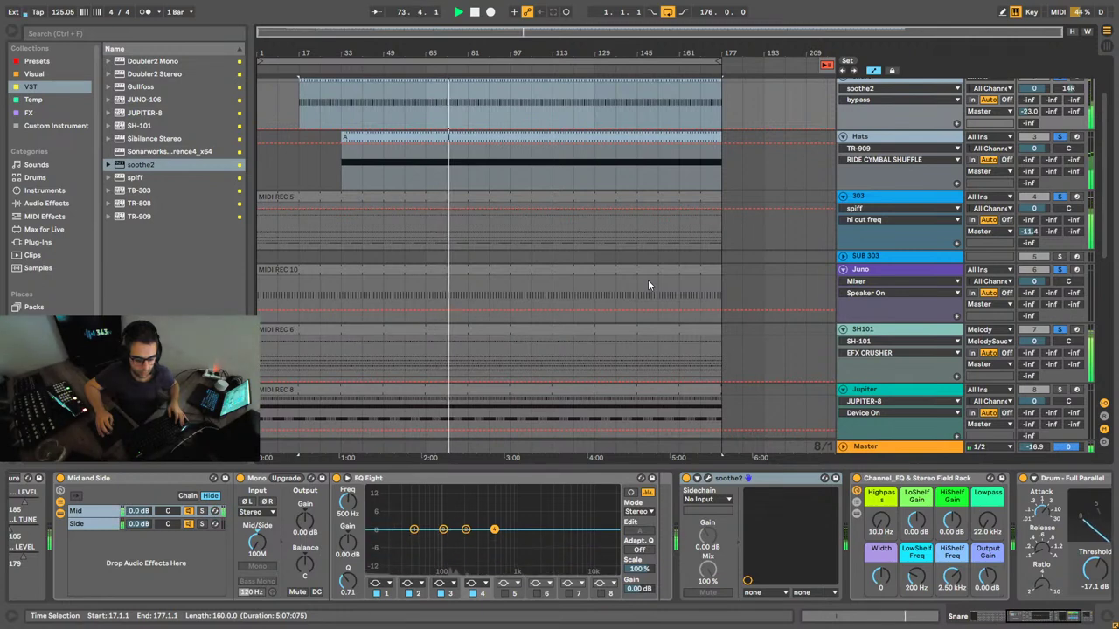
pyautogui.scroll(1, 829, 276)
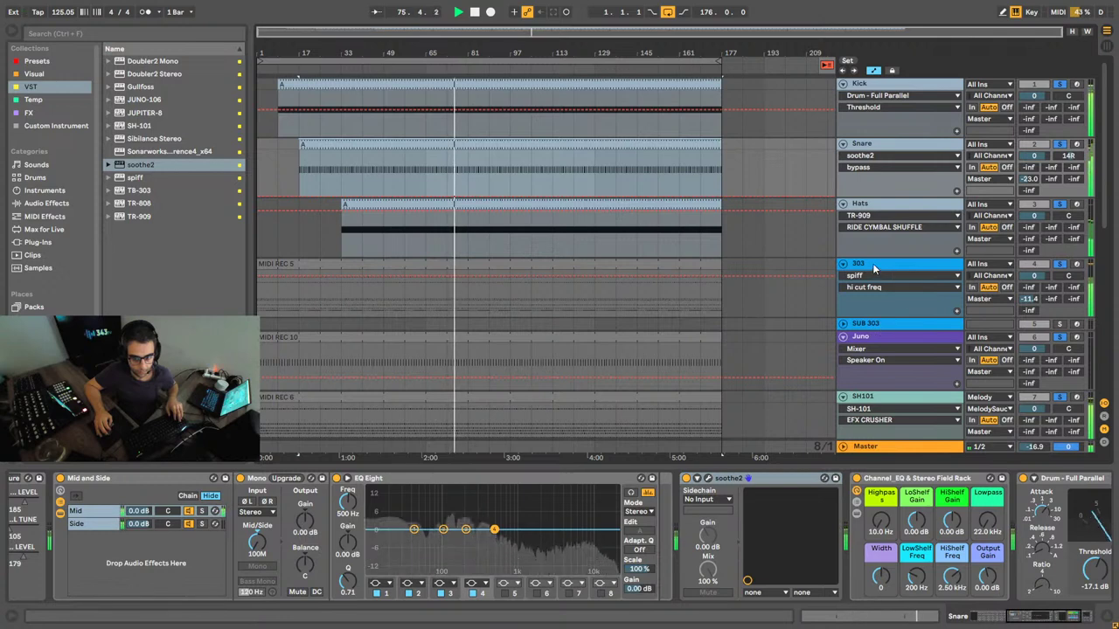
# Step: Unfold Gullfoss's parameters in the Hats track's chain and insert the soothe2 plug-in after it
pyautogui.click(894, 204)
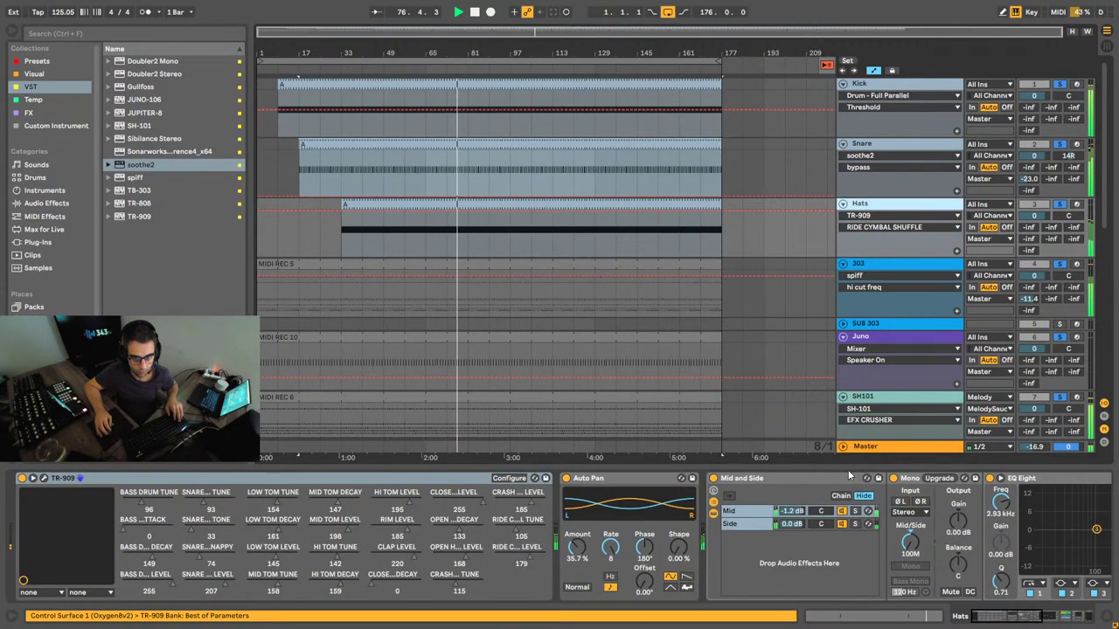
pyautogui.click(1086, 616)
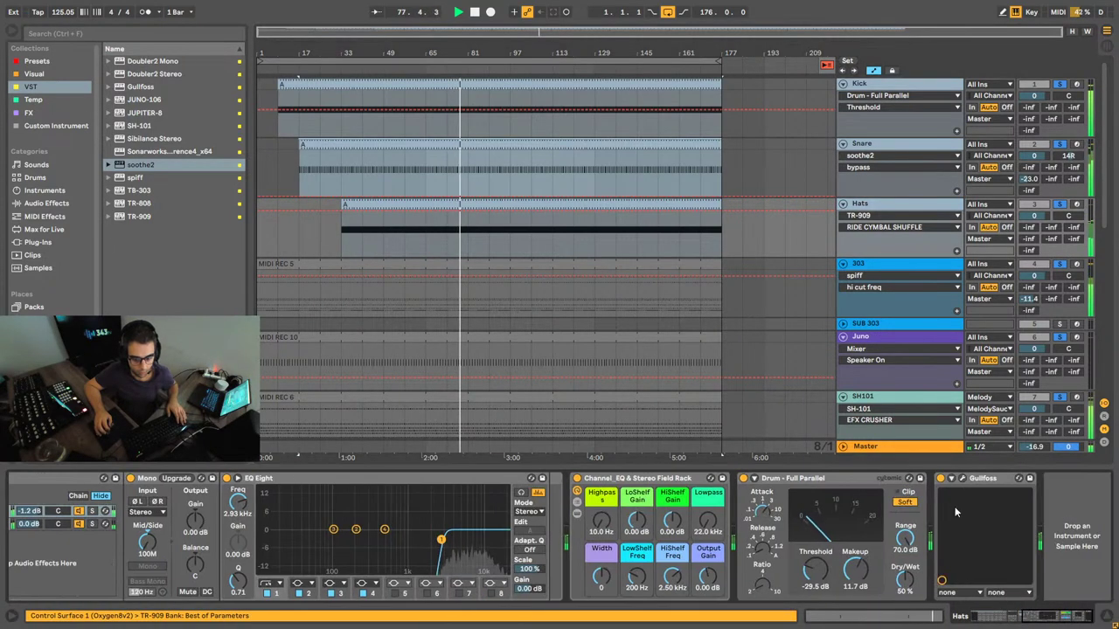
pyautogui.click(952, 481)
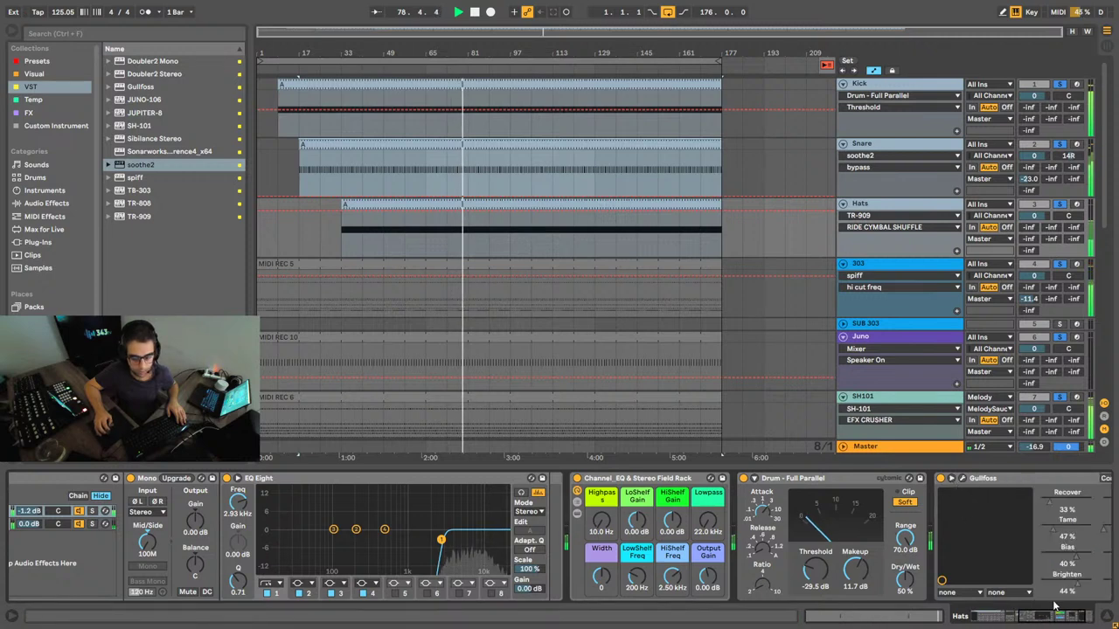
pyautogui.click(1080, 616)
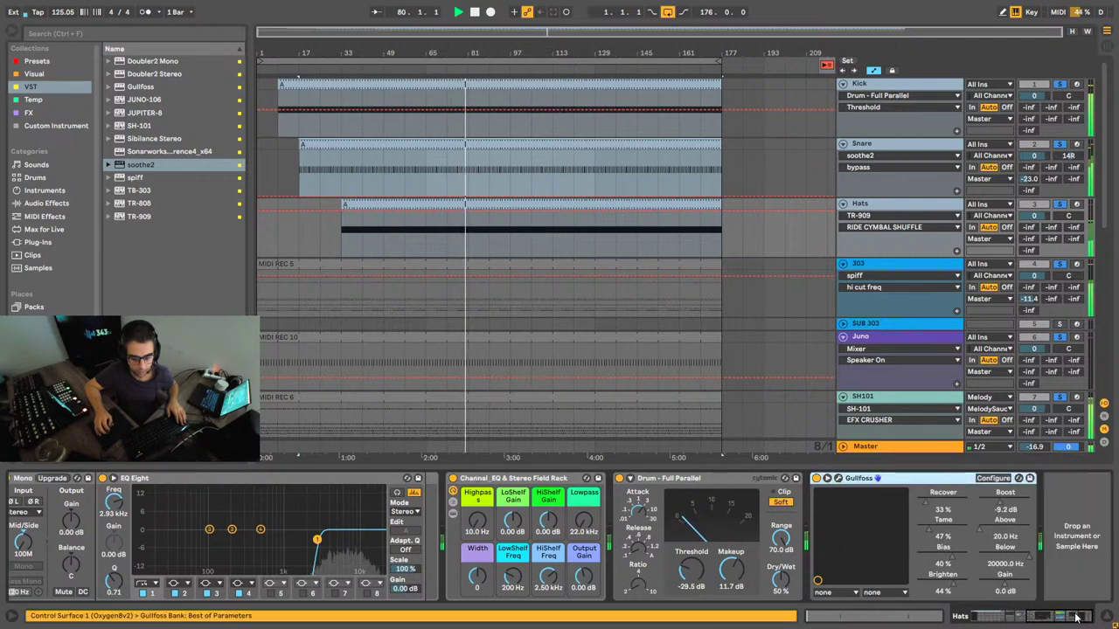
pyautogui.moveTo(129, 164); pyautogui.dragTo(1064, 511)
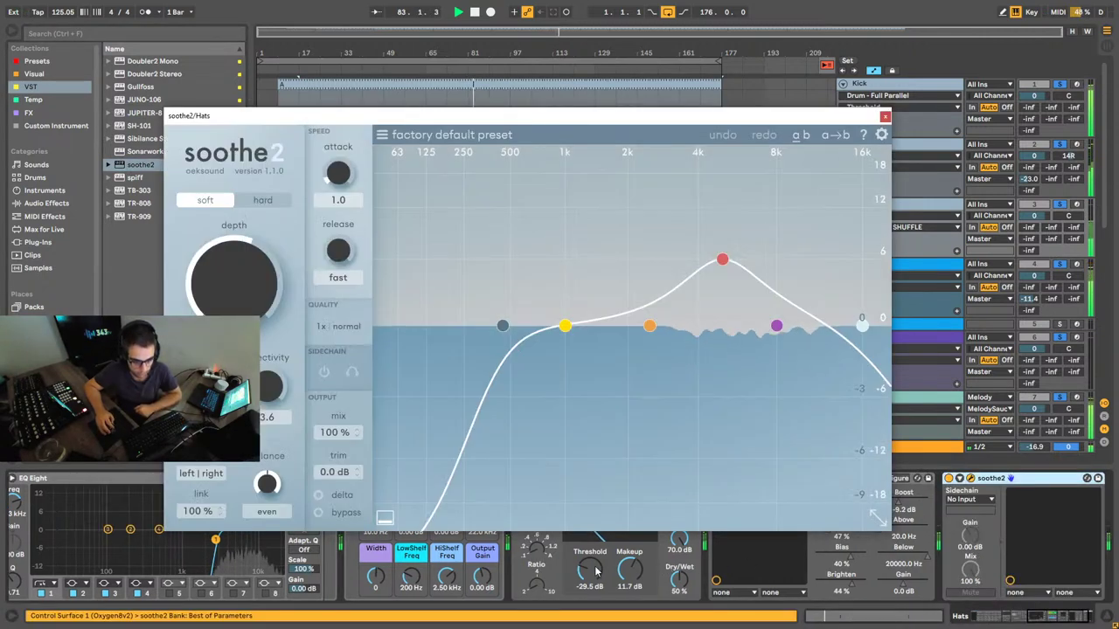
# Step: Set the Hats compressor's threshold to -16.8 dB and makeup to 17.1 dB, and raise soothe2's red band to about 11 dB
pyautogui.click(972, 519)
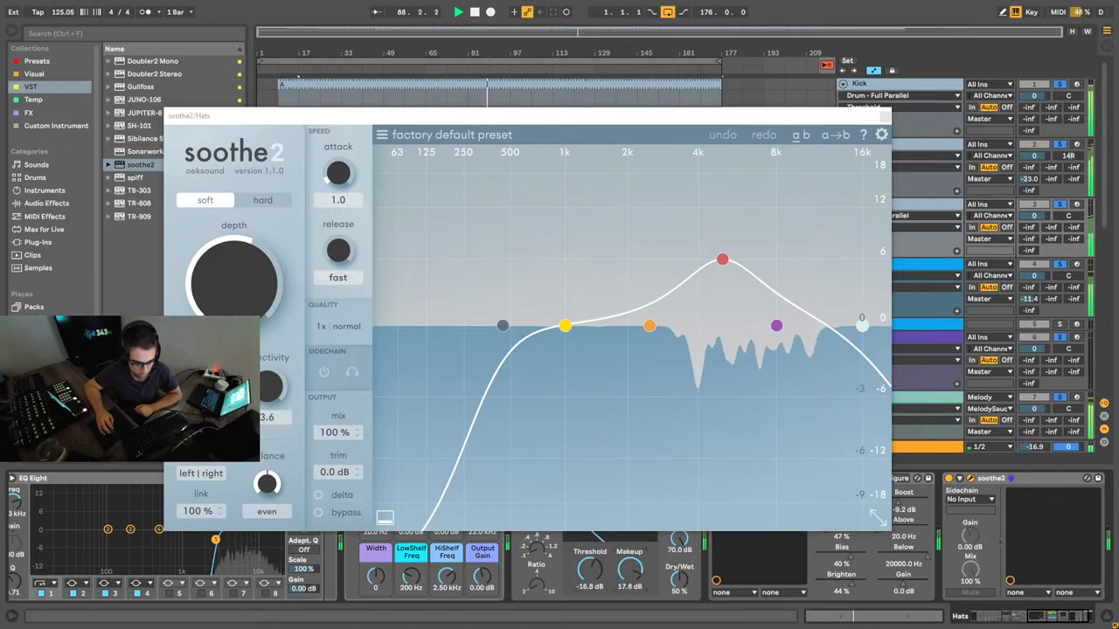
pyautogui.moveTo(722, 260); pyautogui.dragTo(746, 185)
pyautogui.click(773, 334)
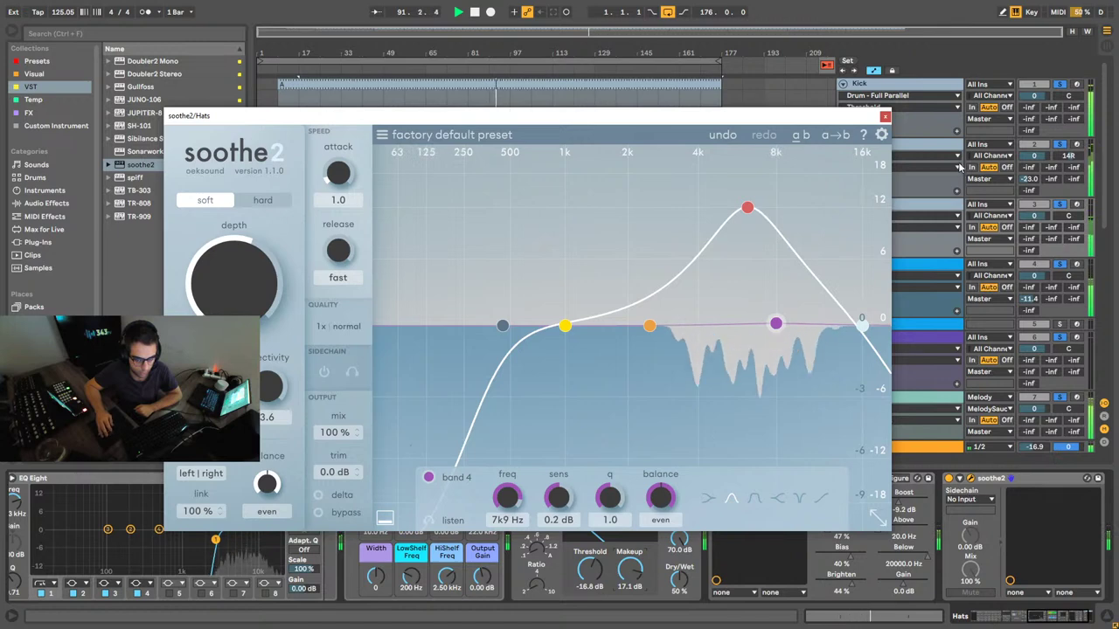
pyautogui.click(885, 116)
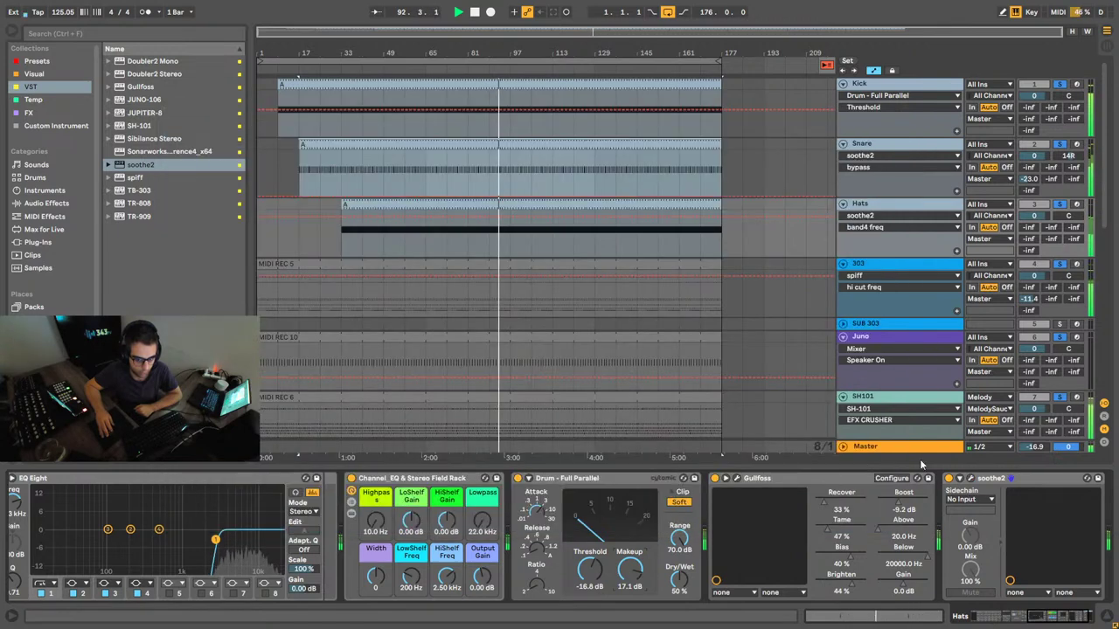
# Step: On the Hats' Gullfoss, set Boost to -19.9 dB, Tame to 153 %, Bias to -42 % and Brighten to 15 %
pyautogui.moveTo(893, 505); pyautogui.dragTo(855, 529)
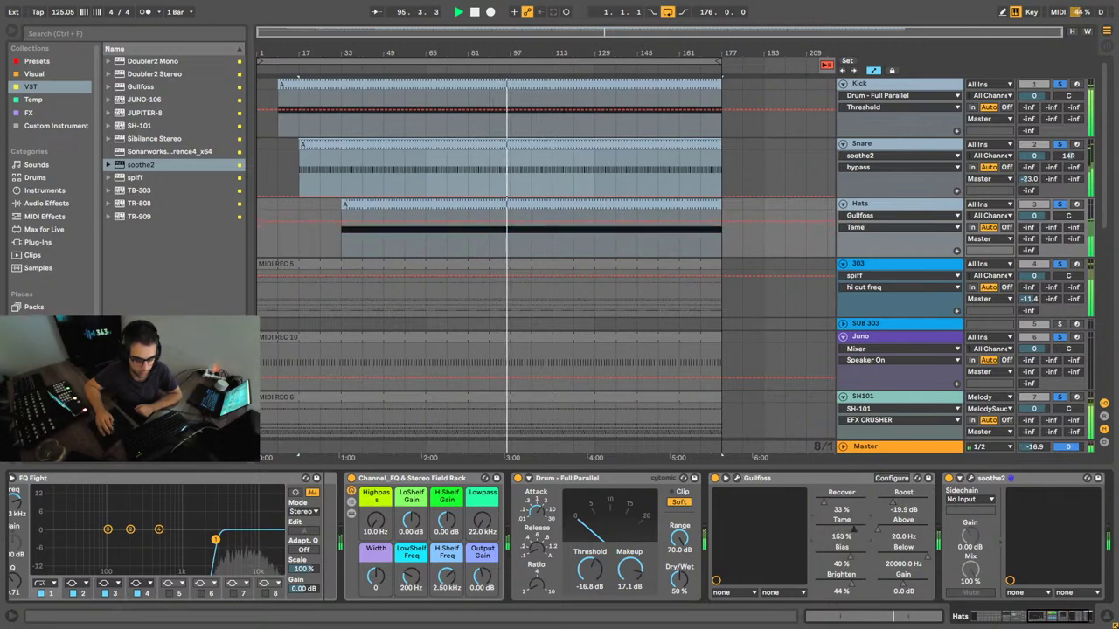
pyautogui.moveTo(856, 583); pyautogui.dragTo(856, 603)
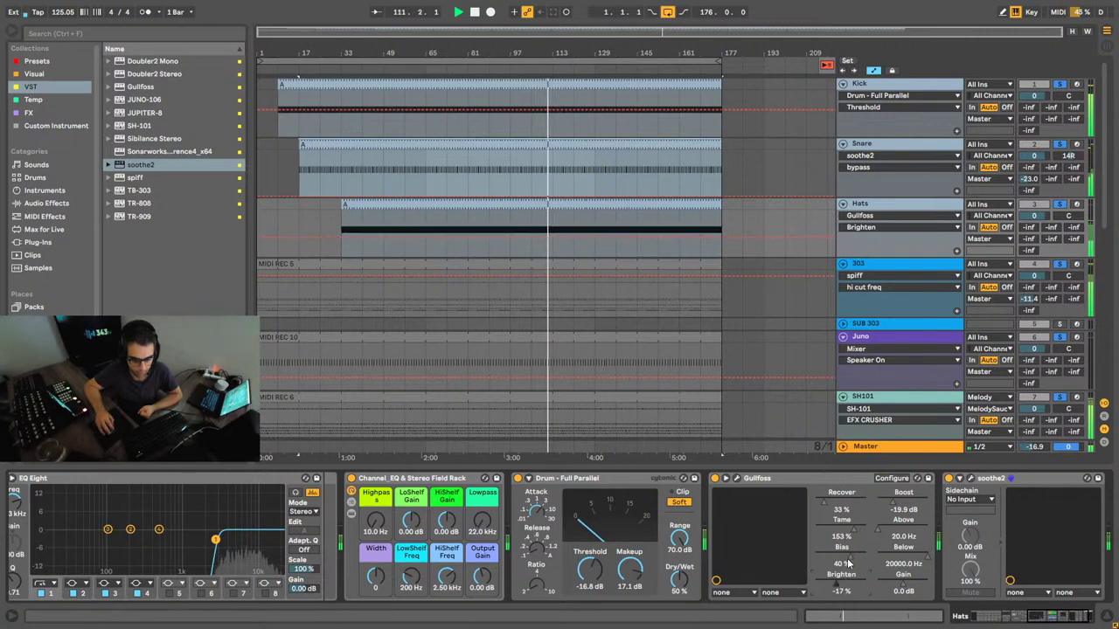
pyautogui.moveTo(849, 556); pyautogui.dragTo(844, 585)
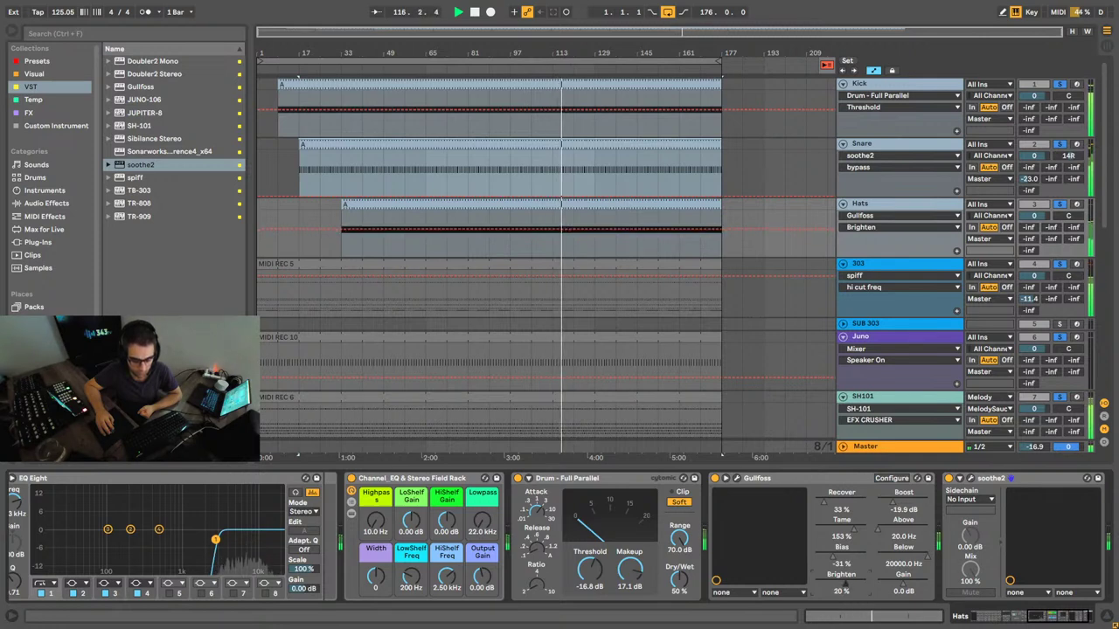
pyautogui.click(832, 561)
pyautogui.click(845, 588)
pyautogui.moveTo(833, 558); pyautogui.dragTo(830, 560)
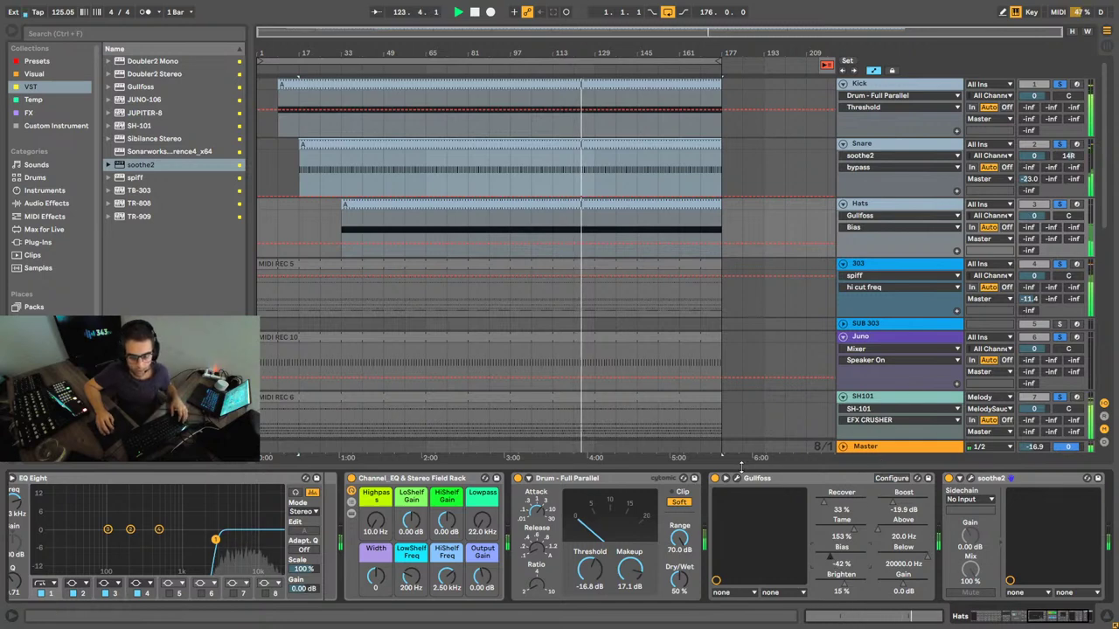
# Step: Compare the Hats with Gullfoss off and on, and set the Drum - Full Parallel compressor's Dry/Wet to 58 %
pyautogui.click(714, 479)
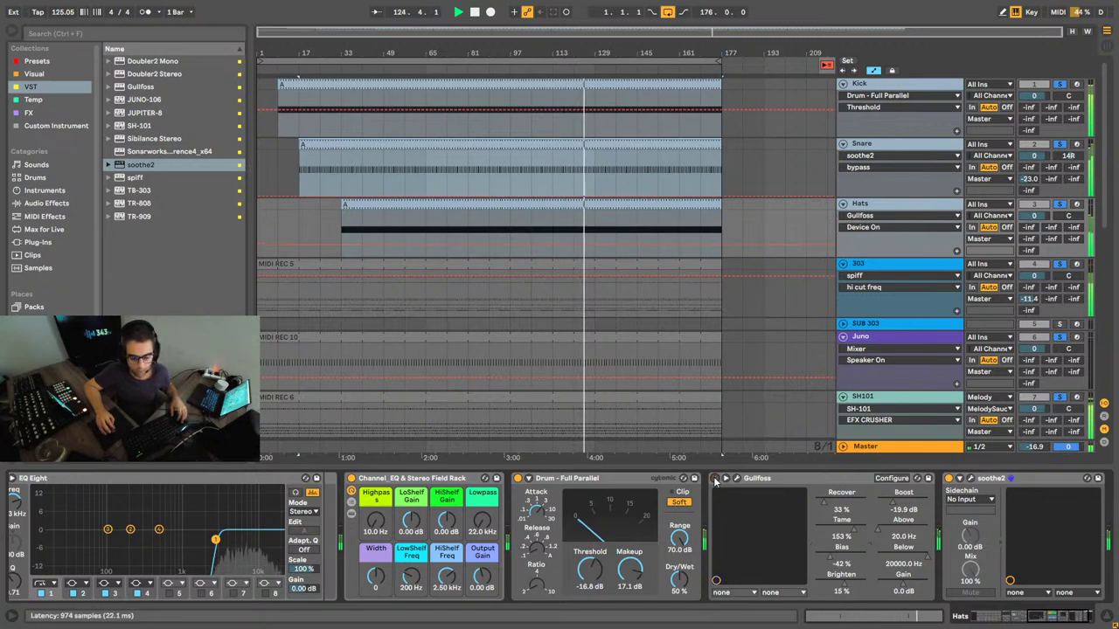
pyautogui.click(714, 479)
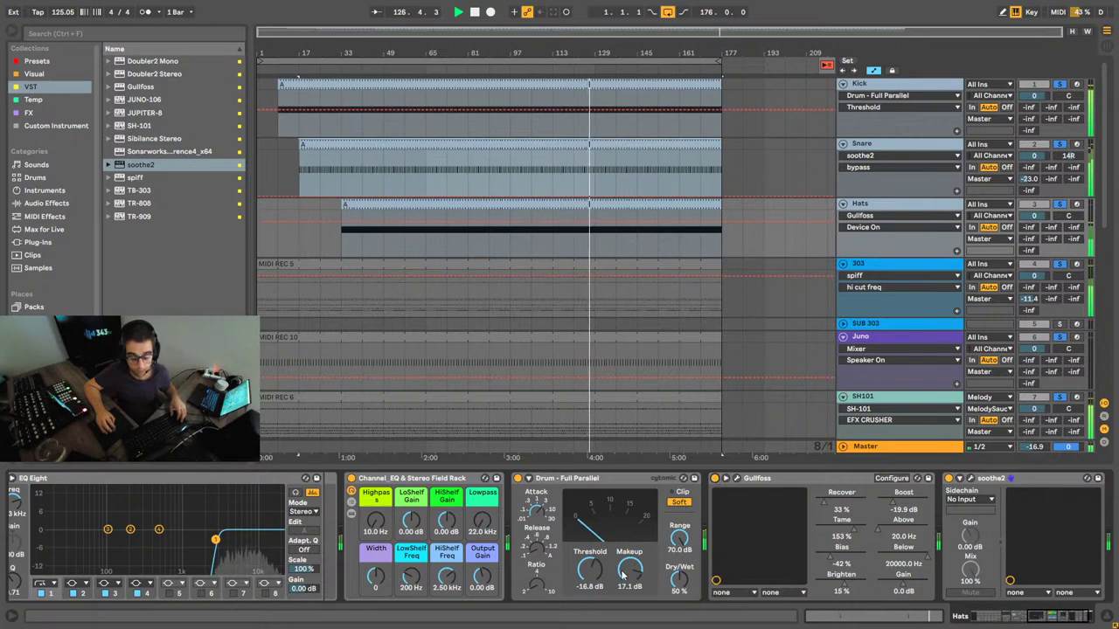
pyautogui.moveTo(681, 580); pyautogui.dragTo(681, 570)
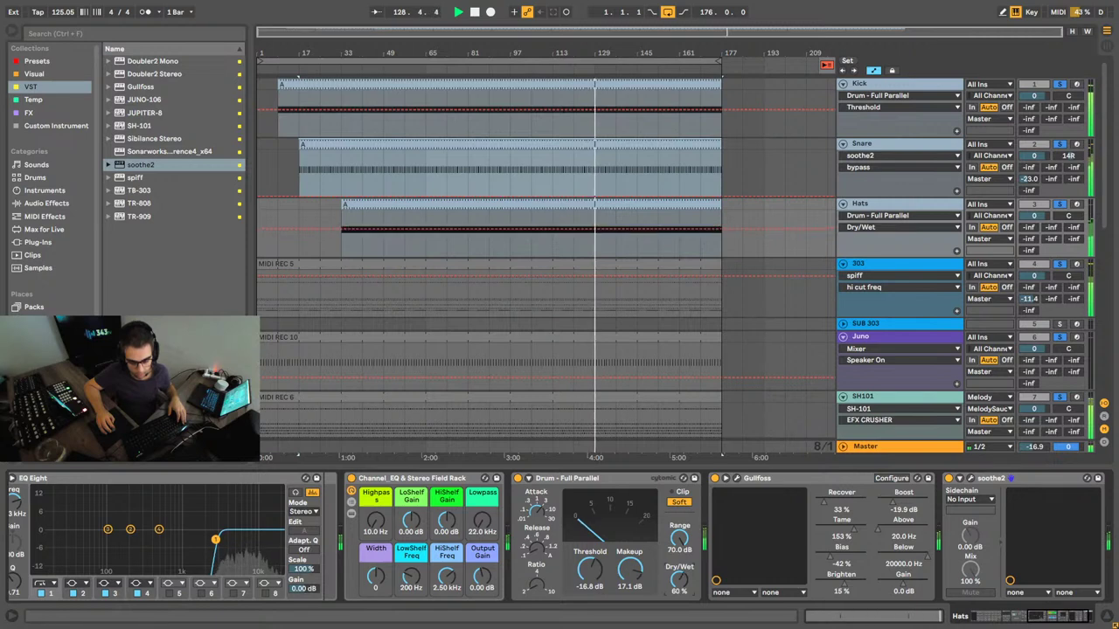
pyautogui.moveTo(688, 577); pyautogui.dragTo(688, 579)
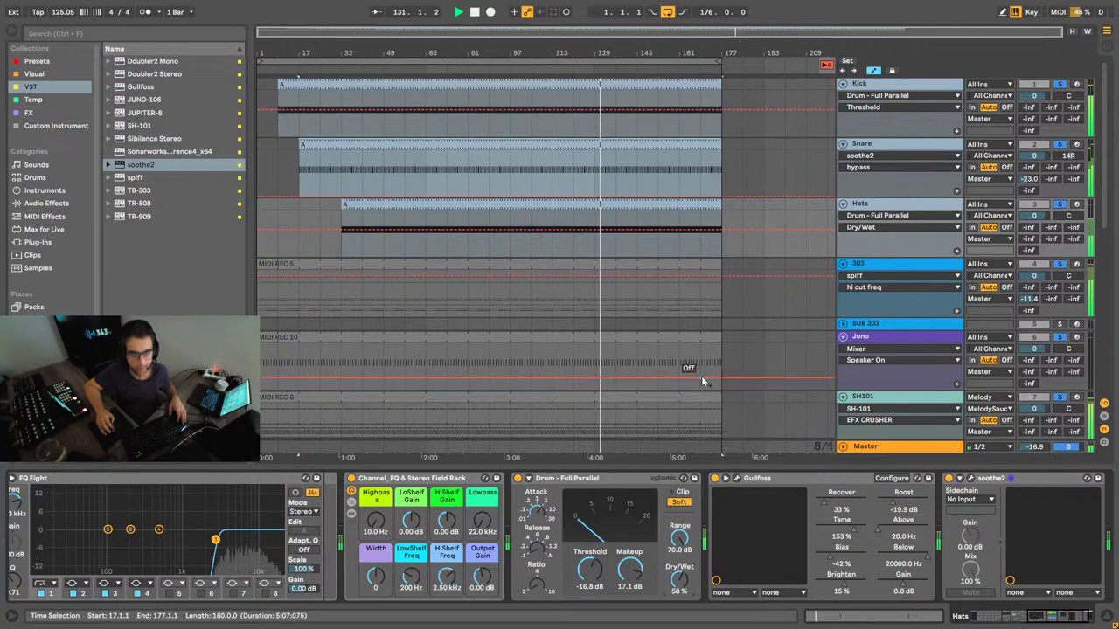
# Step: Look over the track list and examine the Juno track's device chain from A Bit Warmer back to Melodic Steps
pyautogui.scroll(-5, 695, 367)
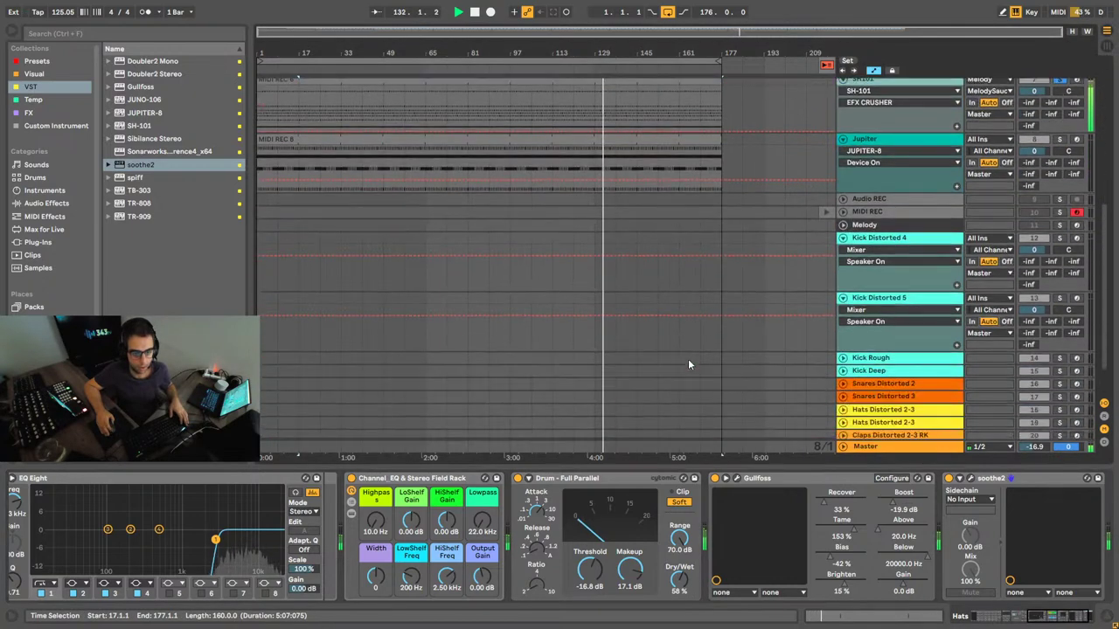
pyautogui.scroll(5, 748, 358)
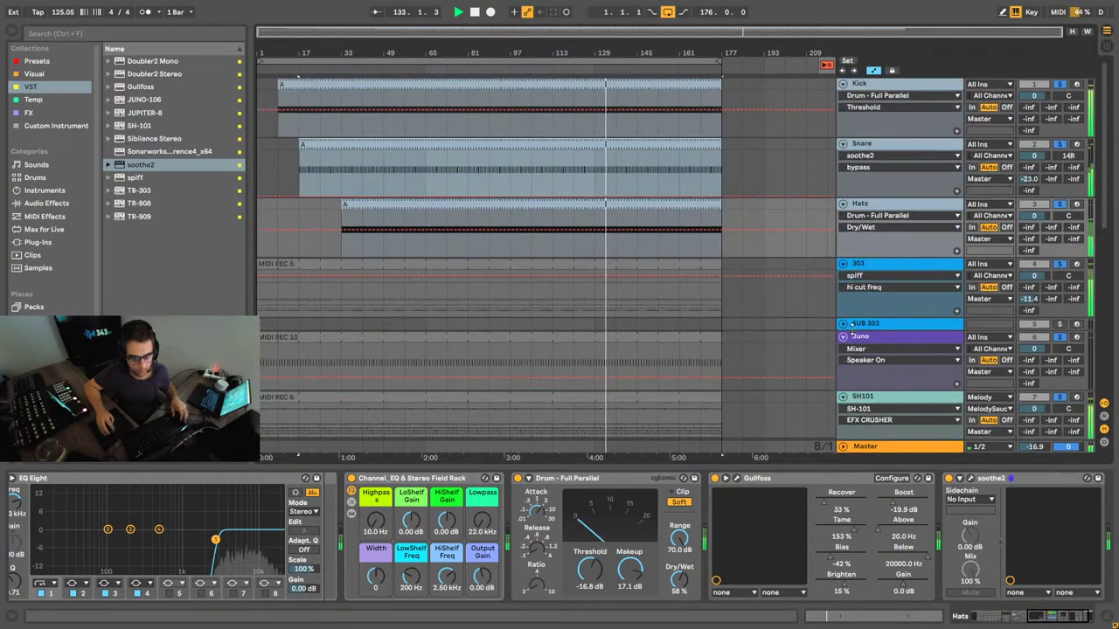
pyautogui.click(859, 325)
pyautogui.click(860, 336)
pyautogui.scroll(-2, 866, 340)
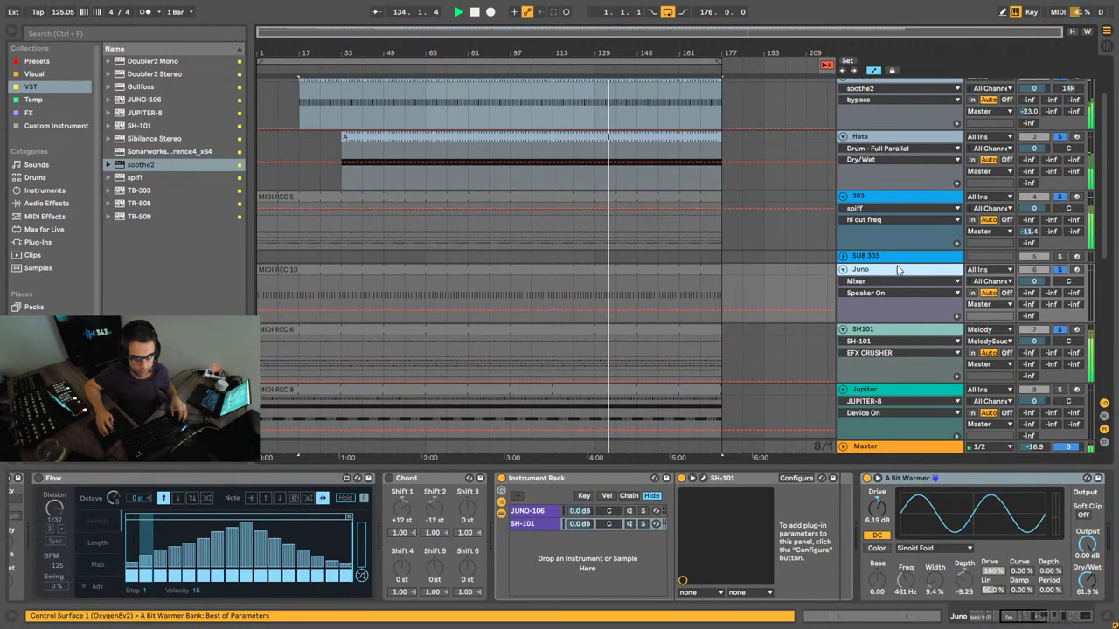
pyautogui.click(874, 256)
pyautogui.click(874, 270)
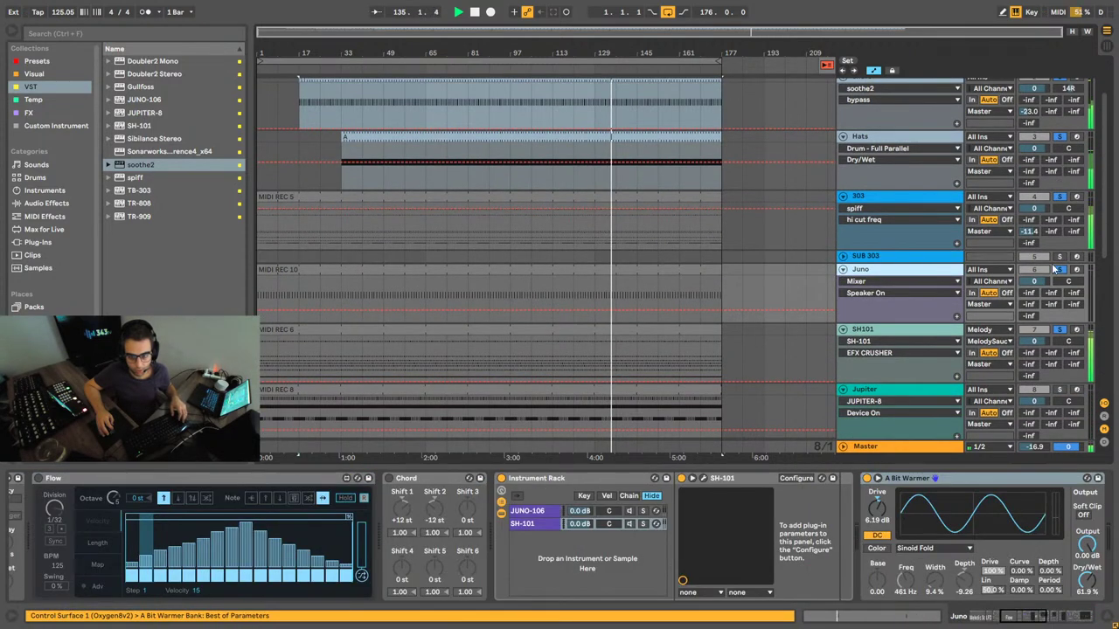
pyautogui.scroll(2, 865, 279)
pyautogui.moveTo(764, 273)
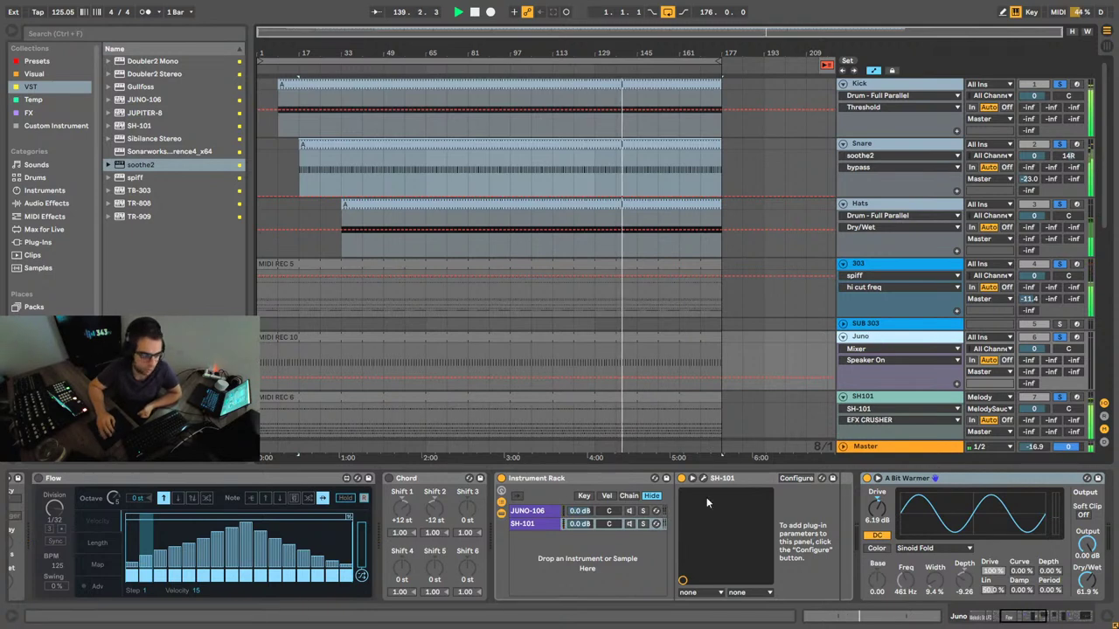
pyautogui.moveTo(1032, 617); pyautogui.dragTo(964, 615)
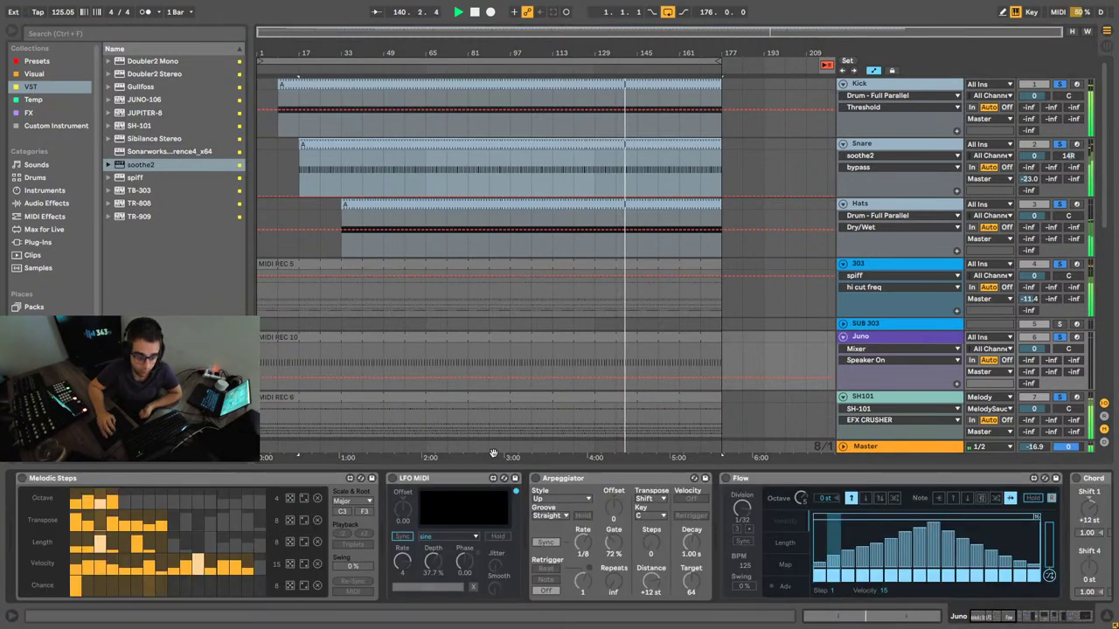
pyautogui.moveTo(993, 617)
pyautogui.mouseDown()
pyautogui.moveTo(1044, 617)
pyautogui.moveTo(976, 617)
pyautogui.mouseUp()
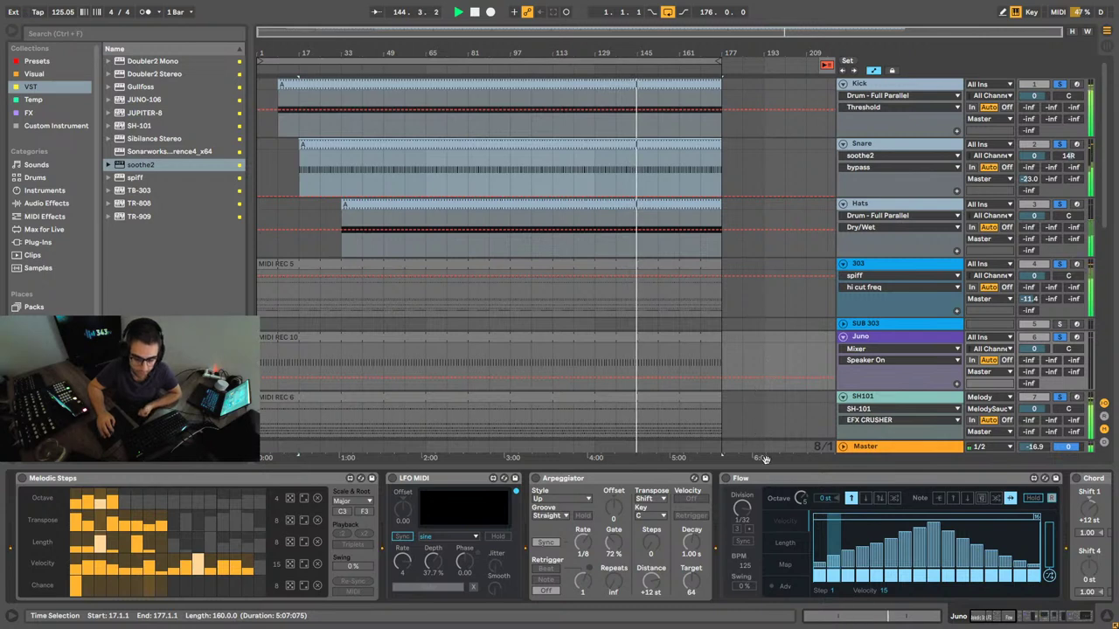
# Step: Select the Juno track's MIDI REC 10 clip, stop playback and check the SUB 303 track's device chain
pyautogui.click(883, 336)
pyautogui.click(682, 339)
pyautogui.press('space')
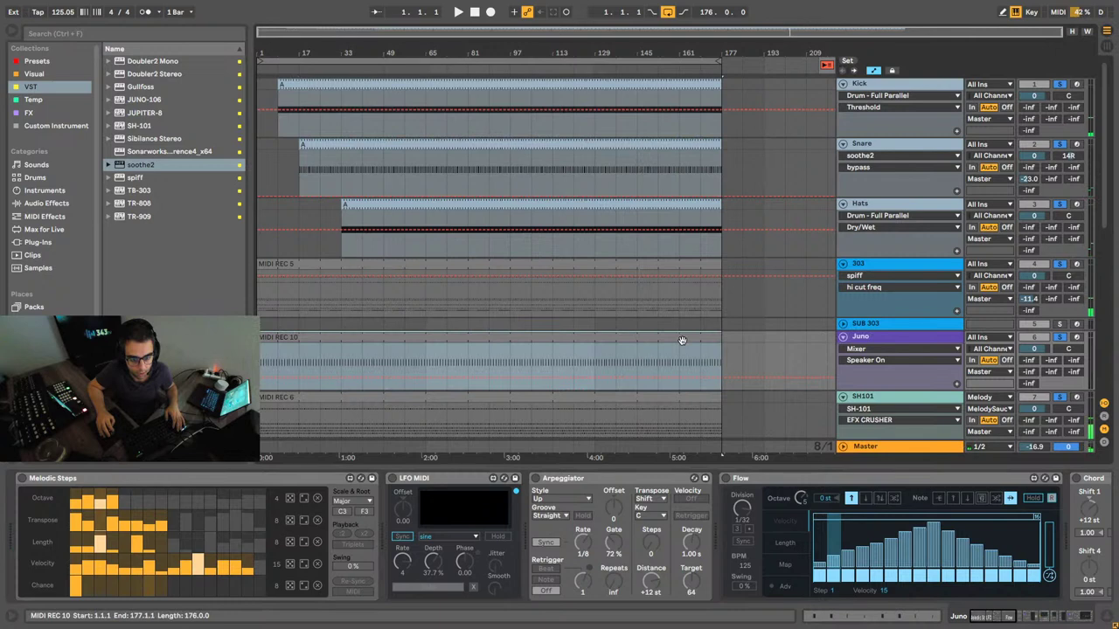
pyautogui.click(885, 339)
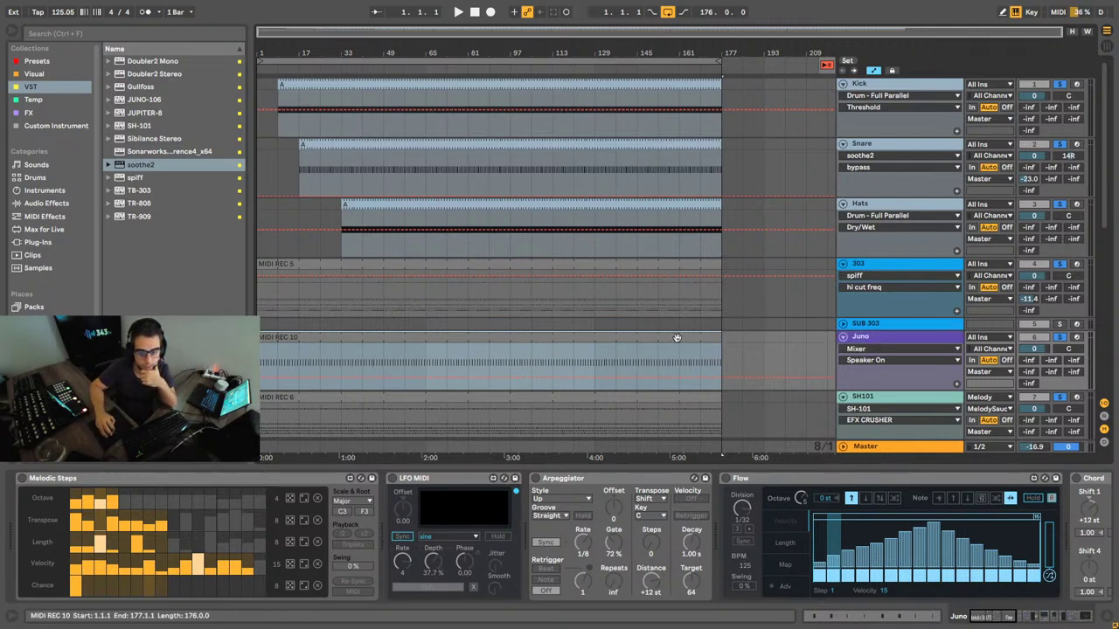
pyautogui.click(871, 327)
pyautogui.click(872, 335)
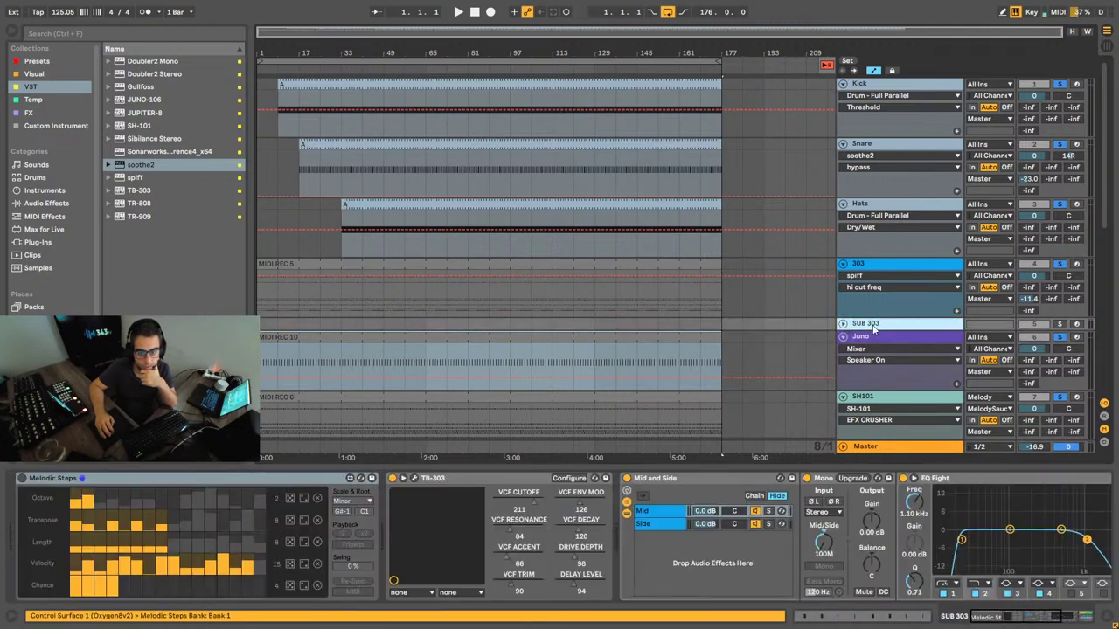
pyautogui.click(593, 159)
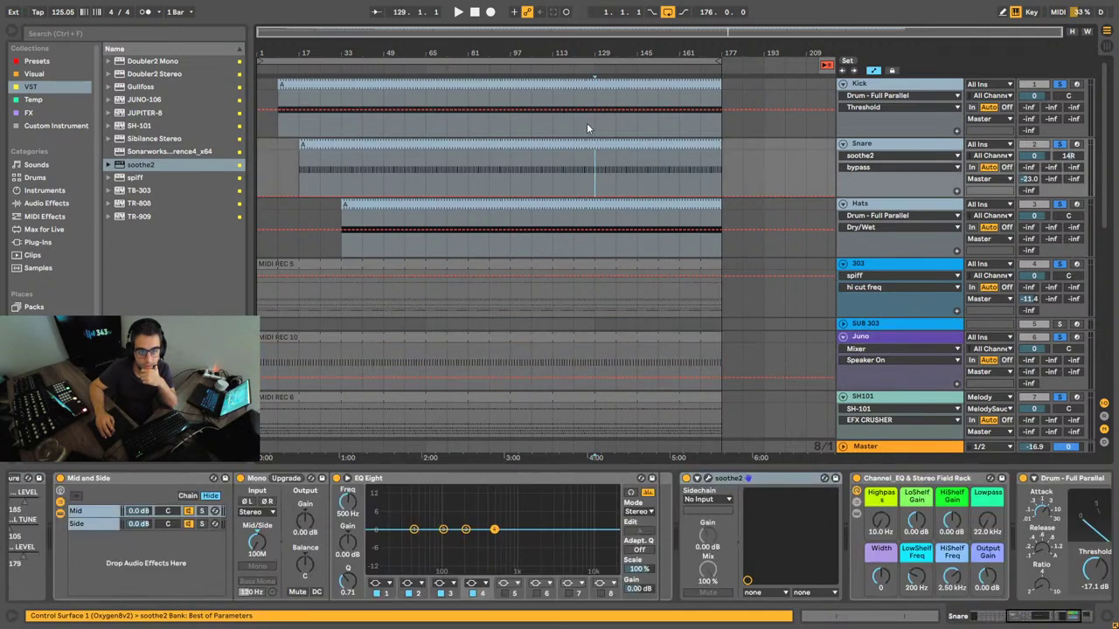
pyautogui.click(593, 122)
pyautogui.moveTo(258, 124); pyautogui.dragTo(595, 120)
pyautogui.click(620, 123)
pyautogui.moveTo(722, 126); pyautogui.dragTo(114, 134)
pyautogui.moveTo(805, 148); pyautogui.dragTo(234, 94)
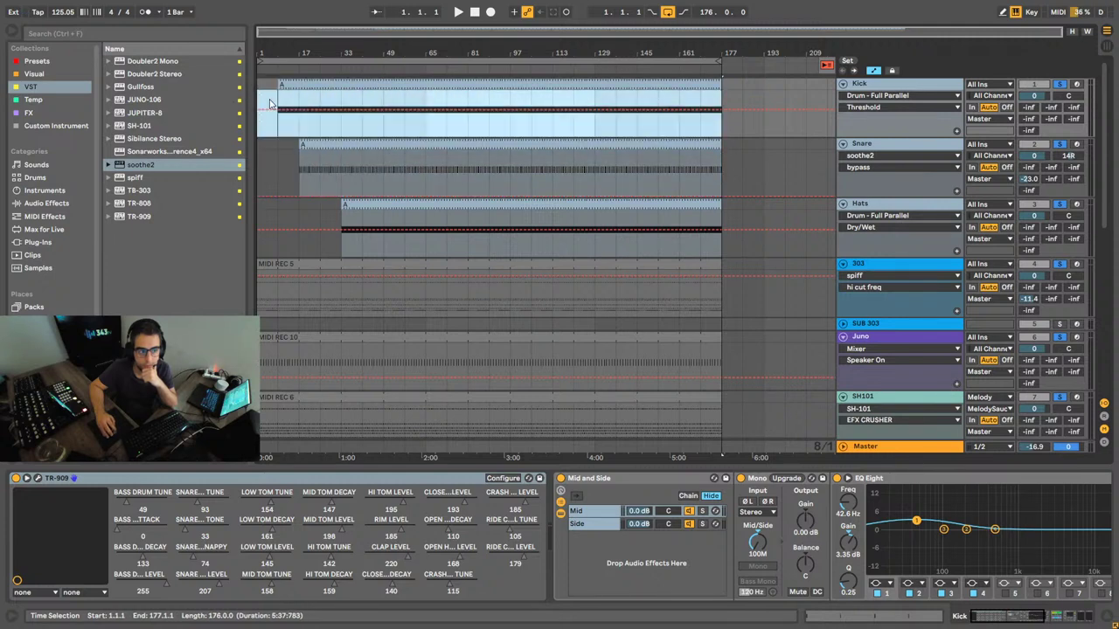
pyautogui.moveTo(362, 124); pyautogui.dragTo(579, 126)
pyautogui.click(576, 126)
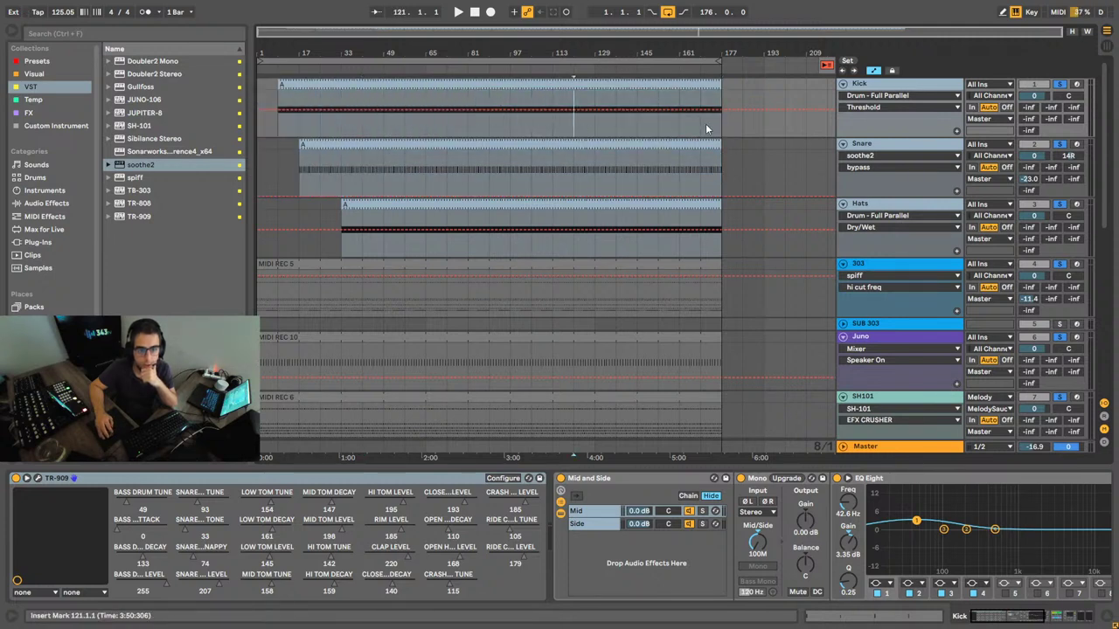
pyautogui.moveTo(721, 172); pyautogui.dragTo(489, 103)
pyautogui.click(491, 102)
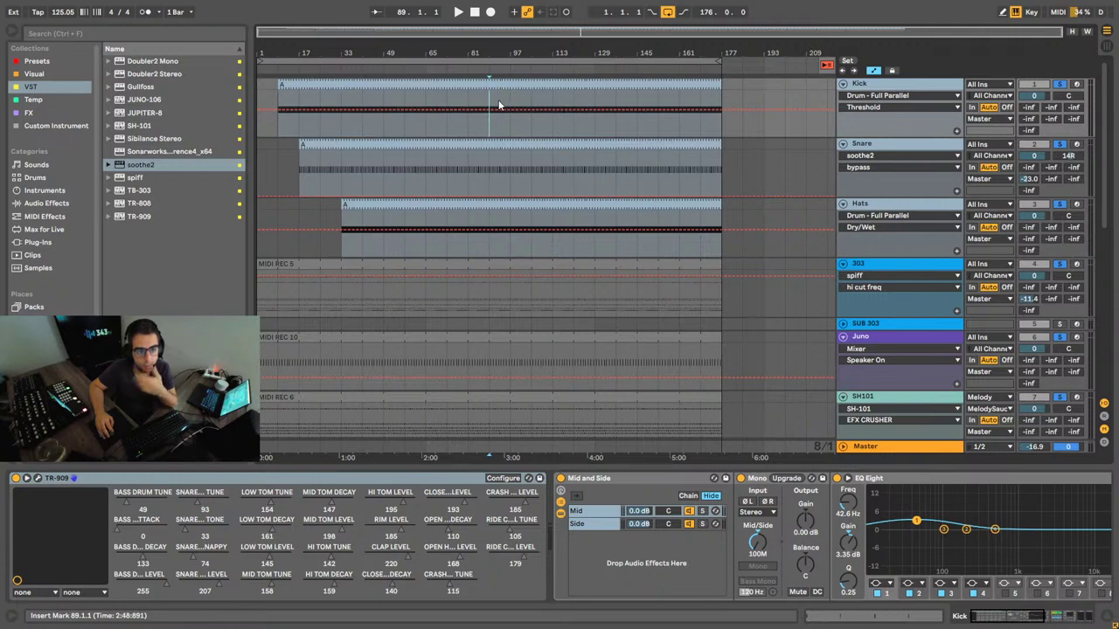
pyautogui.moveTo(470, 96); pyautogui.dragTo(231, 54)
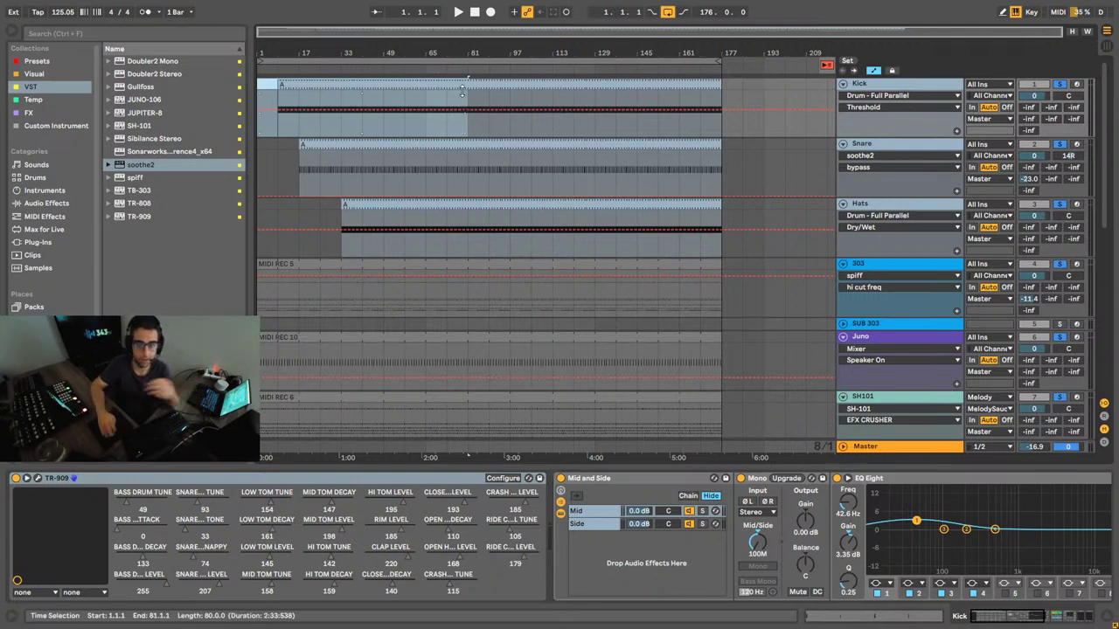
# Step: Look over the Snare track's device chain and examine the settings of Gullfoss on the 303 track
pyautogui.click(888, 148)
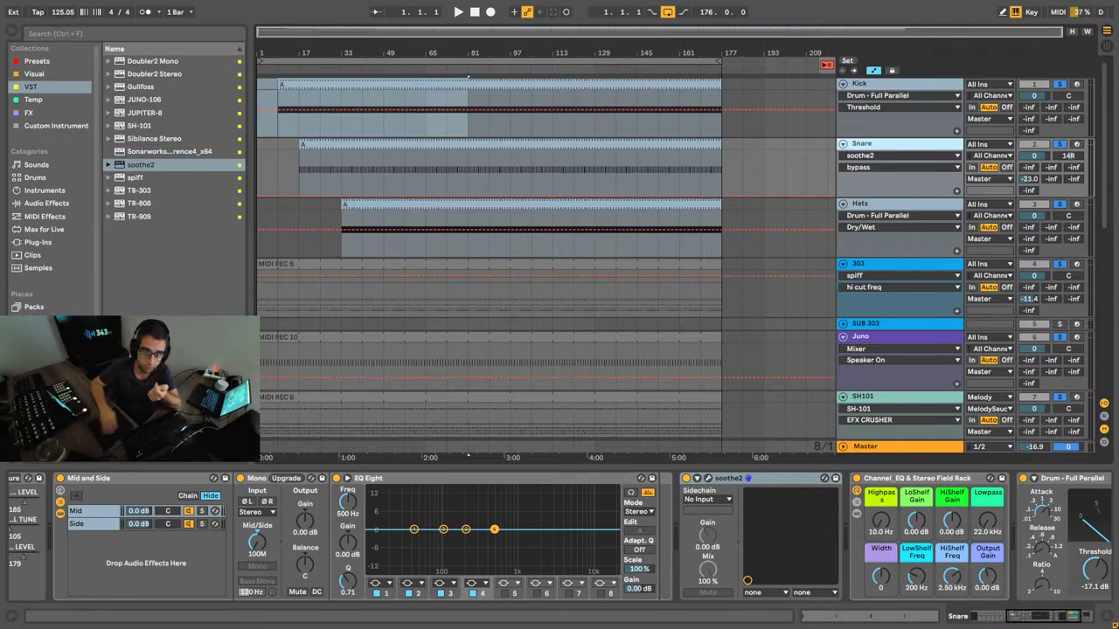
pyautogui.moveTo(1031, 618); pyautogui.dragTo(1074, 617)
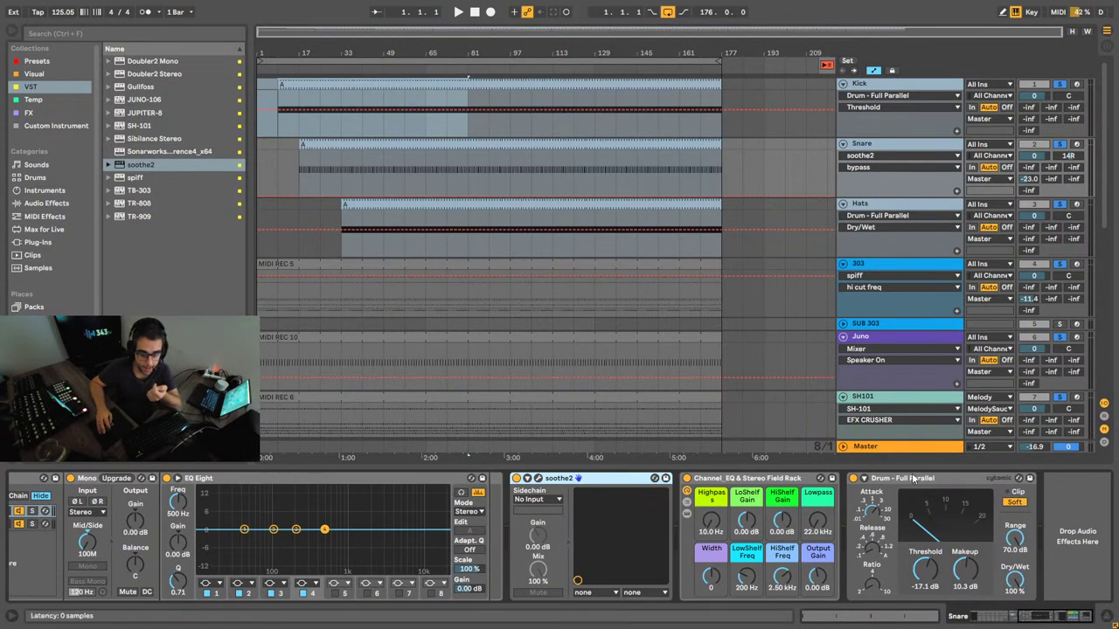
pyautogui.click(922, 277)
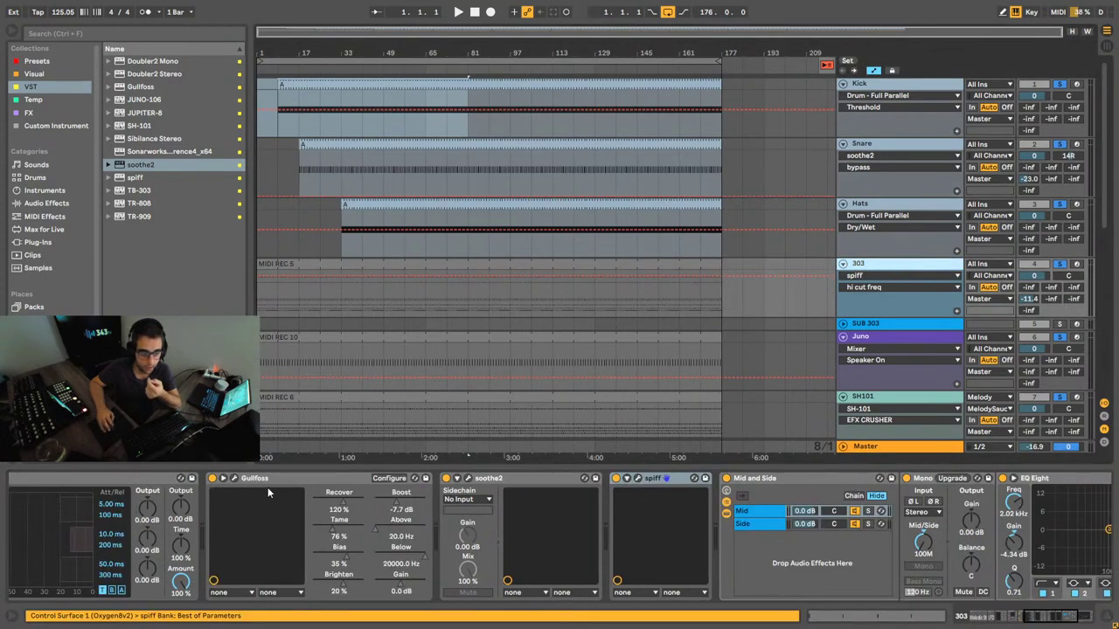
pyautogui.click(235, 478)
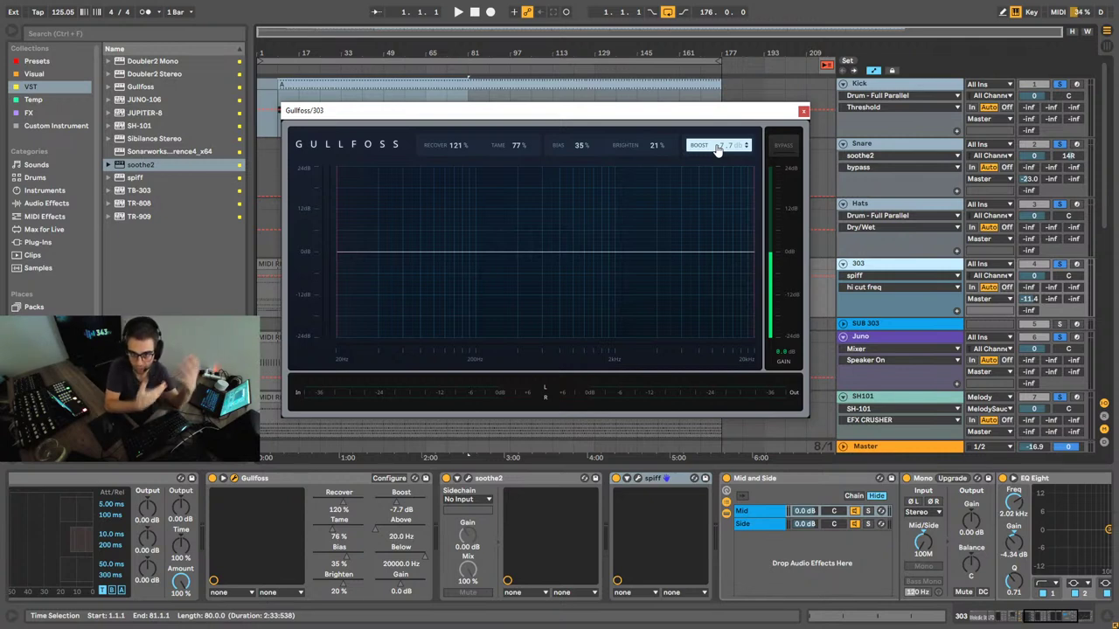
pyautogui.press('Return')
pyautogui.click(803, 111)
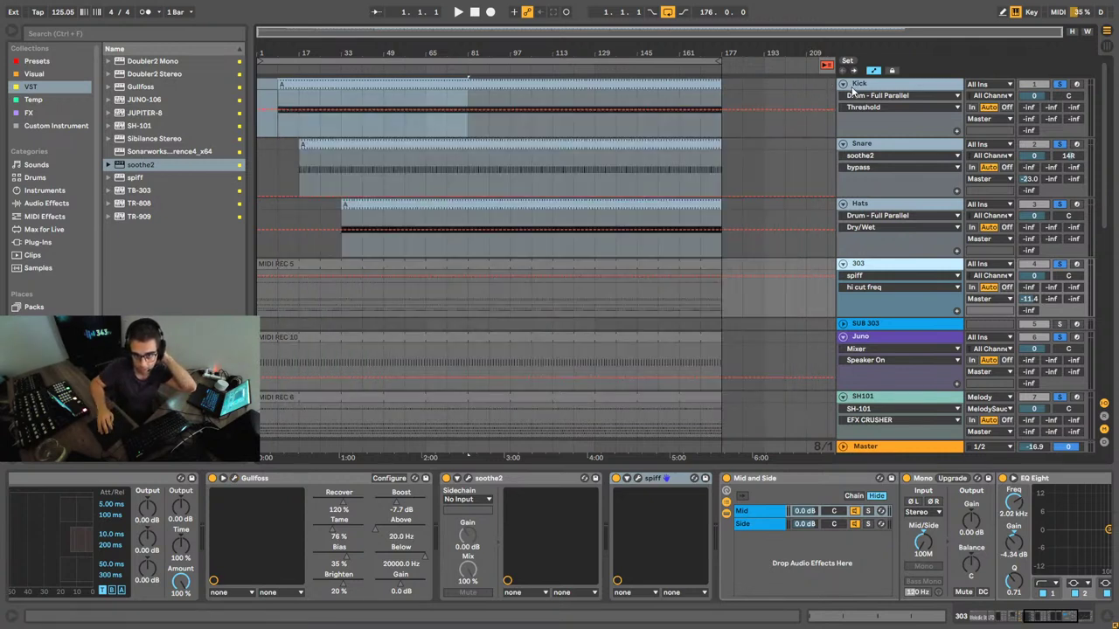
# Step: Select the Kick track, start playback from bar 81 and solo the Kick
pyautogui.click(719, 114)
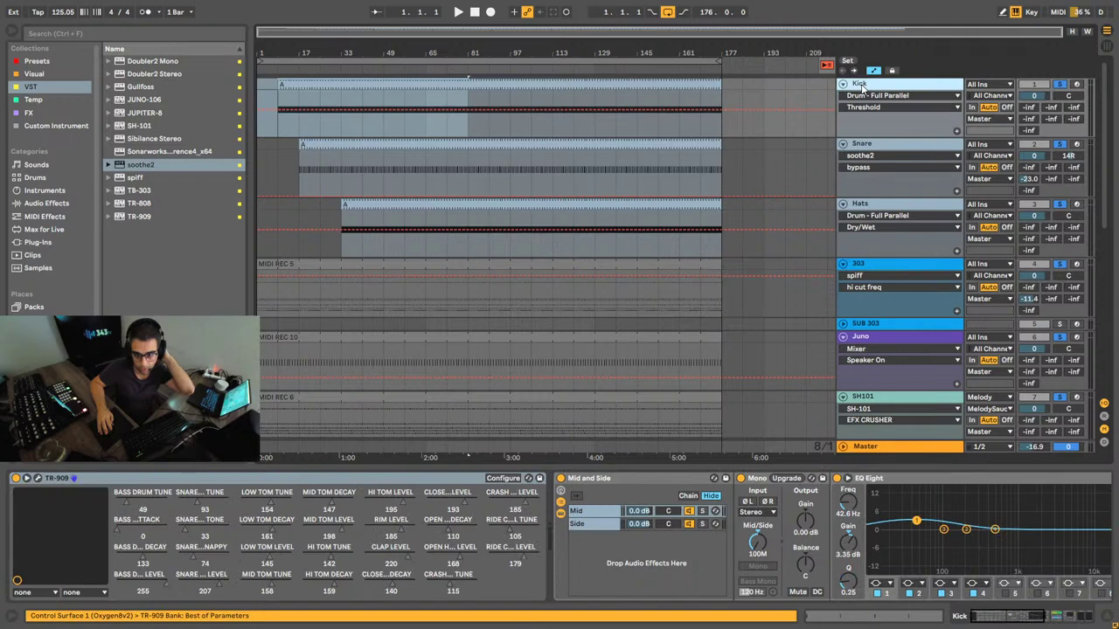
pyautogui.click(1060, 85)
pyautogui.press('space')
pyautogui.press('space')
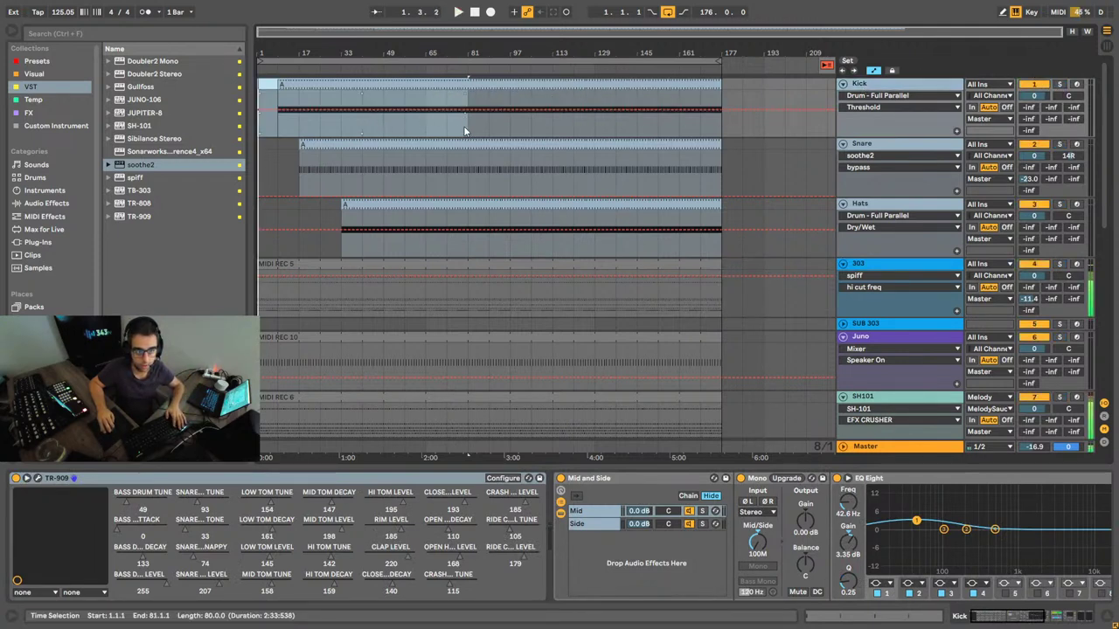
pyautogui.click(468, 130)
pyautogui.press('space')
pyautogui.click(1059, 85)
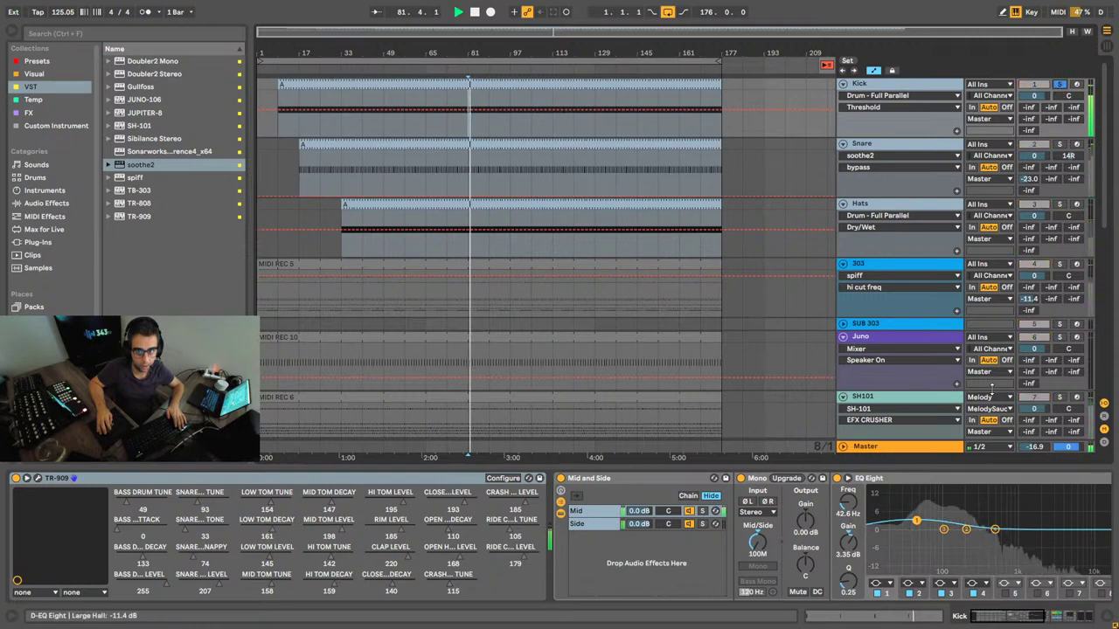
# Step: Switch on the Kick's Gullfoss, open its window and reset Recover, Tame, Bias, Brighten and Boost to 0
pyautogui.moveTo(991, 616); pyautogui.dragTo(1049, 616)
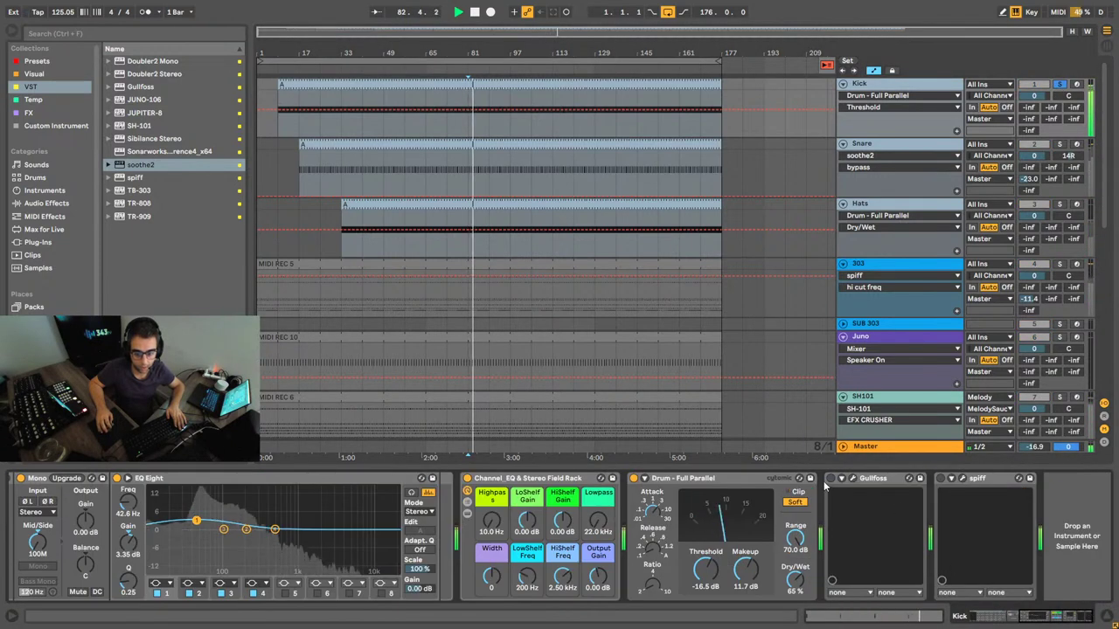
pyautogui.click(855, 480)
pyautogui.click(854, 480)
pyautogui.click(648, 120)
pyautogui.moveTo(648, 119); pyautogui.dragTo(672, 219)
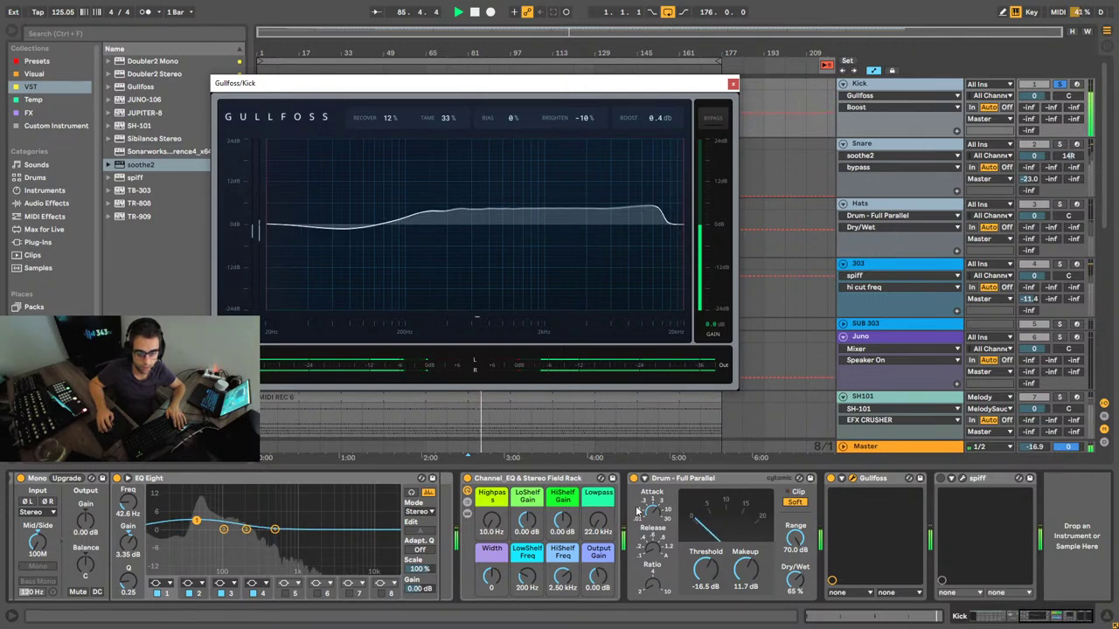
pyautogui.click(842, 478)
pyautogui.moveTo(956, 507); pyautogui.dragTo(929, 532)
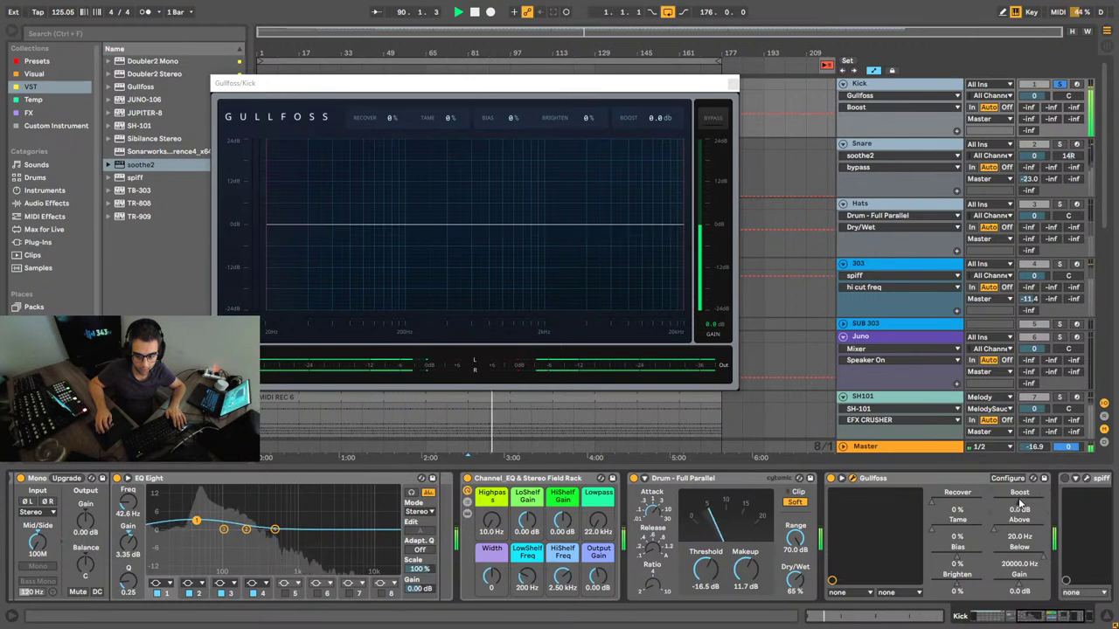
# Step: Sweep the Kick Gullfoss's Boost through negative and positive values and set it to 15.5 dB
pyautogui.click(656, 118)
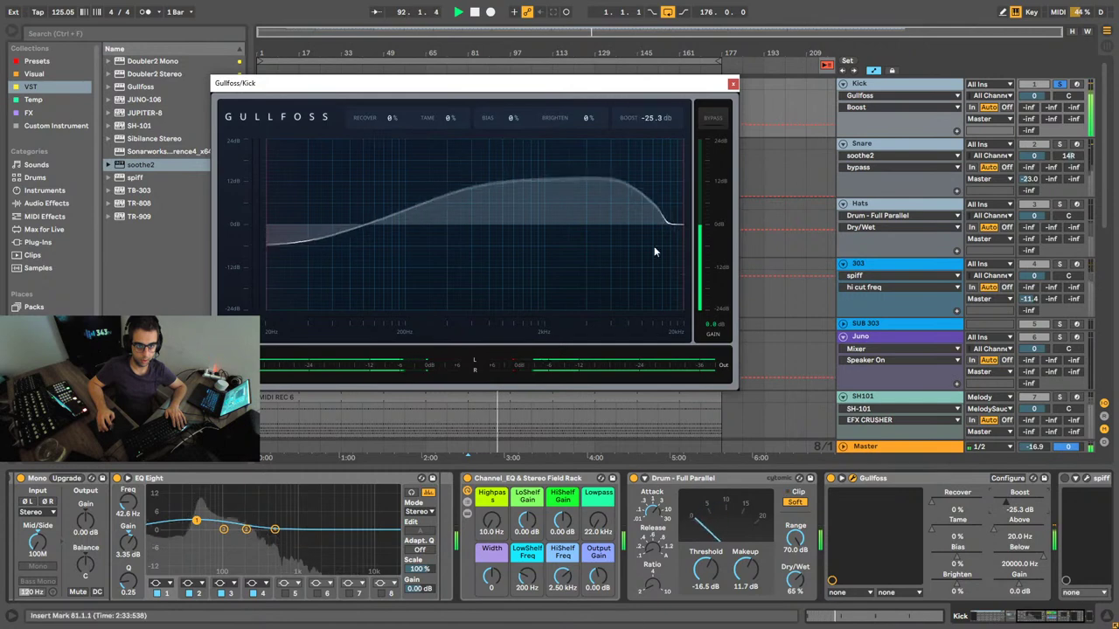
pyautogui.moveTo(649, 124); pyautogui.dragTo(644, 303)
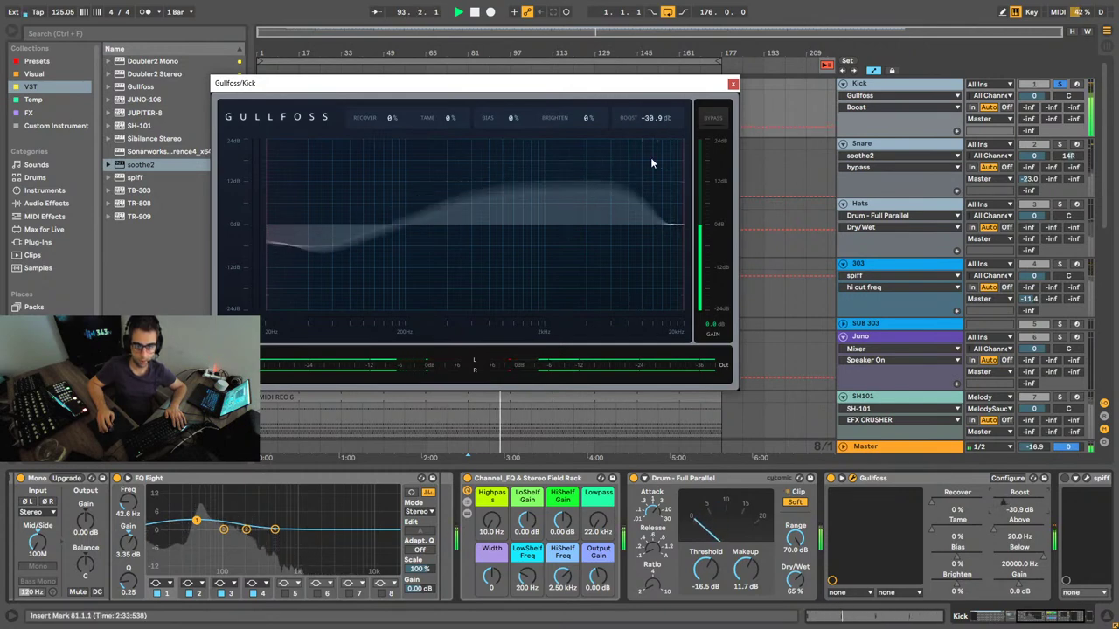
pyautogui.moveTo(652, 121); pyautogui.dragTo(637, 10)
pyautogui.moveTo(649, 117); pyautogui.dragTo(664, 37)
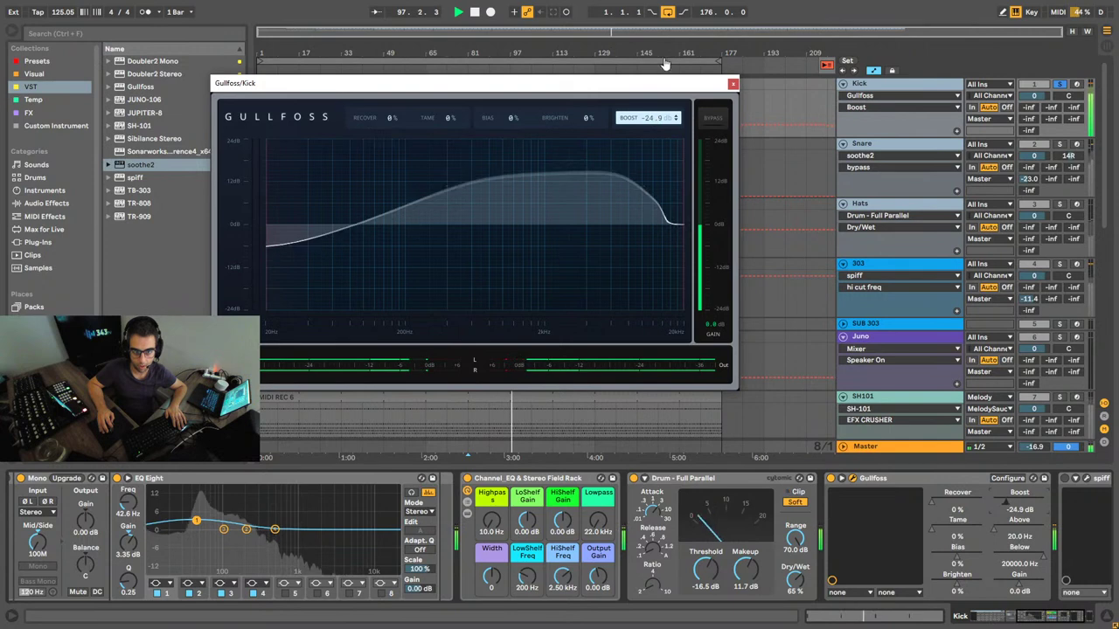
pyautogui.moveTo(647, 124); pyautogui.dragTo(674, 49)
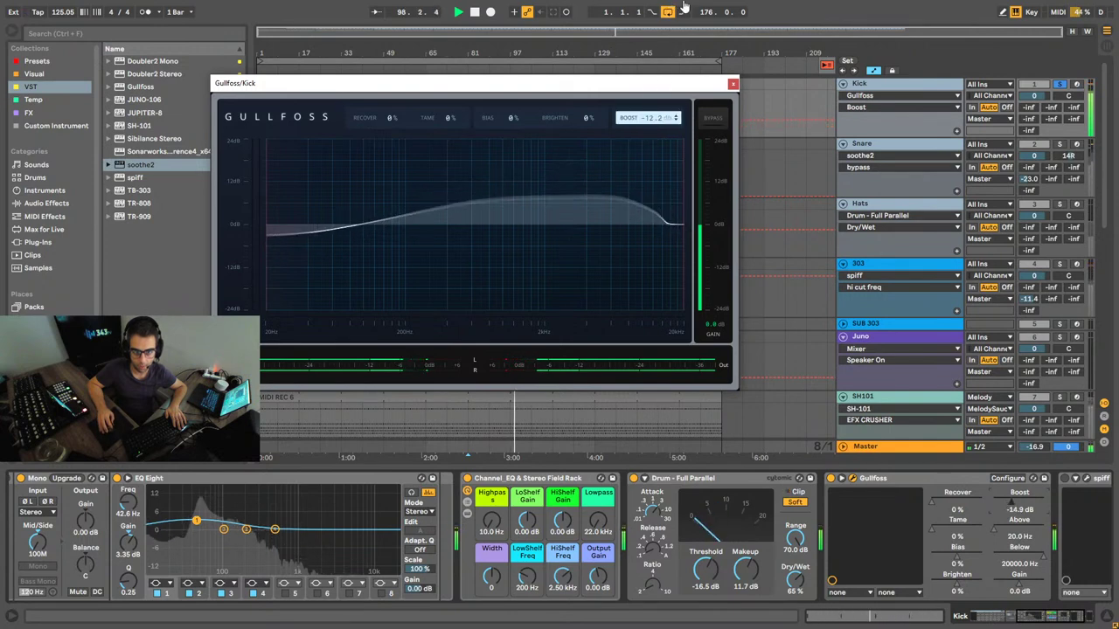
pyautogui.moveTo(659, 127); pyautogui.dragTo(690, 20)
pyautogui.moveTo(660, 117)
pyautogui.mouseDown()
pyautogui.moveTo(670, 93)
pyautogui.moveTo(657, 112)
pyautogui.mouseUp()
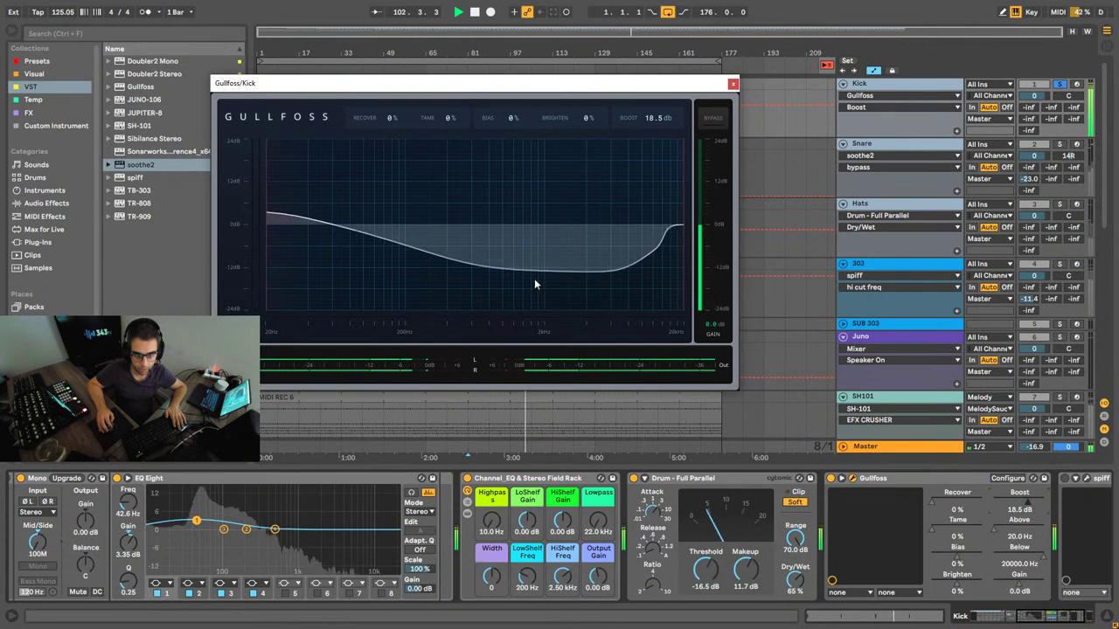
pyautogui.moveTo(659, 120)
pyautogui.mouseDown()
pyautogui.moveTo(659, 161)
pyautogui.moveTo(672, 85)
pyautogui.moveTo(658, 109)
pyautogui.mouseUp()
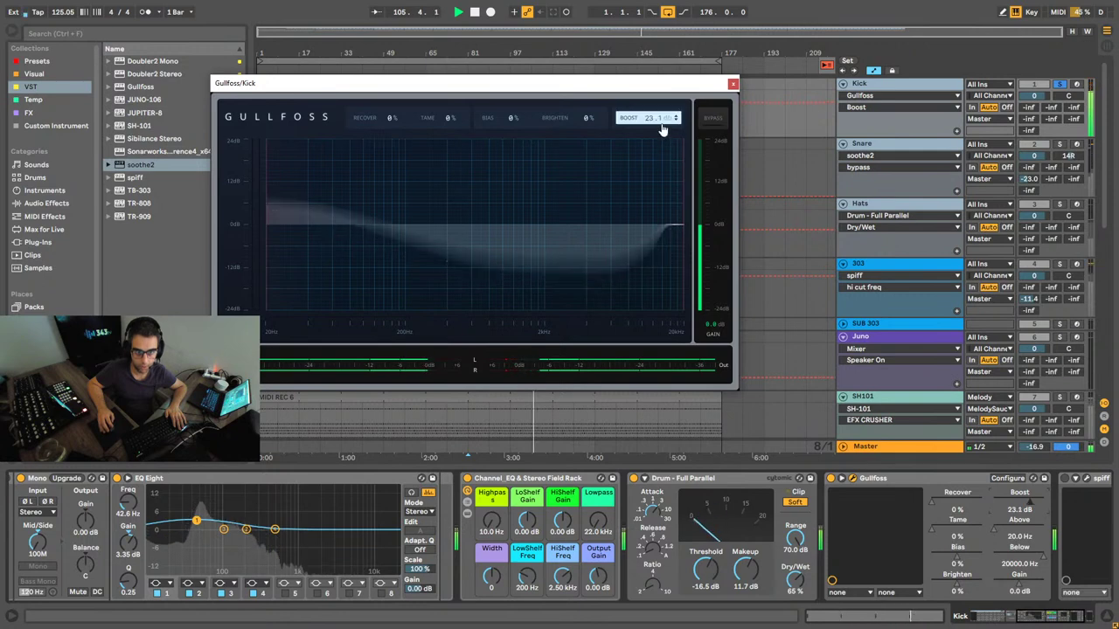
pyautogui.moveTo(654, 122)
pyautogui.mouseDown()
pyautogui.moveTo(652, 156)
pyautogui.moveTo(656, 134)
pyautogui.mouseUp()
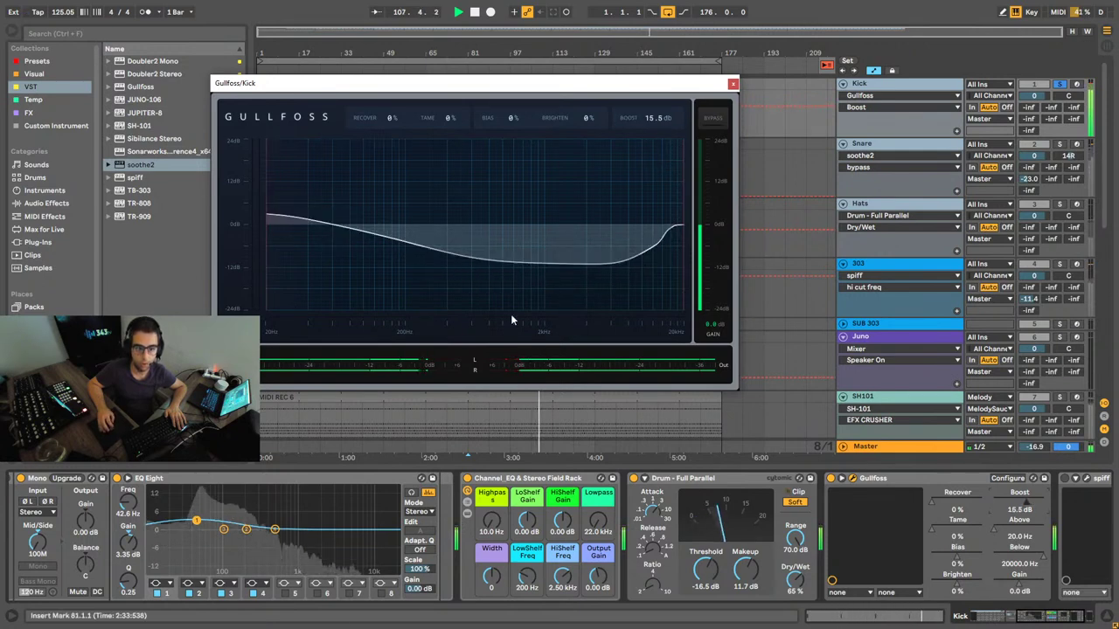
# Step: Try narrowing the Kick Gullfoss's frequency range and restore its upper limit to 20000 Hz
pyautogui.moveTo(684, 162)
pyautogui.mouseDown()
pyautogui.moveTo(225, 171)
pyautogui.moveTo(437, 170)
pyautogui.mouseUp()
pyautogui.moveTo(265, 168)
pyautogui.mouseDown()
pyautogui.moveTo(379, 171)
pyautogui.moveTo(176, 178)
pyautogui.mouseUp()
pyautogui.moveTo(420, 179); pyautogui.dragTo(686, 179)
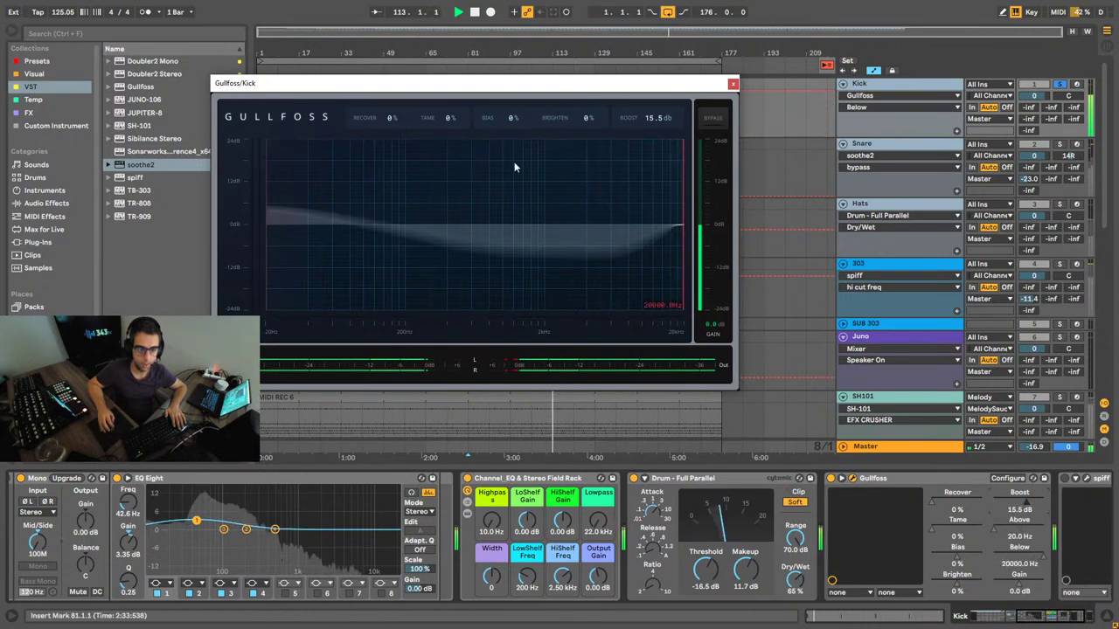
# Step: On the Kick's Gullfoss, set Recover to 23 %, Tame to 61 %, Bias to 7 % and Brighten to -26 %
pyautogui.moveTo(444, 118); pyautogui.dragTo(445, 63)
pyautogui.moveTo(447, 120)
pyautogui.mouseDown()
pyautogui.moveTo(437, 111)
pyautogui.moveTo(452, 82)
pyautogui.moveTo(460, 103)
pyautogui.mouseUp()
pyautogui.moveTo(568, 118); pyautogui.dragTo(566, 188)
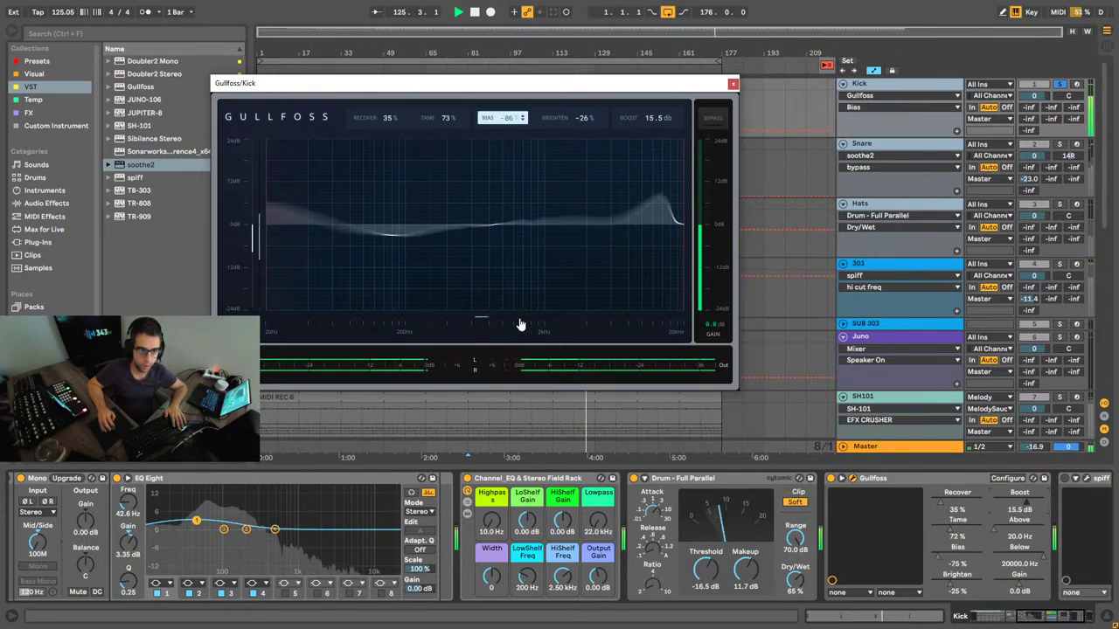
pyautogui.moveTo(520, 347); pyautogui.dragTo(532, 209)
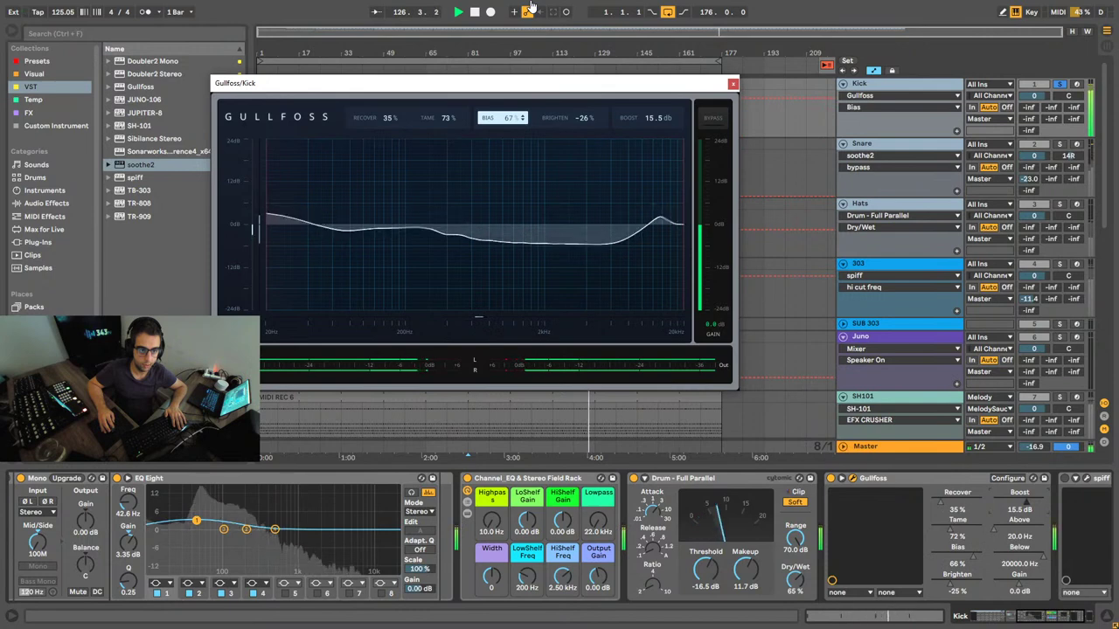
pyautogui.moveTo(528, 47); pyautogui.dragTo(526, 129)
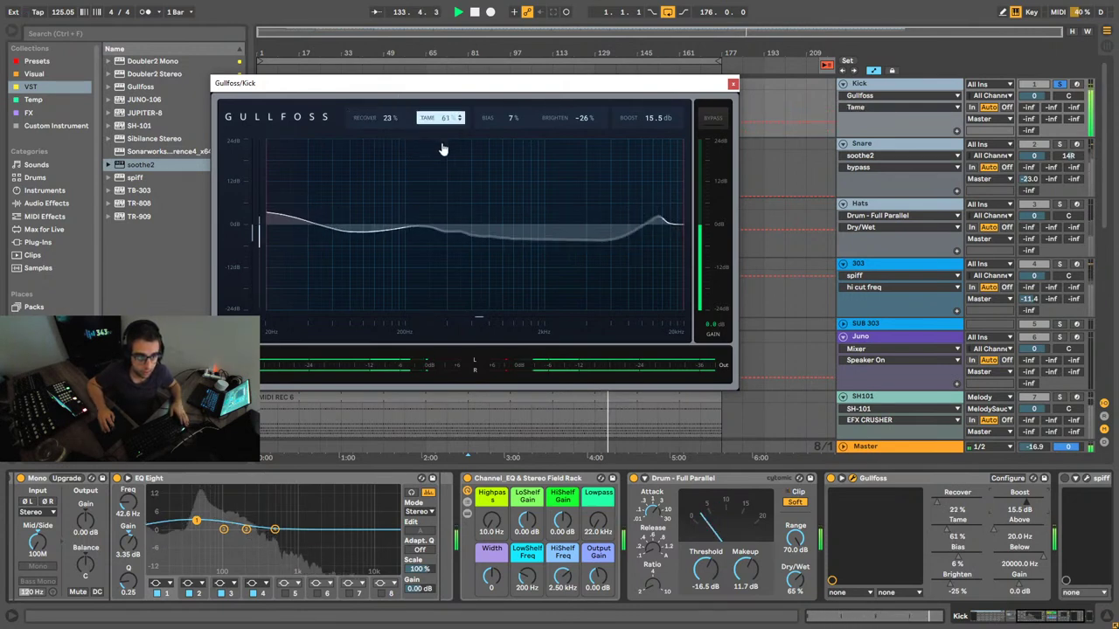
# Step: Compare the Kick with Gullfoss switched off and on during playback
pyautogui.click(831, 479)
pyautogui.click(831, 479)
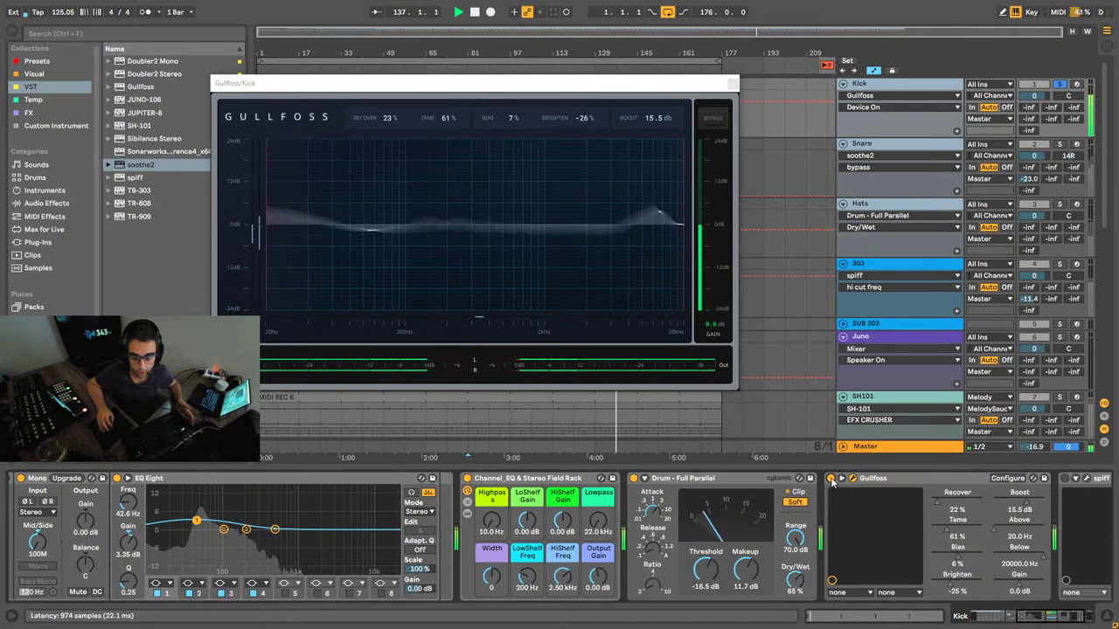
pyautogui.click(831, 479)
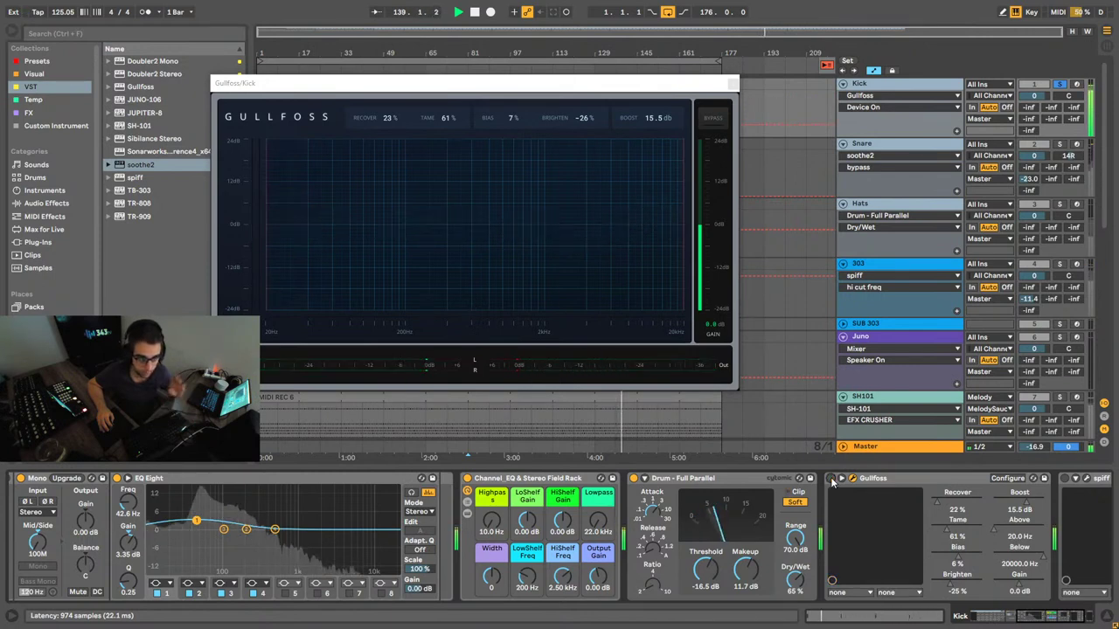
pyautogui.click(831, 479)
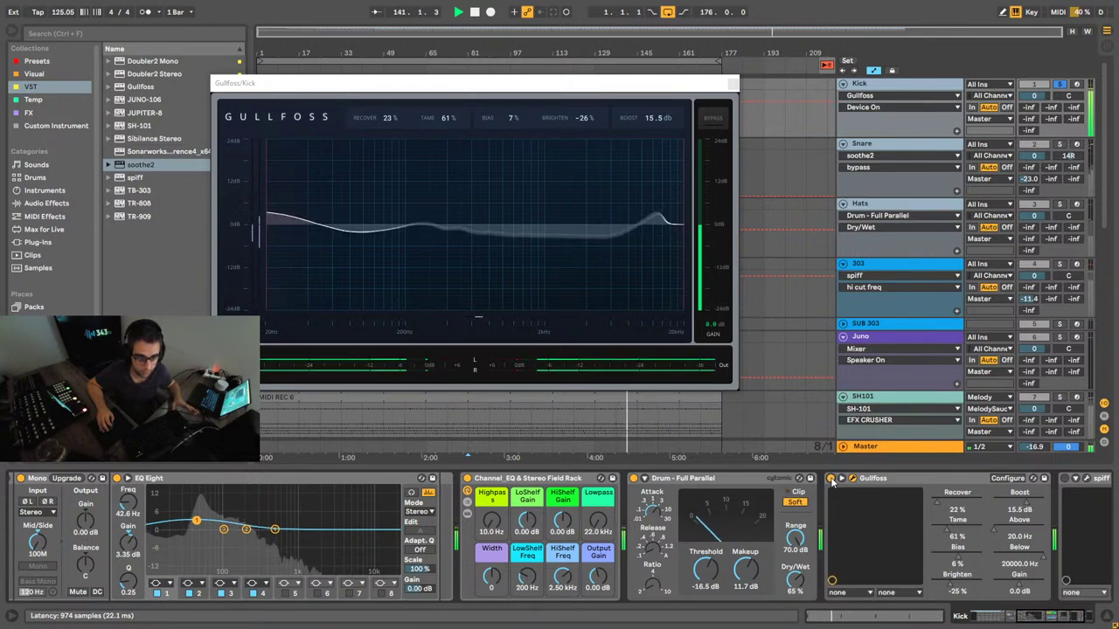
# Step: Set the Kick's TR-909 bass drum decay to 129, check Gullfoss's bypass and close its window
pyautogui.moveTo(1027, 617); pyautogui.dragTo(981, 618)
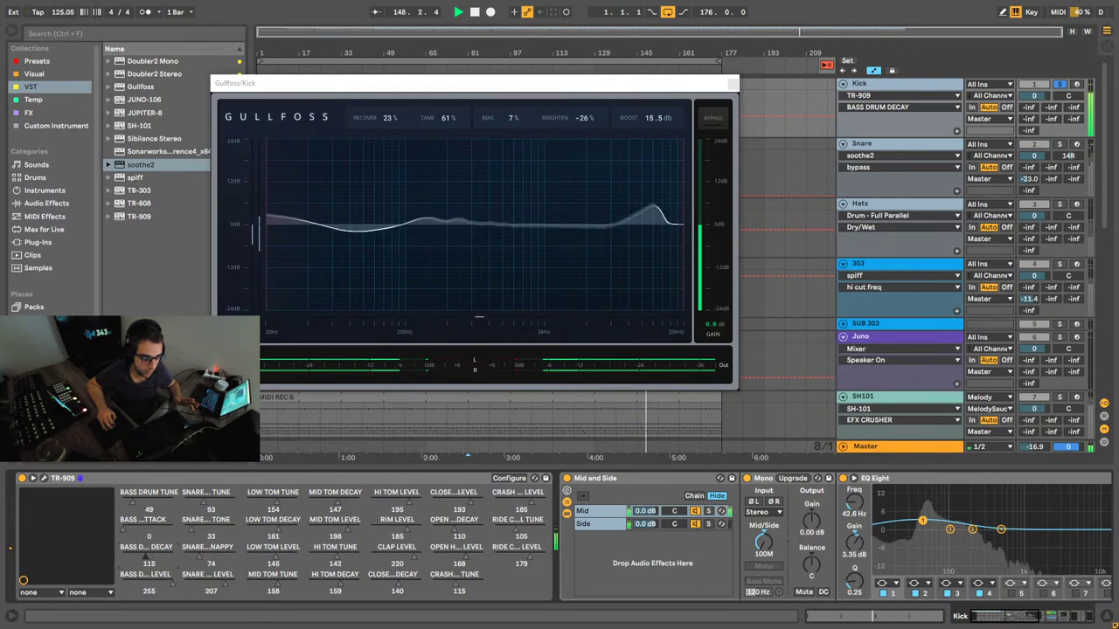
pyautogui.click(712, 118)
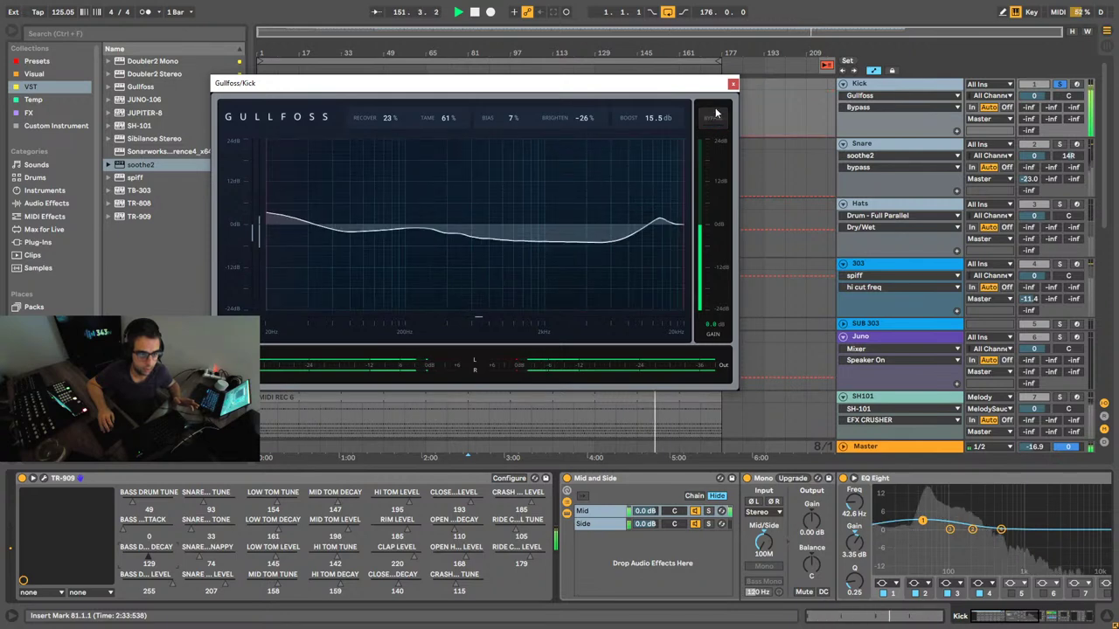
pyautogui.click(732, 85)
# Step: Switch on the Kick's spiff, open its window and shift boost band 1 to 122 Hz
pyautogui.hscroll(5, 1058, 577)
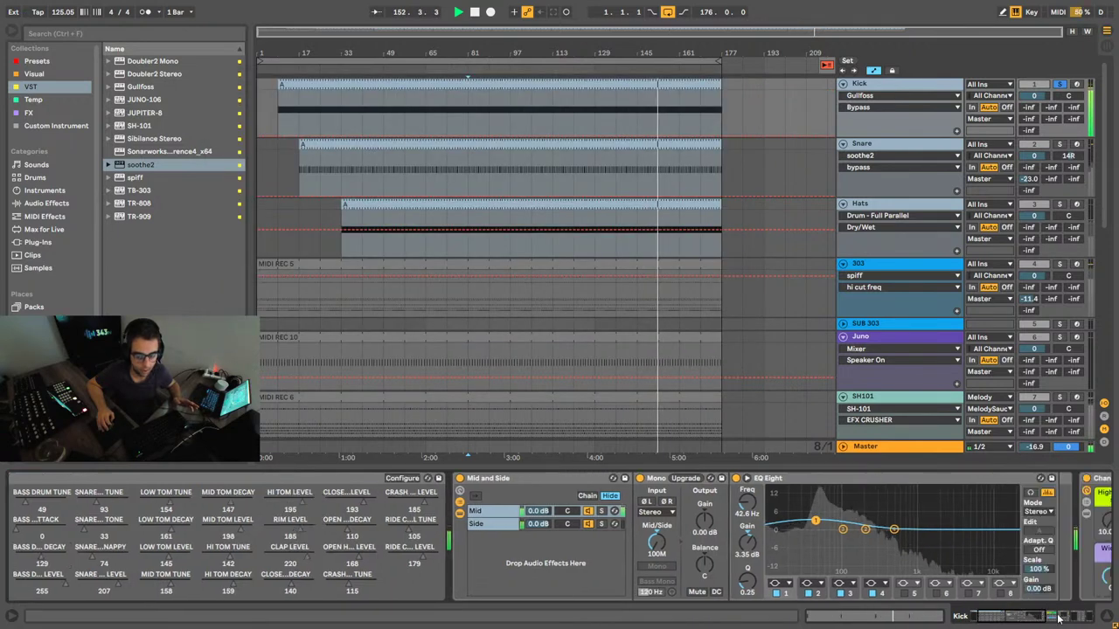
pyautogui.click(941, 481)
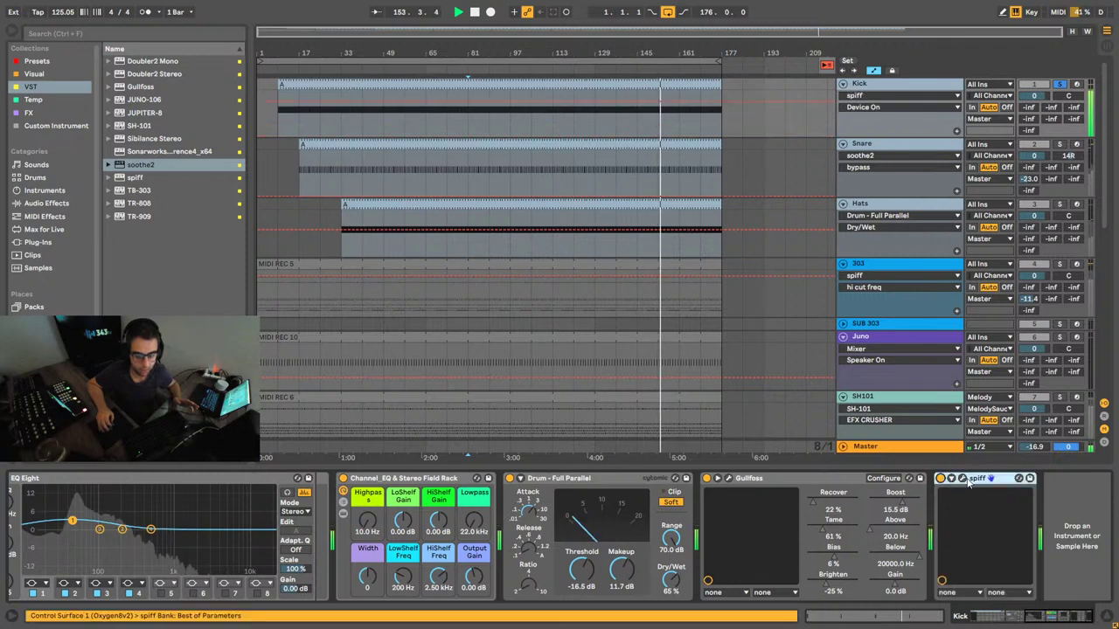
pyautogui.click(962, 479)
pyautogui.moveTo(291, 231); pyautogui.dragTo(315, 384)
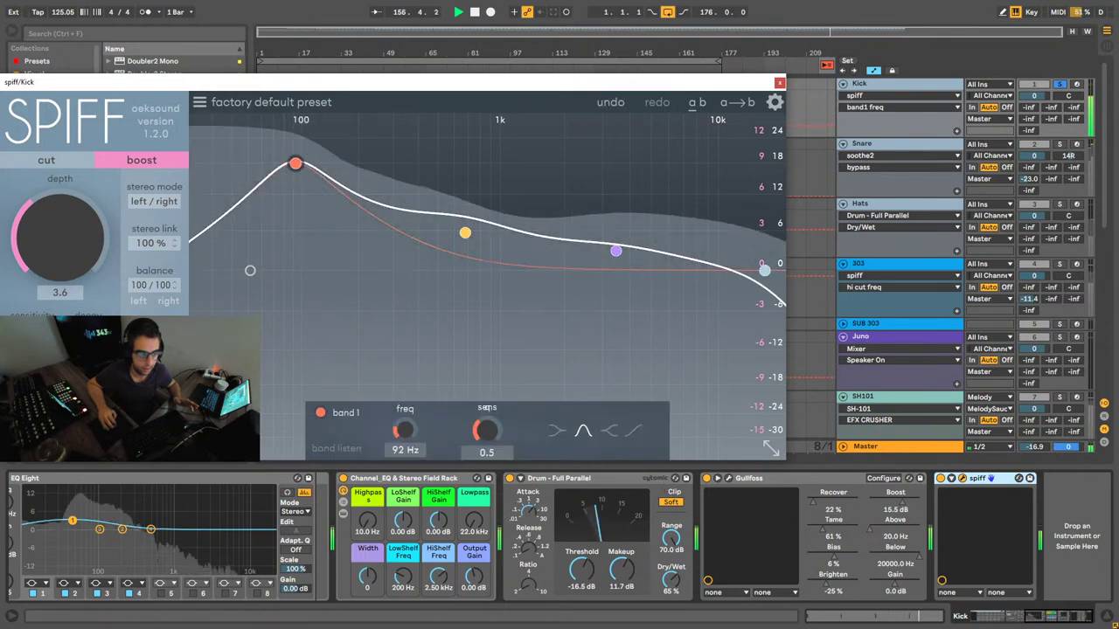
# Step: Compare the Kick's spiff using its delta and bypass options, close its window and select the Gullfoss device
pyautogui.click(47, 444)
pyautogui.click(141, 443)
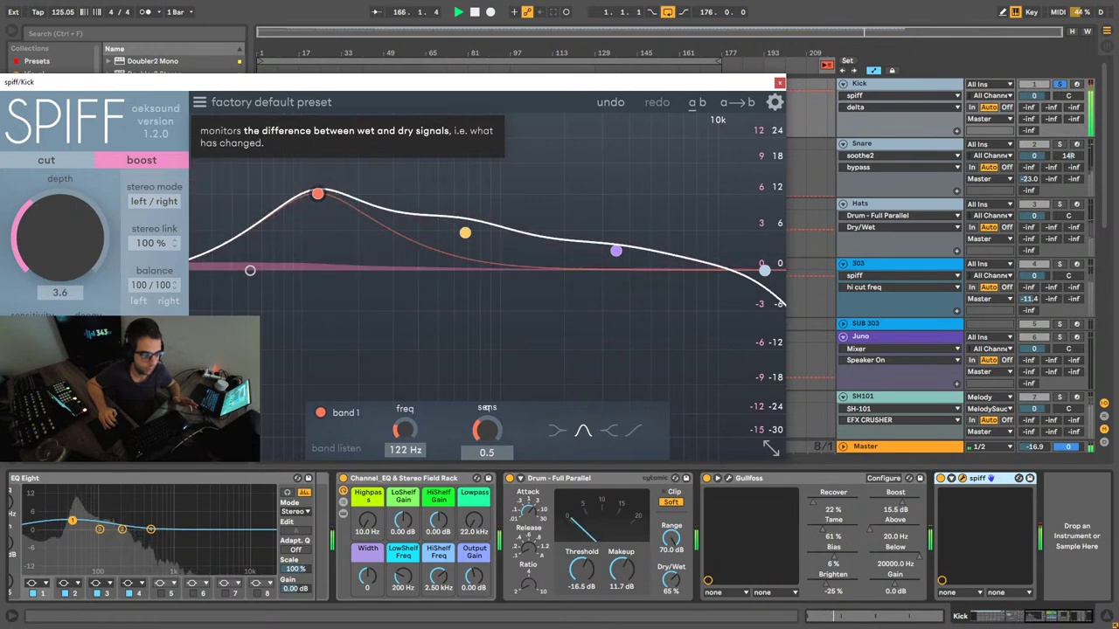
pyautogui.moveTo(188, 90); pyautogui.dragTo(297, 93)
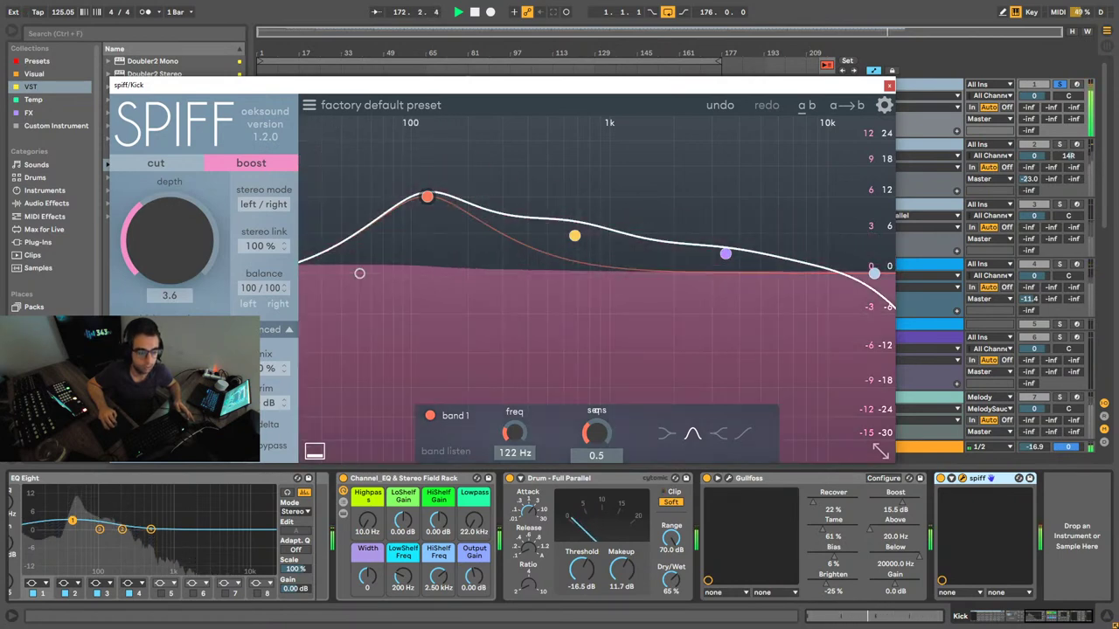
pyautogui.click(269, 446)
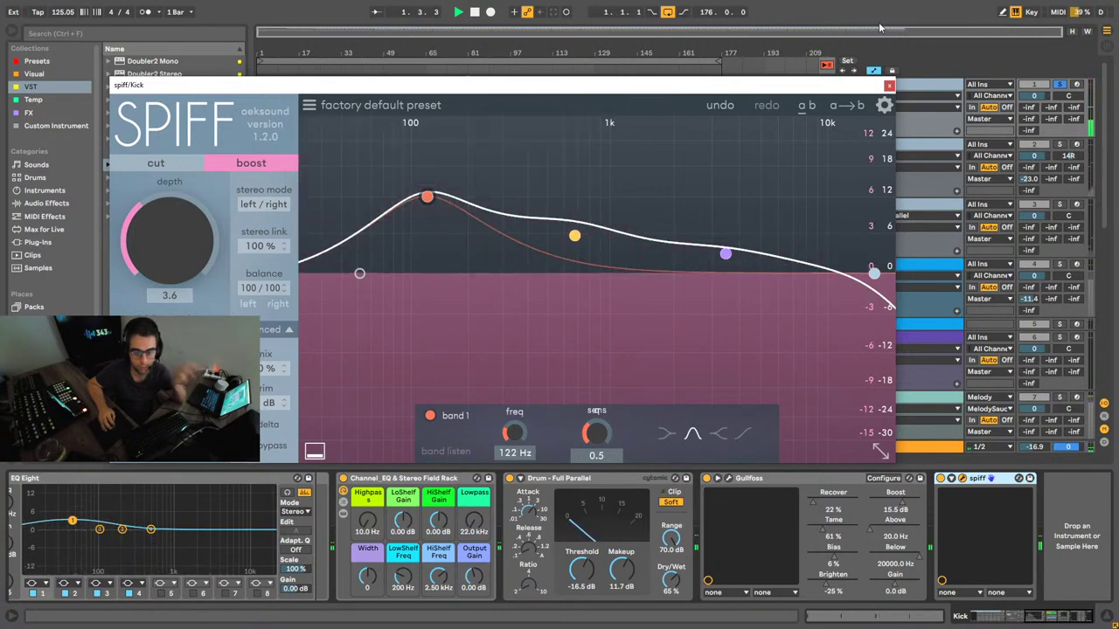
pyautogui.moveTo(757, 80); pyautogui.dragTo(755, 90)
pyautogui.click(887, 89)
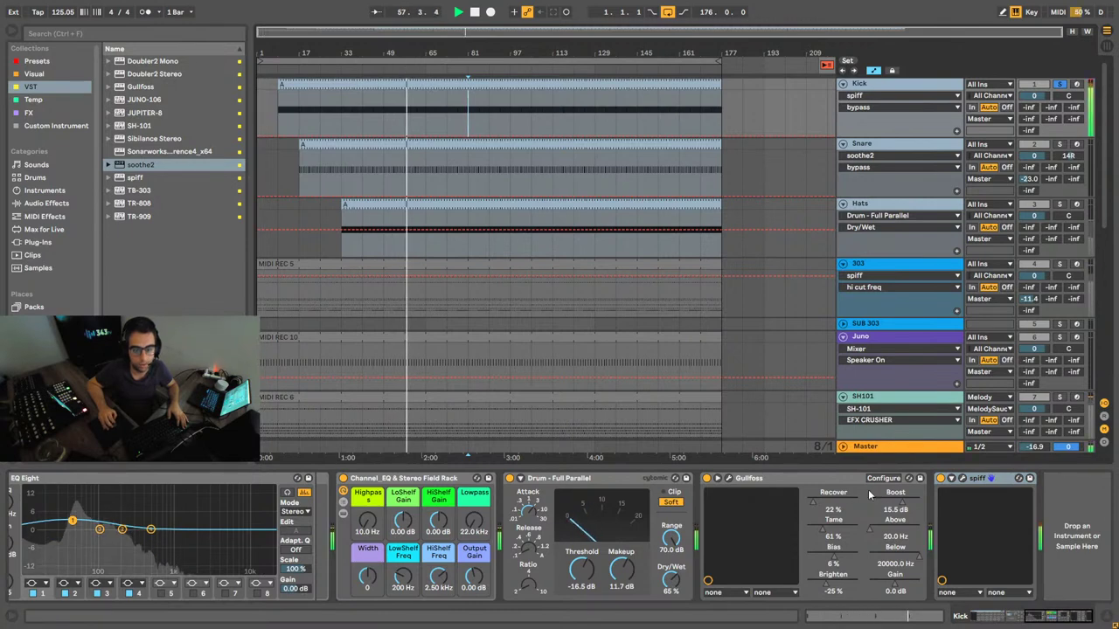
pyautogui.click(782, 478)
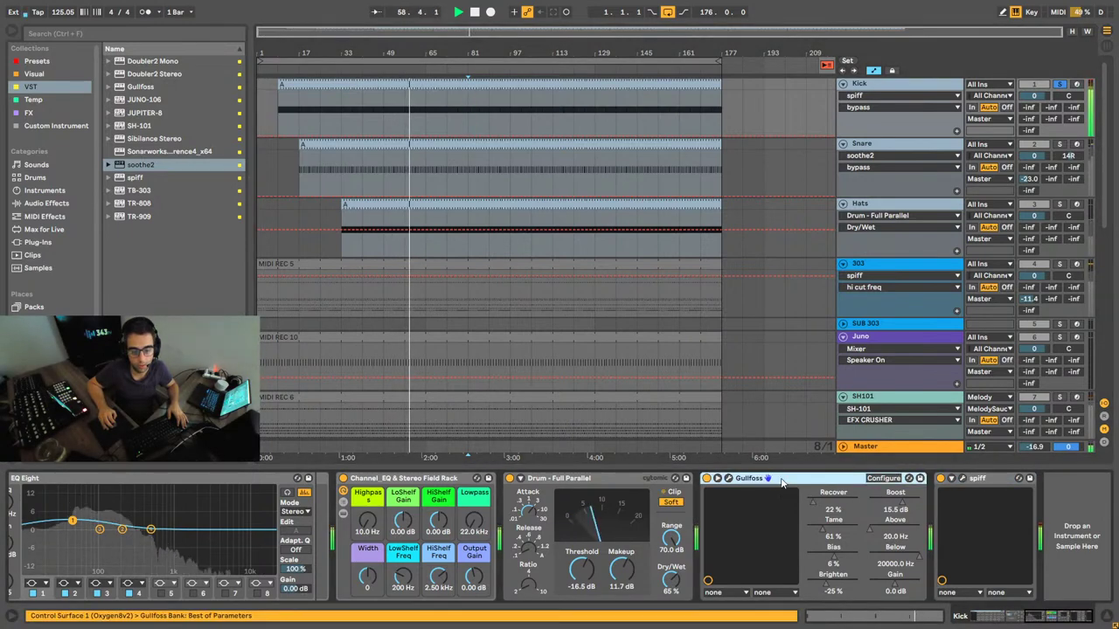
pyautogui.moveTo(141, 164); pyautogui.dragTo(1054, 512)
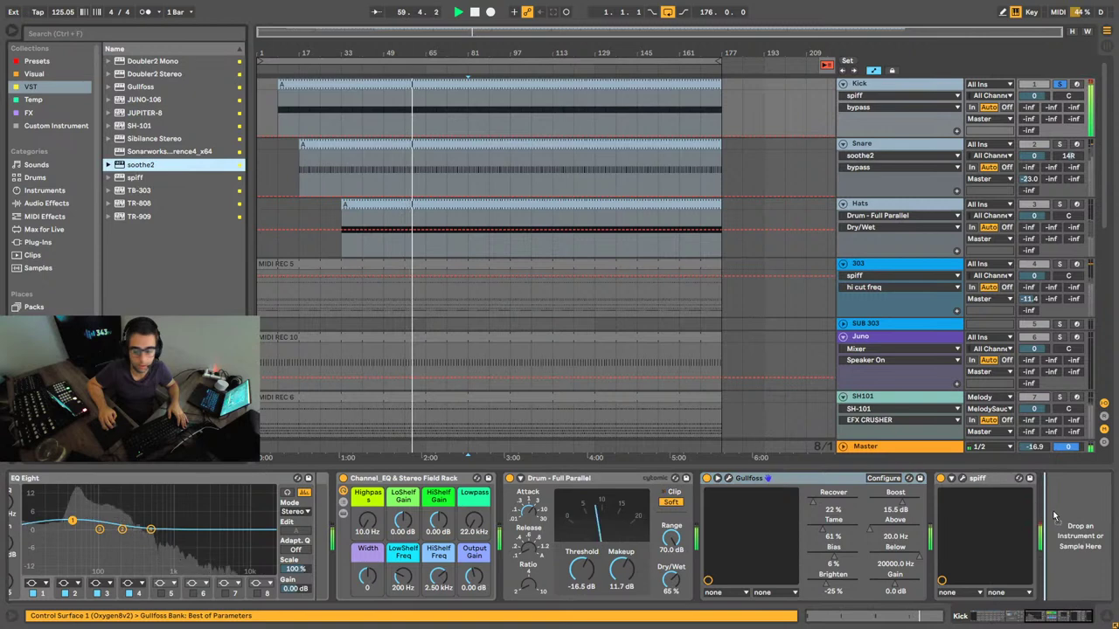
pyautogui.press('Return')
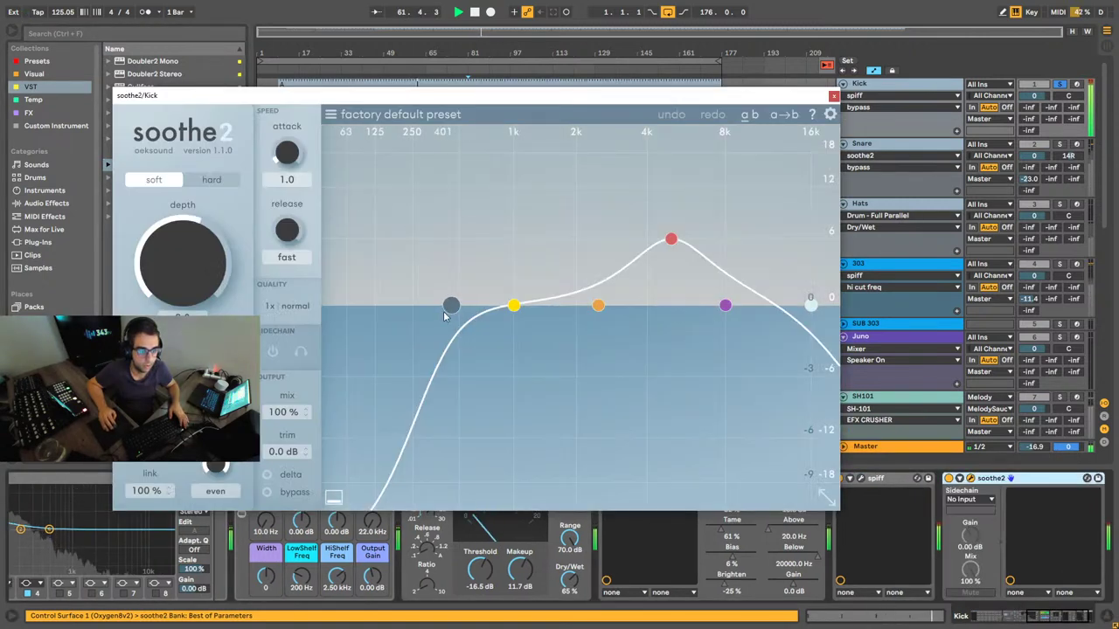
pyautogui.click(450, 306)
pyautogui.click(377, 456)
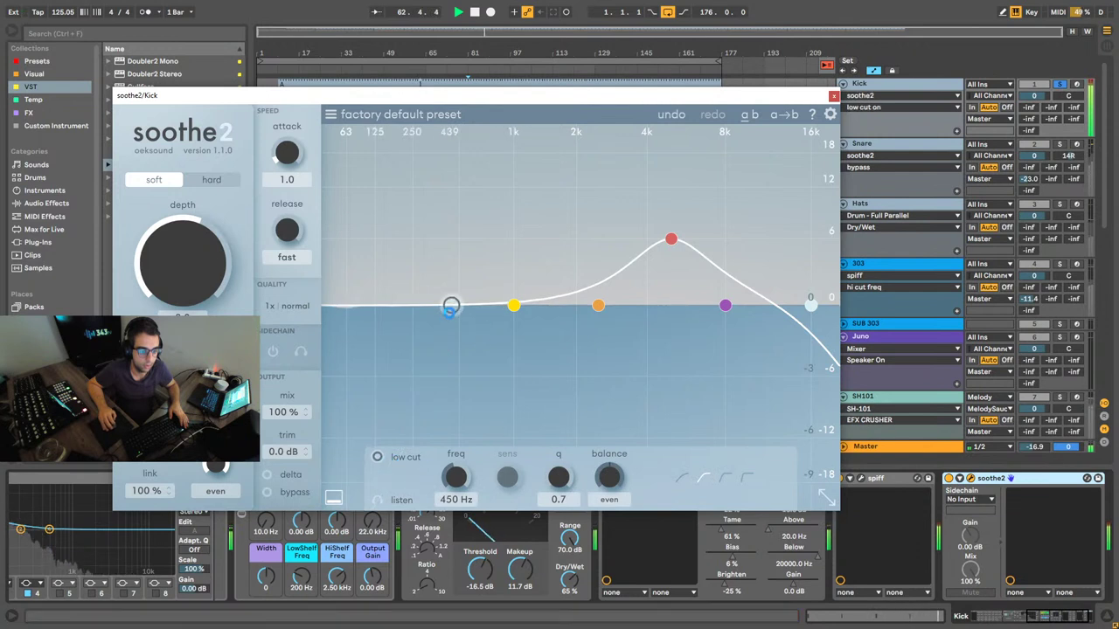
# Step: Set soothe2's band 1 to 151 Hz with 12 dB sensitivity and a q of 0.6, and switch off band 3
pyautogui.moveTo(512, 305); pyautogui.dragTo(427, 194)
pyautogui.moveTo(456, 480); pyautogui.dragTo(446, 482)
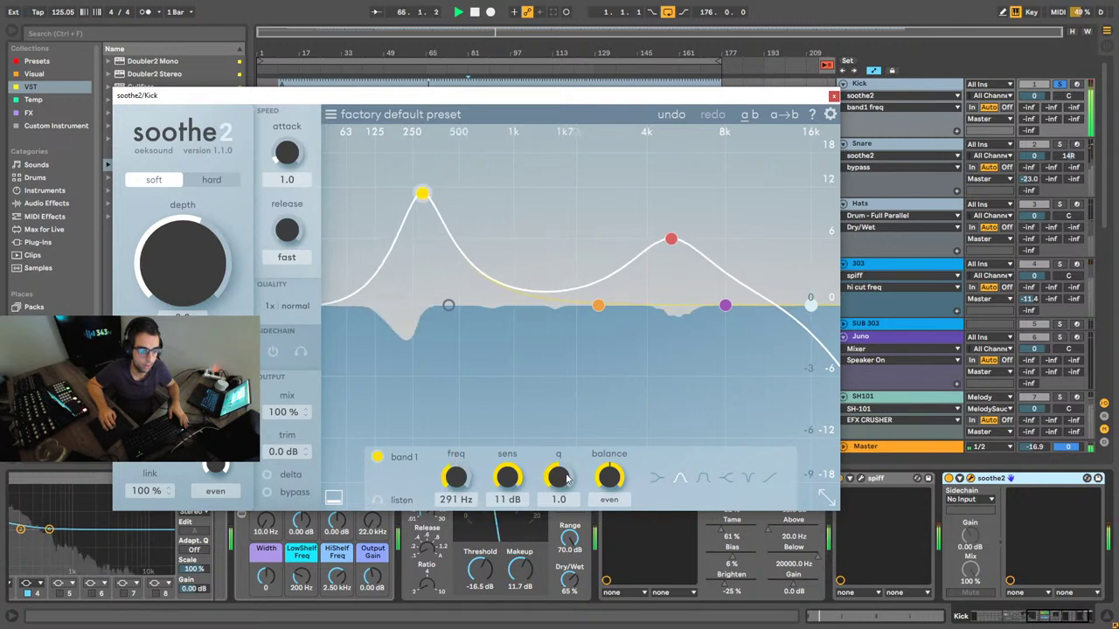
pyautogui.doubleClick(670, 238)
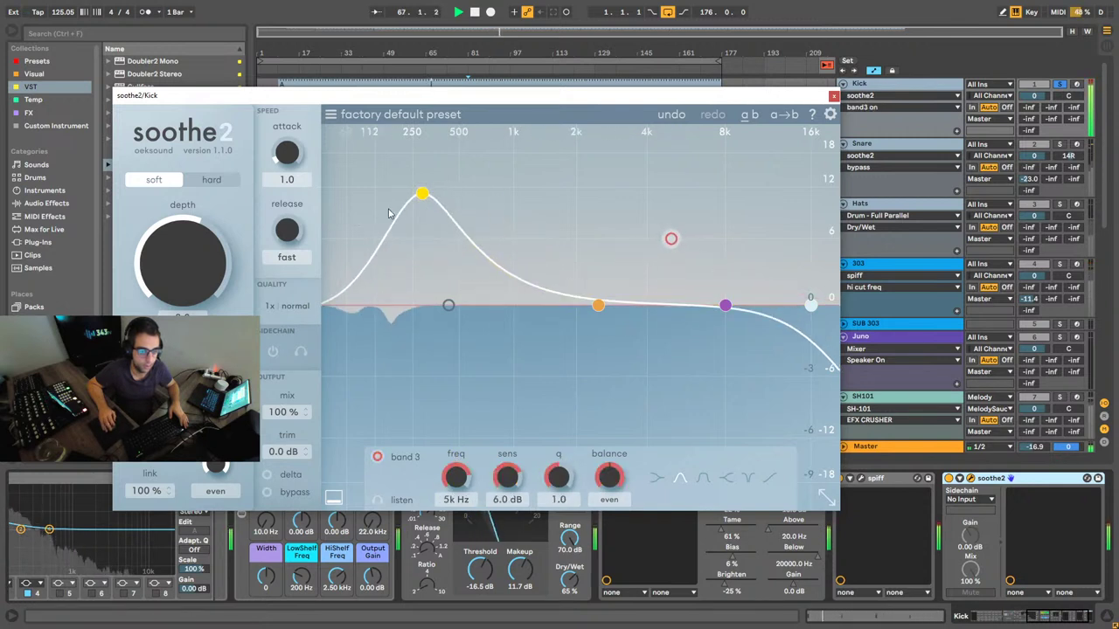
pyautogui.moveTo(430, 192); pyautogui.dragTo(382, 163)
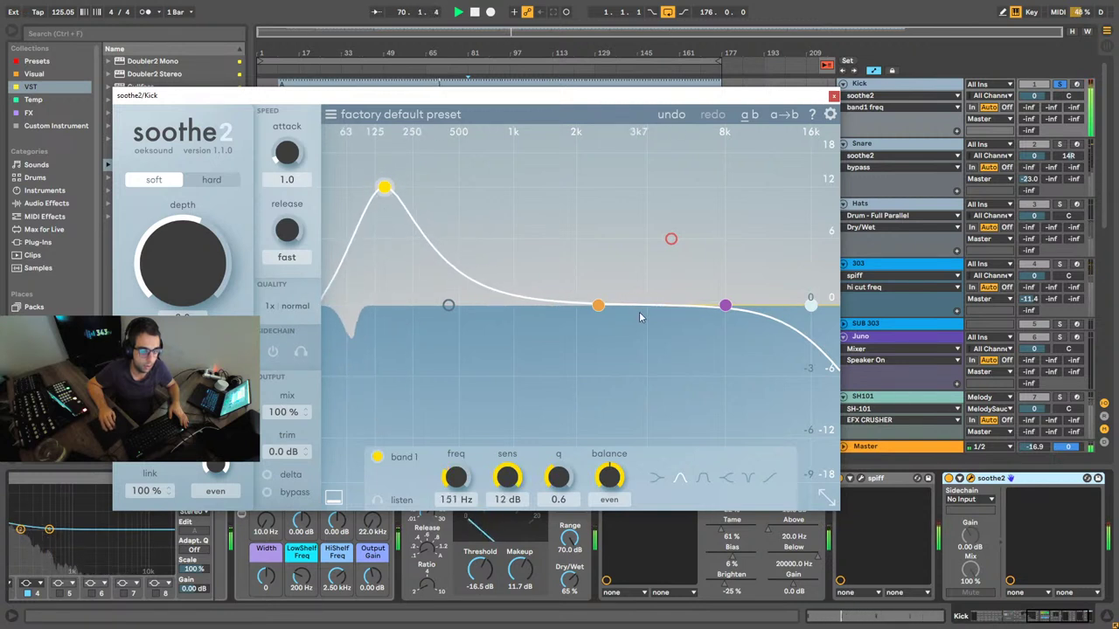
# Step: Move soothe2 ahead of spiff in the Kick's chain and compare the sound with soothe2 bypassed and active
pyautogui.click(282, 499)
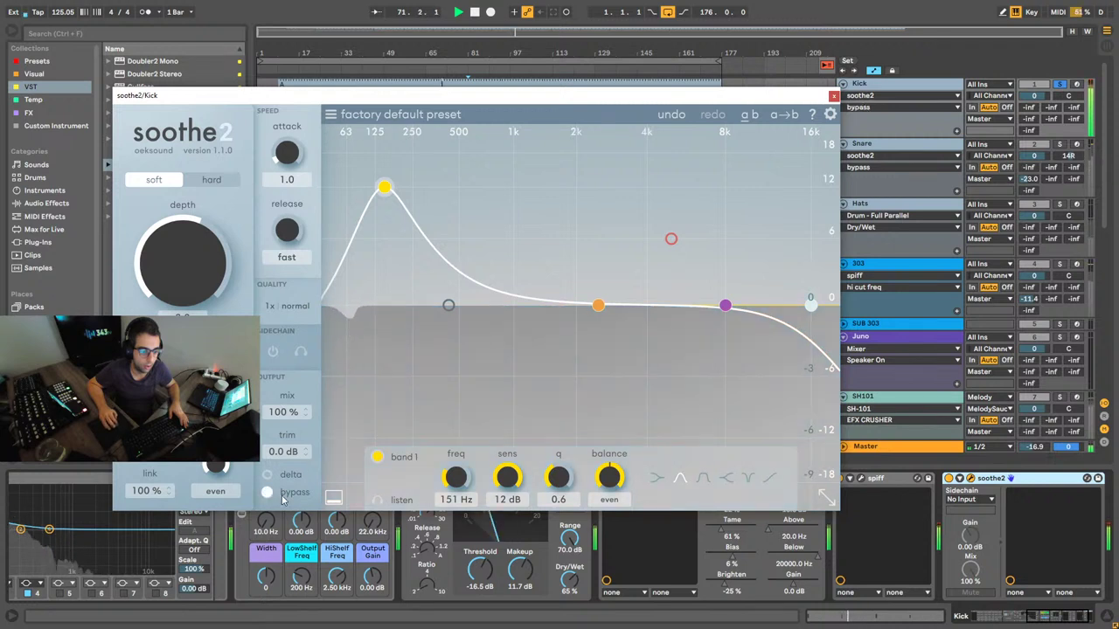
pyautogui.moveTo(994, 478); pyautogui.dragTo(836, 528)
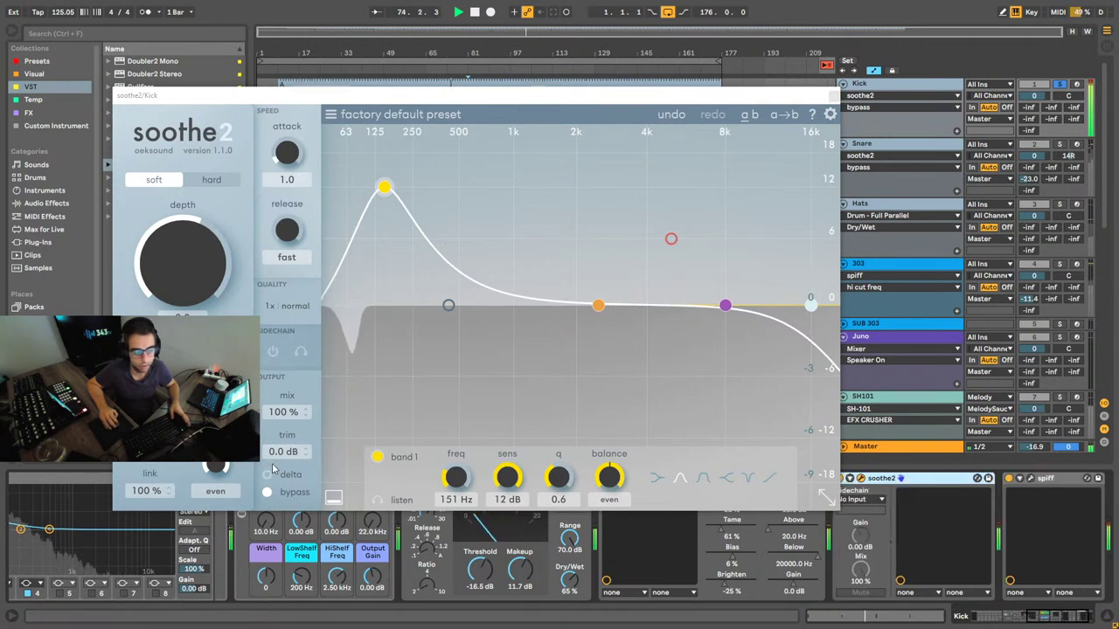
pyautogui.click(282, 495)
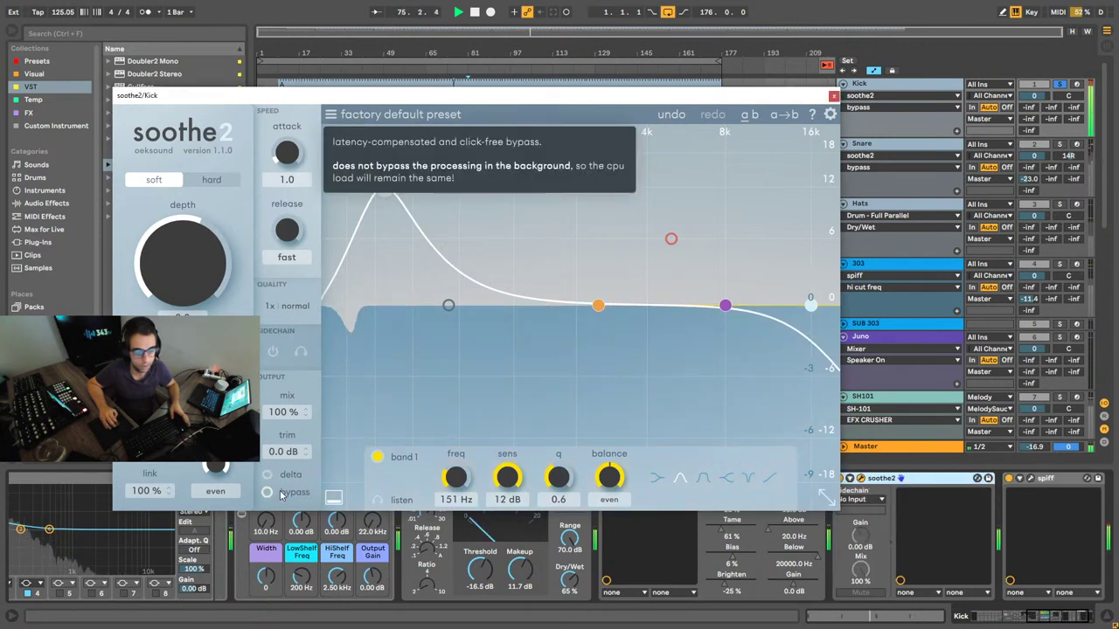
pyautogui.click(281, 495)
pyautogui.click(282, 496)
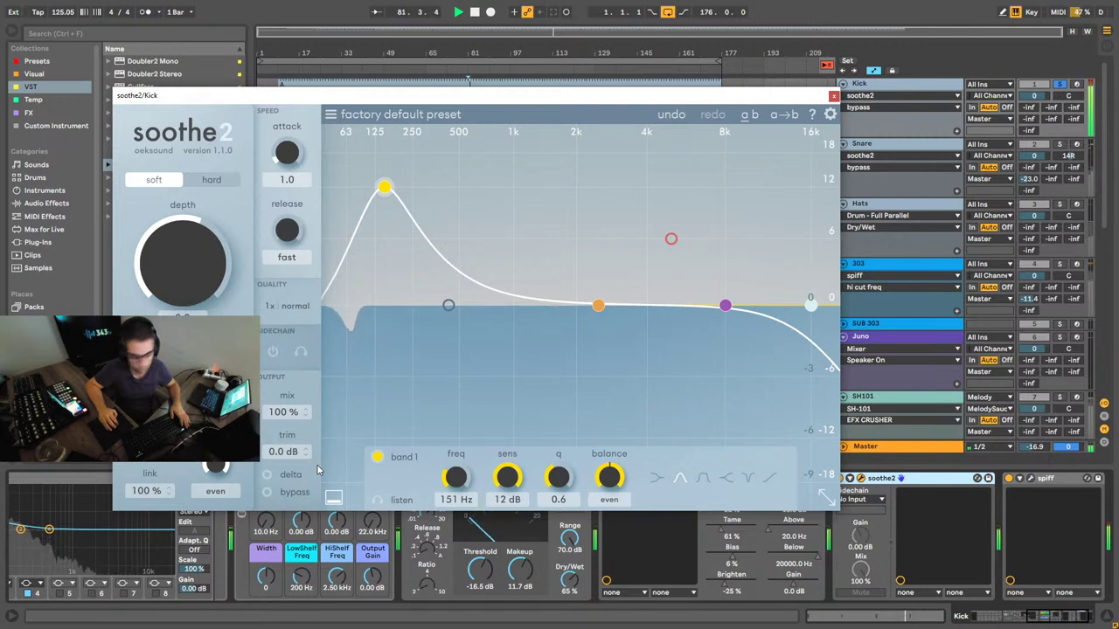
# Step: Switch soothe2's band 1 off, lower its frequency to 126 Hz and switch it on again
pyautogui.click(377, 458)
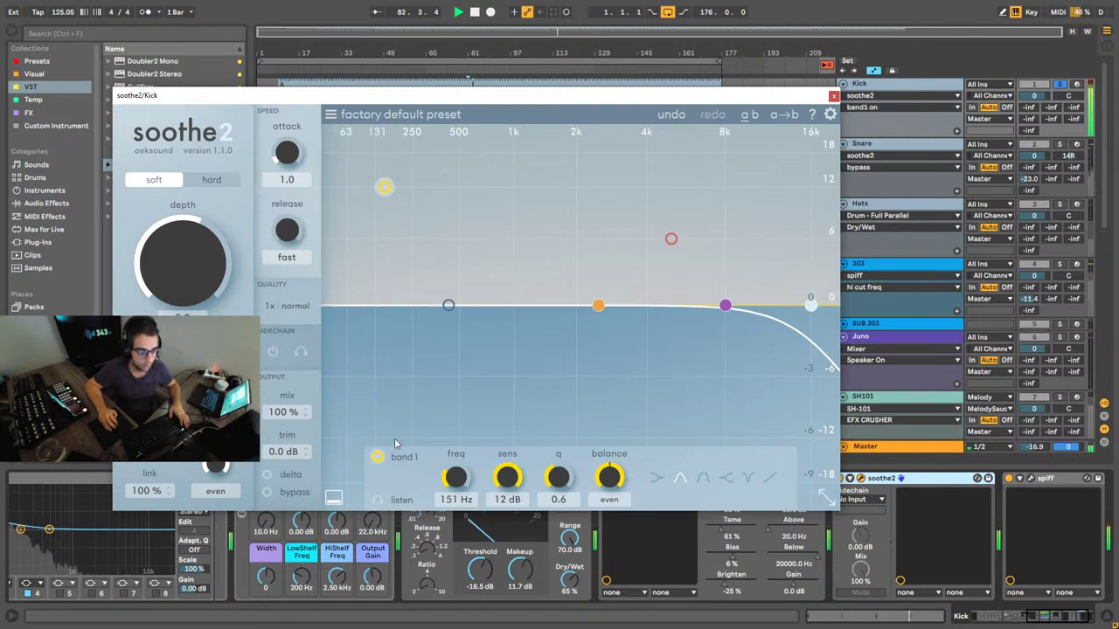
pyautogui.moveTo(383, 187)
pyautogui.mouseDown()
pyautogui.moveTo(382, 279)
pyautogui.moveTo(381, 193)
pyautogui.mouseUp()
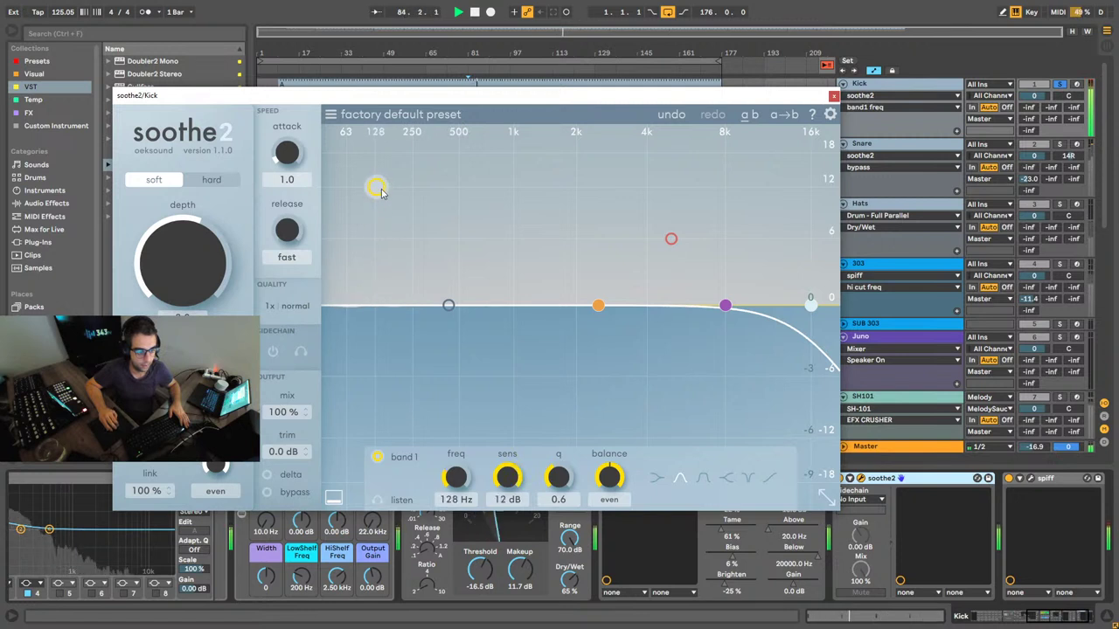
pyautogui.click(376, 457)
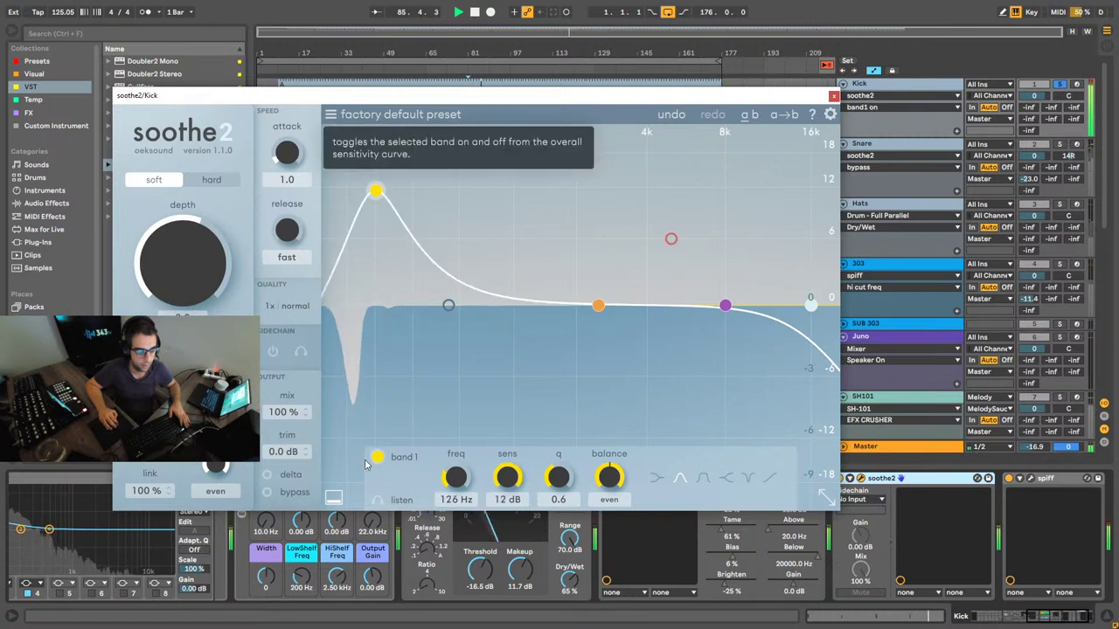
# Step: Audition the Kick's soothe2 delta signal, compare it bypassed and active, and close its window
pyautogui.click(268, 475)
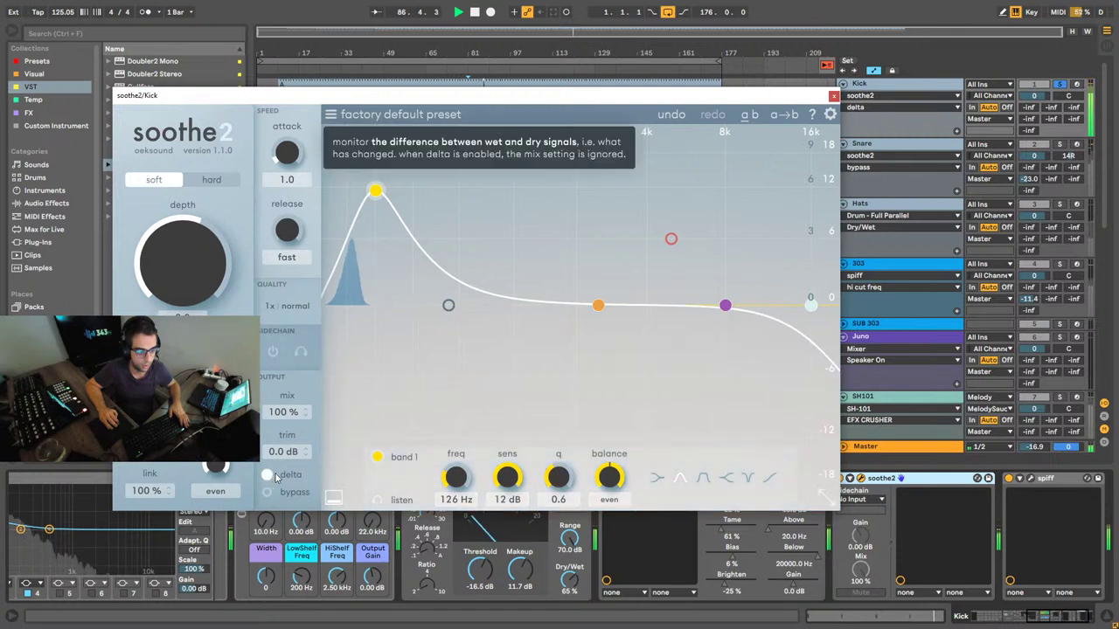
pyautogui.click(271, 475)
pyautogui.click(281, 493)
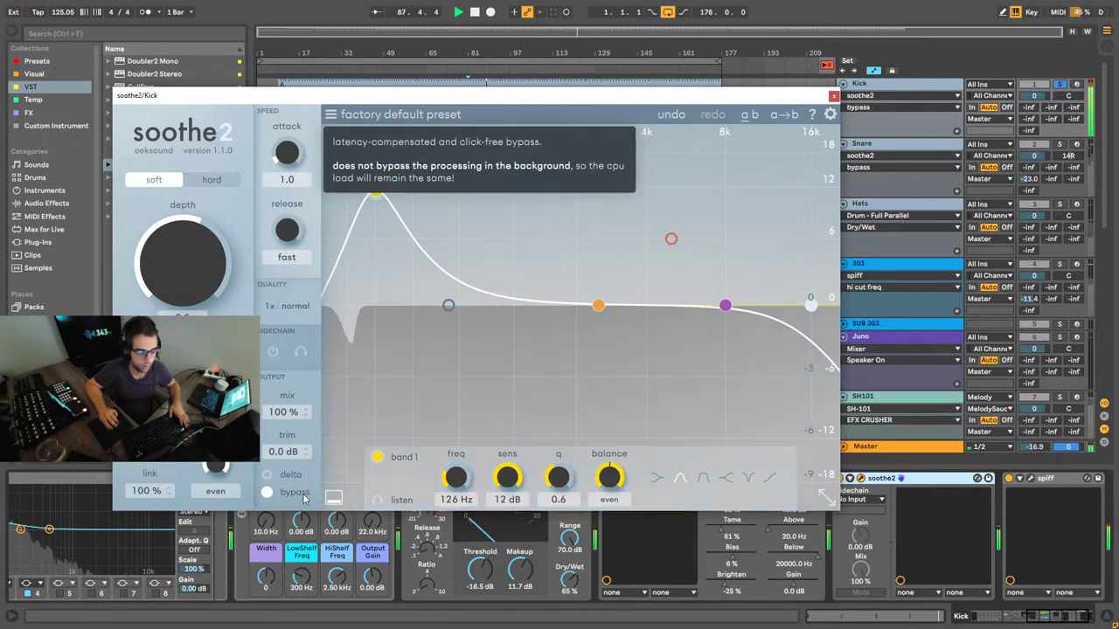
pyautogui.click(275, 493)
pyautogui.click(833, 95)
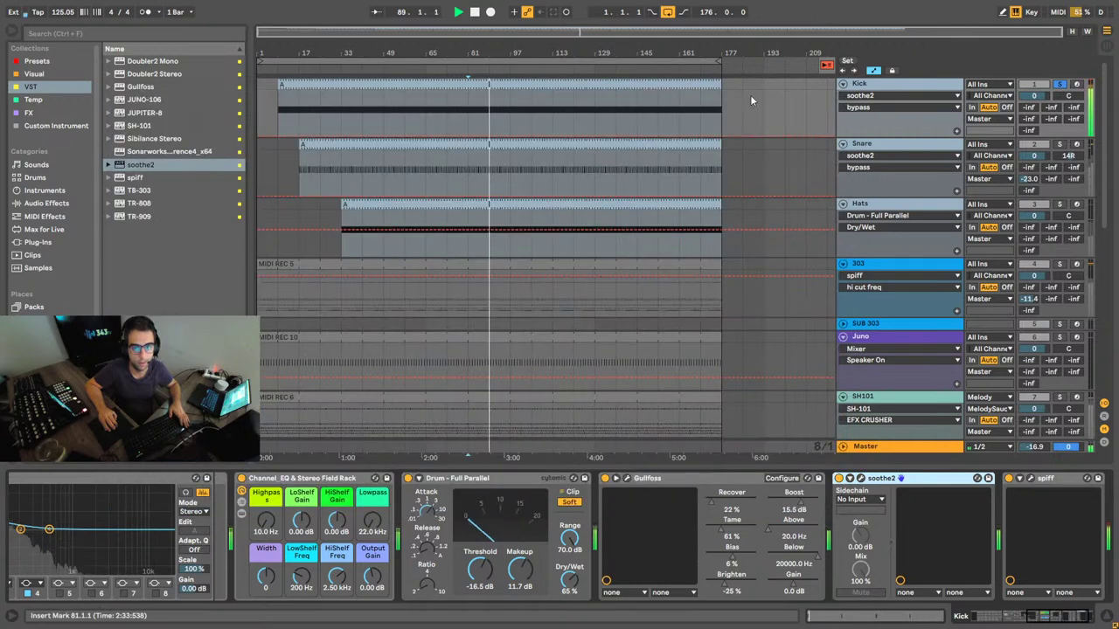